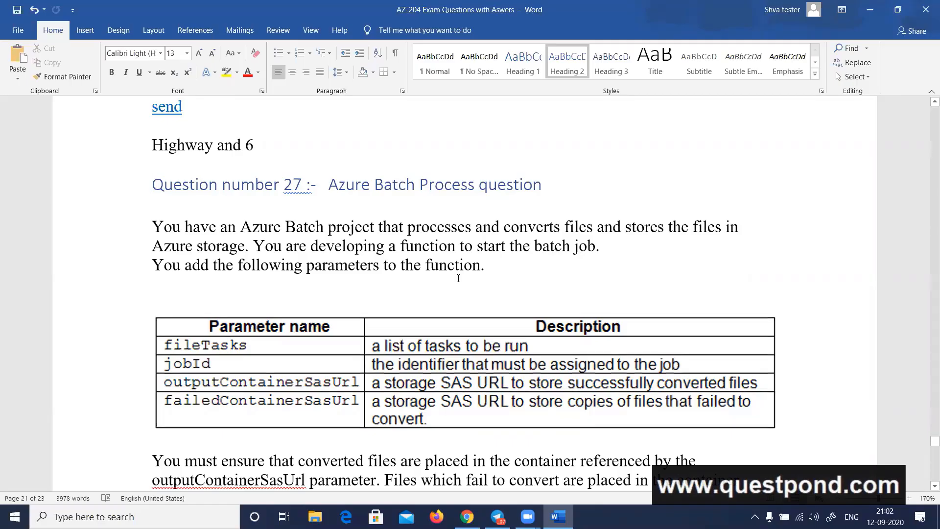
Examine the Azure Batch code in question 27, including its JobOperations, upload condition and task property answer choices
scroll(458, 278, "down", 10)
scroll(458, 279, "down", 4)
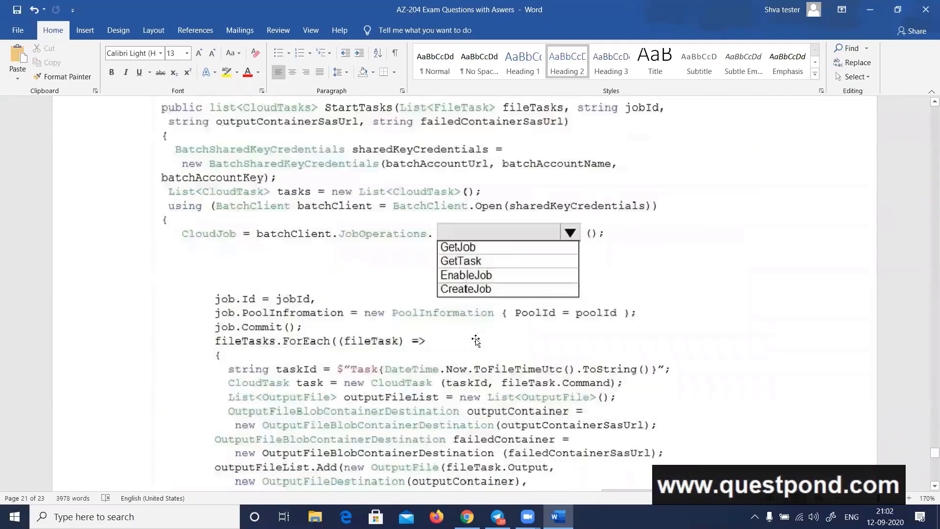
scroll(511, 393, "up", 3, "ctrl")
scroll(512, 393, "up", 1, "ctrl")
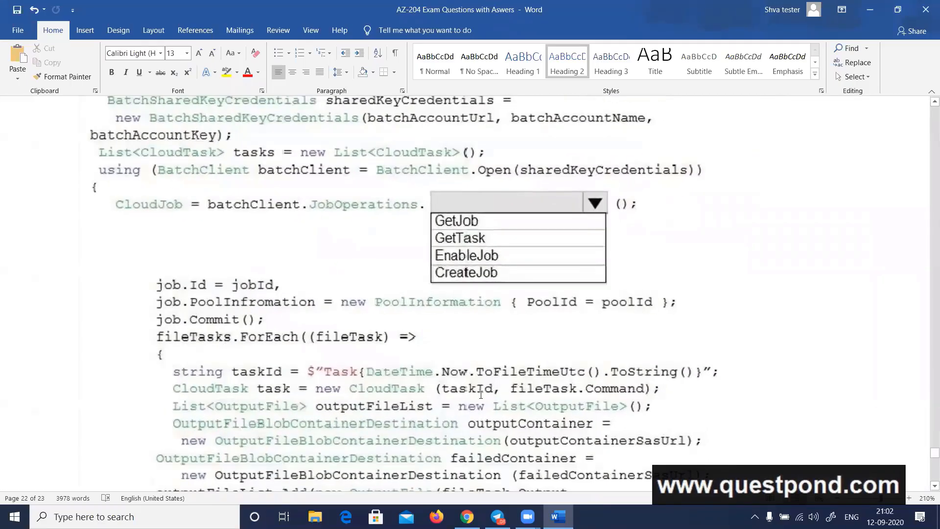
scroll(480, 392, "up", 9)
scroll(448, 392, "down", 6)
scroll(450, 395, "down", 3)
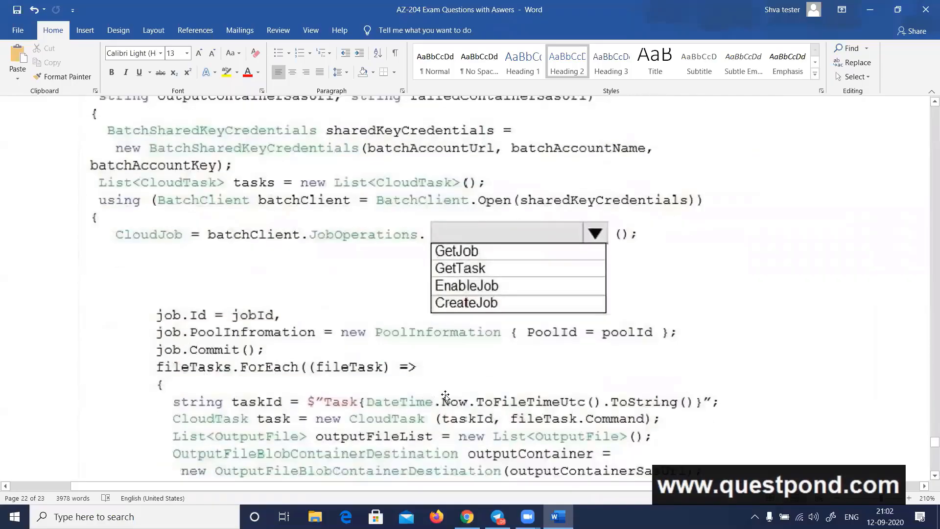
scroll(392, 394, "up", 2)
scroll(356, 392, "down", 1)
scroll(357, 391, "down", 9)
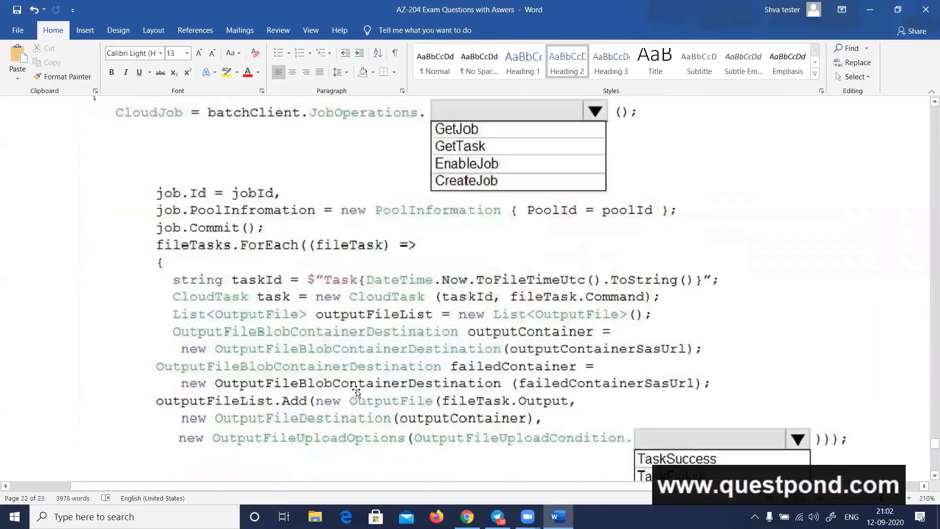
scroll(357, 390, "down", 1)
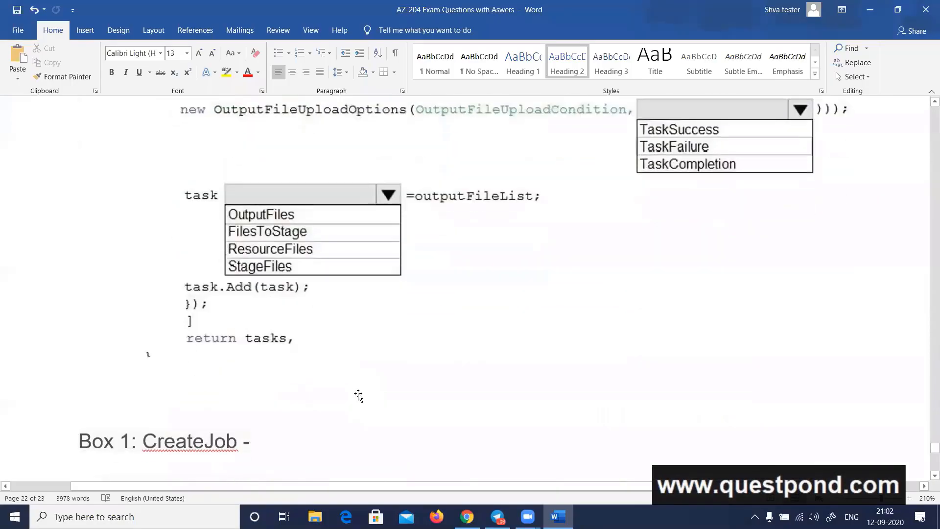
scroll(360, 393, "up", 5)
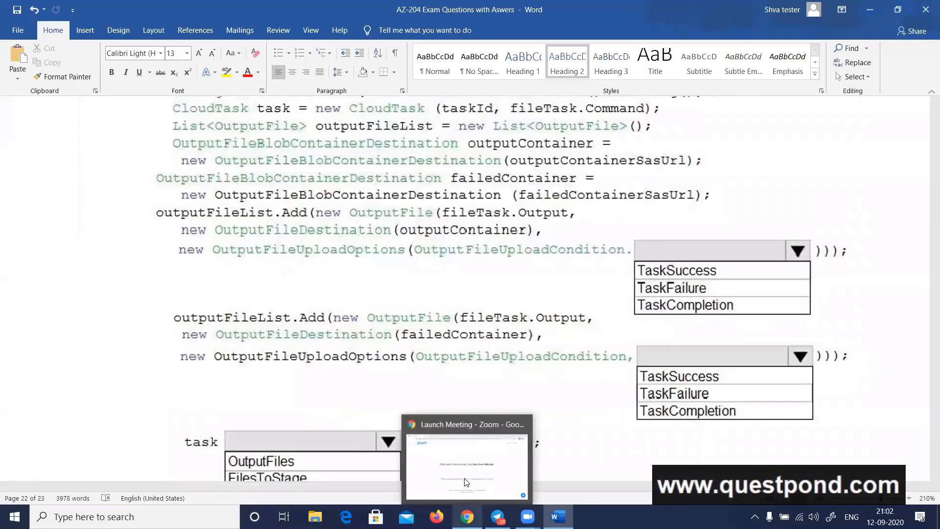
Switch to Chrome, load the Azure portal at portal.azure.com and open the list of resource groups
left_click(467, 516)
left_click(218, 31)
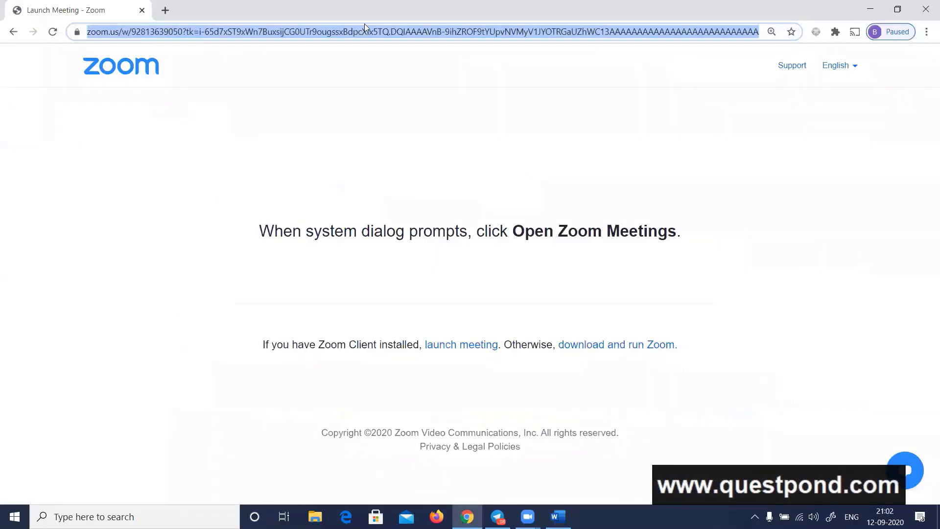
type("portal.azure.com")
key("Return")
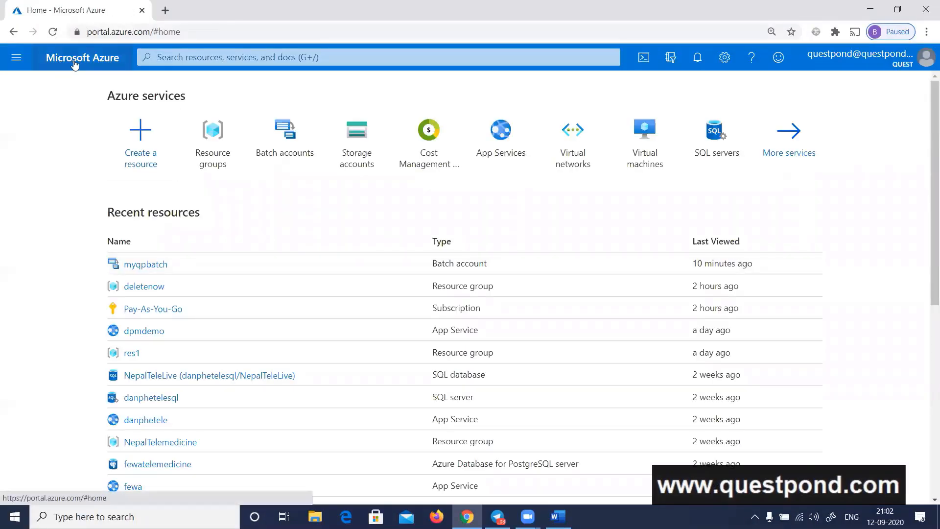
left_click(52, 32)
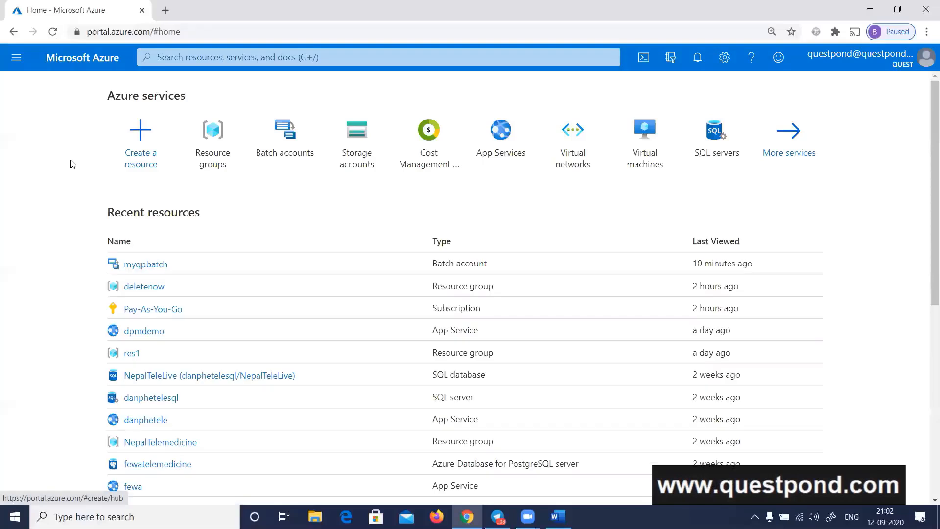
left_click(222, 166)
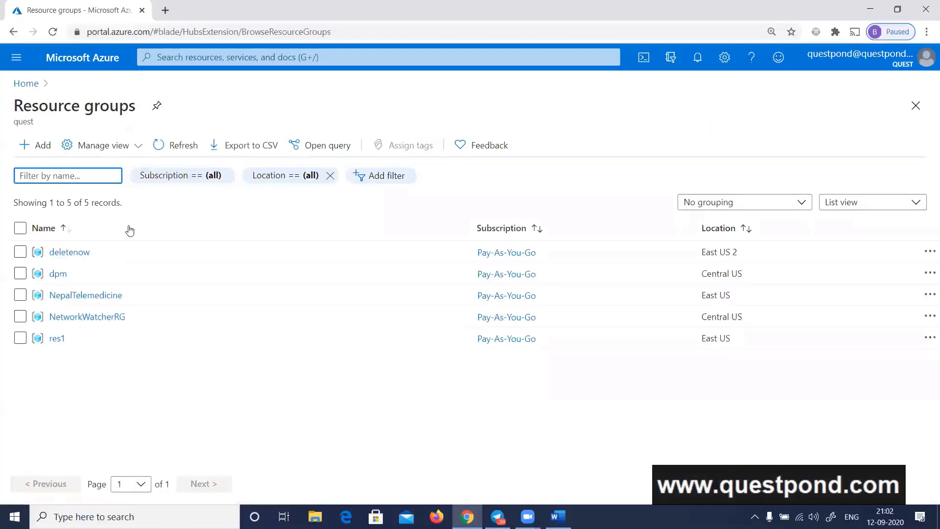
Delete the deletenow resource group, confirming with its name, and return to the resource groups list
left_click(74, 252)
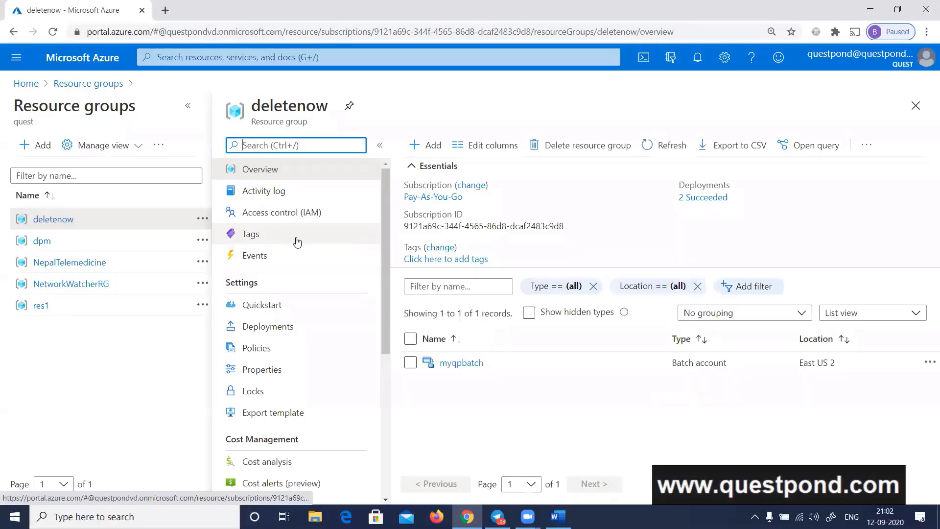
left_click(594, 156)
type("deletenow")
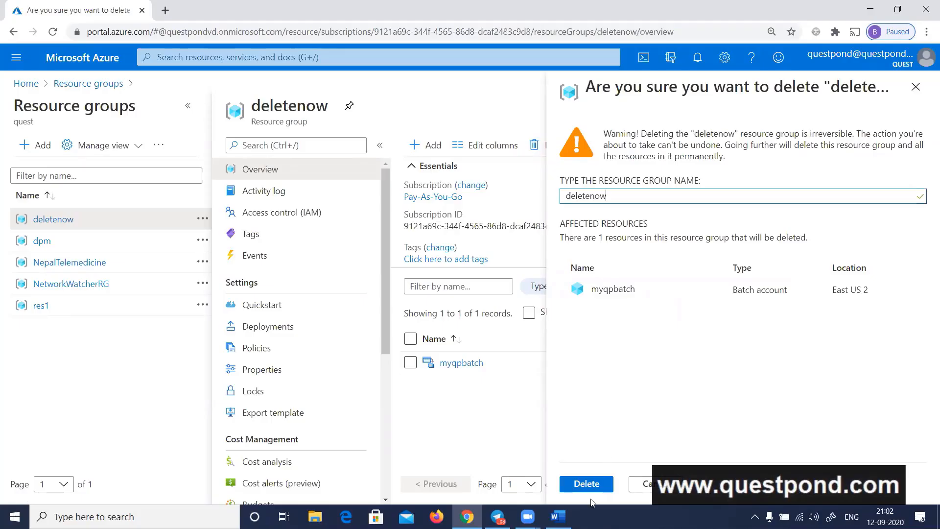
left_click(585, 484)
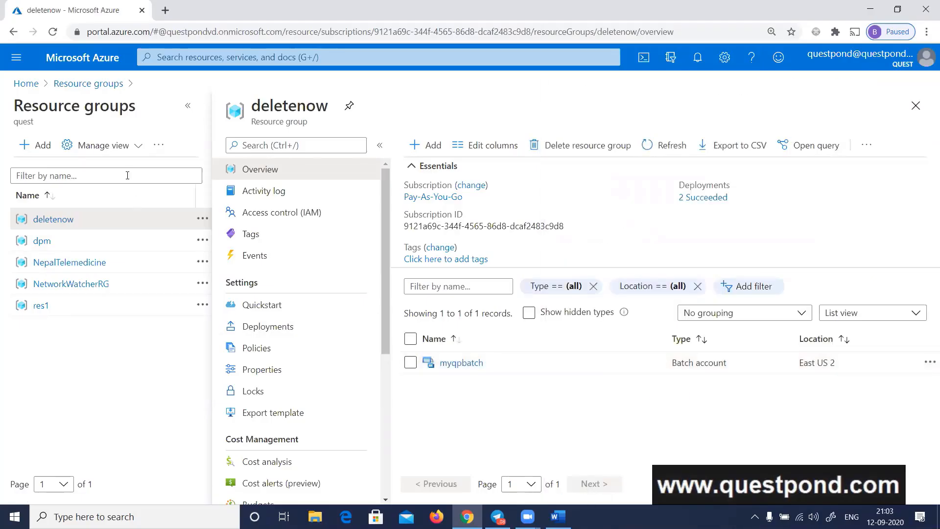
left_click(86, 84)
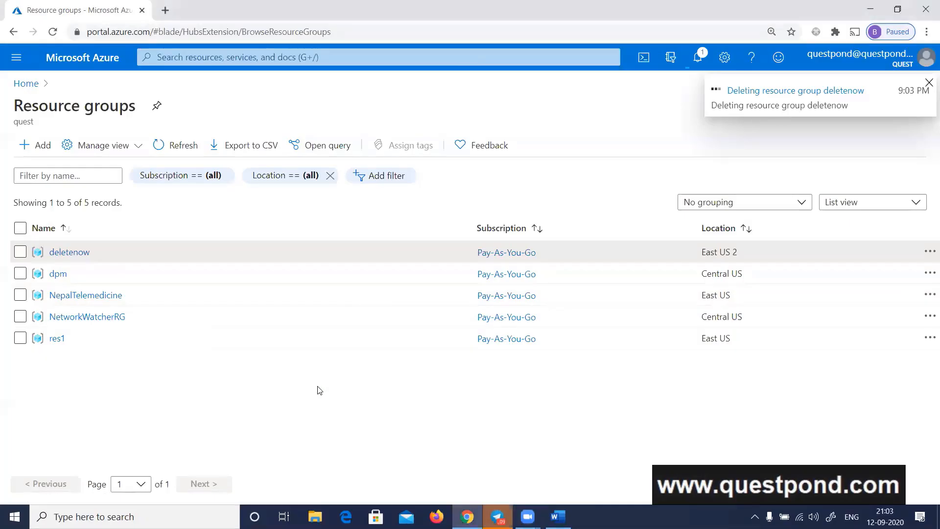
Open an incognito browser window and search Google for "azure batch"
key("ctrl+shift+n")
type("go")
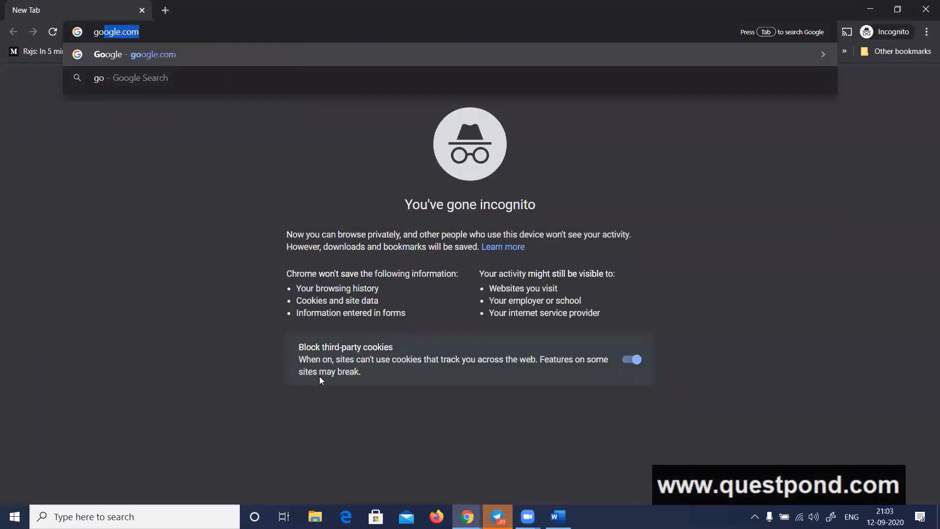
key("Return")
type("a")
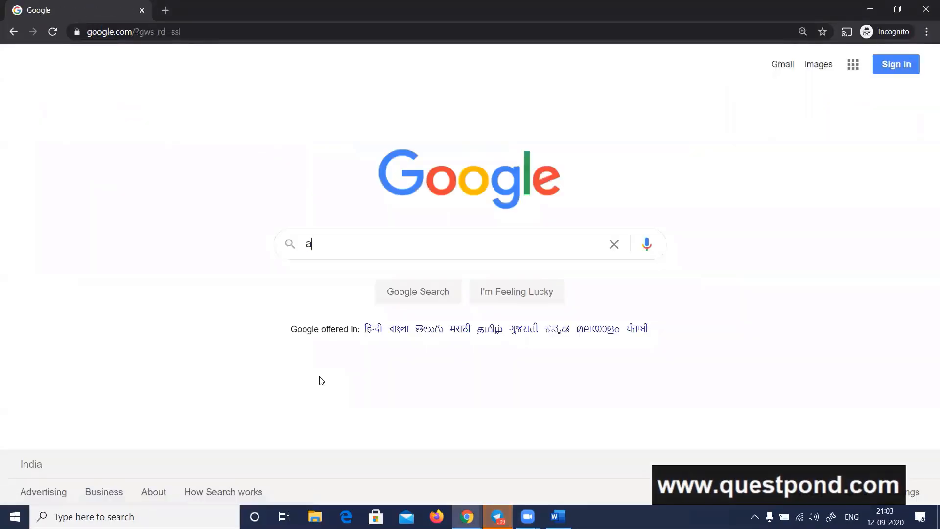
type("zure batch")
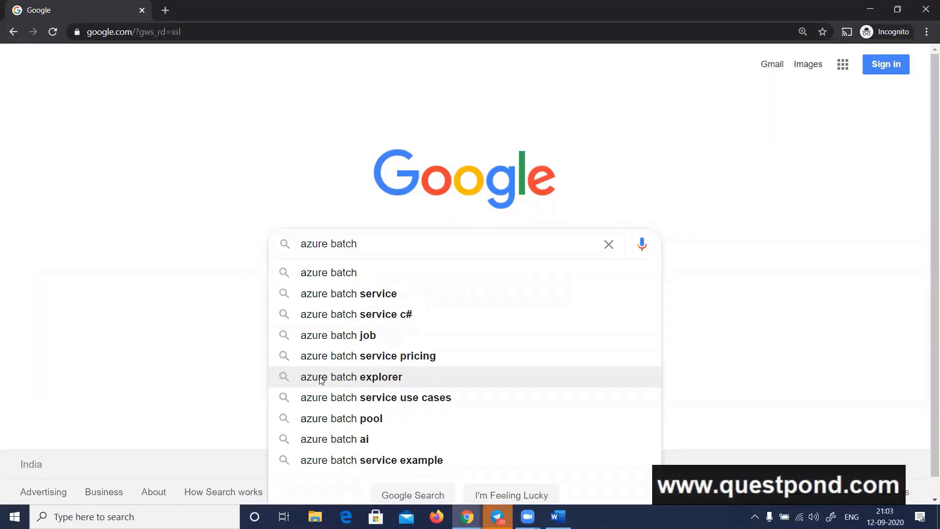
key("Return")
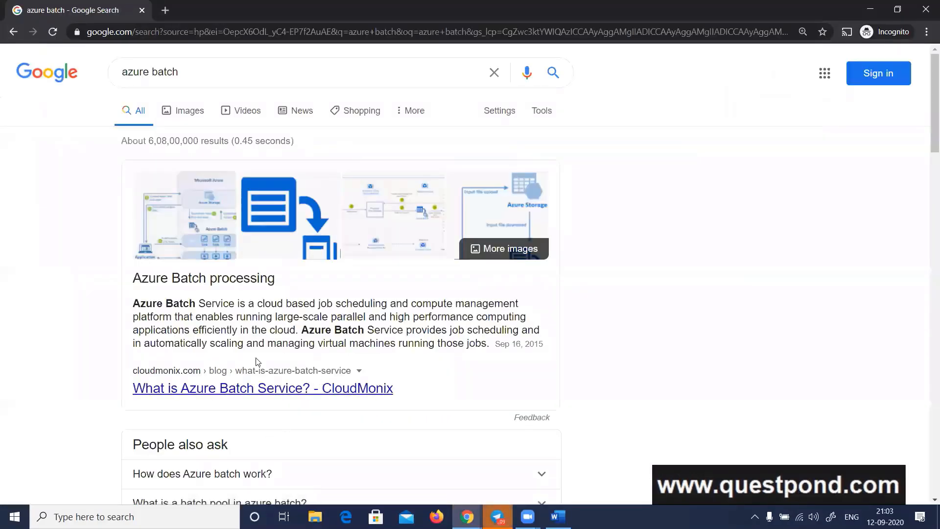
Open Microsoft's Azure Batch documentation from the search results and highlight the large-scale applications wording in its introduction
scroll(257, 361, "down", 6)
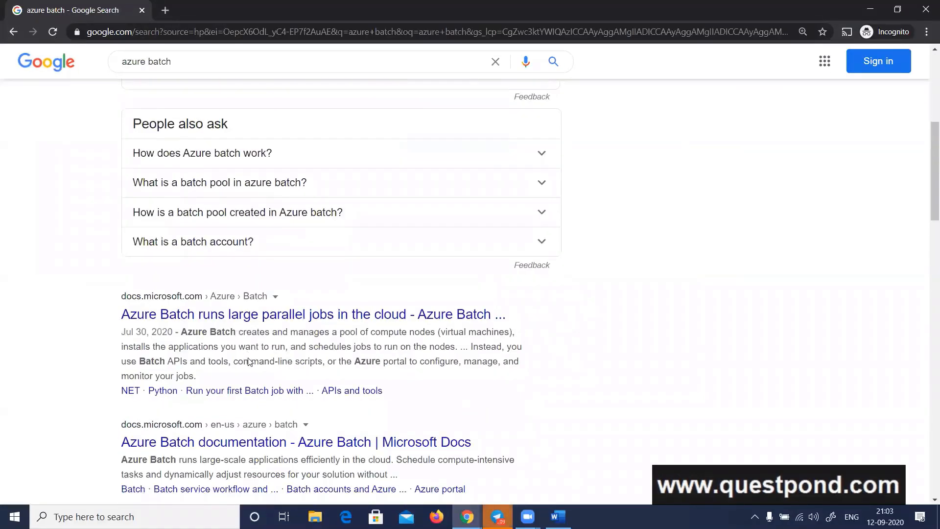
scroll(249, 361, "down", 1)
left_click(238, 391)
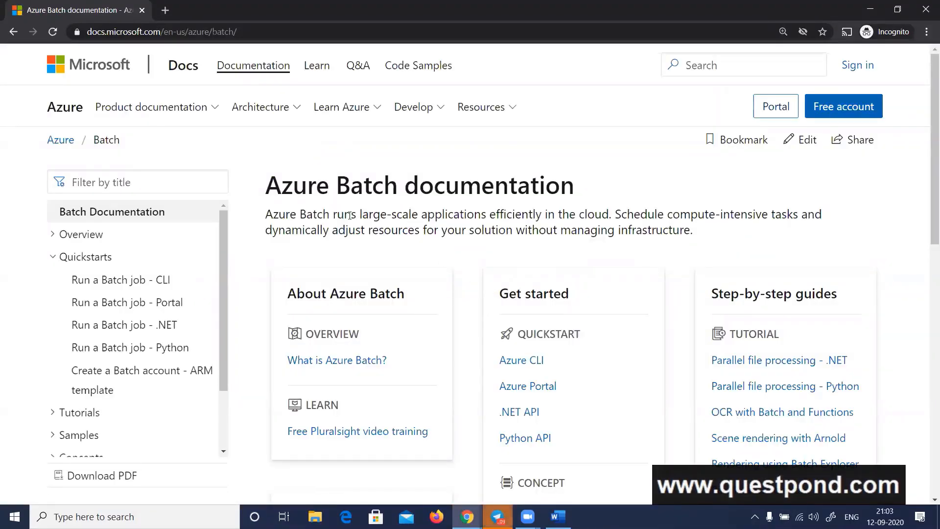
left_click_drag(350, 215, 466, 218)
left_click(474, 219)
View the Batch job quickstart for the Azure CLI, and read the Portal quickstart through its compute node pool settings
left_click(102, 288)
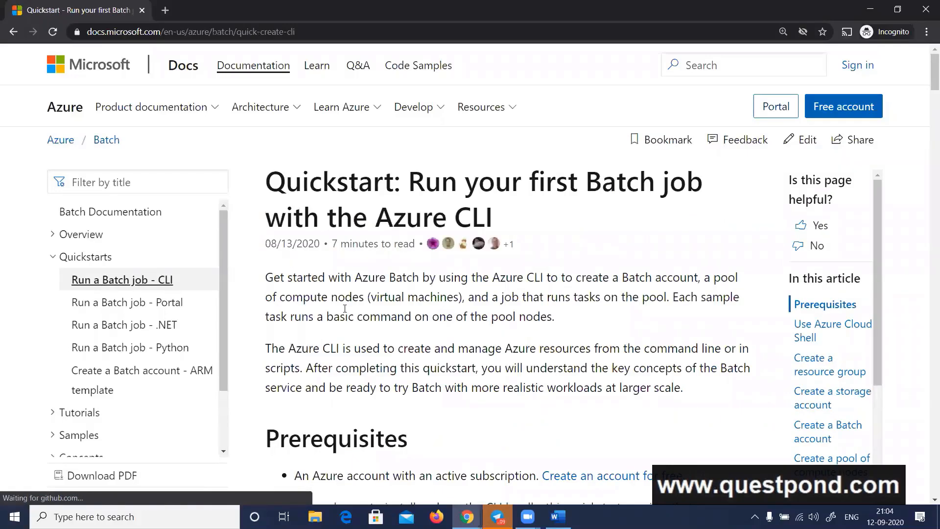
left_click_drag(368, 216, 493, 217)
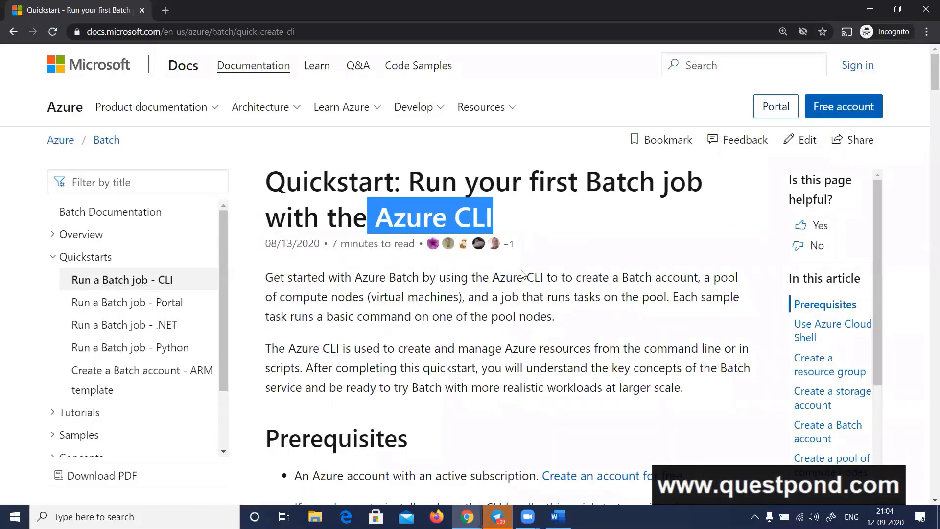
left_click(161, 303)
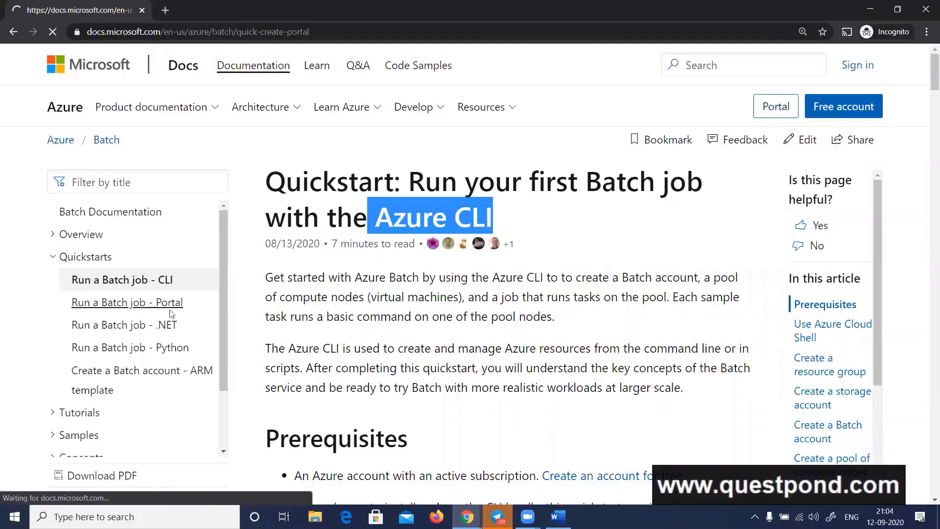
scroll(524, 284, "down", 10)
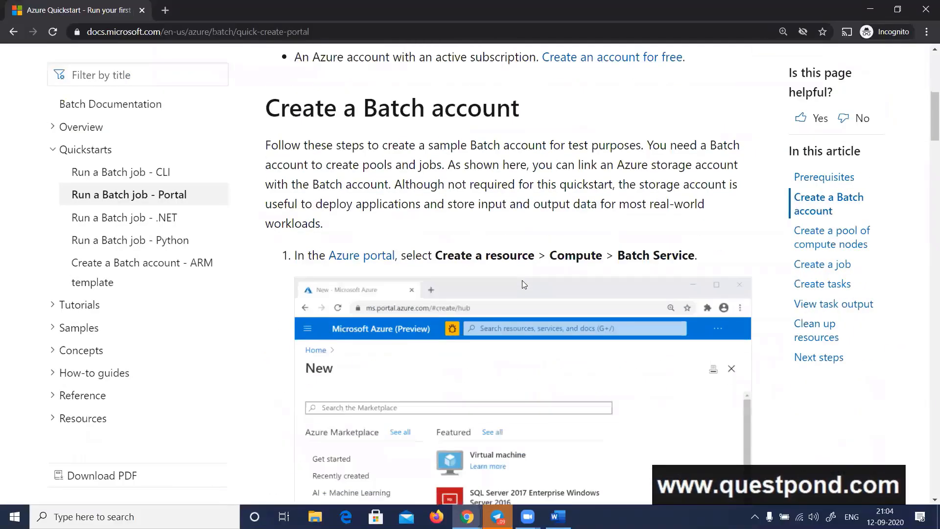
scroll(526, 309, "down", 4)
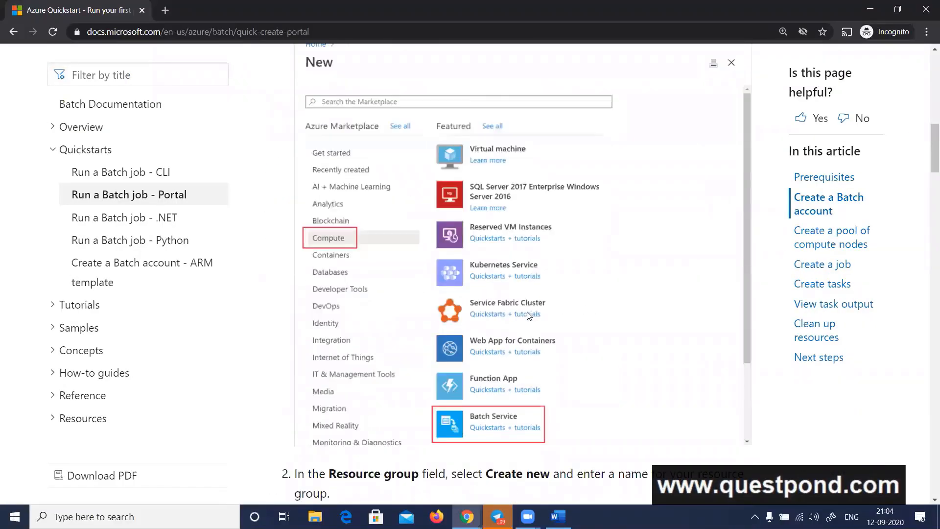
scroll(483, 304, "down", 1)
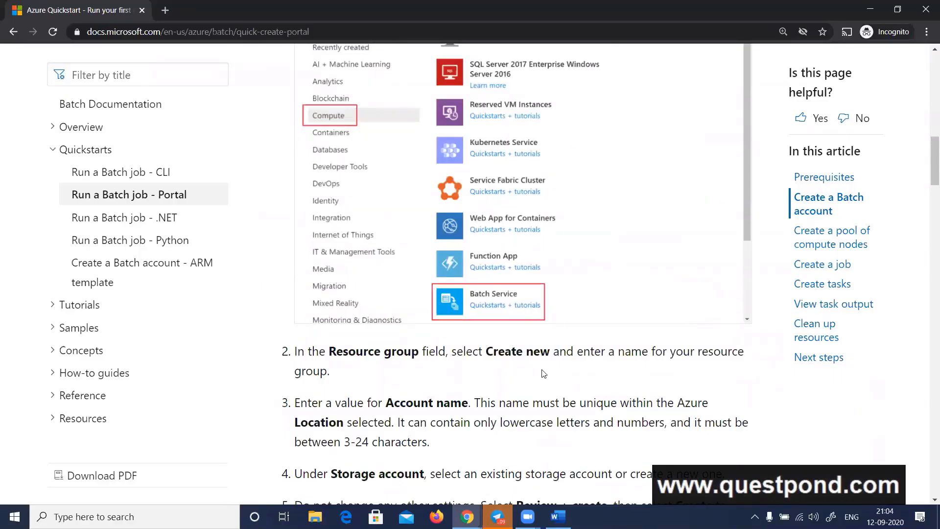
scroll(542, 372, "down", 5)
scroll(542, 372, "down", 18)
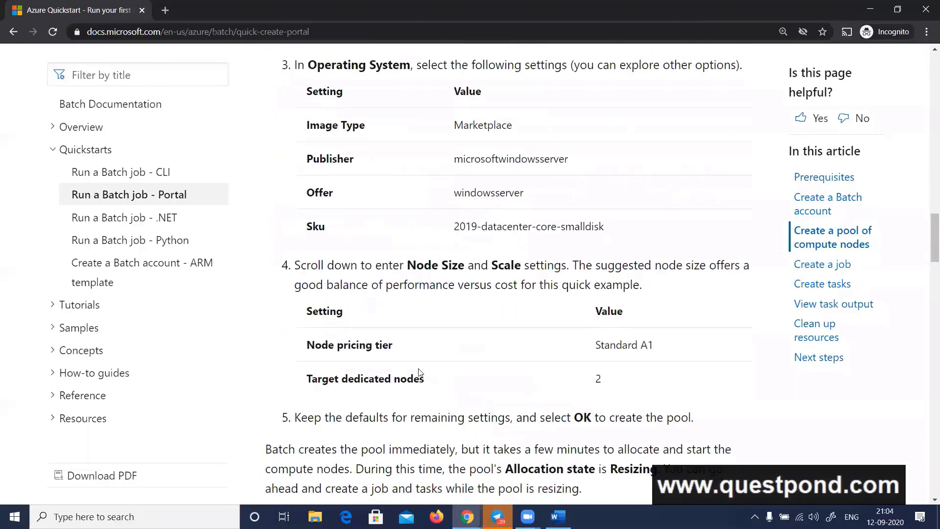
Look over the prerequisites in the .NET Batch job quickstart and reopen the CLI quickstart
left_click(126, 221)
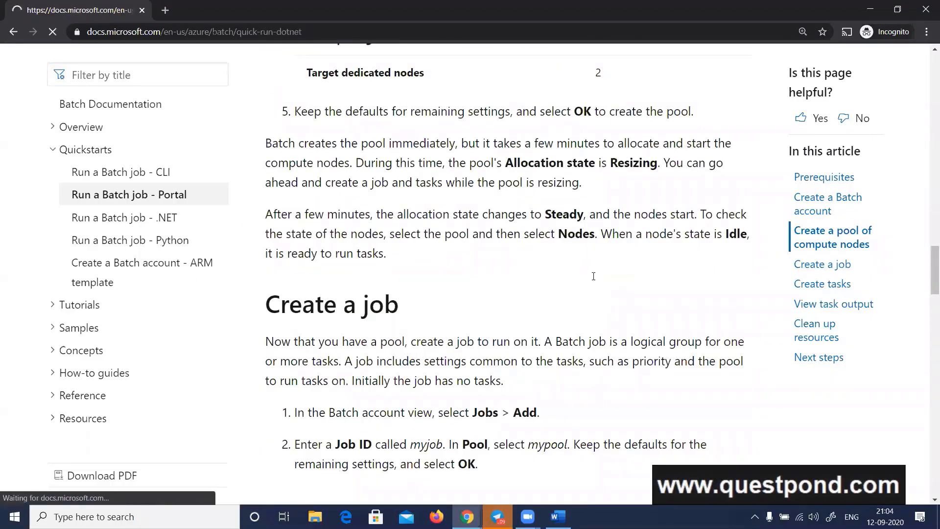
scroll(590, 259, "down", 10)
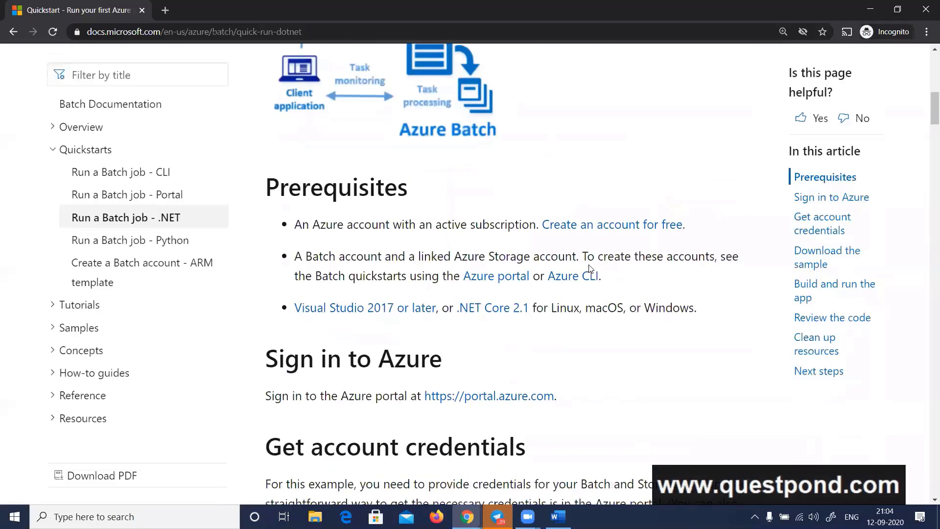
left_click(136, 172)
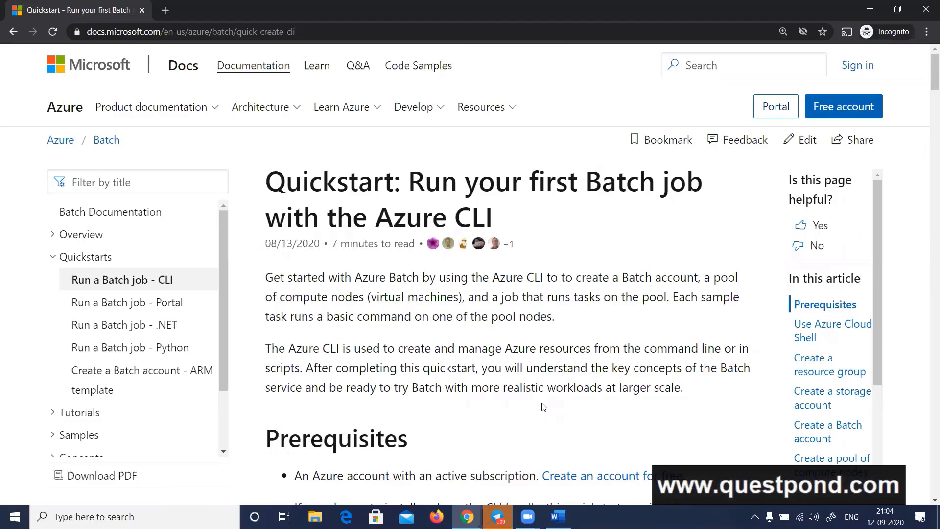
Reopen the Portal quickstart and read the instructions for creating a Batch account and a pool of compute nodes
left_click(150, 303)
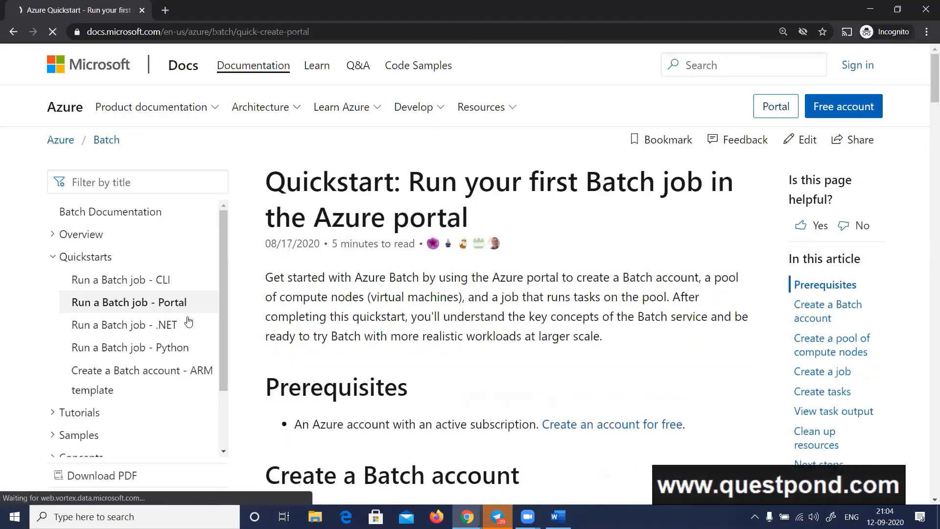
scroll(521, 307, "down", 5)
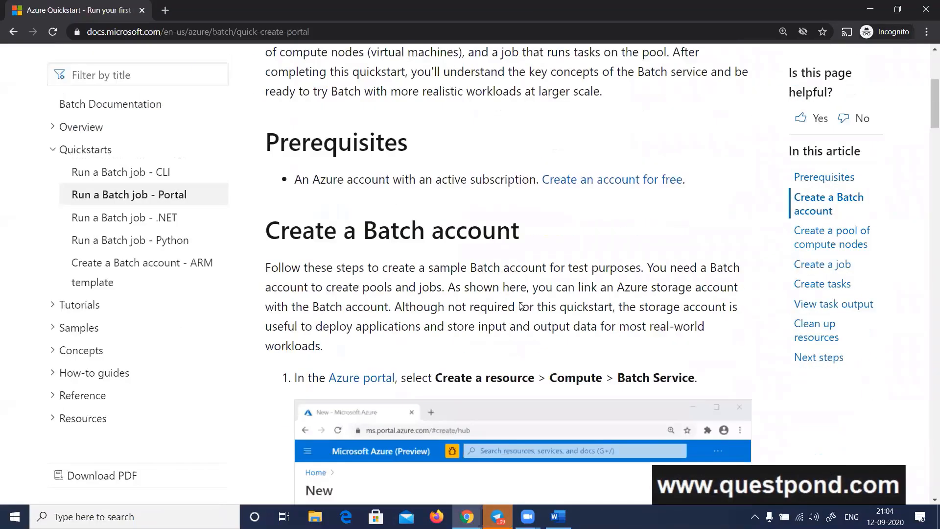
scroll(521, 307, "down", 15)
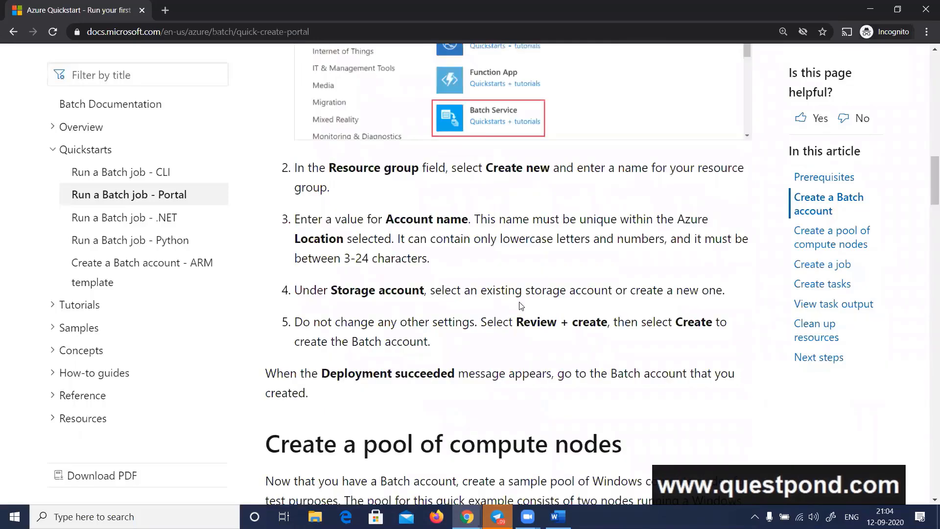
scroll(522, 307, "down", 1)
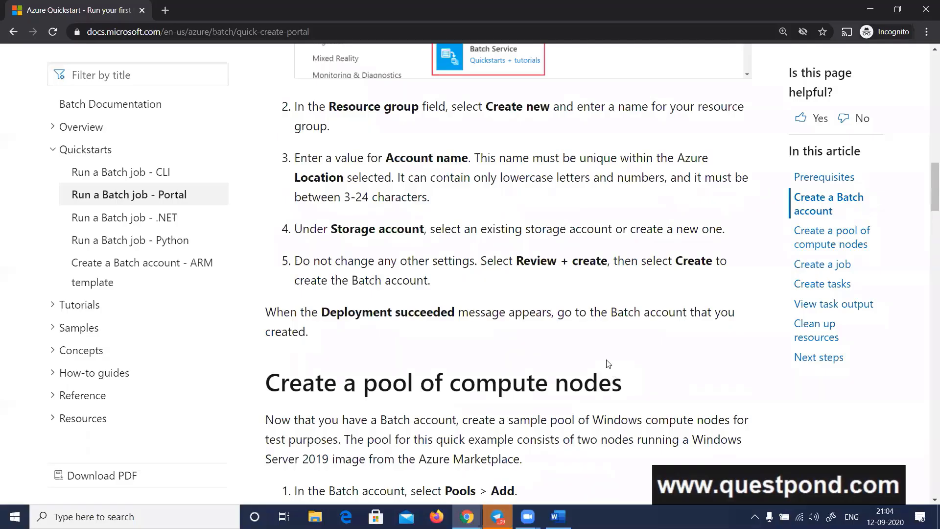
scroll(612, 372, "down", 1)
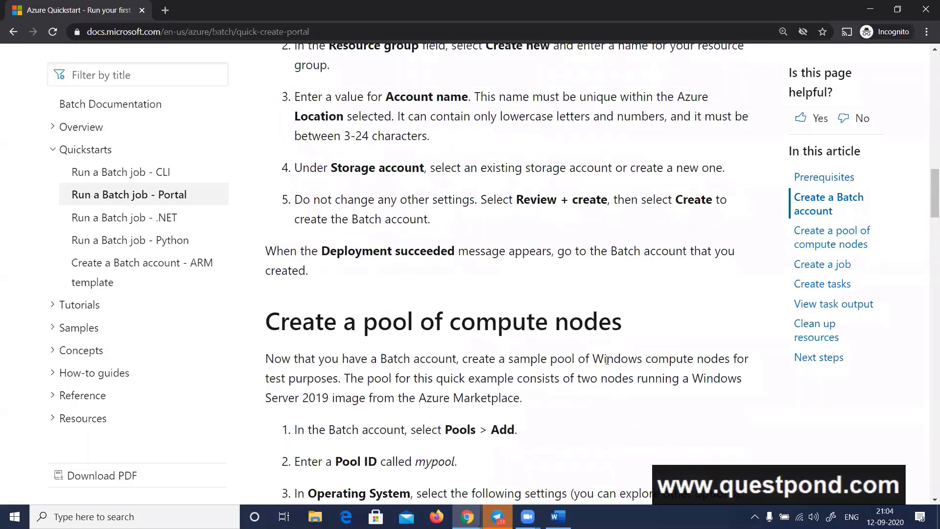
Read the Portal quickstart's sections on creating a pool, a job and tasks, highlighting the words "pool", "job" and "tasks"
double_click(394, 333)
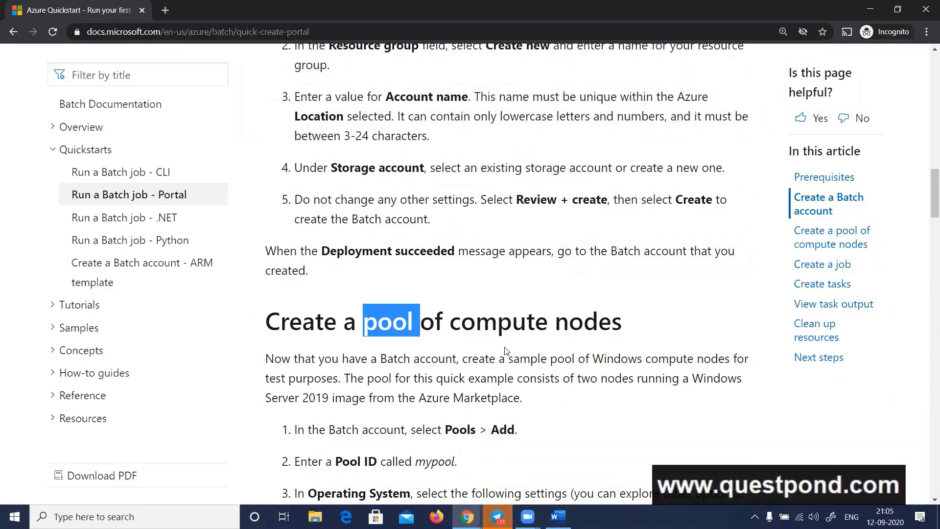
scroll(379, 313, "down", 2)
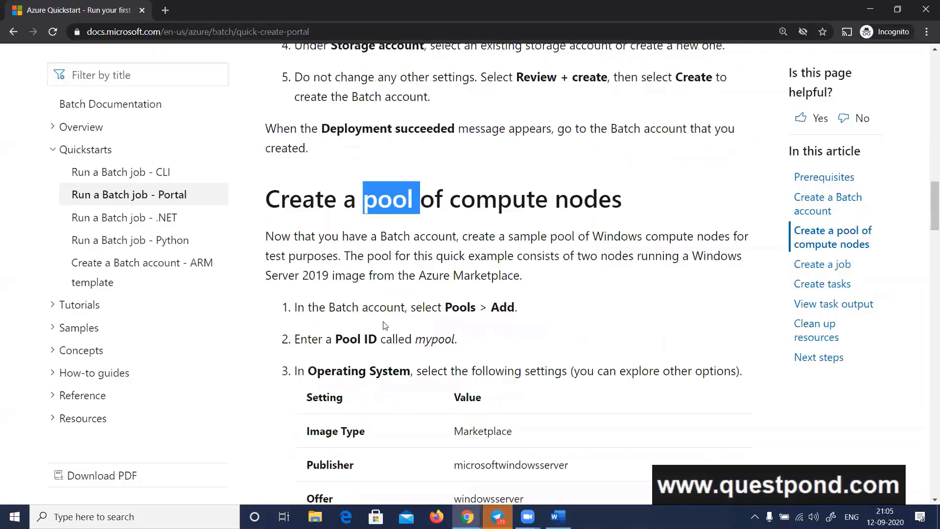
double_click(456, 307)
scroll(580, 307, "down", 5)
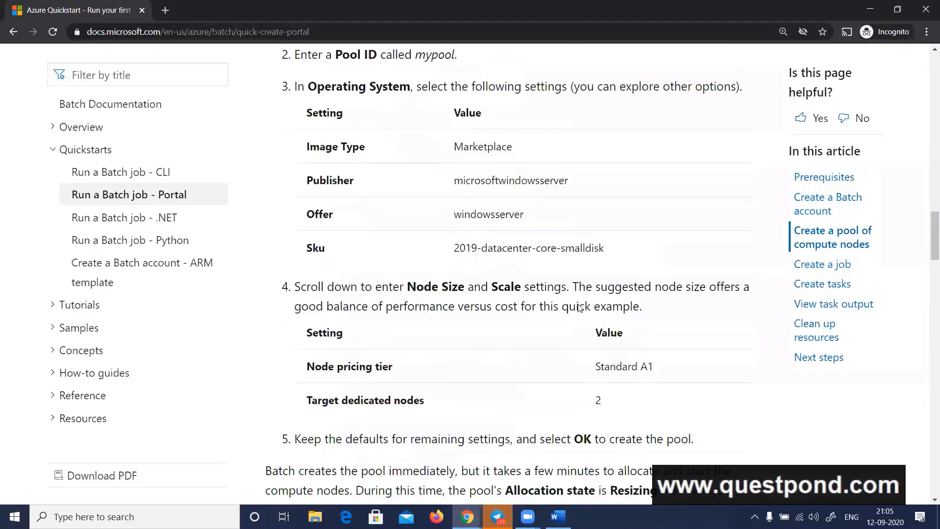
scroll(579, 307, "down", 7)
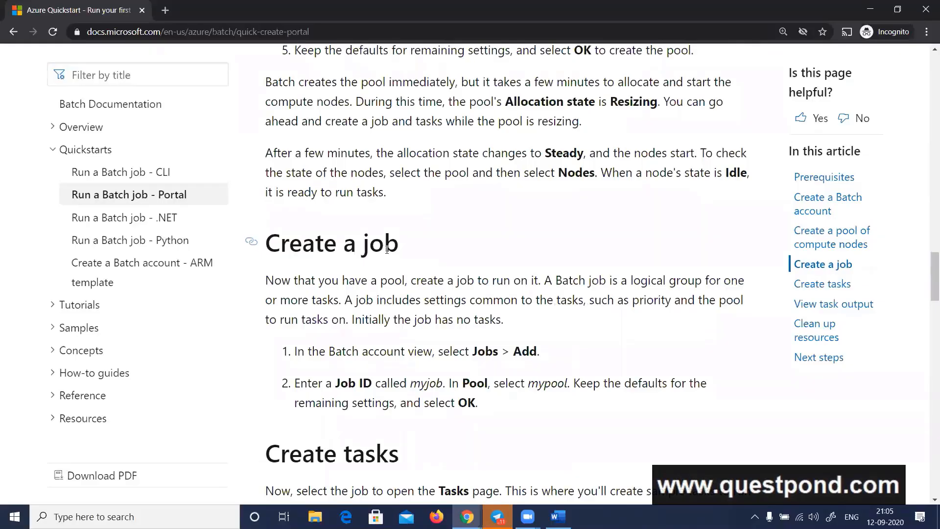
double_click(387, 250)
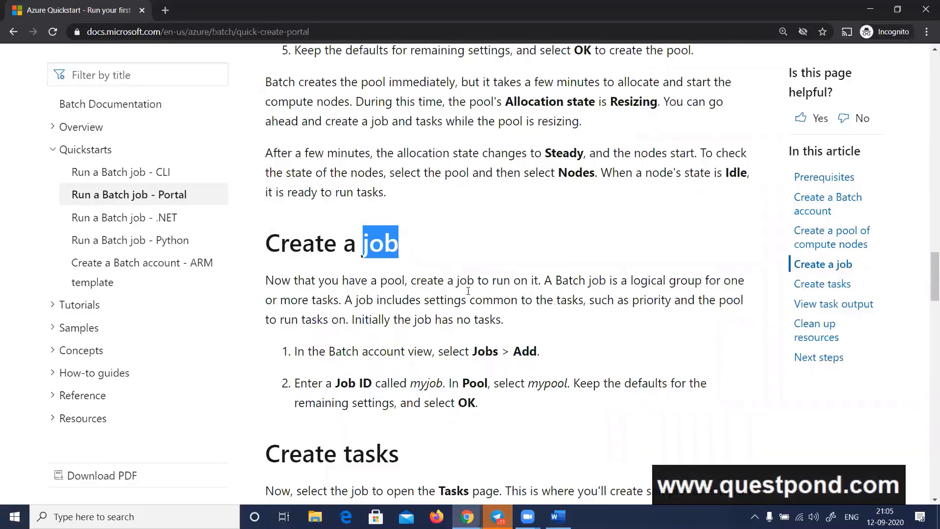
scroll(468, 291, "down", 3)
left_click(510, 382)
double_click(371, 332)
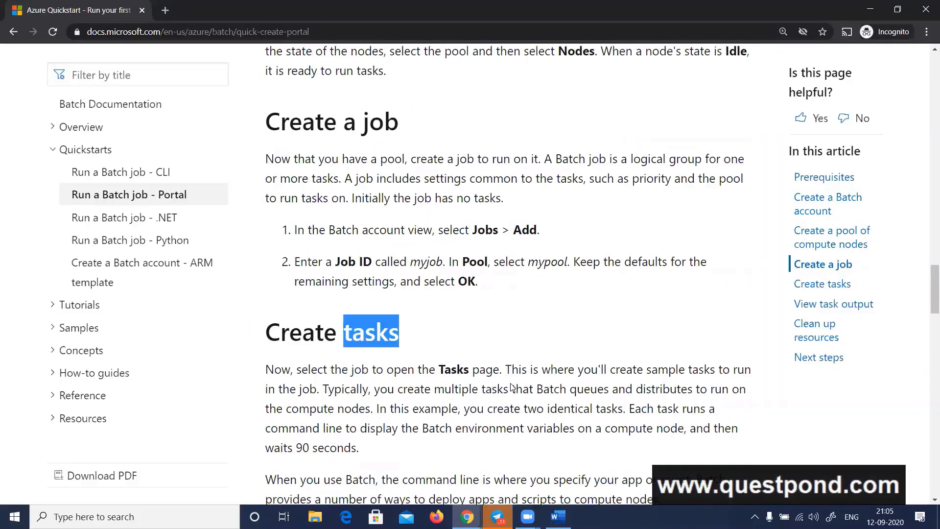
Review the Batch account creation instructions again, highlight "pool" in the compute nodes heading, and continue to the job section
scroll(511, 383, "up", 16)
scroll(511, 383, "up", 4)
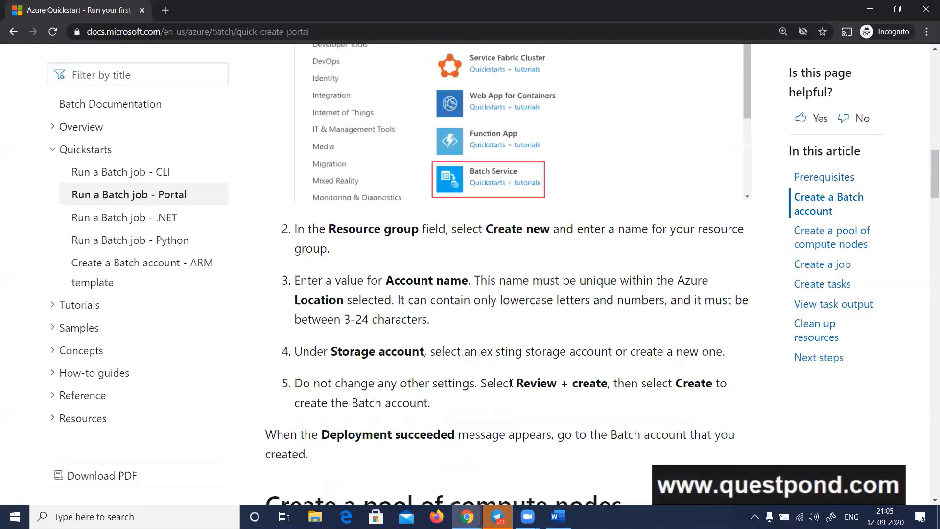
scroll(510, 383, "up", 3)
scroll(511, 389, "down", 3)
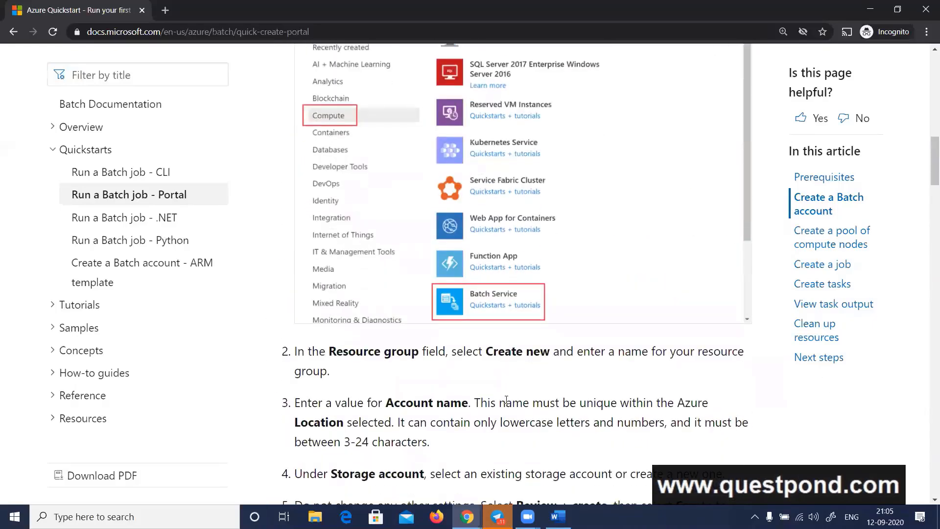
scroll(506, 403, "down", 5)
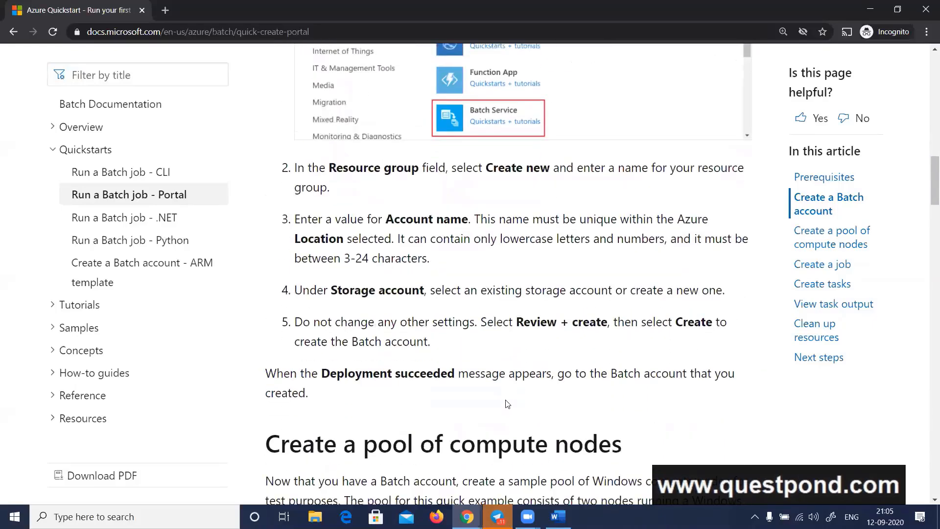
double_click(404, 327)
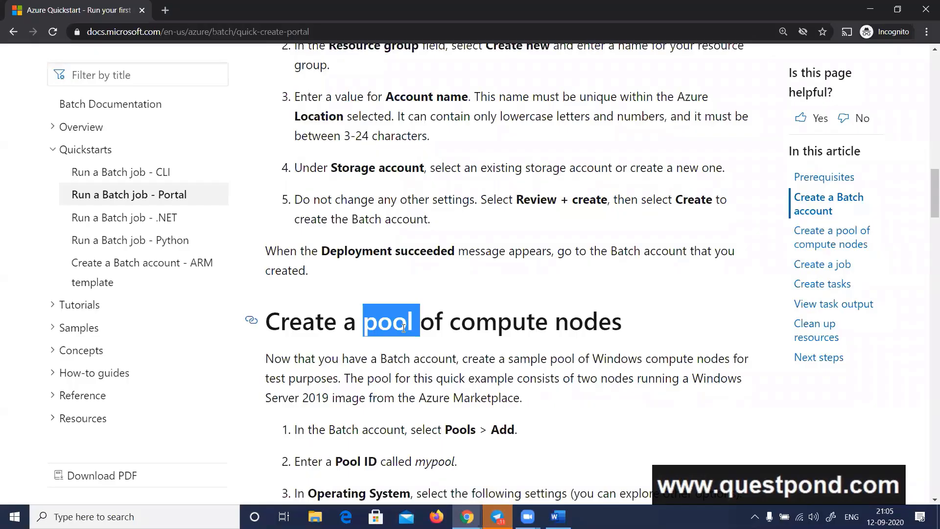
scroll(405, 328, "down", 9)
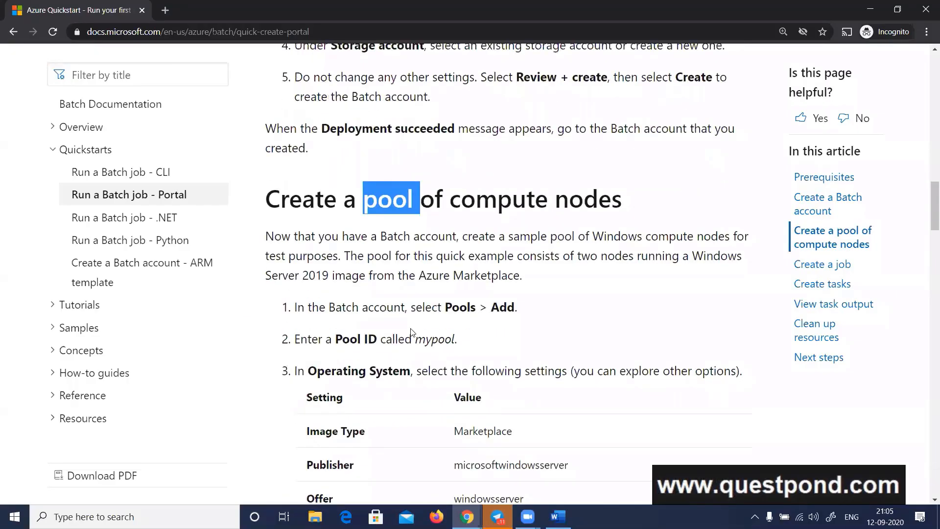
scroll(416, 334, "down", 7)
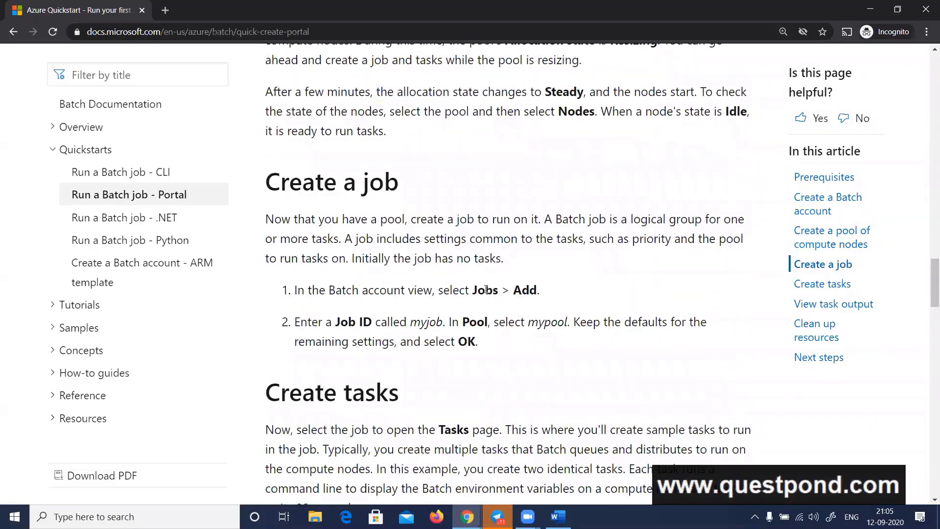
Highlight "Jobs" in the job instructions and examine the task's command line setting with the page text enlarged
double_click(486, 290)
scroll(399, 365, "down", 4)
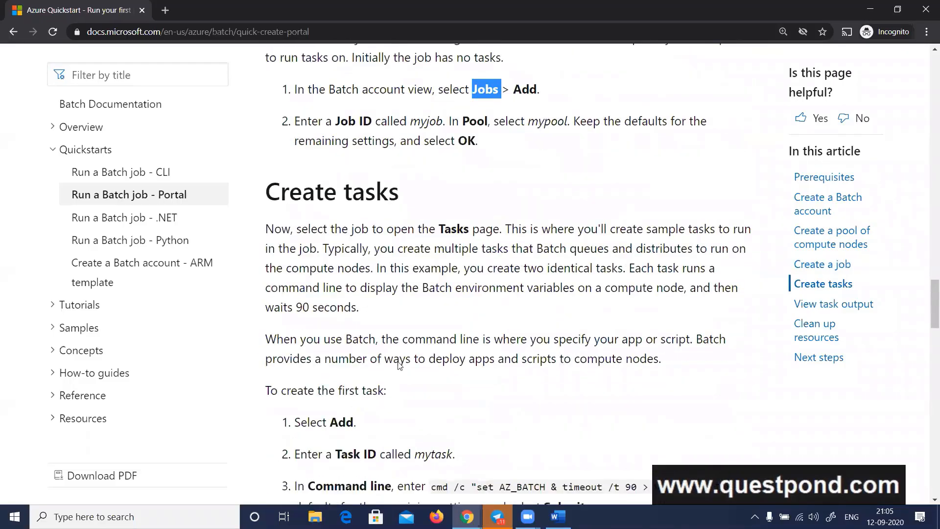
scroll(399, 365, "down", 3)
double_click(346, 320)
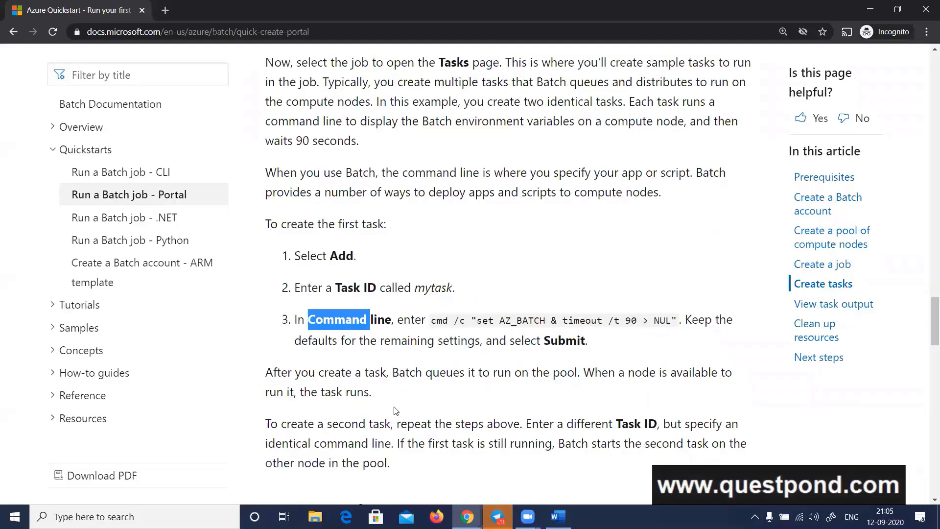
left_click(478, 365)
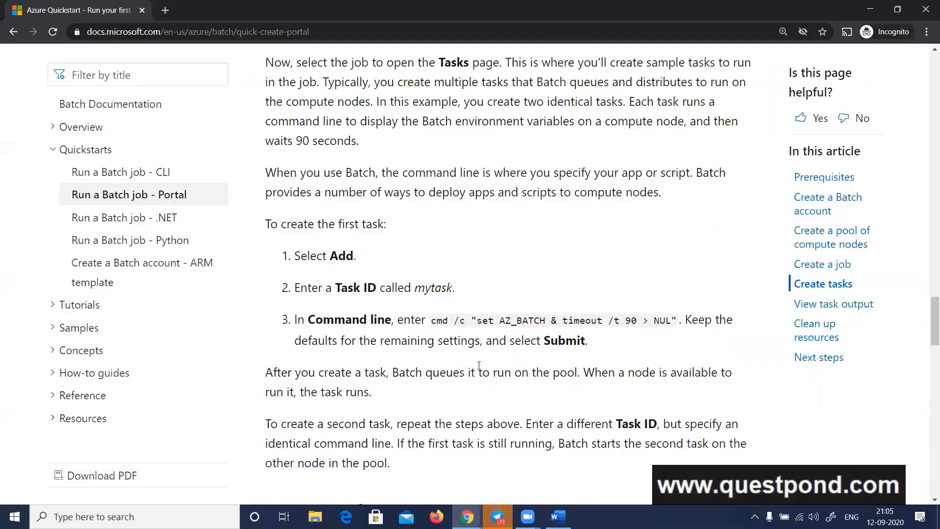
double_click(441, 323)
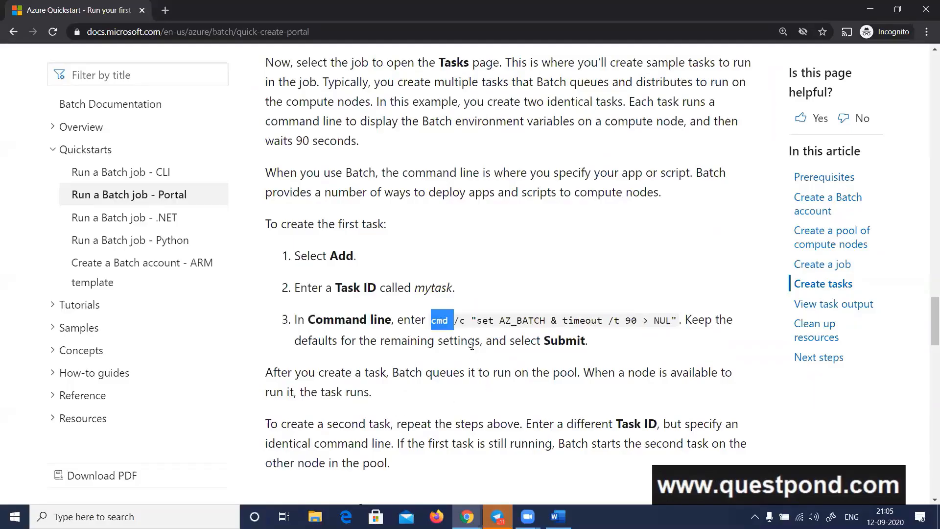
left_click(478, 321)
key("ctrl+plus")
scroll(501, 354, "down", 5)
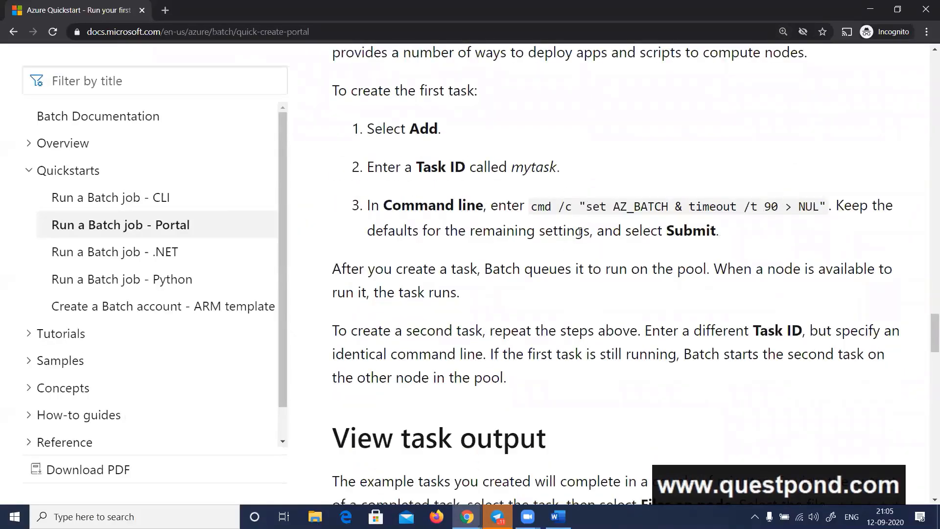
View the task output example, look back over the quickstart's earlier sections, and briefly open the .NET quickstart before reopening the Portal one
scroll(652, 272, "down", 5)
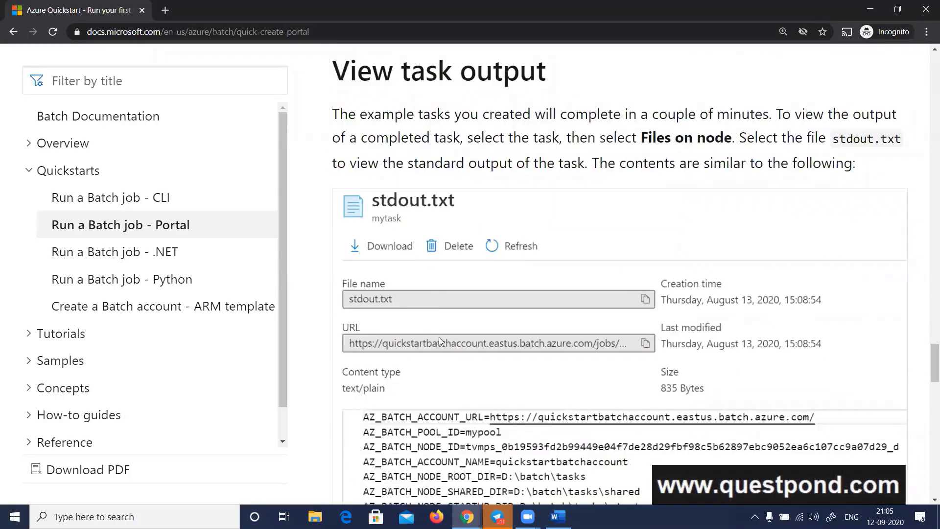
scroll(439, 337, "up", 6)
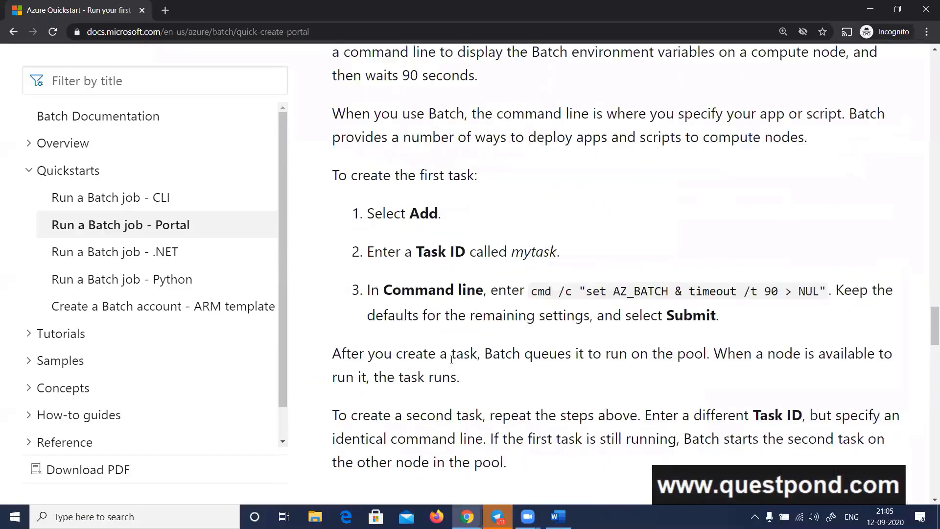
scroll(452, 358, "up", 15)
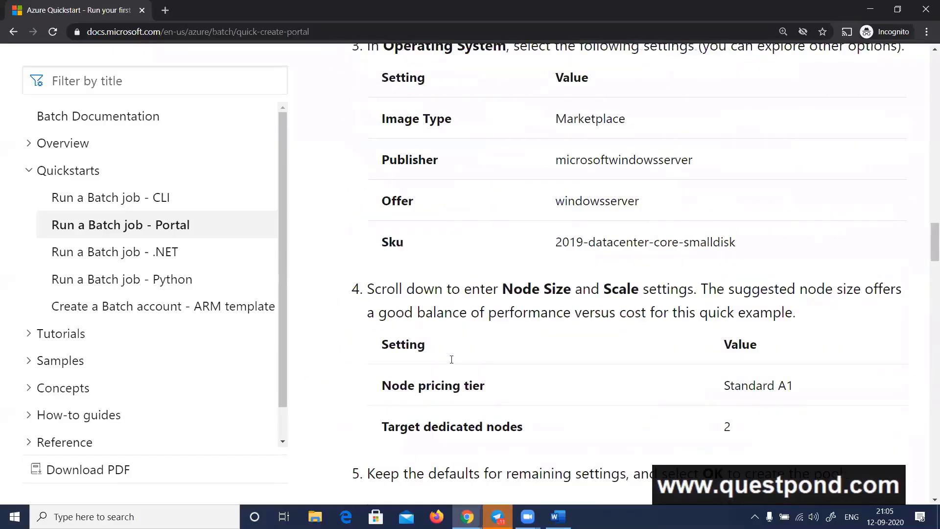
scroll(451, 358, "up", 15)
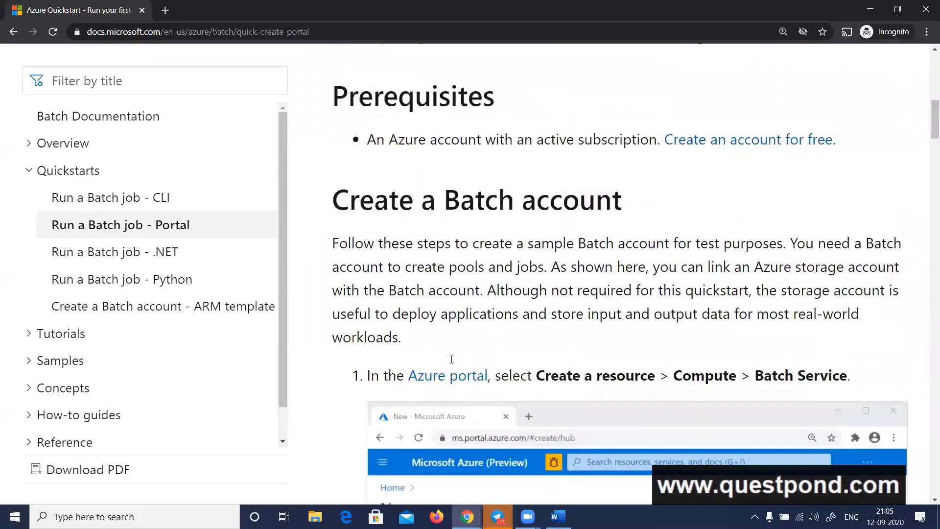
scroll(451, 358, "up", 4)
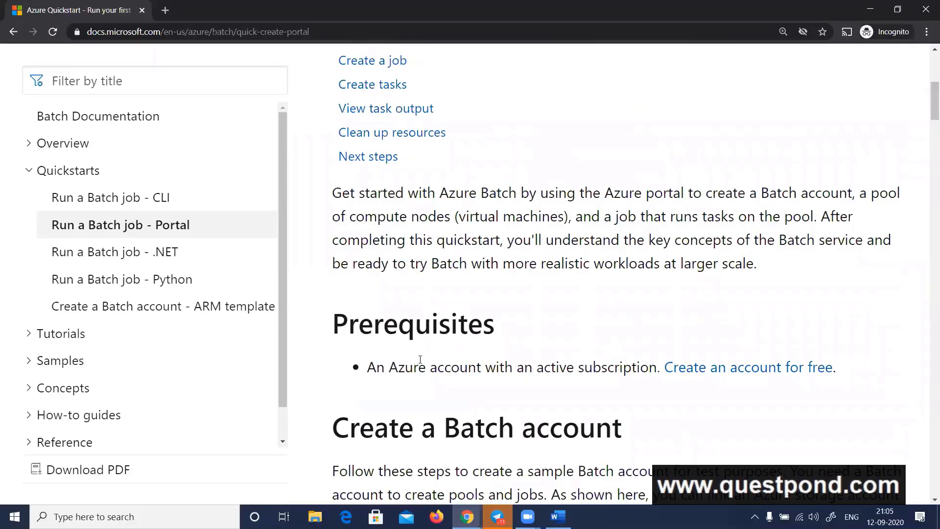
left_click(116, 258)
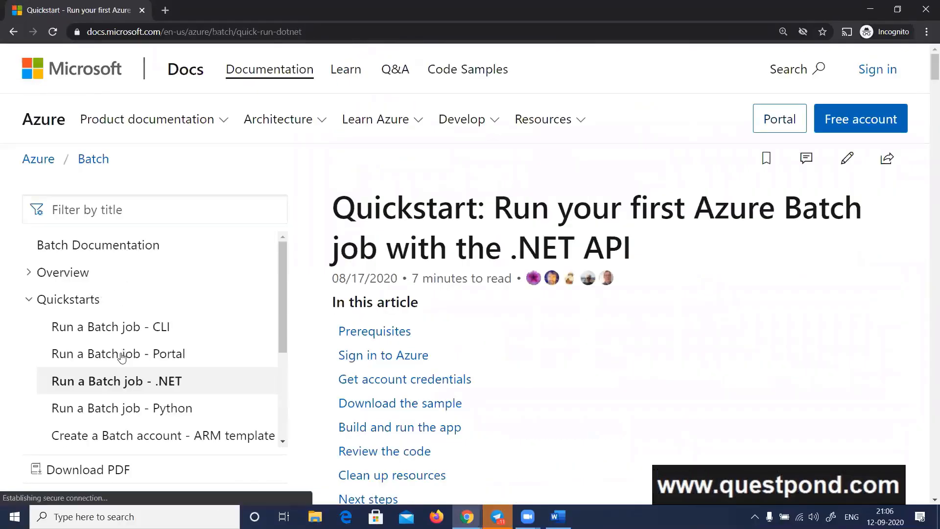
left_click(121, 356)
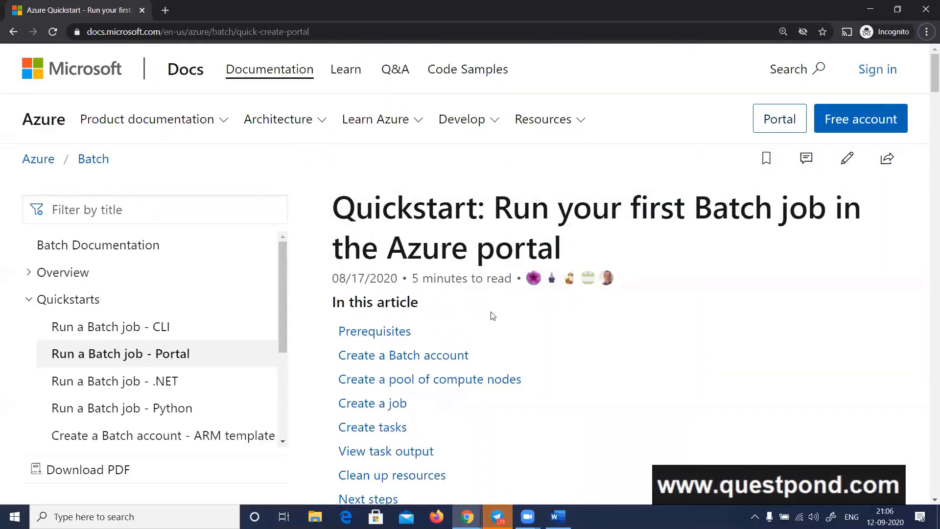
Switch to the Azure portal, search for "batch" and open the Batch accounts service
key("alt+Tab")
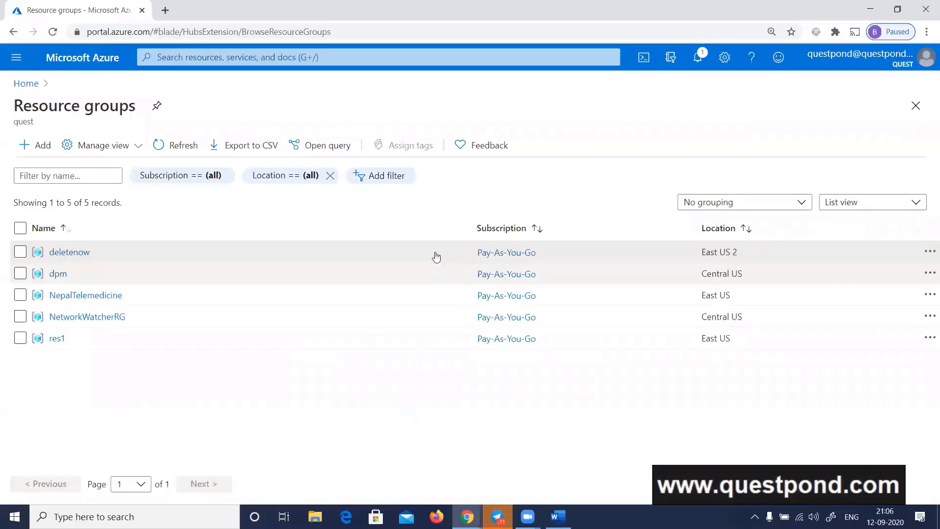
left_click(185, 59)
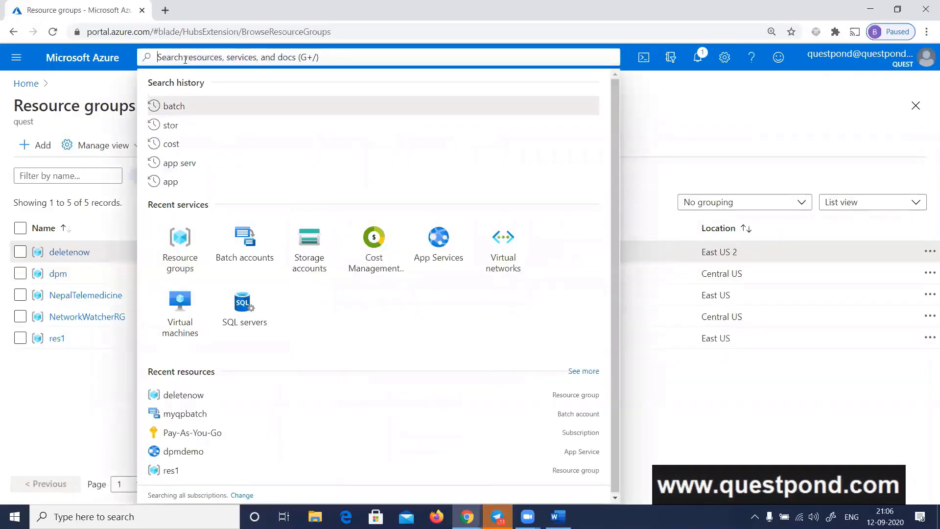
type("batch")
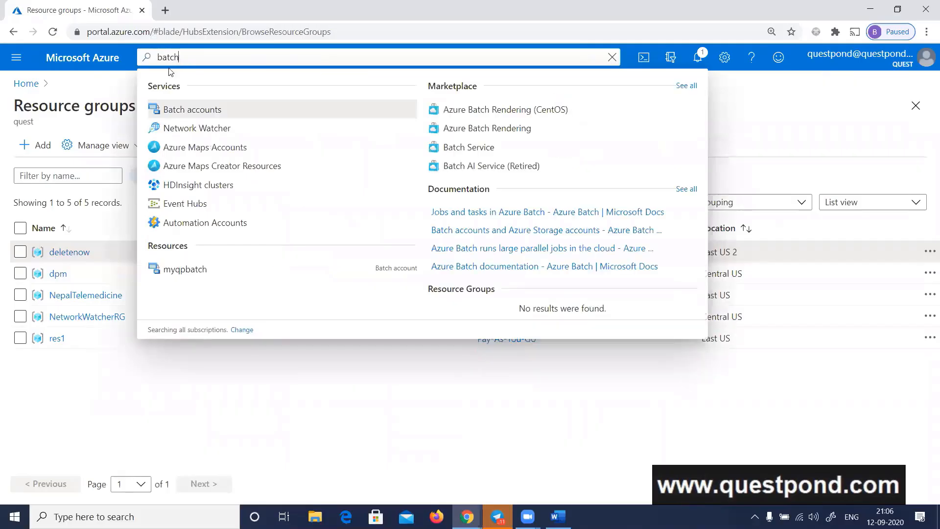
left_click(171, 112)
Check the Portal quickstart's contents once more and return to the Batch accounts list in the Azure portal
key("alt+Tab")
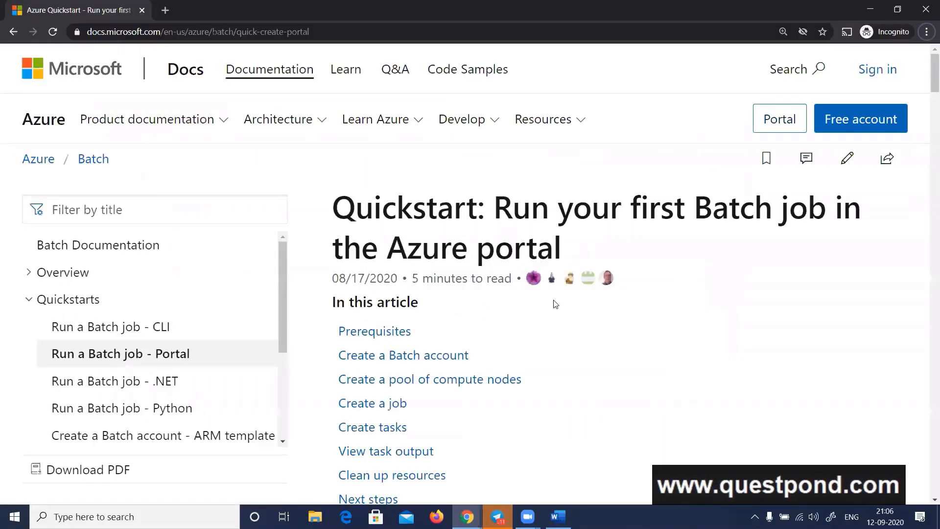
scroll(555, 304, "down", 2)
left_click(404, 237)
key("alt+Tab")
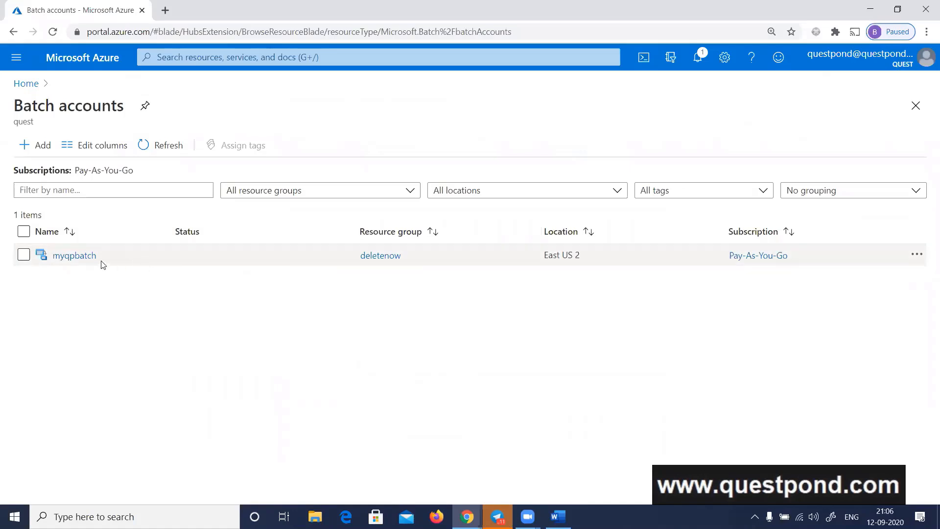
Delete the existing Batch account myqpbatch and dismiss the deletion notification
left_click(24, 255)
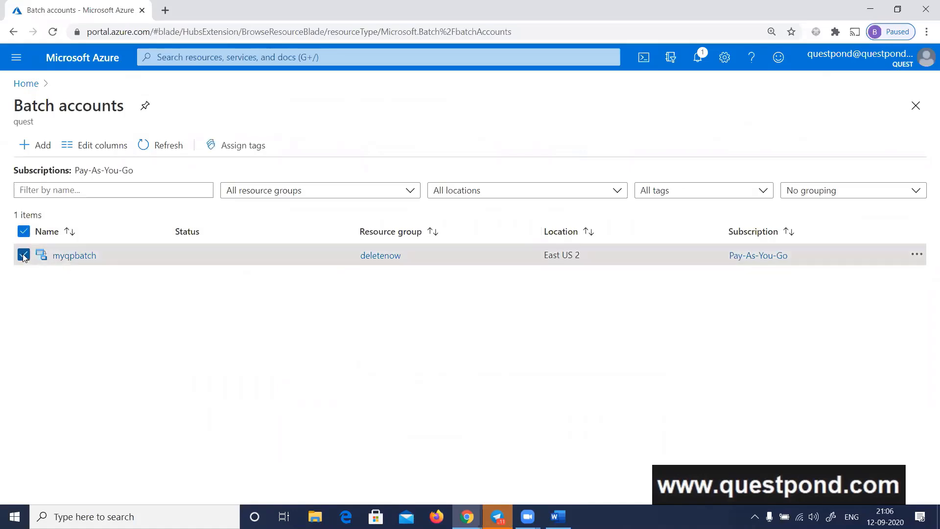
left_click(916, 255)
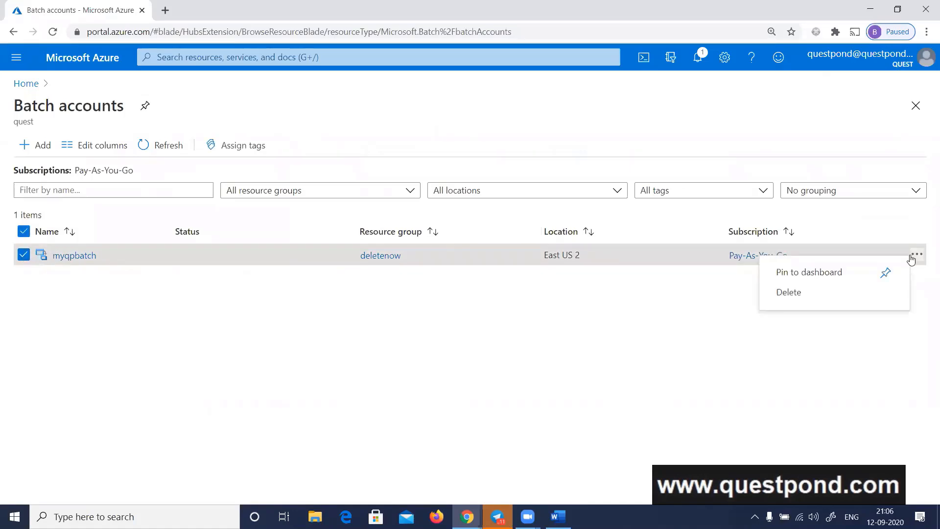
left_click(796, 295)
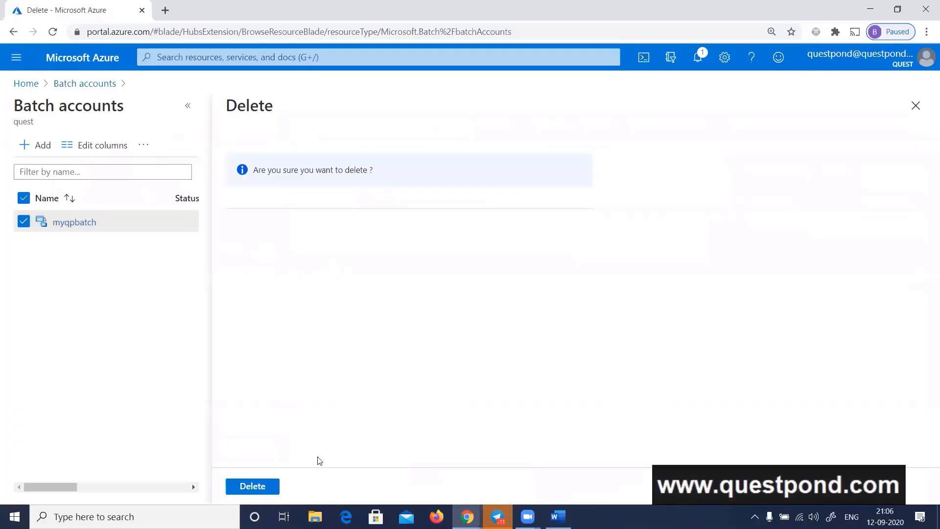
left_click(252, 485)
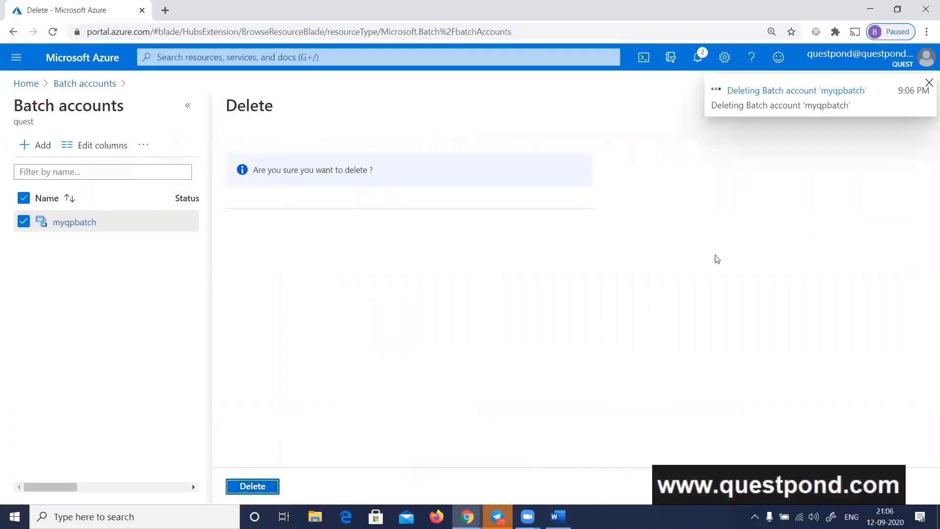
left_click(929, 82)
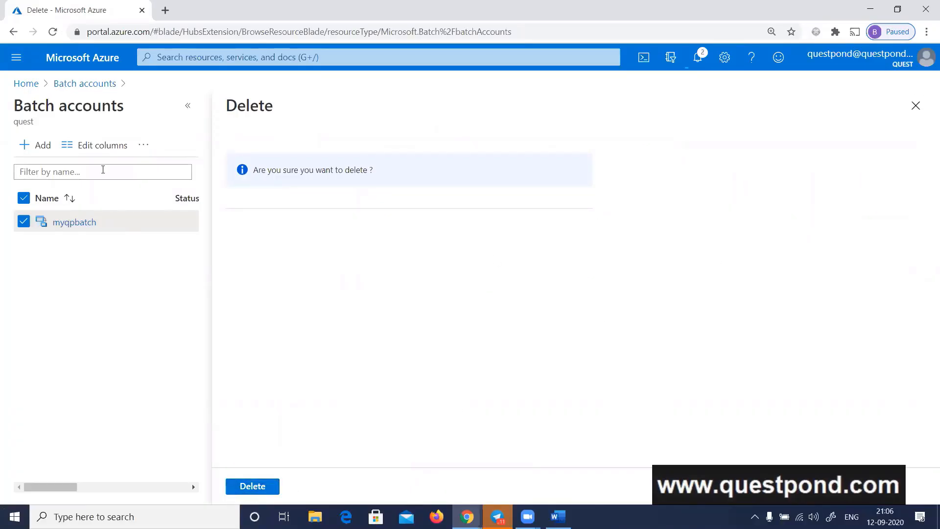
Leave the deletion page, open the form for a new Batch account, and dismiss the remaining notifications
left_click(80, 83)
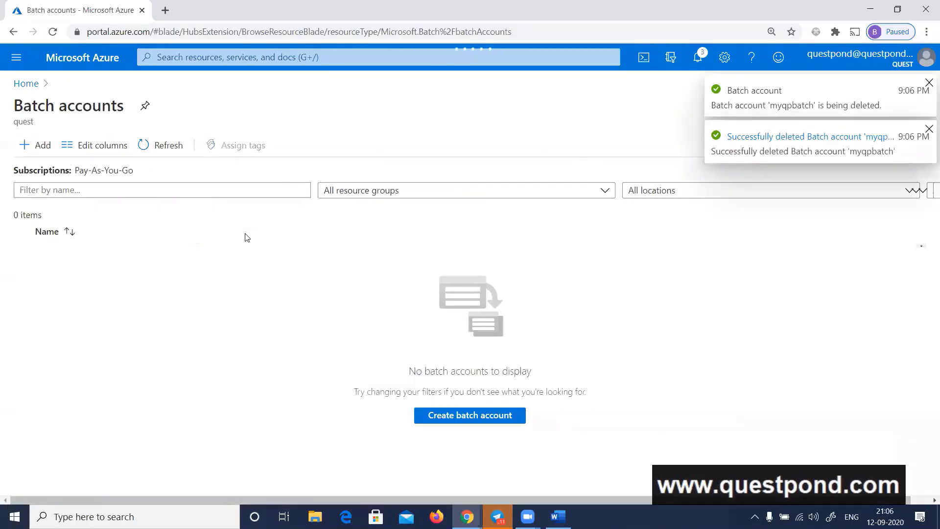
left_click(929, 83)
left_click(928, 84)
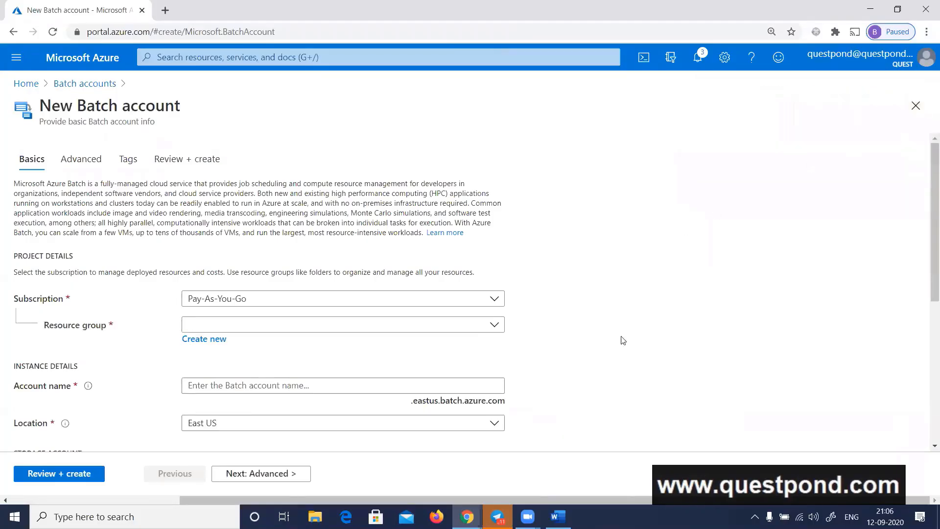
Create a new resource group named 129resdelete for the Batch account
key("ctrl+plus")
scroll(621, 307, "down", 3)
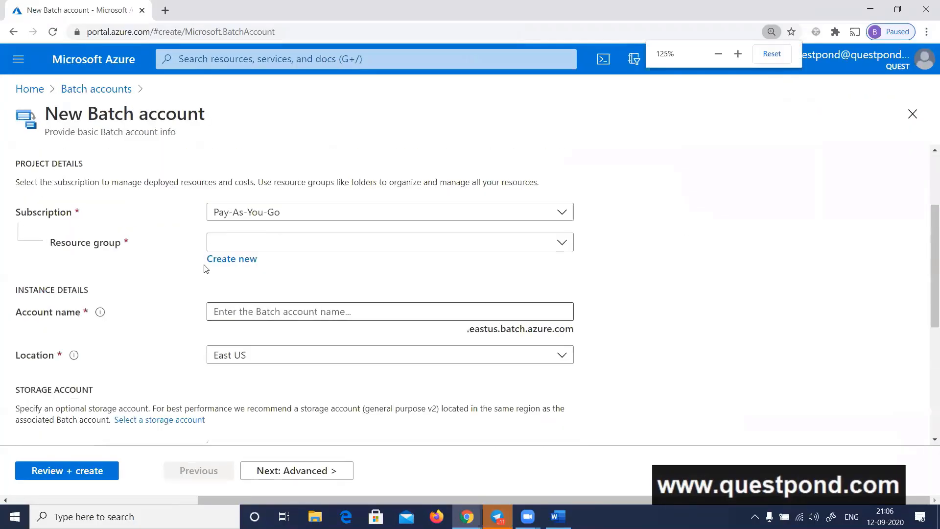
left_click(216, 259)
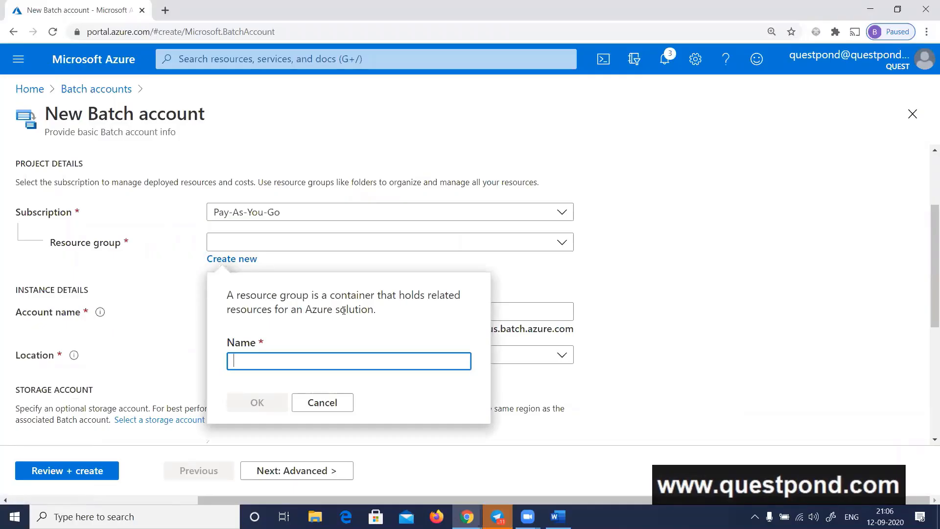
type("129")
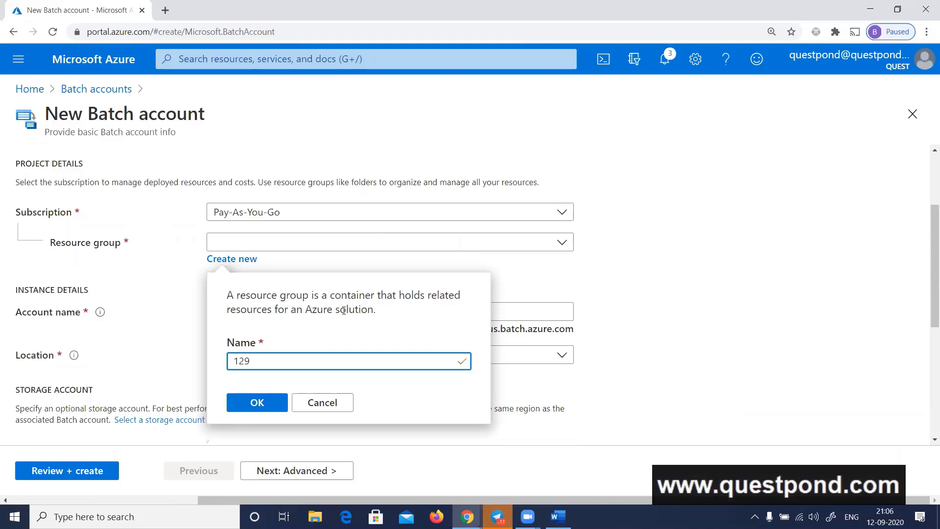
type("resdelete")
left_click(255, 401)
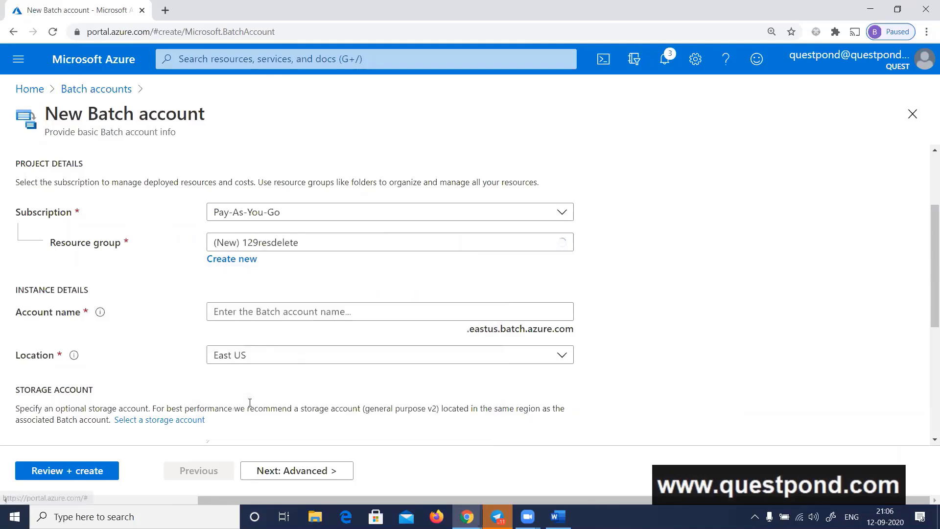
Name the Batch account questpondbatch, keep the remaining settings, and review and create it
left_click(349, 312)
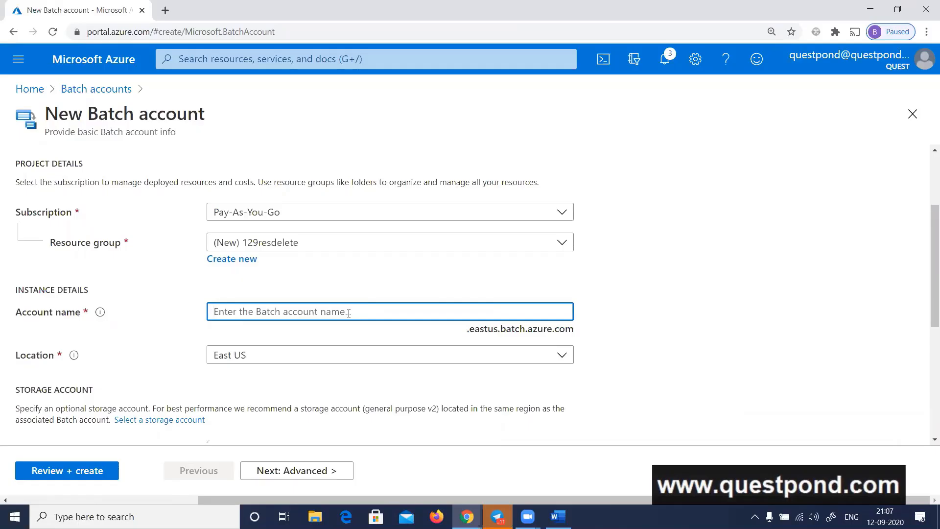
type("questpondbatch")
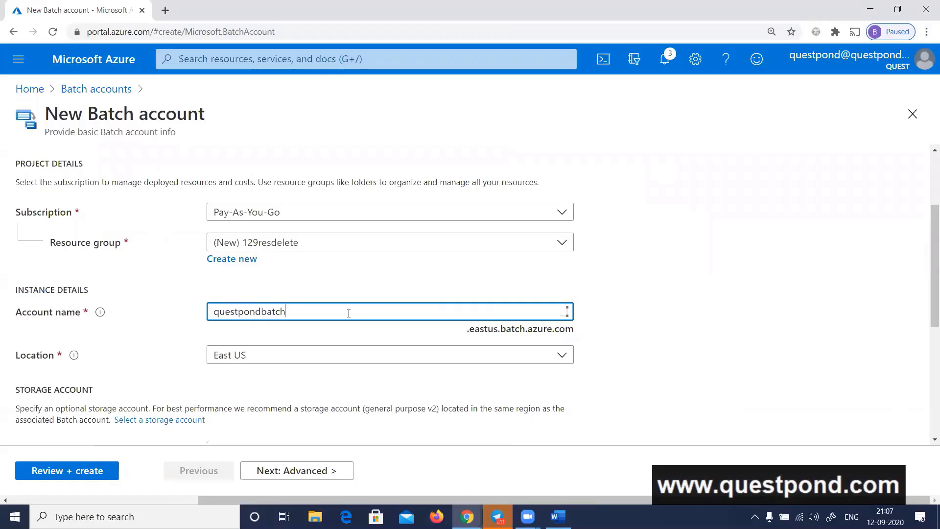
key("Tab")
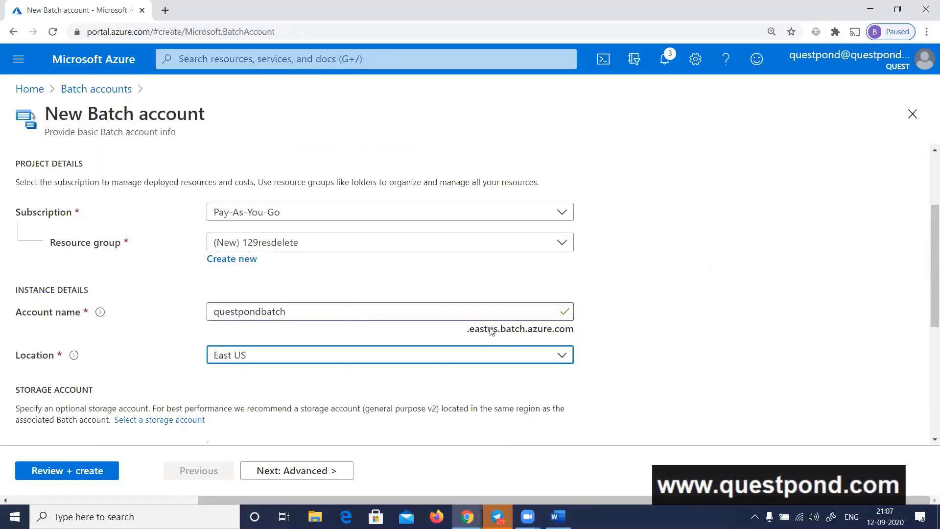
scroll(514, 328, "down", 1)
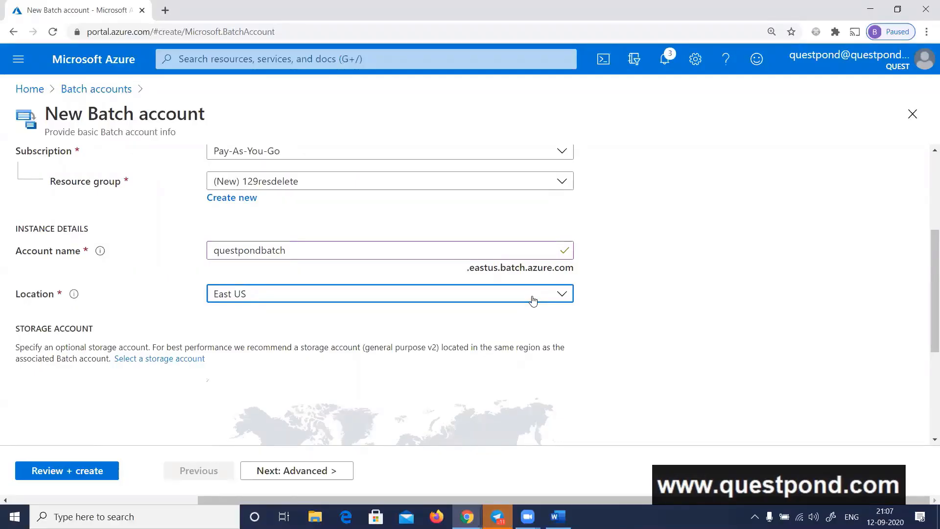
left_click(101, 468)
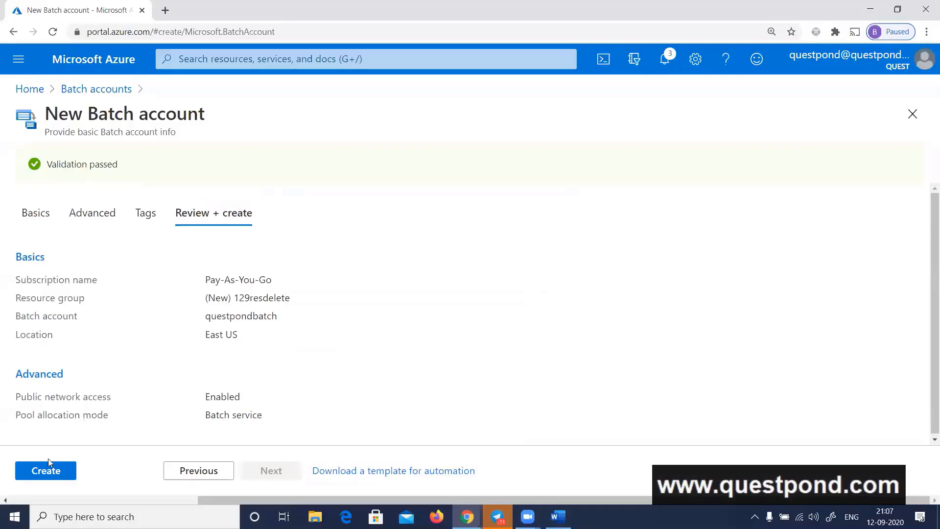
left_click(49, 463)
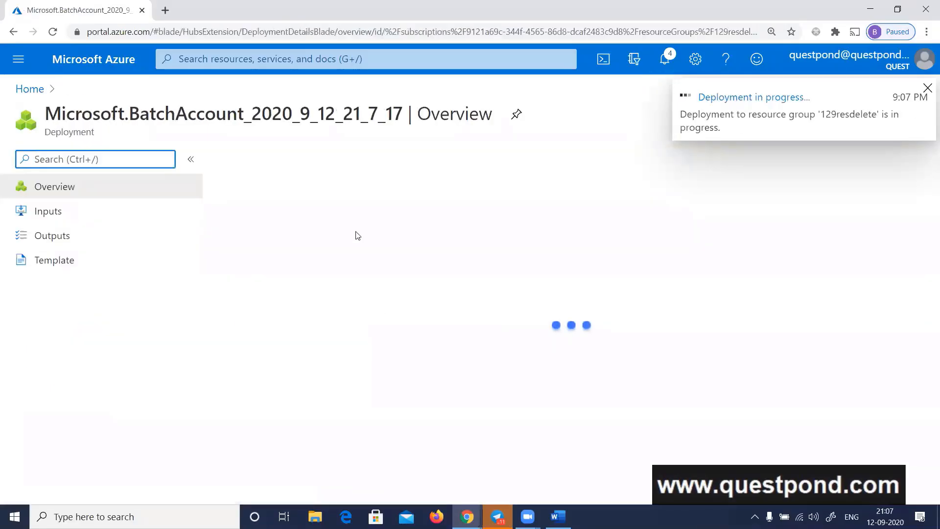
Read the quickstart's steps for creating a Batch account and return to the Azure portal's home page
key("alt+Tab")
scroll(579, 202, "down", 15)
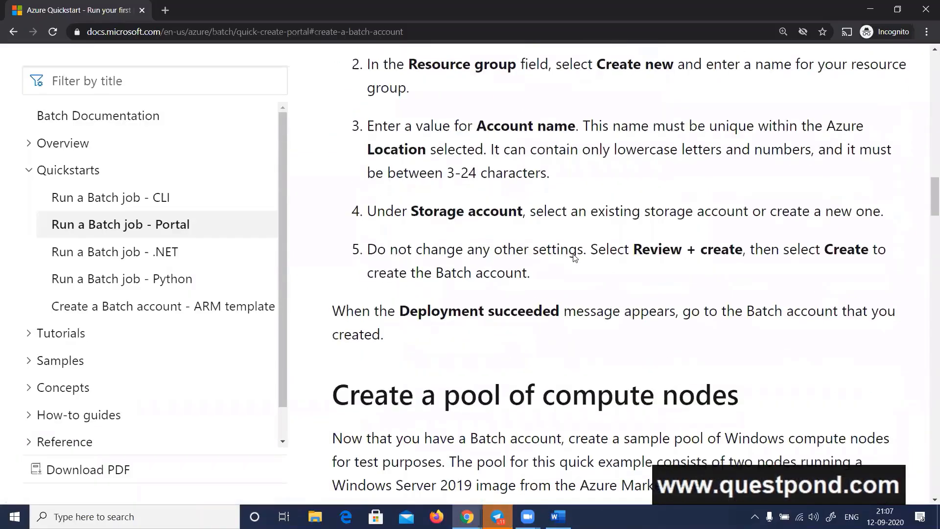
scroll(575, 258, "up", 6)
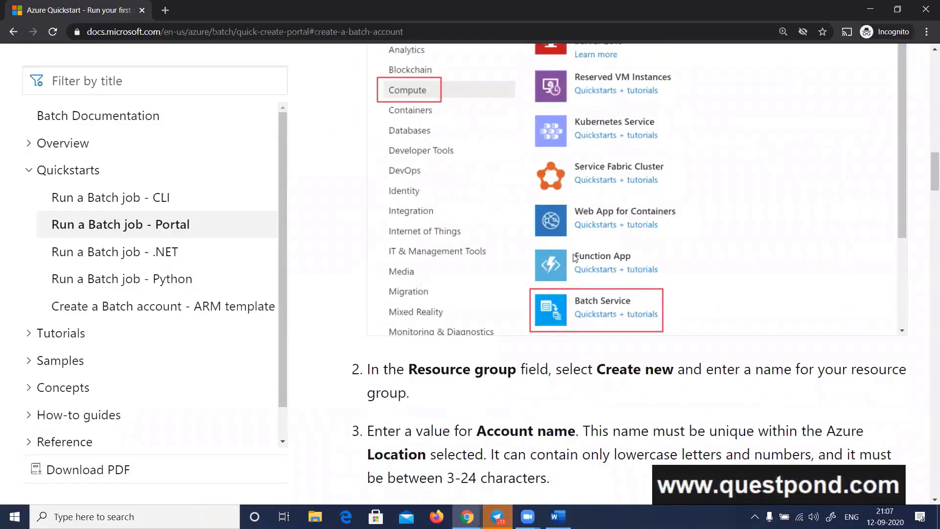
scroll(574, 258, "down", 2)
scroll(573, 290, "down", 2)
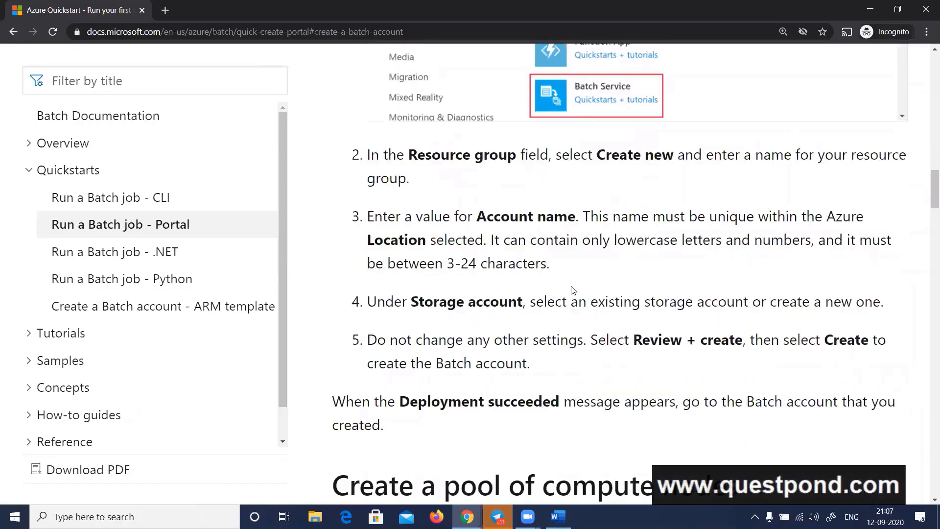
scroll(493, 301, "up", 9)
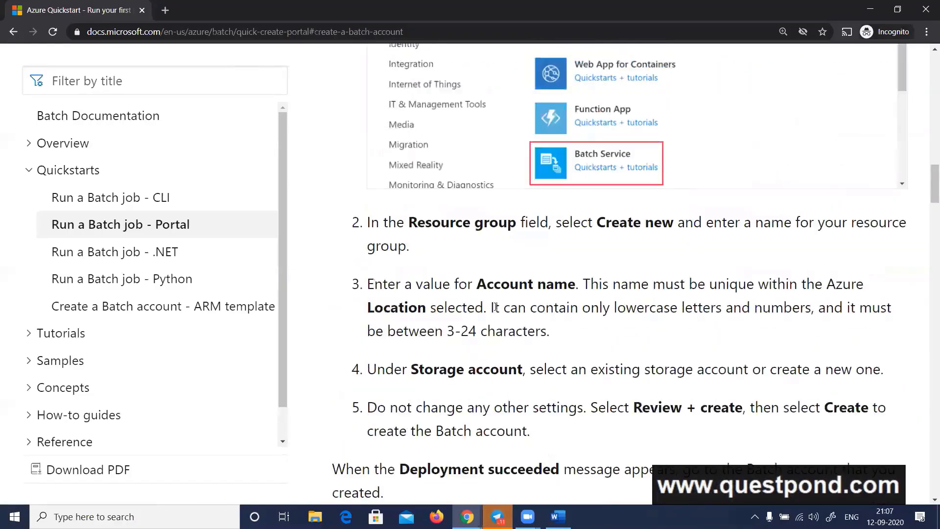
scroll(495, 307, "up", 3)
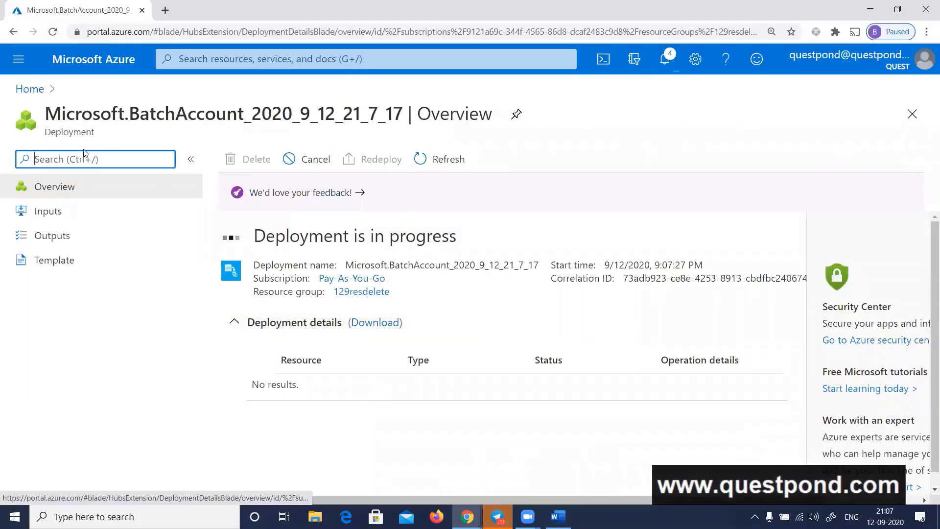
left_click(29, 88)
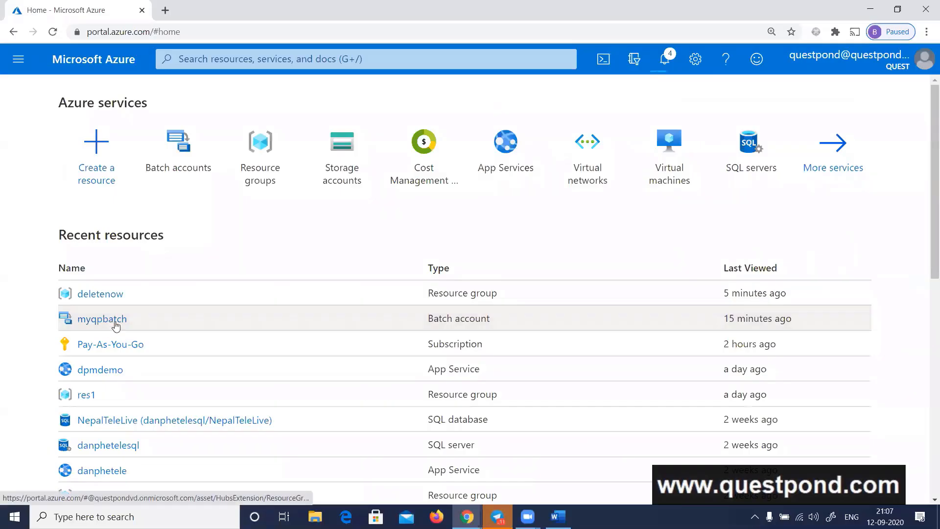
left_click(230, 60)
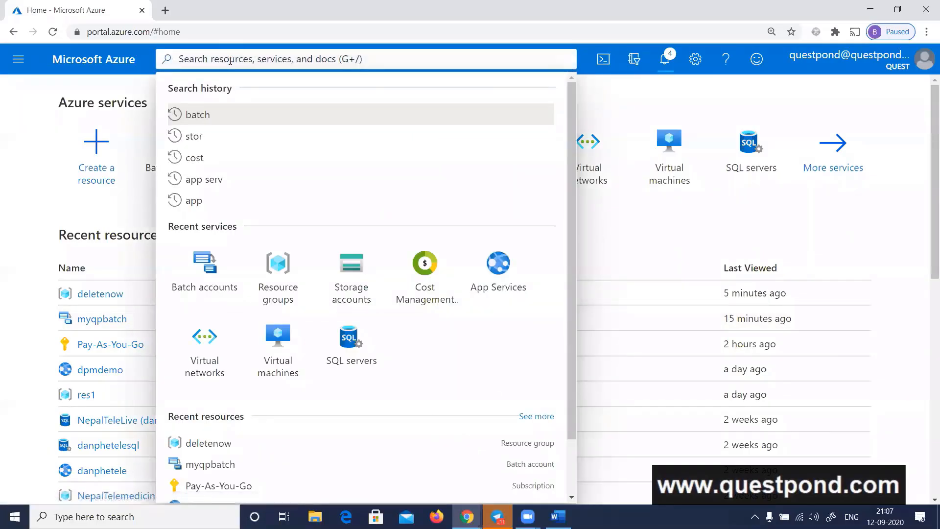
type("batch ser")
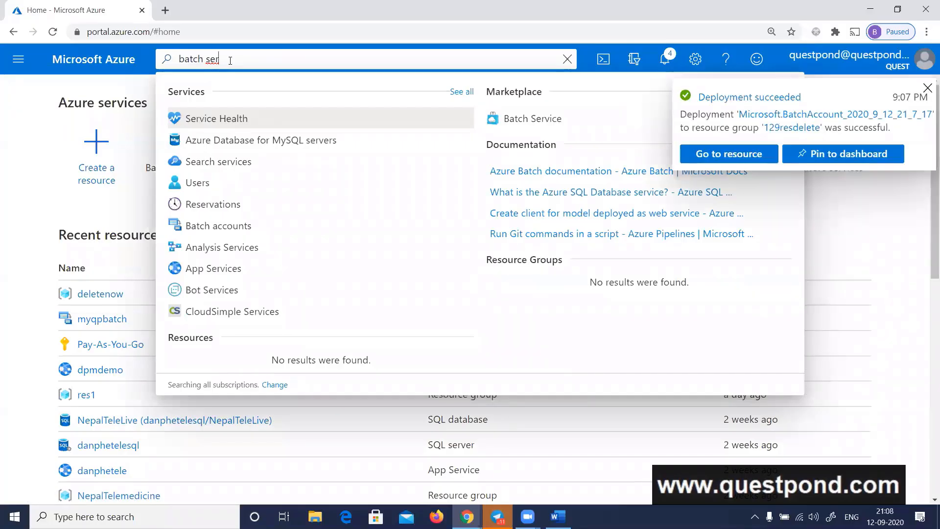
key("Escape")
key("Escape")
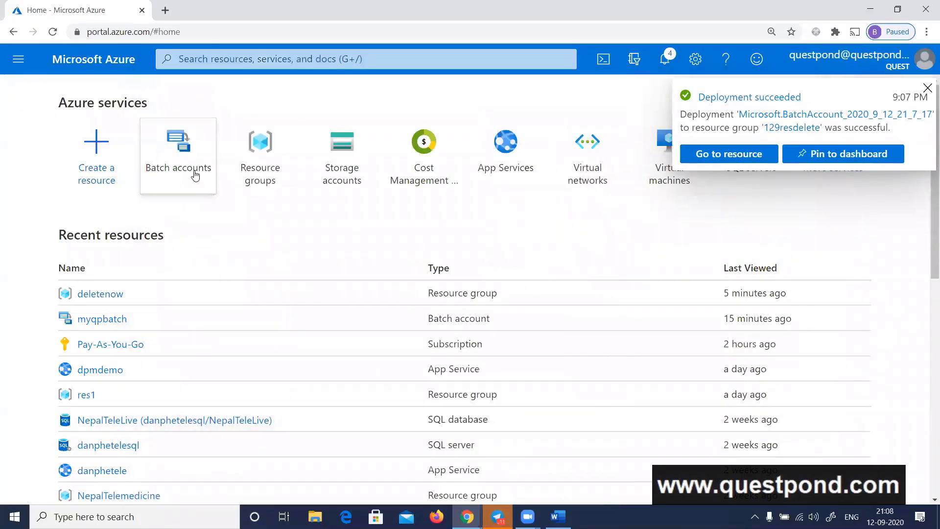
left_click(19, 59)
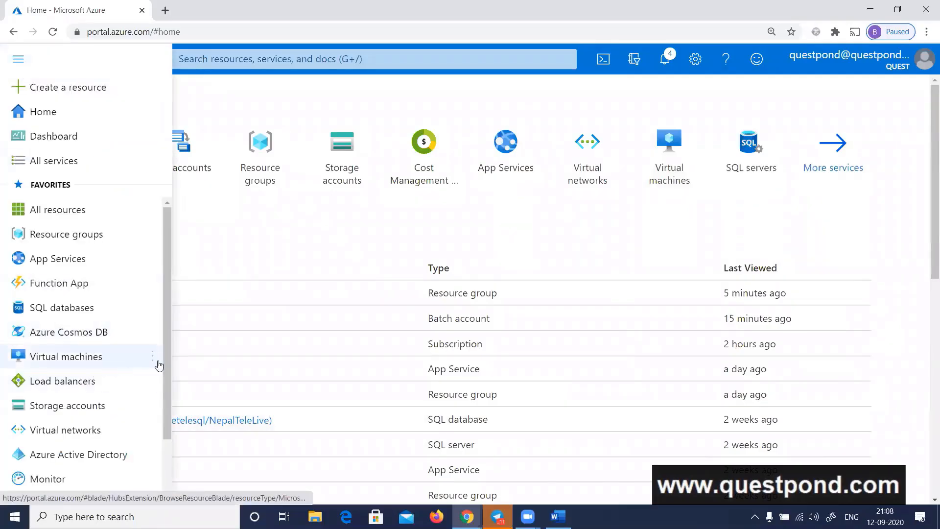
Check the quickstart's account creation steps and its section on creating a pool of compute nodes, and return to the Azure portal
key("alt+Tab")
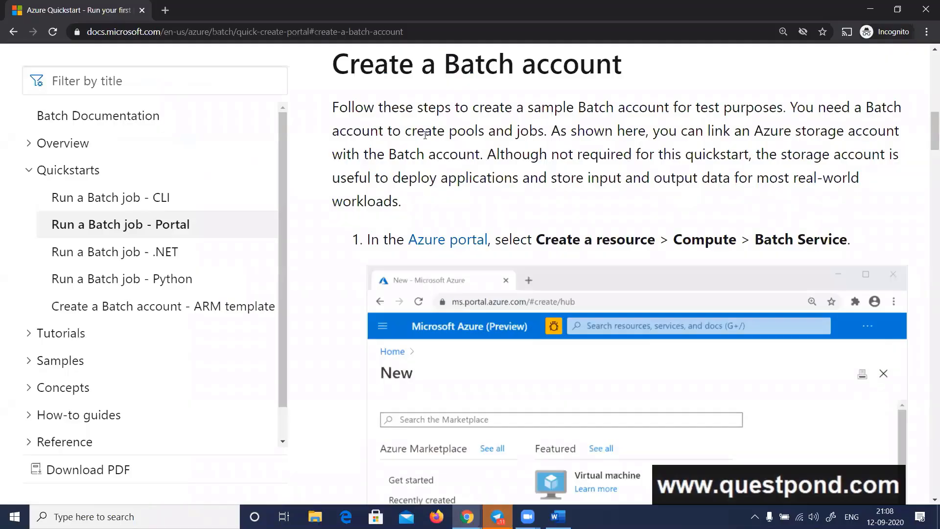
scroll(715, 239, "down", 1)
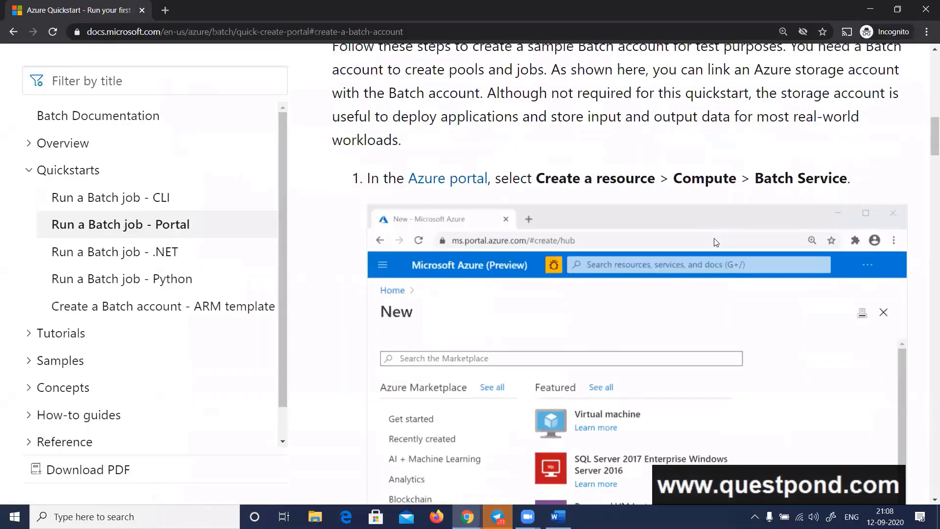
scroll(688, 238, "down", 7)
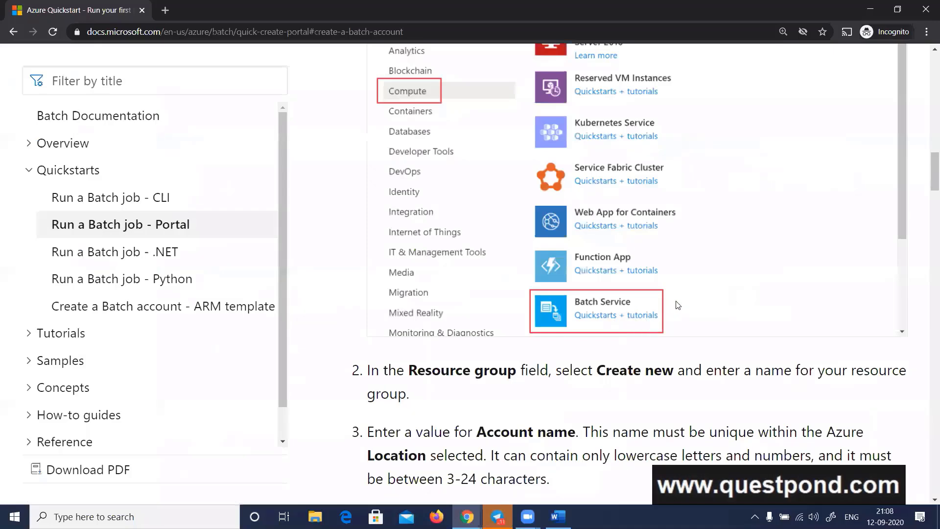
scroll(678, 304, "down", 4)
scroll(677, 305, "down", 5)
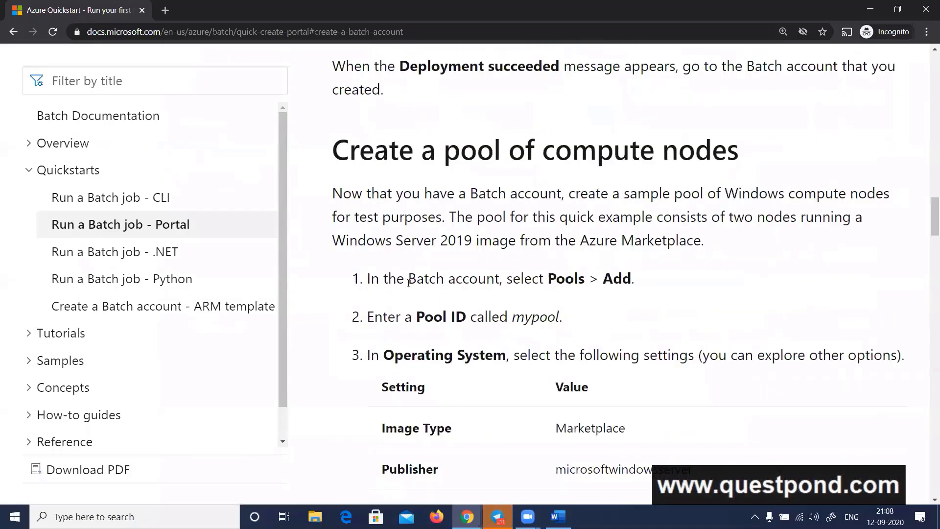
key("alt+Tab")
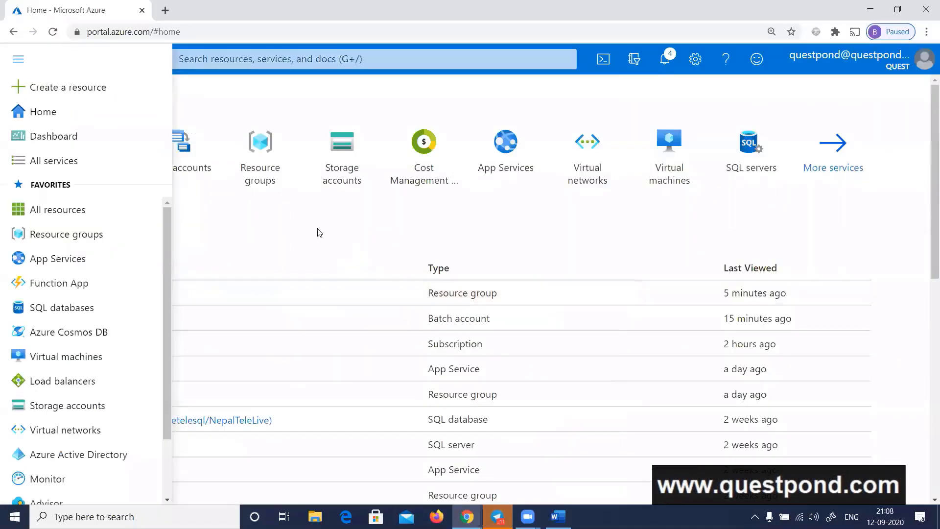
left_click(715, 274)
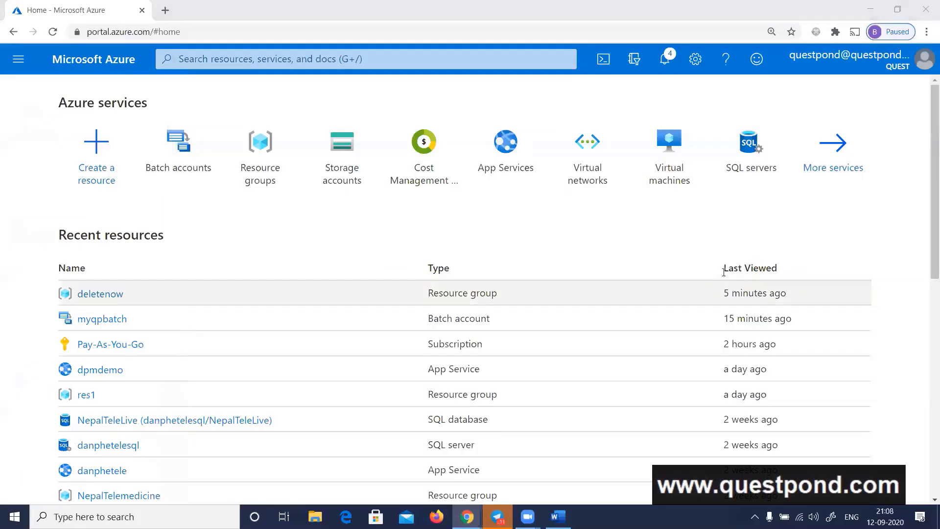
key("alt+Tab")
scroll(592, 305, "up", 8)
scroll(592, 305, "down", 1)
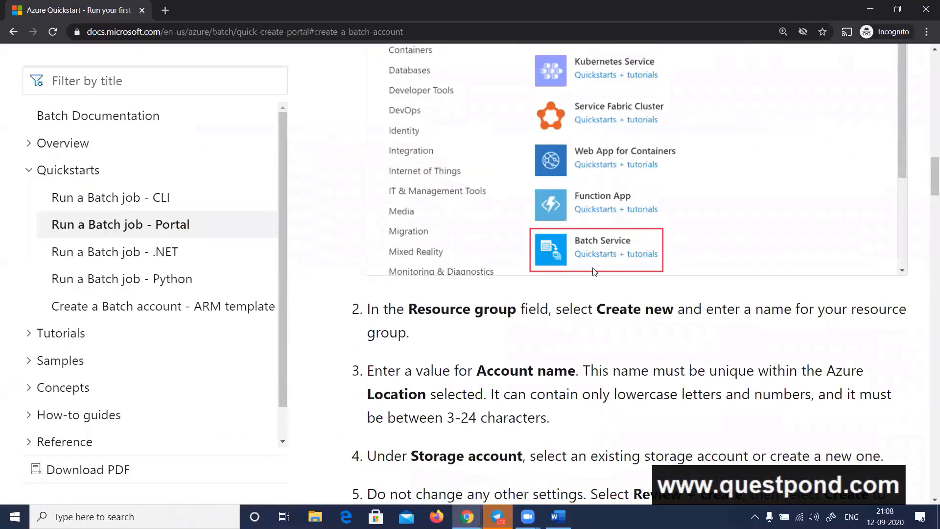
scroll(643, 277, "down", 3)
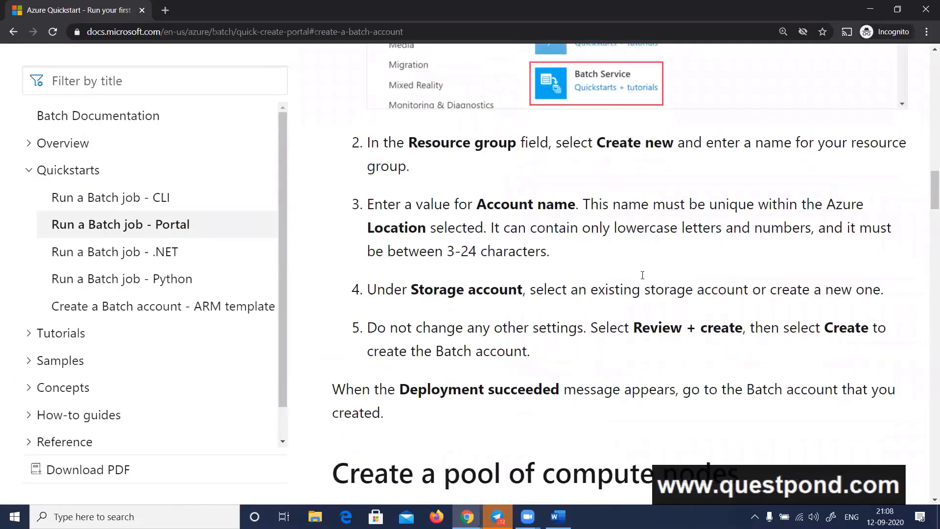
scroll(521, 292, "down", 3)
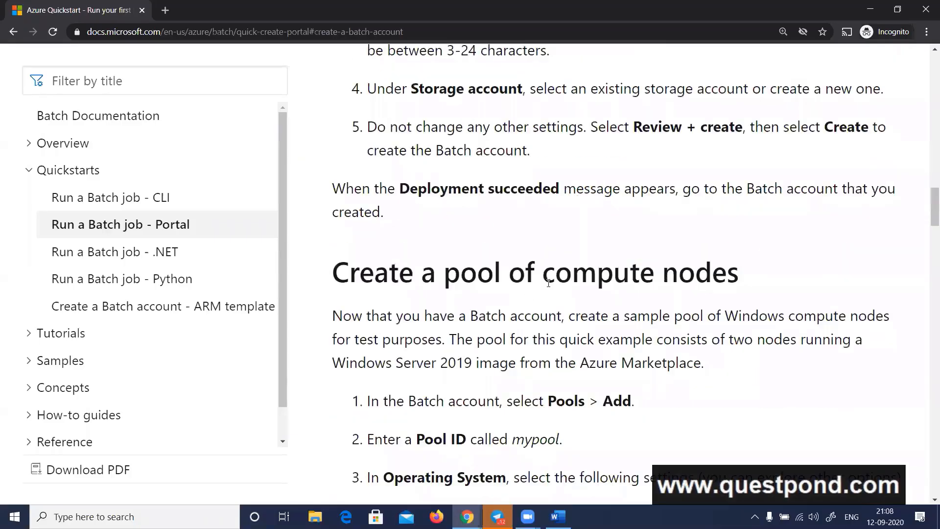
key("alt+Tab")
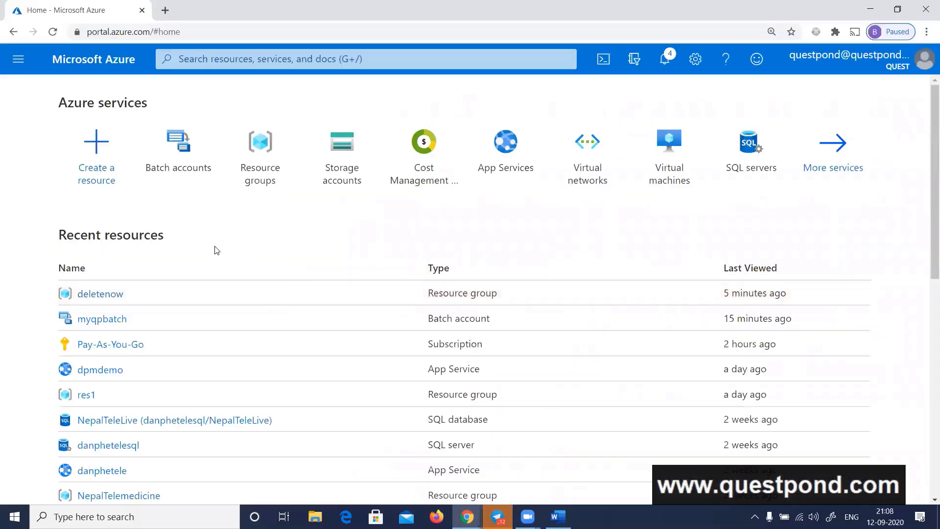
Open the questpondbatch account from the Batch accounts list and start adding a pool
left_click(204, 180)
left_click(96, 285)
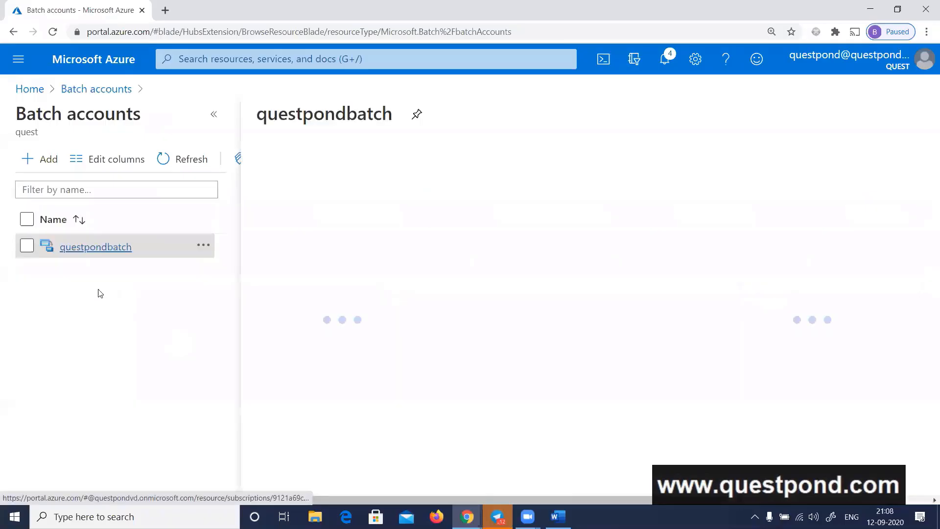
scroll(130, 272, "down", 2)
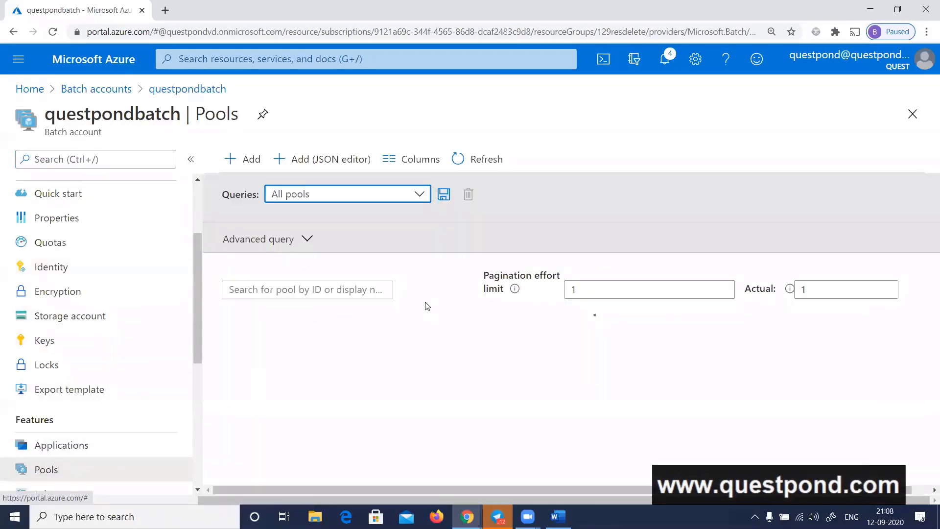
left_click(242, 160)
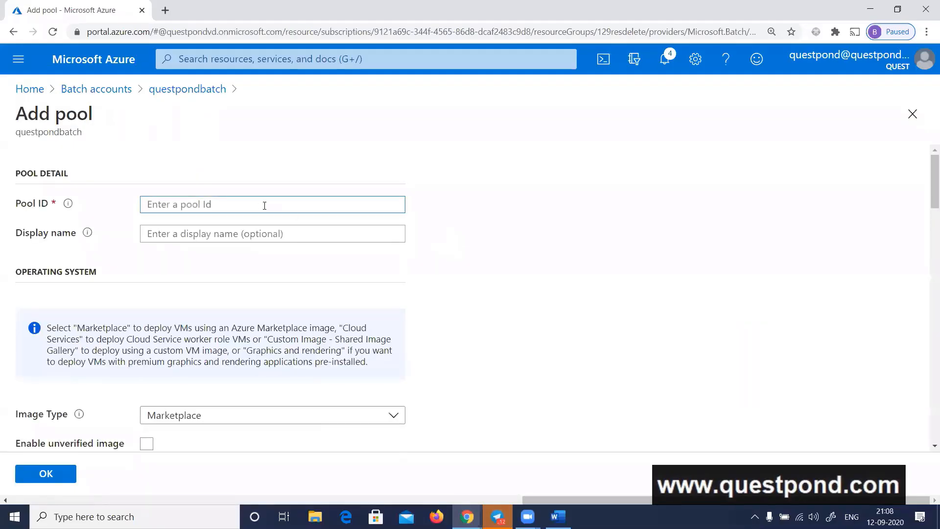
Set both the pool ID and the display name to questpondpool123
type("questpondpool123")
key("ctrl+a")
key("ctrl+c")
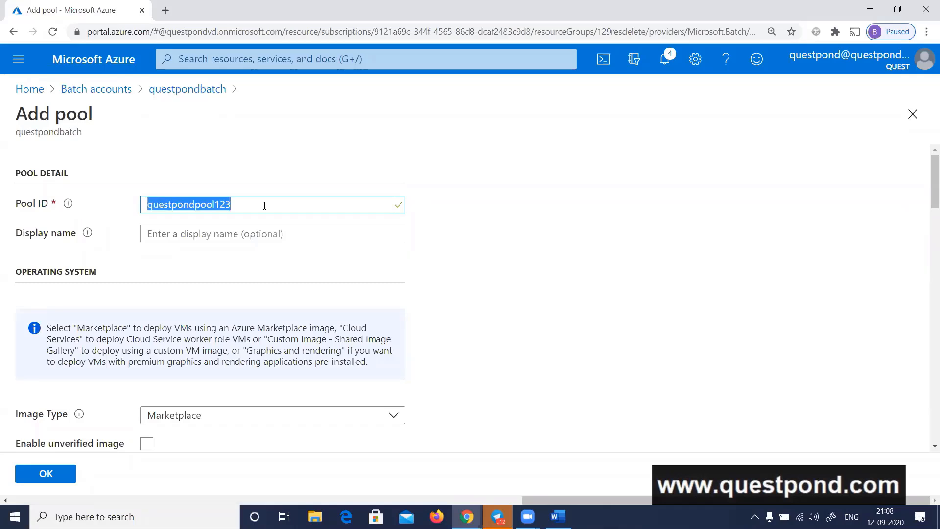
key("Tab")
key("ctrl+v")
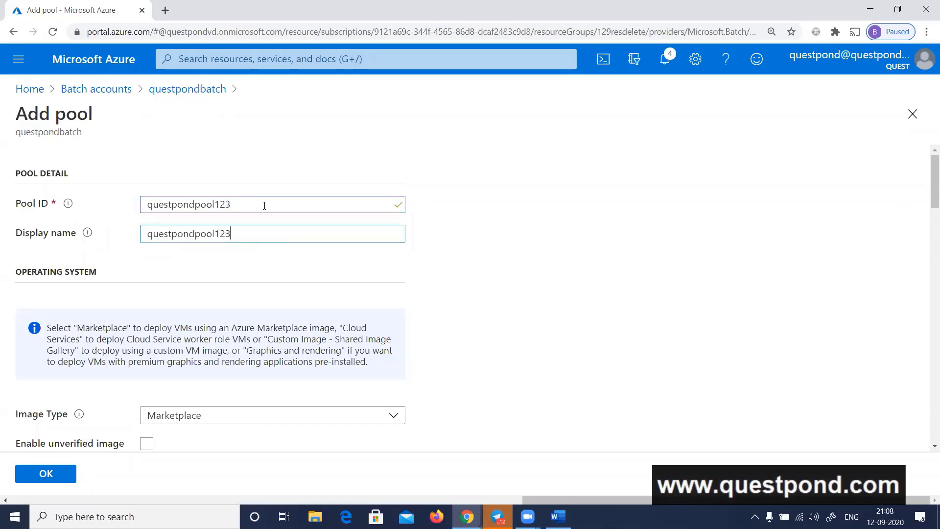
Read the quickstart's pool operating system settings and view the available Image Type options in the portal's pool form
key("Tab")
key("alt+Tab")
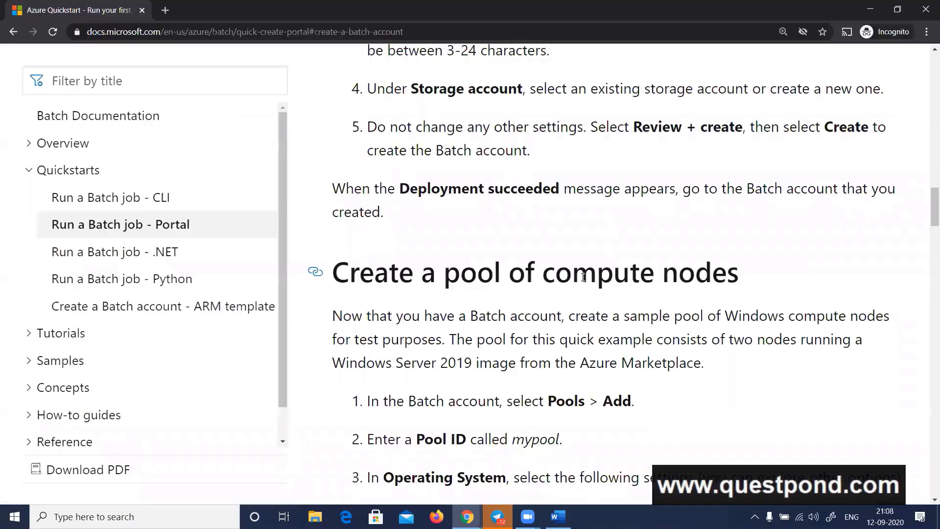
scroll(583, 297, "down", 3)
scroll(587, 313, "down", 3)
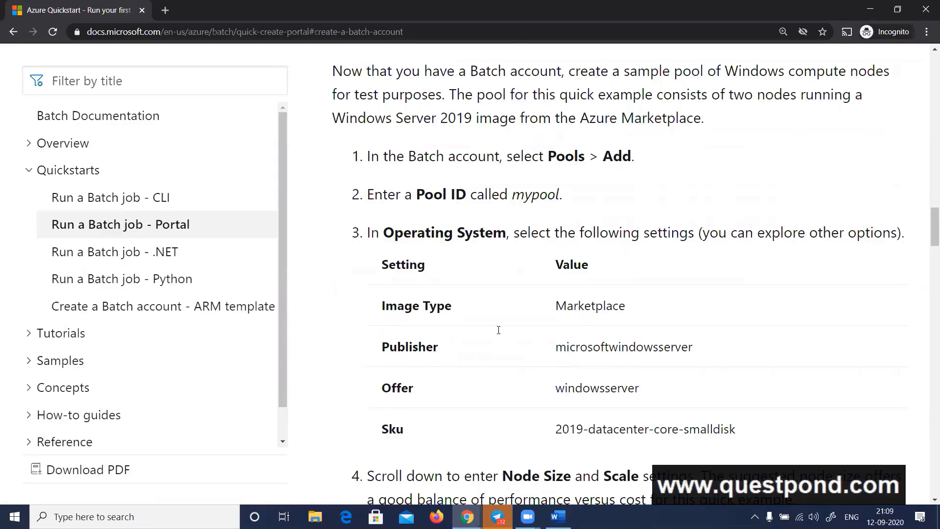
key("alt+Tab")
left_click(251, 416)
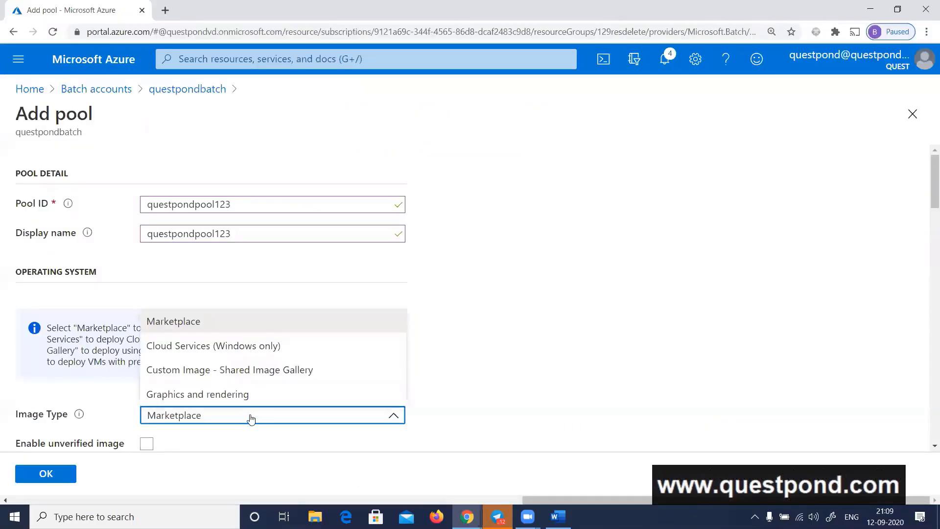
left_click(582, 362)
scroll(582, 319, "down", 4)
left_click(371, 235)
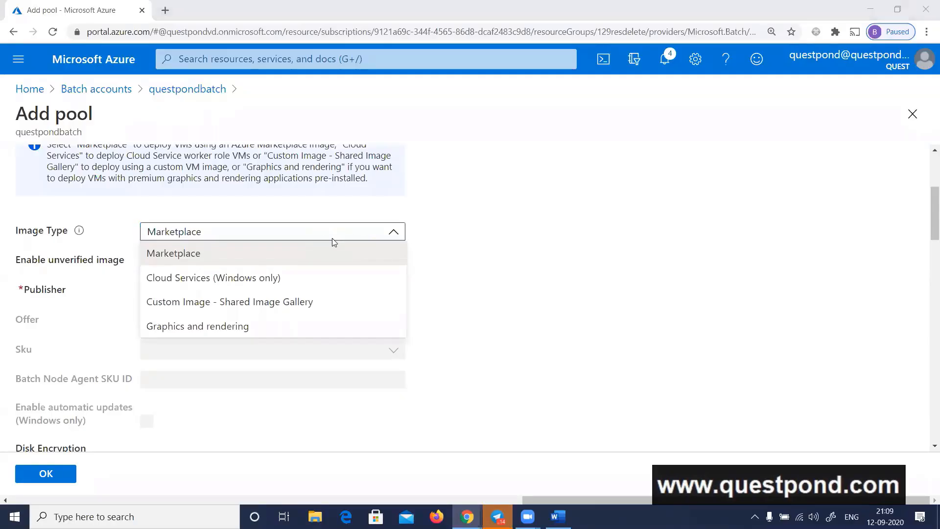
Check the quickstart's publisher, offer, node size and scale settings, and return to the Azure portal
key("alt+Tab")
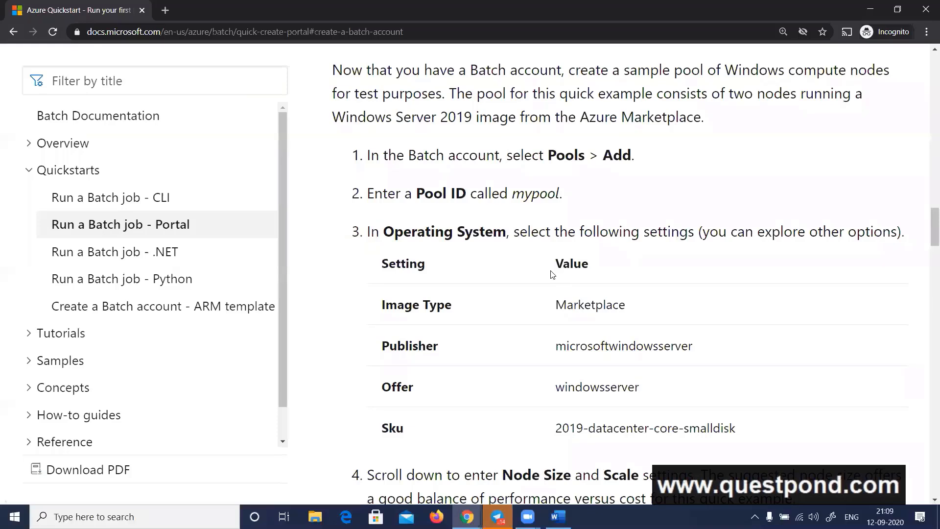
scroll(613, 293, "down", 1)
double_click(614, 290)
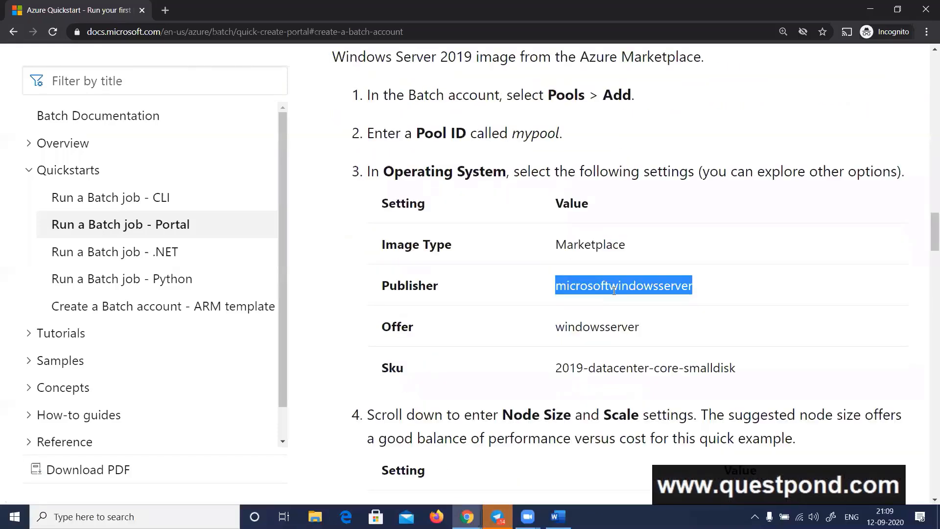
double_click(604, 327)
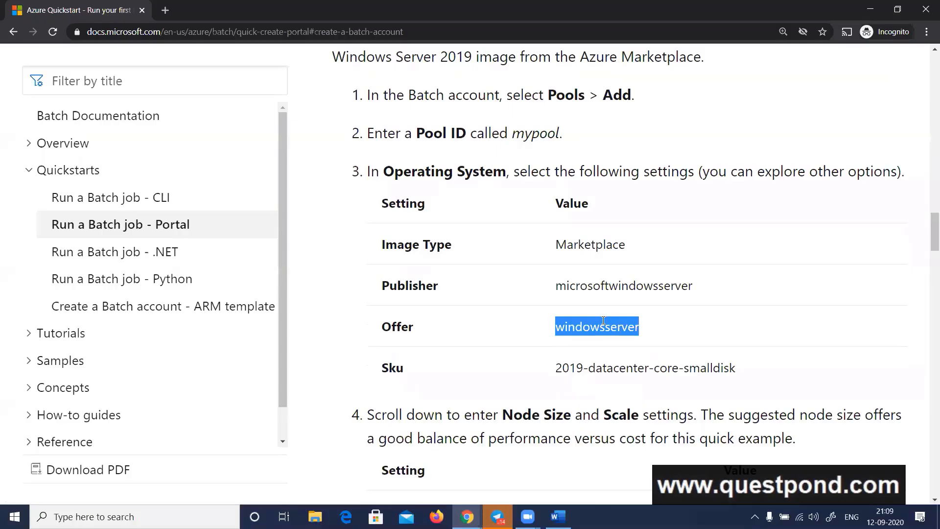
scroll(553, 287, "down", 1)
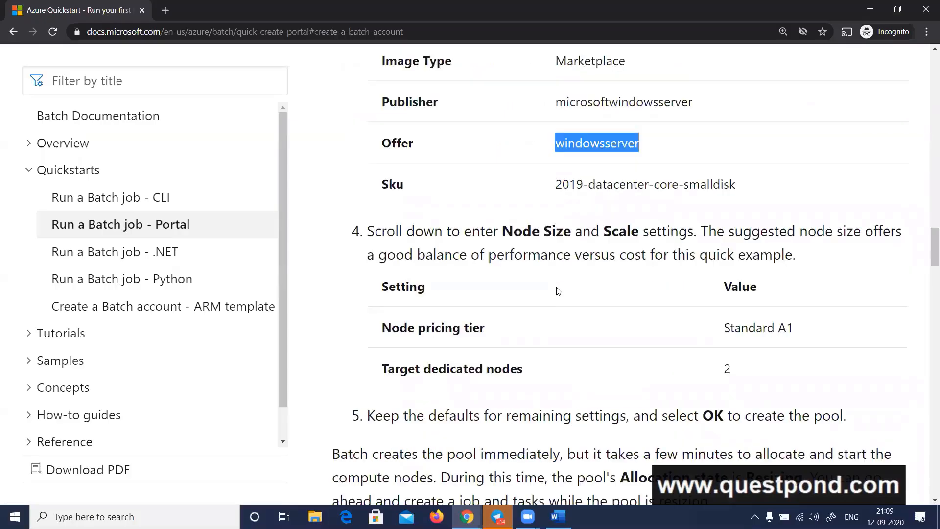
scroll(558, 291, "up", 1)
scroll(558, 291, "down", 3)
key("alt+Tab")
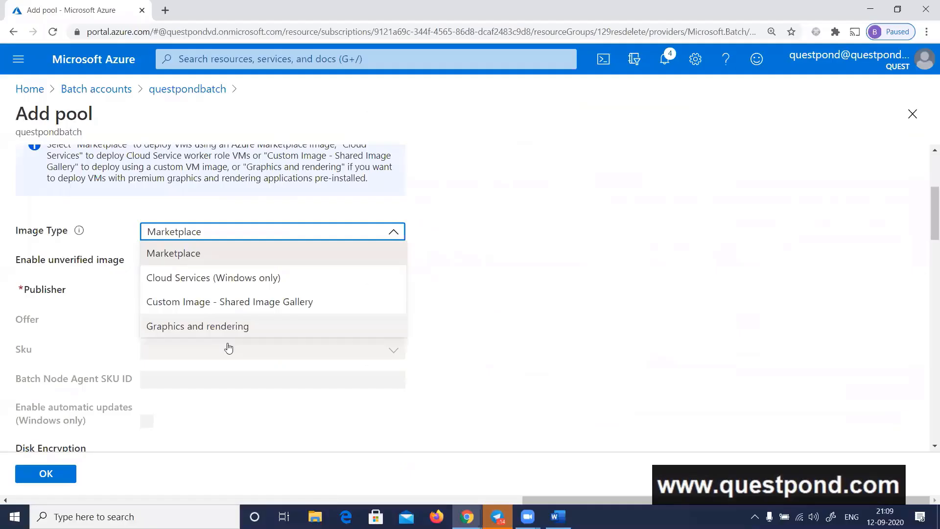
Try the Cloud Services (Windows only) and Custom Image - Shared Image Gallery image types and return to Marketplace
left_click(238, 279)
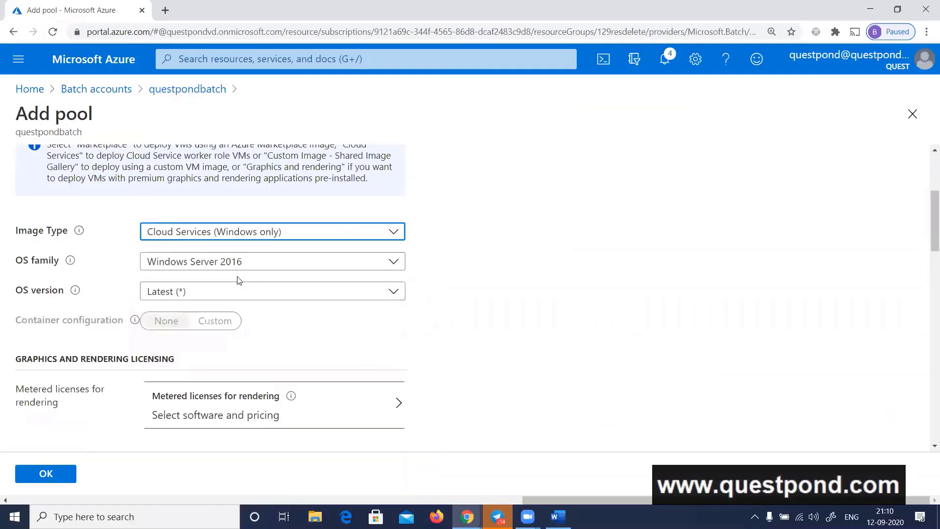
left_click(284, 235)
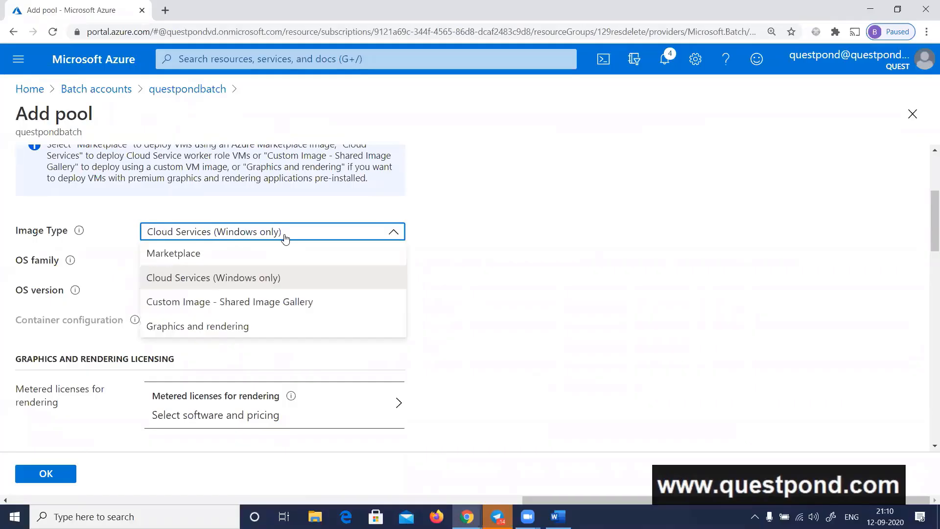
left_click(238, 302)
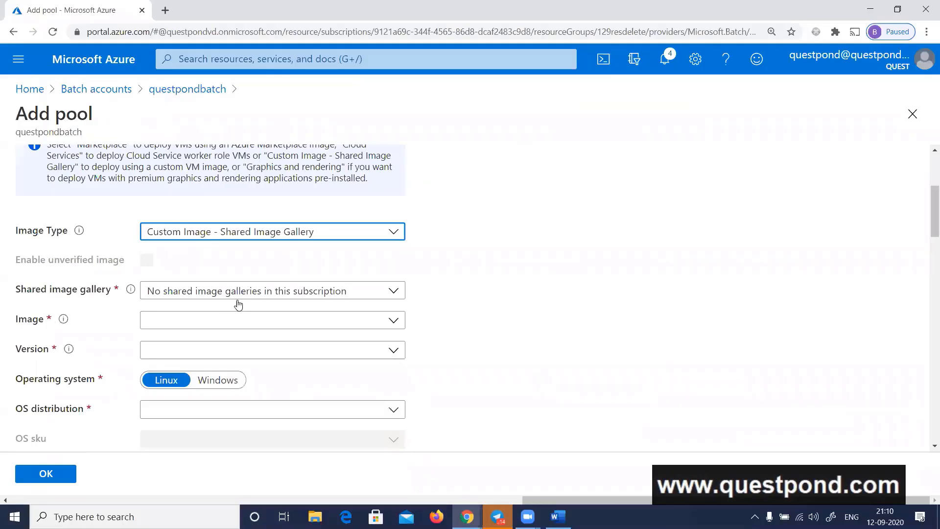
left_click(251, 243)
left_click(231, 259)
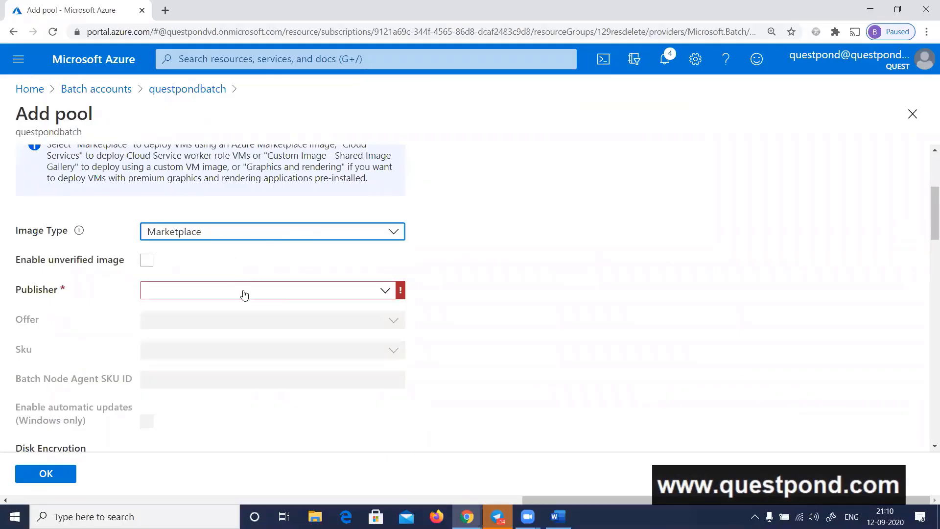
Set the pool image's publisher to microsoftwindowsserver and its offer to windowsserver, and view the Sku options
left_click(293, 291)
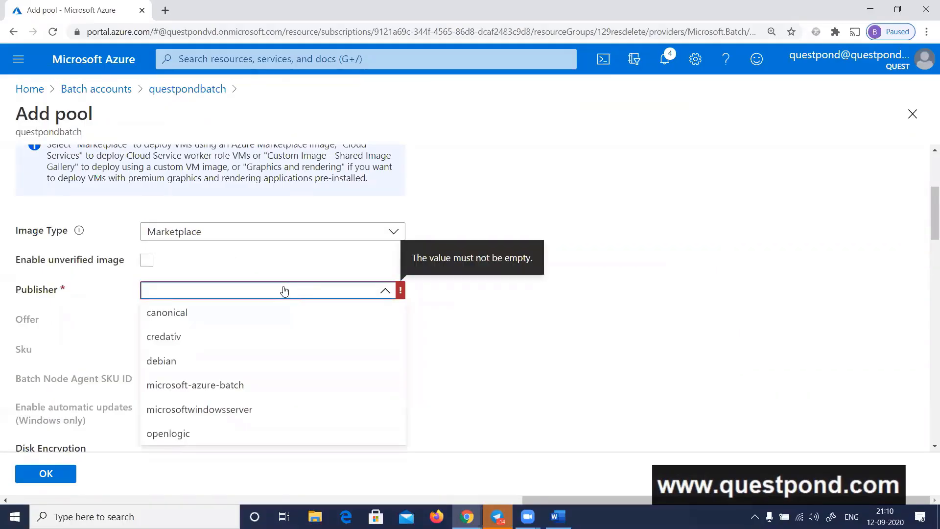
left_click(215, 410)
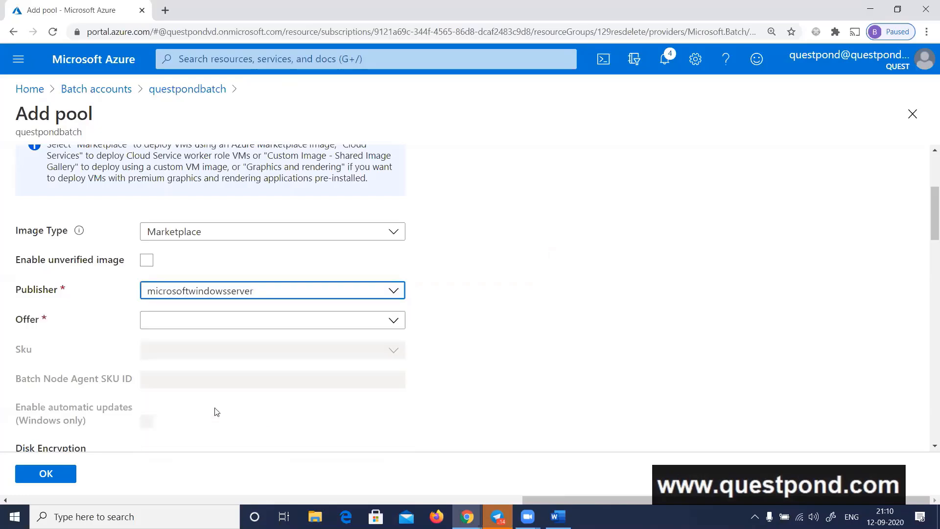
left_click(380, 354)
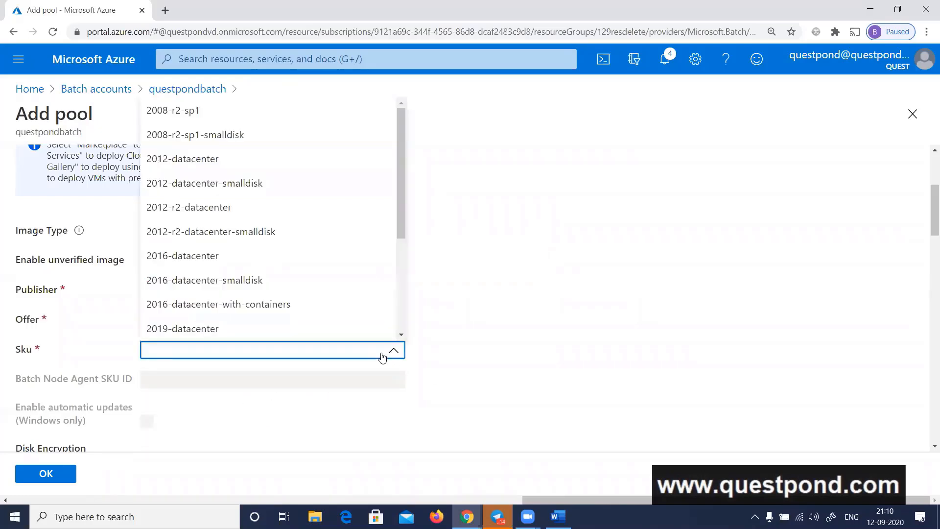
left_click(420, 351)
Check the recommended Sku in the quickstart and set the pool's Sku to 2012-datacenter-smalldisk in the portal
key("alt+Tab")
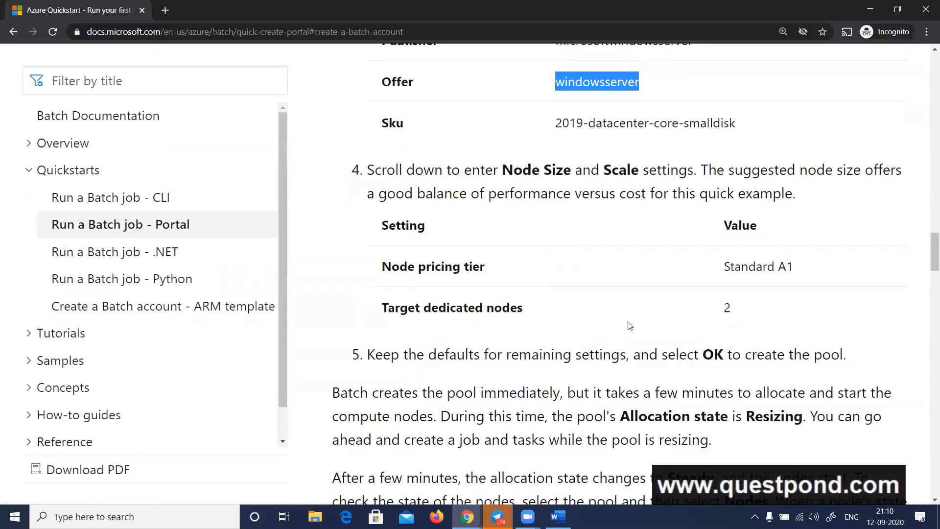
scroll(633, 325, "up", 3)
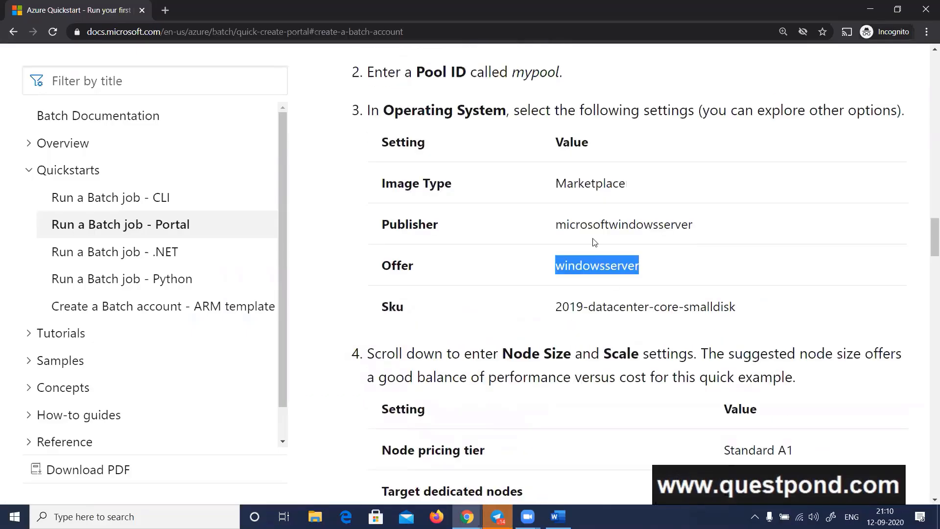
double_click(590, 225)
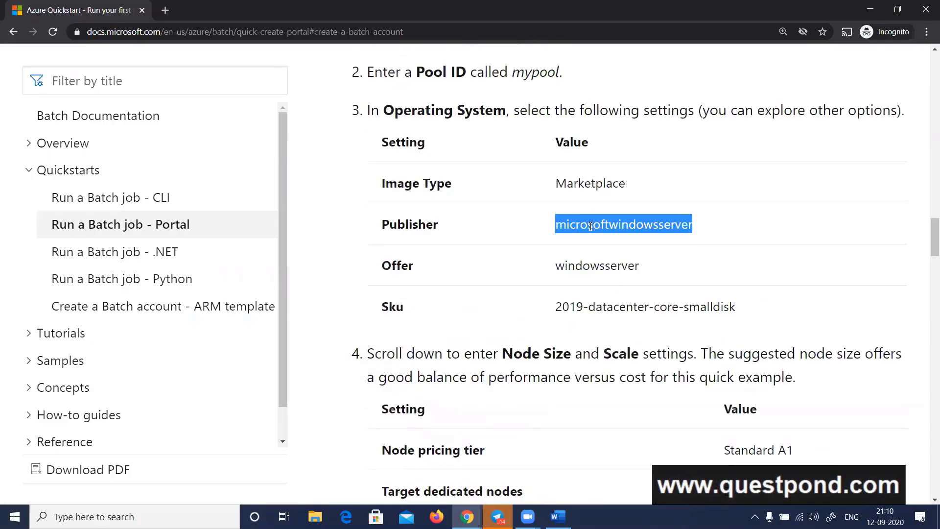
triple_click(595, 307)
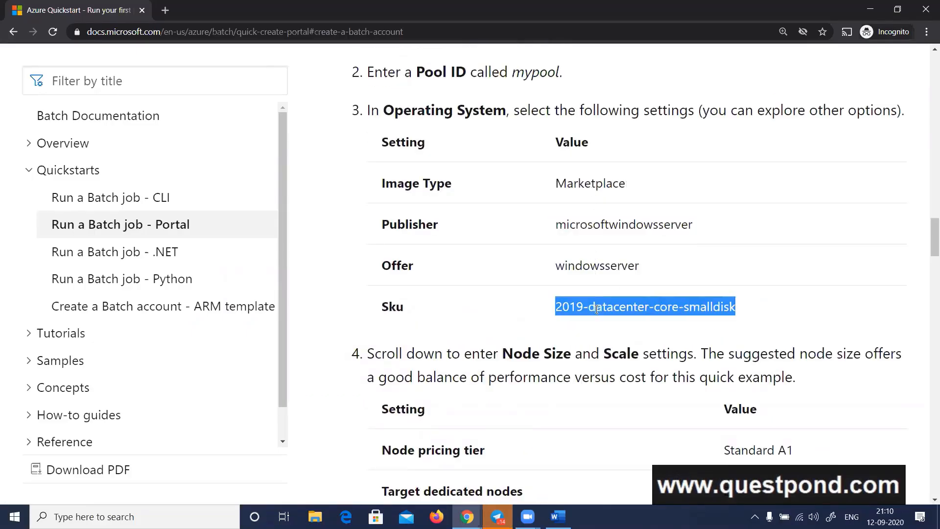
key("alt+Tab")
left_click(351, 351)
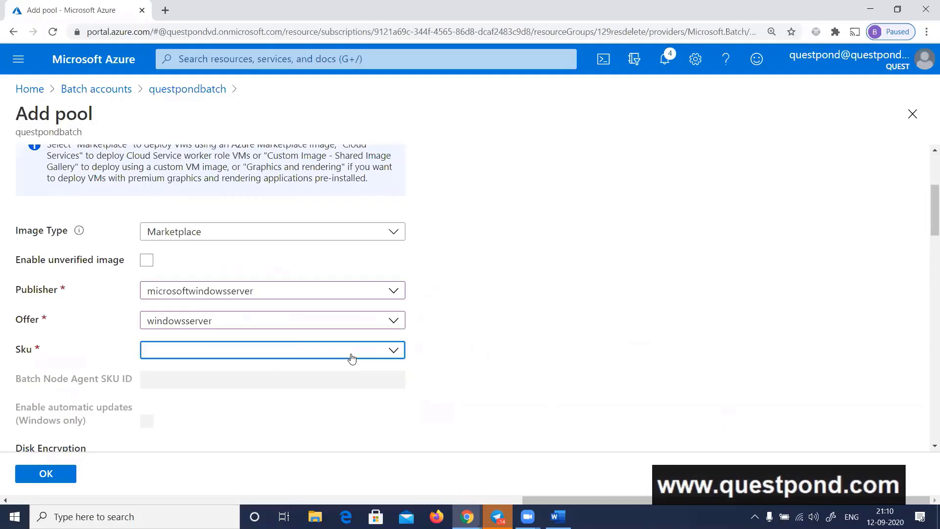
left_click(327, 191)
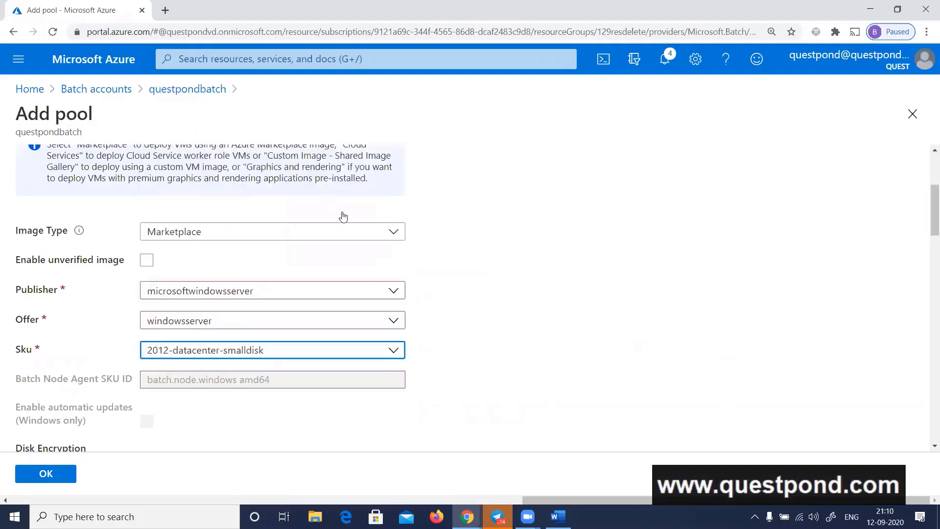
View the metered licenses for rendering and close the list without selecting any
scroll(561, 278, "down", 5)
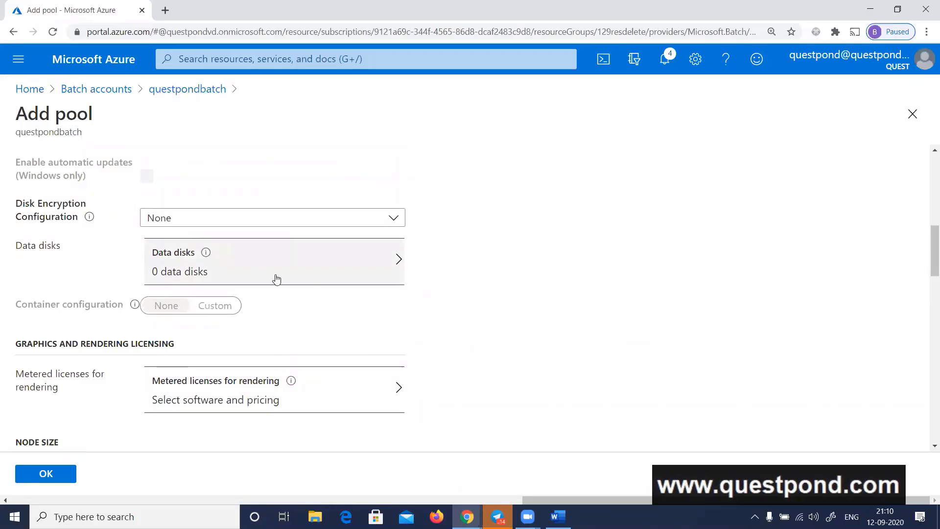
scroll(309, 287, "down", 2)
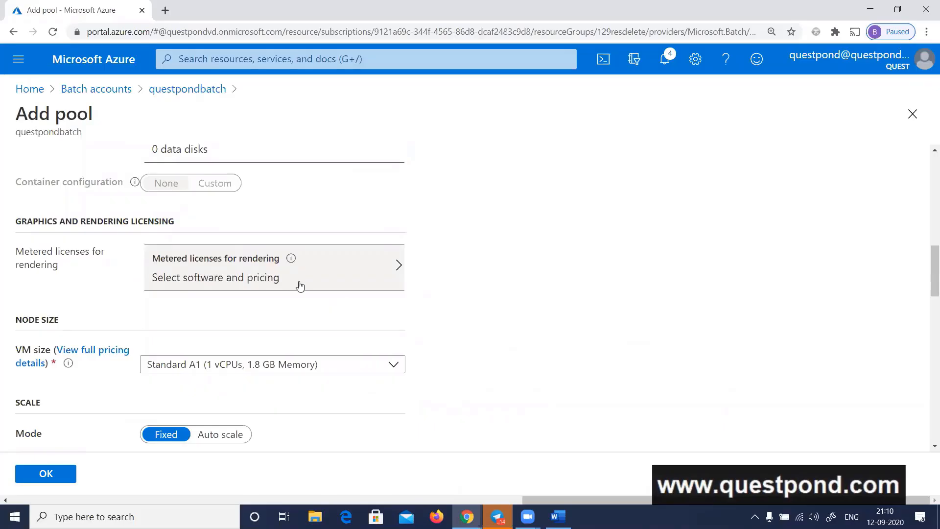
left_click(300, 286)
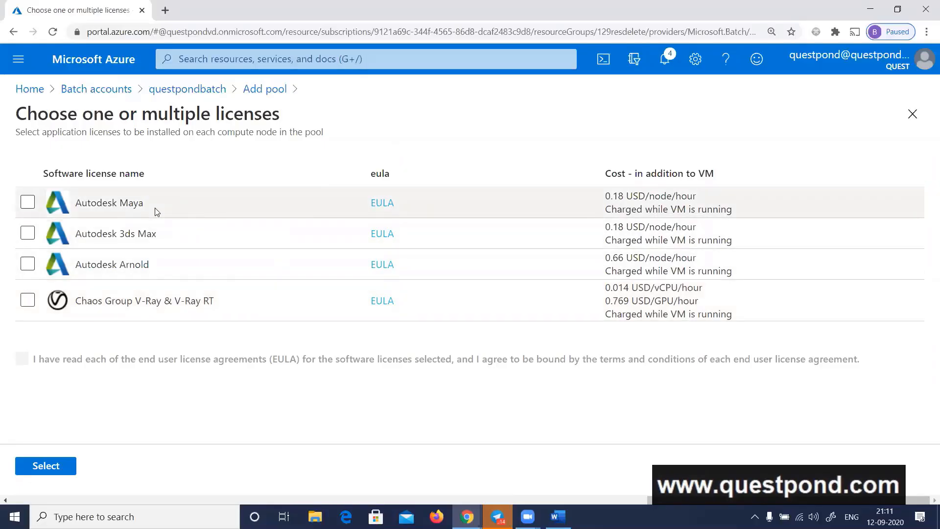
left_click(913, 116)
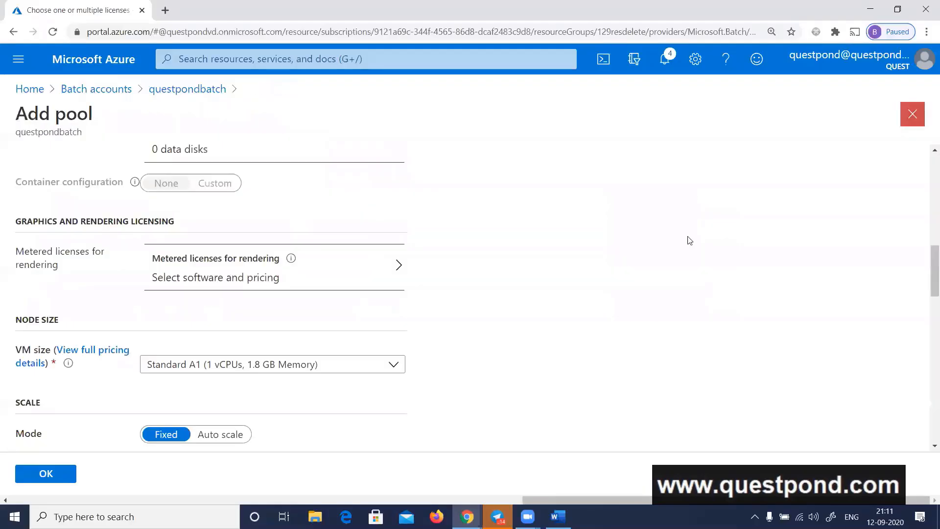
Choose Standard A1 (1 vCPUs, 1.8 GB Memory) as the VM size and review the remaining pool settings
left_click(328, 371)
left_click(296, 411)
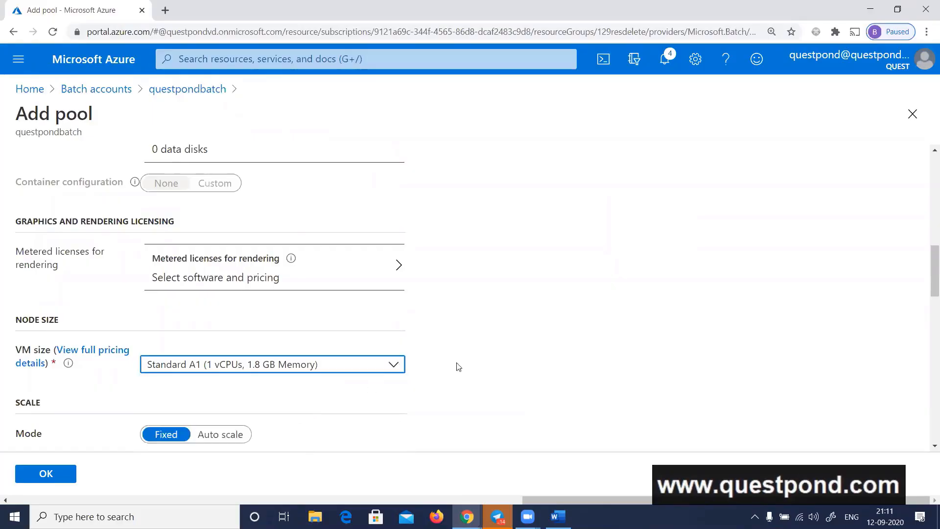
scroll(511, 336, "down", 4)
scroll(515, 336, "down", 4)
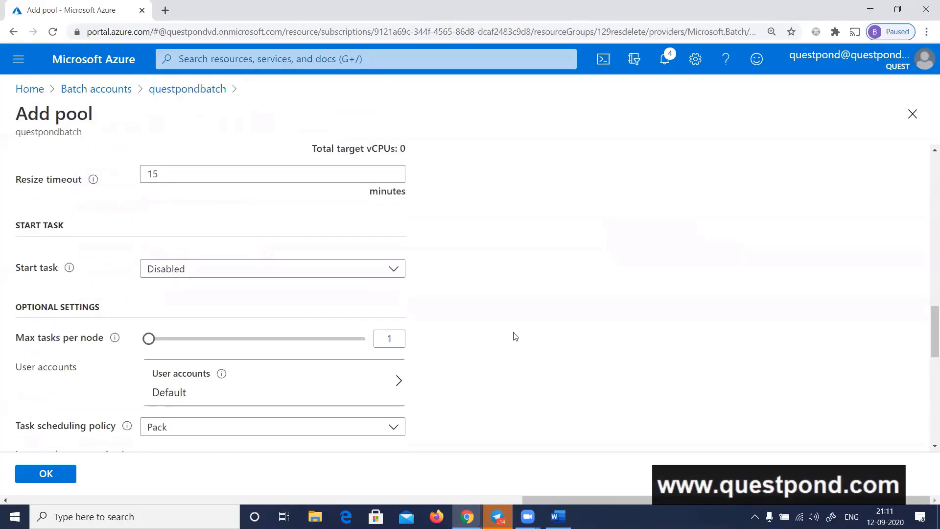
scroll(515, 336, "down", 1)
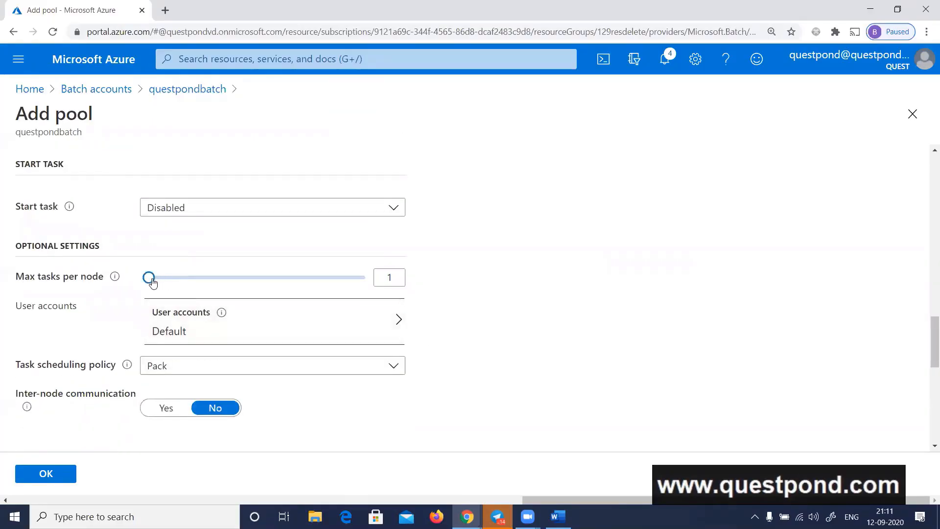
scroll(392, 327, "down", 5)
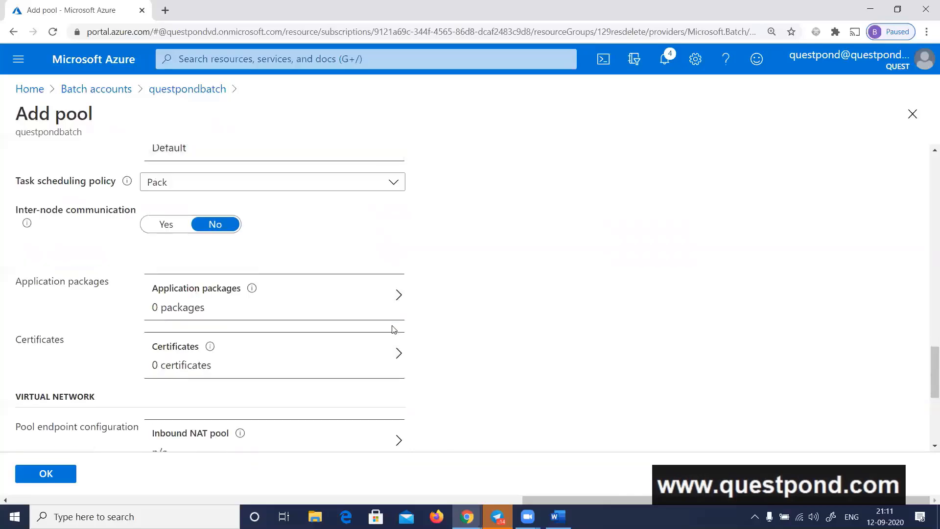
scroll(392, 333, "down", 3)
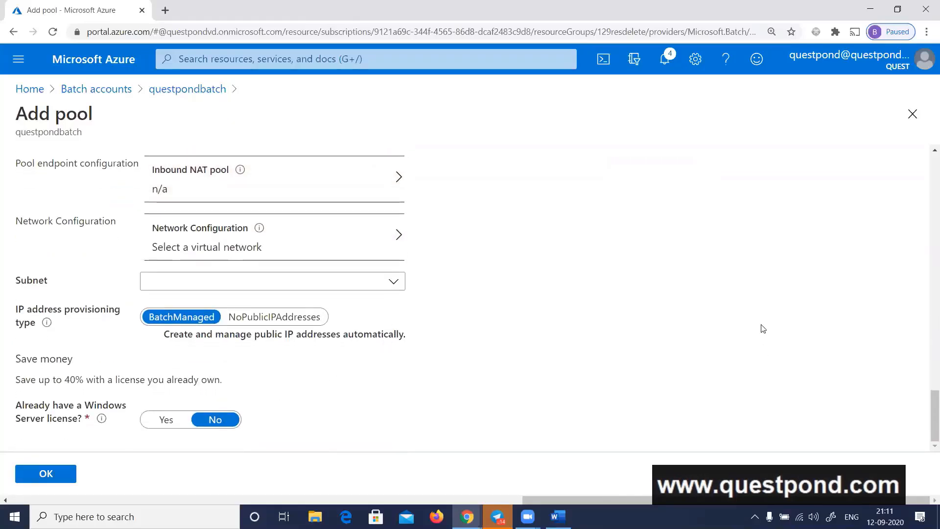
Check the quickstart's node settings and set the pool's target dedicated nodes to 1 and target low-priority nodes to 1
key("alt+Tab")
scroll(755, 299, "down", 4)
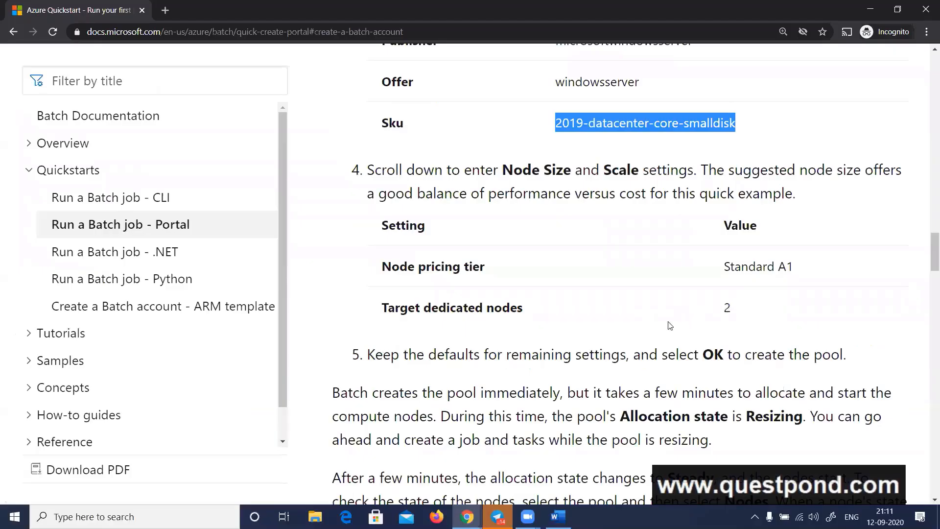
key("alt+Tab")
scroll(360, 370, "up", 5)
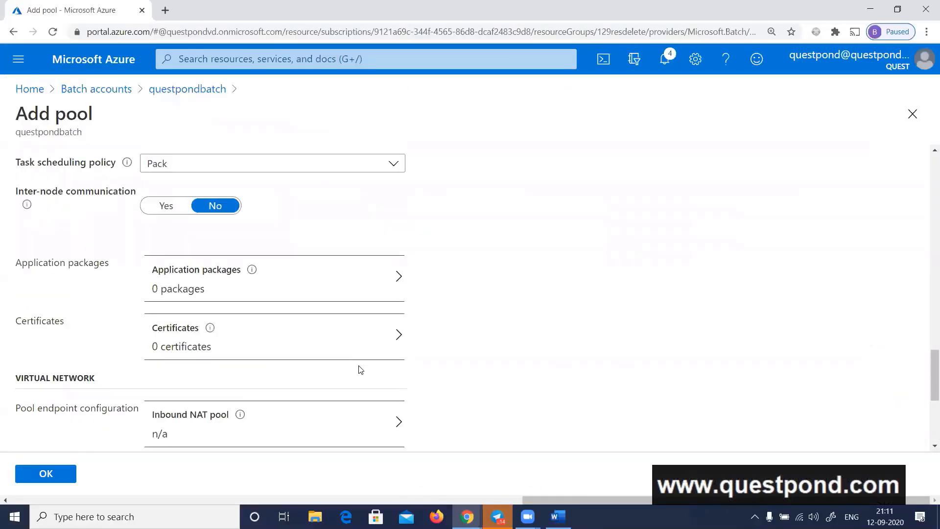
scroll(360, 370, "up", 10)
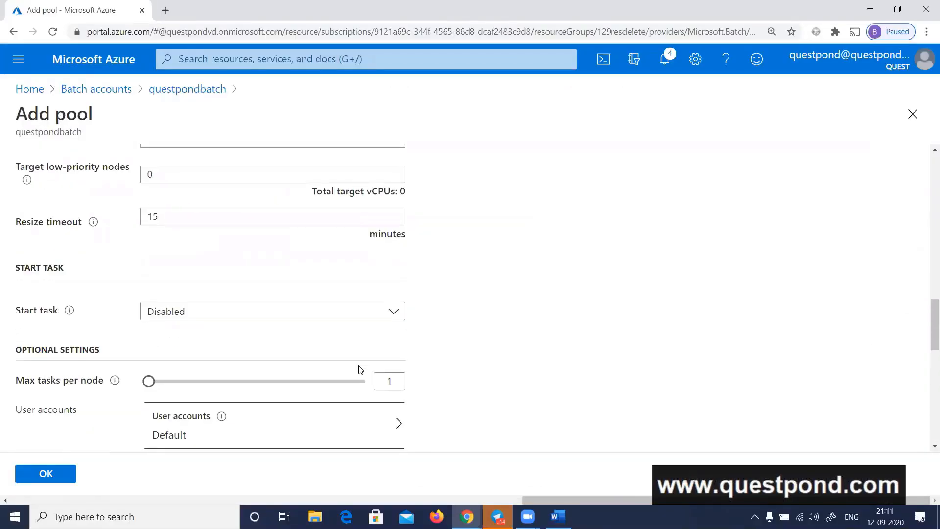
scroll(359, 369, "up", 8)
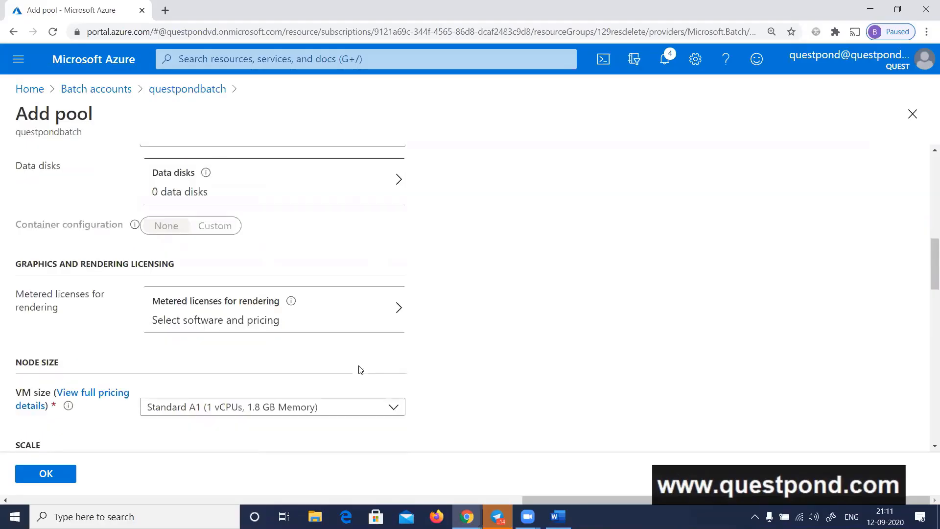
scroll(360, 369, "up", 3)
scroll(361, 369, "down", 10)
scroll(360, 370, "down", 1)
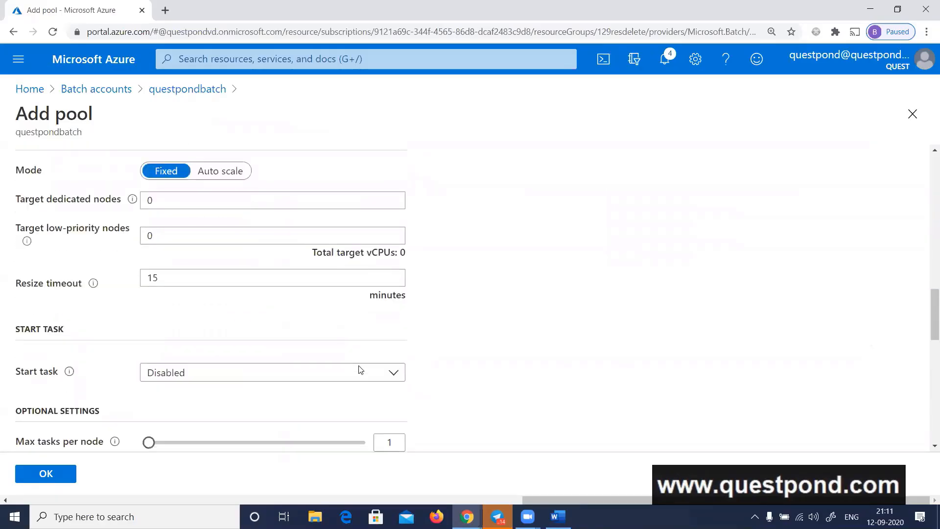
left_click(160, 201)
key("BackSpace")
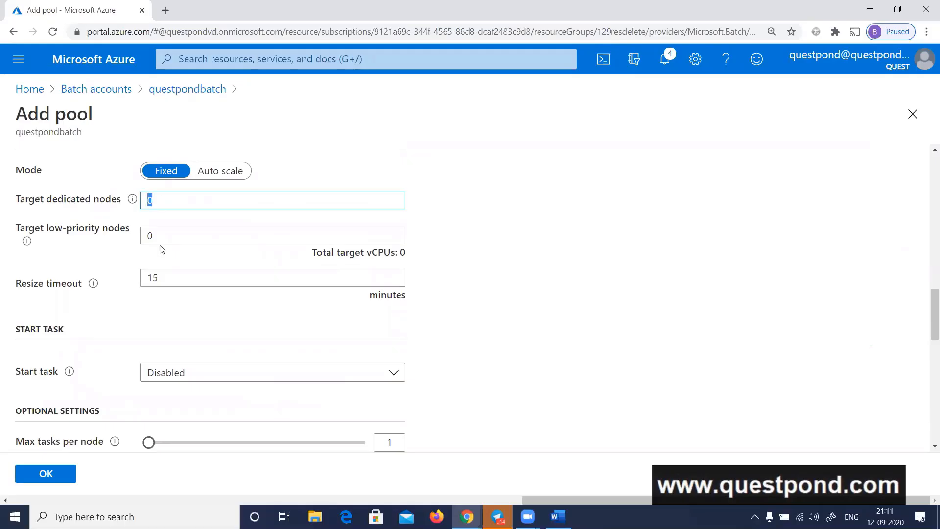
type("1")
key("Tab")
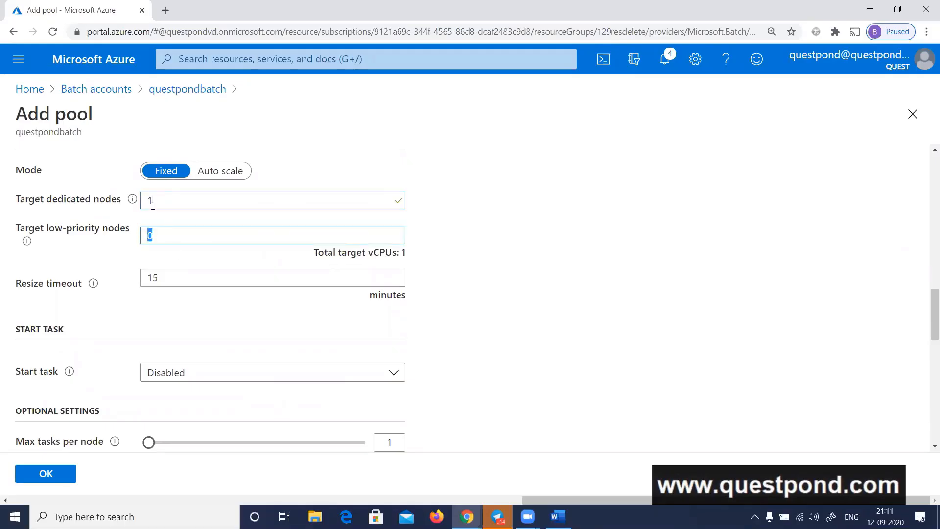
type("1")
key("Tab")
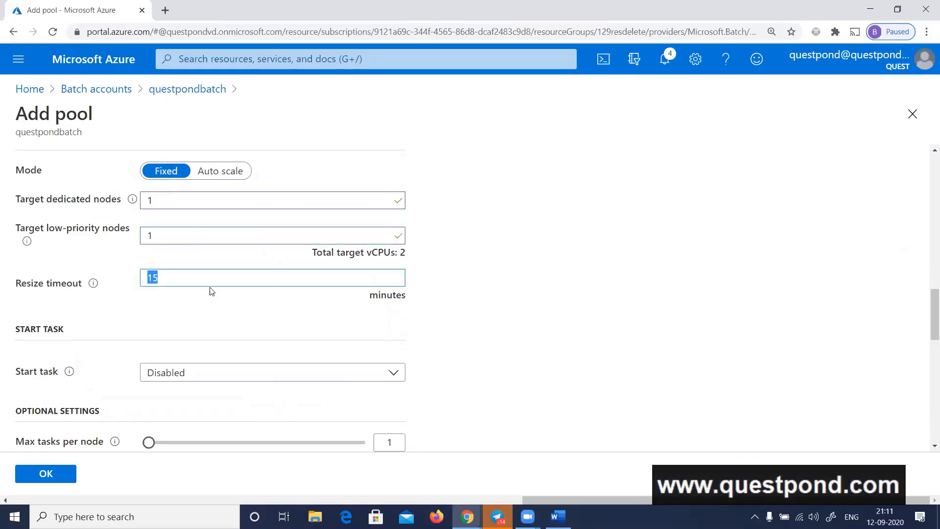
Recheck the dedicated node count in the quickstart and set the pool's target dedicated nodes to 2
key("alt+Tab")
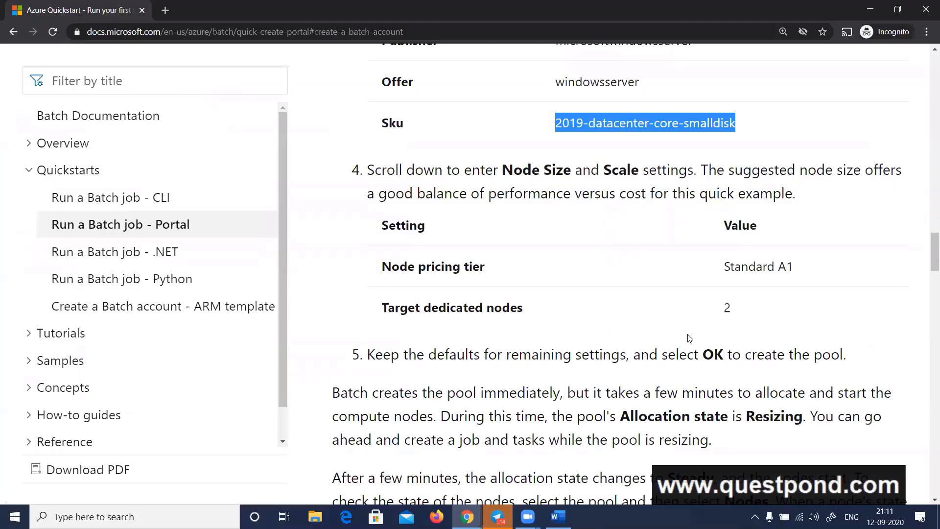
key("alt+Tab")
left_click(105, 197)
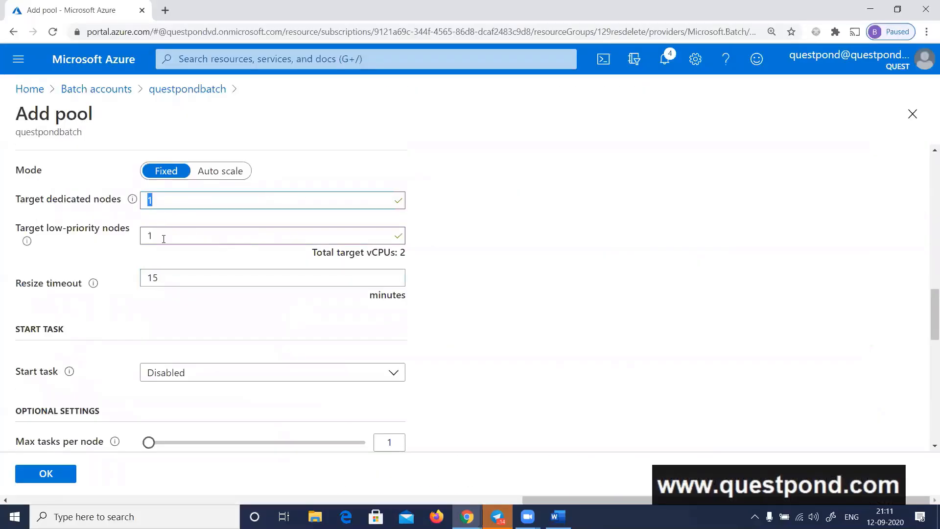
type("2")
key("Tab")
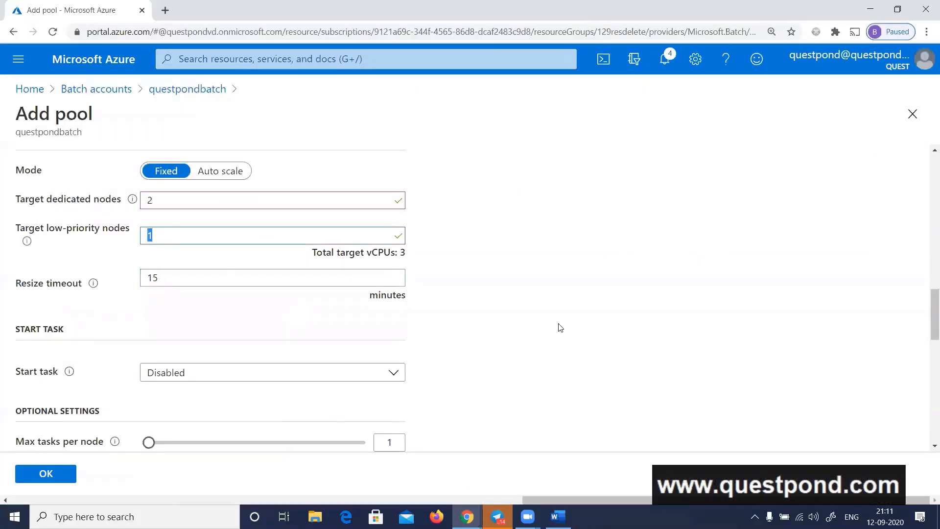
Review the quickstart's advice on the remaining settings, keep the pool form's defaults and create the pool
key("alt+Tab")
scroll(577, 301, "down", 2)
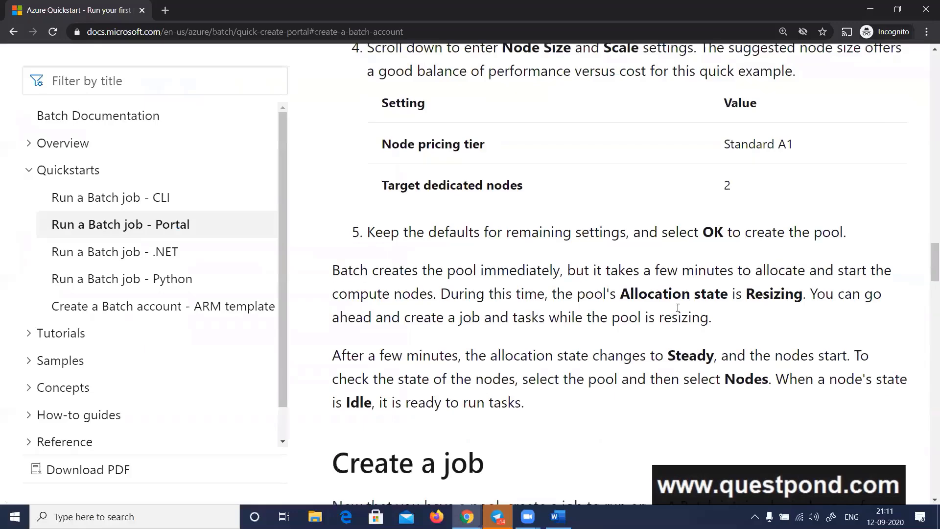
key("alt+Tab")
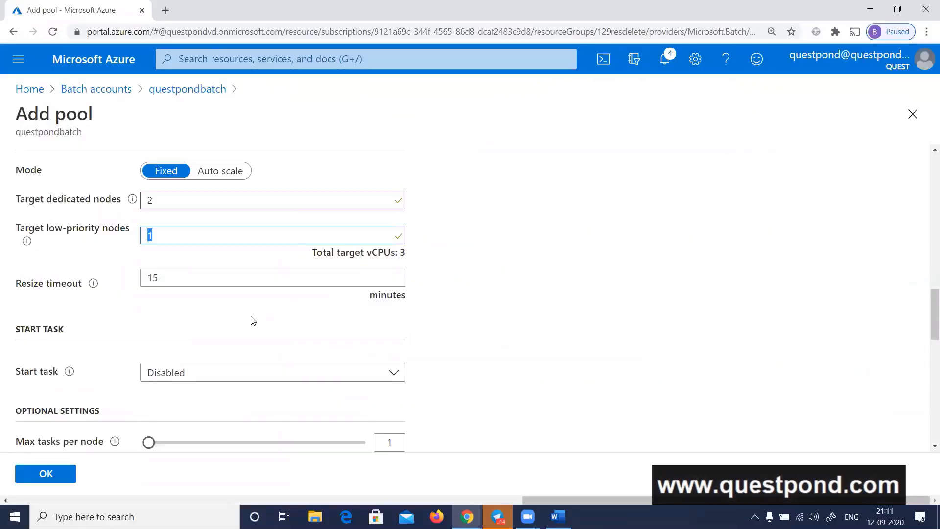
scroll(252, 320, "up", 1)
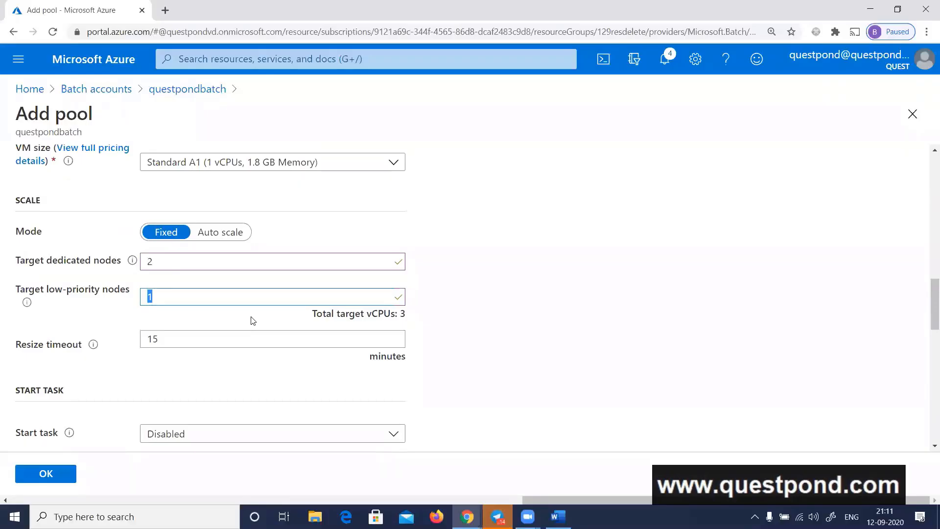
scroll(252, 320, "down", 3)
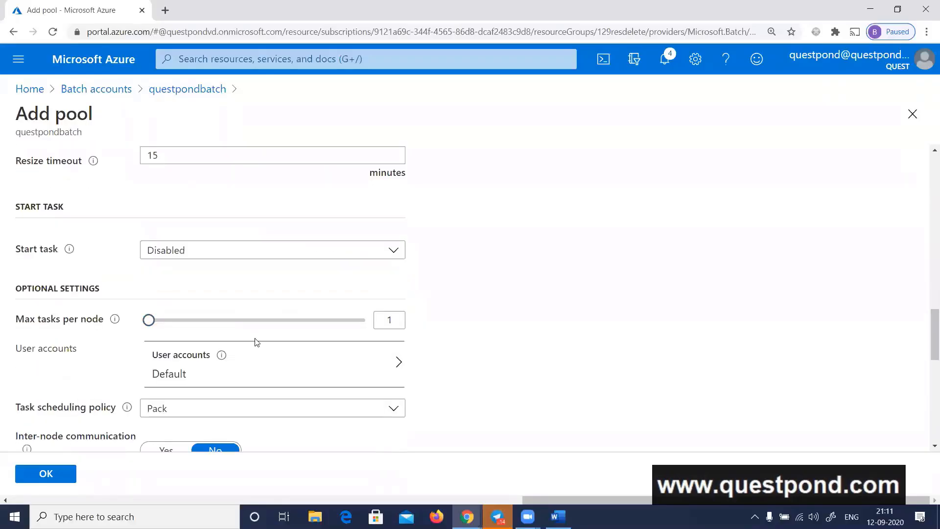
scroll(255, 340, "down", 1)
scroll(256, 342, "down", 2)
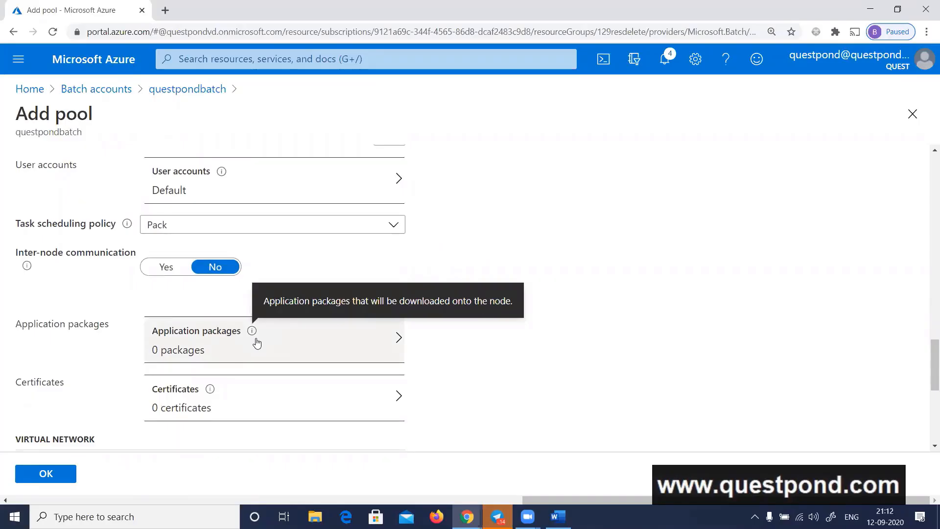
left_click(59, 476)
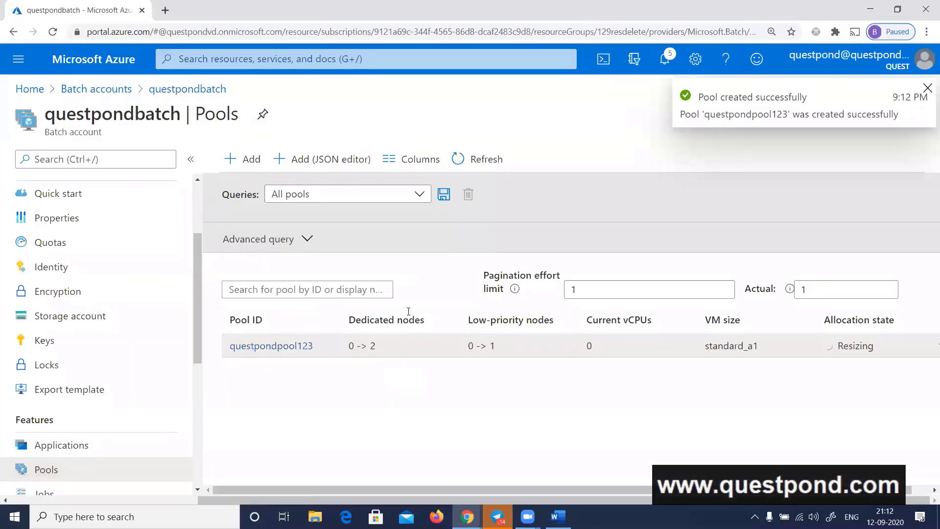
Open questpondpool123, consult the quickstart's job instructions and add a job with the ID jobquestpond123 to the pool
left_click(311, 345)
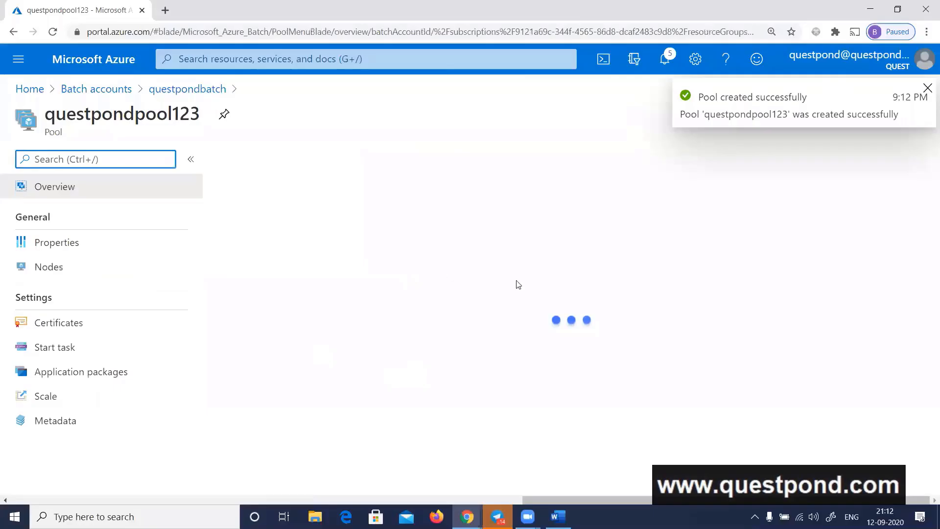
key("alt+Tab")
scroll(568, 283, "down", 5)
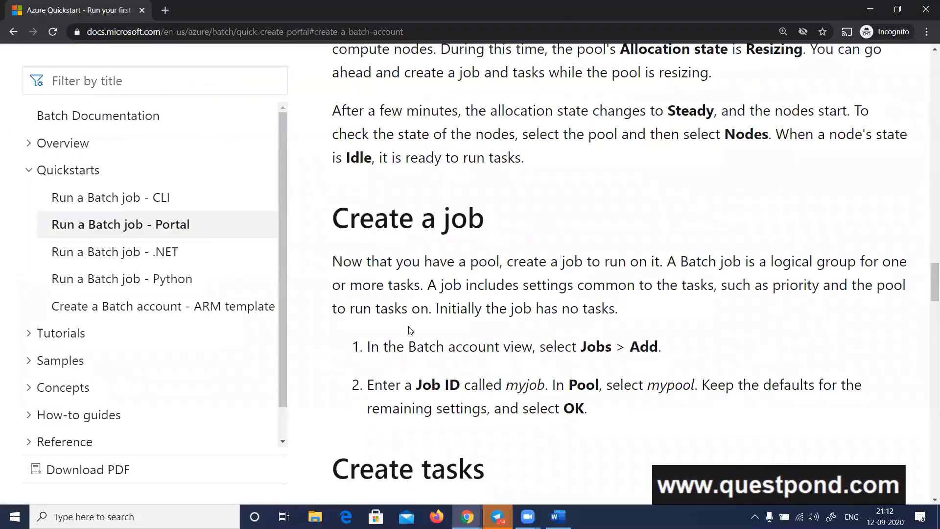
key("alt+Tab")
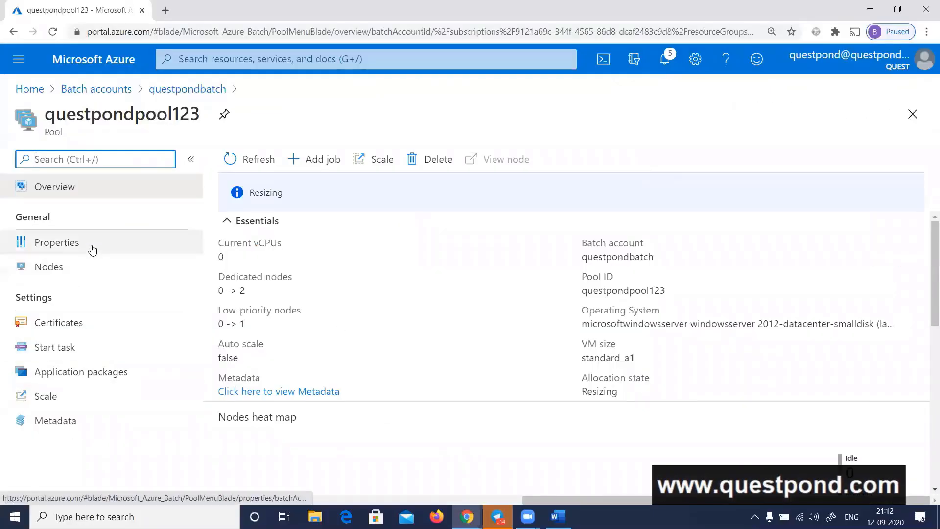
left_click(323, 159)
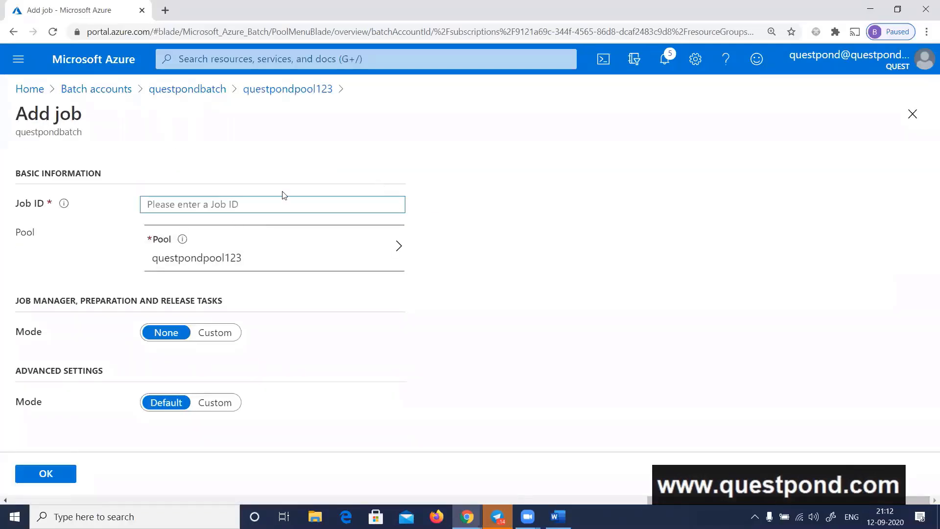
type("jobquestpon")
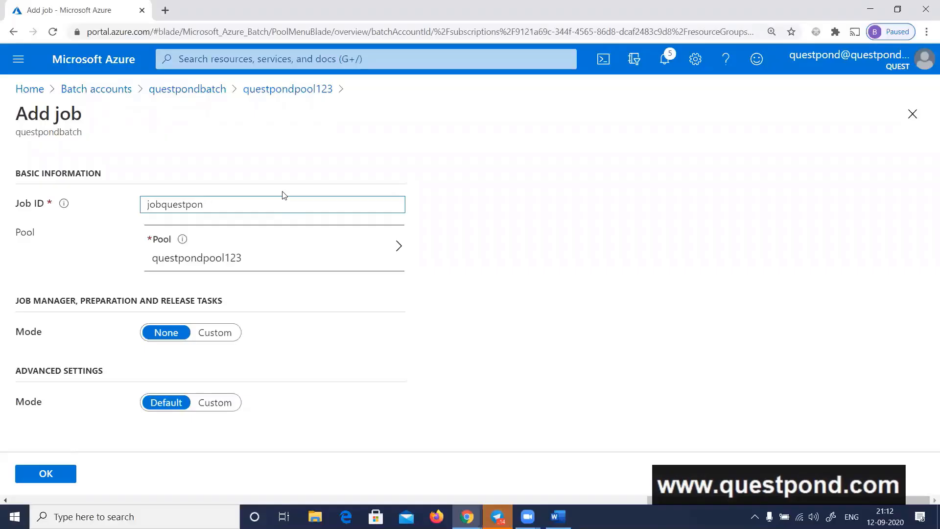
type("d123")
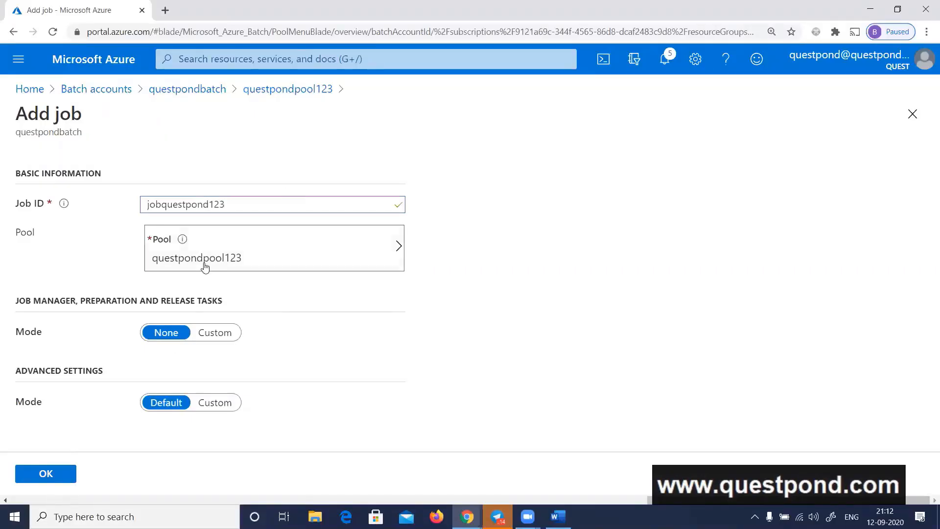
left_click(49, 477)
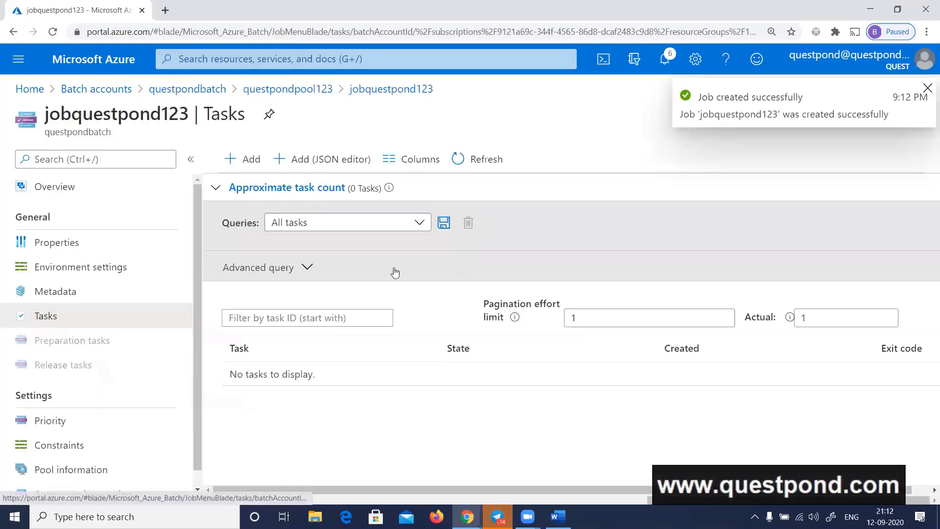
Read the quickstart's task creation section and highlight its example command line, cmd /c "set AZ_BATCH & timeout /t 90 > NUL"
key("alt+Tab")
scroll(591, 259, "down", 5)
scroll(591, 259, "down", 6)
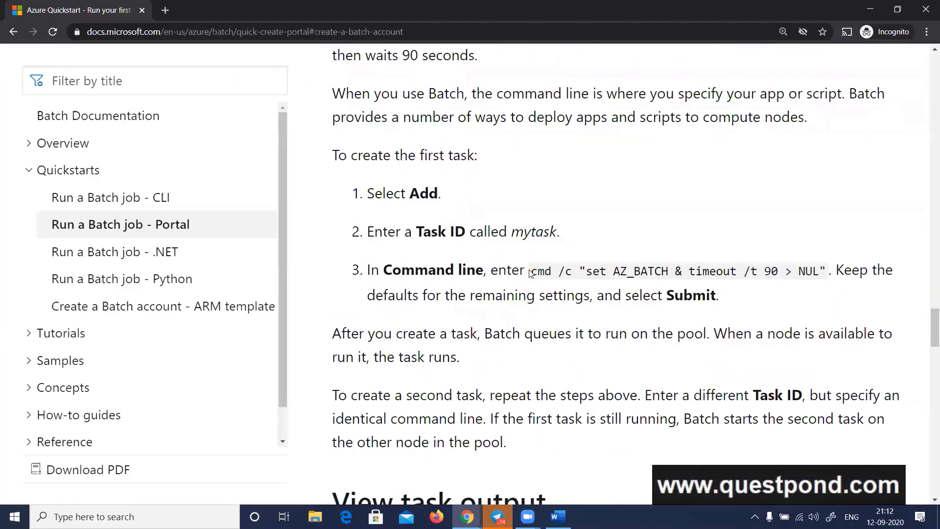
left_click_drag(532, 271, 826, 271)
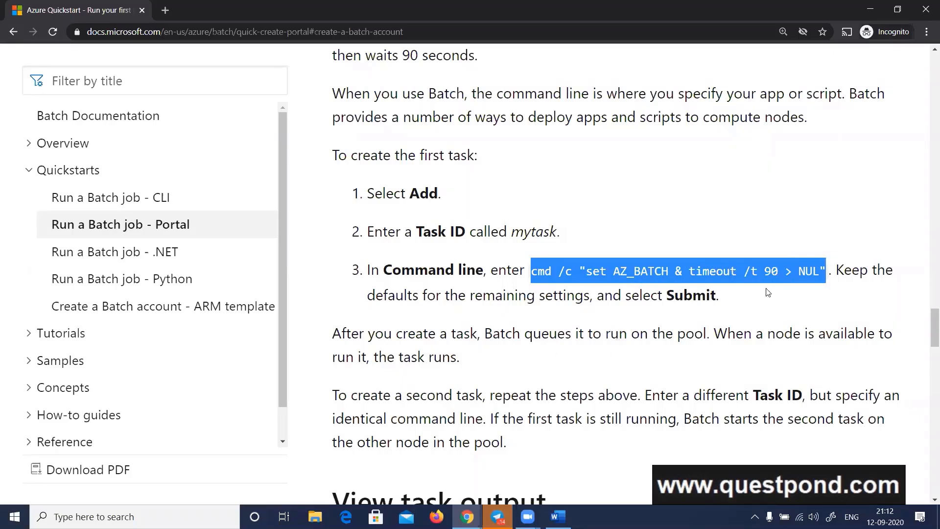
scroll(629, 296, "down", 4)
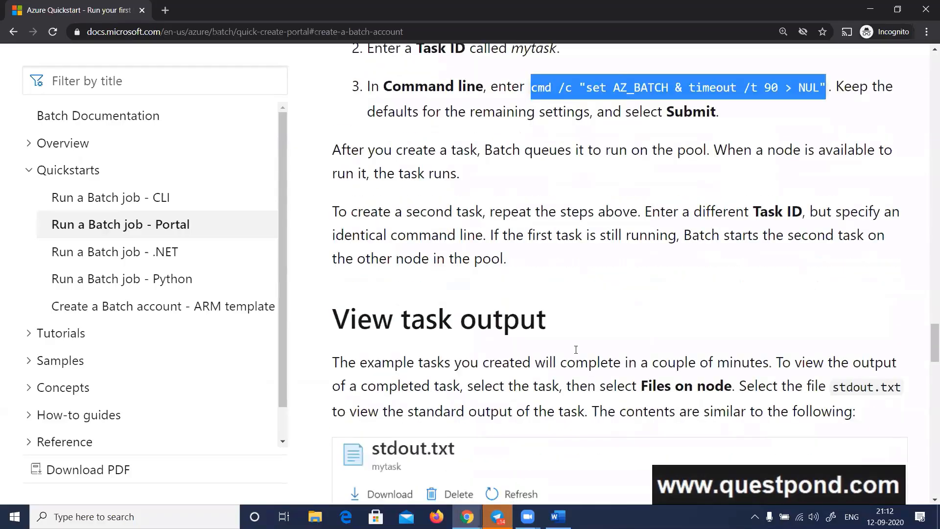
scroll(610, 306, "up", 3)
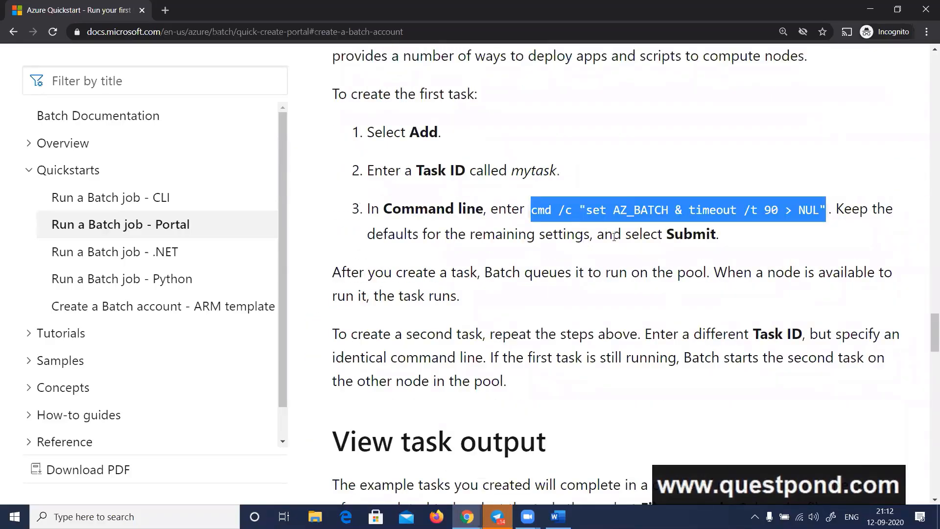
left_click(538, 211)
left_click_drag(532, 208, 567, 224)
Demonstrate the cmd /c syntax by running cmd /c dir twice in a local Command Prompt, and close the prompt
key("super+r")
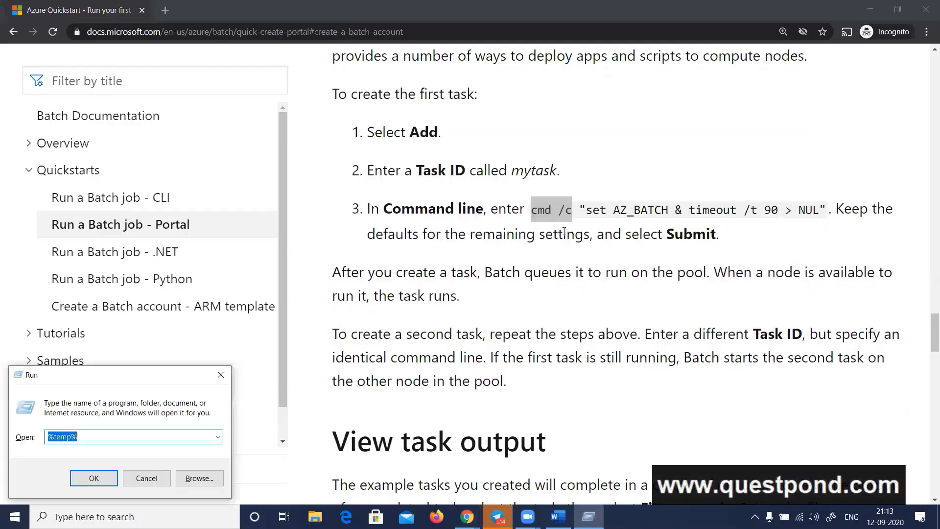
type("cmd")
key("Return")
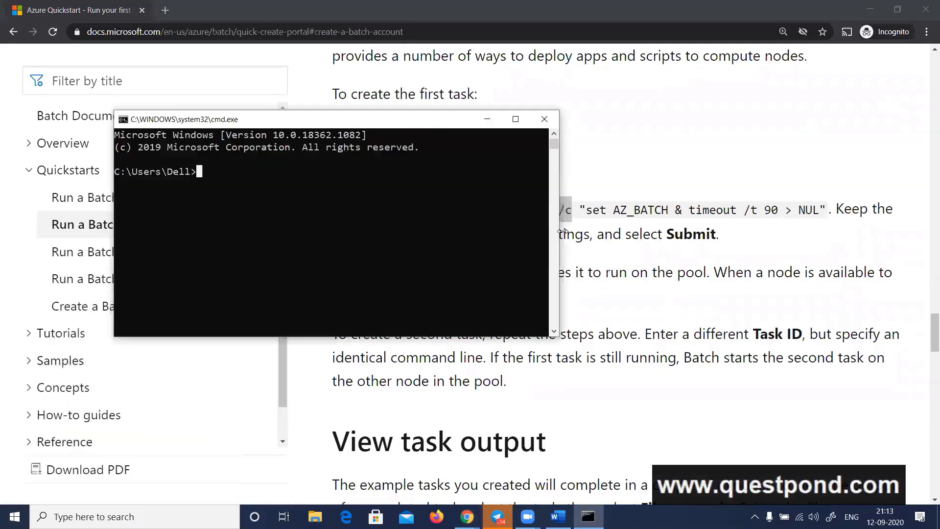
type("cmd /c dir")
key("Return")
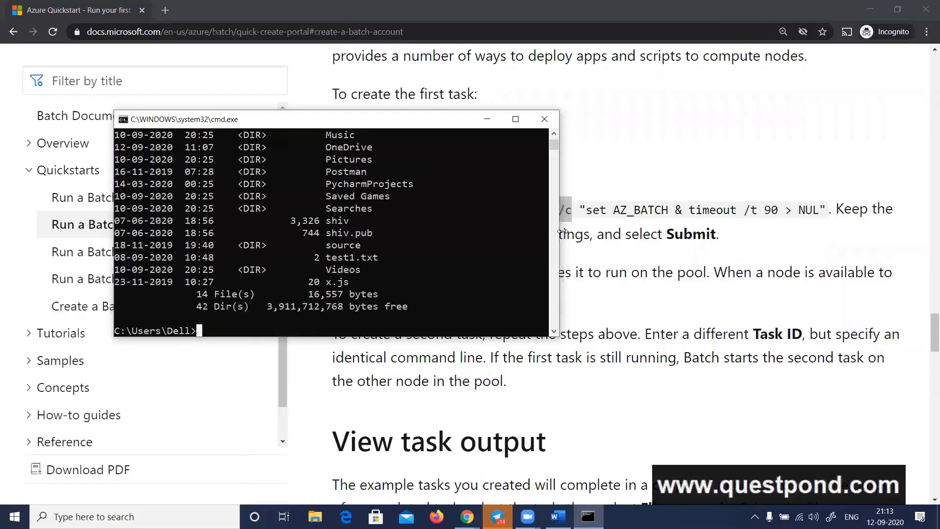
key("Up")
key("Return")
key("Up")
key("Escape")
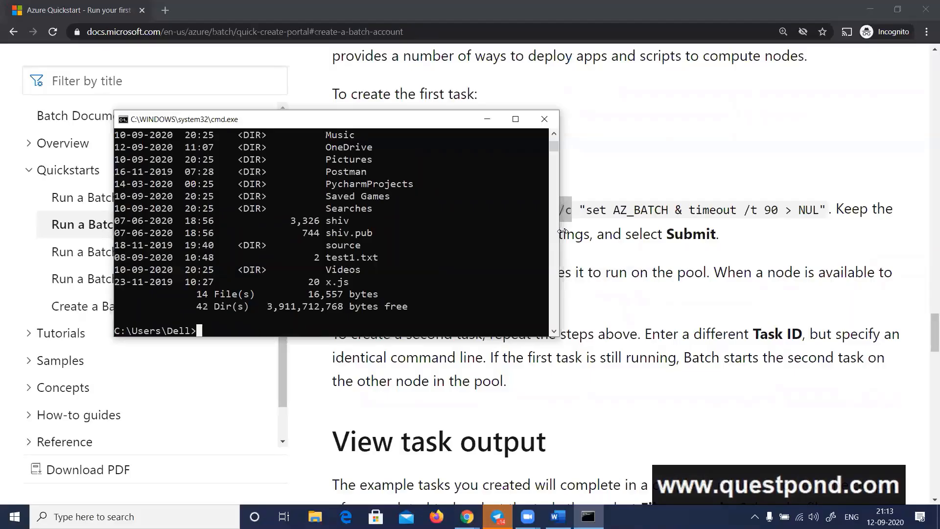
left_click(543, 119)
Start a new task in jobquestpond123 on the Azure portal, with taskquestpond123 as both its task ID and display name
key("alt+Tab")
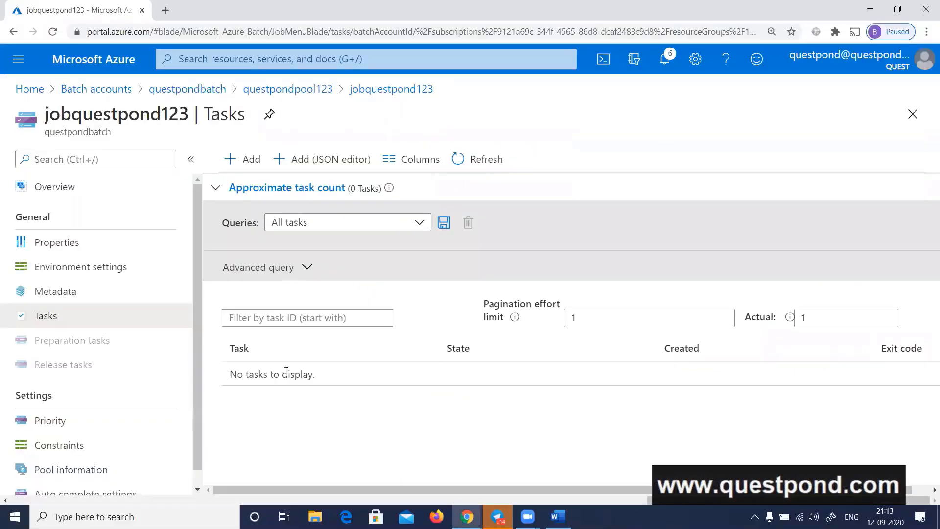
left_click(252, 160)
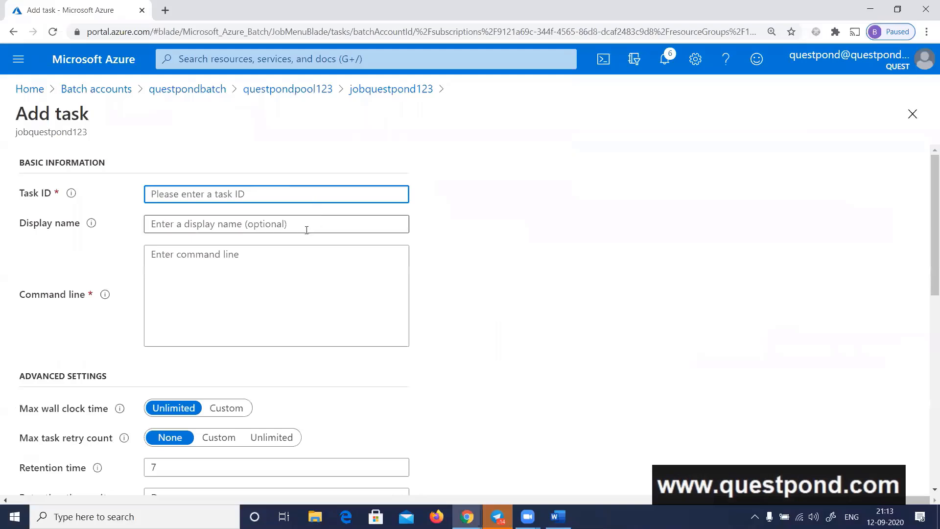
type("task")
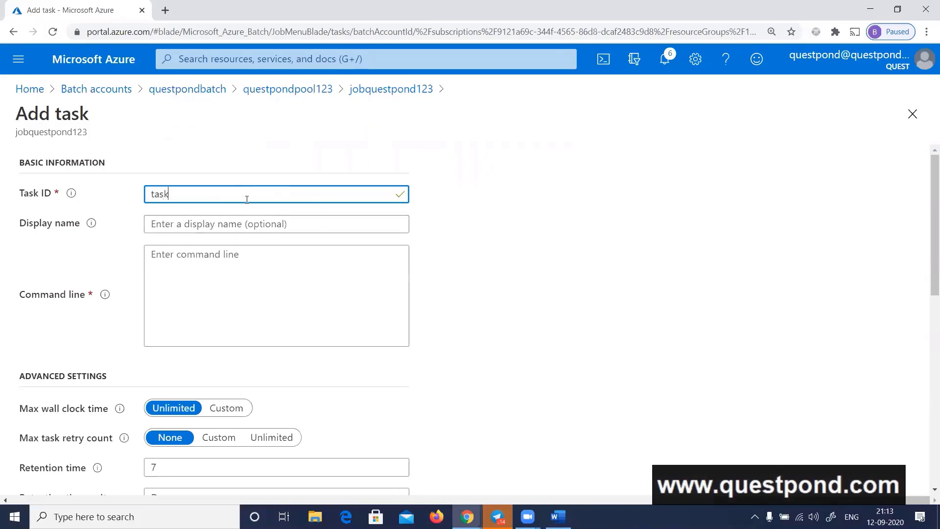
type("questpond123")
double_click(246, 200)
key("ctrl+c")
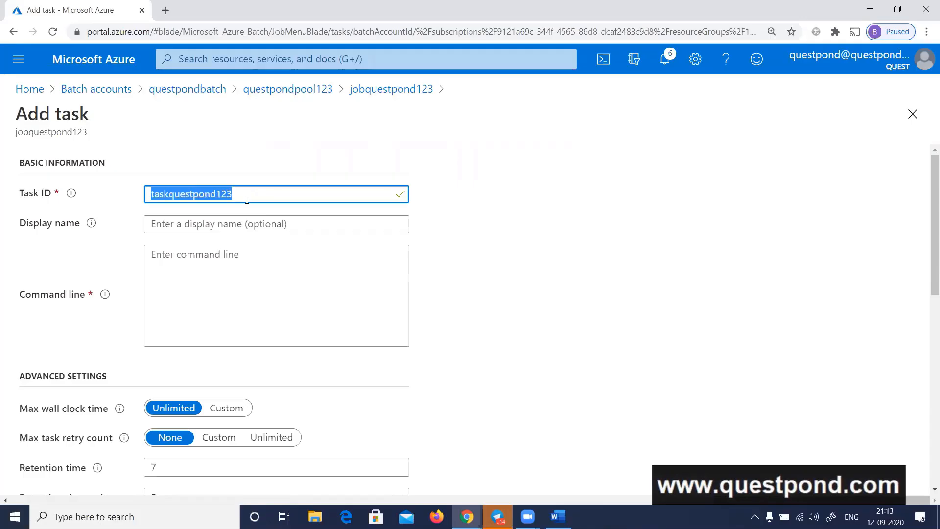
left_click(219, 228)
left_click(220, 228)
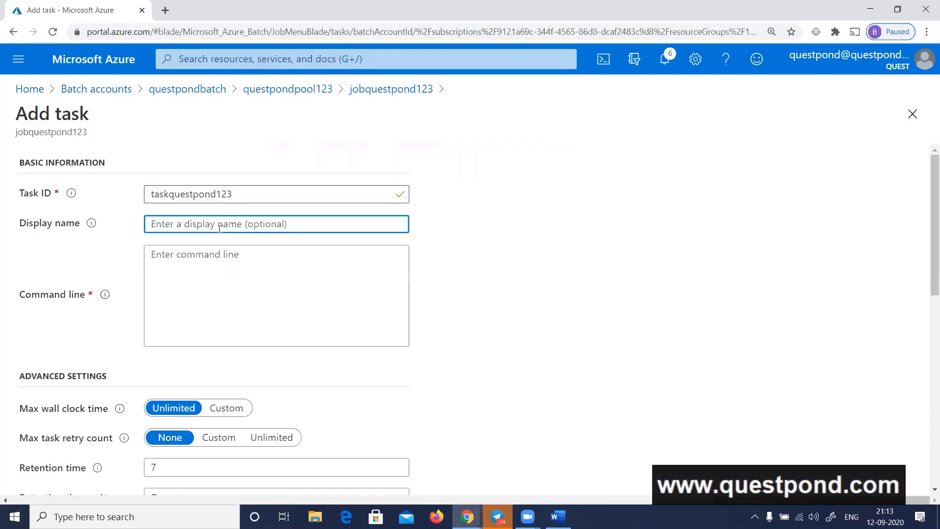
key("ctrl+v")
Copy cmd /c from the quickstart's example and set the task's command line to cmd /c dir
left_click(222, 264)
key("alt+Tab")
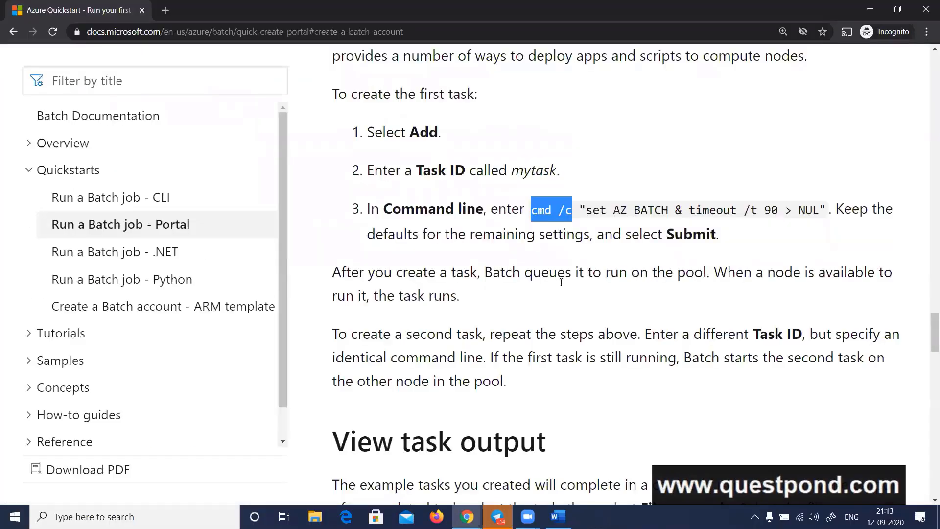
left_click(544, 211)
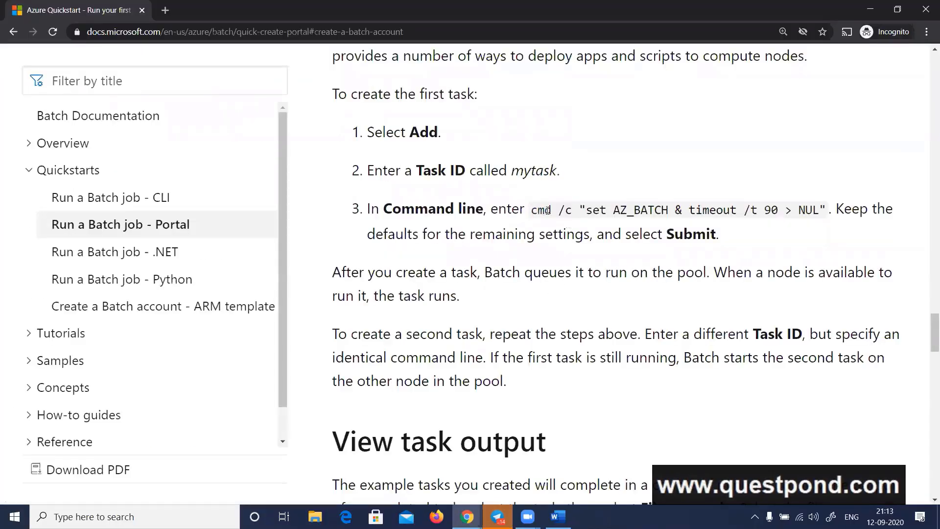
left_click_drag(531, 209, 572, 211)
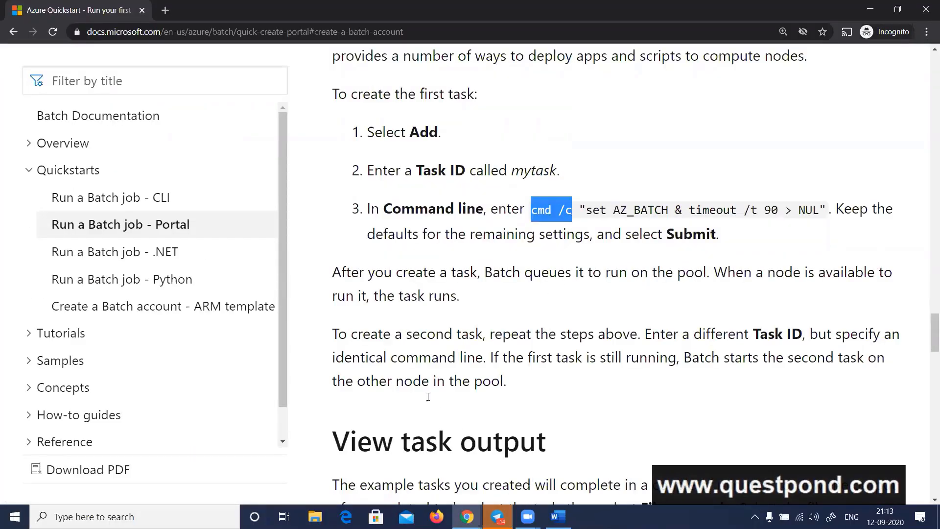
key("alt+Tab")
key("ctrl+v")
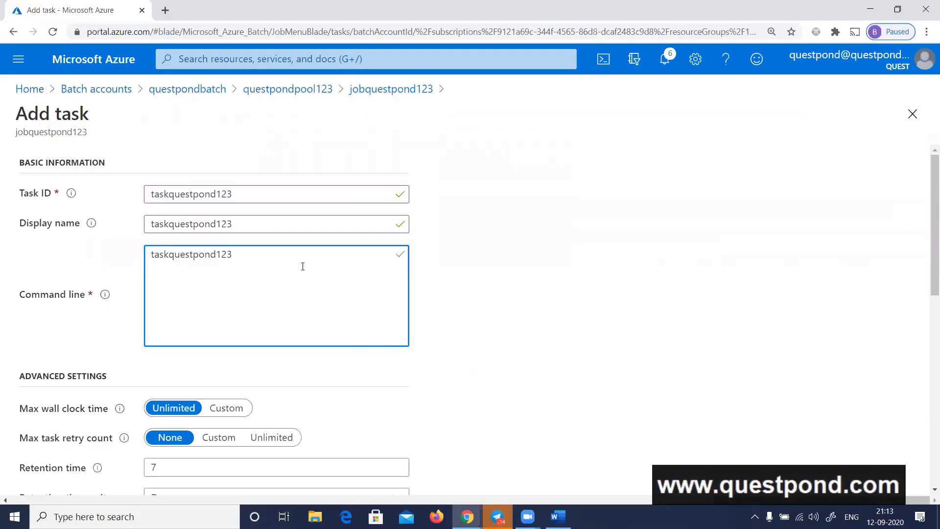
key("ctrl+a")
key("alt+Tab")
left_click(546, 211)
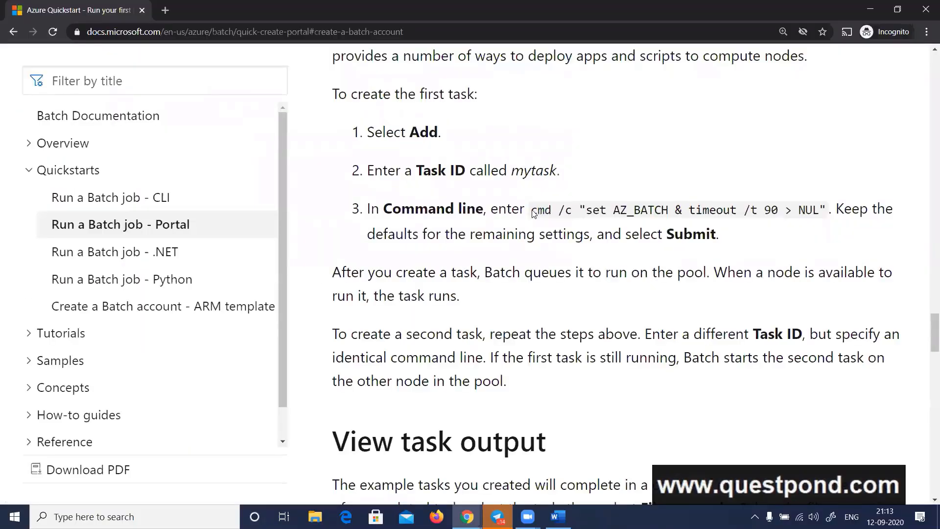
left_click_drag(531, 211, 571, 220)
key("ctrl+c")
key("alt+Tab")
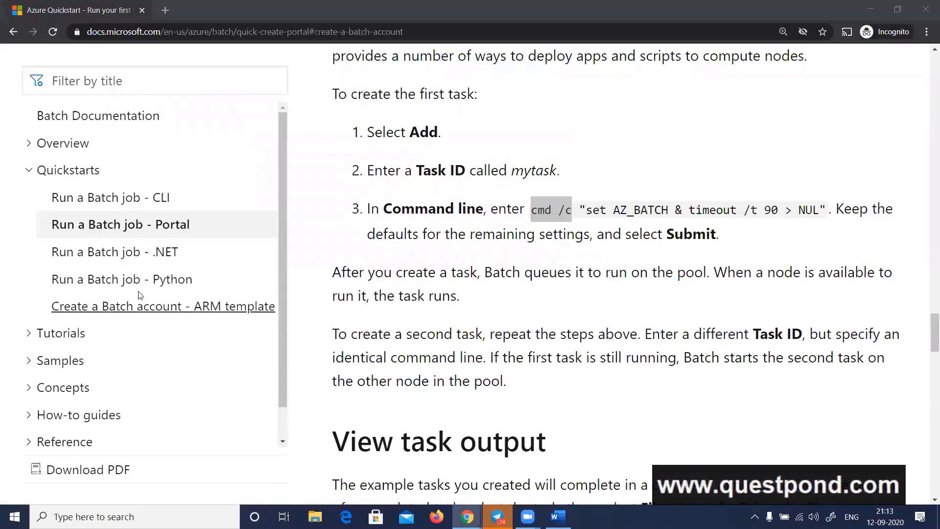
key("ctrl+v")
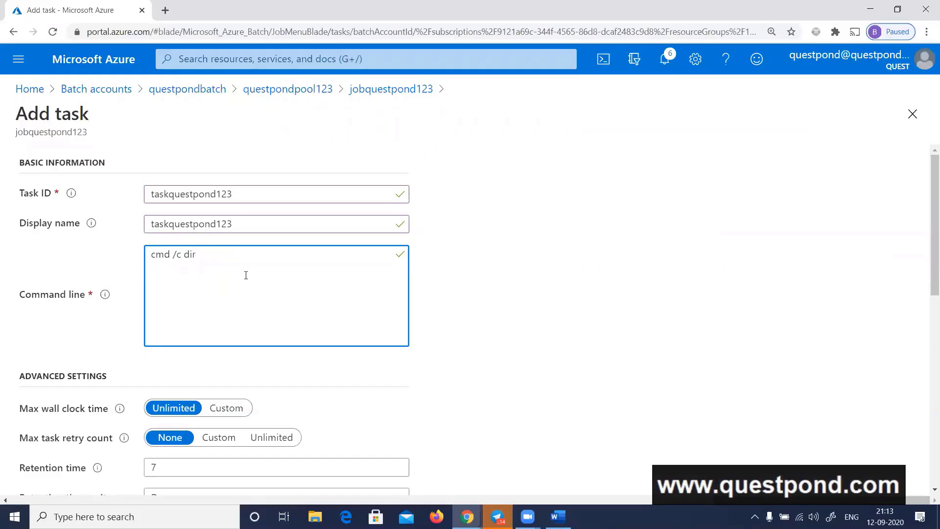
Review the task's advanced settings against the quickstart, keep the defaults and submit the task
scroll(481, 313, "down", 2)
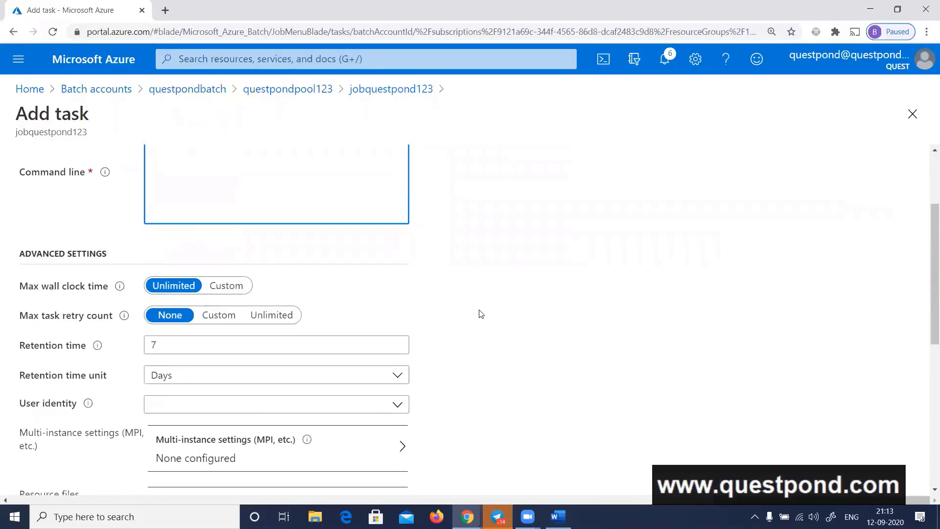
scroll(480, 314, "down", 3)
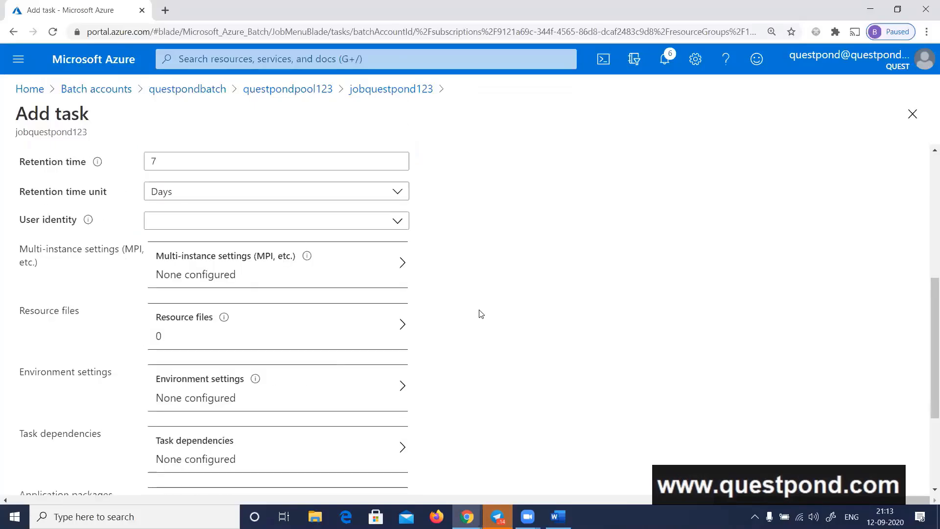
key("alt+Tab")
scroll(503, 306, "down", 2)
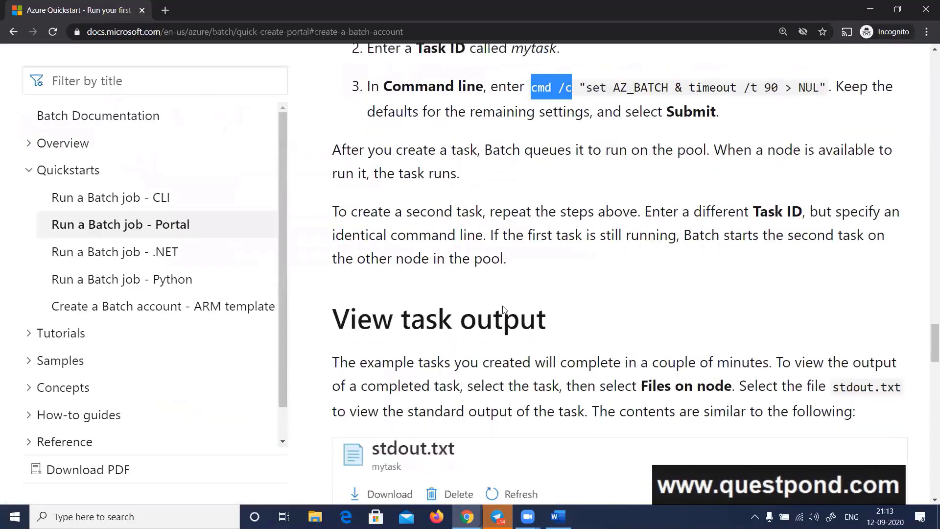
key("alt+Tab")
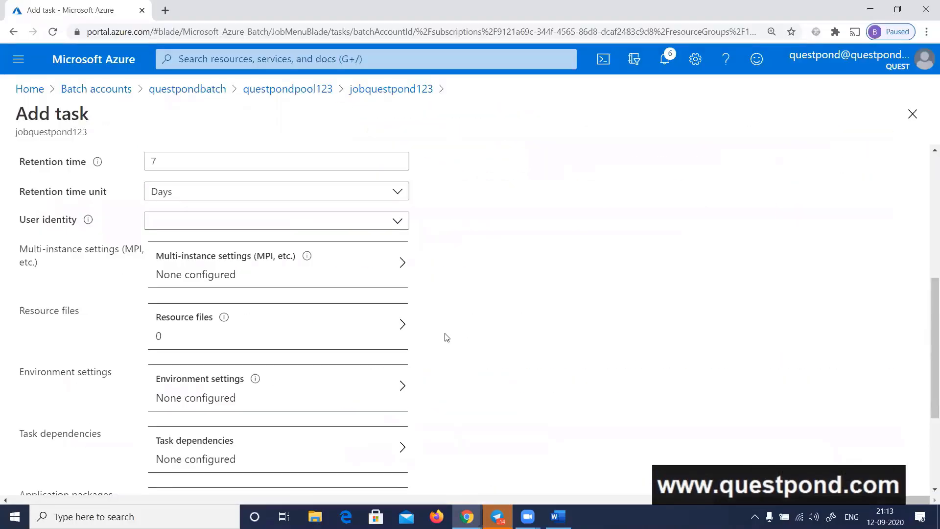
scroll(446, 338, "up", 1)
scroll(447, 337, "up", 1)
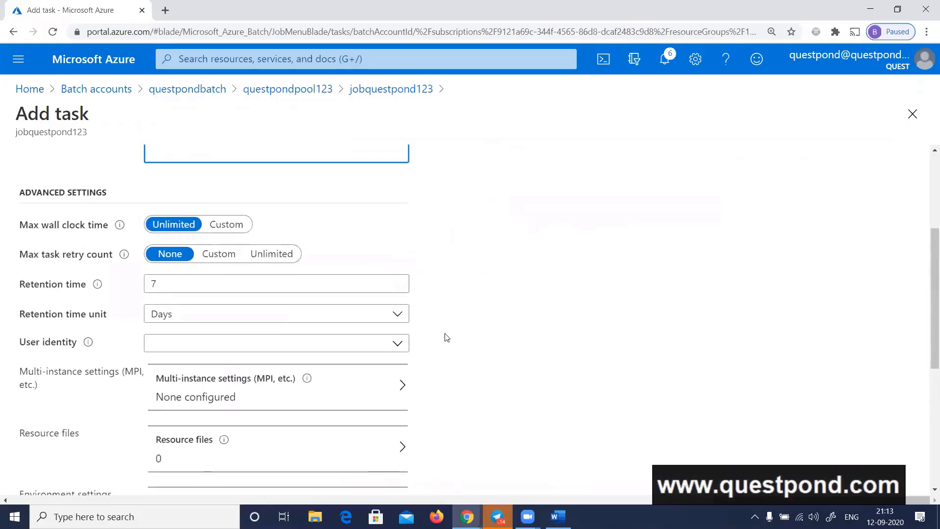
scroll(447, 338, "down", 5)
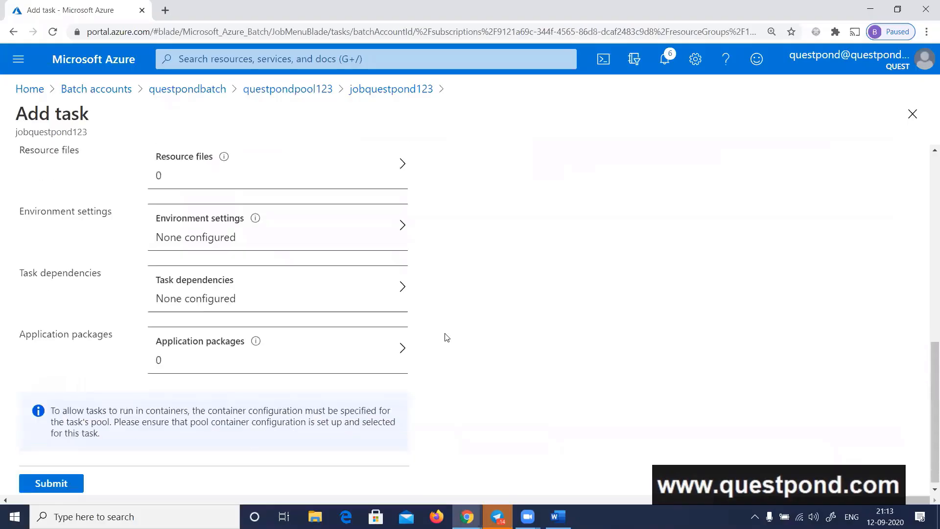
left_click(44, 482)
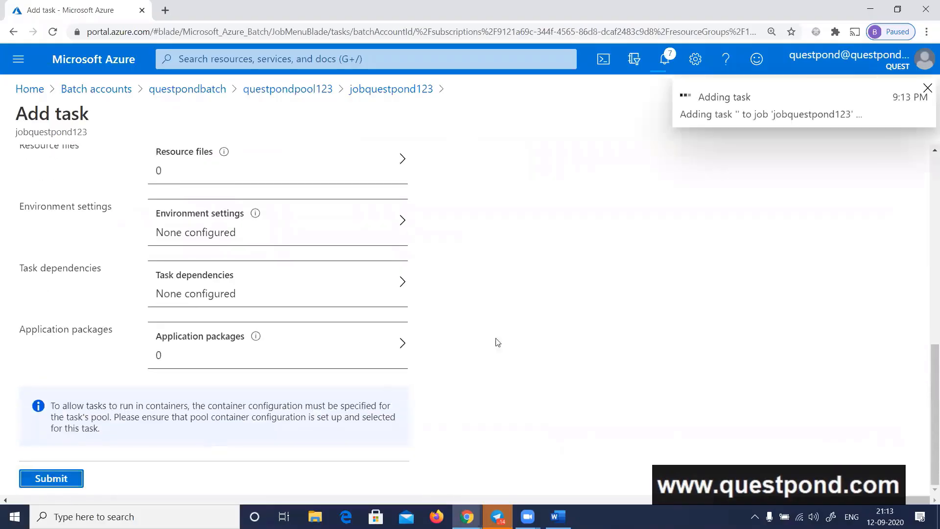
Reread the quickstart's note on task queuing, open taskquestpond123 in the portal and refresh its status repeatedly
key("alt+Tab")
scroll(565, 326, "up", 2)
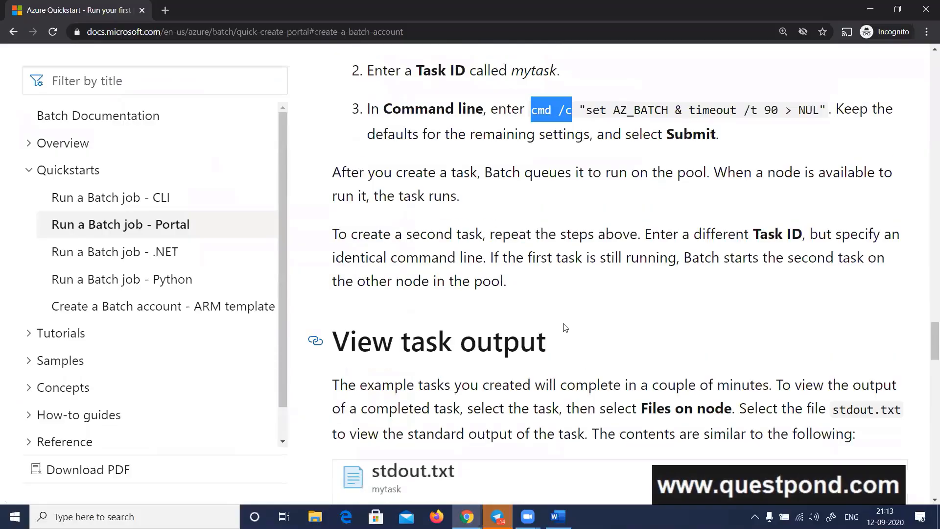
scroll(566, 327, "up", 1)
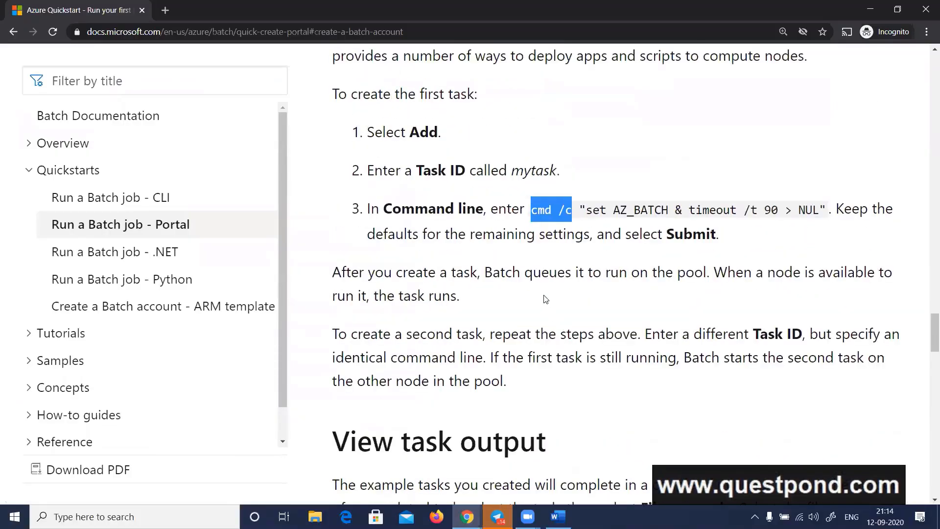
key("alt+Tab")
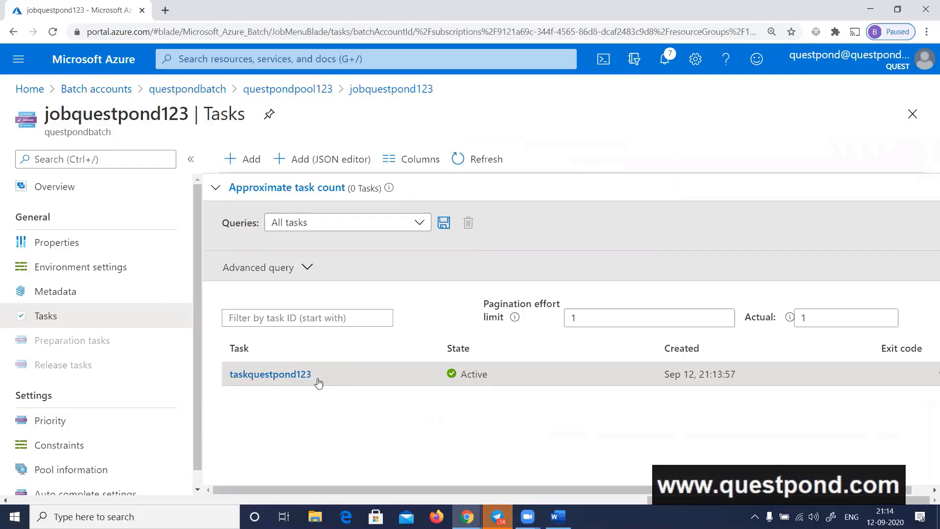
left_click(295, 378)
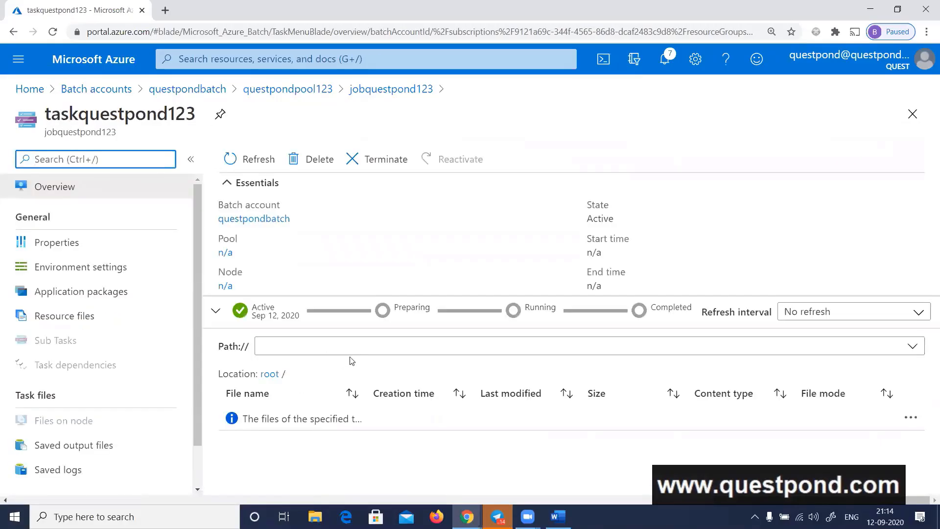
left_click(267, 162)
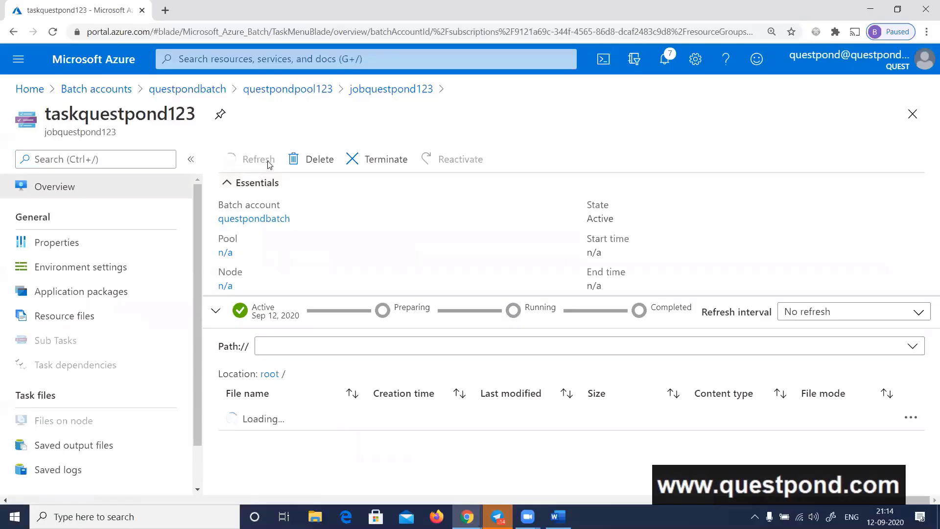
left_click(269, 164)
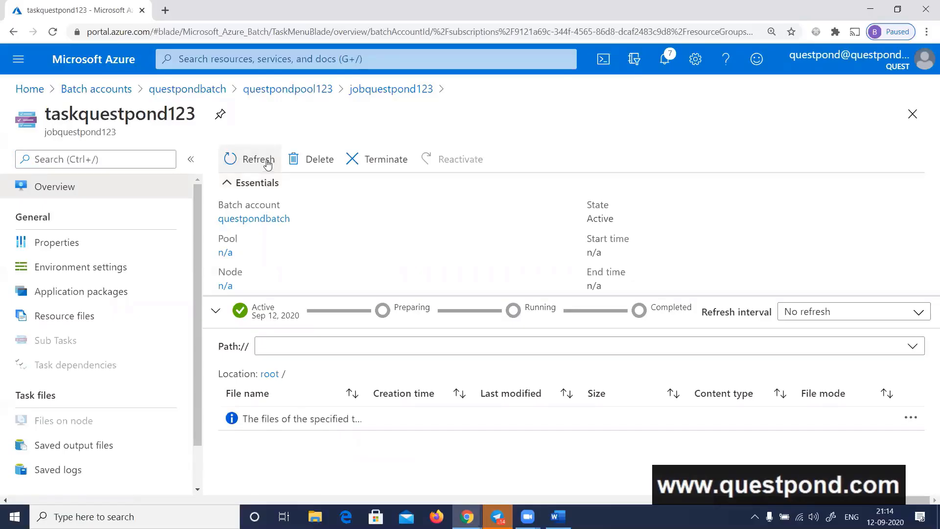
left_click(267, 163)
left_click(267, 162)
Check the task's saved output files, return to its overview and refresh the status again
left_click(82, 456)
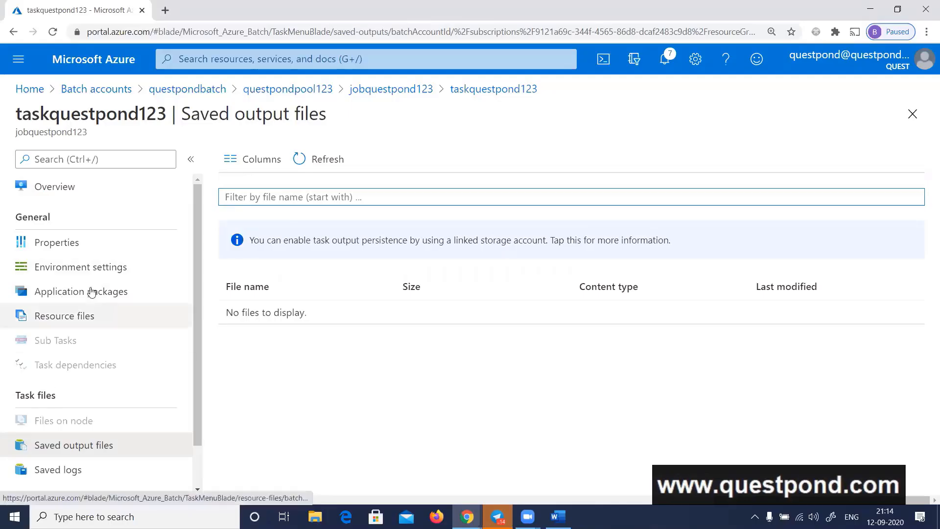
left_click(69, 196)
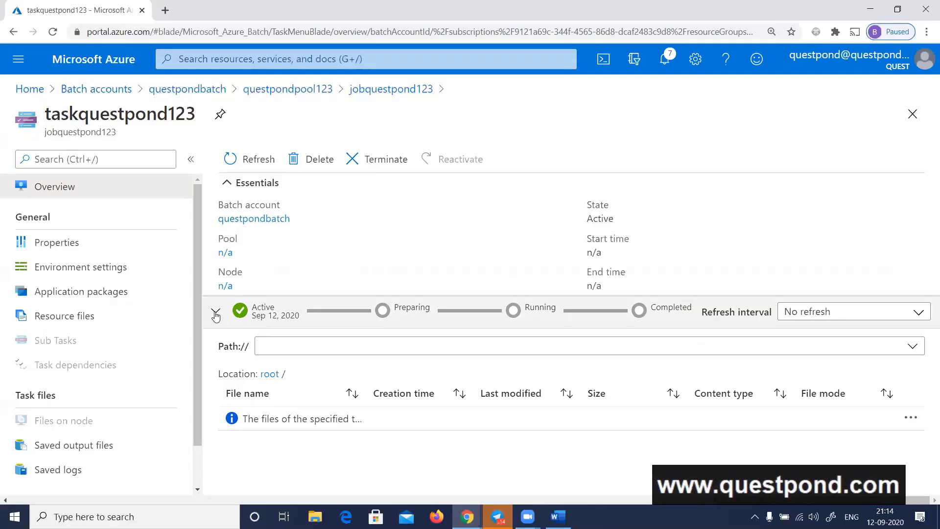
left_click(215, 313)
left_click(215, 313)
left_click(263, 166)
left_click(264, 166)
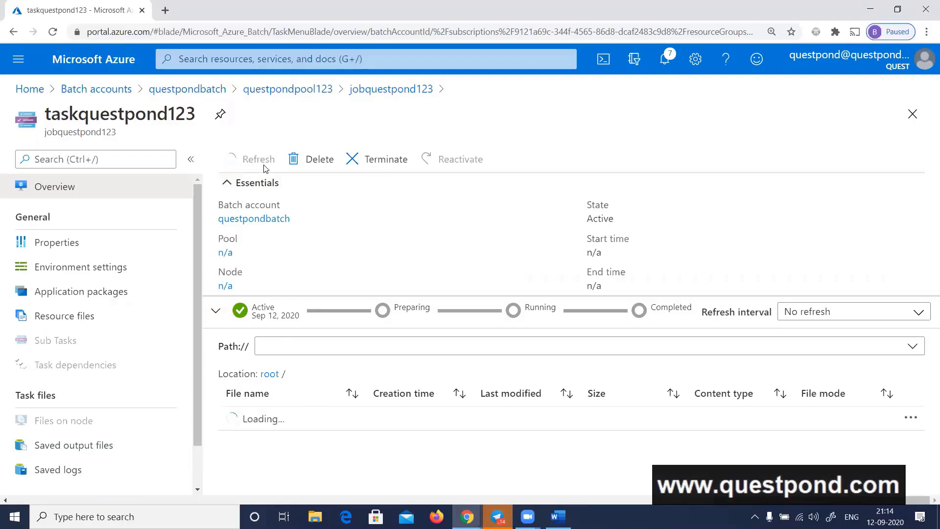
Expand the task's execution details, examine them, consult the quickstart's task creation section and refresh the task
left_click(291, 319)
scroll(616, 323, "down", 1)
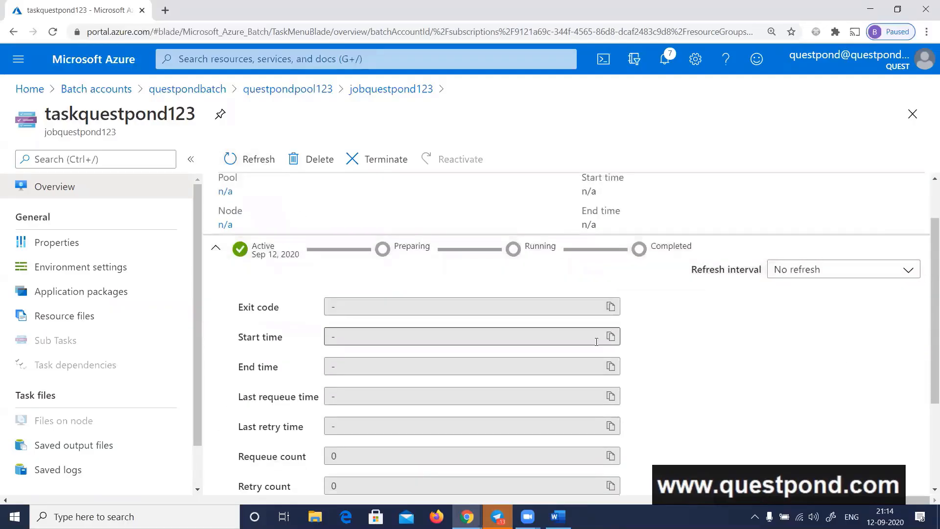
scroll(677, 345, "down", 3)
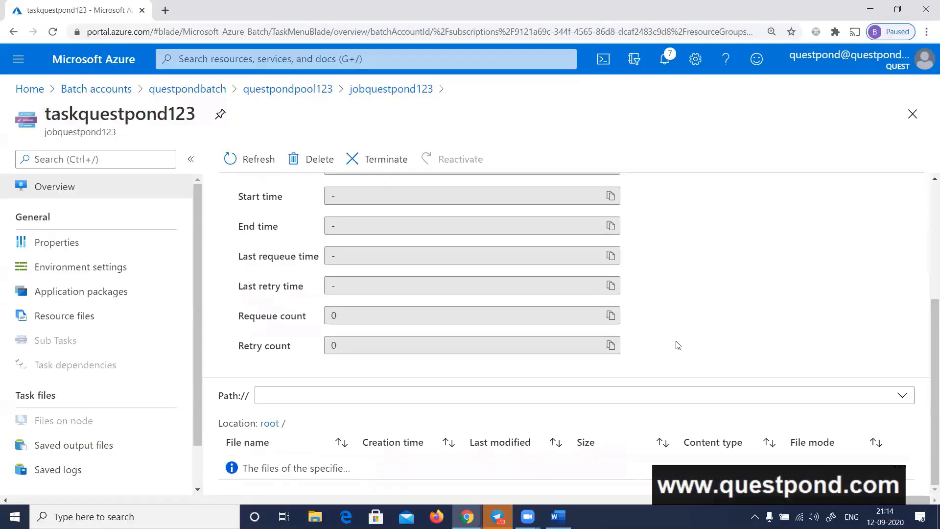
key("alt+Tab")
scroll(620, 353, "up", 3)
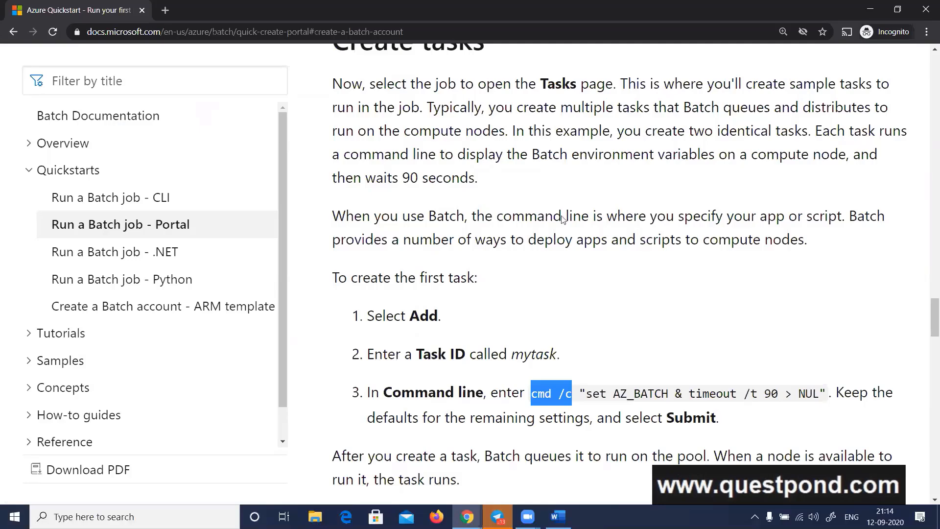
key("alt+Tab")
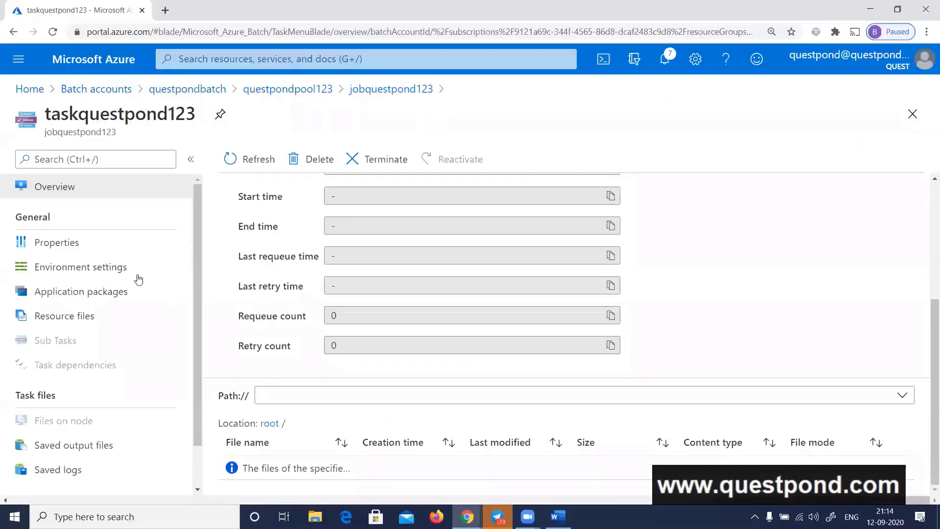
left_click(238, 170)
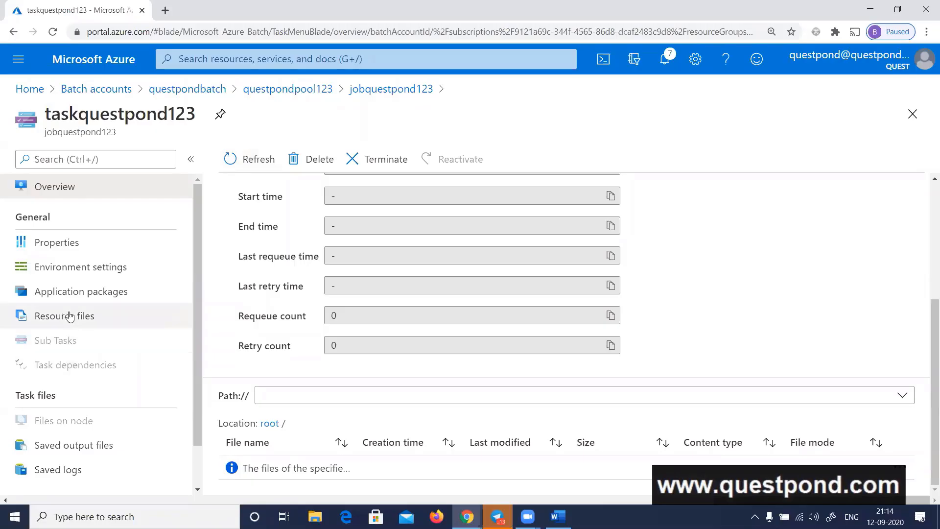
Glance at the task's properties, set its overview's refresh interval to 15 seconds and refresh the status repeatedly
left_click(58, 241)
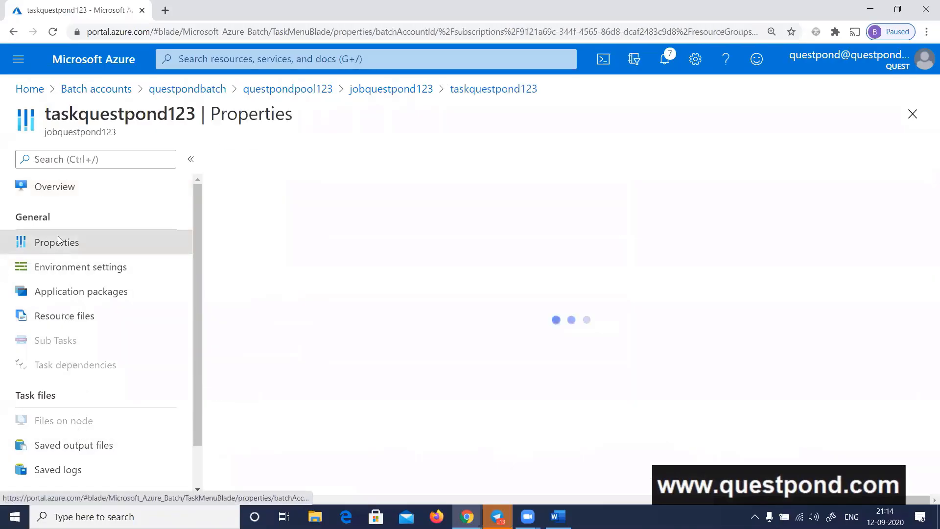
left_click(57, 189)
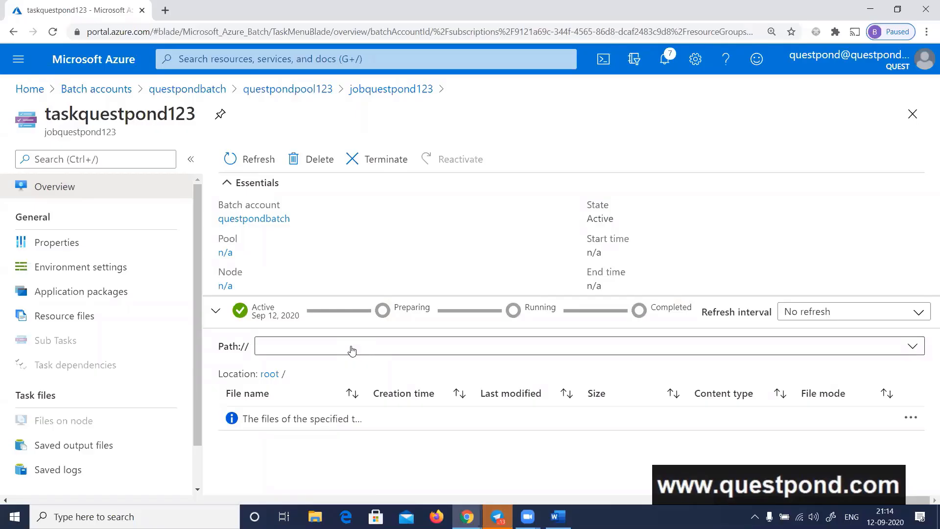
left_click(822, 311)
left_click(808, 357)
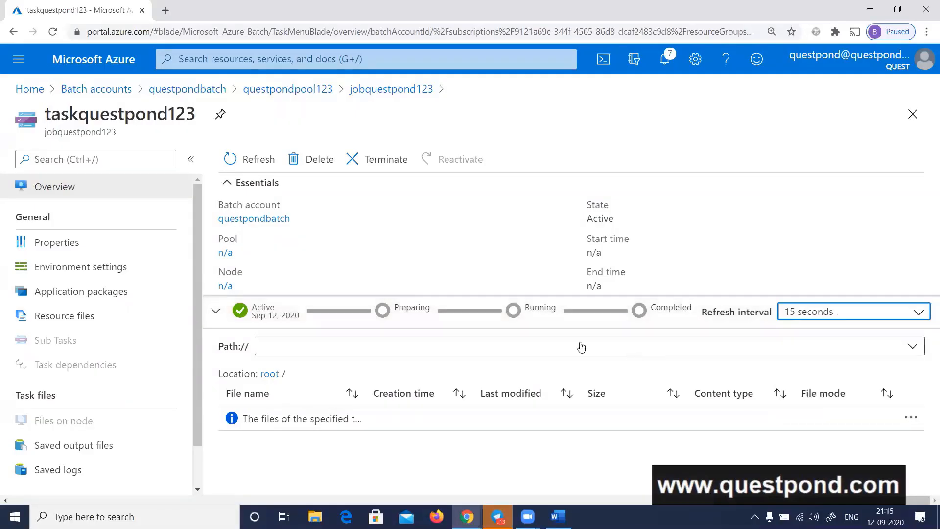
left_click(254, 162)
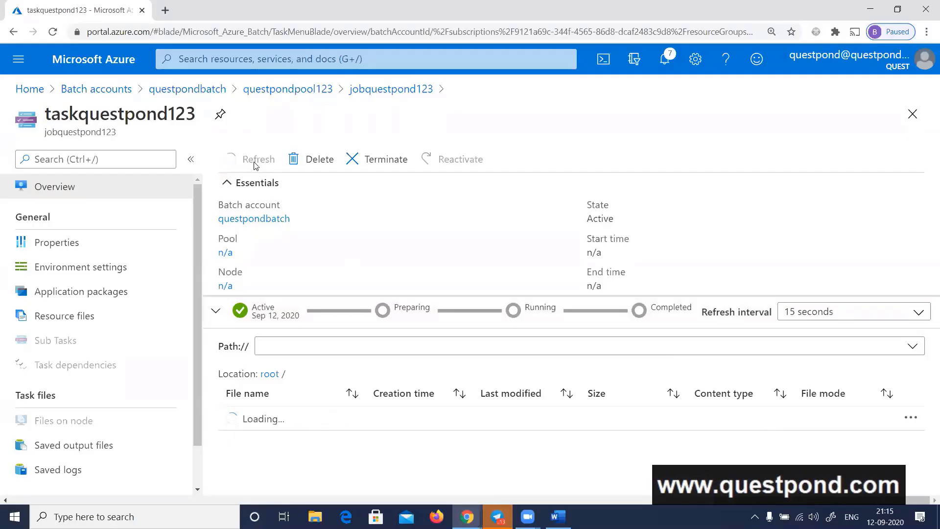
left_click(254, 166)
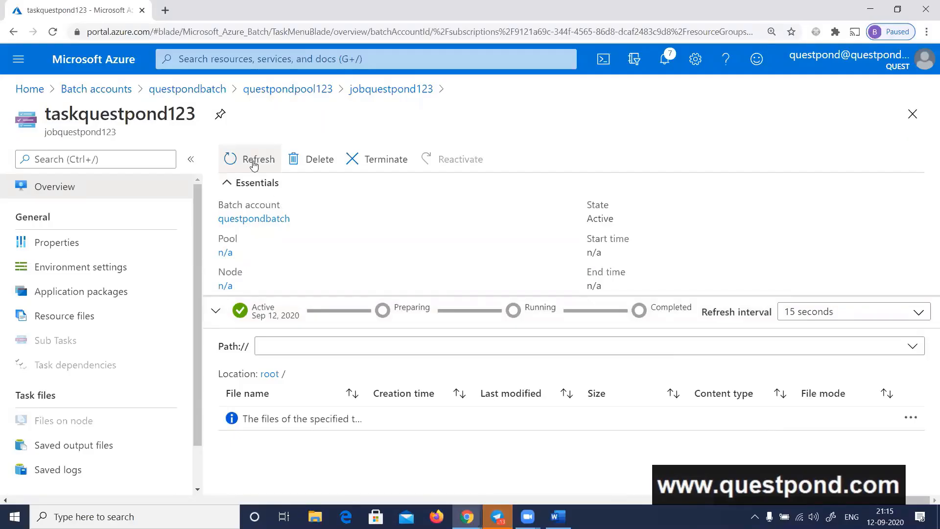
left_click(253, 165)
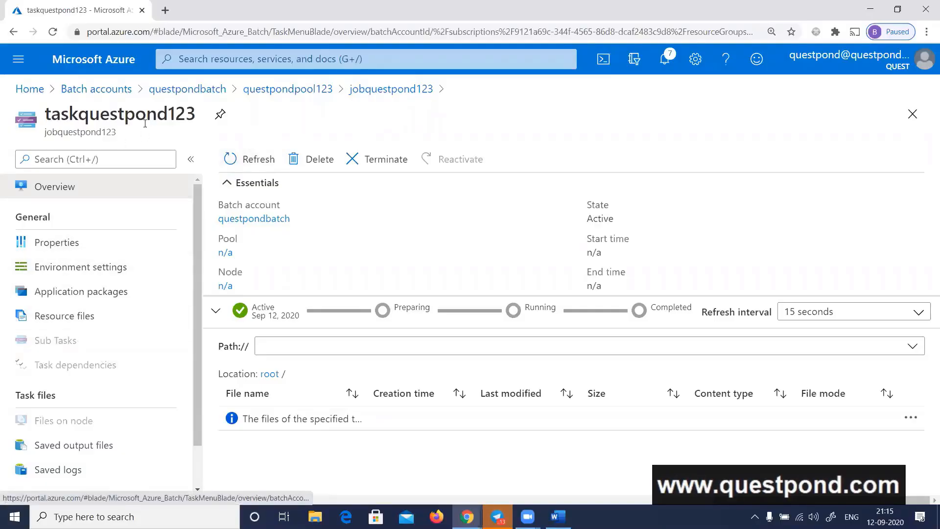
Open questpondpool123 from the task and examine the pool's start task settings
left_click(313, 92)
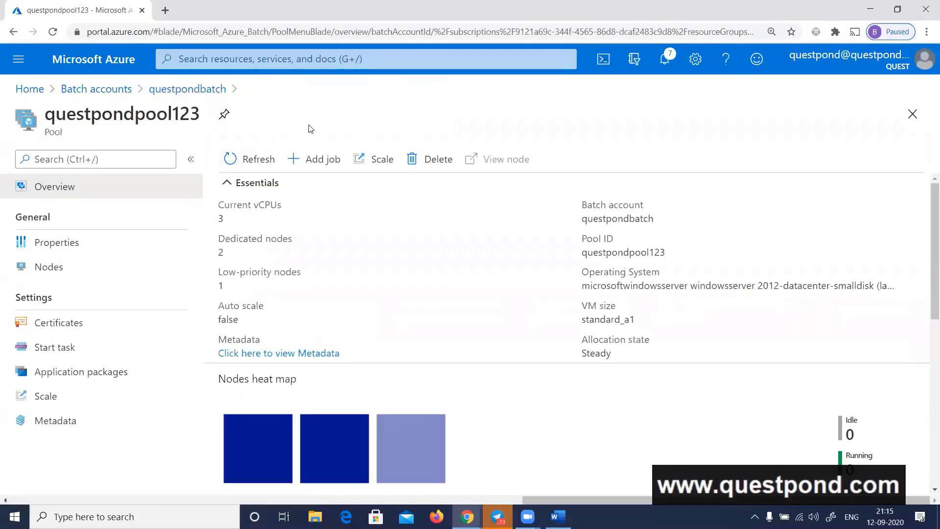
left_click(82, 346)
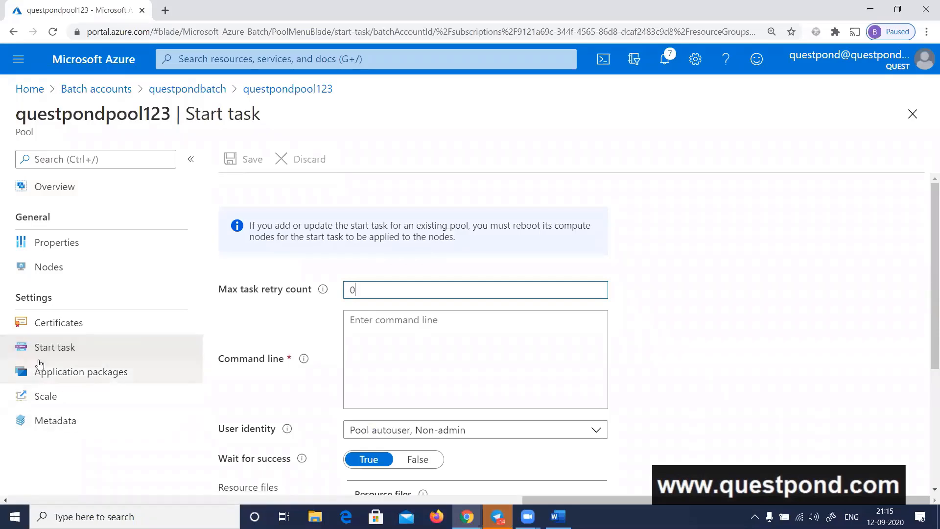
left_click(275, 93)
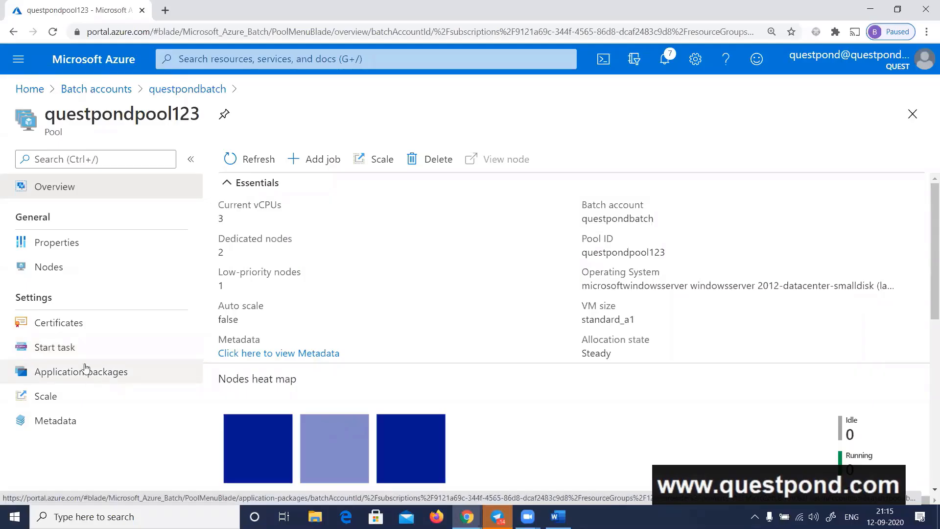
left_click(73, 356)
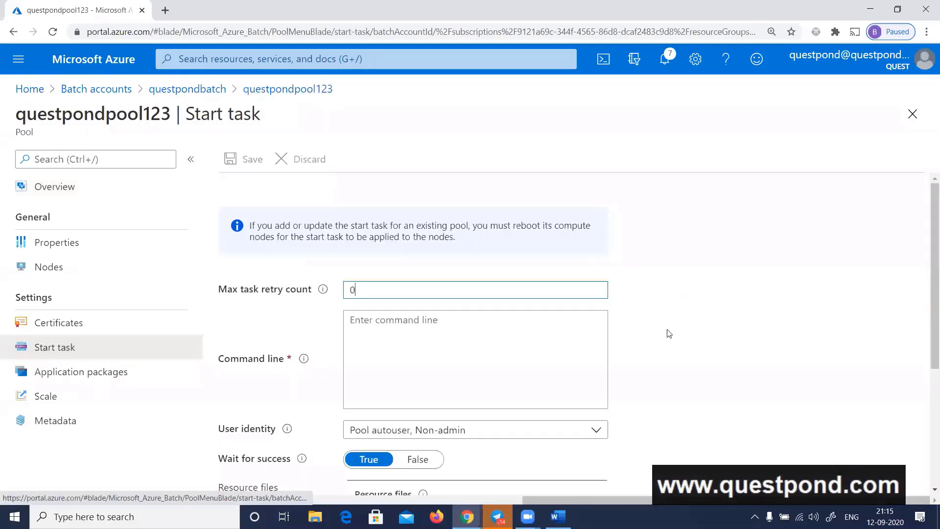
scroll(704, 325, "down", 3)
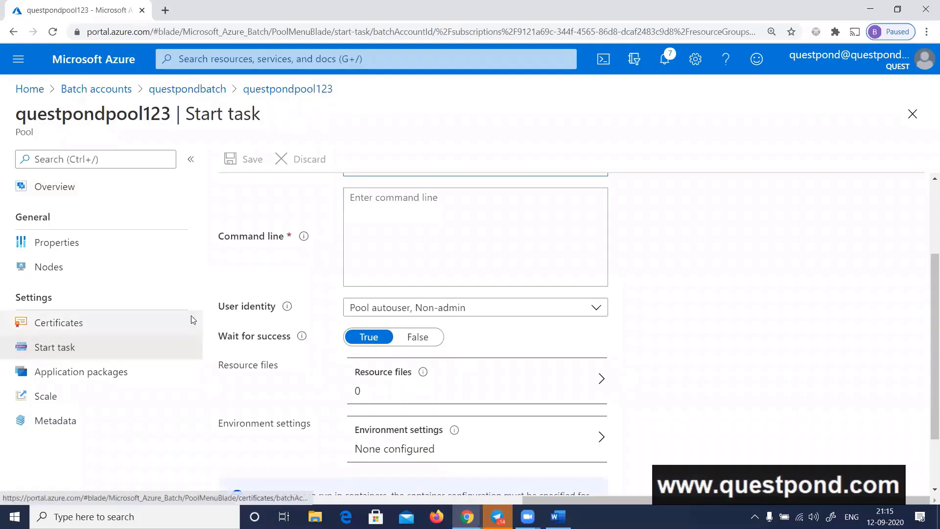
List the nodes of questpondpool123, inspect the first node's overview and close it
left_click(249, 90)
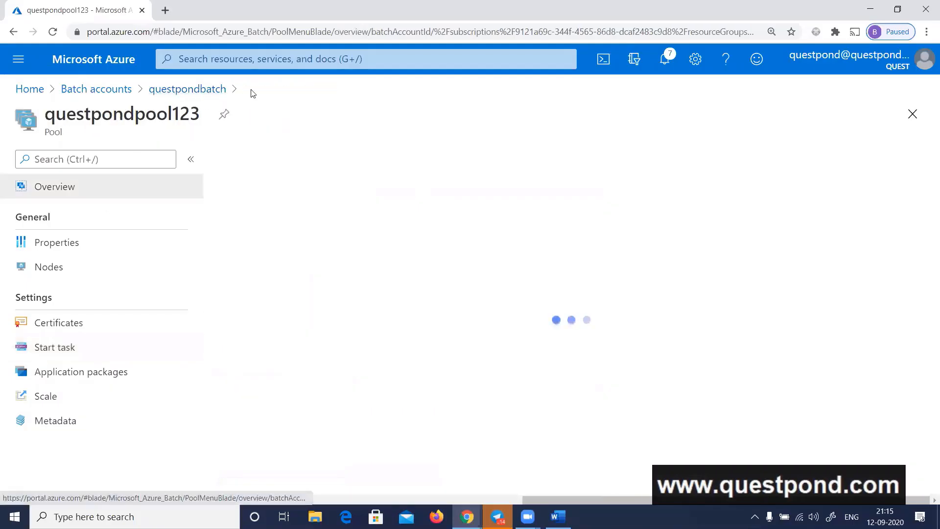
left_click(61, 270)
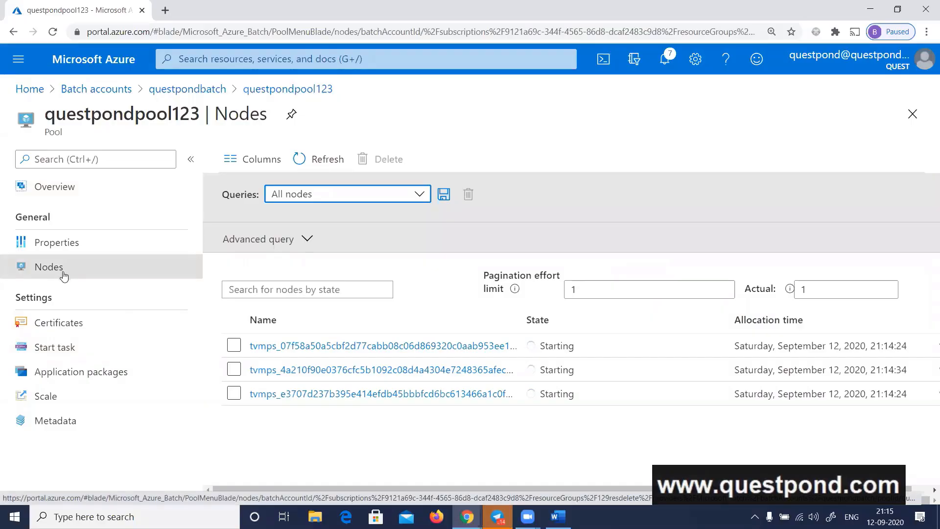
left_click(342, 351)
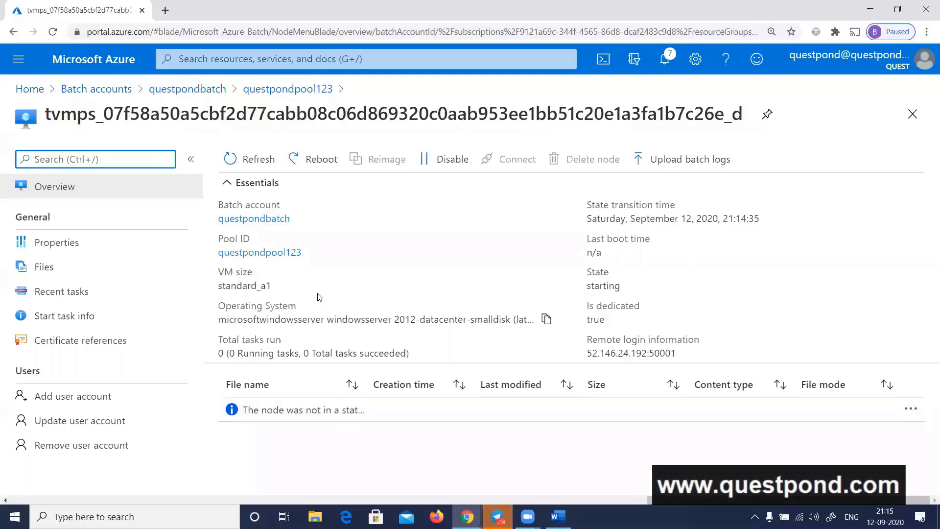
left_click(912, 114)
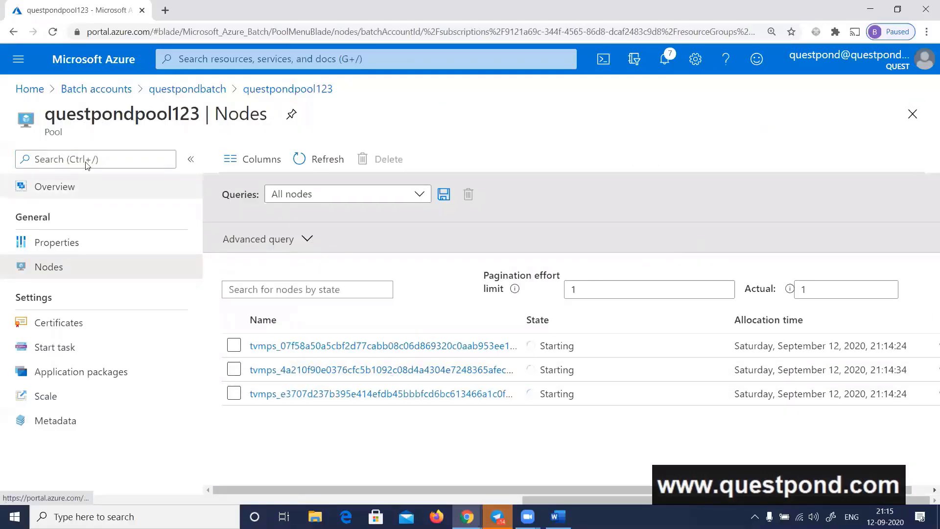
Reopen questpondpool123 from the questpondbatch pool list, check its nodes heat map and refresh the pool overview
left_click(214, 91)
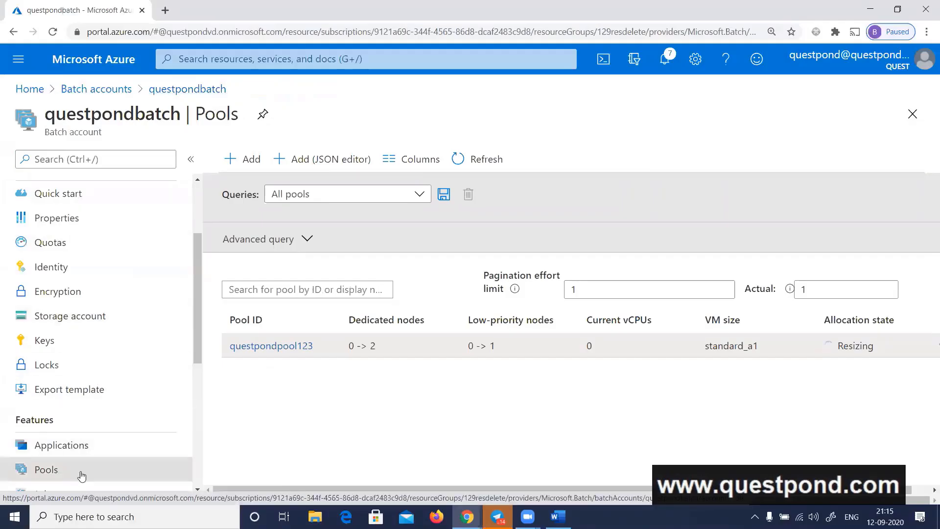
left_click(299, 346)
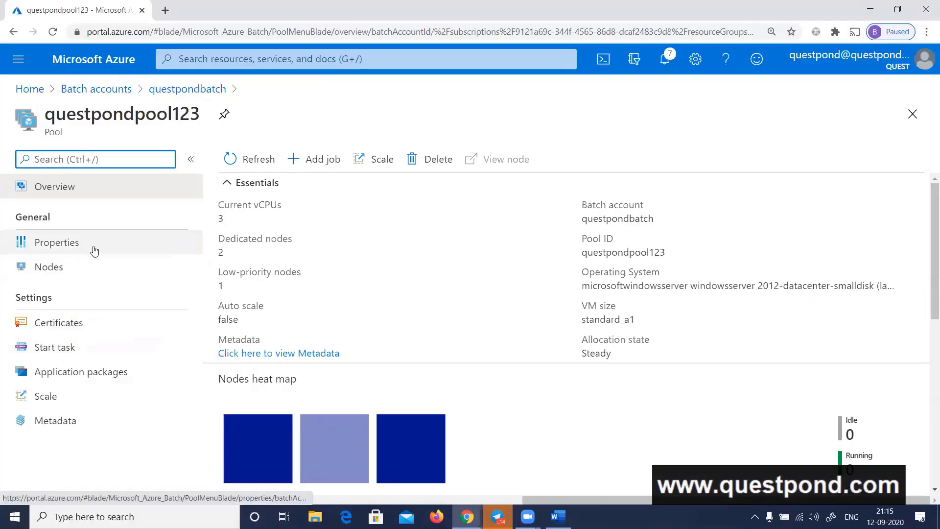
scroll(451, 273, "down", 4)
scroll(450, 273, "up", 3)
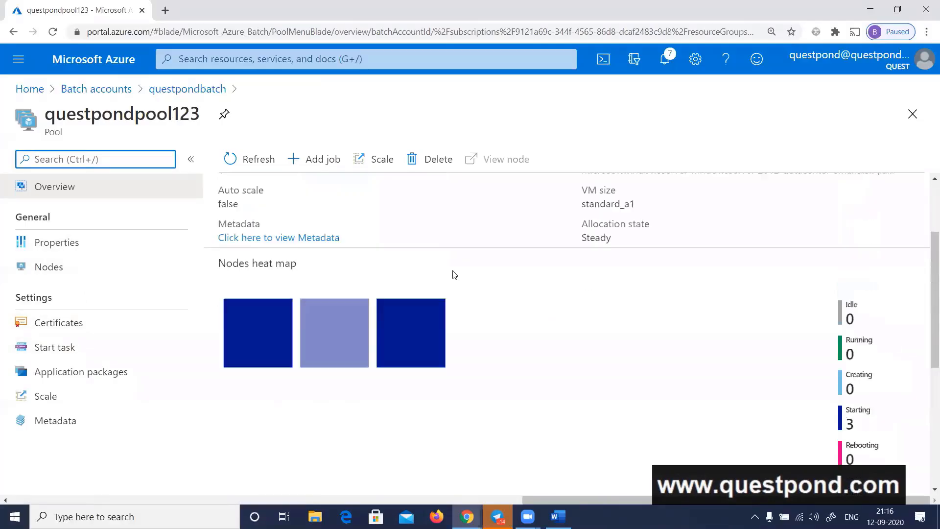
left_click(264, 162)
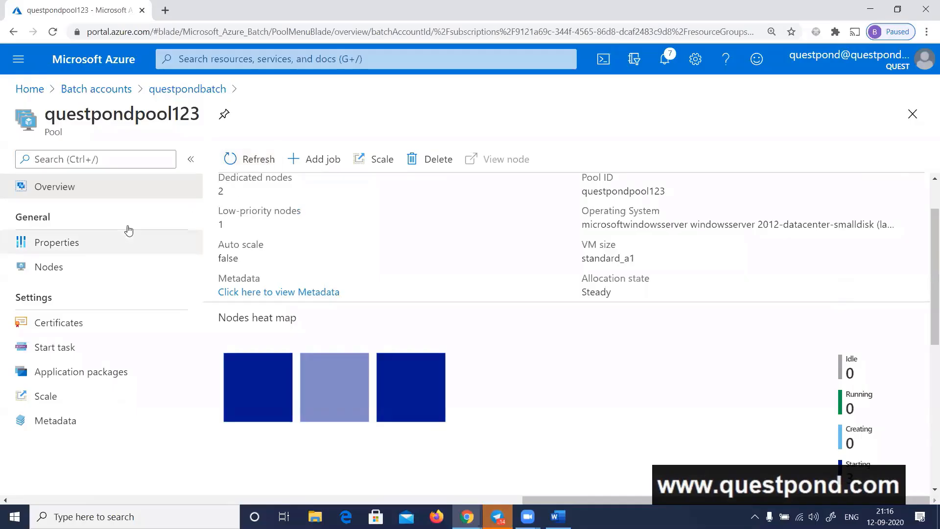
Go back to questpondbatch, open jobquestpond123 from its jobs and open taskquestpond123
left_click(188, 89)
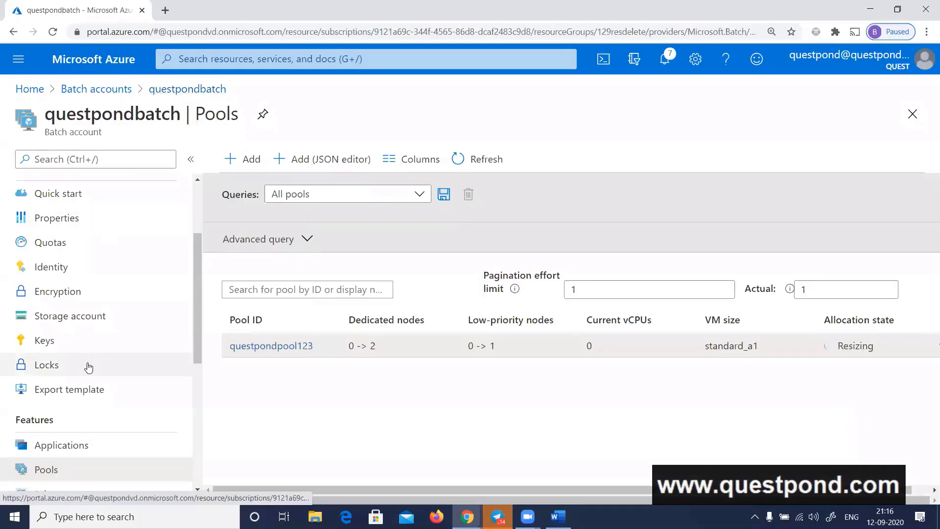
scroll(88, 366, "down", 2)
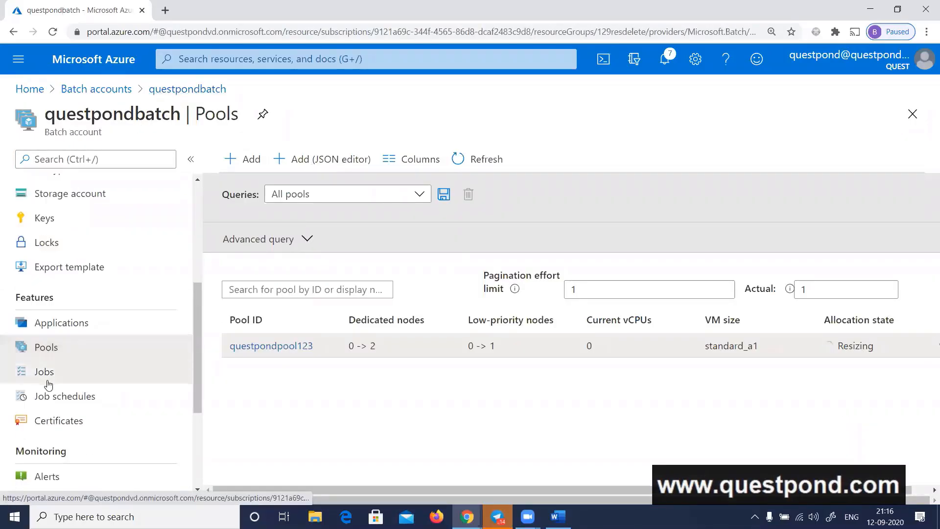
left_click(45, 374)
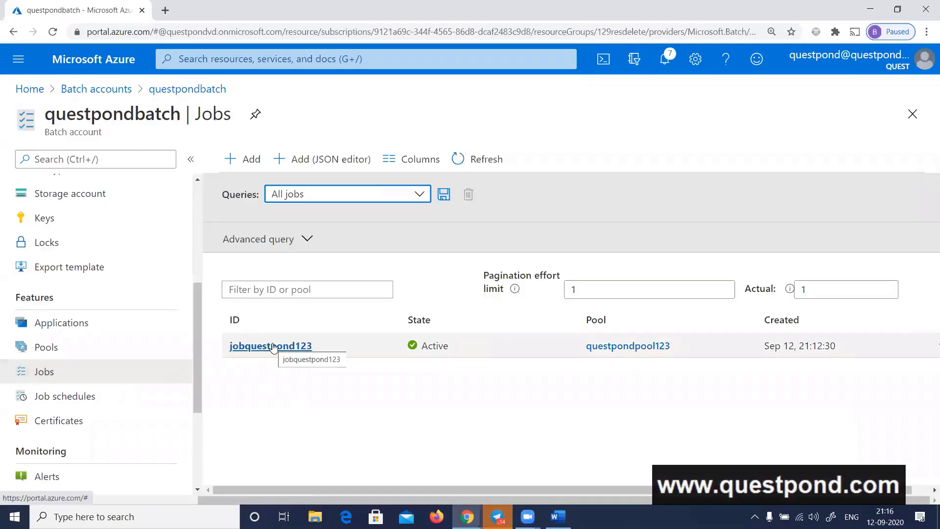
left_click(272, 345)
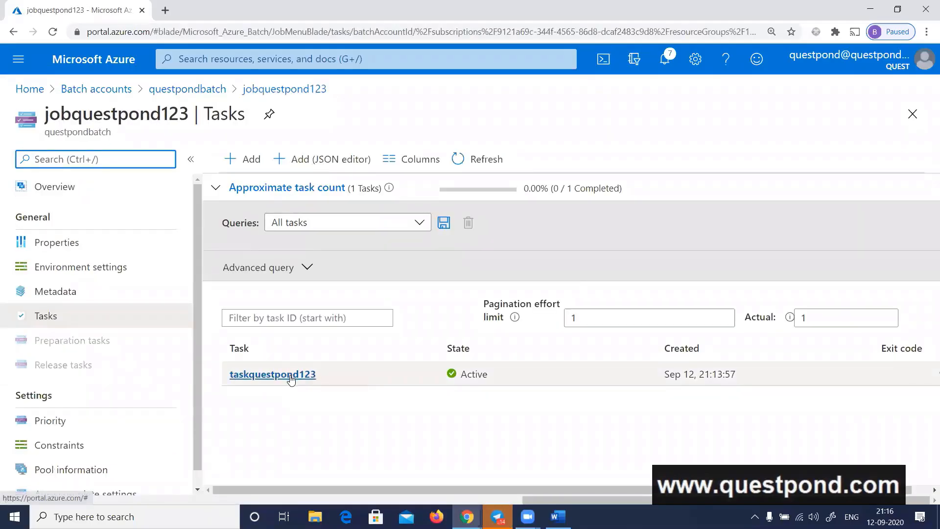
left_click(291, 376)
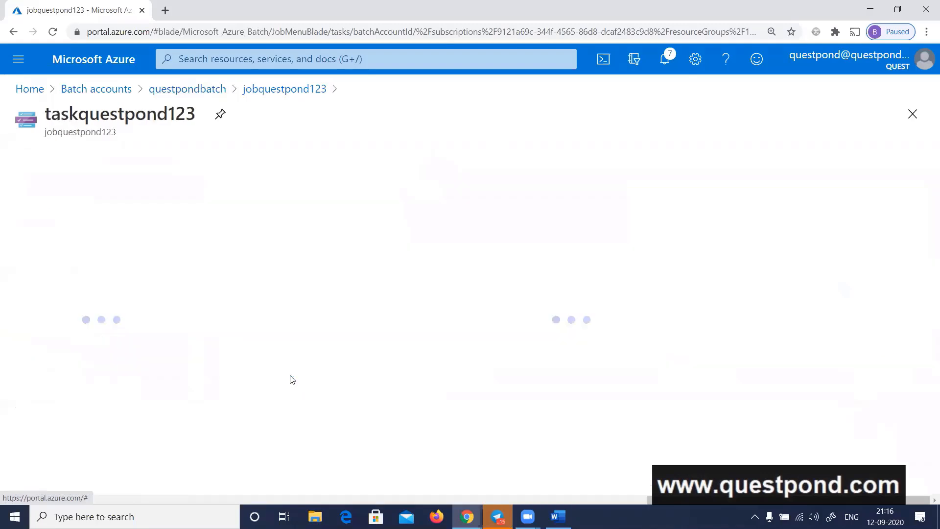
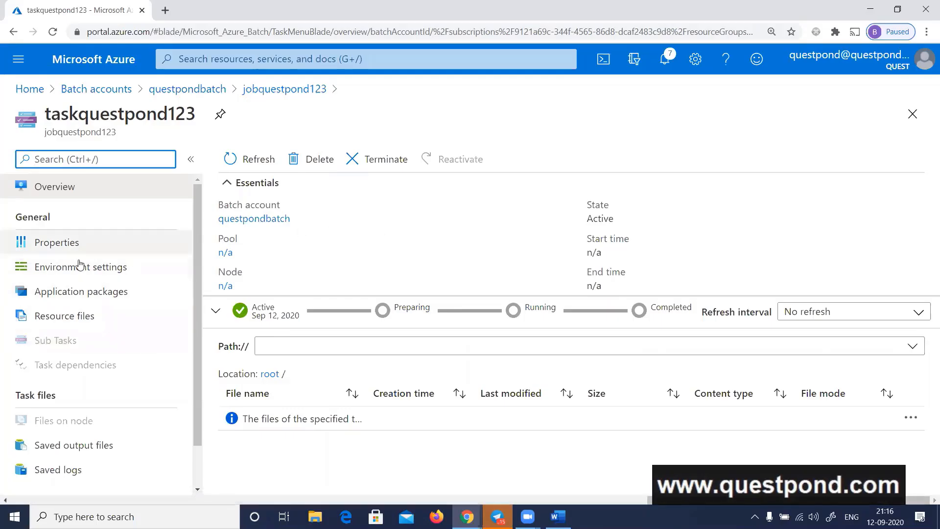
Examine the overview of taskquestpond123 and its general properties and execution info
left_click(66, 190)
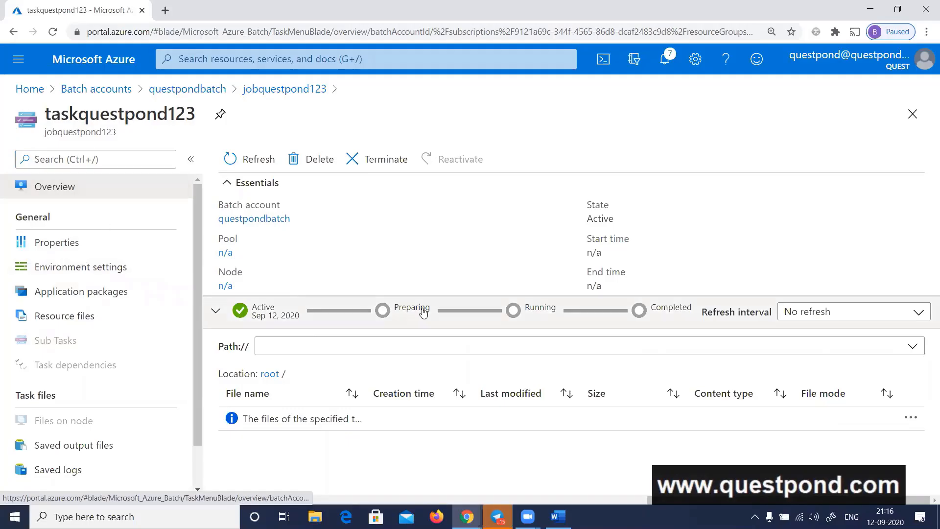
scroll(109, 392, "down", 1)
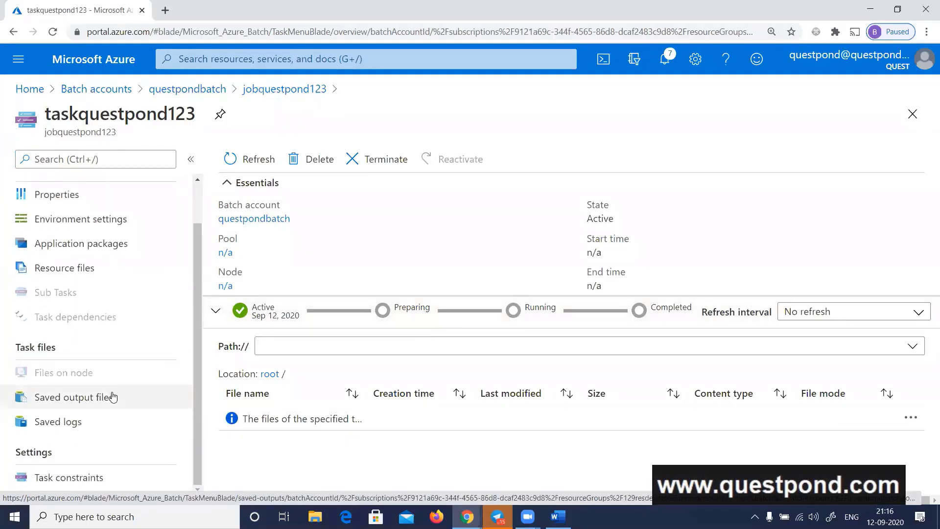
scroll(106, 392, "up", 1)
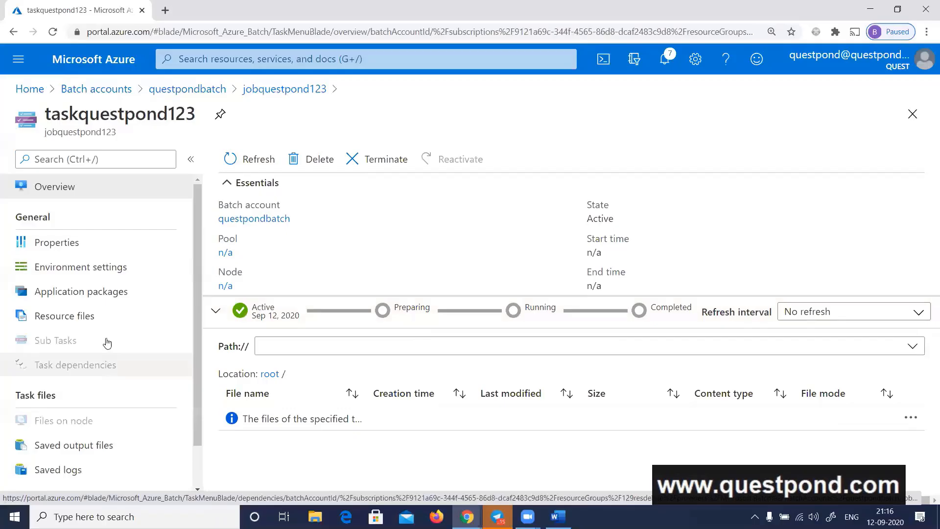
left_click(74, 242)
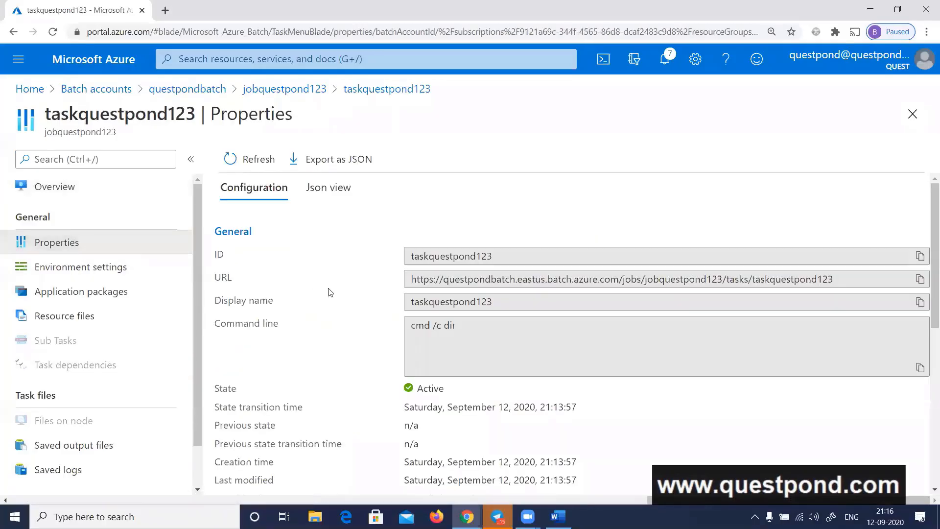
scroll(335, 303, "down", 1)
scroll(339, 313, "down", 2)
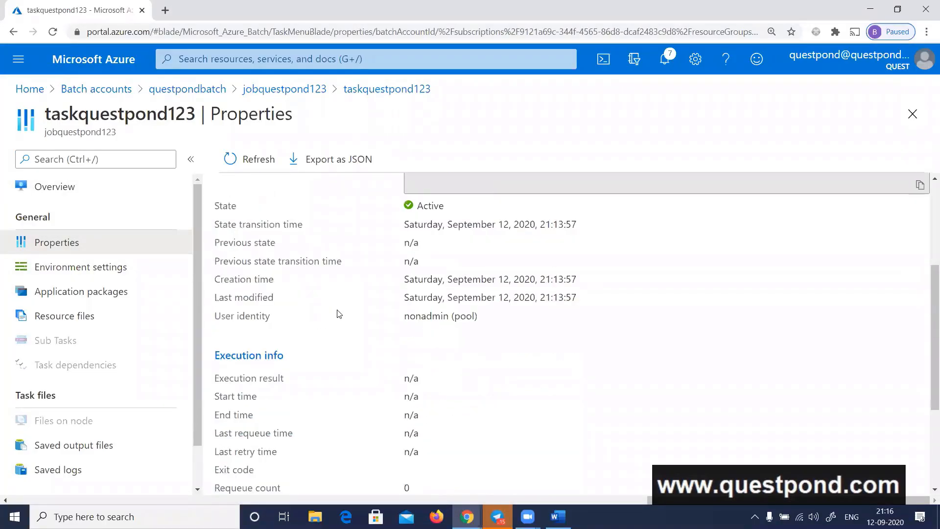
scroll(338, 314, "down", 1)
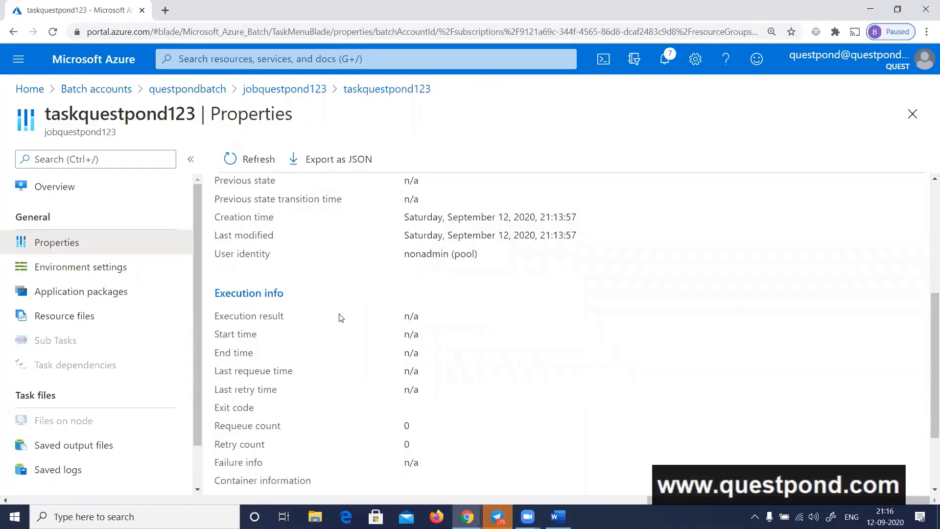
scroll(342, 321, "up", 2)
Check the environment settings of taskquestpond123 and expand the status details in its overview
left_click(90, 269)
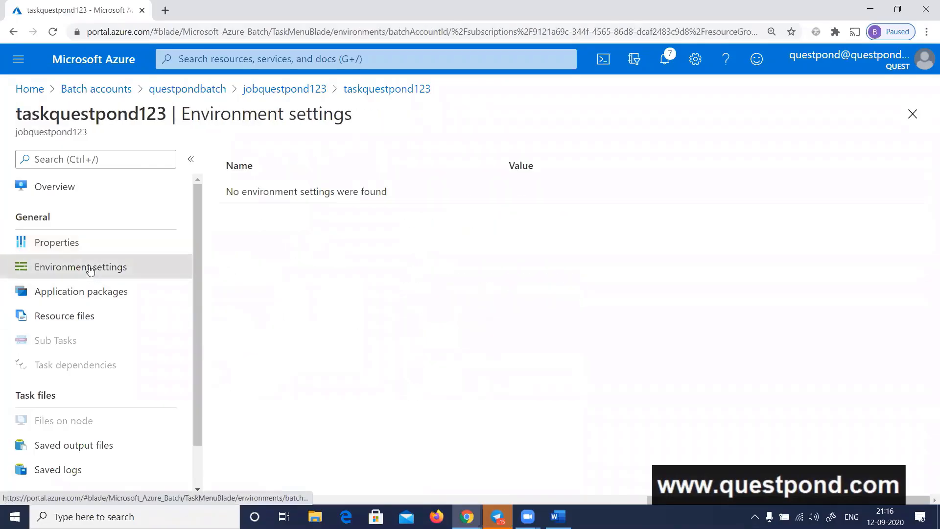
left_click(69, 243)
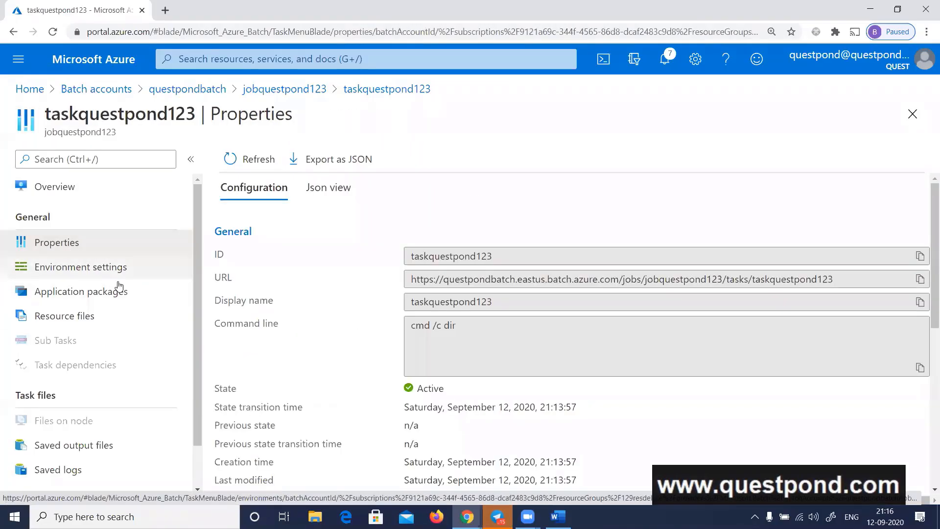
left_click(63, 191)
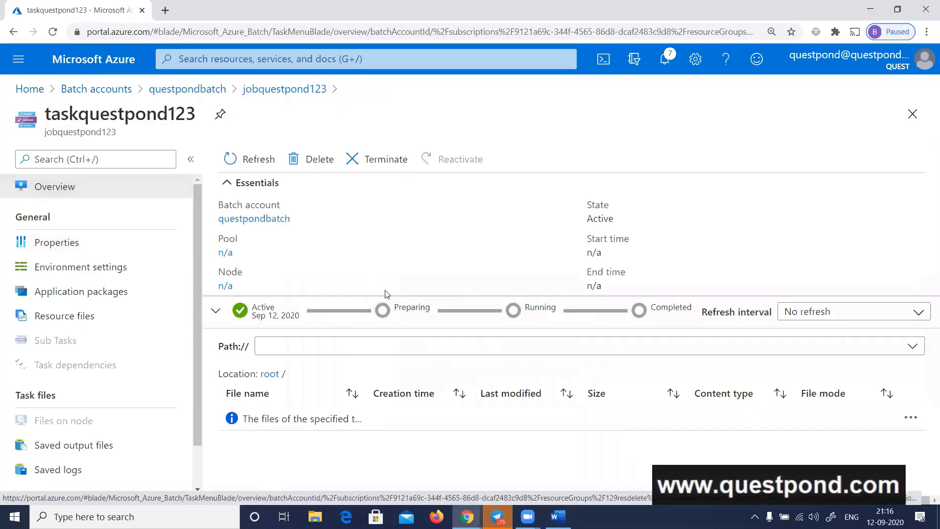
left_click(281, 321)
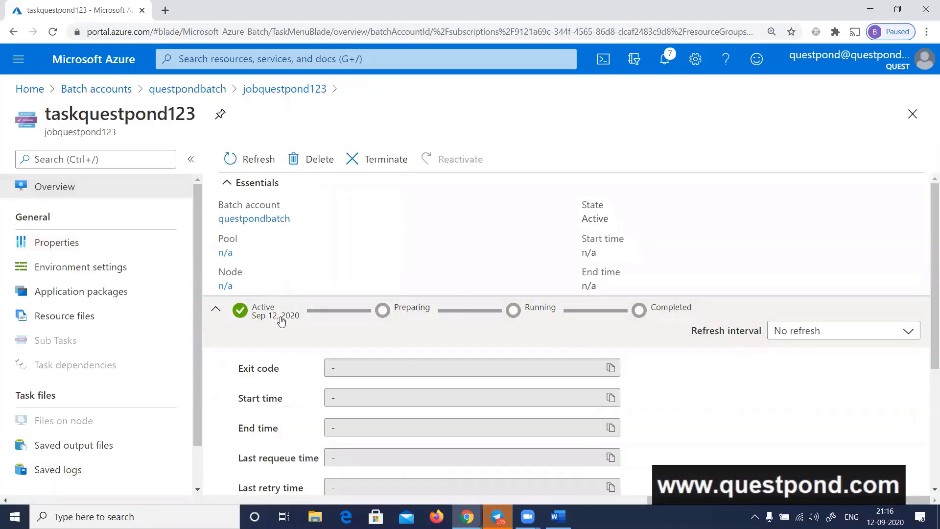
left_click(612, 398)
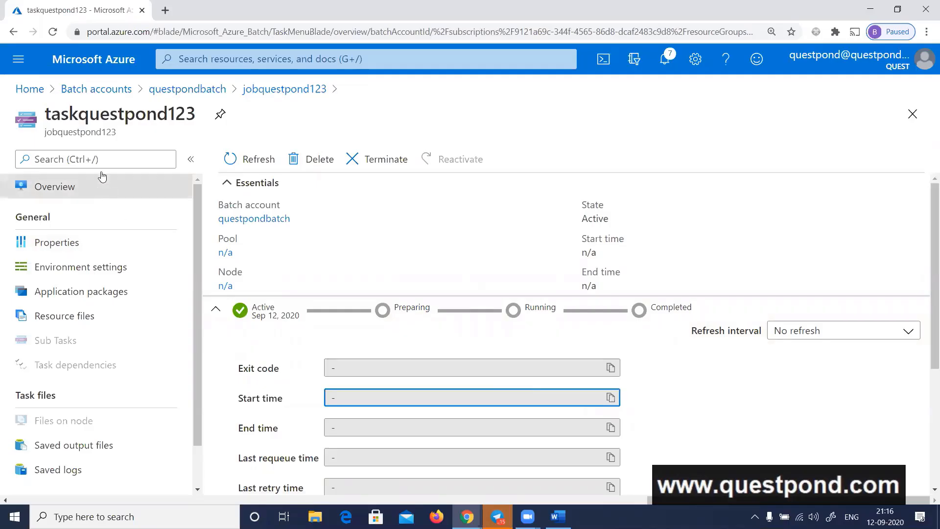
Delete taskquestpond123 from jobquestpond123 and confirm the deletion
left_click(315, 162)
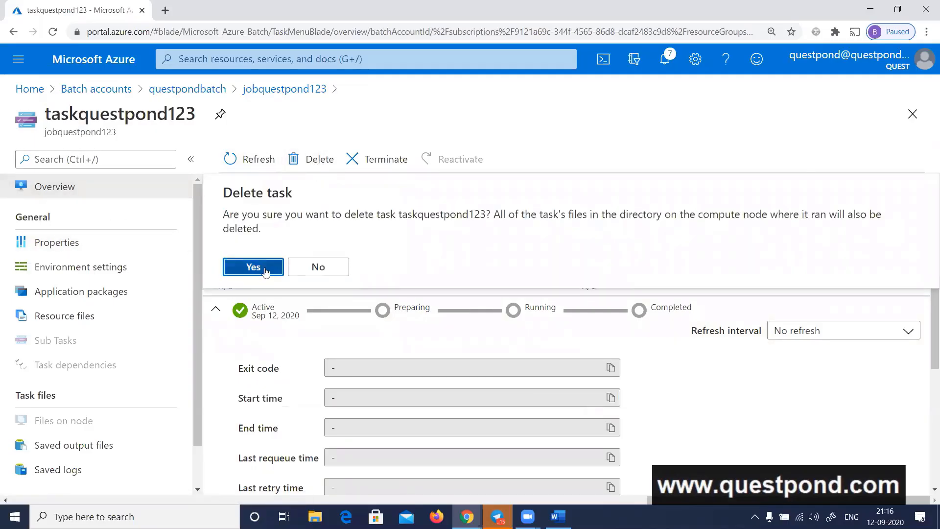
left_click(262, 269)
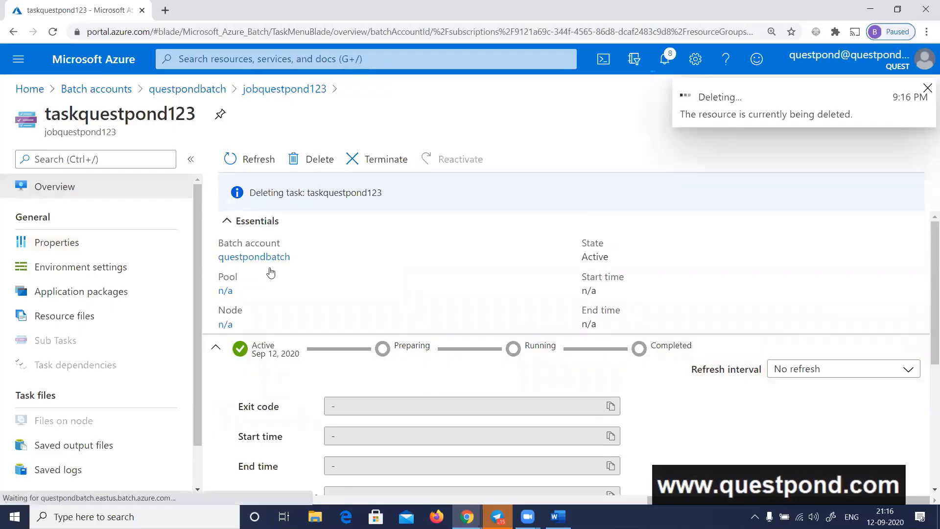
Start a new task in jobquestpond123 with task123 as both its task ID and display name
left_click(255, 160)
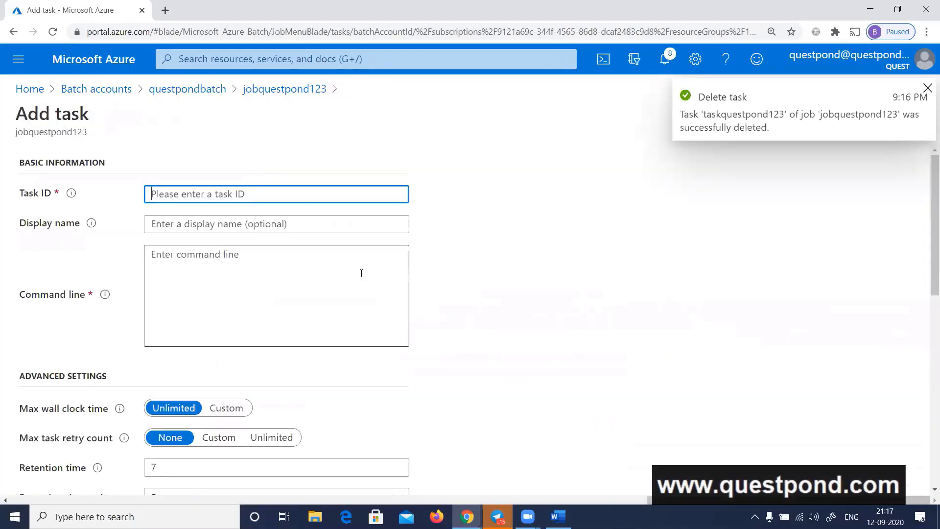
type("tas")
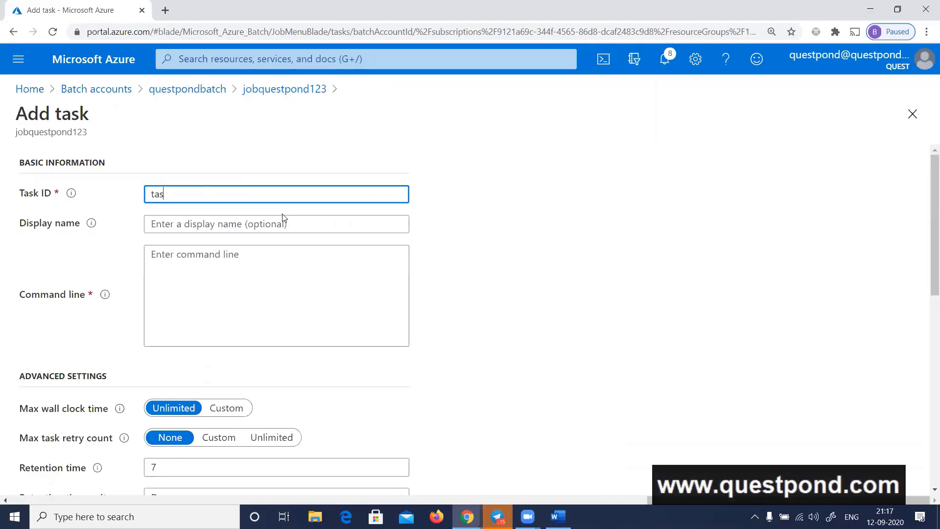
type("k123")
key("Tab")
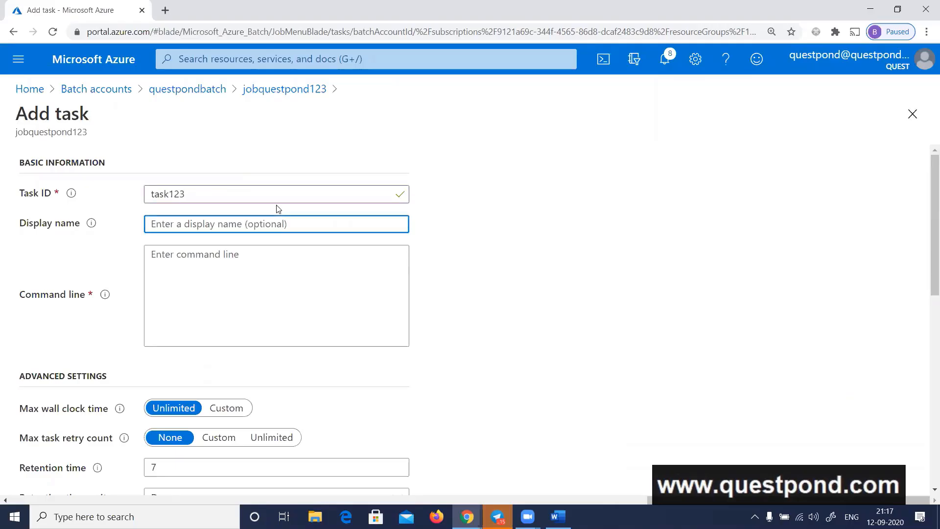
type("task123")
key("Tab")
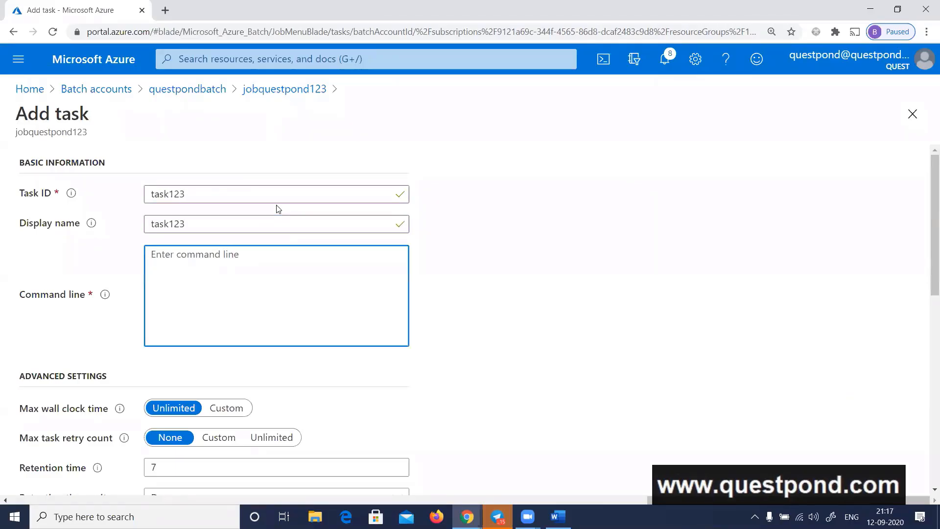
Set the new task's command line to "cmd /c dir", copying "cmd /c" from the Portal quickstart
type("-")
key("BackSpace")
key("alt+Tab")
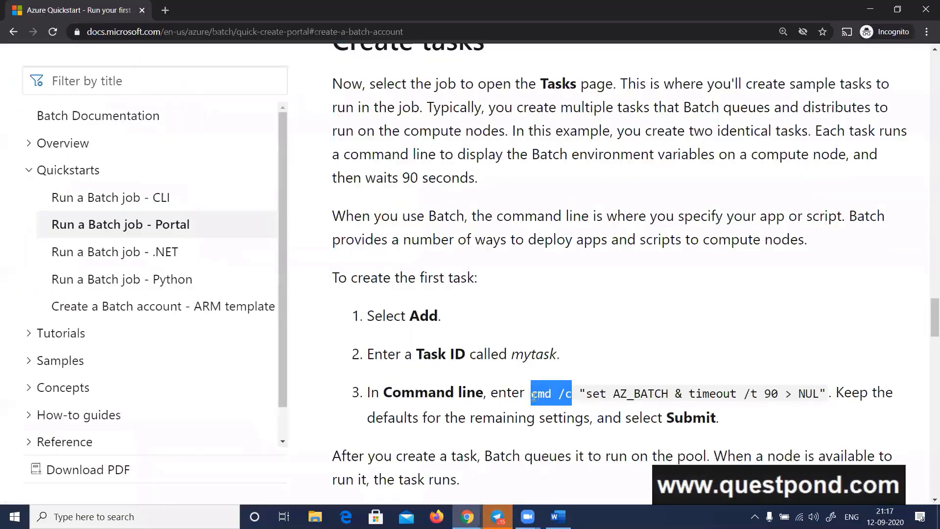
left_click_drag(534, 396, 569, 397)
key("ctrl+c")
key("alt+Tab")
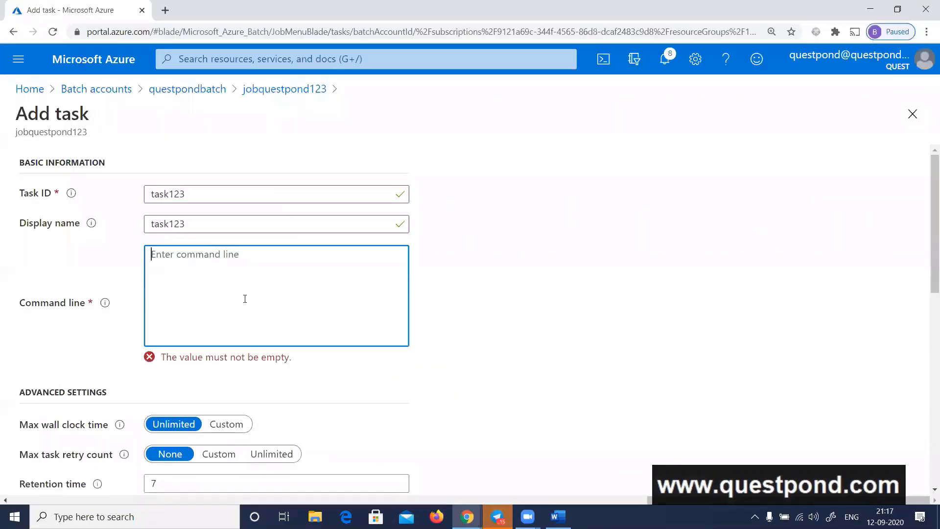
key("ctrl+v")
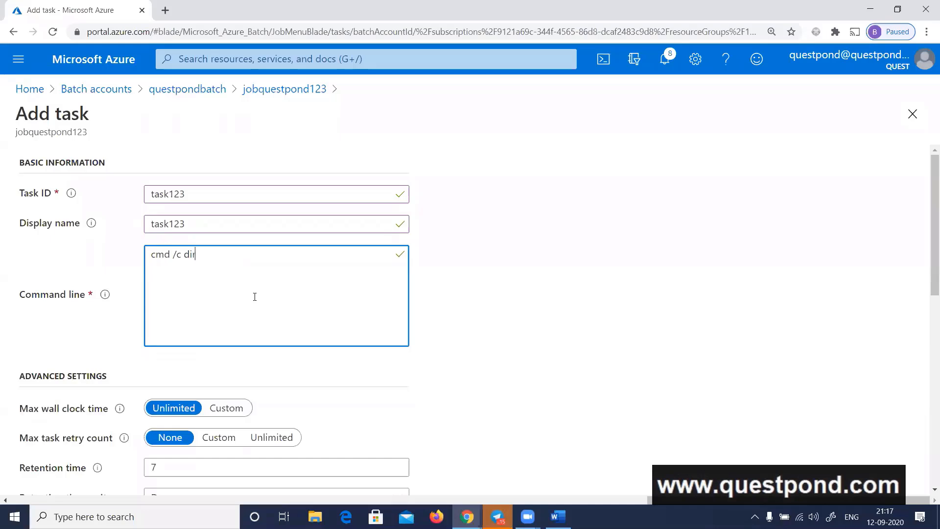
Try the Custom options for max task retry count and max wall clock time, restoring None and Unlimited
scroll(303, 277, "down", 3)
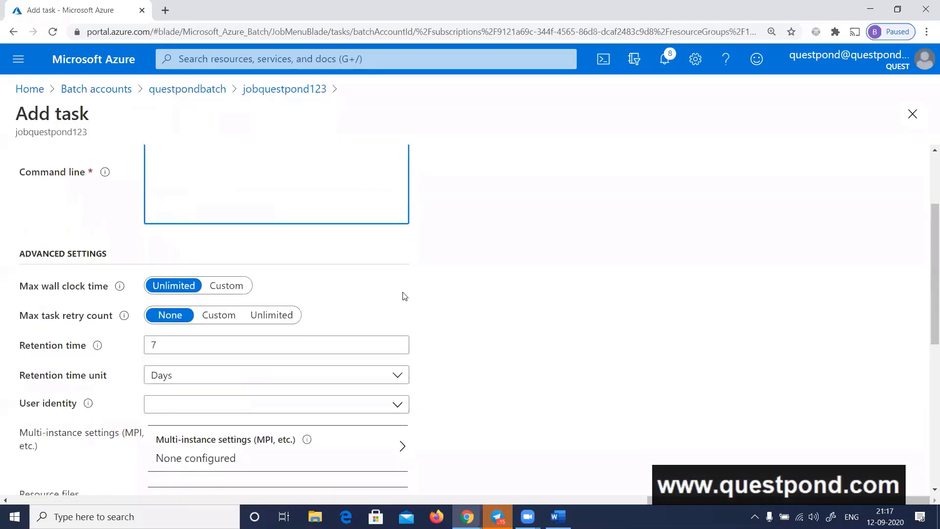
scroll(404, 296, "down", 4)
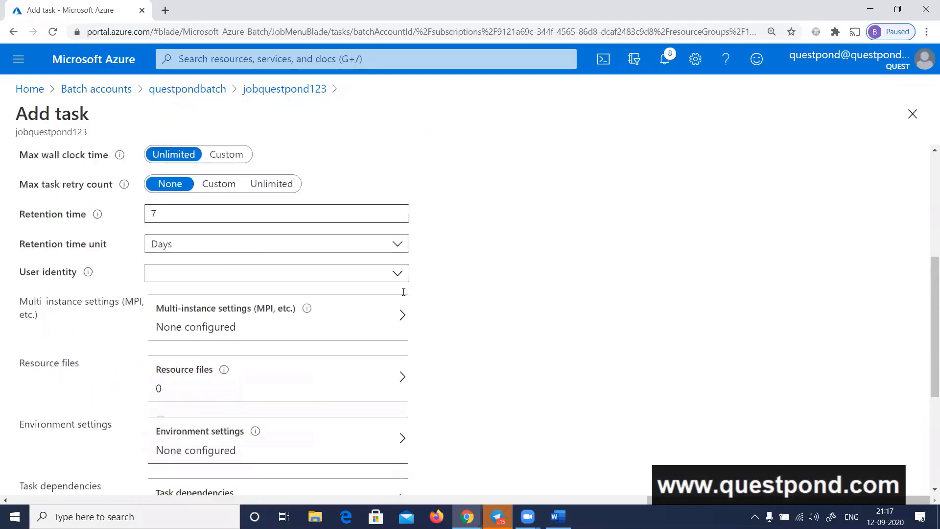
scroll(404, 295, "down", 3)
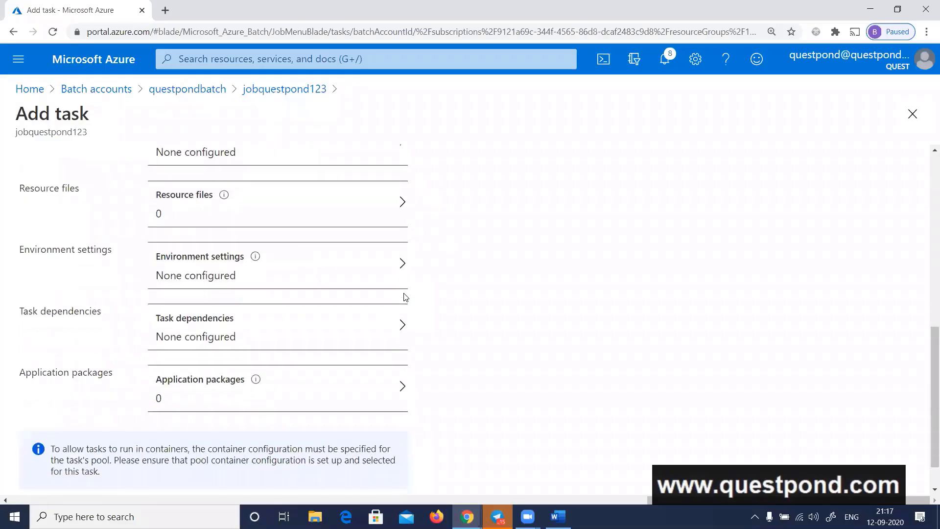
scroll(405, 296, "up", 4)
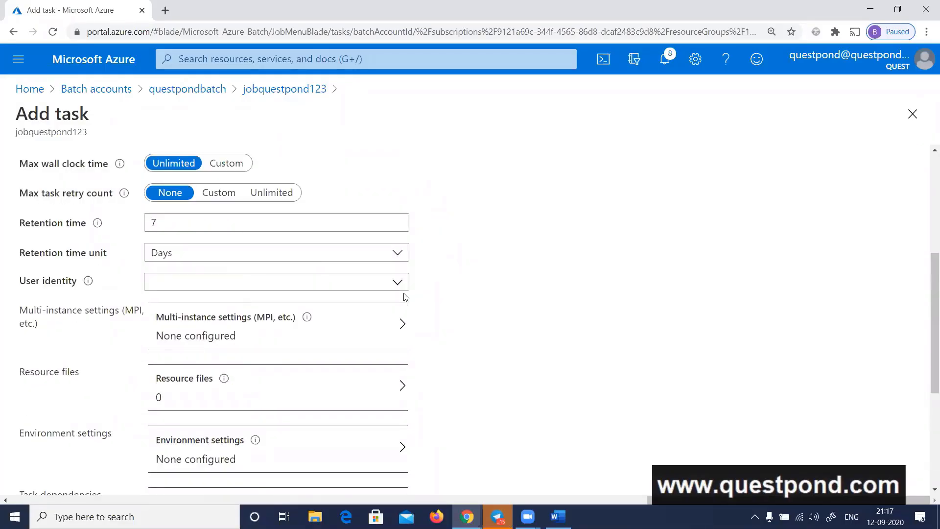
scroll(405, 296, "up", 1)
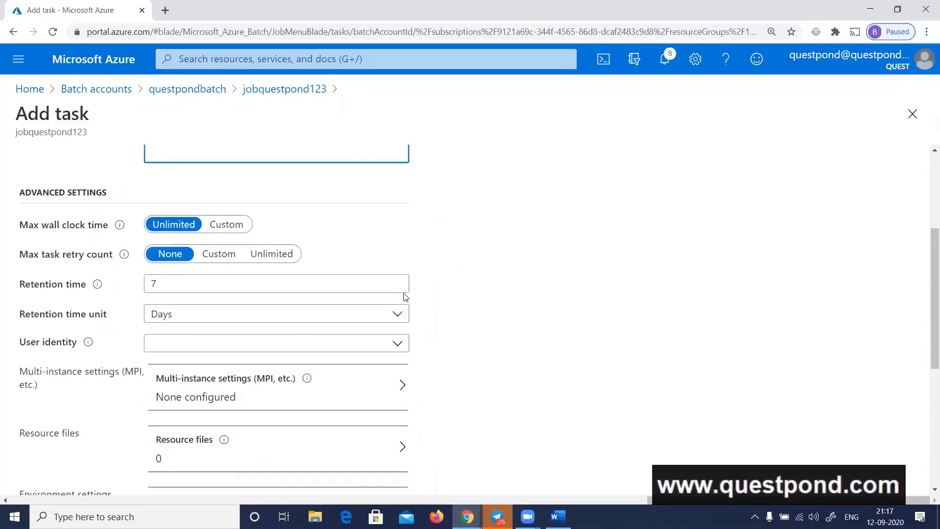
scroll(404, 296, "up", 1)
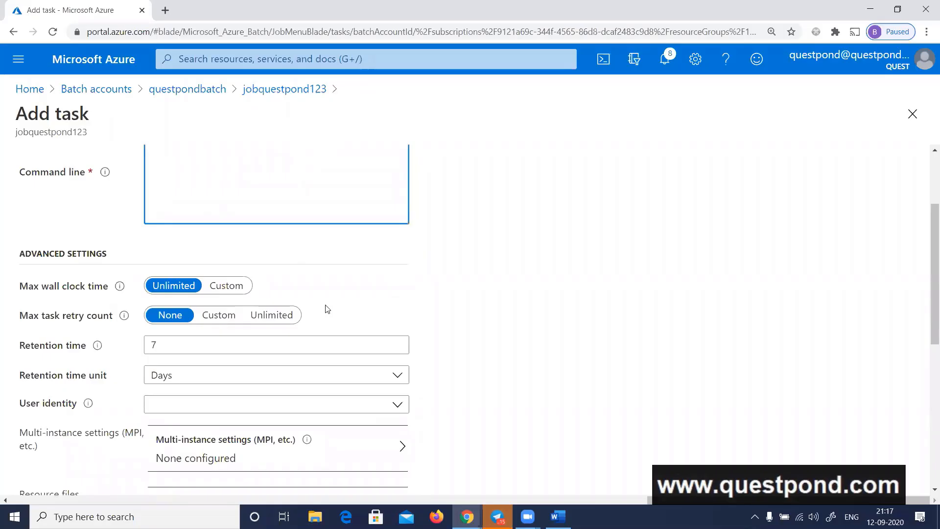
left_click(220, 322)
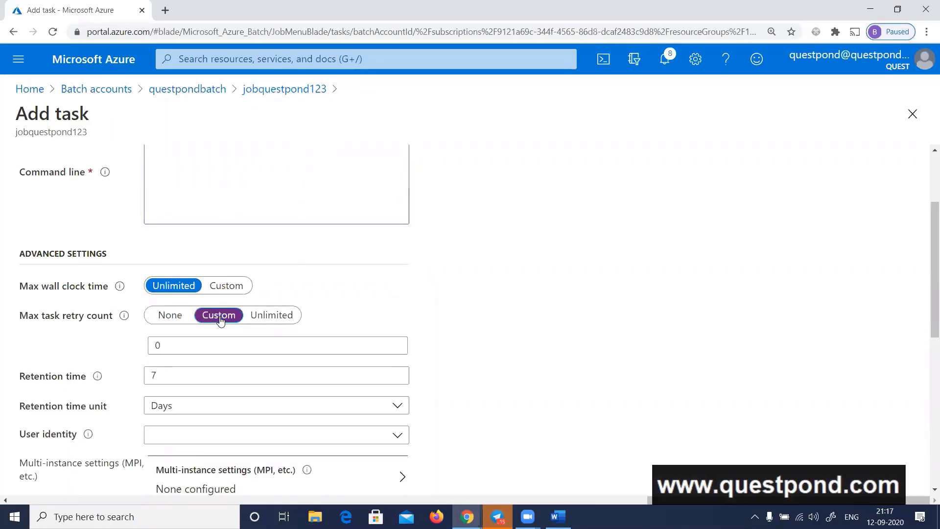
scroll(351, 324, "up", 1)
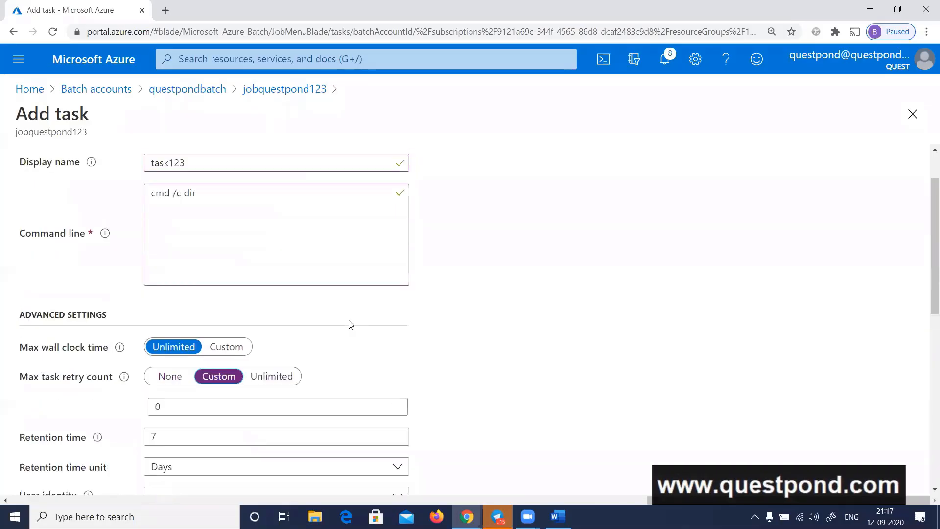
left_click(182, 376)
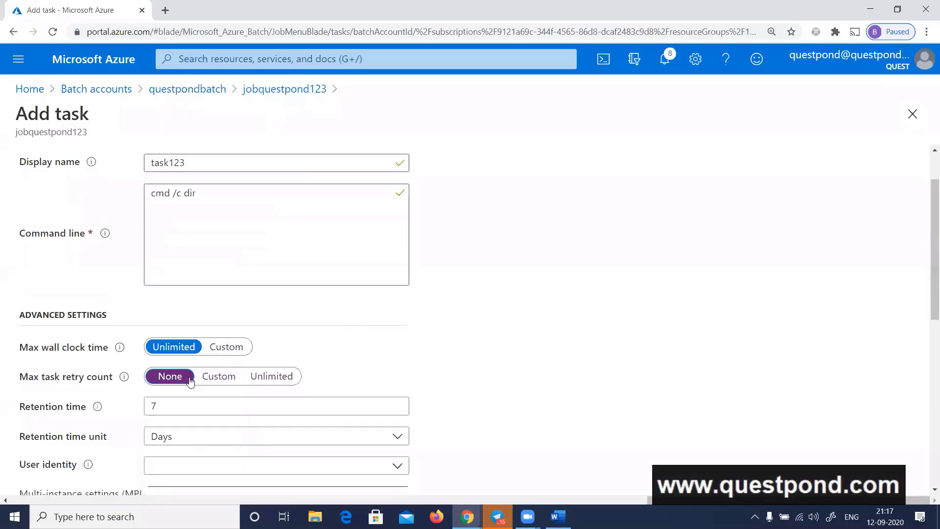
left_click(241, 351)
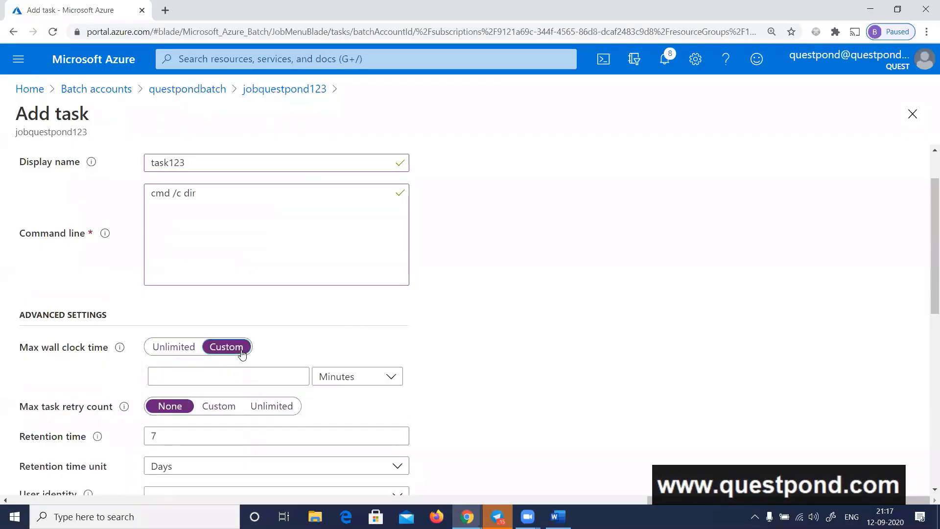
left_click(176, 351)
mouse_move(124, 351)
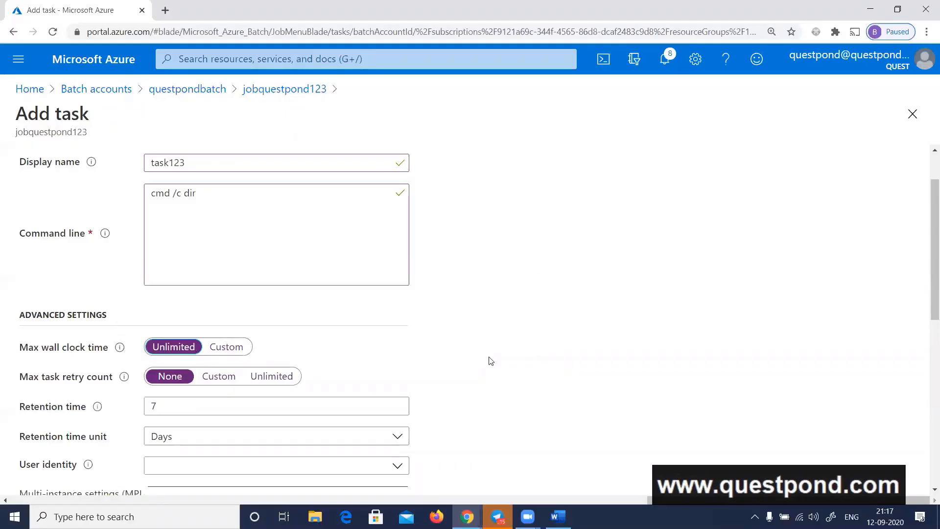
Check the remaining task settings against the Create tasks section of the Azure Batch Portal quickstart
scroll(558, 355, "down", 6)
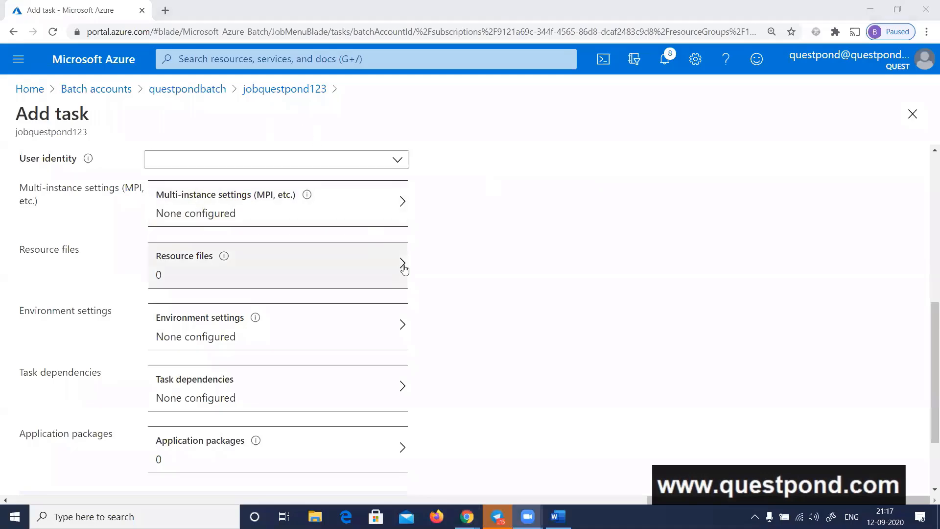
key("alt+Tab")
key("Tab")
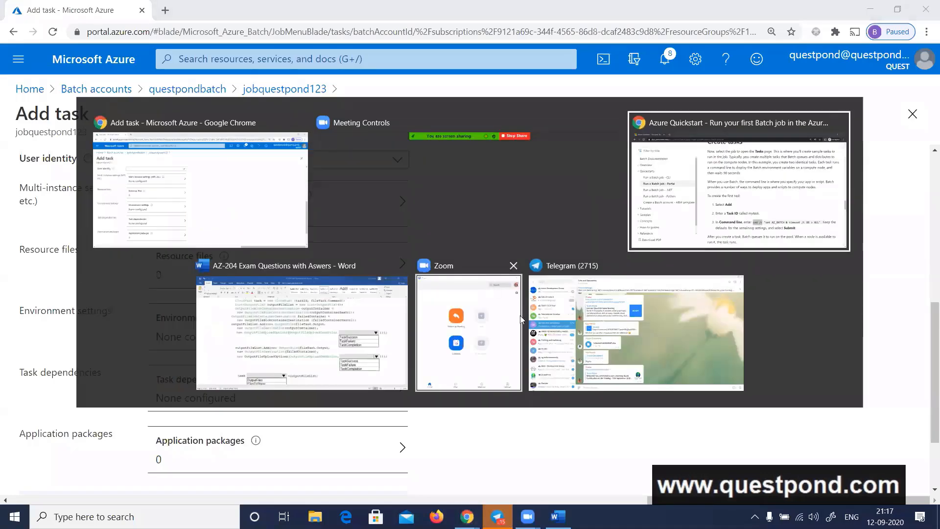
scroll(585, 337, "down", 1)
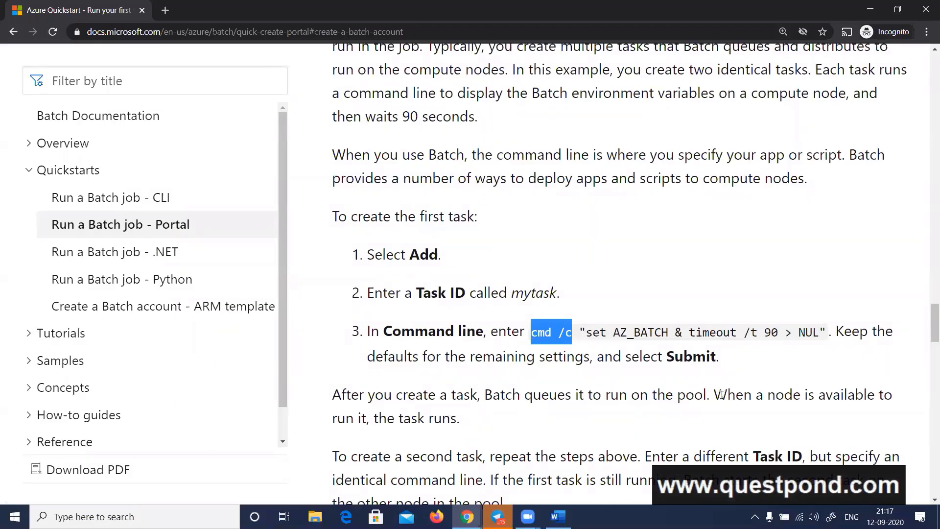
scroll(721, 395, "down", 1)
scroll(593, 331, "up", 2)
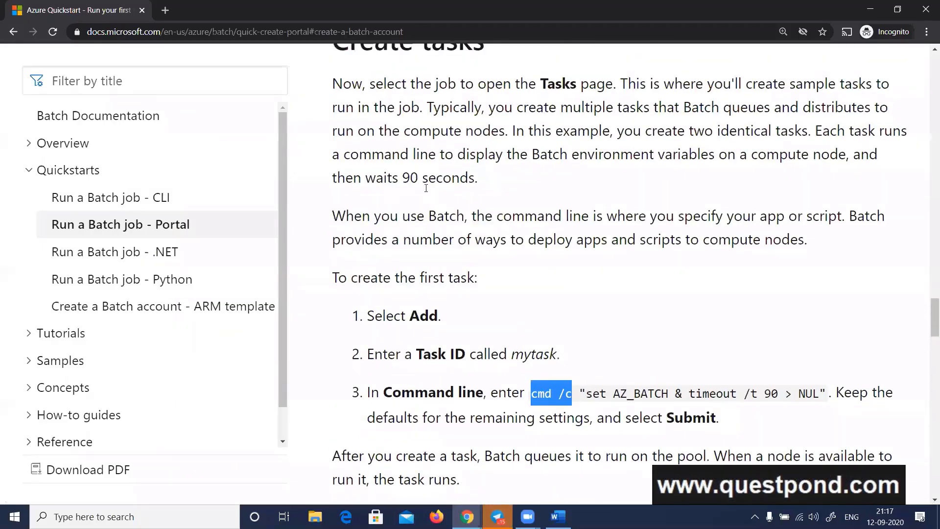
Review the quickstart's notes on how Batch queues and runs tasks, and submit task123 to jobquestpond123 with its remaining default settings
left_click_drag(401, 178, 456, 179)
scroll(524, 294, "down", 3)
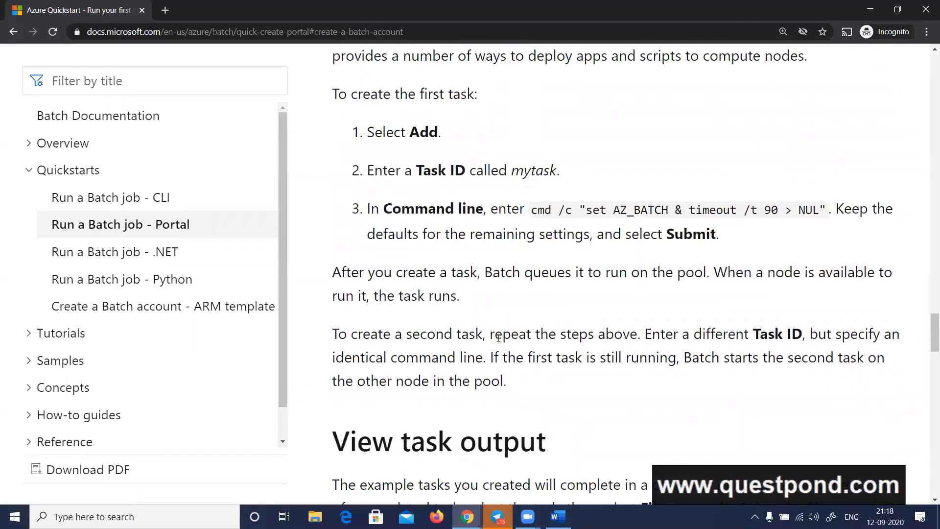
left_click_drag(527, 275, 684, 280)
left_click_drag(345, 295, 420, 299)
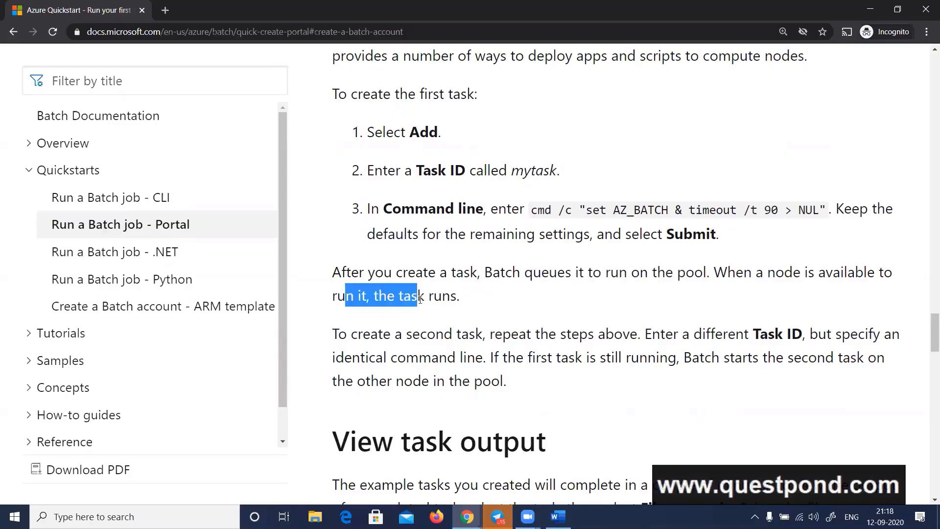
key("alt+Tab")
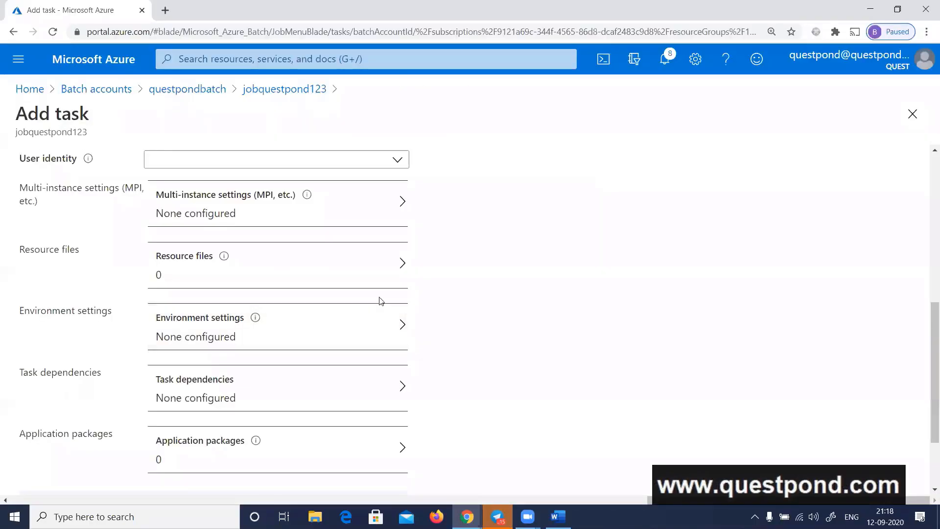
scroll(442, 278, "up", 7)
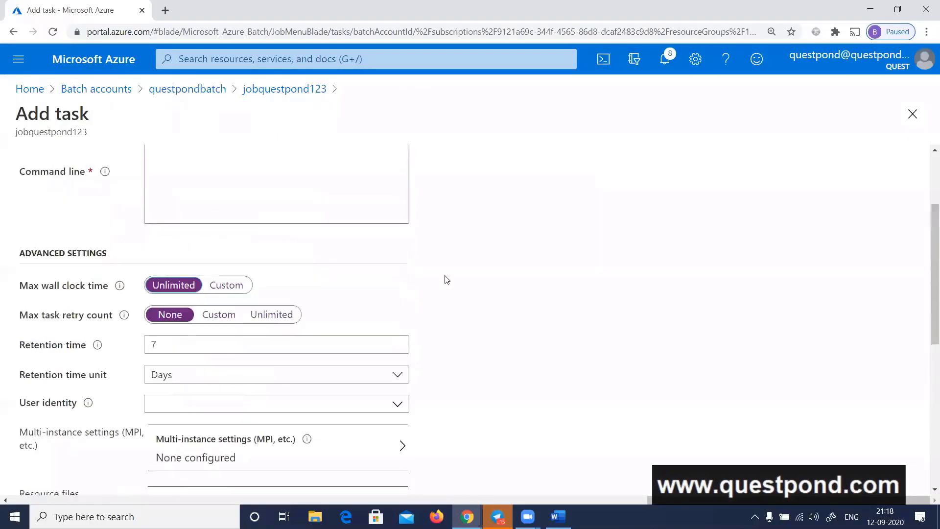
scroll(446, 284, "down", 6)
scroll(449, 288, "down", 3)
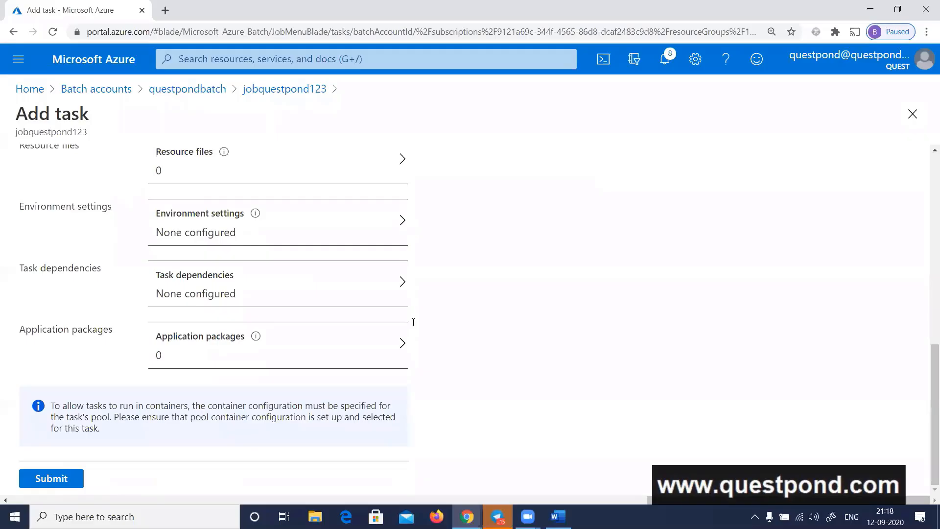
left_click(52, 480)
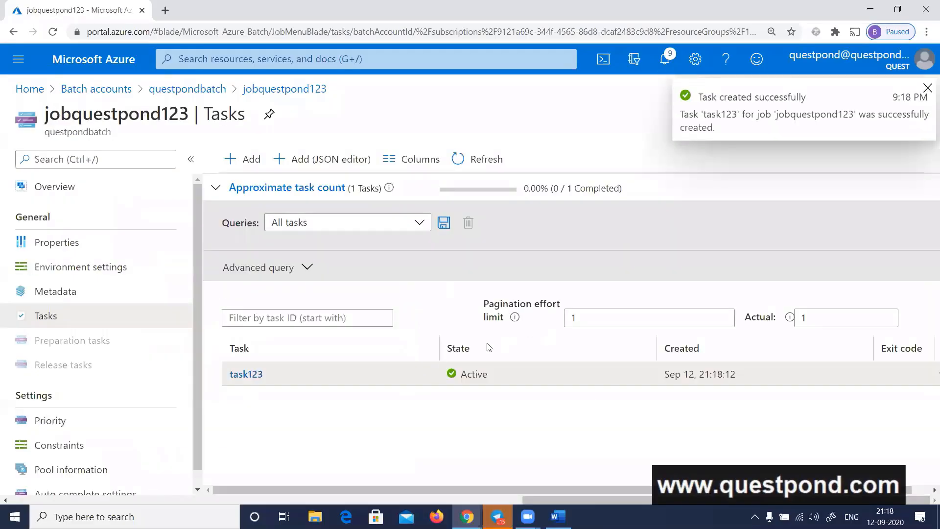
View the nodes of questpondpool123 in the questpondbatch account and refresh the list to check their states
left_click(187, 89)
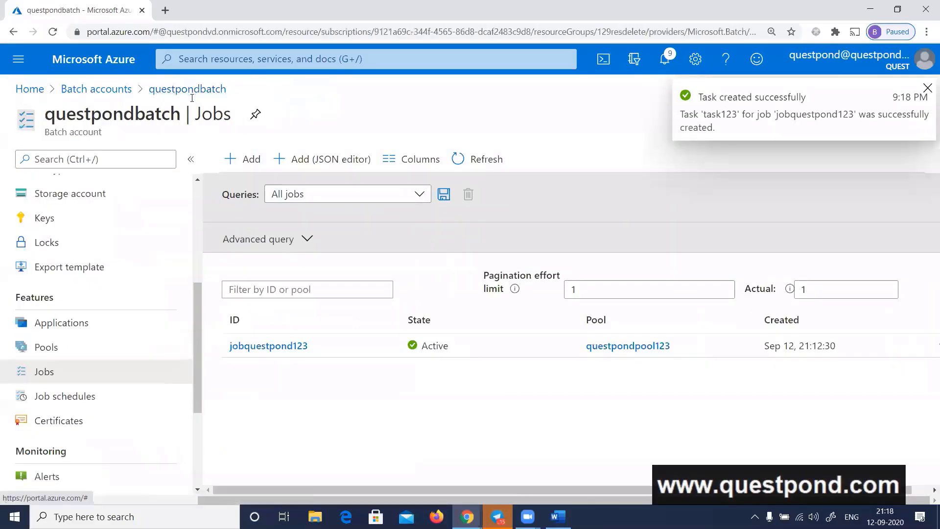
scroll(96, 348, "down", 2)
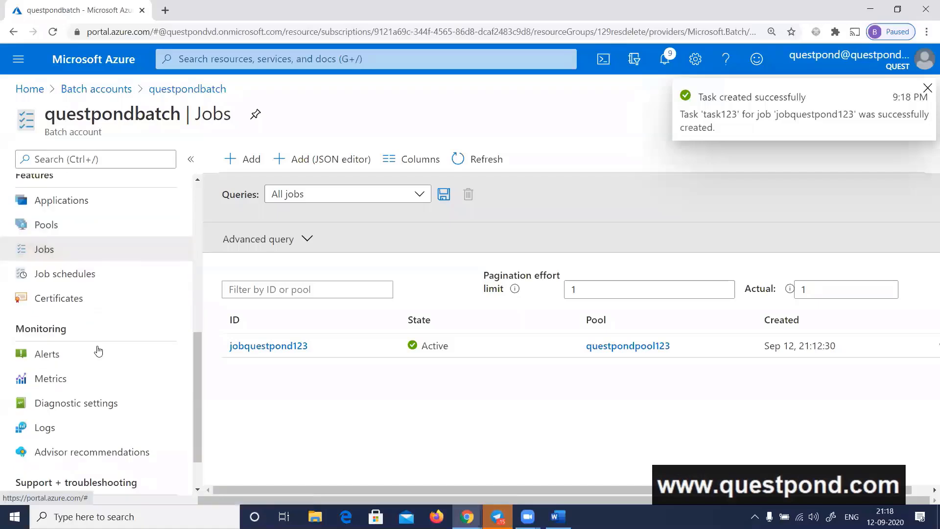
scroll(96, 351, "up", 1)
left_click(63, 290)
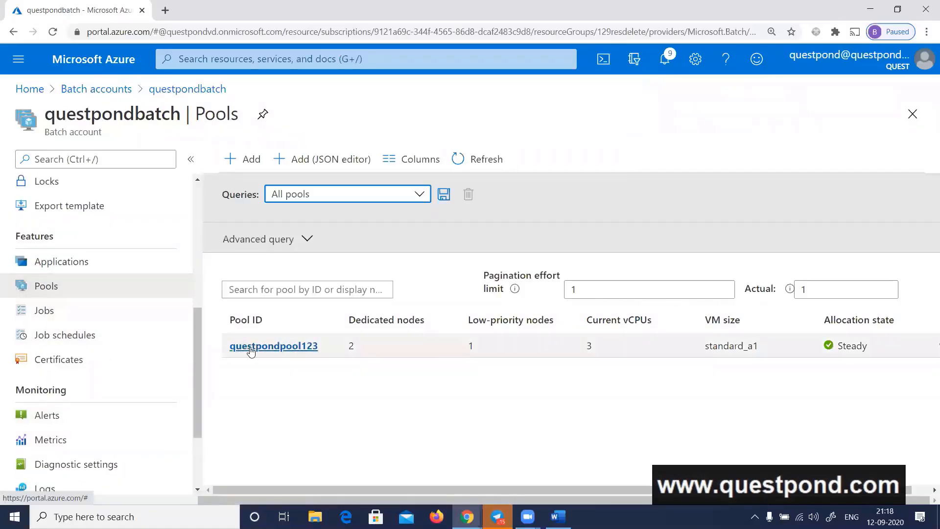
left_click(250, 347)
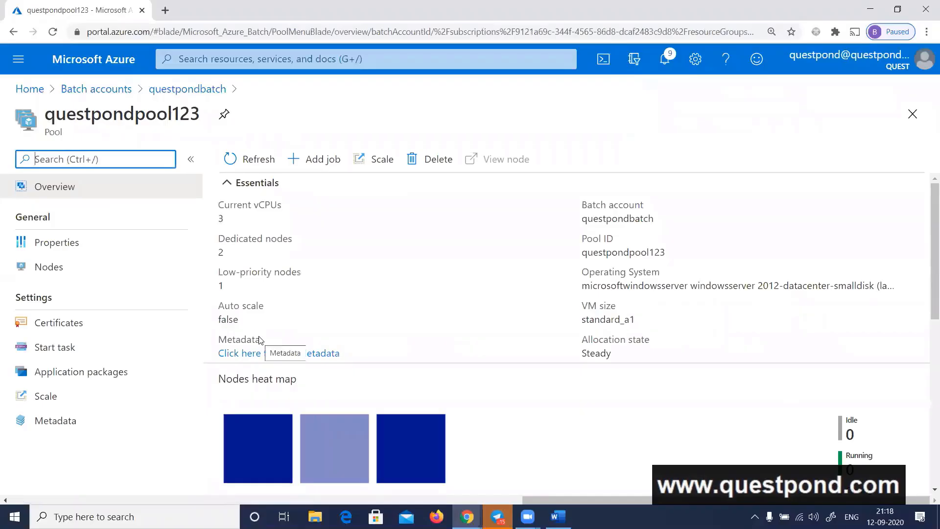
left_click(42, 266)
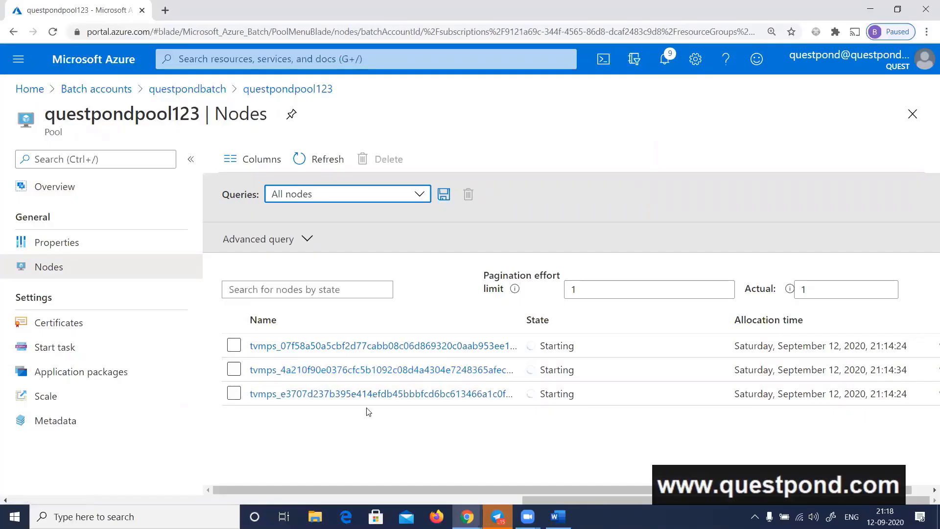
left_click(327, 166)
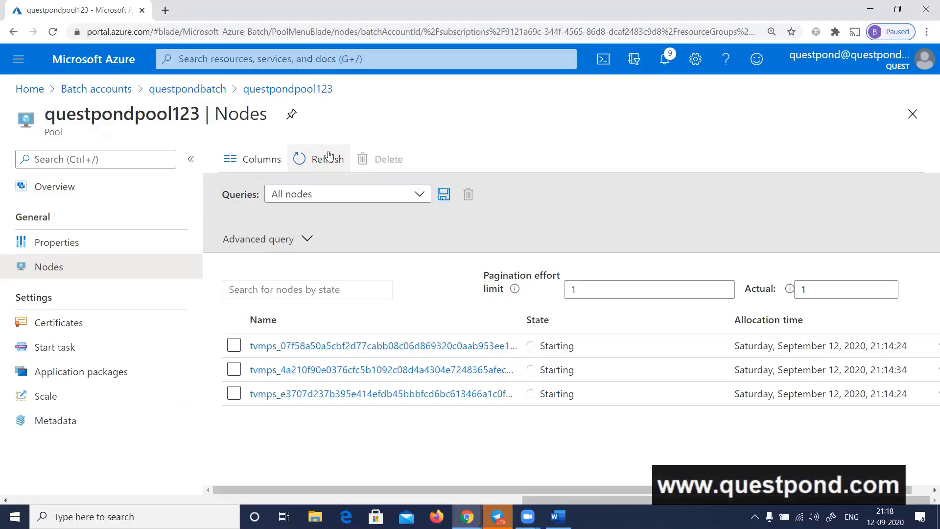
left_click(325, 161)
left_click(326, 168)
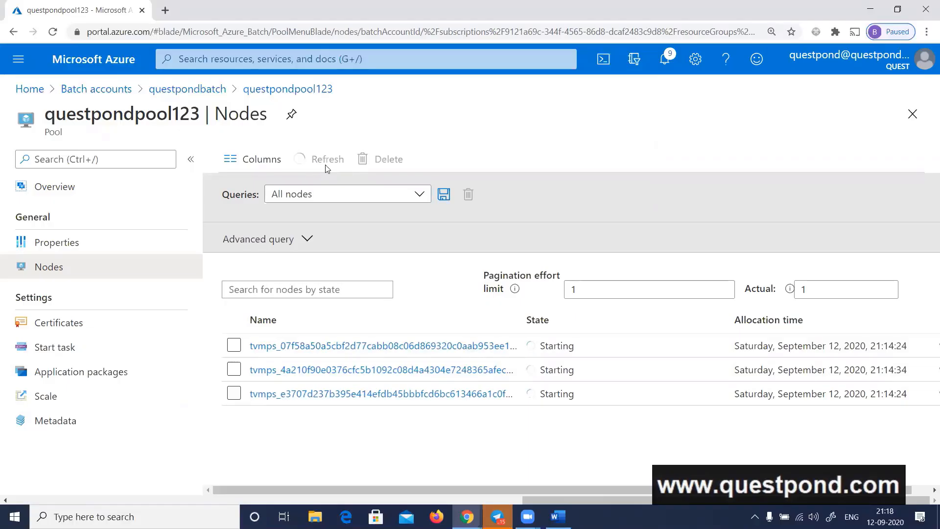
left_click(326, 167)
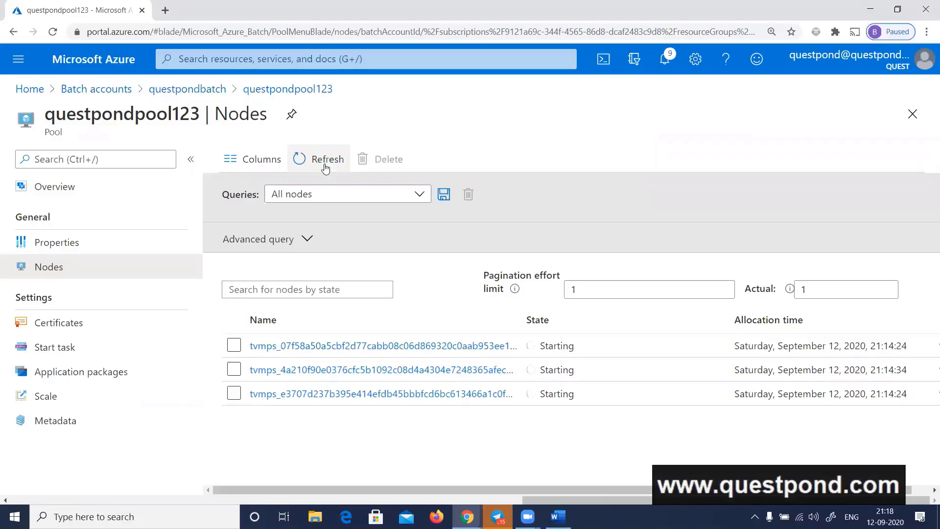
left_click(324, 166)
View the overview of the first node in questpondpool123 and refresh it to check for files
left_click(436, 348)
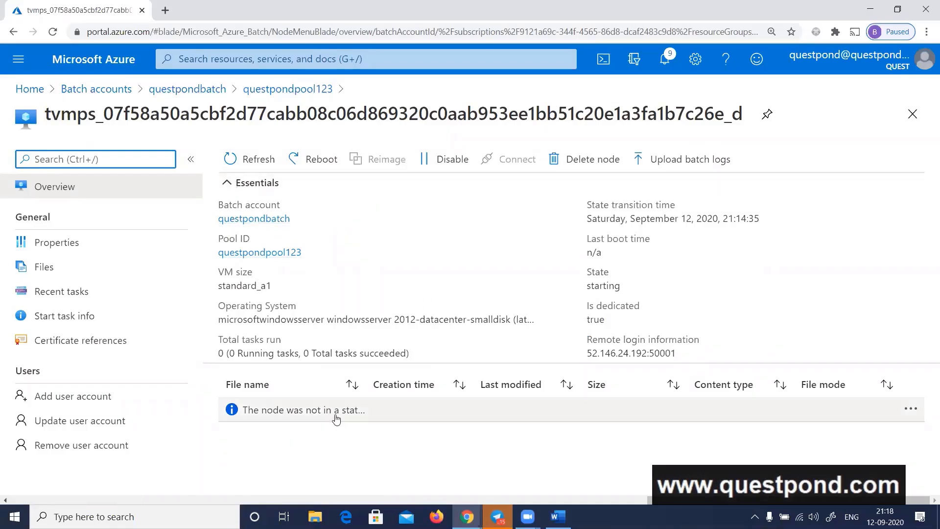
left_click(256, 165)
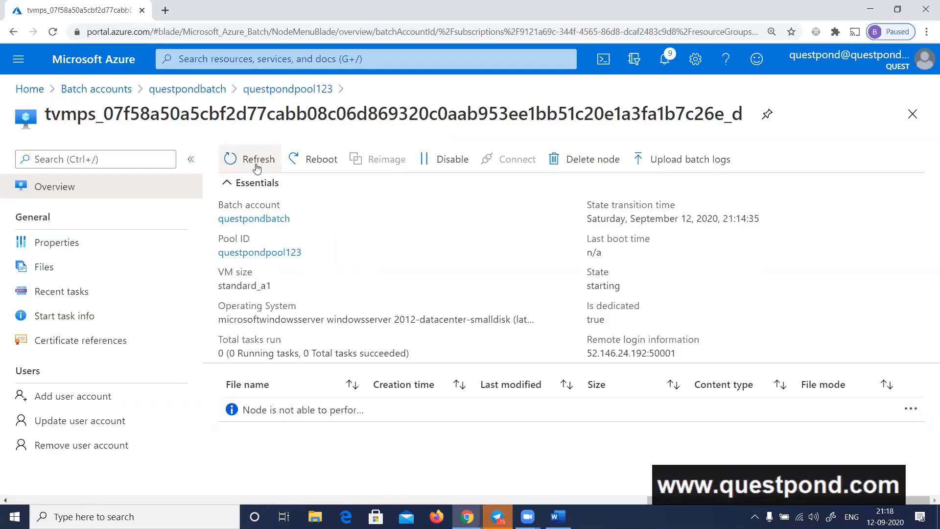
left_click(256, 167)
left_click(256, 167)
left_click(257, 168)
left_click(256, 167)
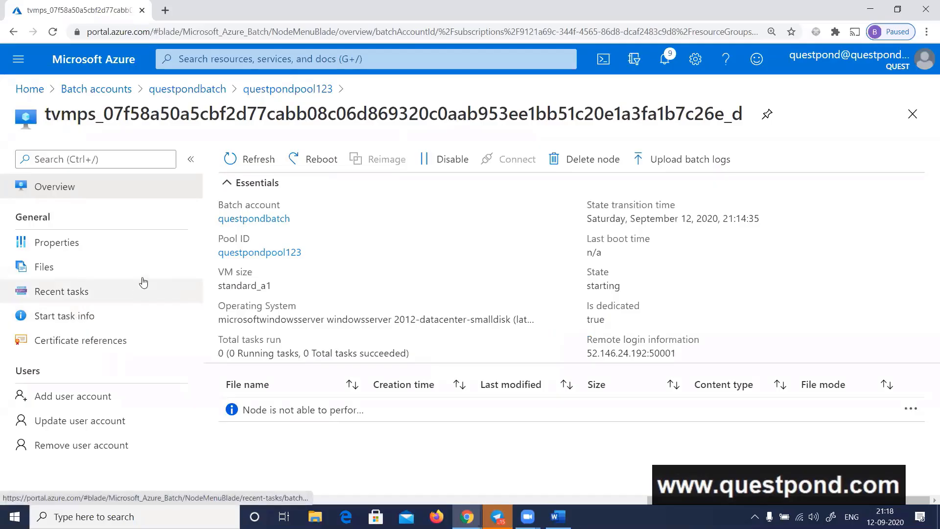
Return to the node list of questpondpool123 and refresh the node states again
left_click(911, 113)
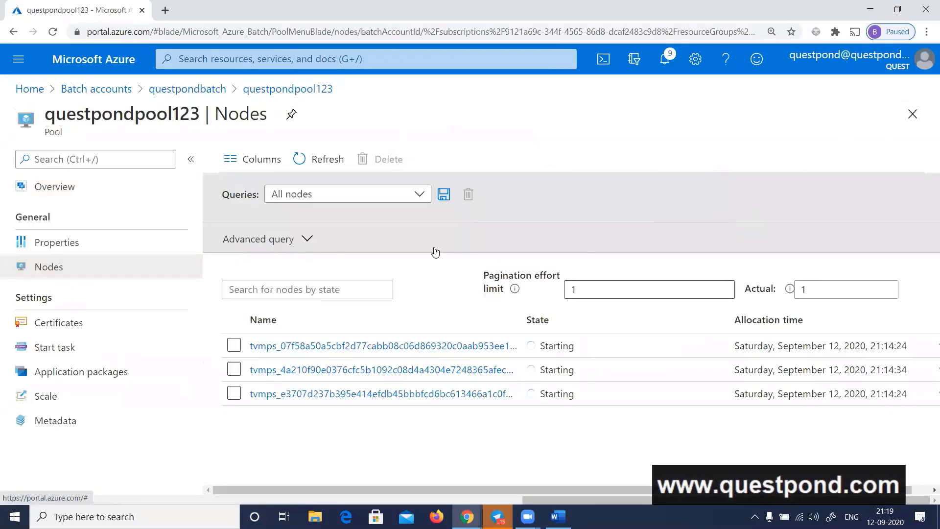
left_click(325, 160)
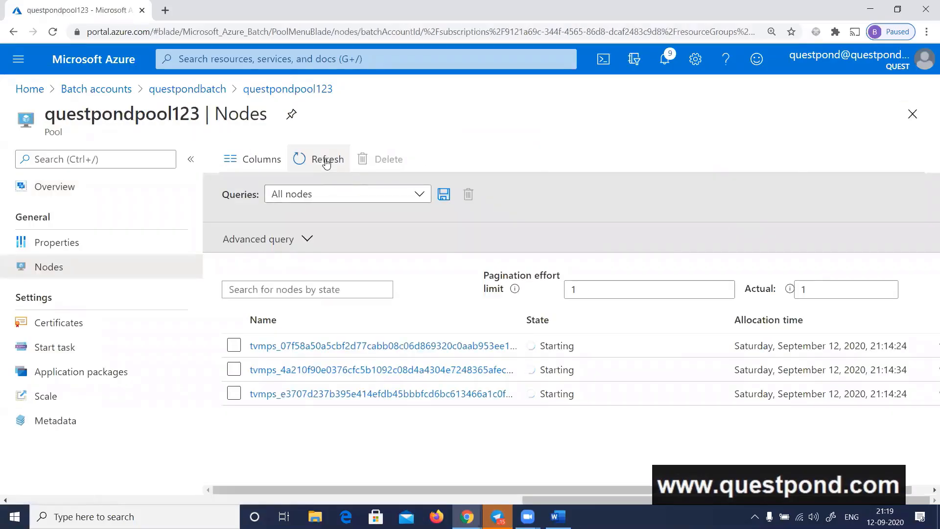
left_click(329, 166)
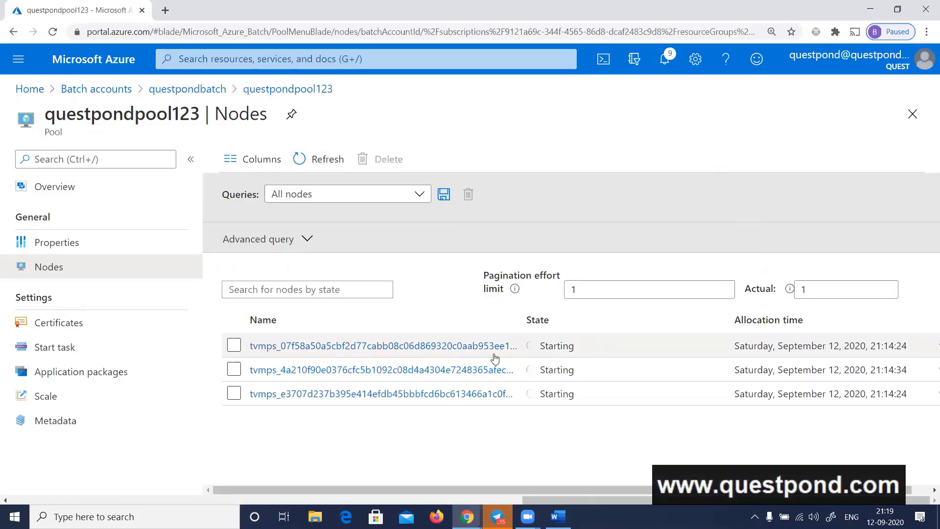
Switch to Microsoft Whiteboard and clear the old distance-formula sketch from the canvas
left_click(830, 517)
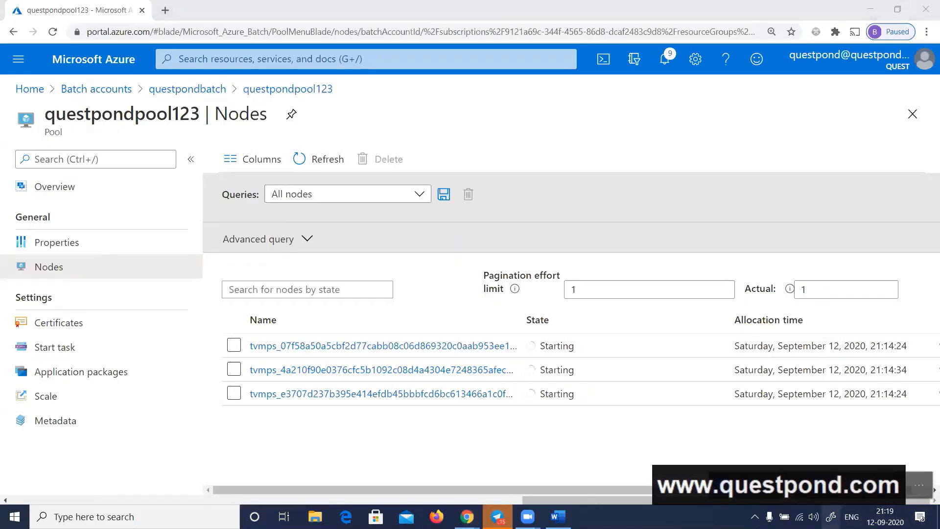
left_click(754, 485)
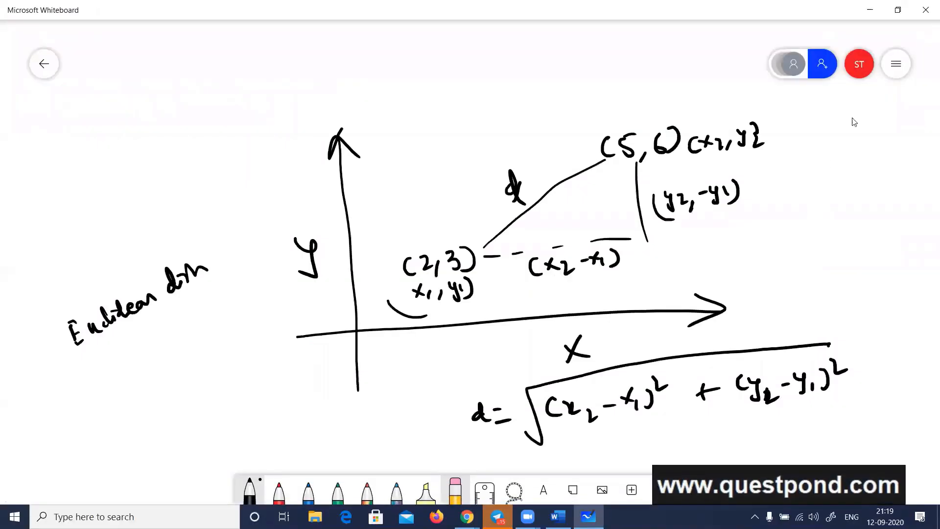
left_click(887, 71)
left_click(720, 305)
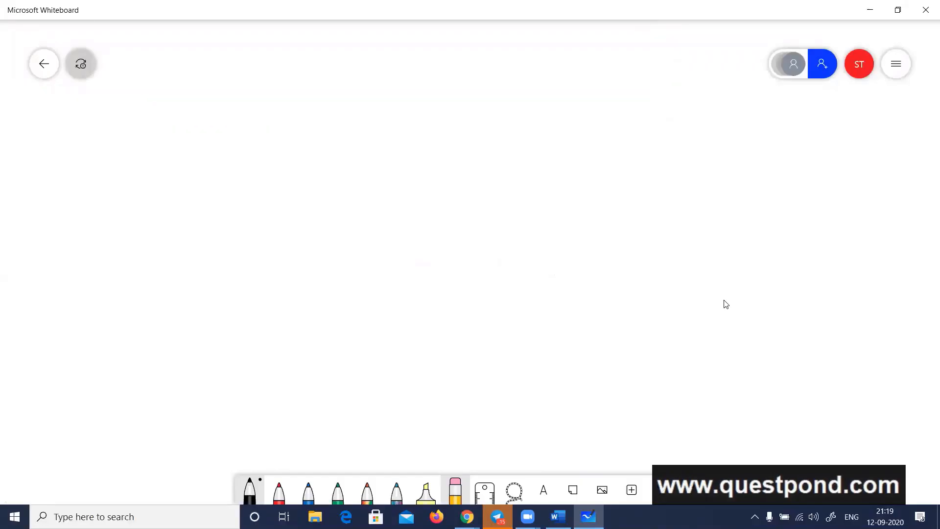
Draw a box labelled "Batch Account" near the canvas's upper-left corner, with an elbow arrow leading down and right from it
mouse_move(117, 119)
left_mouse_down()
mouse_move(142, 141)
mouse_move(159, 133)
mouse_move(178, 141)
mouse_move(198, 120)
mouse_move(237, 132)
mouse_move(279, 122)
mouse_move(103, 181)
mouse_move(277, 95)
mouse_move(156, 173)
mouse_move(108, 179)
left_mouse_up()
mouse_move(210, 170)
left_mouse_down()
mouse_move(210, 180)
mouse_move(252, 202)
left_mouse_up()
left_click_drag(245, 197, 231, 217)
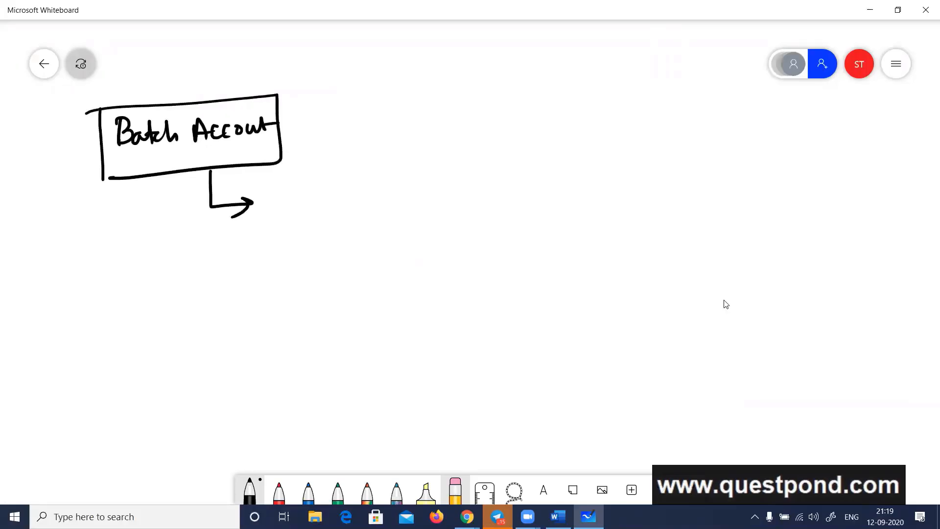
Check the pool's place under the batch account in the Azure portal, and draw a box labelled "POOL" at the Batch Account arrow's tip
key("alt+Tab")
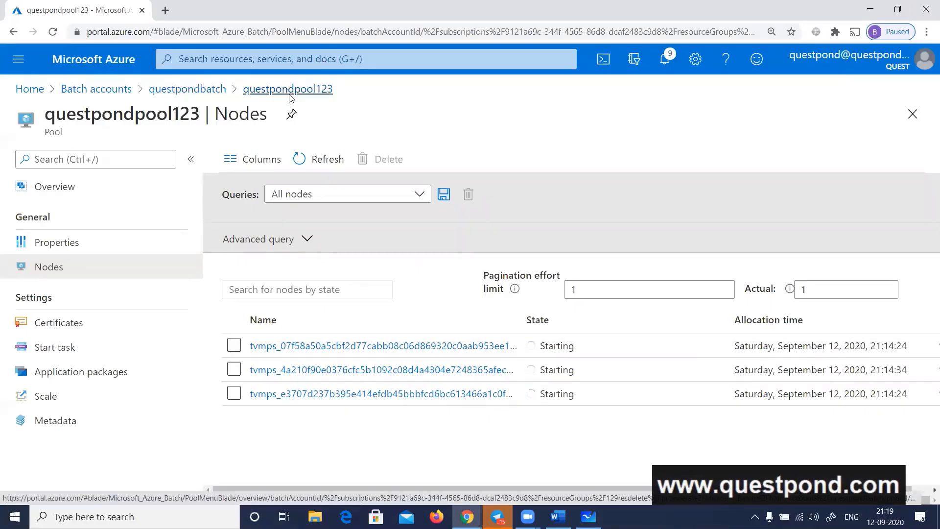
key("alt+Tab")
left_click_drag(268, 199, 272, 228)
mouse_move(266, 199)
left_mouse_down()
mouse_move(270, 211)
mouse_move(297, 203)
left_mouse_up()
left_click_drag(309, 199, 325, 211)
mouse_move(257, 193)
left_mouse_down()
mouse_move(260, 243)
mouse_move(349, 234)
mouse_move(262, 244)
left_mouse_up()
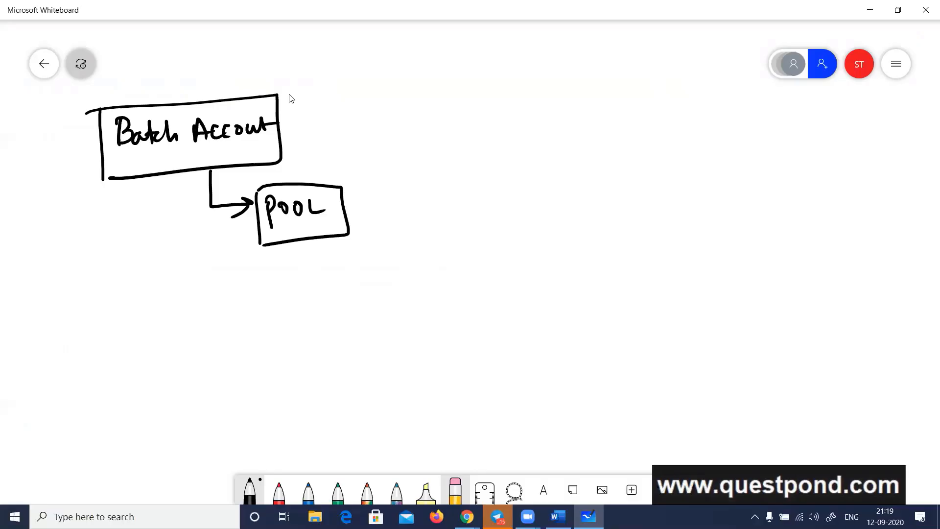
Draw an elbow arrow from the POOL box to a labelled cube for the first node, with a curved arrow pointing at the cube
left_click_drag(324, 239, 389, 286)
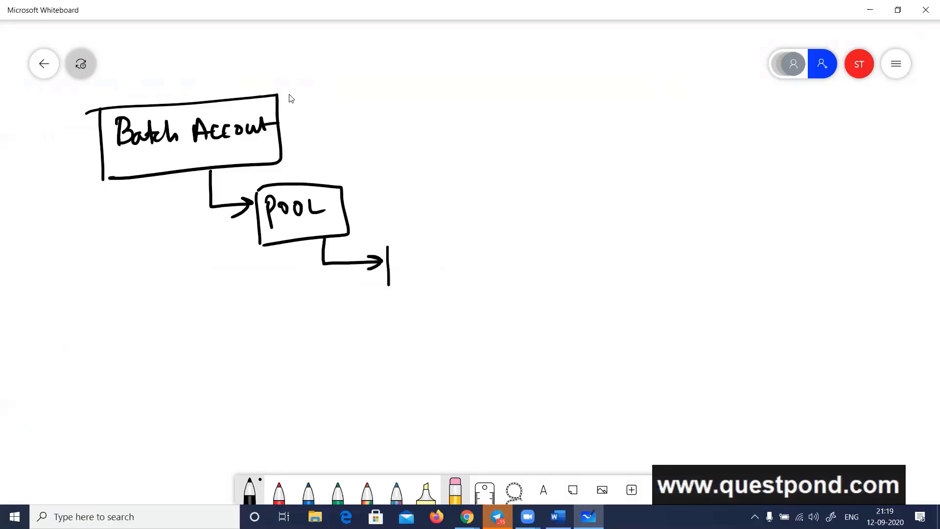
mouse_move(384, 247)
left_mouse_down()
mouse_move(441, 283)
mouse_move(399, 282)
left_mouse_up()
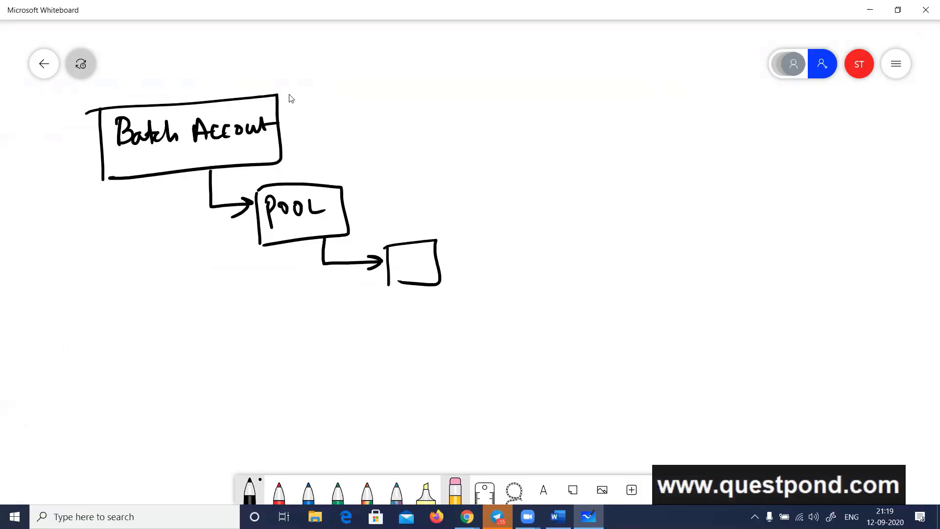
mouse_move(384, 246)
left_mouse_down()
mouse_move(401, 228)
mouse_move(442, 227)
mouse_move(445, 257)
mouse_move(434, 282)
left_mouse_up()
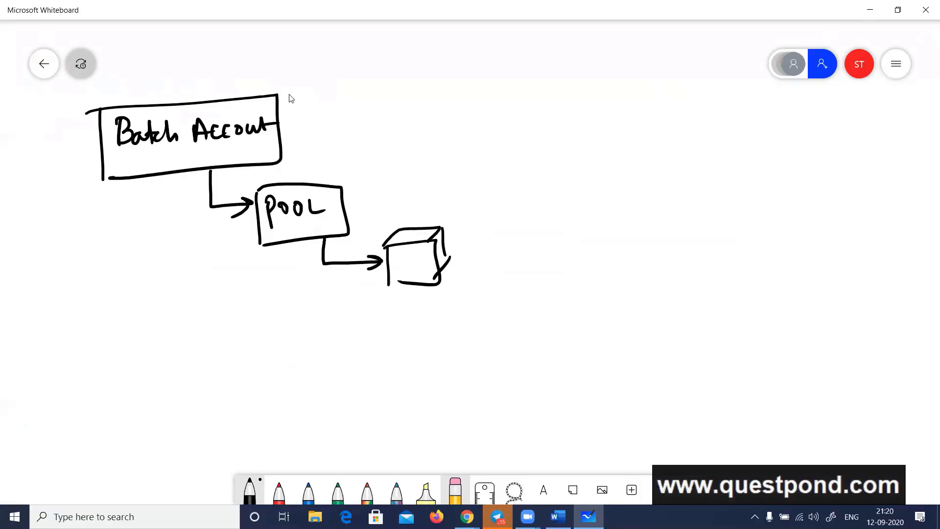
mouse_move(544, 225)
left_mouse_down()
mouse_move(444, 239)
mouse_move(461, 240)
left_mouse_up()
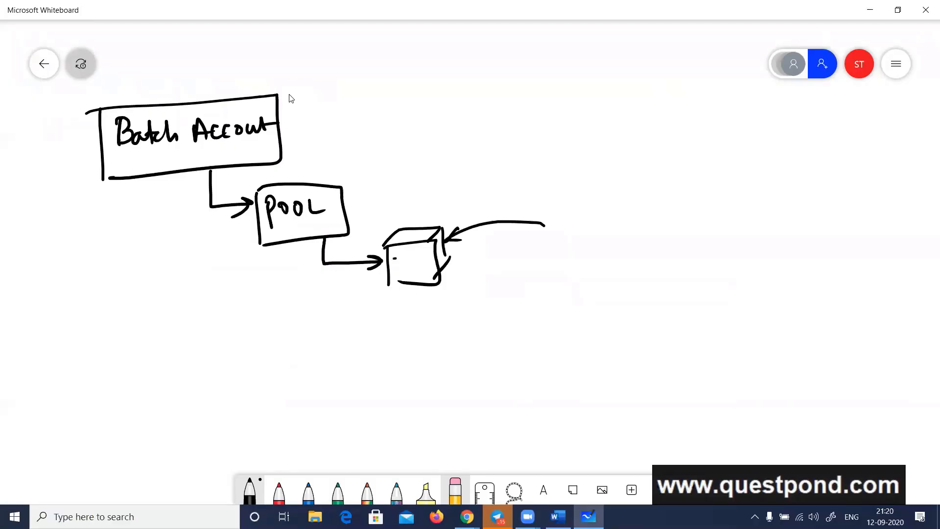
mouse_move(391, 259)
left_mouse_down()
mouse_move(401, 269)
mouse_move(409, 261)
mouse_move(409, 272)
mouse_move(427, 259)
left_mouse_up()
Branch a second arrow from the POOL connector to another labelled node box below the first cube
left_click_drag(323, 264, 376, 338)
mouse_move(372, 303)
left_mouse_down()
mouse_move(451, 318)
mouse_move(396, 346)
left_mouse_up()
mouse_move(398, 319)
left_mouse_down()
mouse_move(405, 331)
mouse_move(433, 329)
left_mouse_up()
mouse_move(394, 310)
left_mouse_down()
mouse_move(403, 298)
mouse_move(460, 297)
left_mouse_up()
left_click_drag(460, 297, 448, 310)
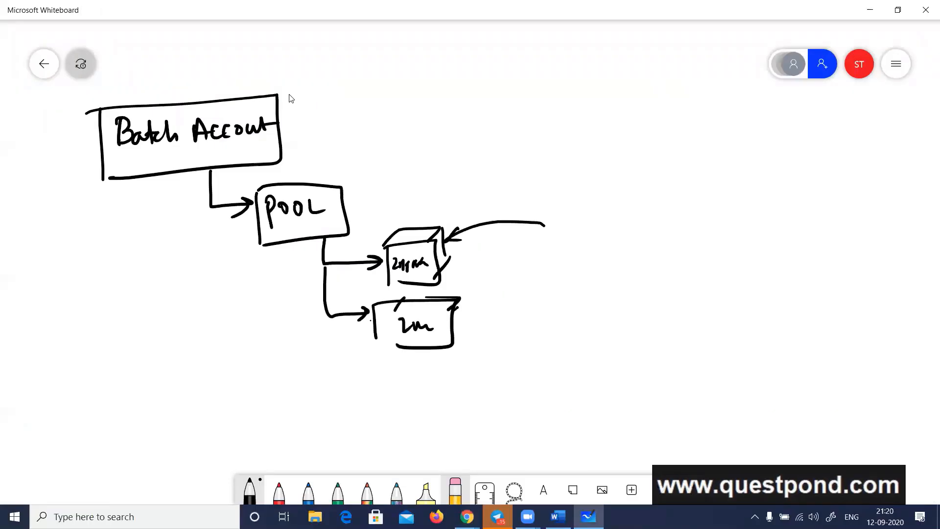
left_click_drag(443, 347, 456, 345)
Open the jobs list of the questpondbatch account in the Azure portal, and return to the whiteboard diagram
key("alt+Tab")
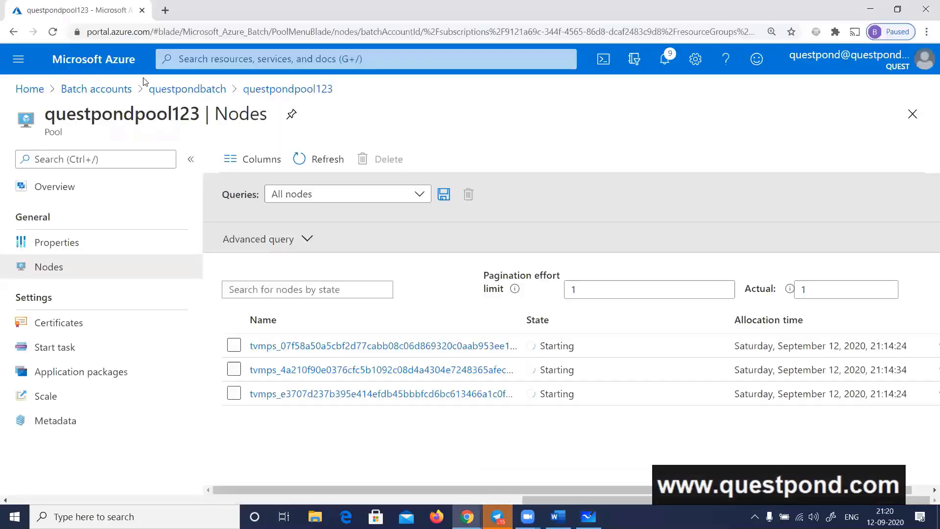
left_click(177, 94)
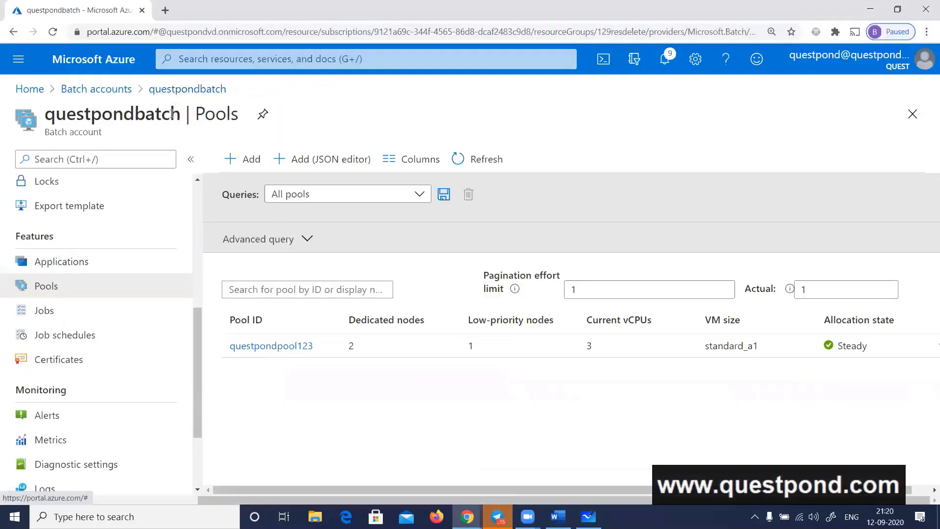
left_click(59, 315)
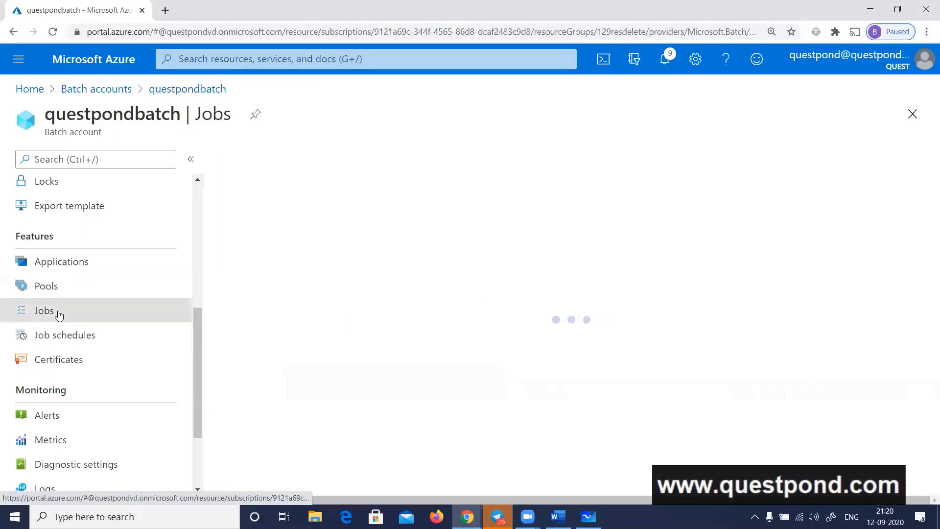
key("alt+Tab")
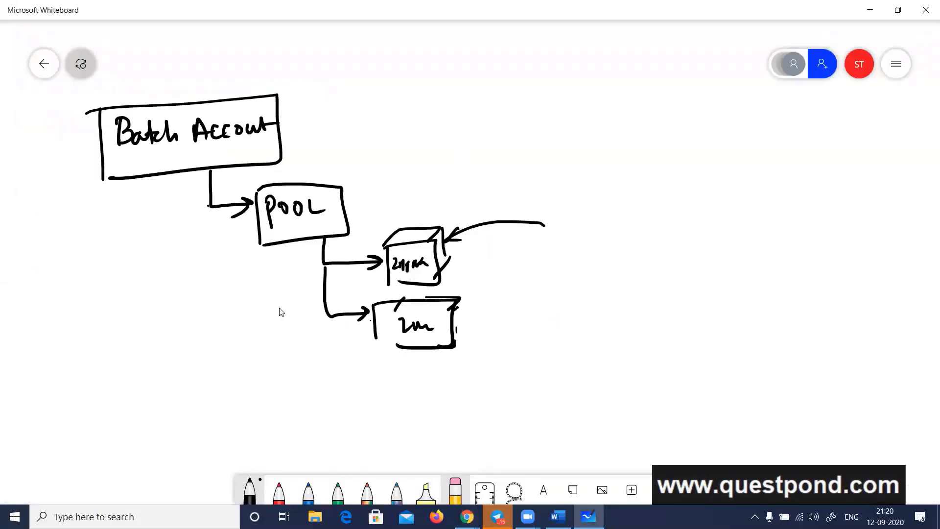
Extend the connector below the Batch Account box downward with an arrow to a new box labelled "JOB"
mouse_move(210, 205)
left_mouse_down()
mouse_move(210, 342)
mouse_move(236, 377)
left_mouse_up()
mouse_move(237, 343)
left_mouse_down()
mouse_move(284, 339)
mouse_move(252, 378)
mouse_move(257, 356)
left_mouse_up()
mouse_move(251, 359)
left_mouse_down()
mouse_move(246, 372)
mouse_move(258, 368)
left_mouse_up()
Draw an elbow arrow from the JOB box to a new box labelled "Task" below it
mouse_move(265, 351)
left_mouse_down()
mouse_move(262, 409)
mouse_move(291, 408)
left_mouse_up()
mouse_move(282, 400)
left_mouse_down()
mouse_move(284, 420)
mouse_move(311, 399)
left_mouse_up()
mouse_move(305, 401)
left_mouse_down()
mouse_move(303, 419)
mouse_move(320, 419)
left_mouse_up()
mouse_move(323, 401)
left_mouse_down()
mouse_move(323, 419)
mouse_move(336, 417)
mouse_move(298, 432)
left_mouse_up()
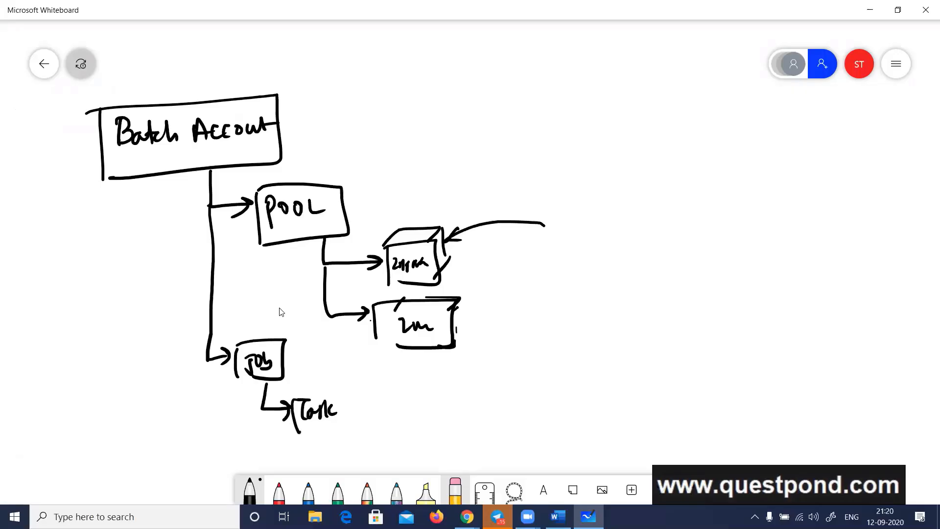
left_click_drag(293, 397, 301, 434)
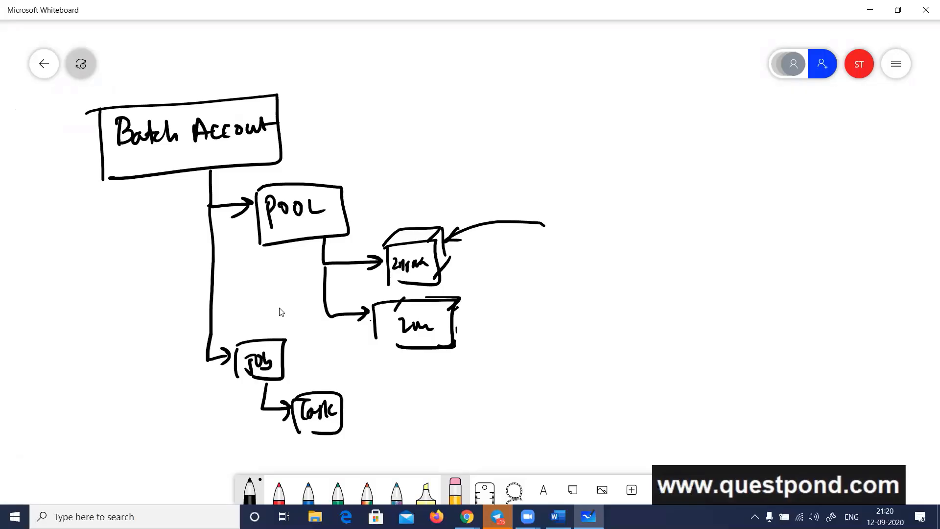
Draw an arrow from the JOB box up to the POOL box, and check the pool in jobquestpond123's overview in the Azure portal
left_click_drag(278, 343, 283, 242)
mouse_move(275, 251)
left_mouse_down()
mouse_move(284, 240)
mouse_move(297, 254)
left_mouse_up()
key("alt+Tab")
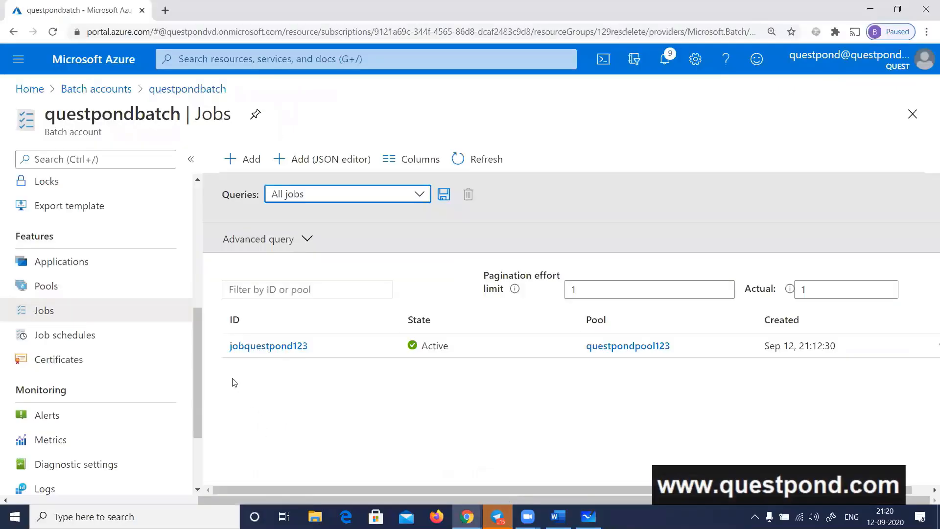
left_click(272, 346)
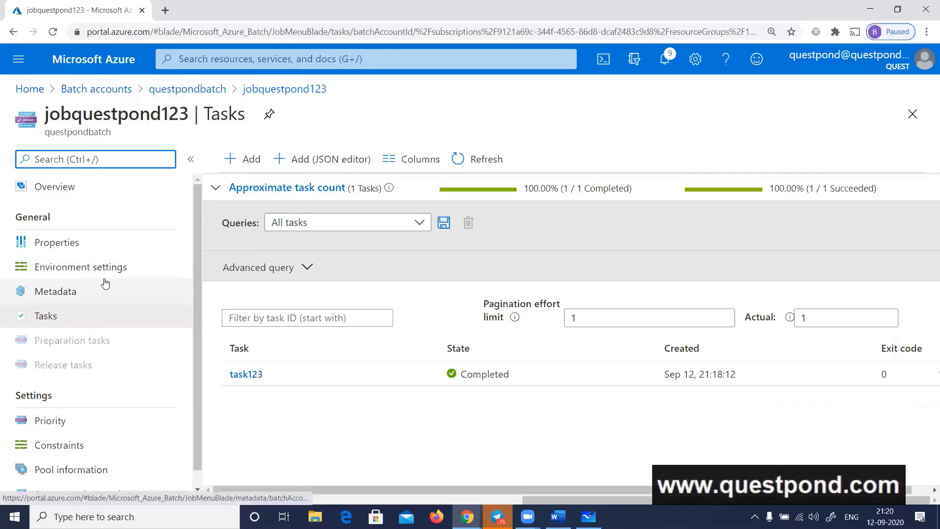
left_click(54, 186)
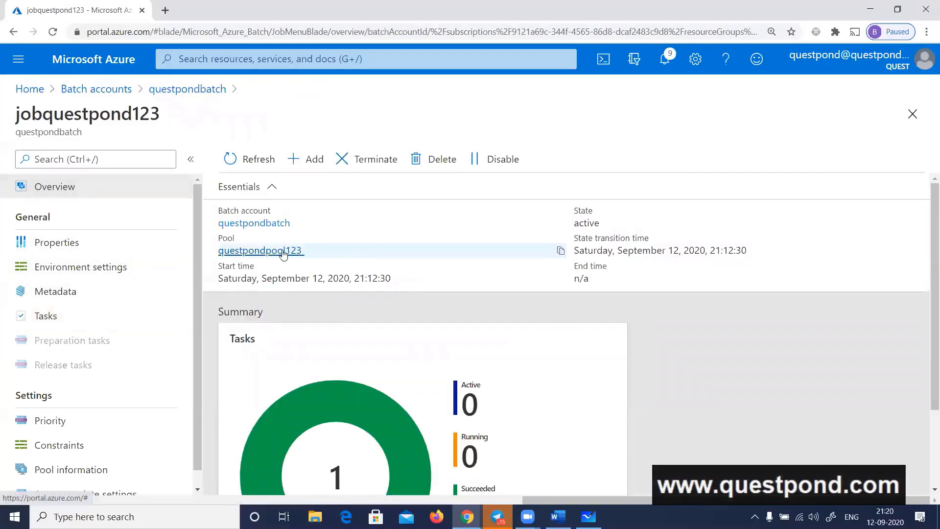
Open task123 from the job's task list and view its output files stdout.txt and stderr.txt
left_click(69, 318)
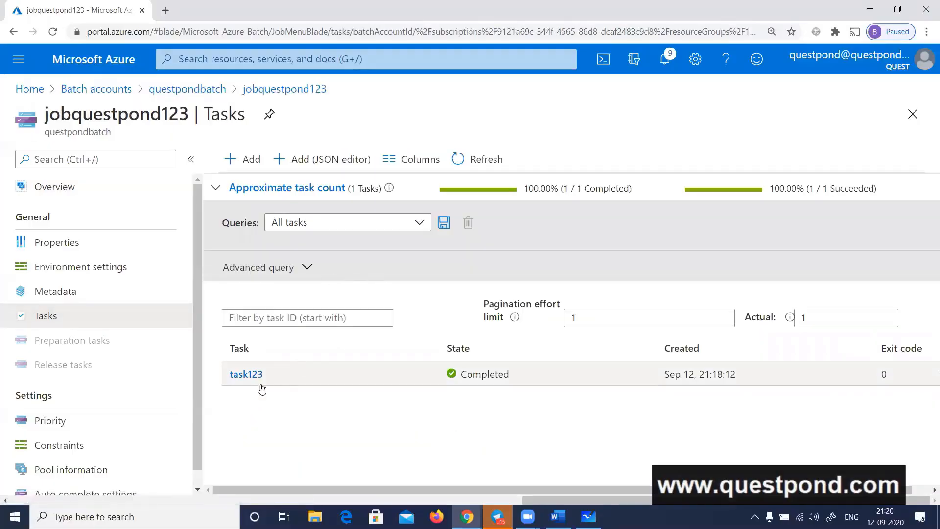
left_click(251, 378)
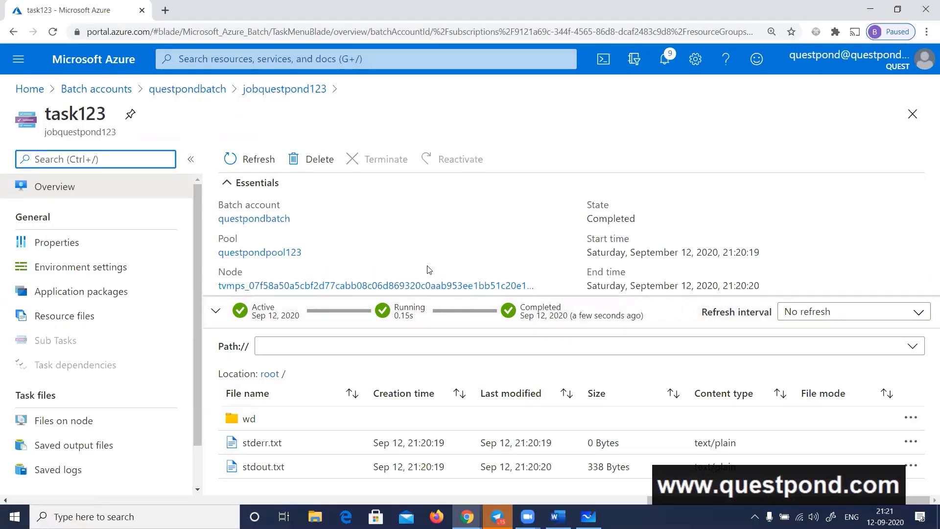
left_click(272, 470)
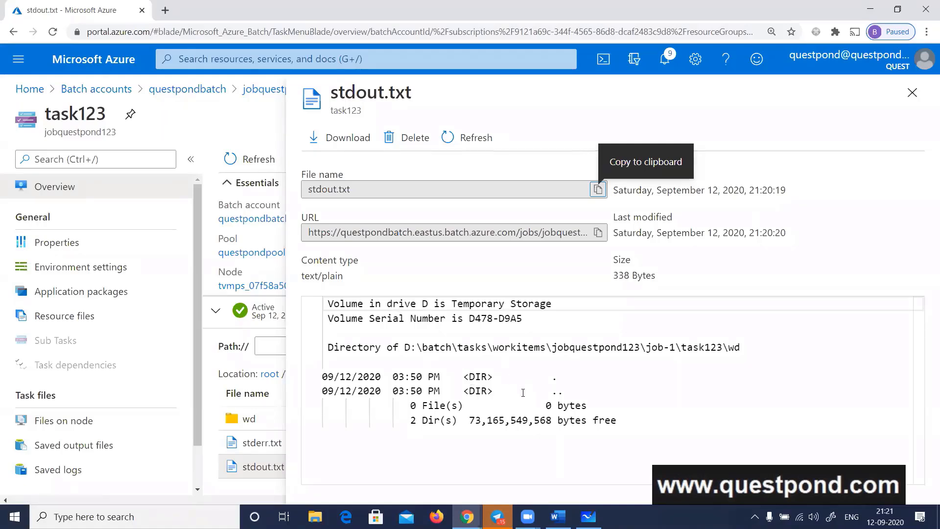
left_click(911, 93)
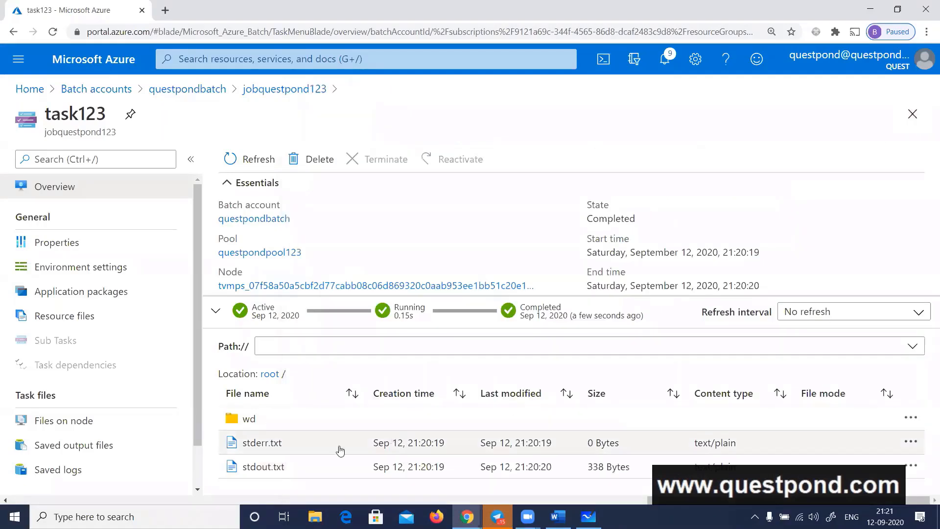
left_click(265, 443)
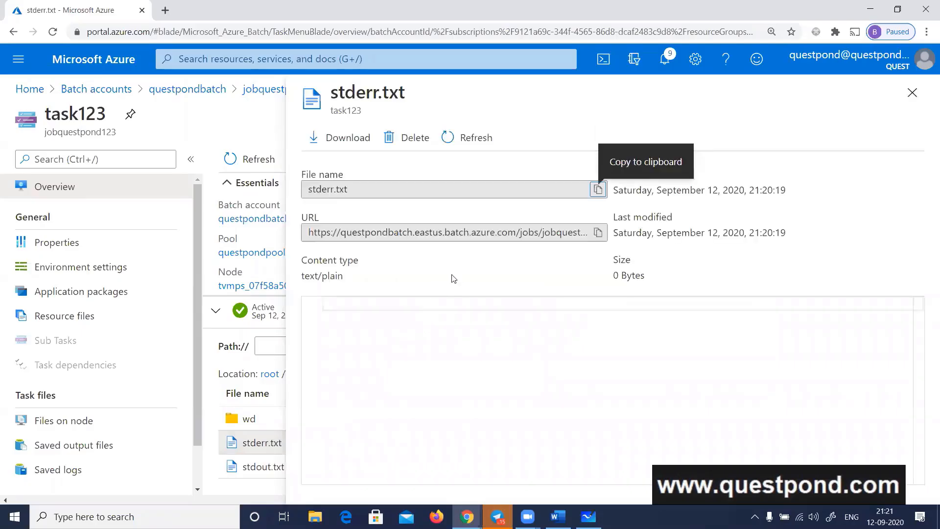
left_click(912, 92)
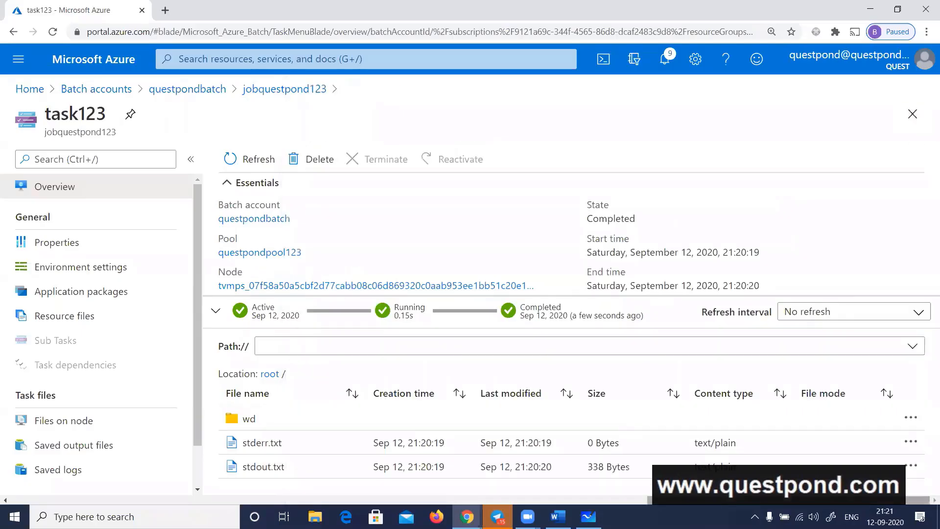
Review the batch account, pool, job and task diagram on the whiteboard, and open the Batch accounts list in the Azure portal
left_click(588, 516)
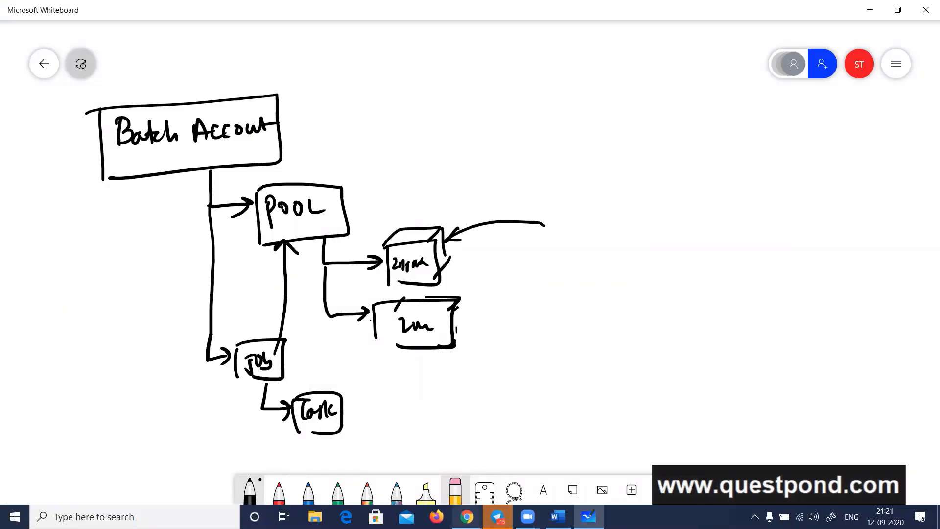
mouse_move(466, 517)
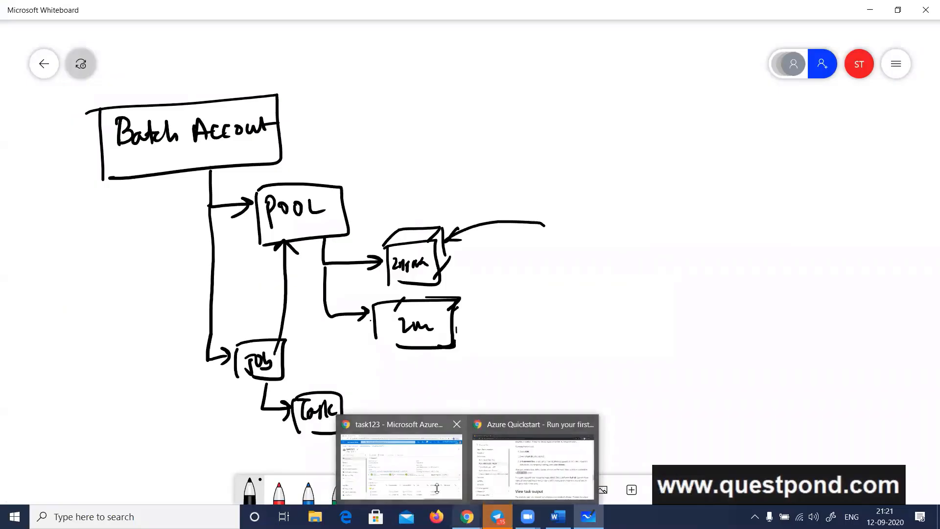
left_click(401, 453)
left_click(96, 89)
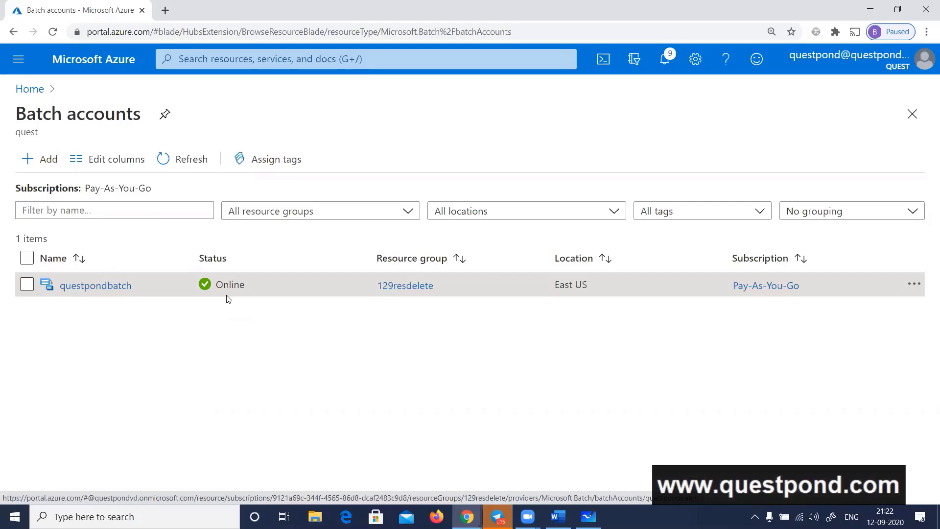
Open the questpondbatch account from the portal home and start adding a new pool to it
left_click(30, 89)
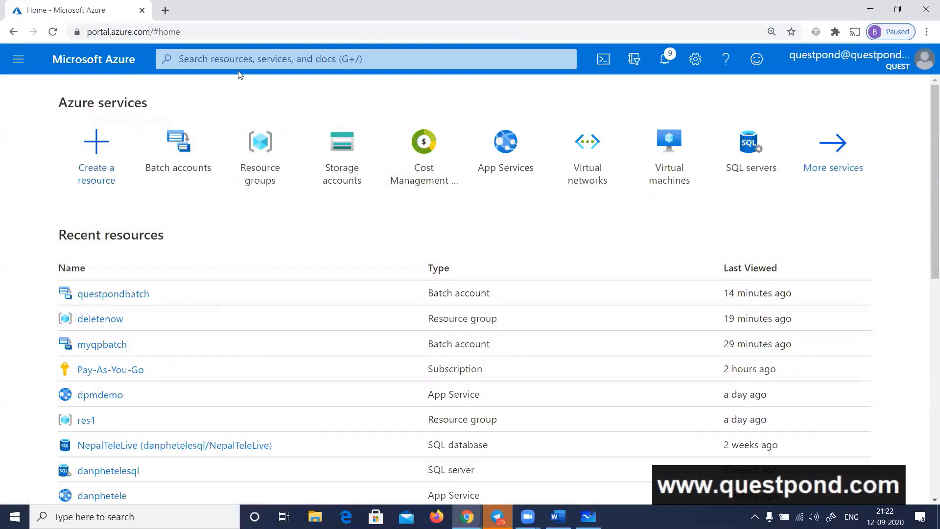
left_click(111, 297)
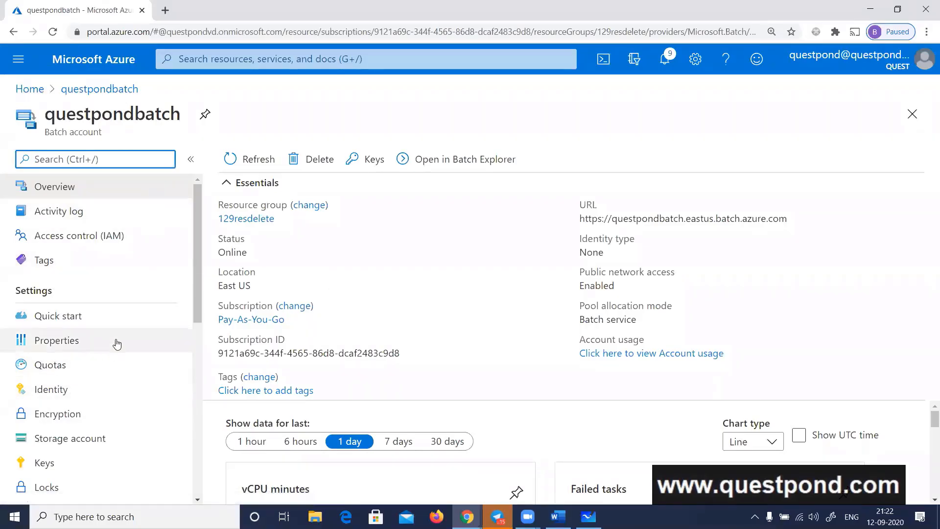
scroll(117, 340, "down", 3)
left_click(49, 471)
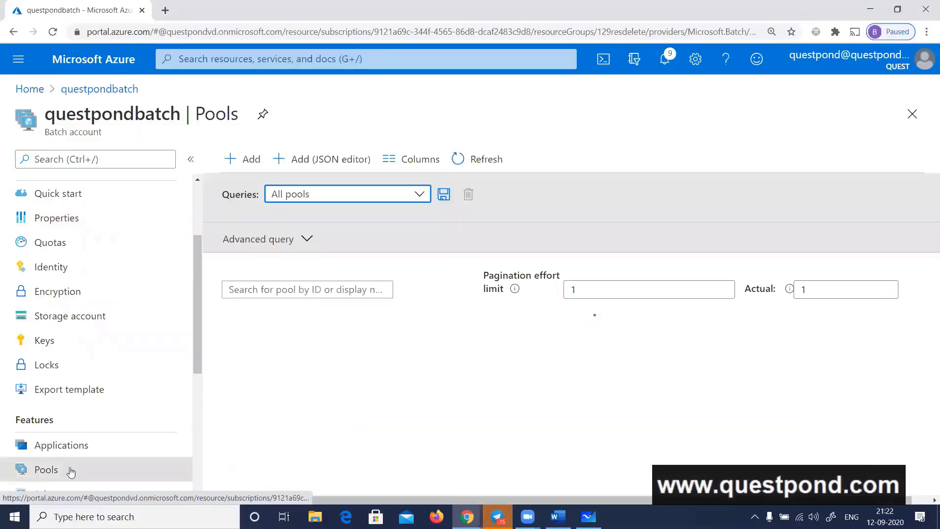
left_click(245, 168)
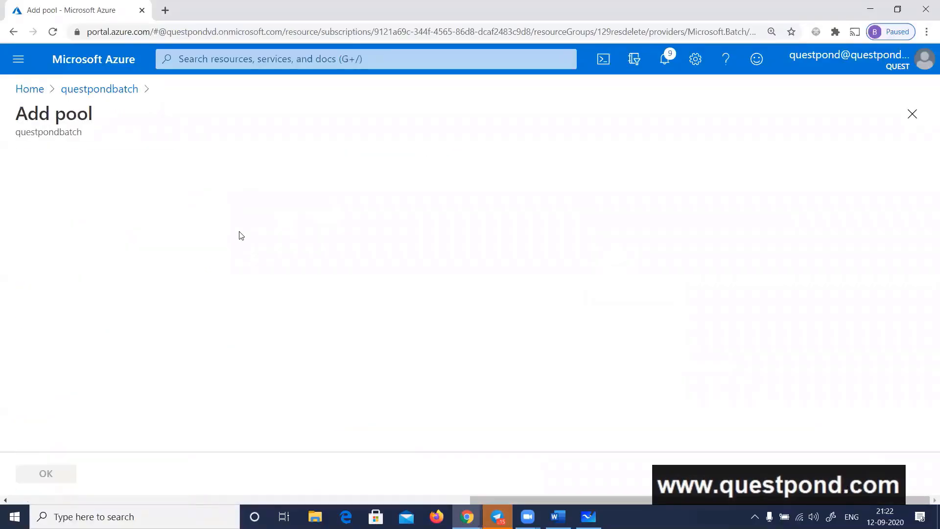
Select microsoft-azure-batch as the publisher of the pool's Marketplace image and review the available offers
scroll(289, 242, "down", 3)
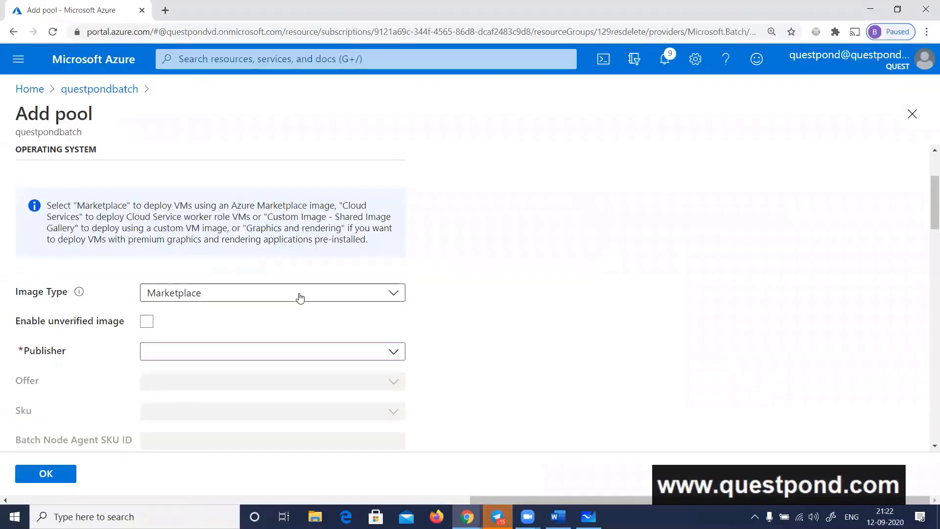
left_click(397, 359)
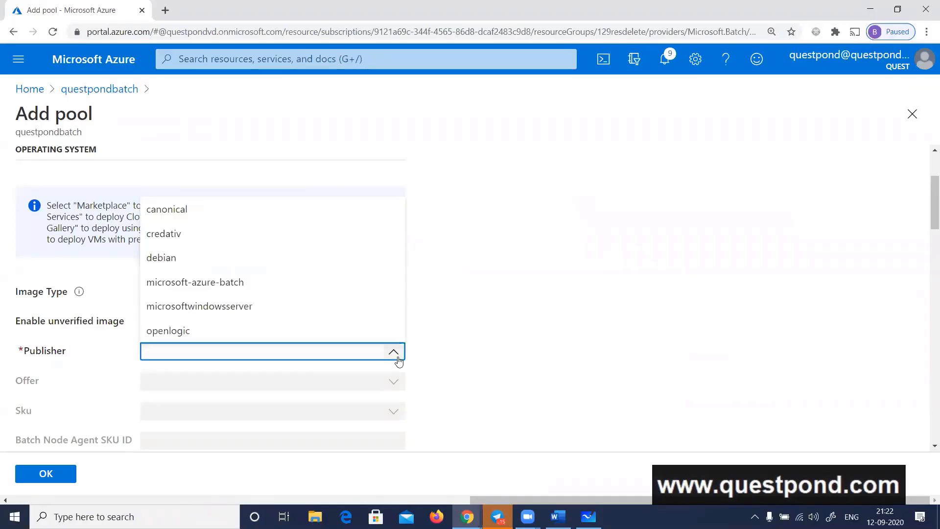
left_click(229, 292)
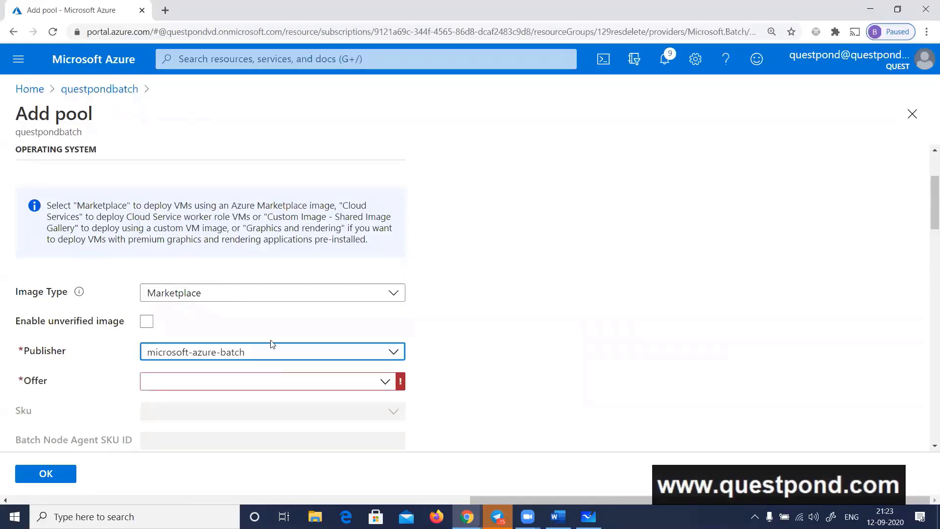
left_click(329, 386)
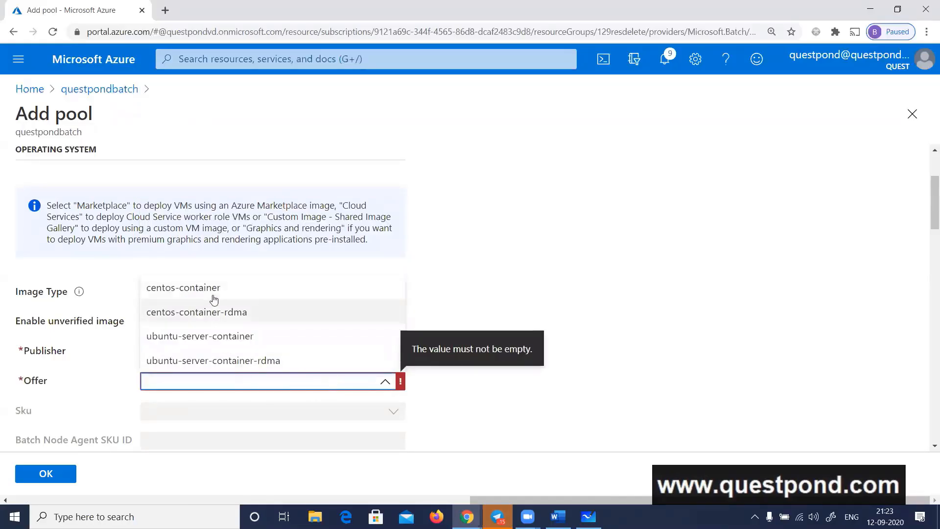
left_click(87, 387)
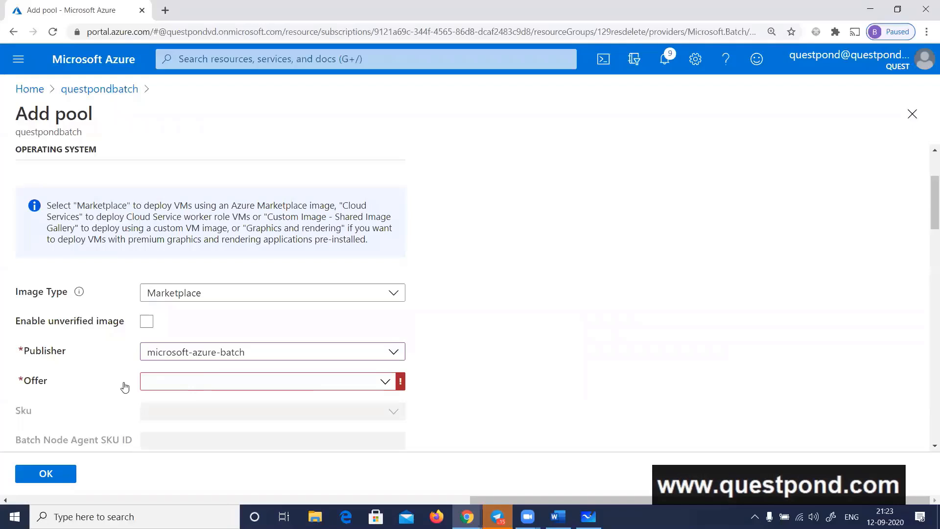
left_click(236, 378)
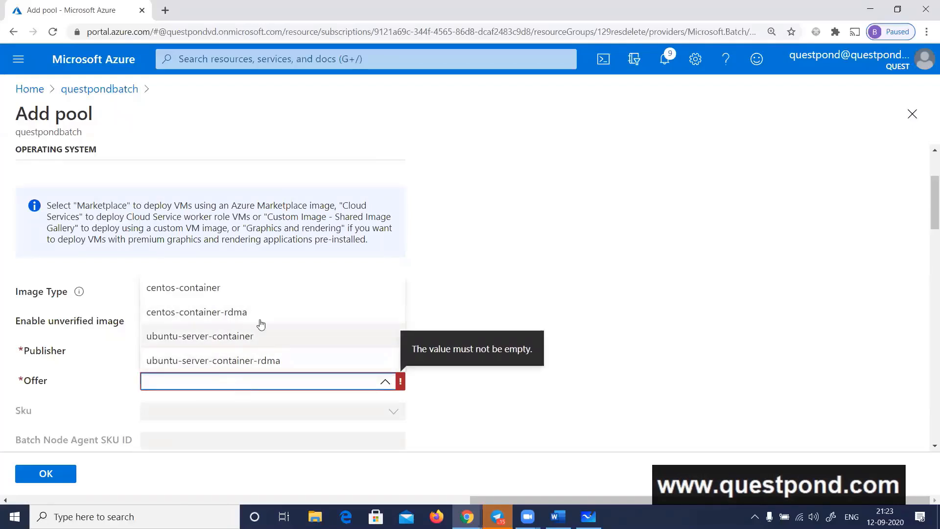
left_click(460, 290)
Change the image publisher to microsoftwindowsserver, and examine the Offer and Sku options available for it
left_click(304, 351)
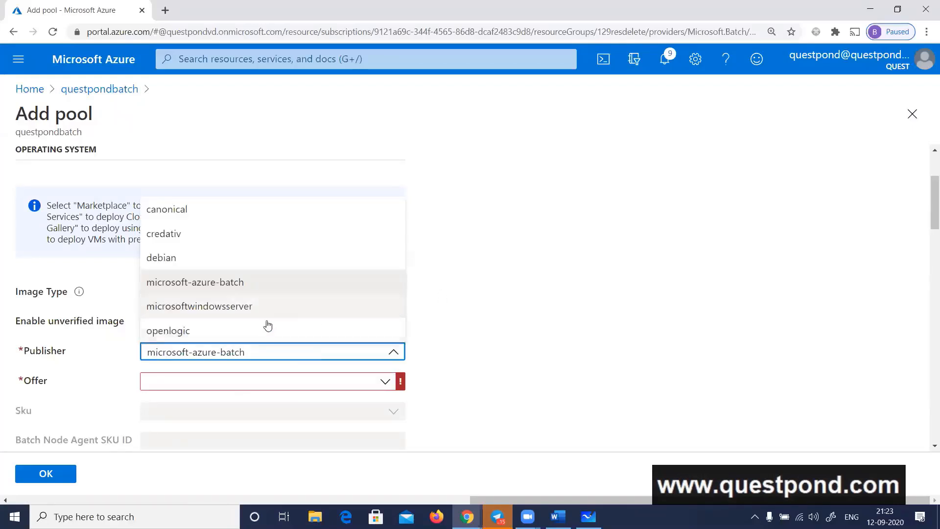
left_click(225, 309)
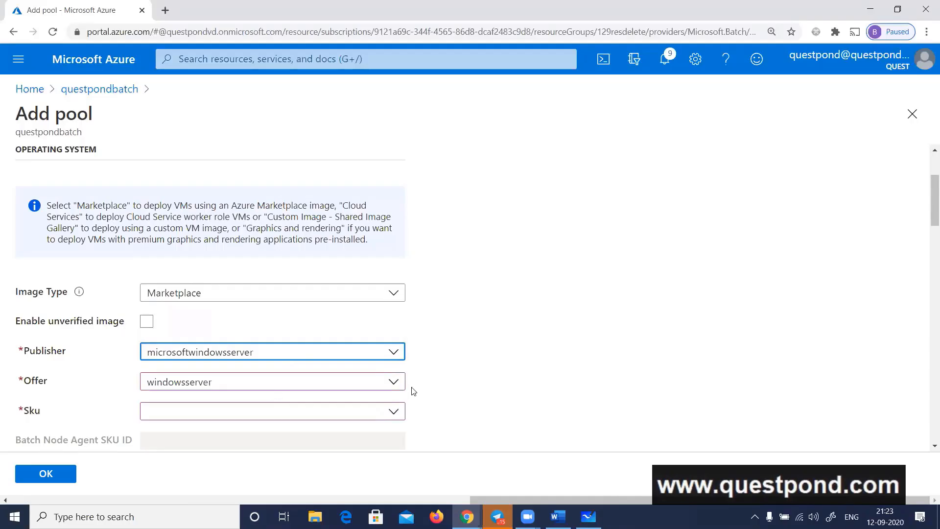
scroll(485, 306, "down", 3)
left_click(384, 292)
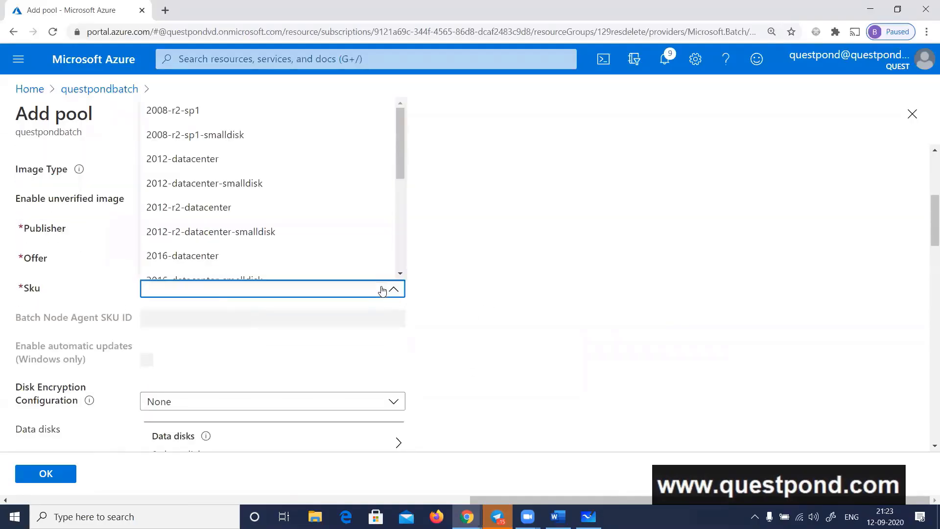
left_click(465, 292)
left_click(390, 259)
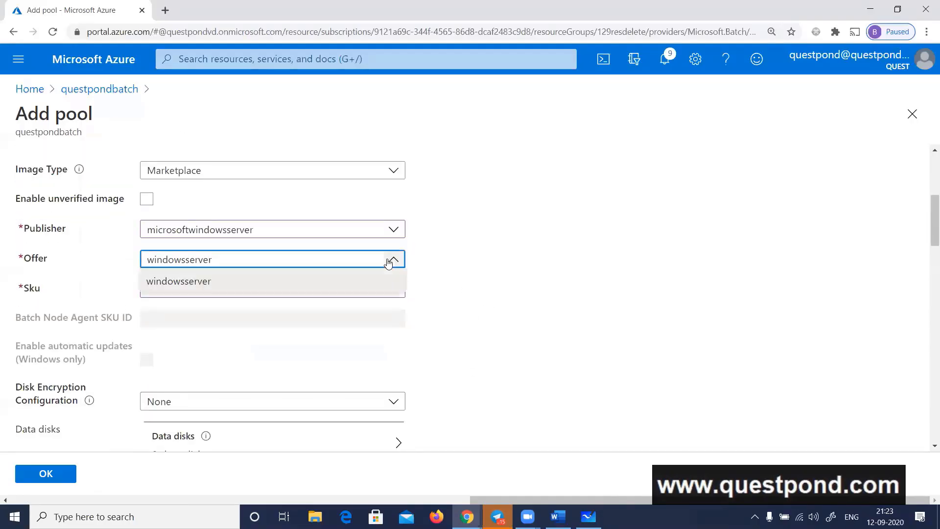
left_click(428, 283)
left_click(398, 291)
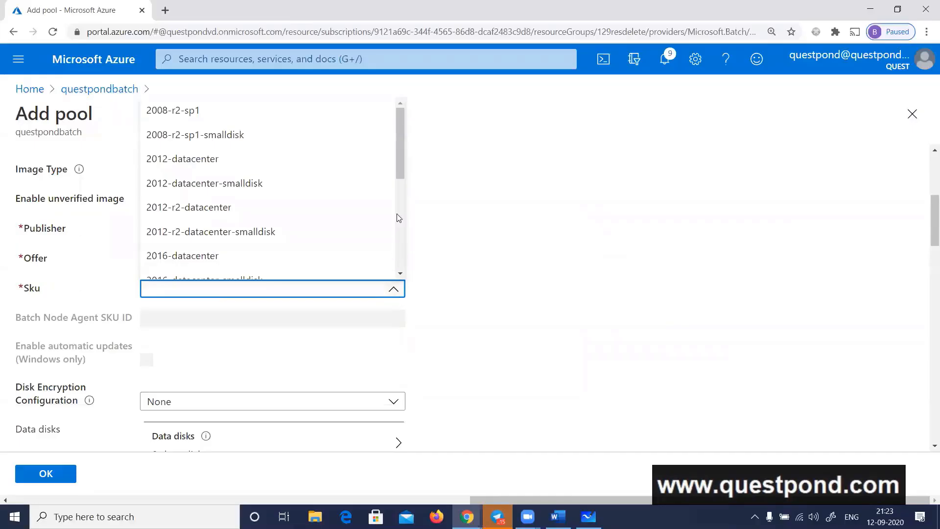
scroll(401, 161, "down", 1)
scroll(402, 165, "down", 1)
left_click(466, 222)
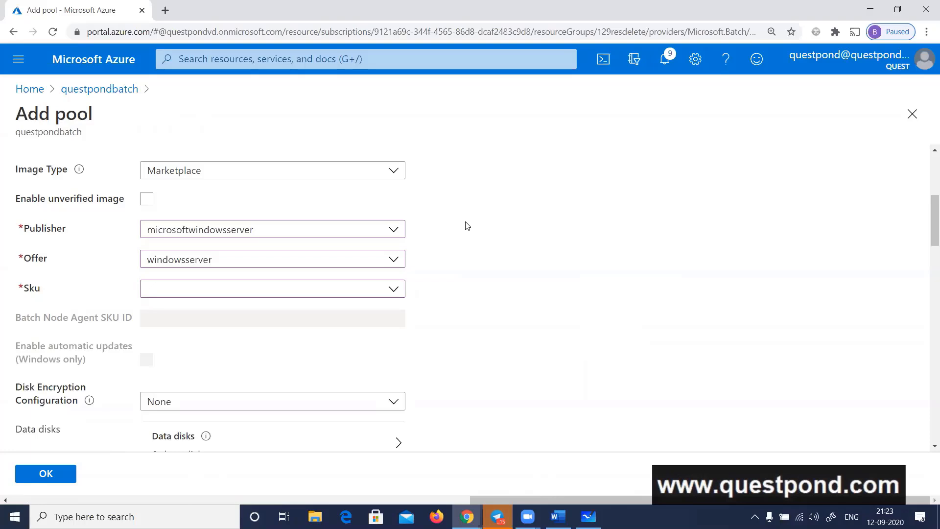
Set the image publisher back to microsoft-azure-batch, and review the new pool's node size and scale settings
left_click(383, 235)
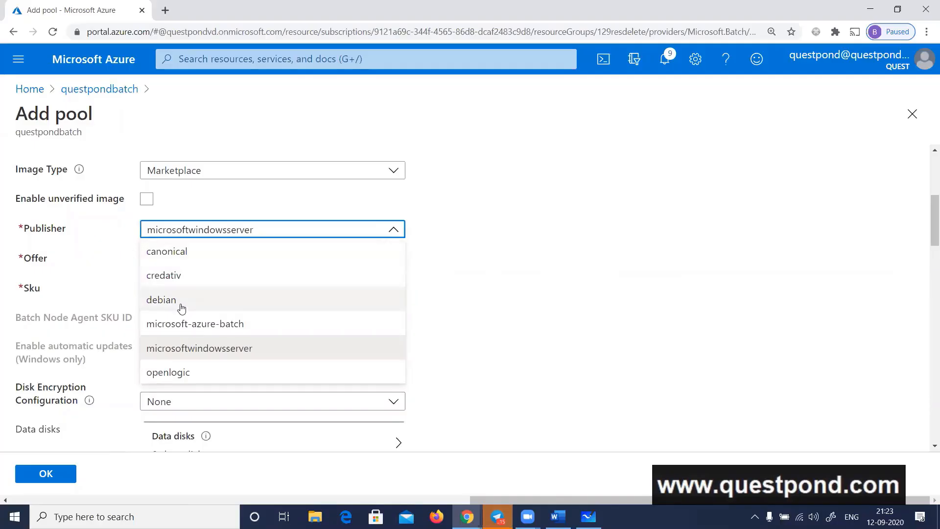
left_click(179, 325)
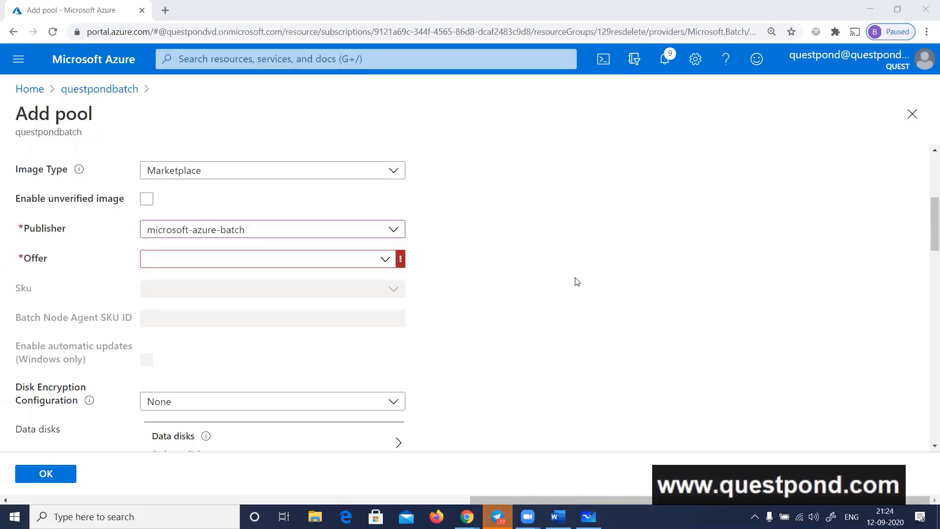
left_click(534, 275)
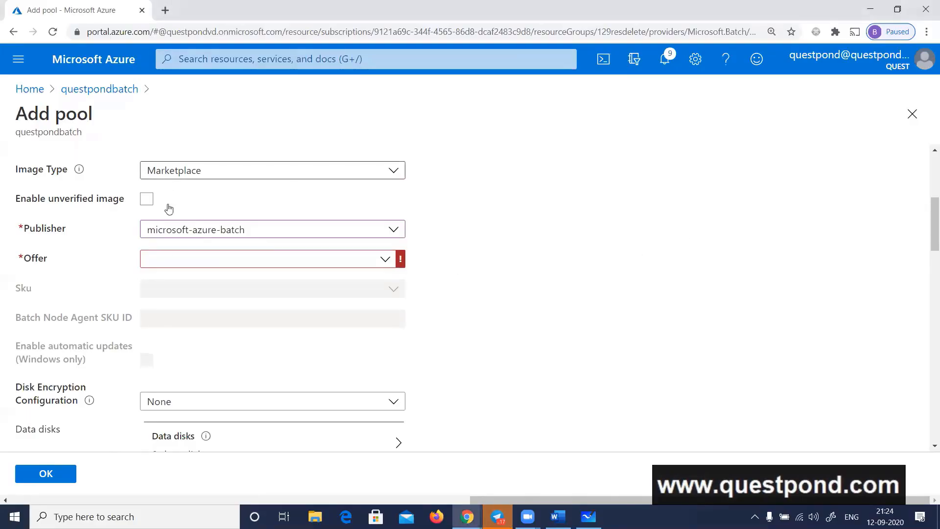
scroll(244, 337, "down", 7)
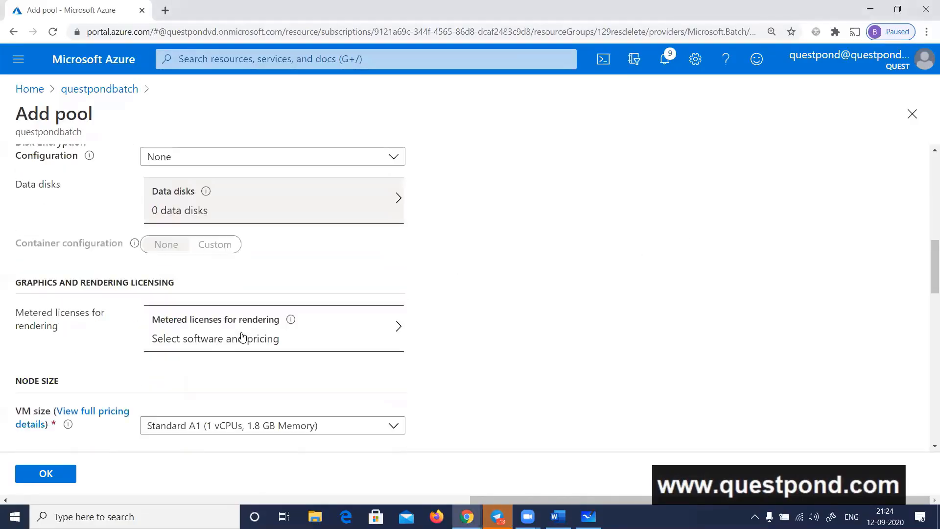
scroll(244, 337, "down", 2)
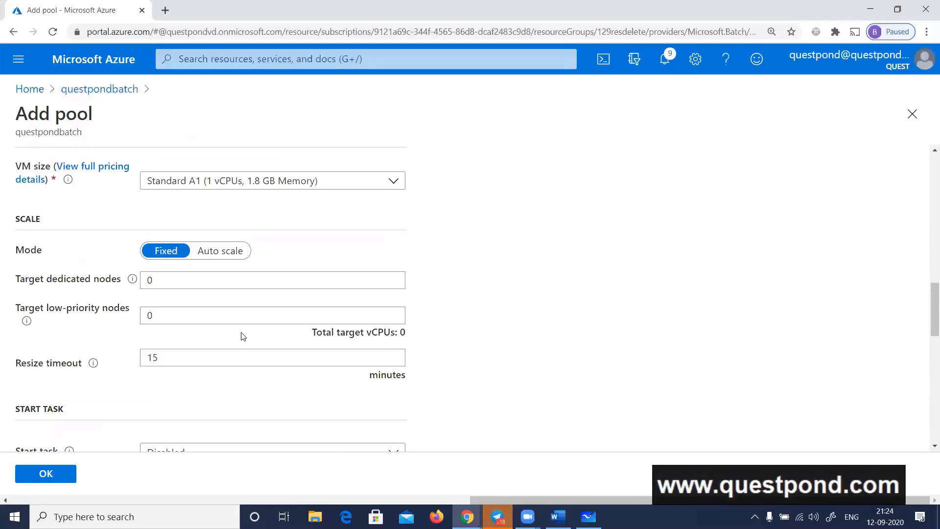
Review the new pool's start task, optional settings, virtual network, scale, node size and image options
scroll(195, 357, "down", 2)
scroll(198, 360, "down", 2)
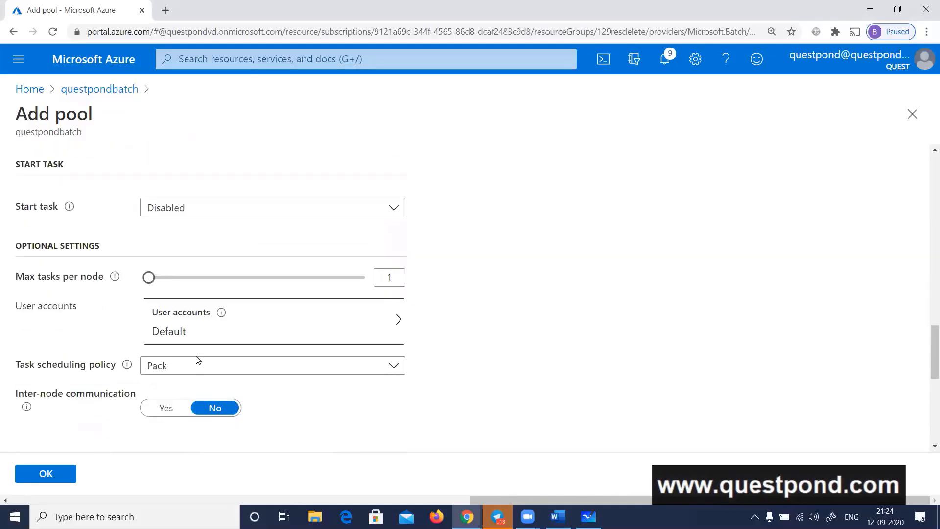
scroll(198, 360, "down", 5)
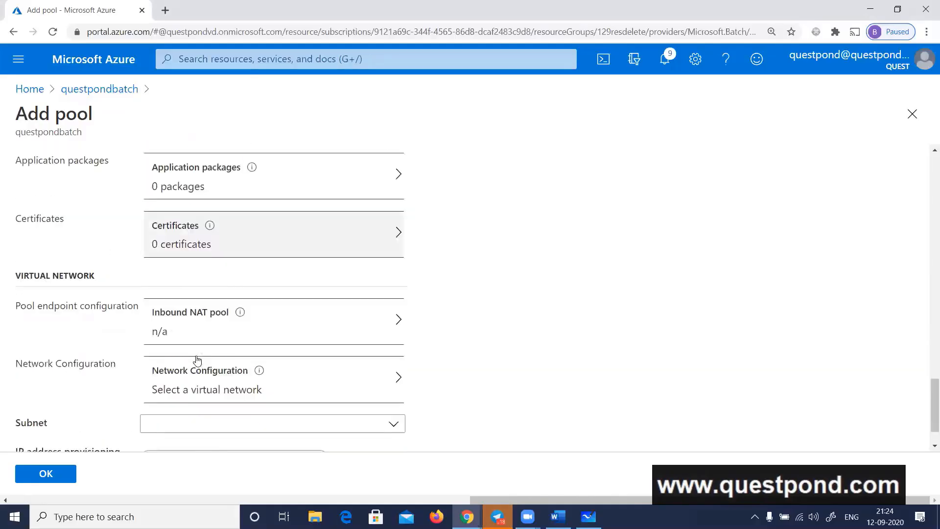
scroll(198, 360, "down", 1)
scroll(198, 360, "up", 9)
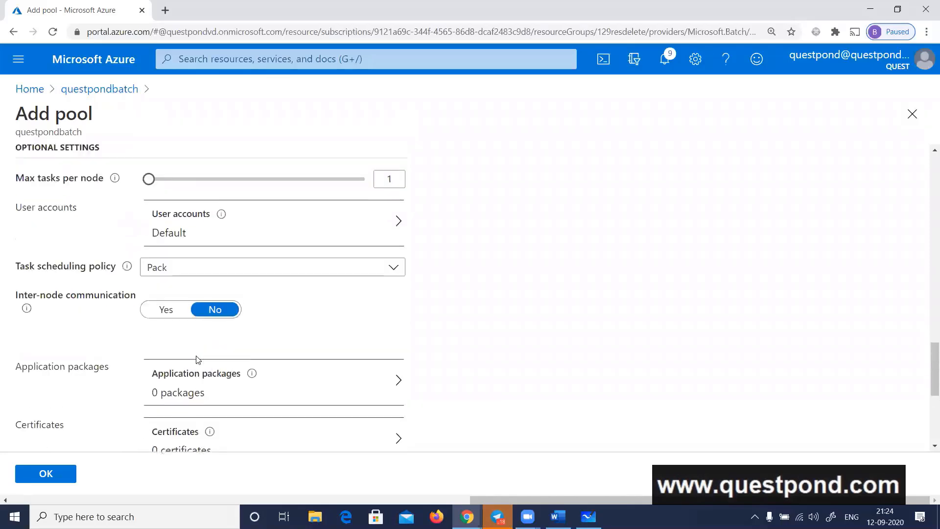
scroll(198, 361, "up", 4)
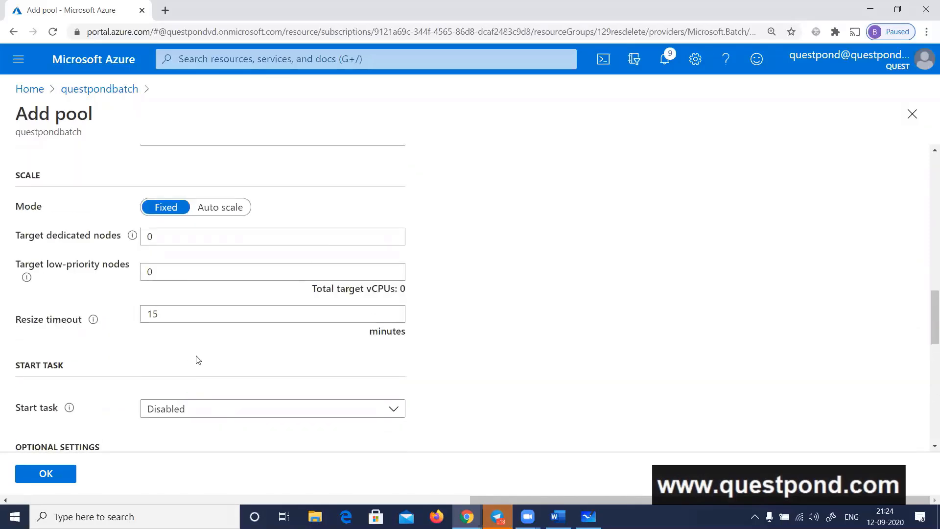
scroll(197, 360, "up", 2)
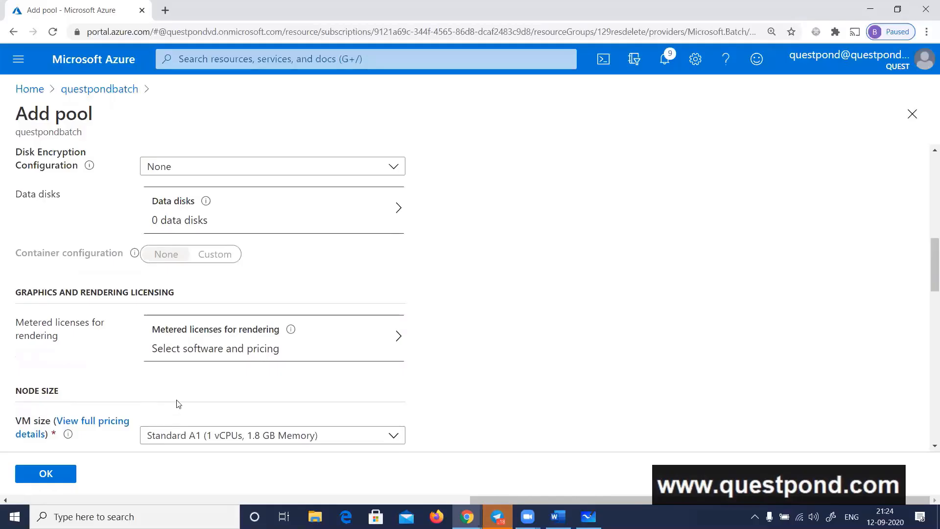
scroll(178, 402, "up", 5)
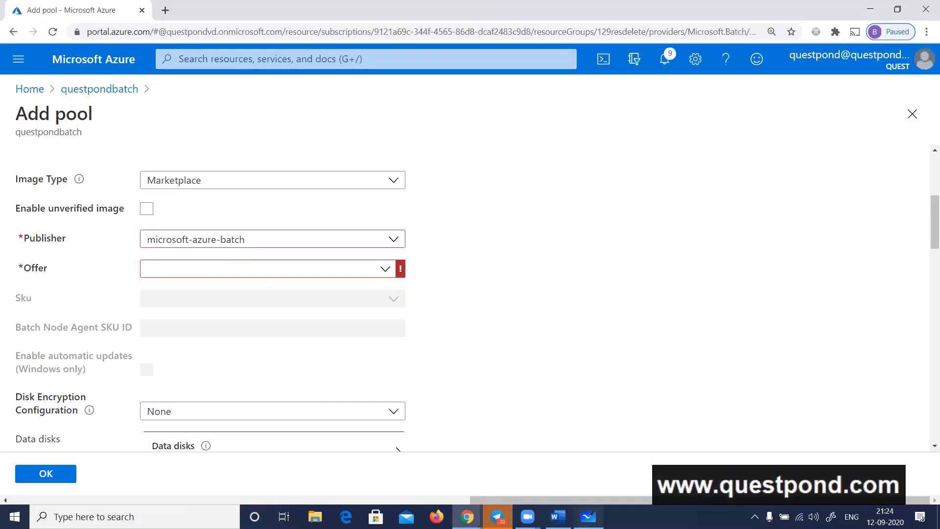
Switch to Microsoft Whiteboard and mark the two application boxes under POOL as machines with handwritten "m" labels
left_click(588, 516)
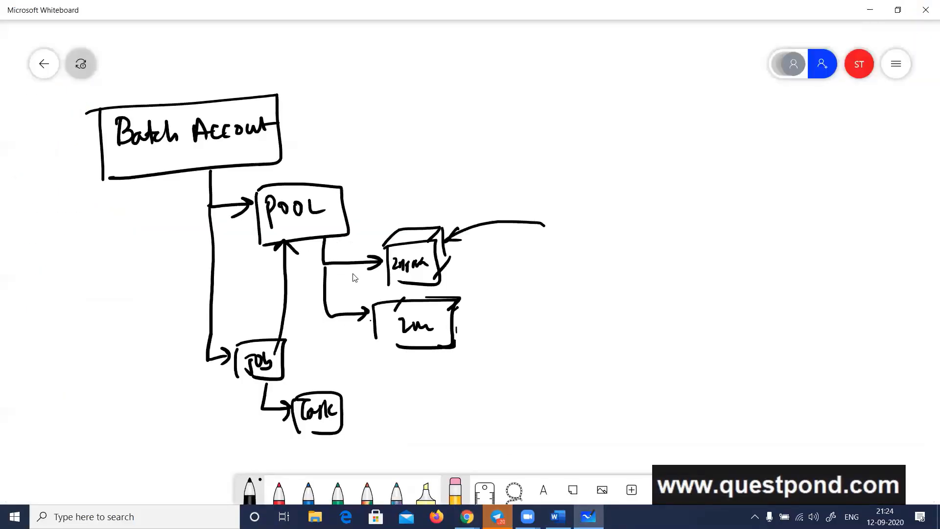
left_click_drag(522, 234, 550, 236)
left_click_drag(553, 232, 554, 249)
mouse_move(488, 313)
left_mouse_down()
mouse_move(479, 332)
mouse_move(515, 331)
left_mouse_up()
left_click_drag(518, 323, 543, 320)
Sketch another machine box connected to the POOL box and label it as a node with an arrow
left_click_drag(346, 211, 375, 203)
mouse_move(373, 191)
left_mouse_down()
mouse_move(380, 215)
mouse_move(406, 178)
left_mouse_up()
left_click_drag(415, 179, 405, 209)
left_click_drag(387, 172, 414, 162)
mouse_move(425, 169)
left_mouse_down()
mouse_move(437, 198)
mouse_move(419, 207)
mouse_move(473, 161)
mouse_move(531, 153)
left_mouse_up()
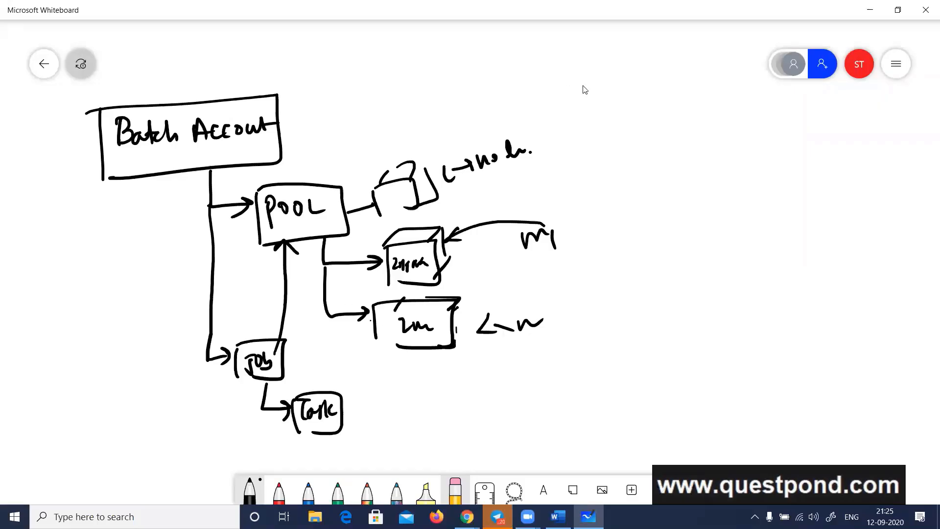
left_click(926, 86)
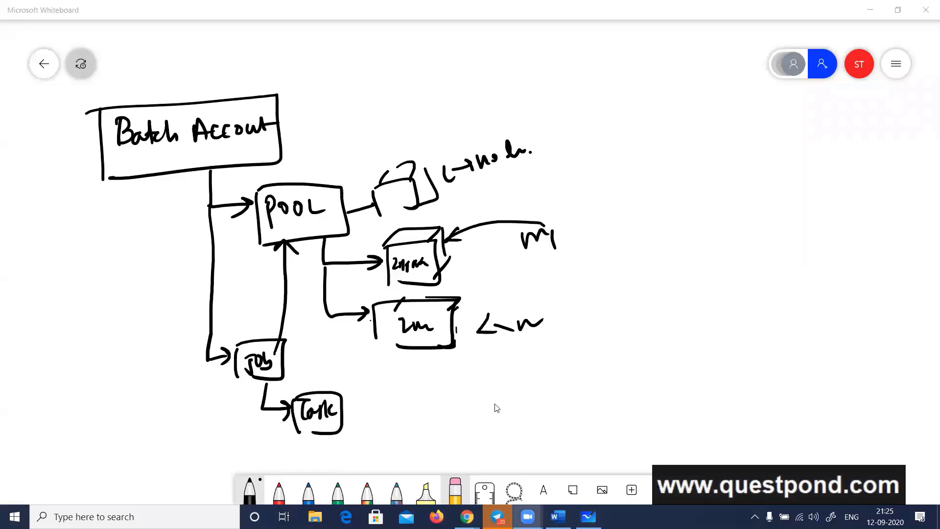
Switch to the Azure Batch documentation in Chrome, open the Run a Batch job - .NET quickstart, and copy its git clone command
mouse_move(467, 516)
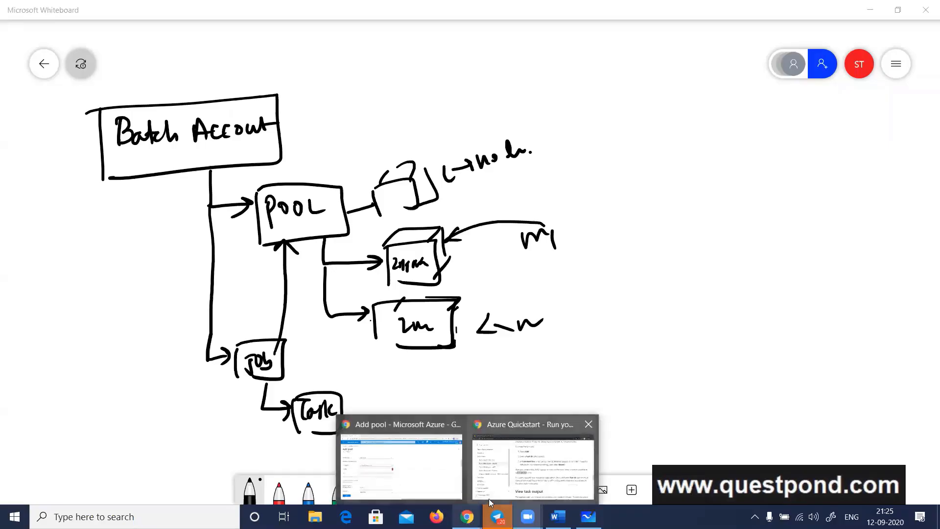
left_click(458, 499)
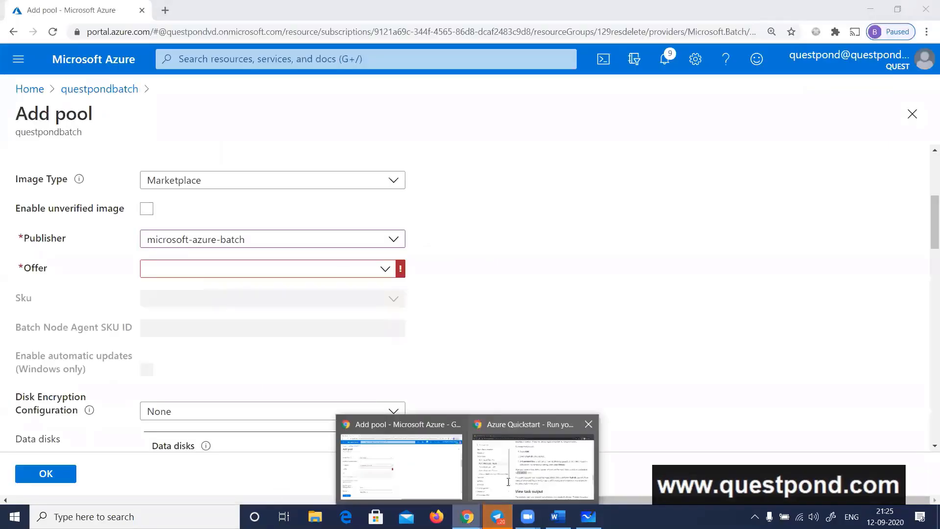
left_click(529, 453)
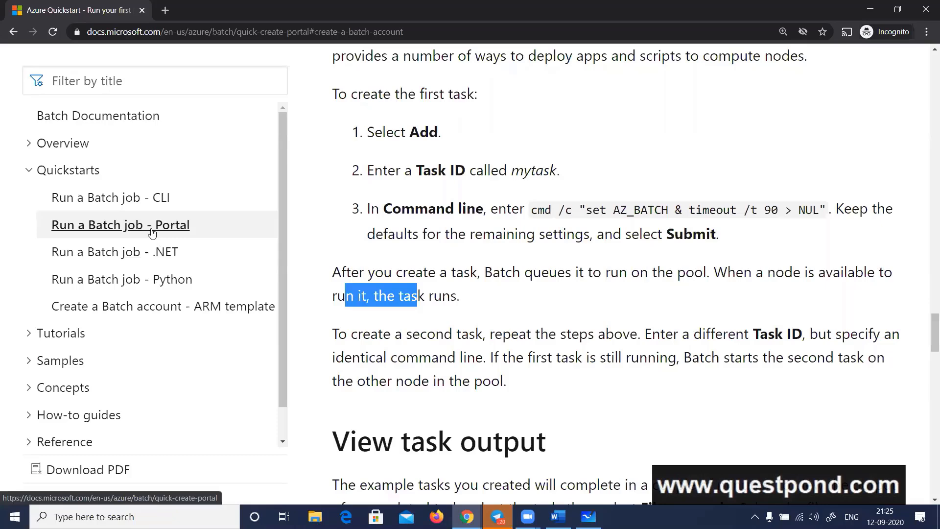
left_click(149, 259)
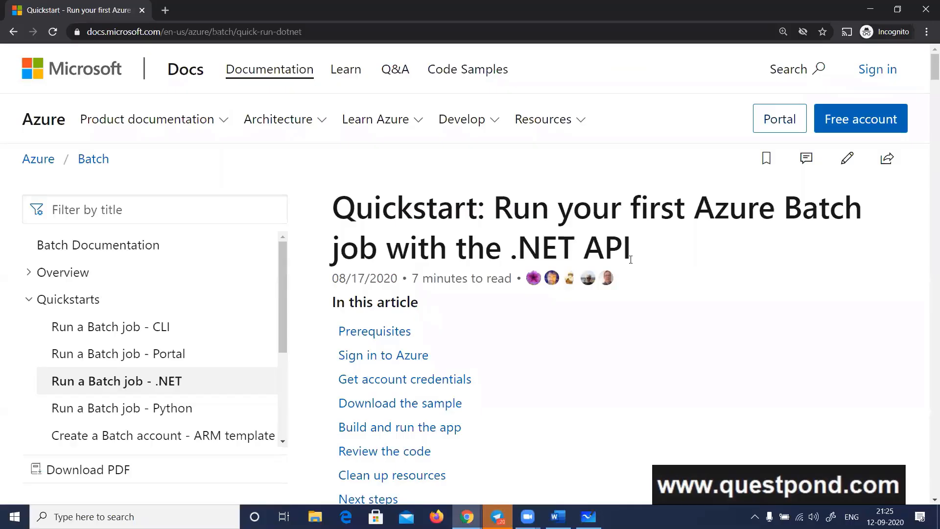
scroll(631, 259, "down", 10)
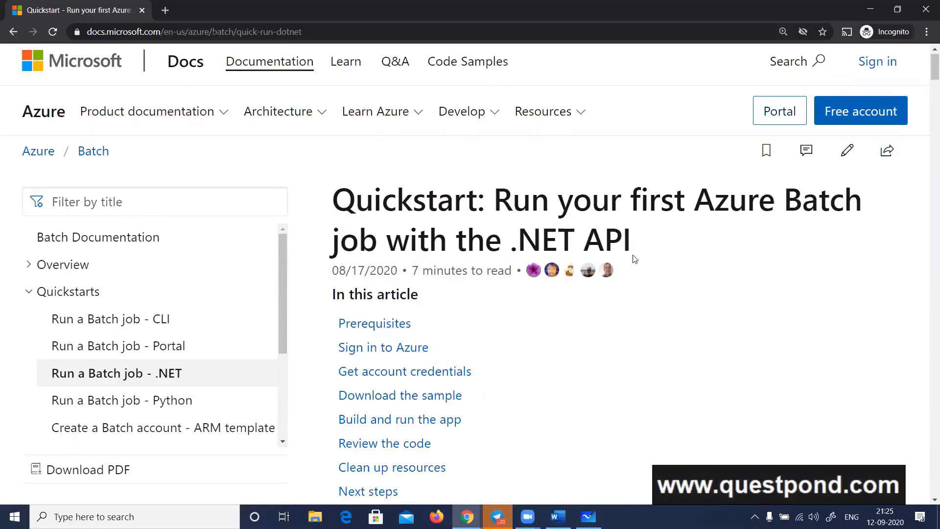
scroll(636, 259, "down", 11)
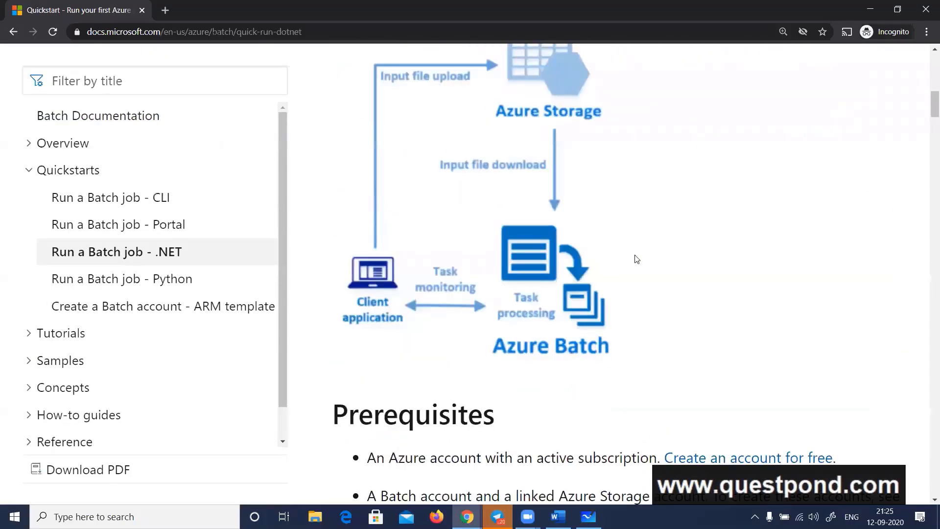
scroll(628, 271, "down", 8)
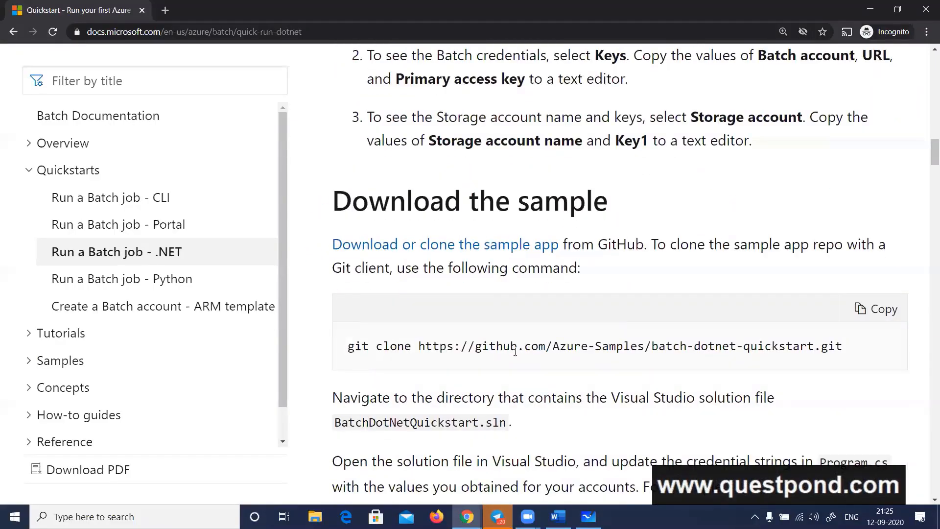
left_click(872, 318)
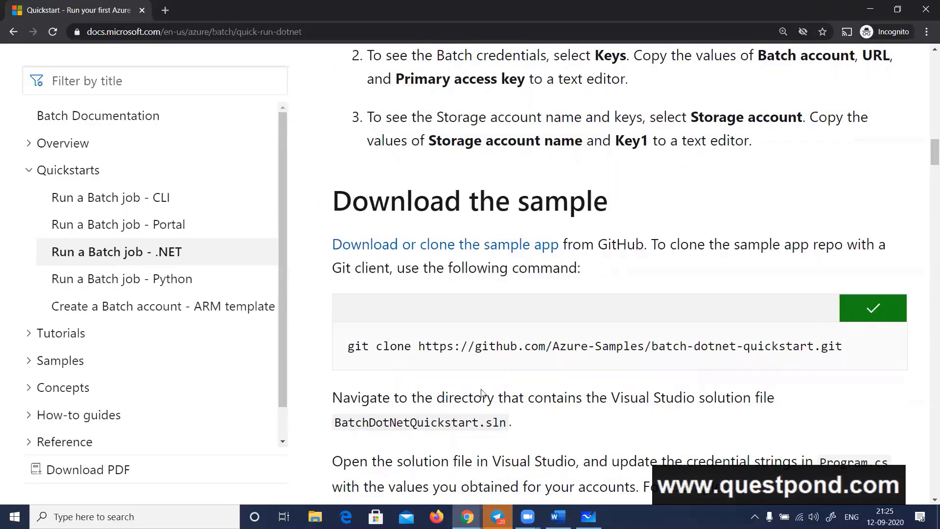
Create a folder named DotnetAzureBatch on Local Disk (E:) in File Explorer and open it
left_click(315, 517)
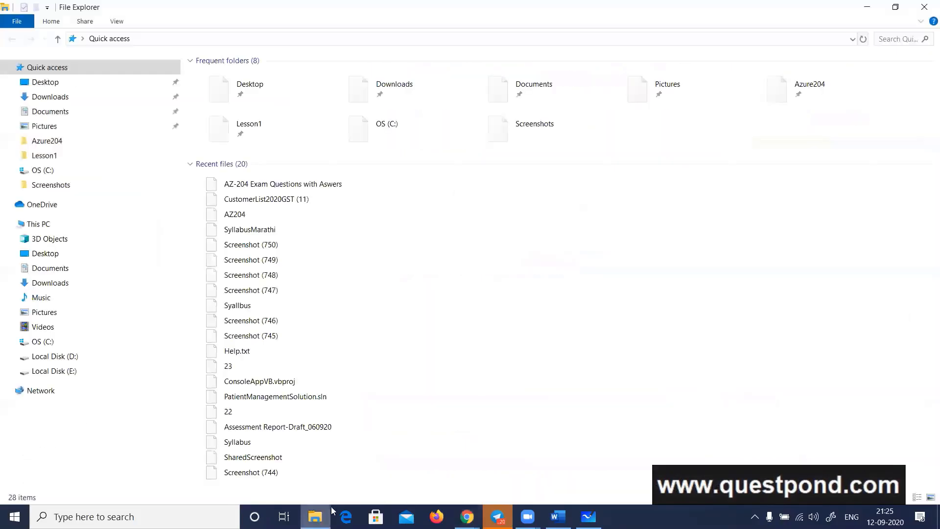
left_click(62, 371)
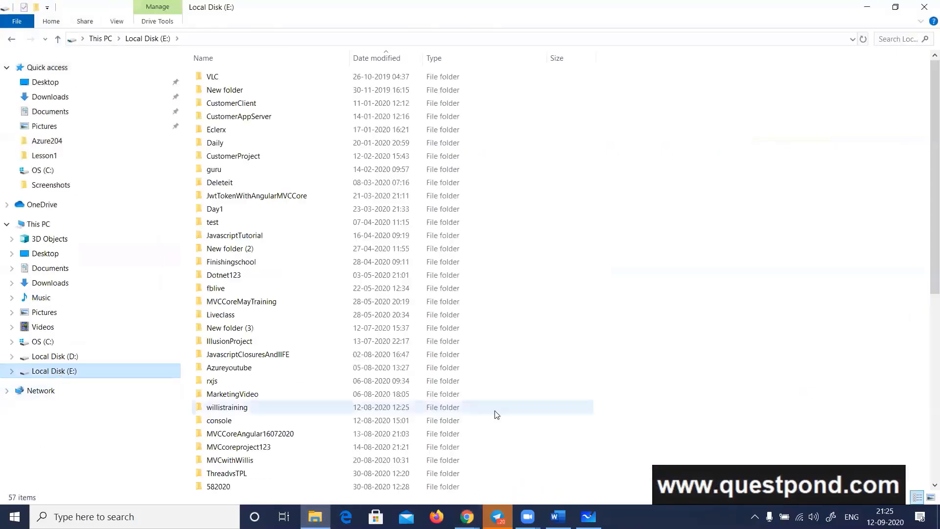
right_click(707, 322)
mouse_move(669, 295)
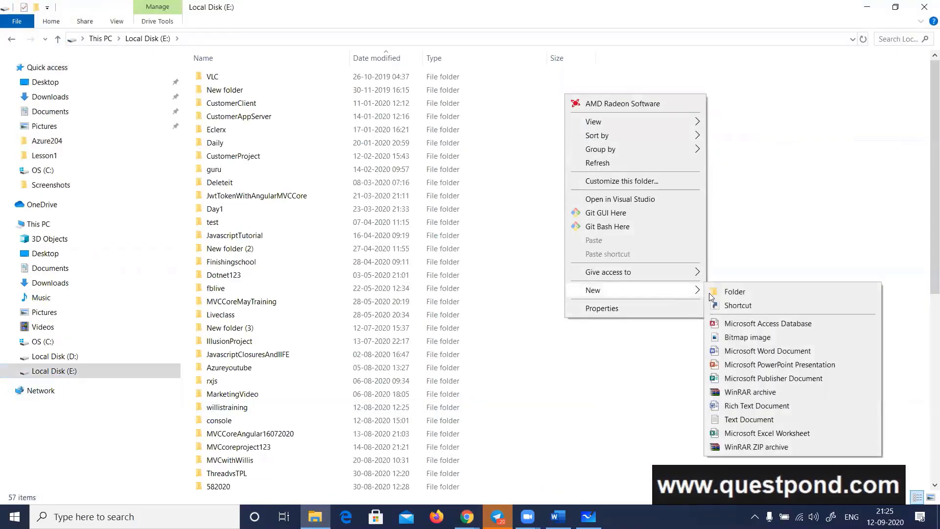
left_click(726, 293)
type("Dot")
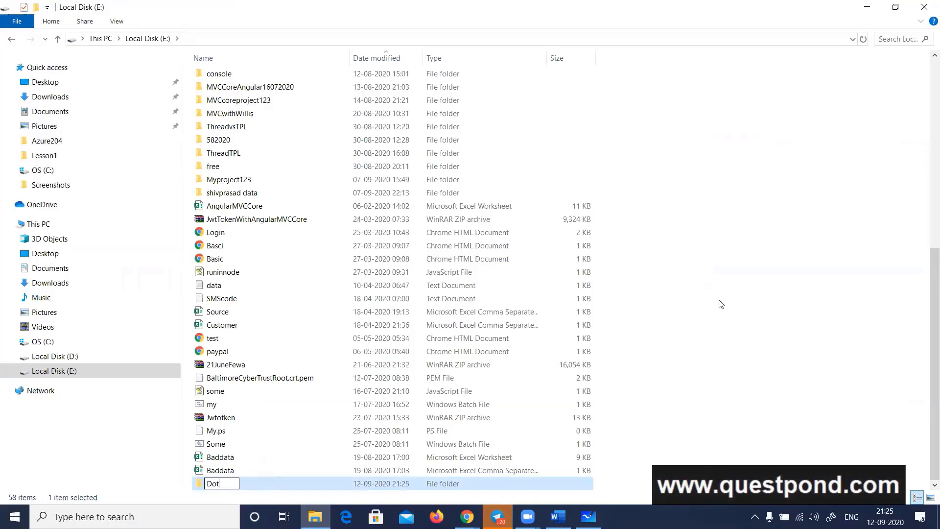
type("netAzureBatch")
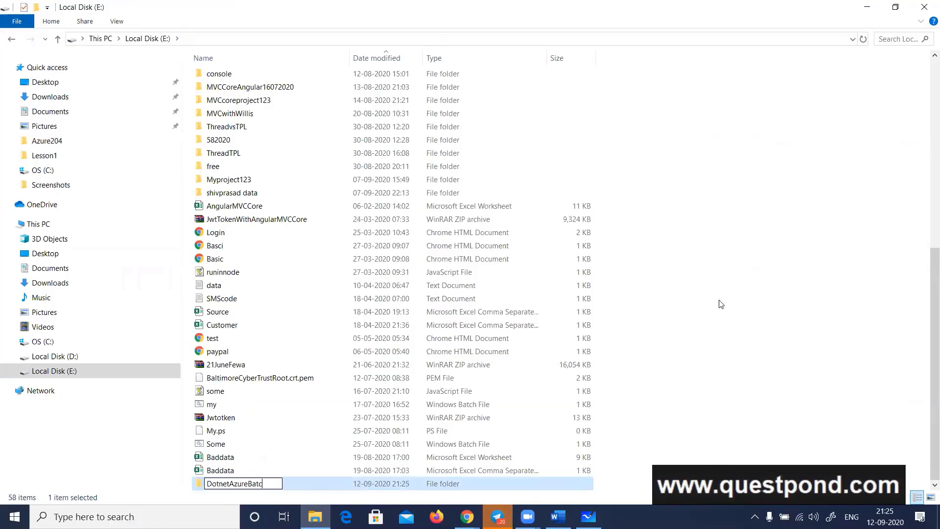
key("Return")
Copy the DotnetAzureBatch folder's address and open a Command Prompt with cmd
key("Return")
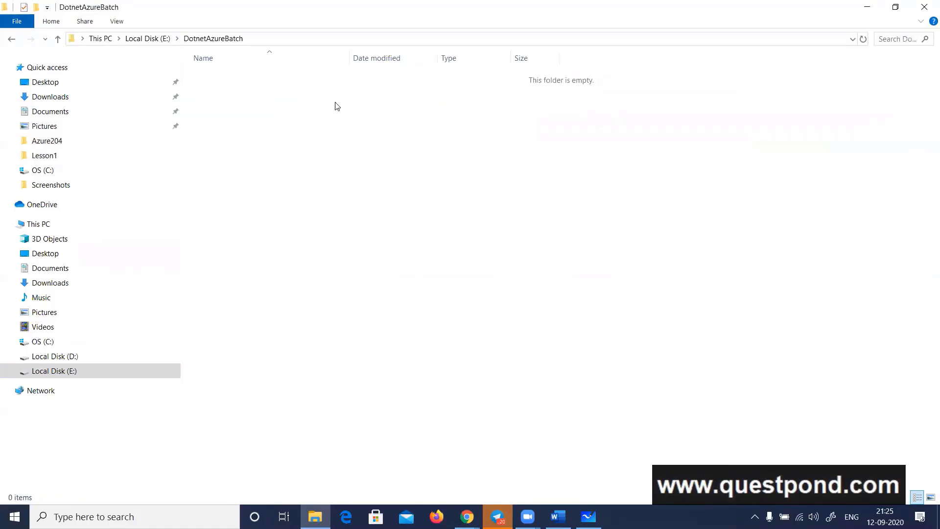
right_click(219, 40)
left_click(239, 58)
key("super+r")
type("cmd")
Change the Command Prompt's working directory to E:\DotnetAzureBatch and clear the screen
key("Return")
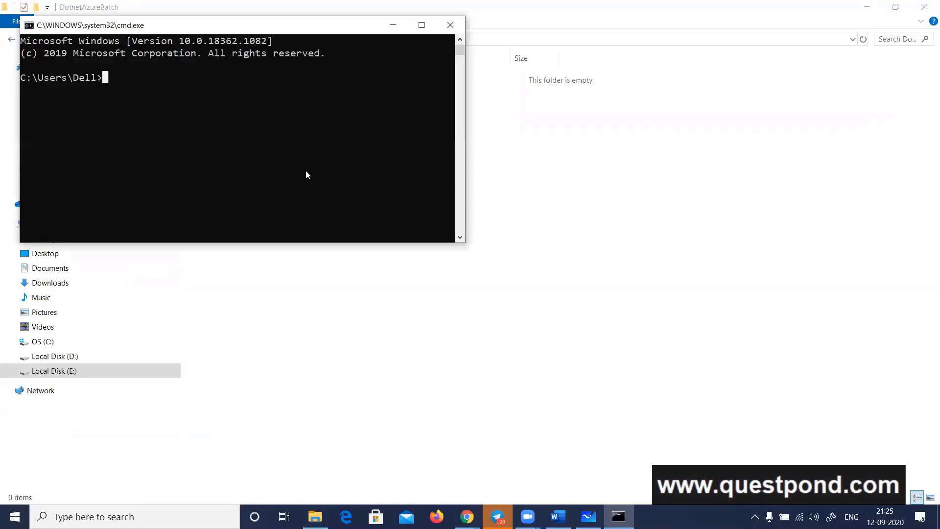
type("cd")
key("ctrl+v")
key("Return")
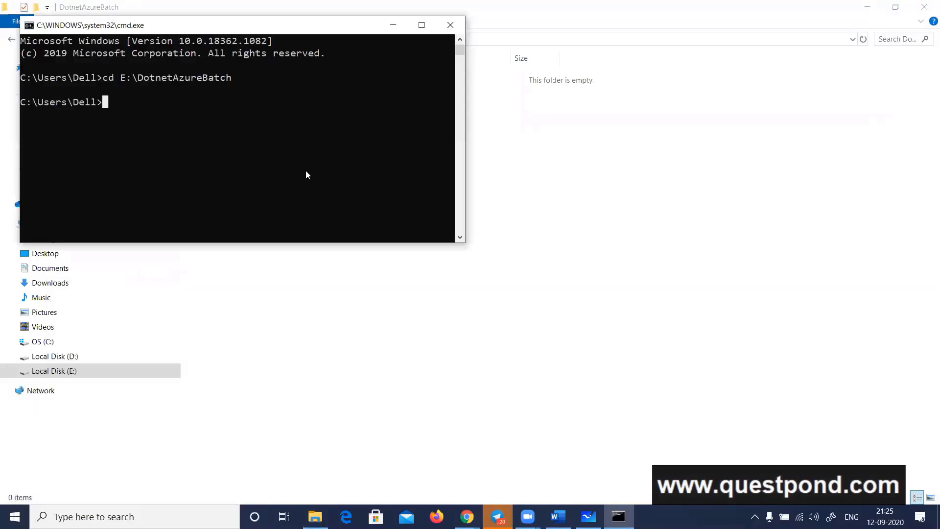
type("e:")
key("Return")
type("cls")
key("Return")
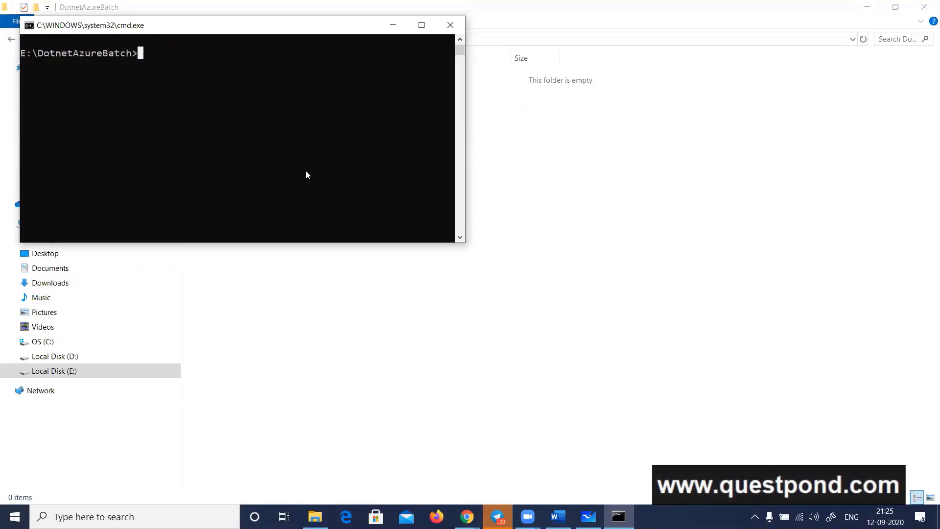
Set the Command Prompt's font size to 36 in its properties
right_click(294, 25)
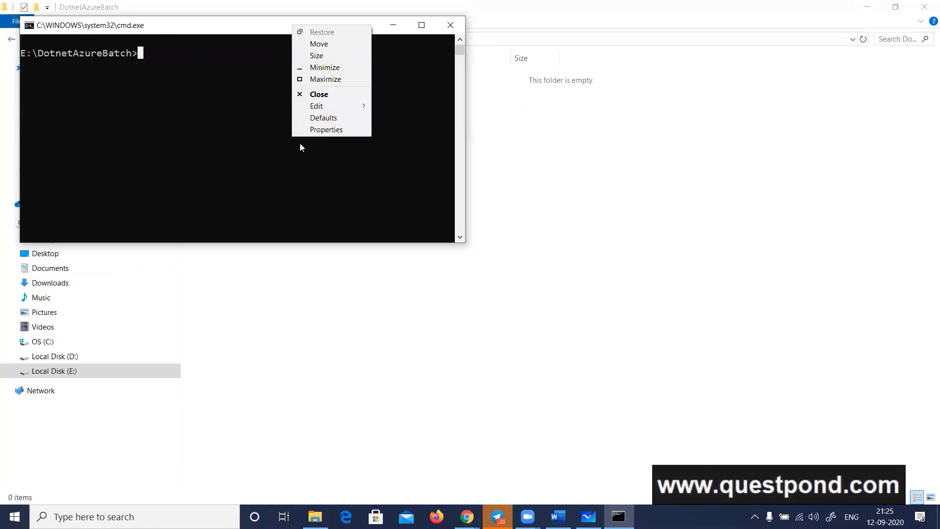
left_click(324, 129)
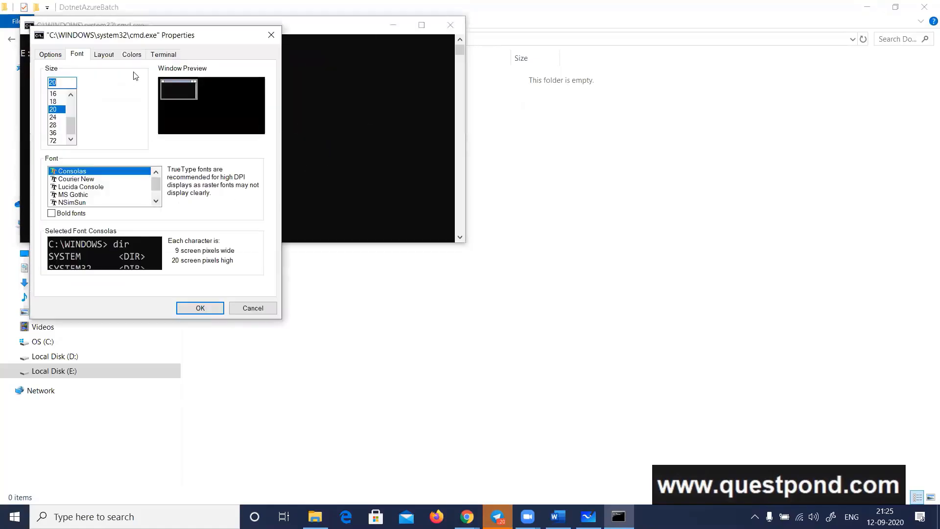
left_click(53, 132)
left_click(200, 308)
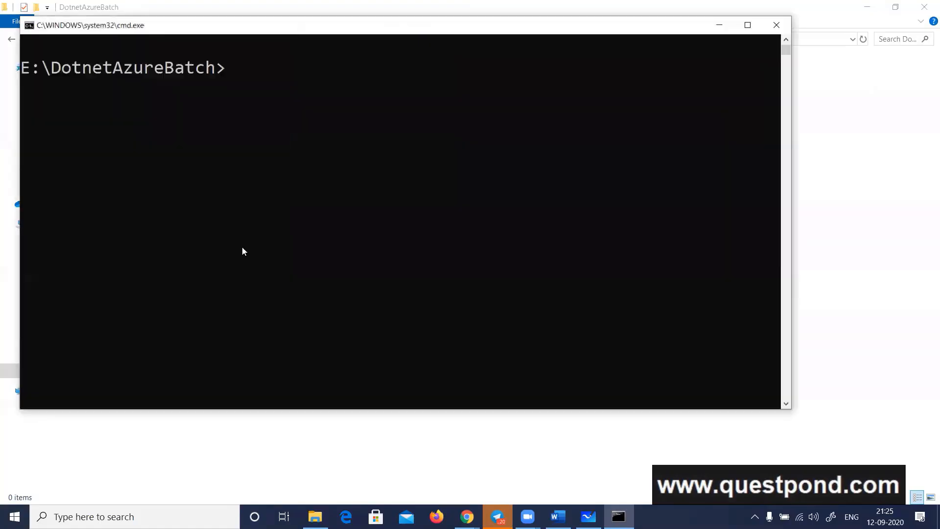
left_click(291, 89)
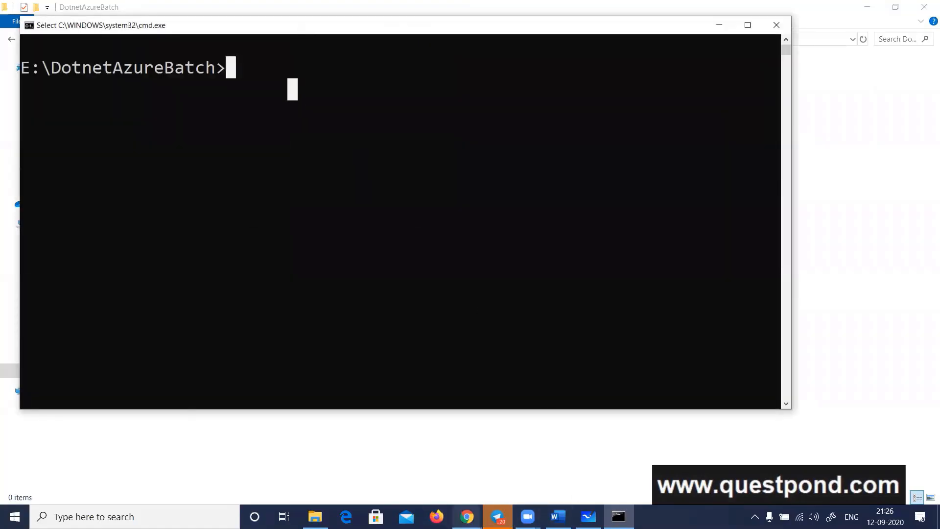
mouse_move(467, 516)
left_click(507, 486)
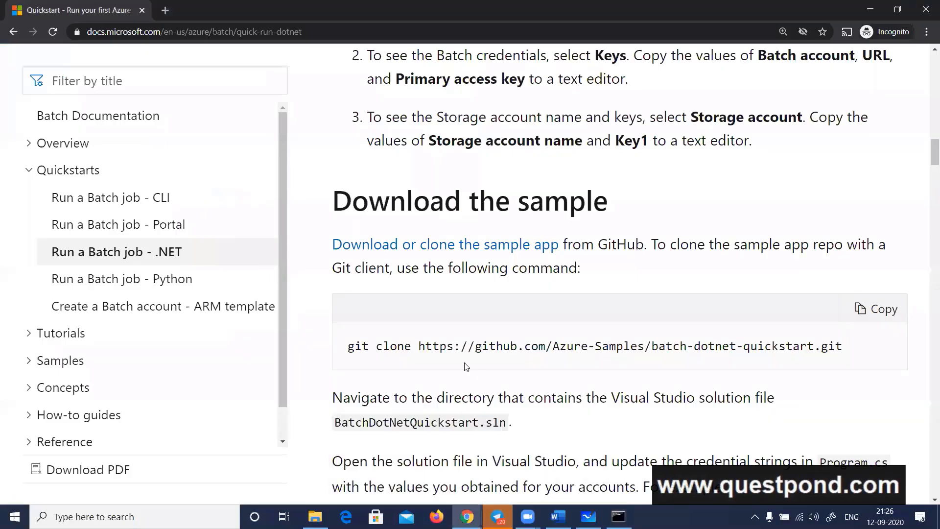
triple_click(448, 346)
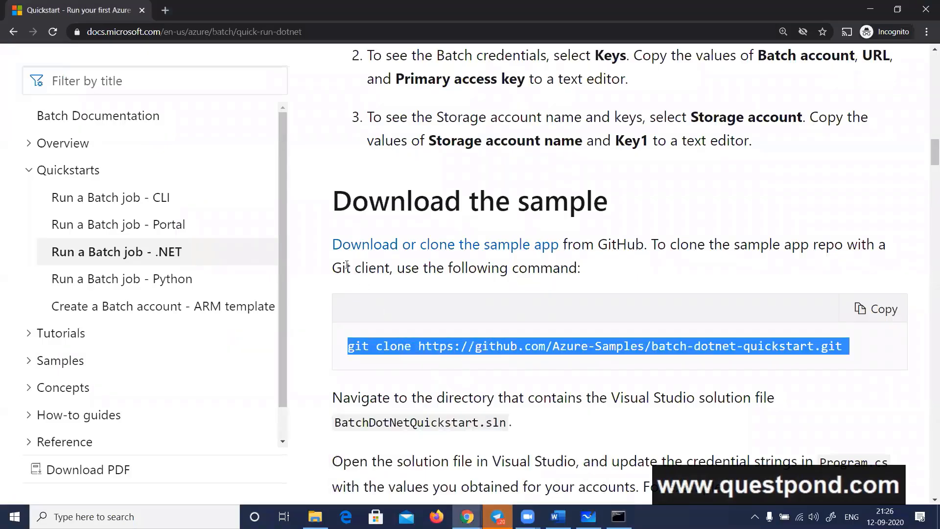
key("alt+Tab")
left_click(253, 76)
key("ctrl+v")
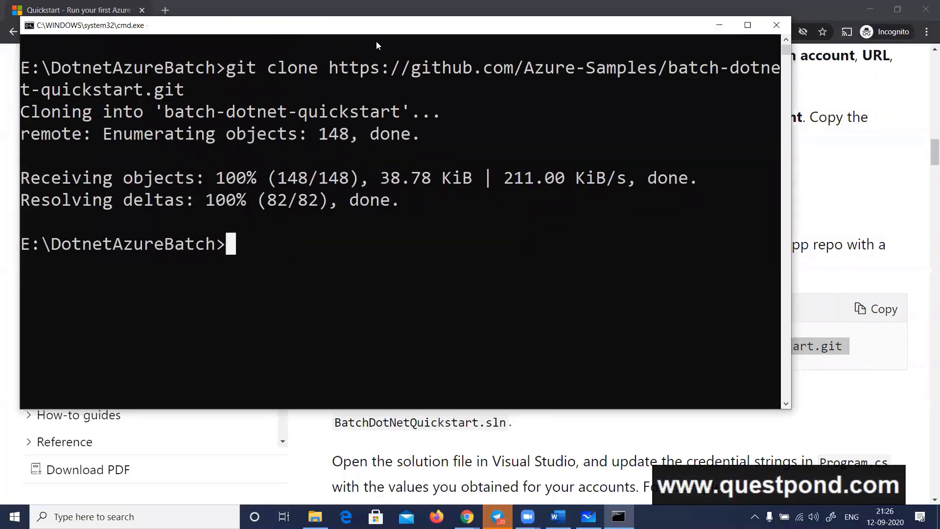
left_click(776, 25)
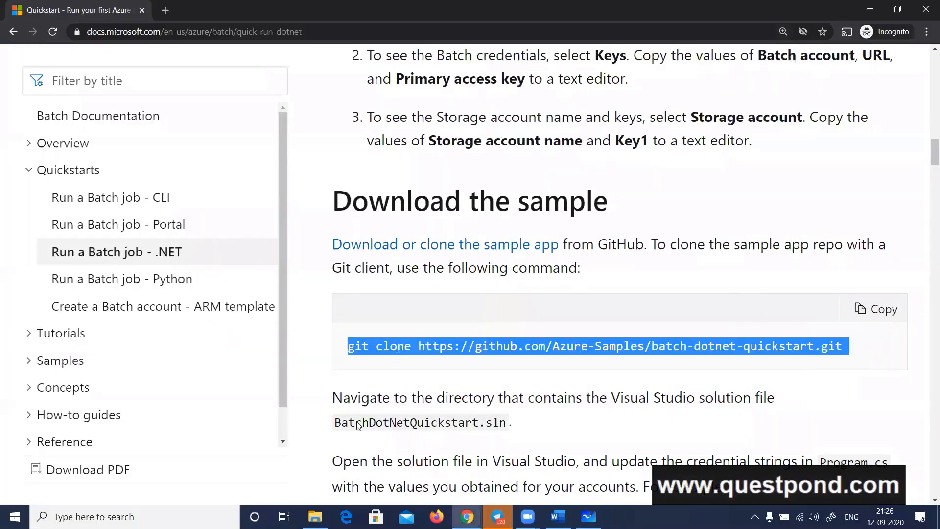
left_click(315, 516)
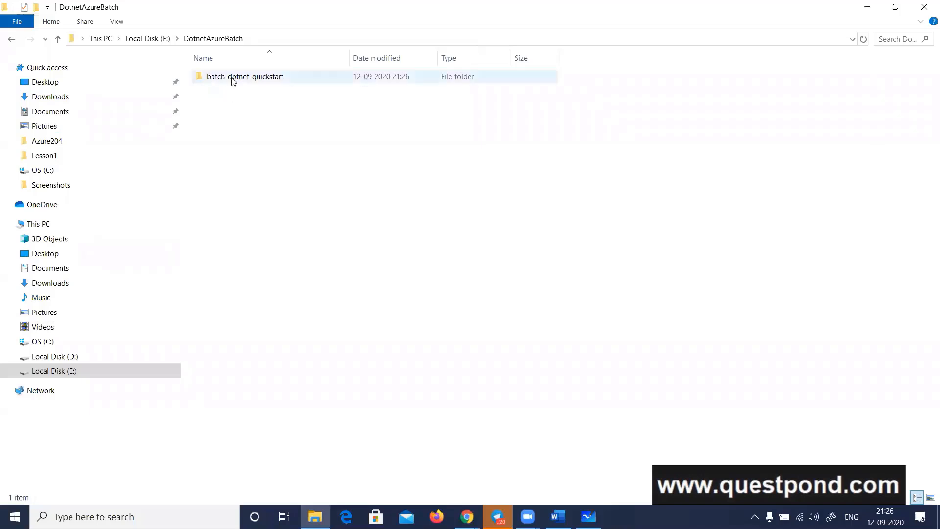
Open BatchDotNetQuickstart.sln from the cloned batch-dotnet-quickstart\BatchDotnetQuickstart folder in Visual Studio
double_click(230, 76)
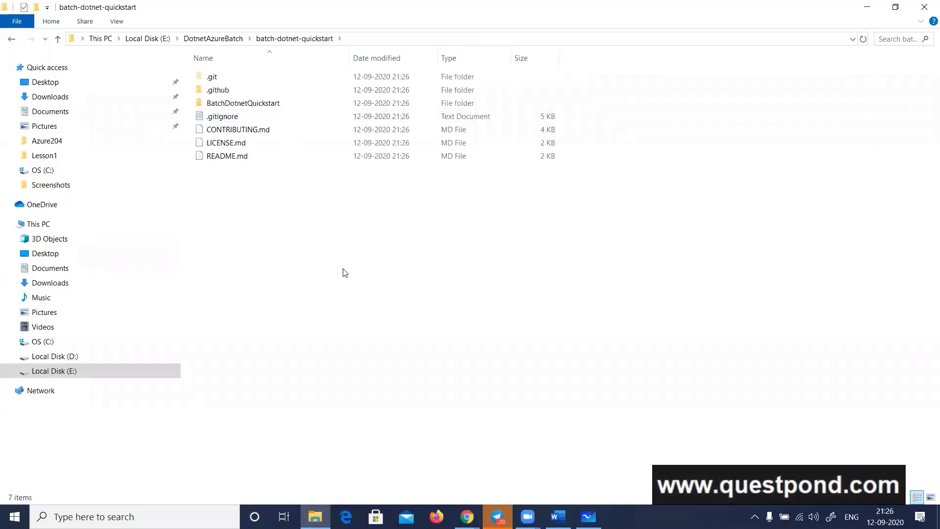
double_click(258, 105)
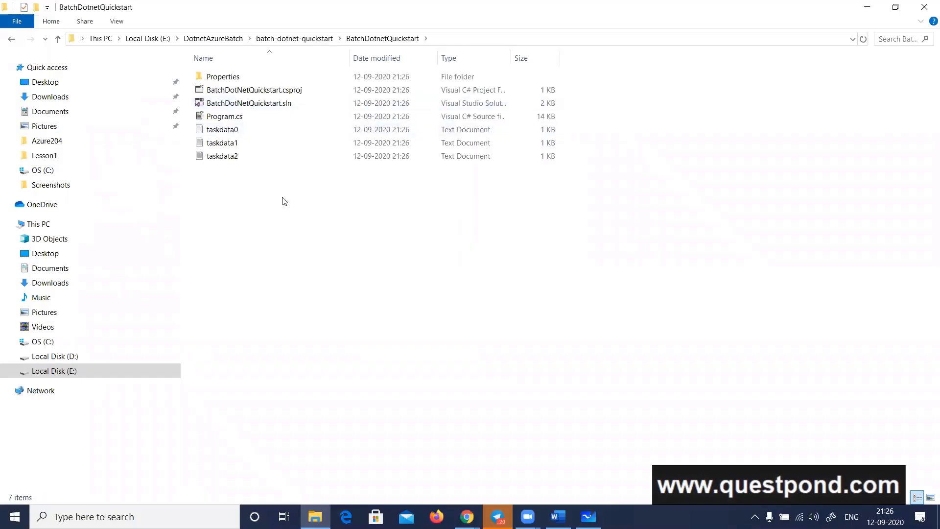
right_click(281, 105)
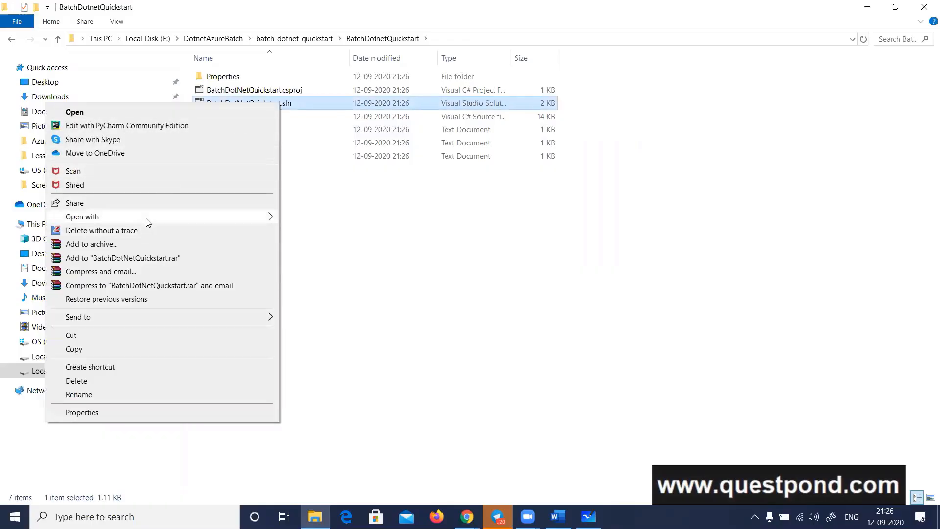
mouse_move(148, 219)
left_click(362, 241)
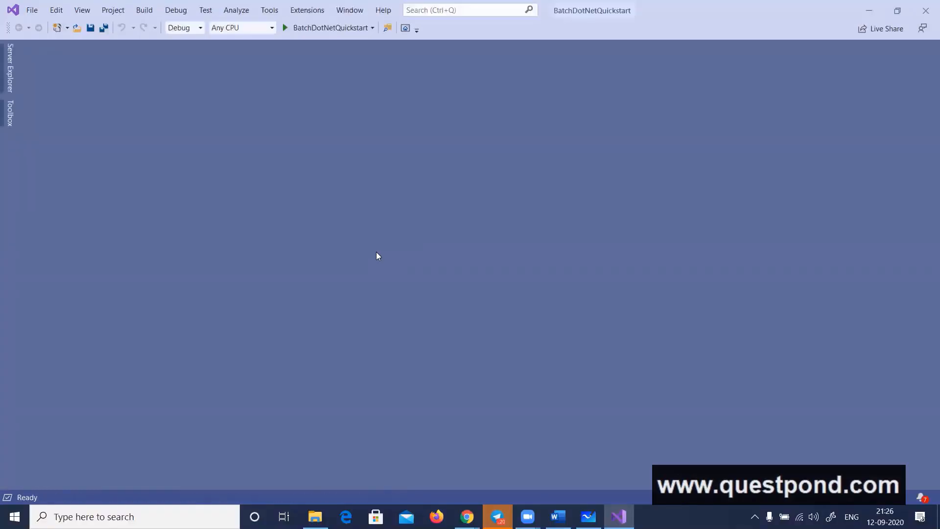
Show Solution Explorer for the BatchDotNetQuickstart solution and move its floating window towards the middle of the workspace
left_click(83, 12)
left_click(80, 28)
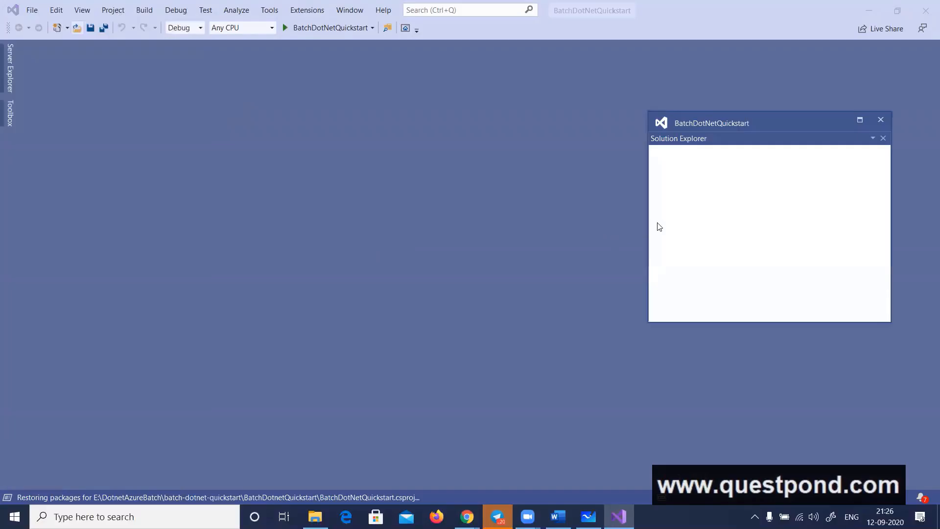
left_click(656, 172)
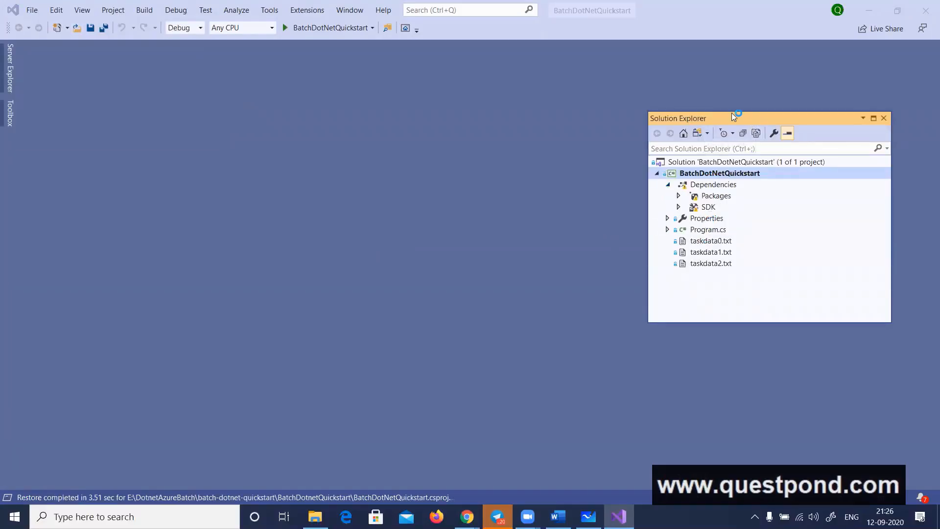
left_click_drag(732, 113, 470, 109)
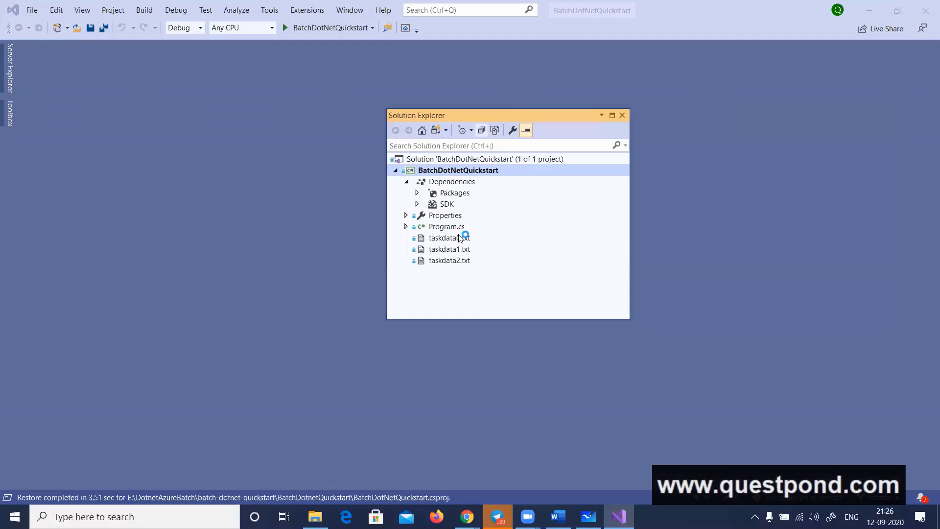
Expand the project's Packages and examine the Microsoft.Azure.Batch and Microsoft.Azure.Storage.Blob dependencies, widening Solution Explorer
left_click(421, 194)
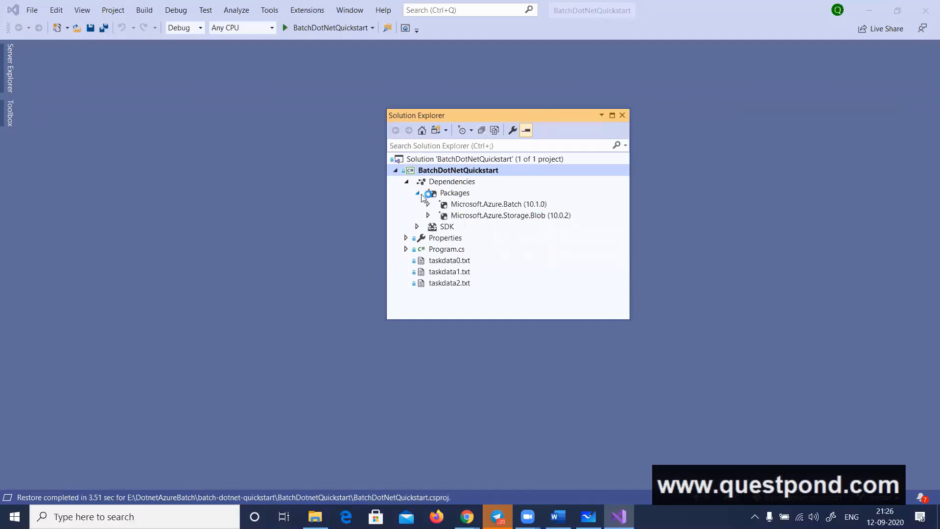
left_click(513, 206)
left_click(516, 216)
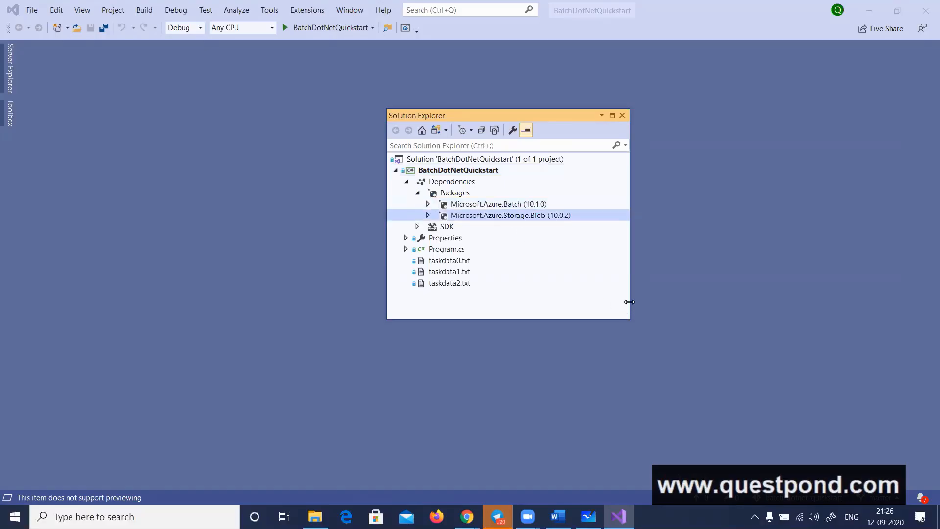
left_click_drag(628, 301, 684, 302)
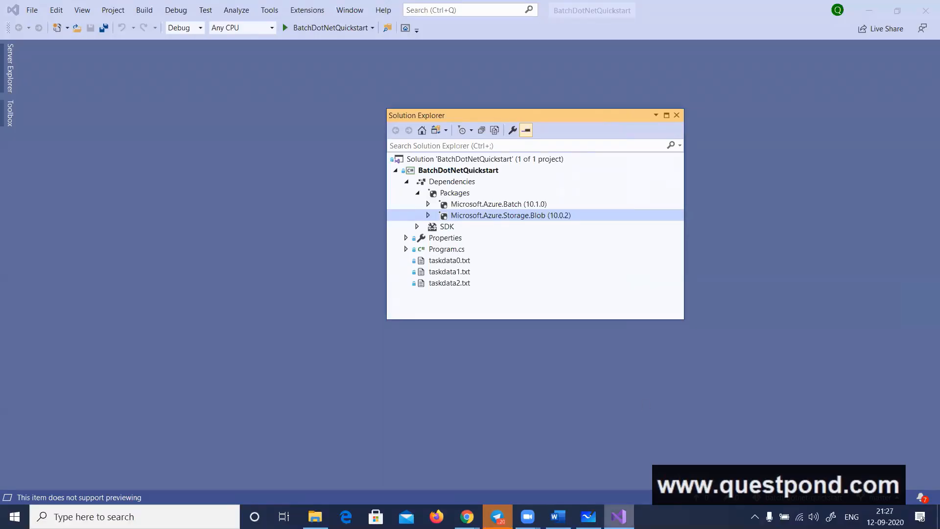
Switch to Microsoft Whiteboard and draw a two-way arrow from the Batch Account box to a new box labelled "SAcc." for the storage account
key("alt+Tab")
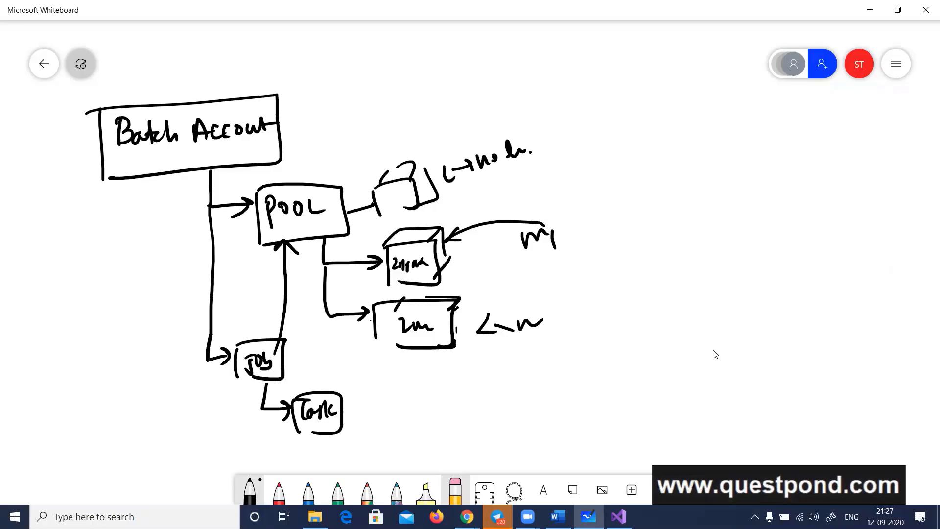
mouse_move(270, 113)
left_mouse_down()
mouse_move(277, 123)
mouse_move(597, 69)
mouse_move(586, 82)
mouse_move(610, 90)
left_mouse_up()
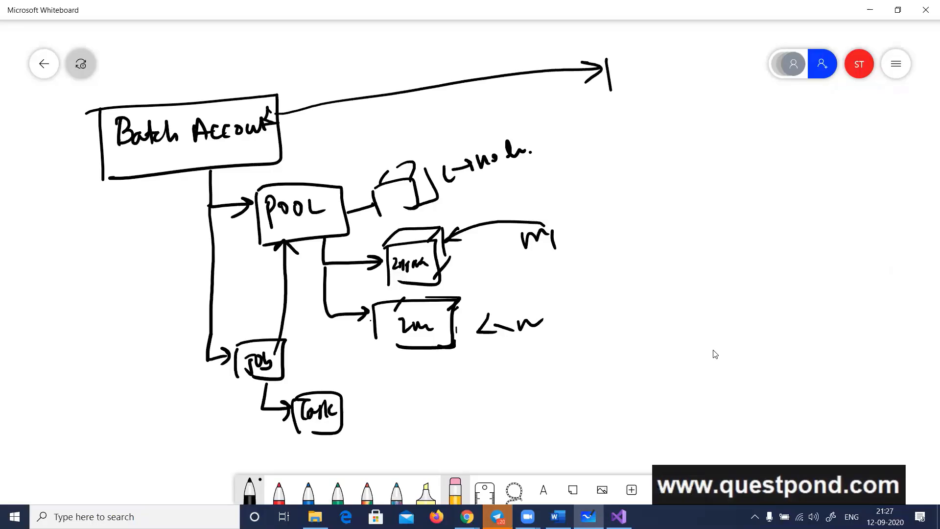
left_click_drag(602, 56, 622, 135)
mouse_move(623, 82)
left_mouse_down()
mouse_move(616, 93)
mouse_move(667, 84)
left_mouse_up()
left_click(670, 78)
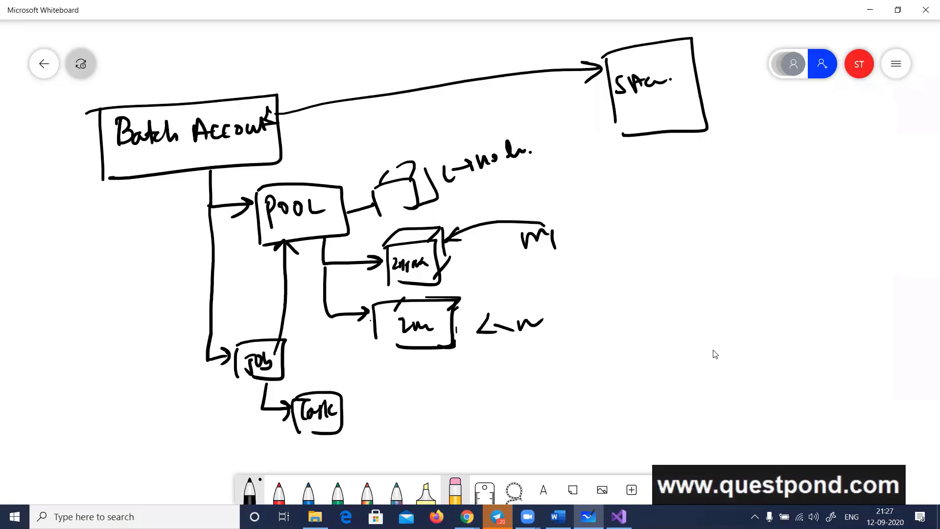
key("alt+Tab")
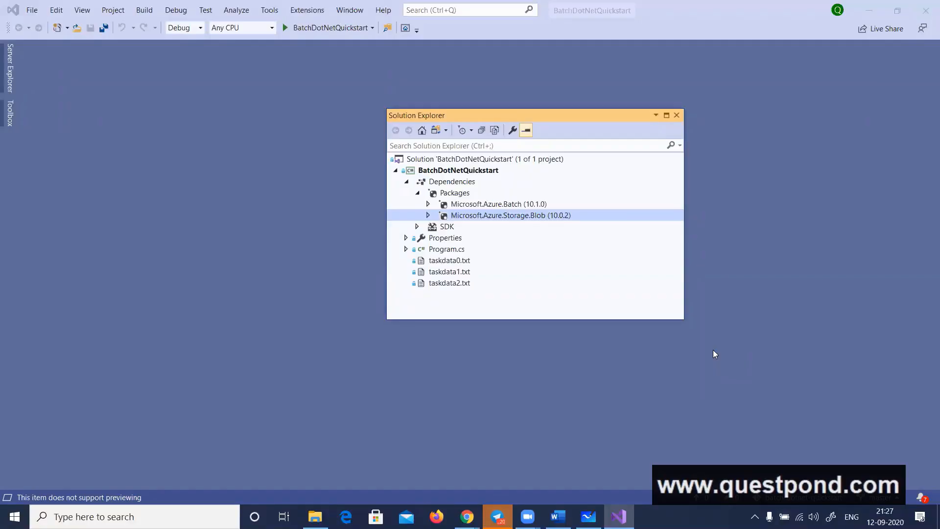
Return to the whiteboard, write a second "SAcc" label in the storage account box, and draw a long diagonal arrow pointing to that box
key("alt+Tab")
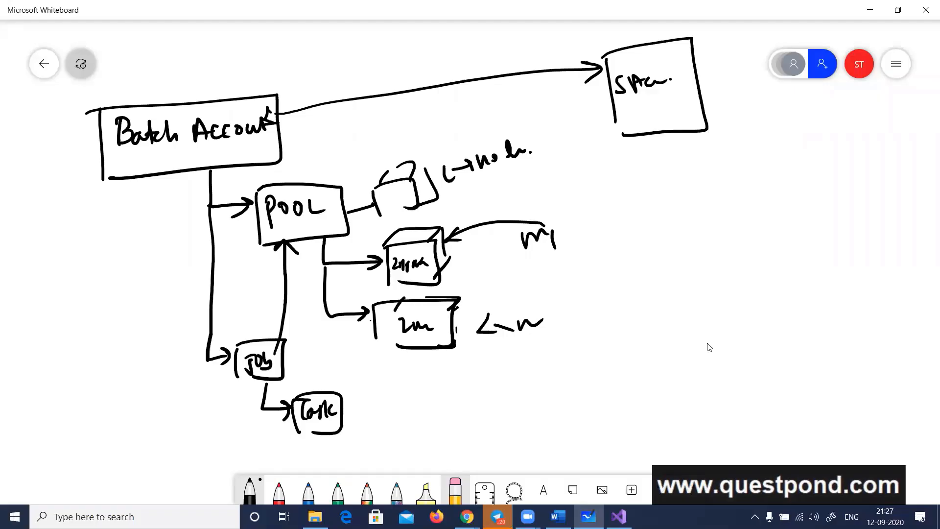
mouse_move(630, 105)
left_mouse_down()
mouse_move(621, 121)
mouse_move(641, 117)
left_mouse_up()
left_click_drag(642, 102, 652, 115)
left_click_drag(641, 110, 663, 112)
left_click_drag(673, 104, 680, 114)
mouse_move(805, 252)
left_mouse_down()
mouse_move(681, 133)
mouse_move(703, 137)
left_mouse_up()
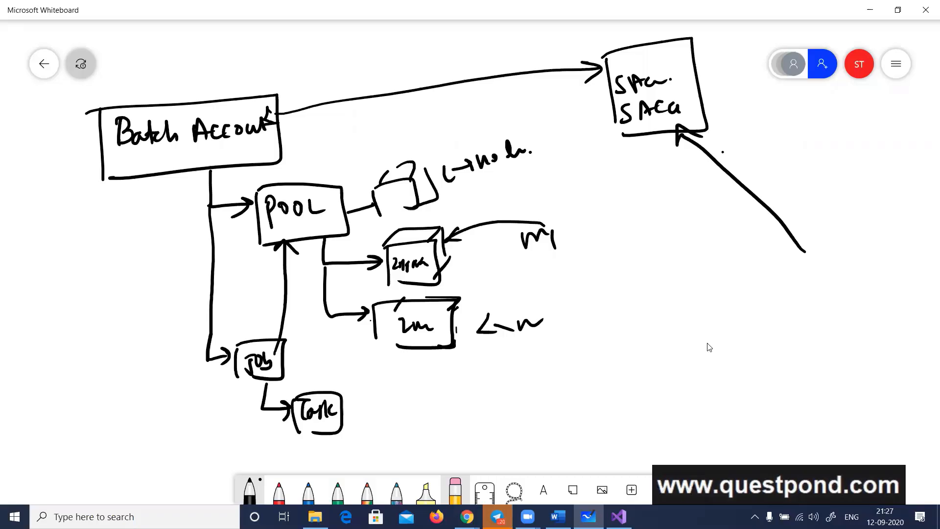
Draw a short arrow out of the Task box and handwrite a brief label at its end
left_click_drag(346, 413, 384, 416)
left_click_drag(377, 406, 397, 435)
left_click_drag(398, 414, 409, 425)
left_click_drag(422, 408, 417, 424)
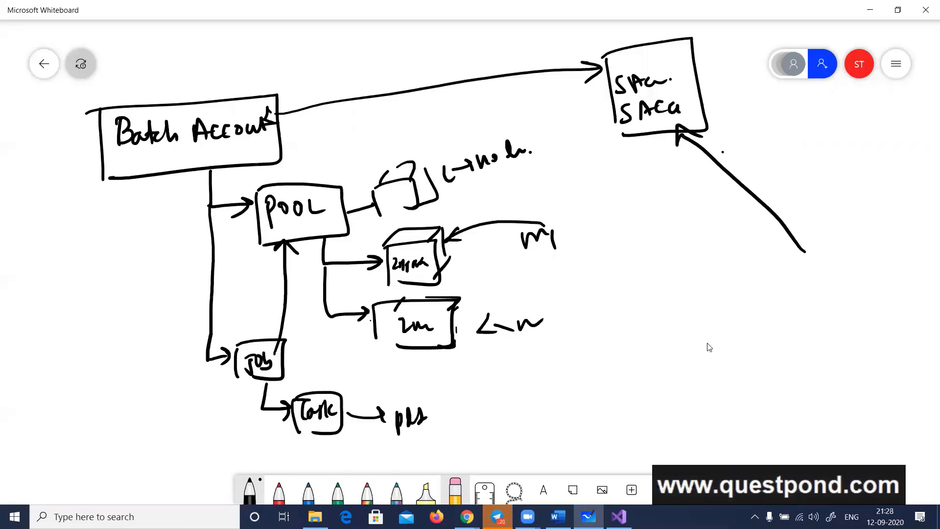
Switch to Visual Studio, open Program.cs, close Solution Explorer, and enlarge the code around the Batch and Storage account credentials
left_click(618, 517)
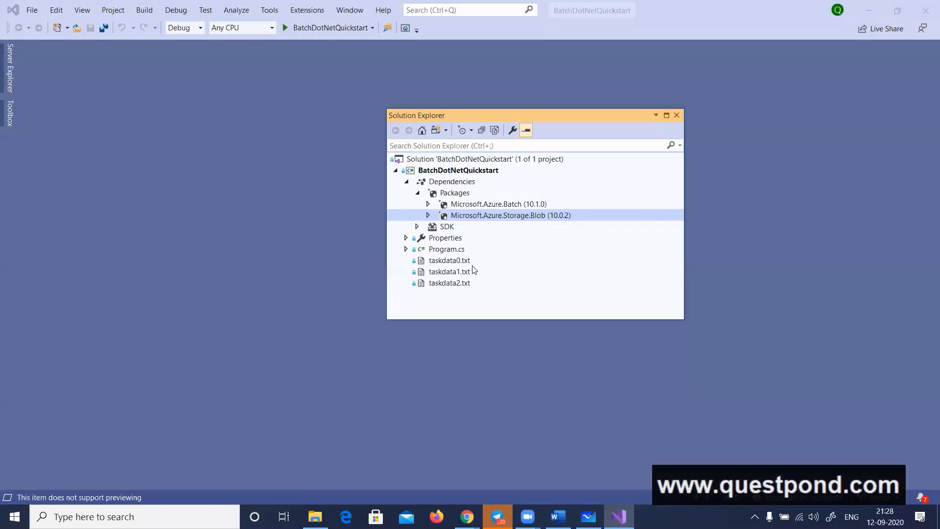
double_click(455, 250)
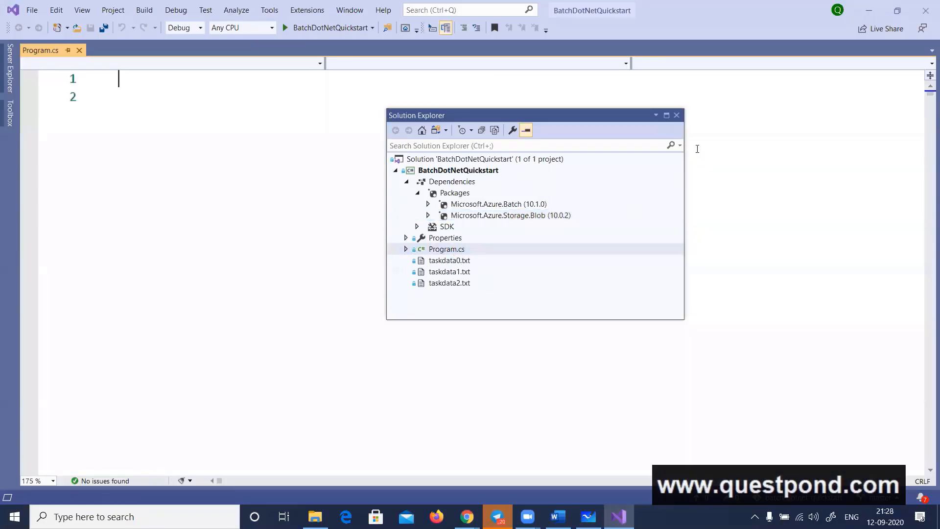
left_click(677, 115)
scroll(525, 209, "down", 4)
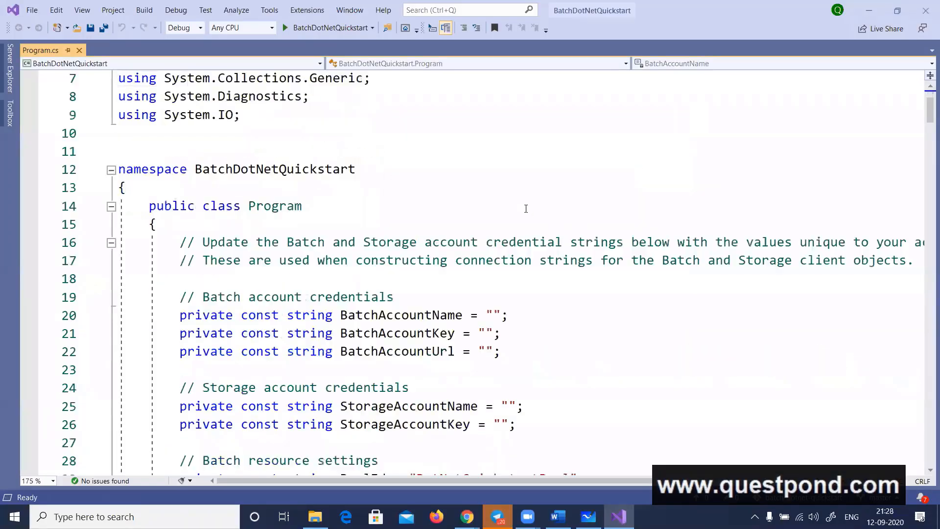
scroll(557, 371, "up", 2, "ctrl")
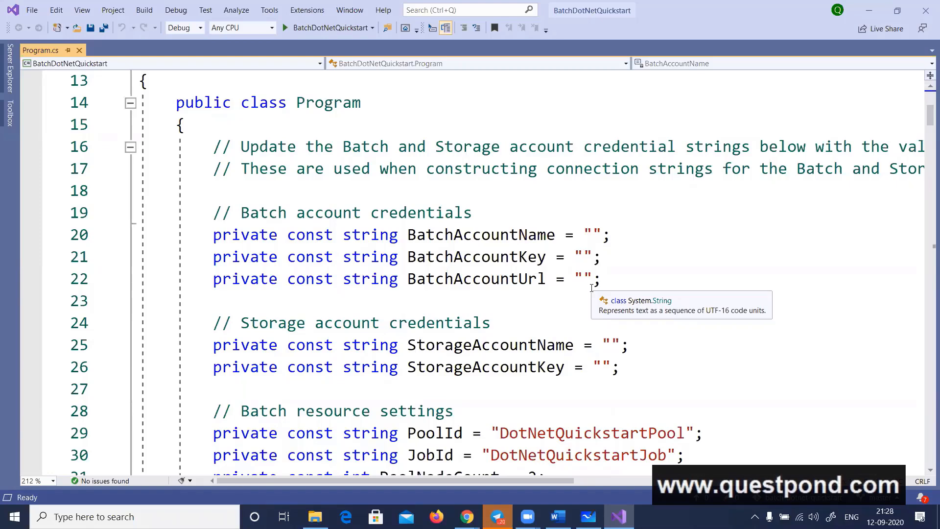
Switch to the Azure portal and leave the Add pool form for the questpondbatch account, discarding the unsaved edits
key("alt+Tab")
key("alt+Tab")
key("alt+Tab")
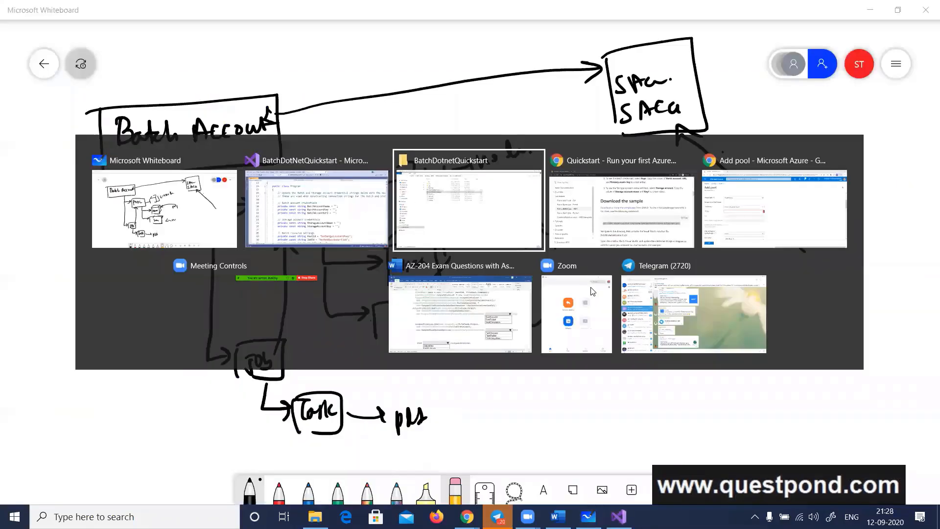
key("alt+Tab")
key("alt+Tab")
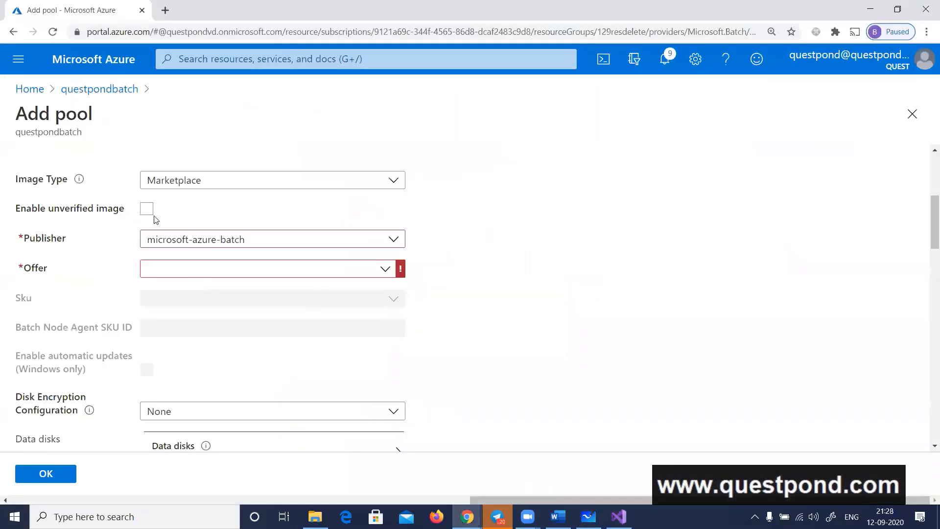
left_click(83, 92)
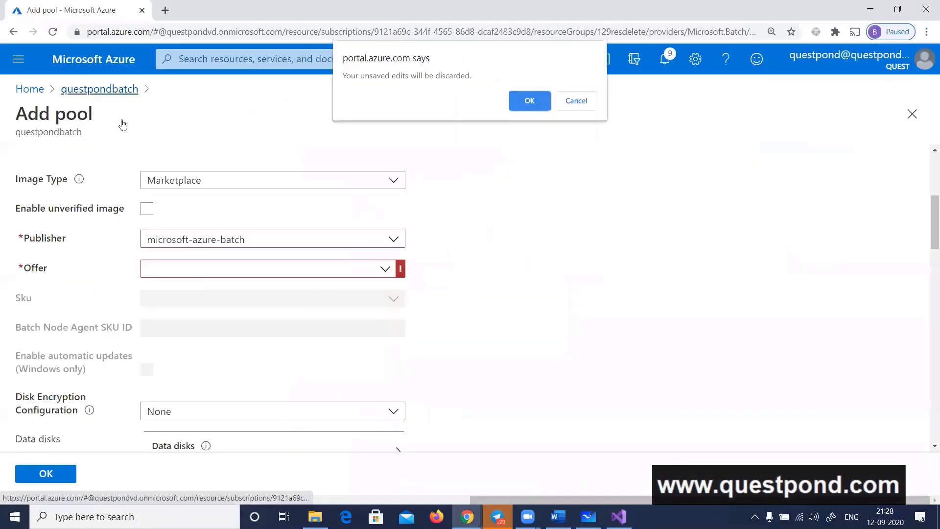
left_click(533, 102)
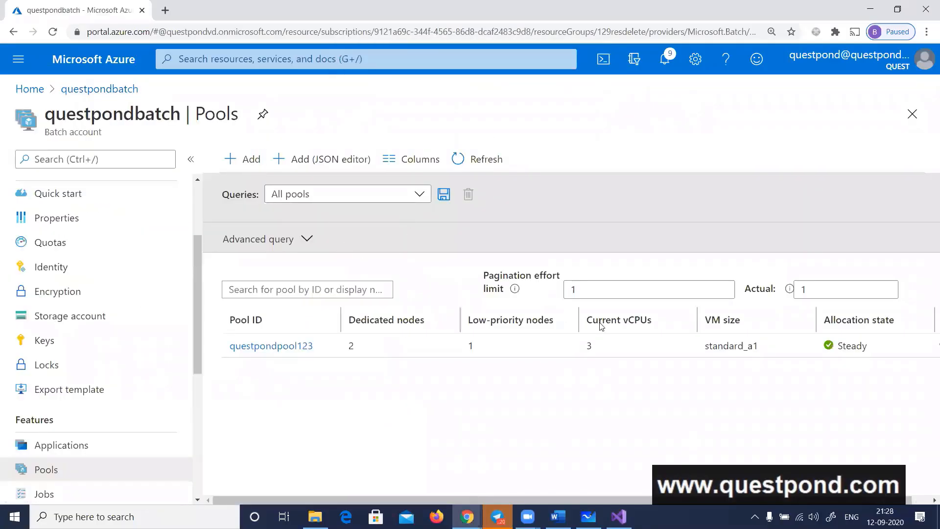
Switch to Visual Studio, set BatchAccountName to "questpondbatch" in Program.cs, and save the file
key("alt+Tab")
key("alt+Tab")
key("alt+Tab")
key("alt+Tab")
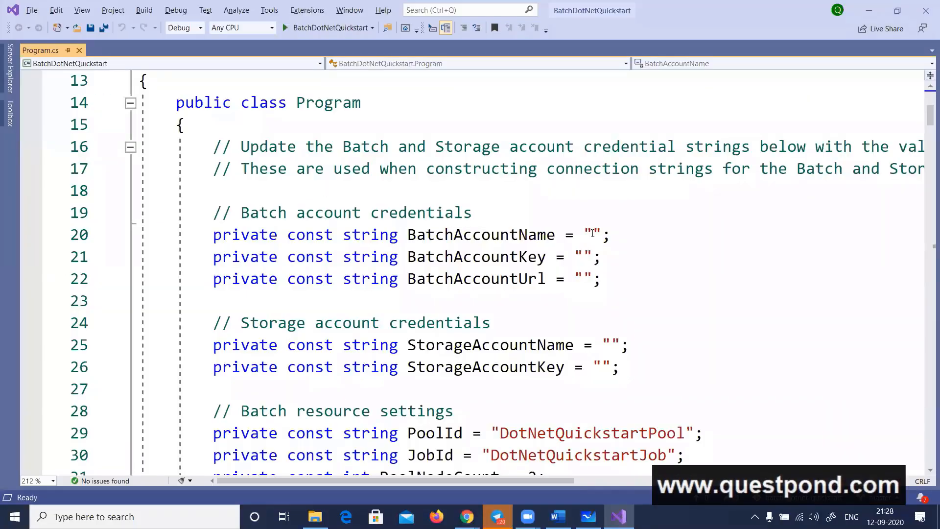
left_click(592, 233)
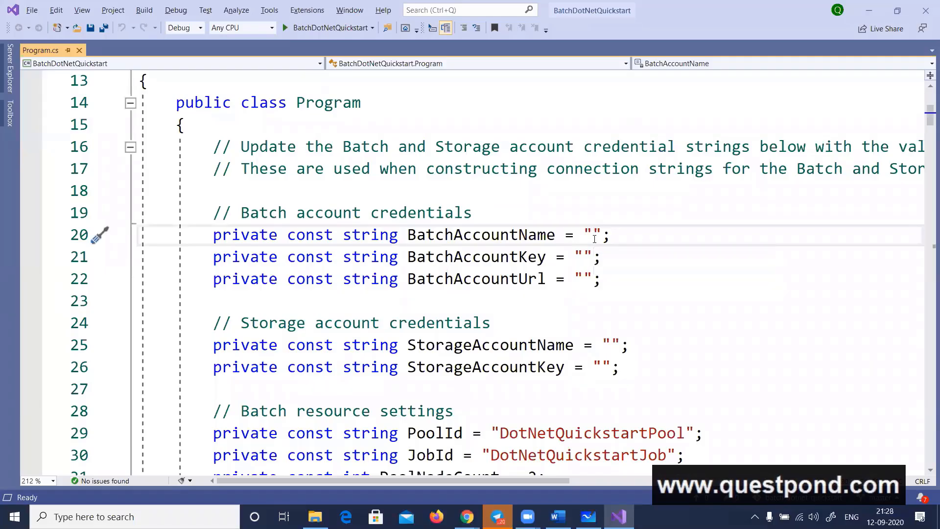
type("questpondbatch")
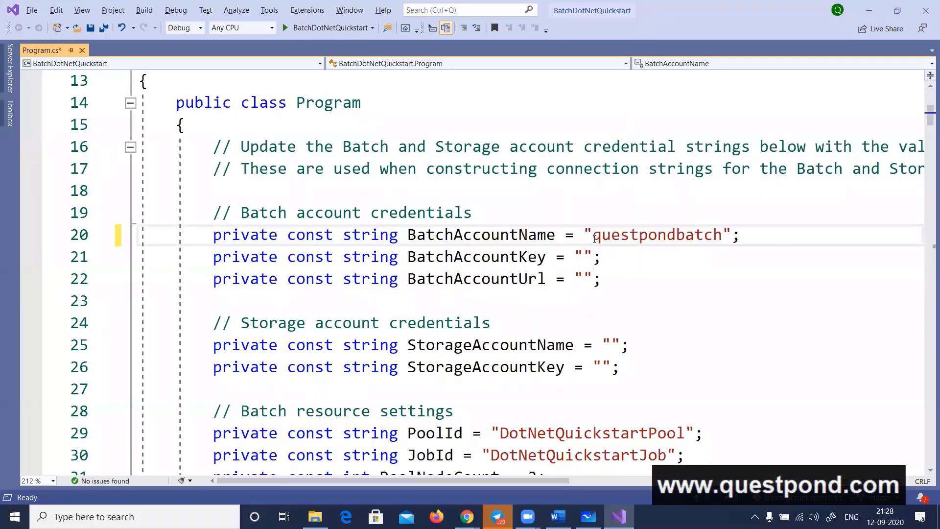
key("ctrl+s")
Copy the Batch account's primary access key from the portal, paste it as the BatchAccountKey value in Program.cs, and save
key("alt+Tab")
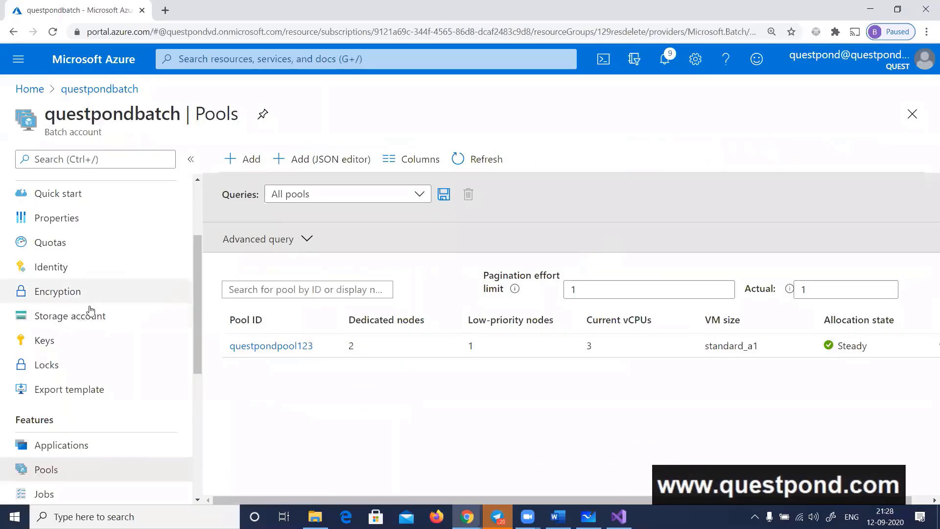
left_click(75, 349)
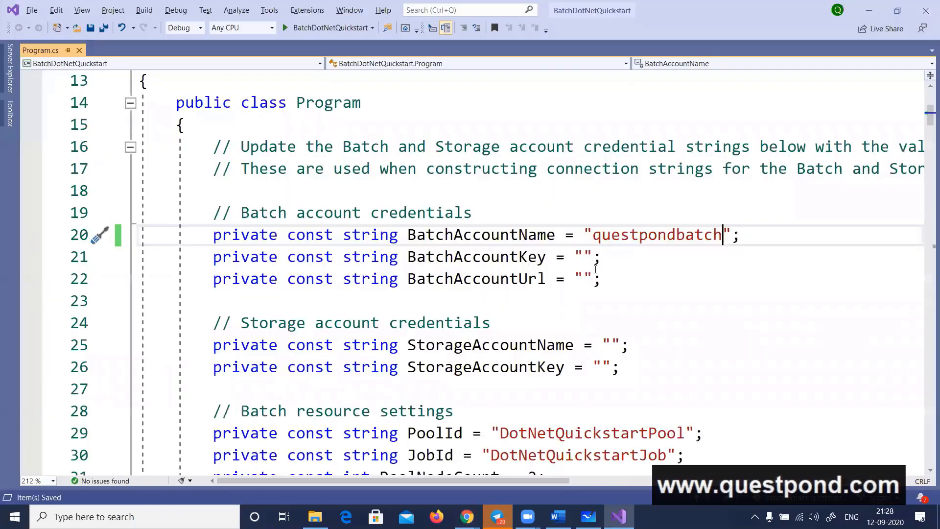
left_click(587, 256)
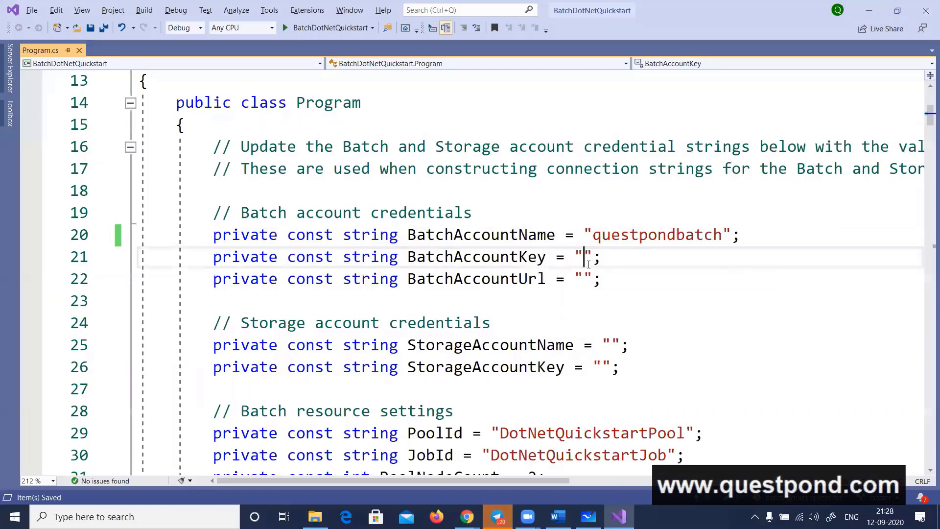
key("ctrl+v")
key("ctrl+s")
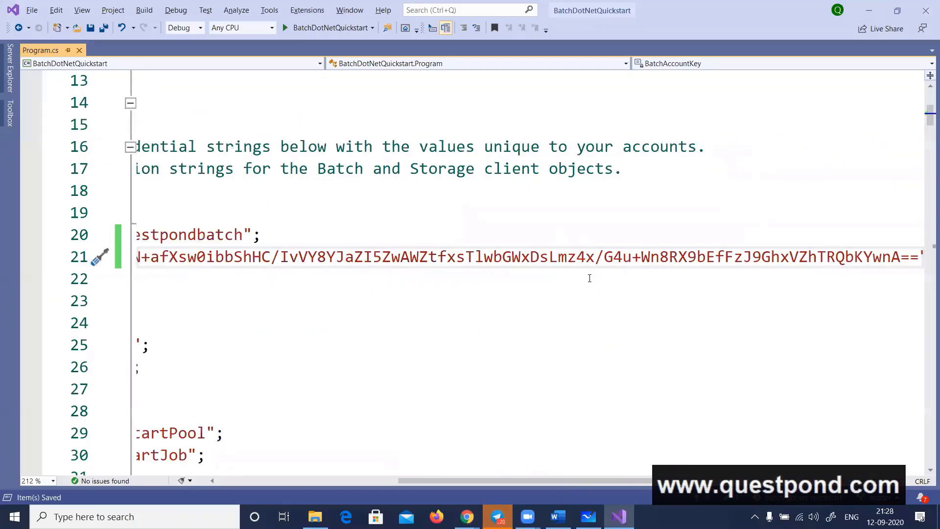
key("Home")
key("alt+Tab")
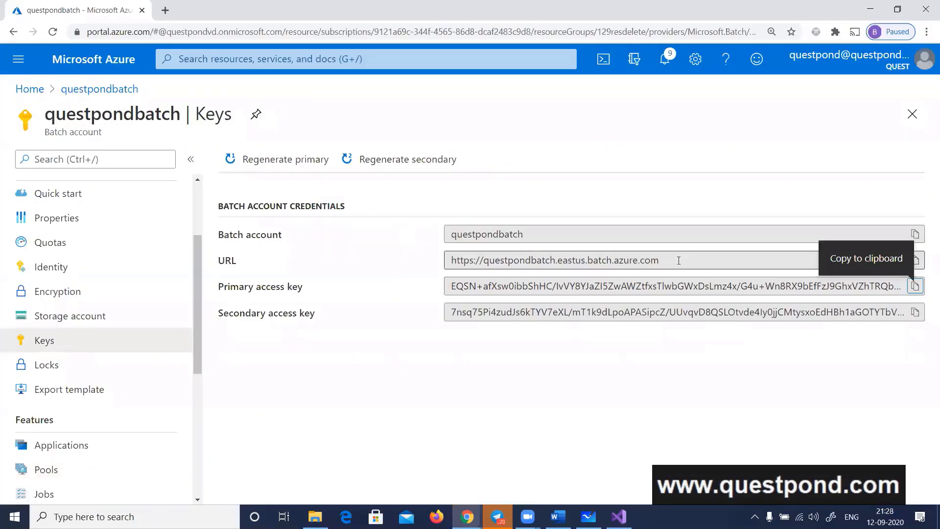
left_click(915, 260)
key("alt+Tab")
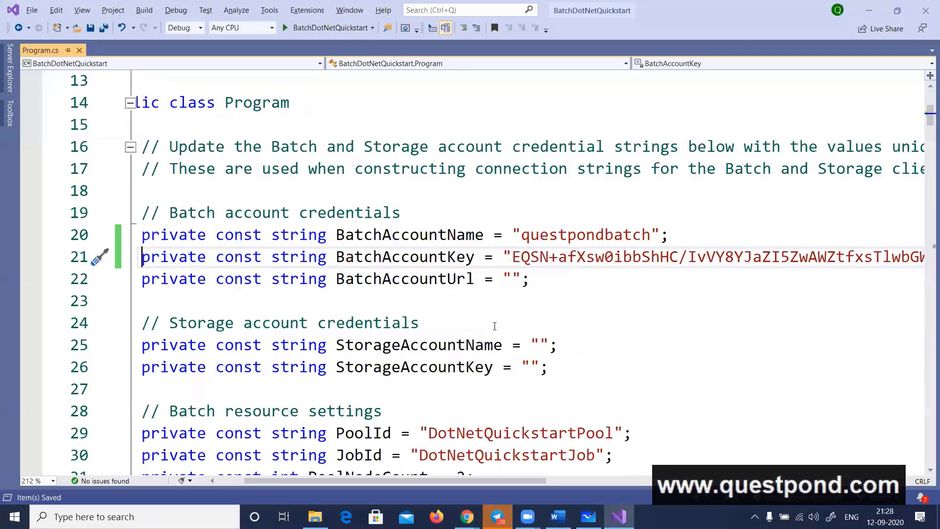
left_click(518, 278)
key("ctrl+v")
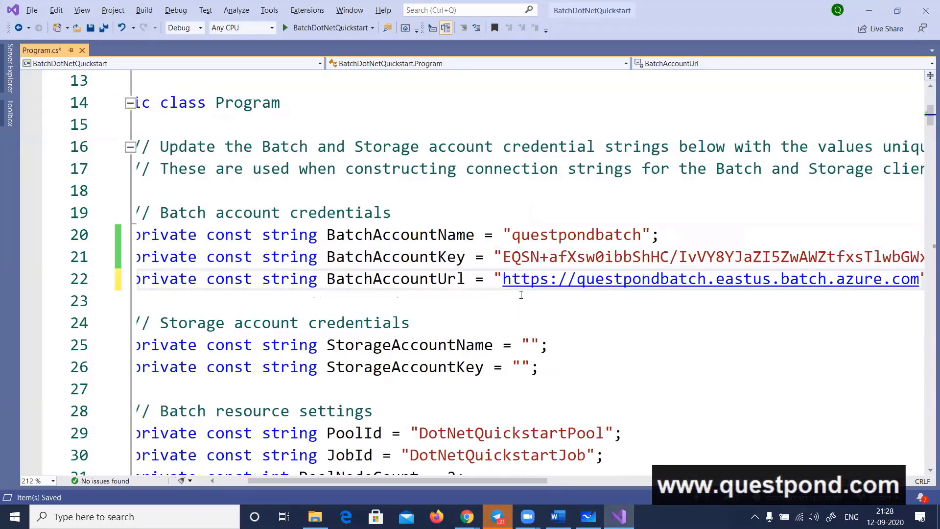
Save Program.cs, switch to the Azure portal, and find the Storage accounts service to start creating a new storage account
key("ctrl+s")
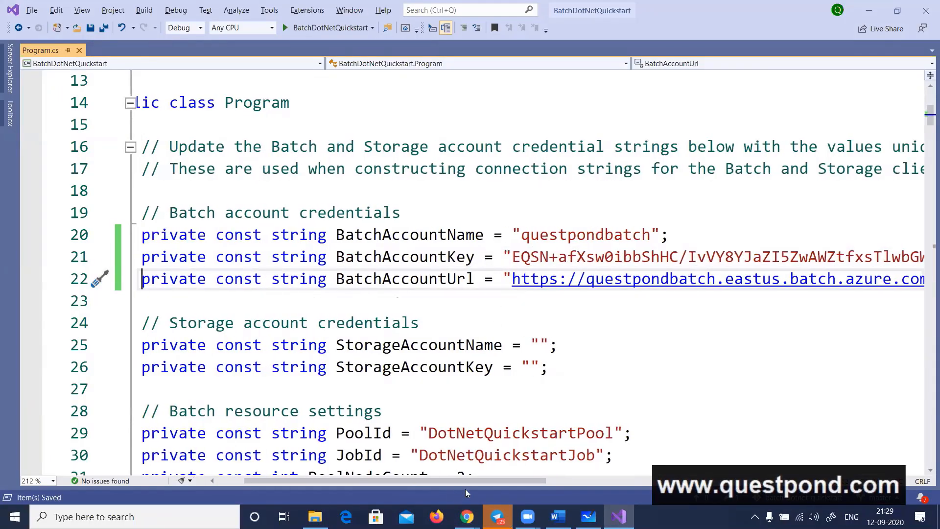
left_click_drag(468, 479, 409, 476)
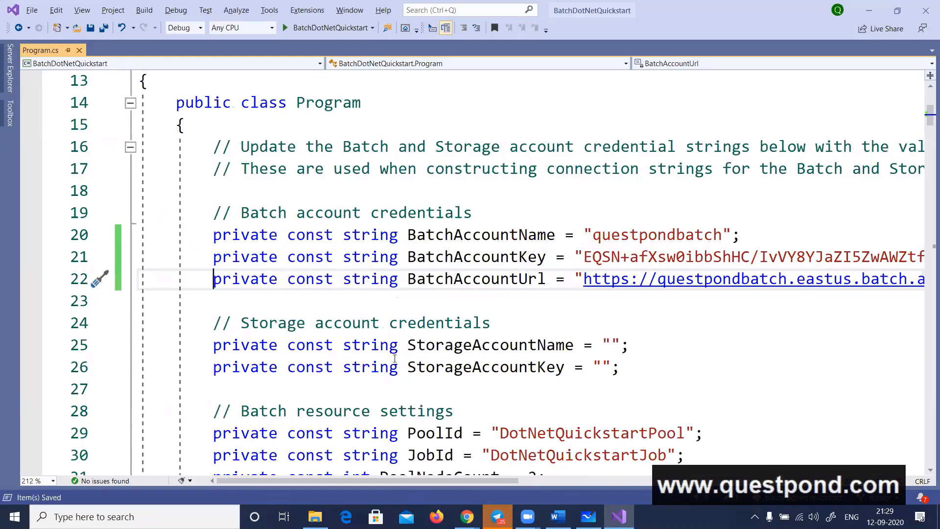
key("alt+Tab")
left_click(192, 62)
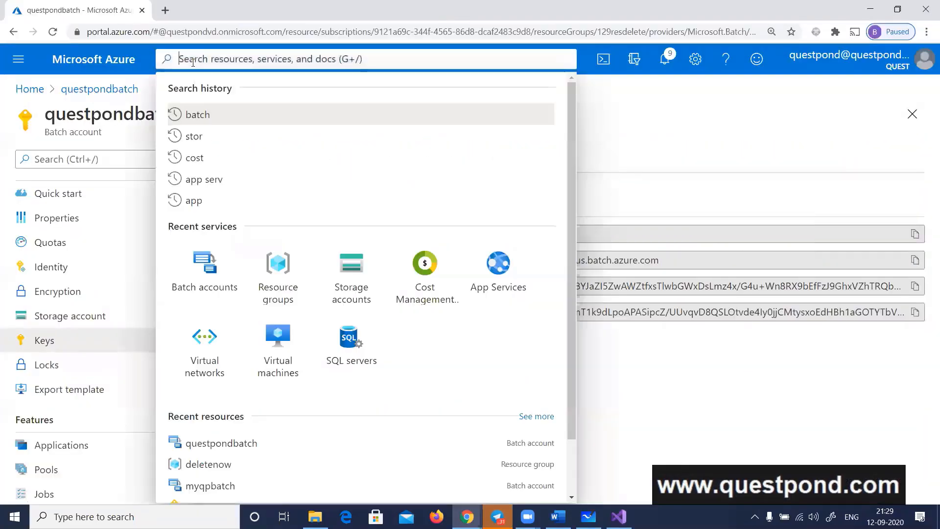
type("st")
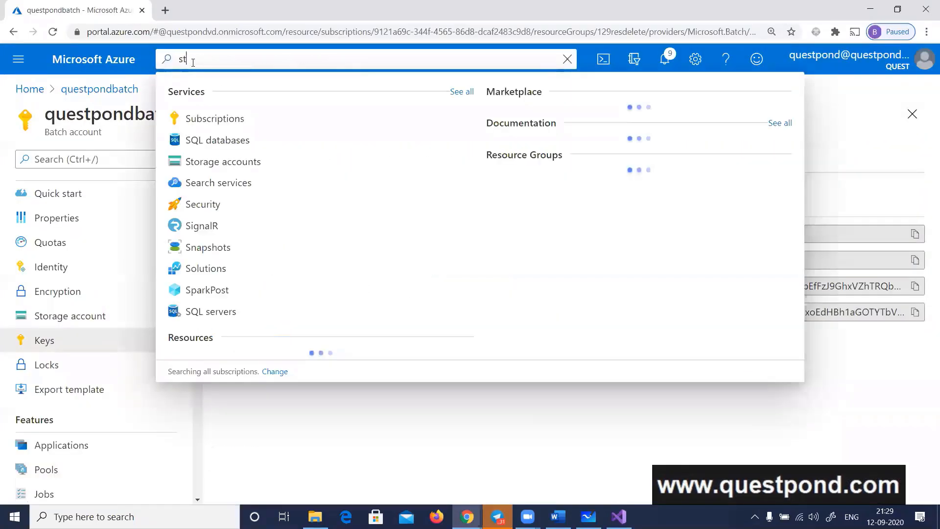
type("orage")
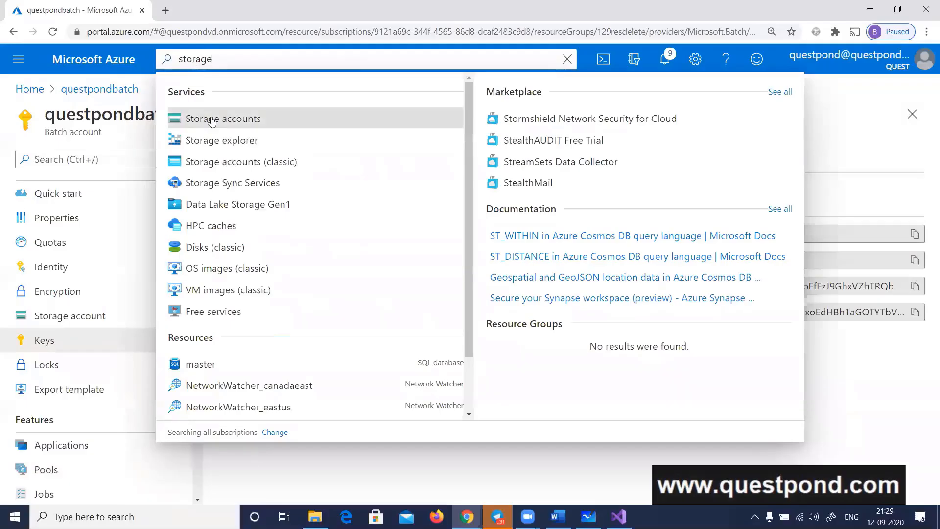
left_click(212, 120)
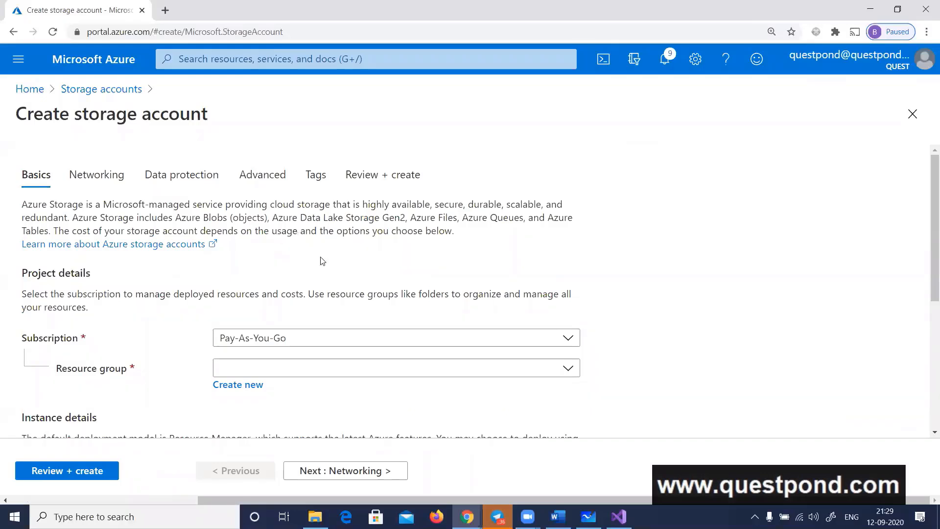
Assign the new storage account to the 129resdelete resource group and name it questpondstorage
scroll(323, 264, "down", 2)
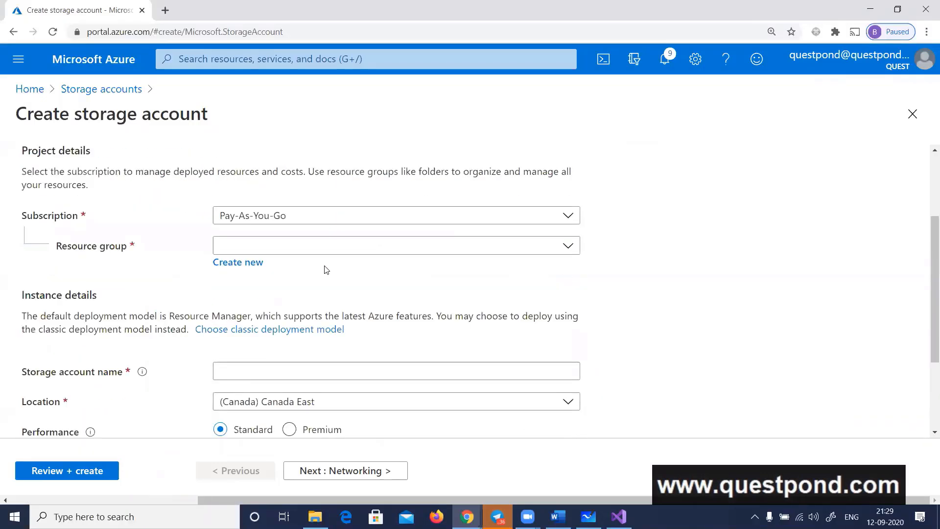
left_click(300, 249)
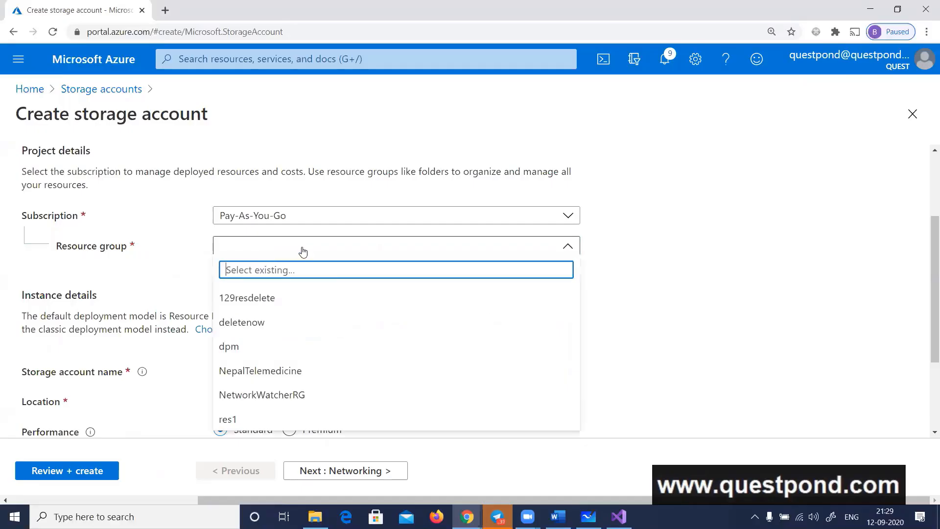
left_click(271, 301)
left_click(302, 372)
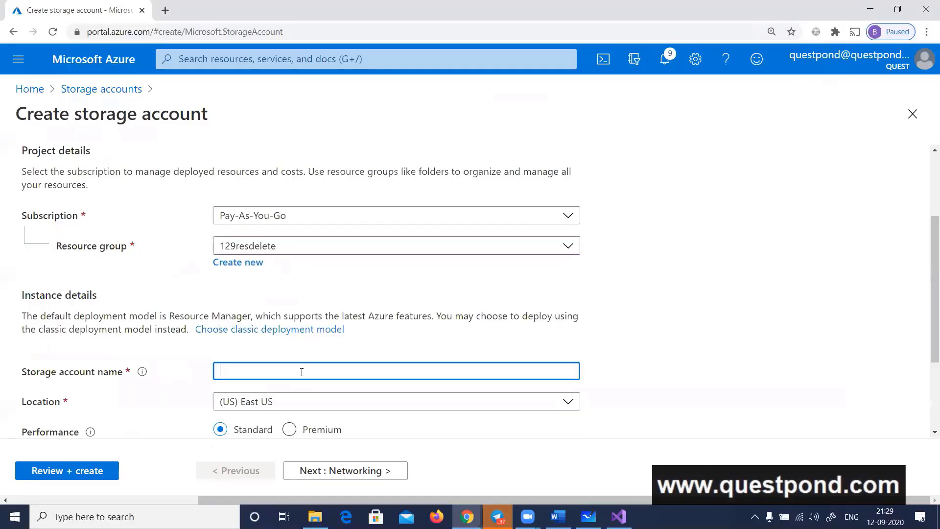
type("questpondstorage")
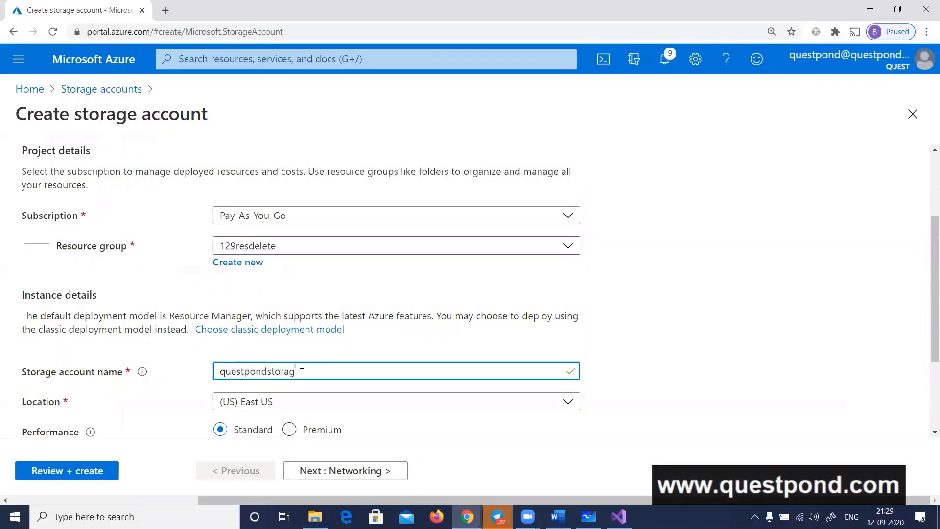
key("Tab")
scroll(441, 325, "down", 3)
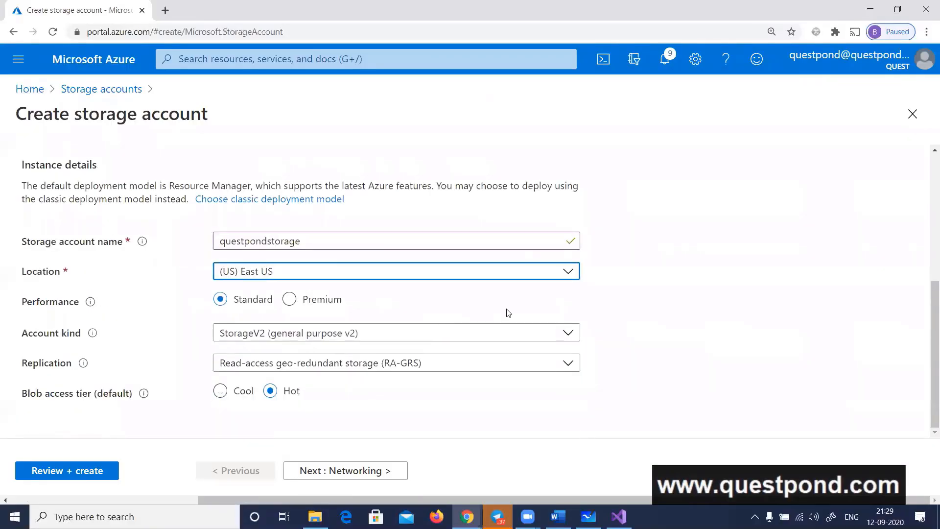
Check the account kind options, keep StorageV2 (general purpose v2), and validate and create the storage account
left_click(265, 338)
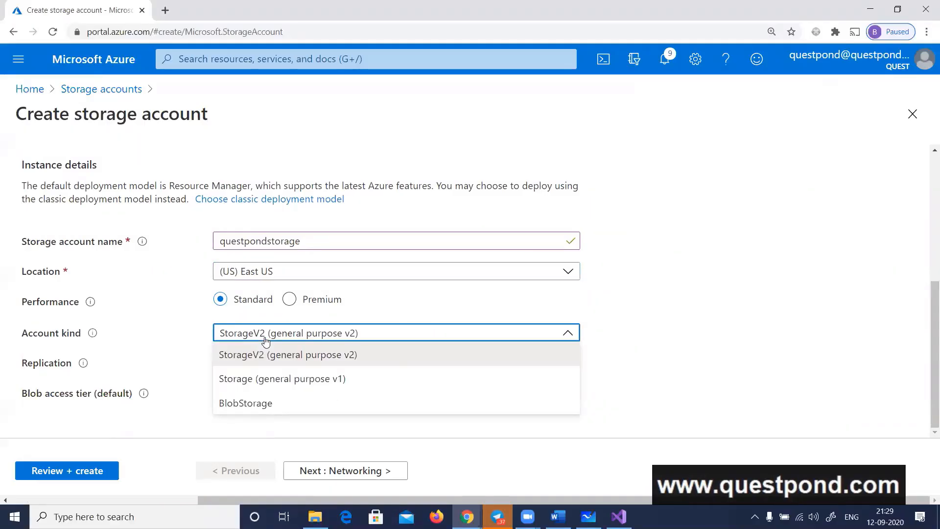
left_click(191, 335)
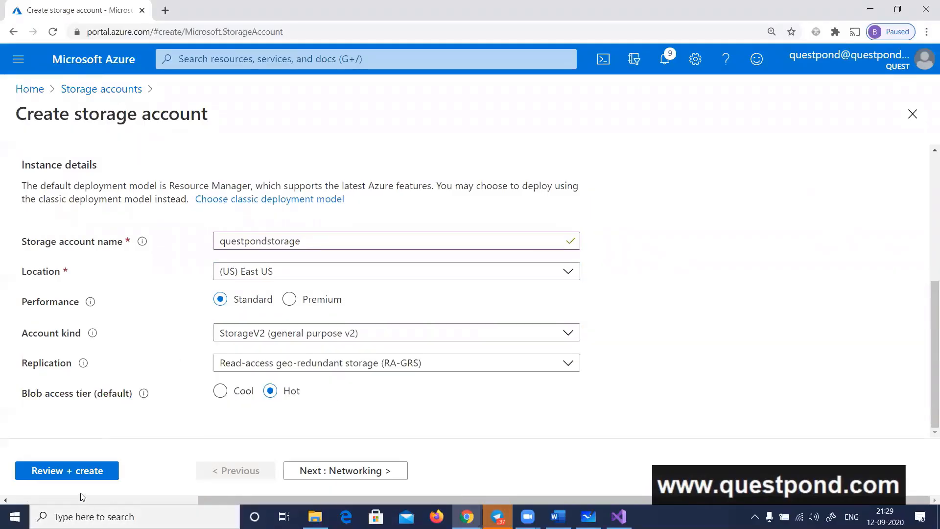
left_click(89, 470)
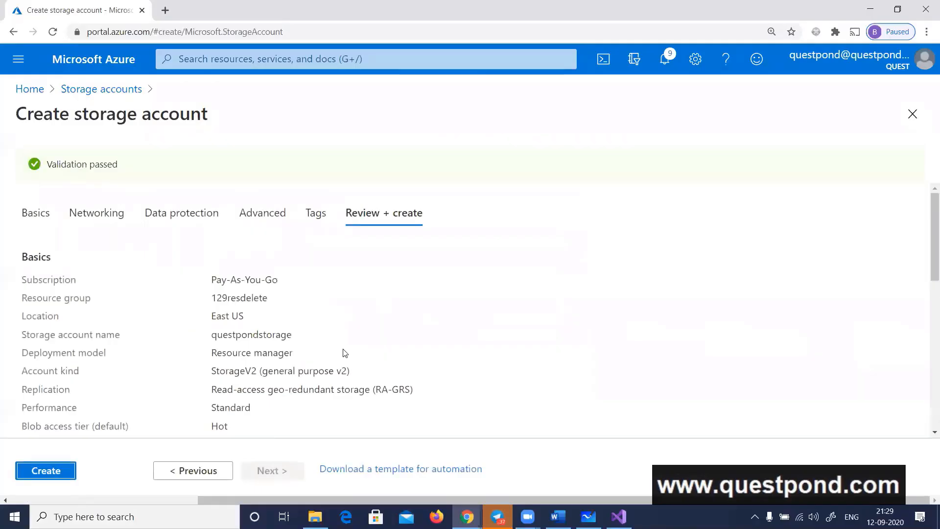
left_click(56, 472)
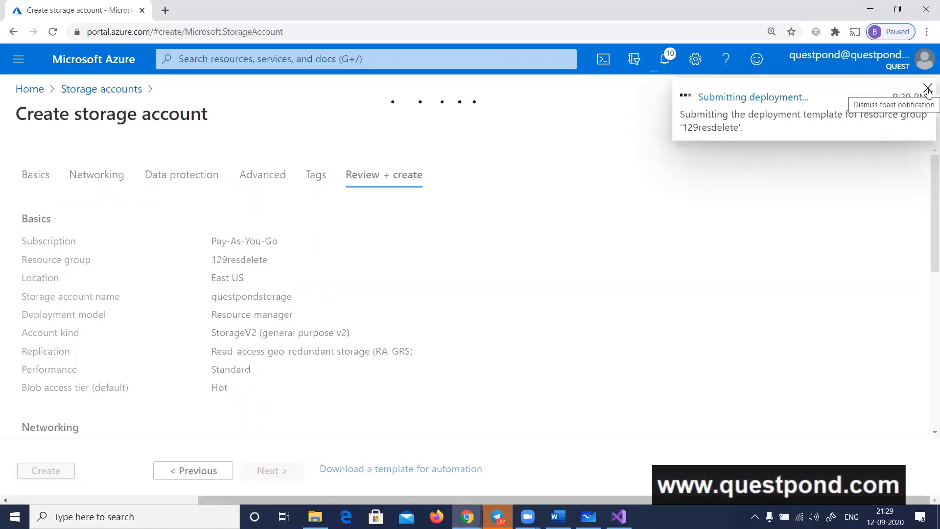
Dismiss the deployment pop-ups and check the progress of the storage account deployment from the notifications
left_click(927, 89)
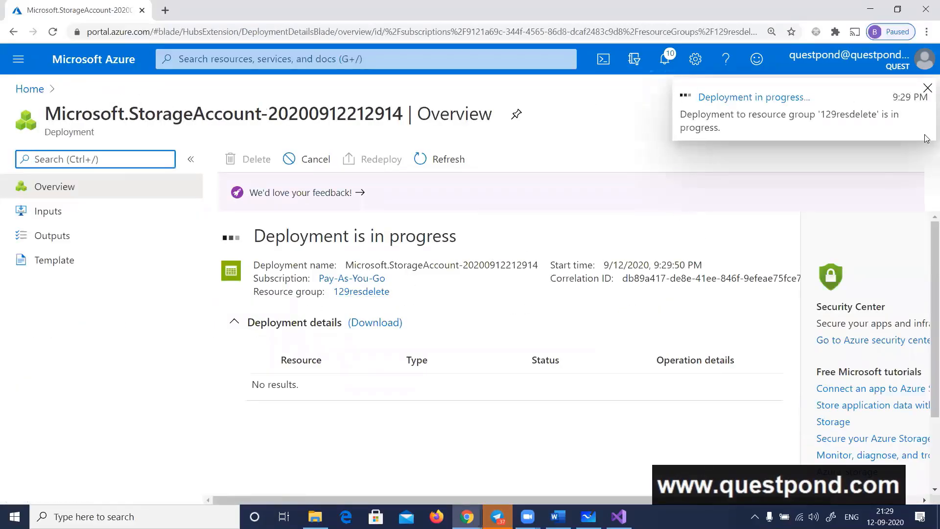
left_click(928, 88)
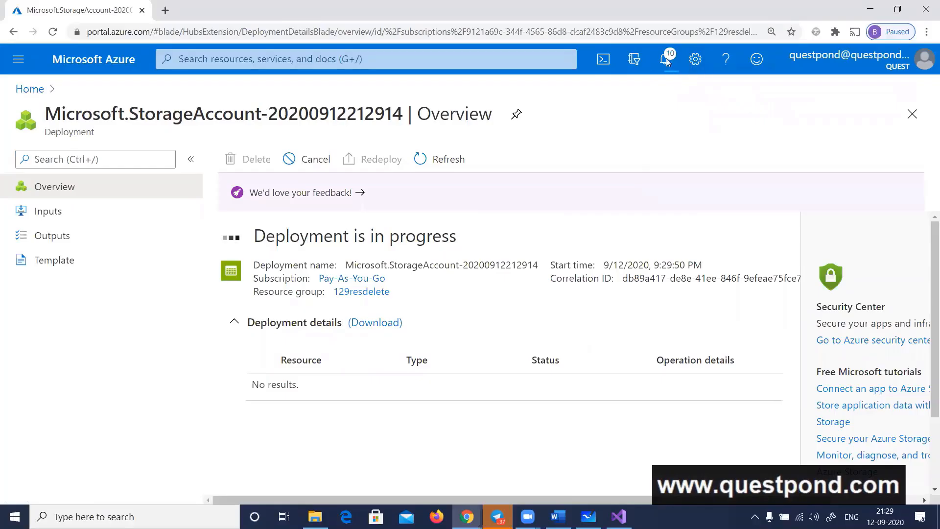
left_click(666, 61)
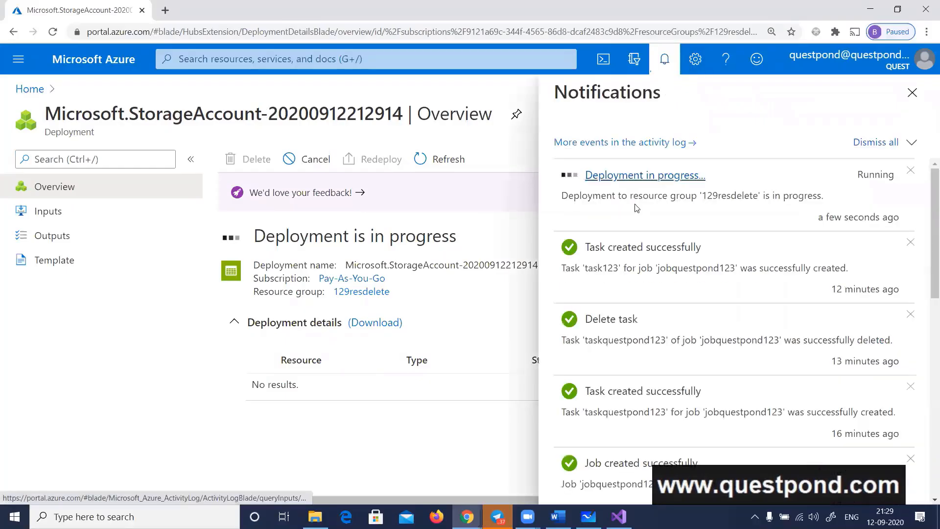
left_click(635, 177)
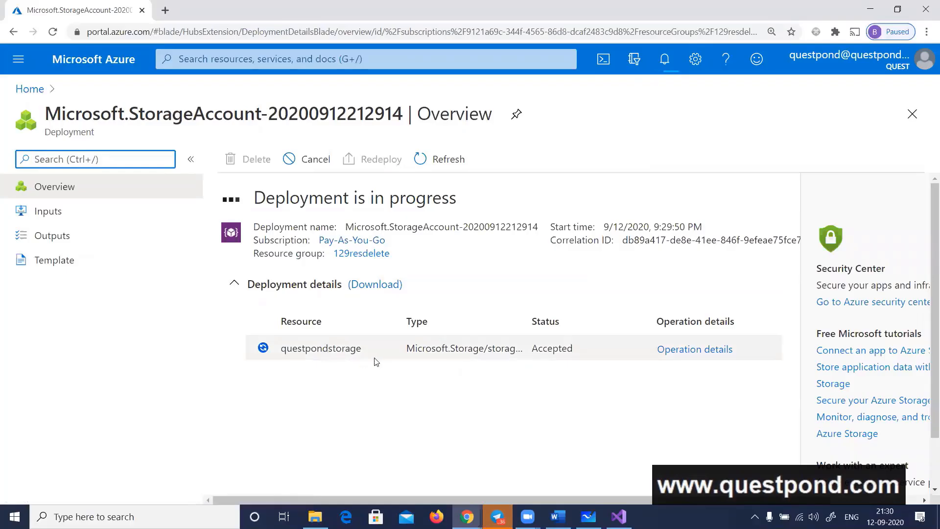
Switch to Visual Studio, set StorageAccountName to "questpondstorage" in Program.cs, and save the file
key("alt+Tab")
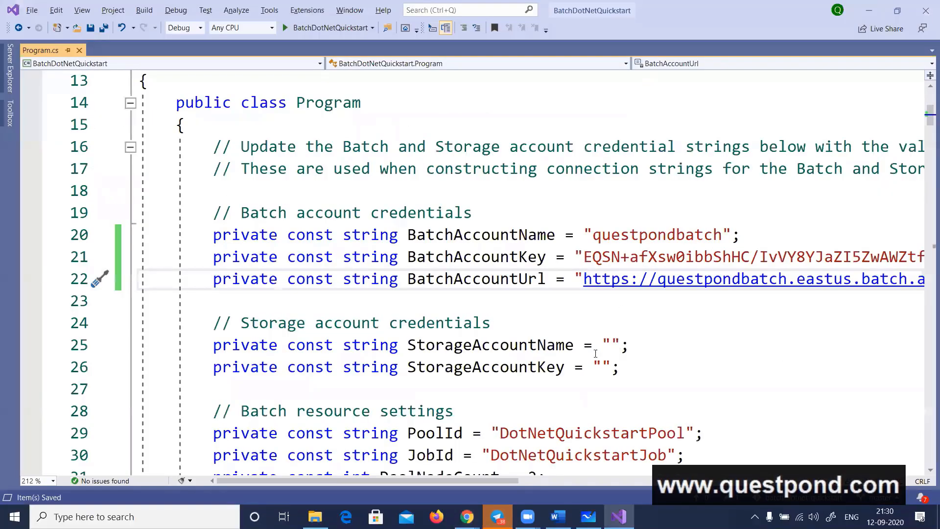
left_click(612, 345)
type("questp")
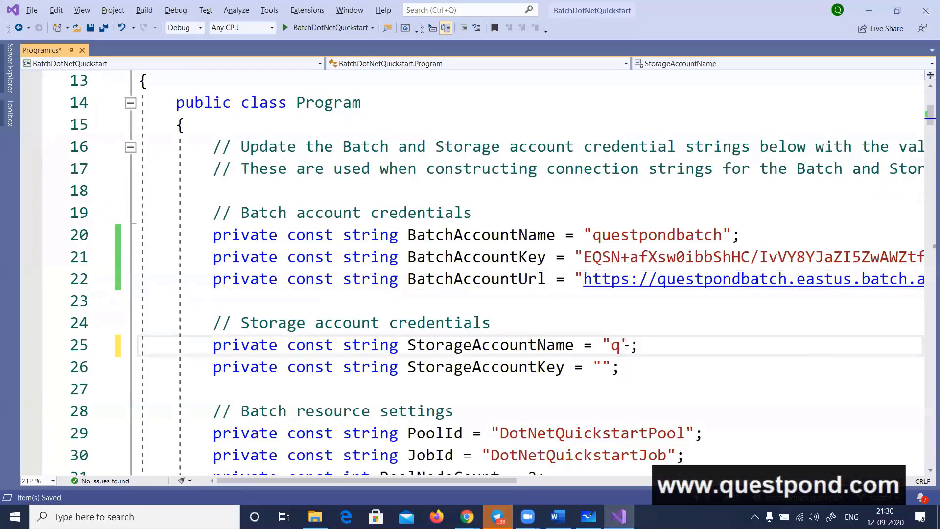
type("ondstorage")
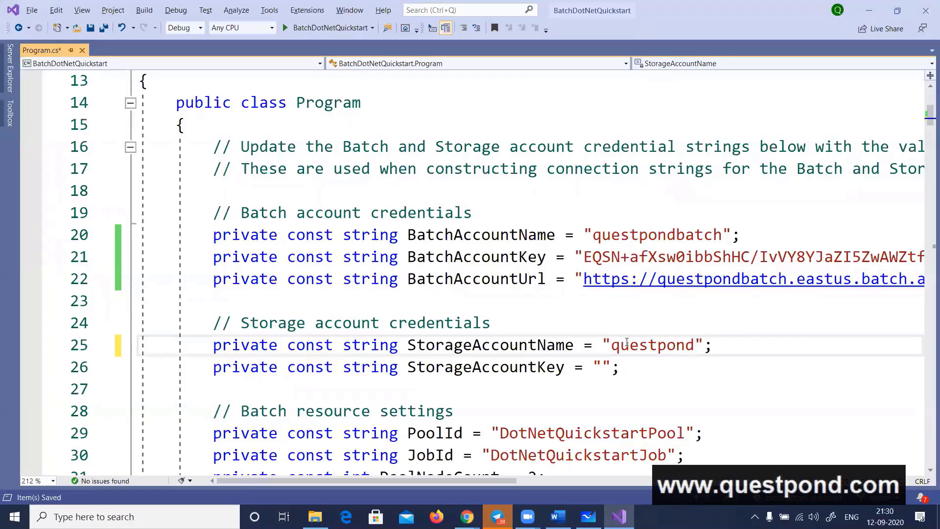
key("ctrl+s")
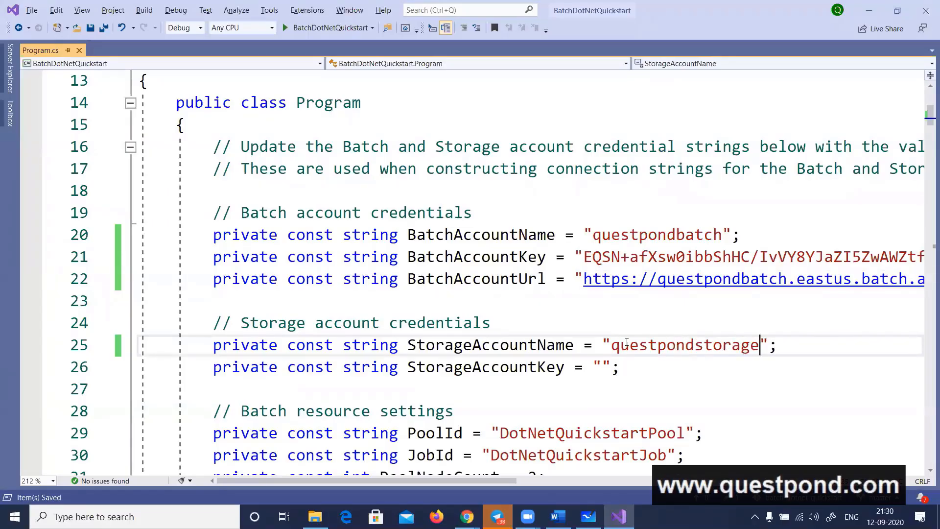
Switch to the Azure portal, refresh the storage accounts list, and open the newly deployed questpondstorage account
key("alt+Tab")
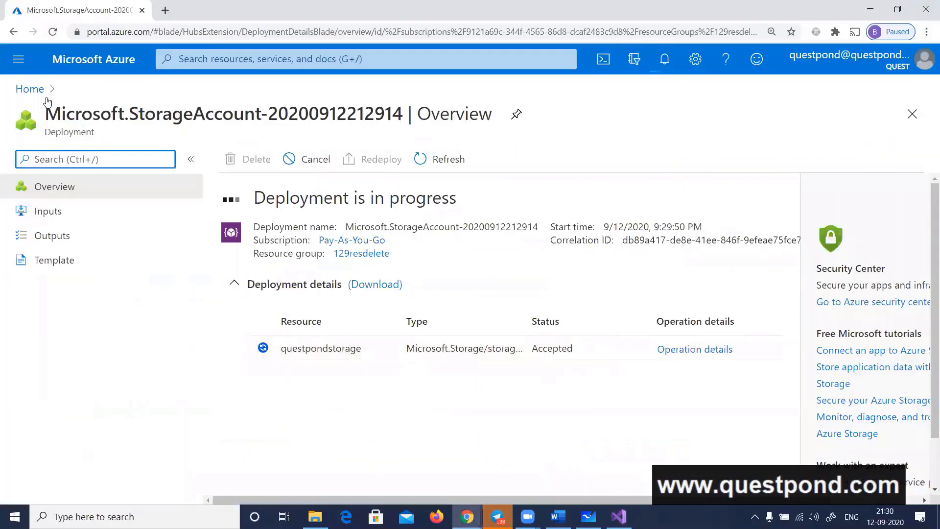
left_click(29, 89)
left_click(186, 181)
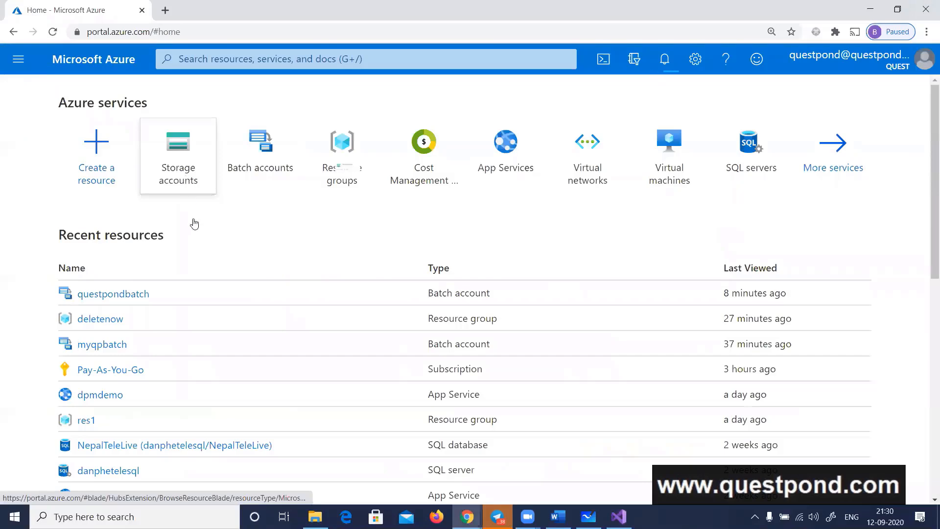
left_click(208, 162)
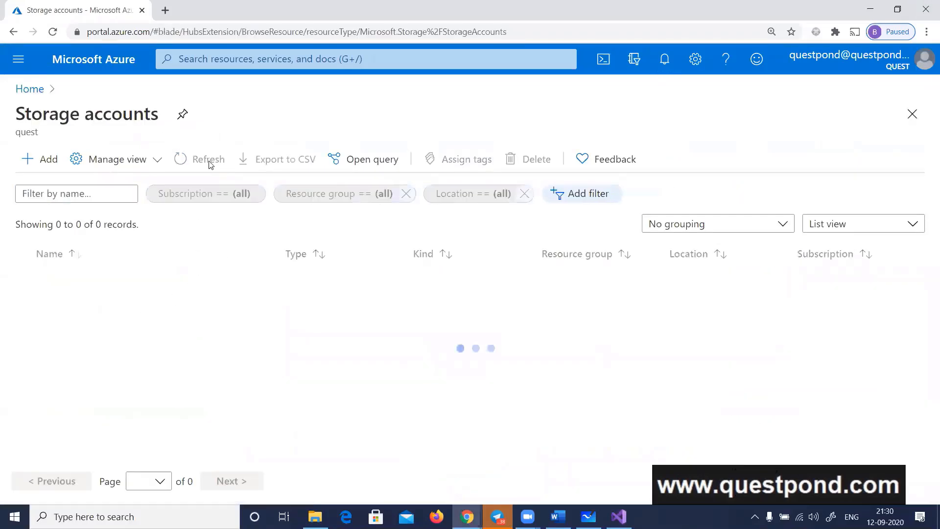
left_click(210, 161)
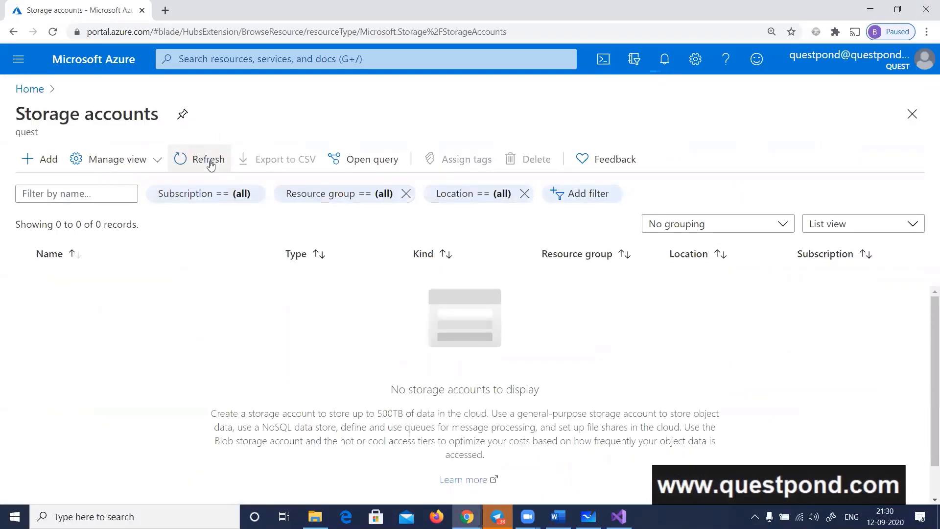
left_click(206, 161)
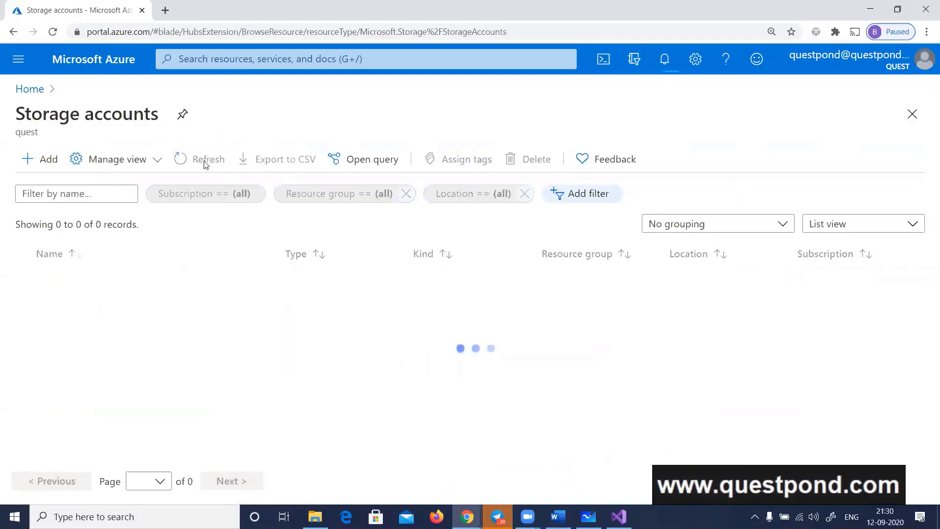
left_click(664, 59)
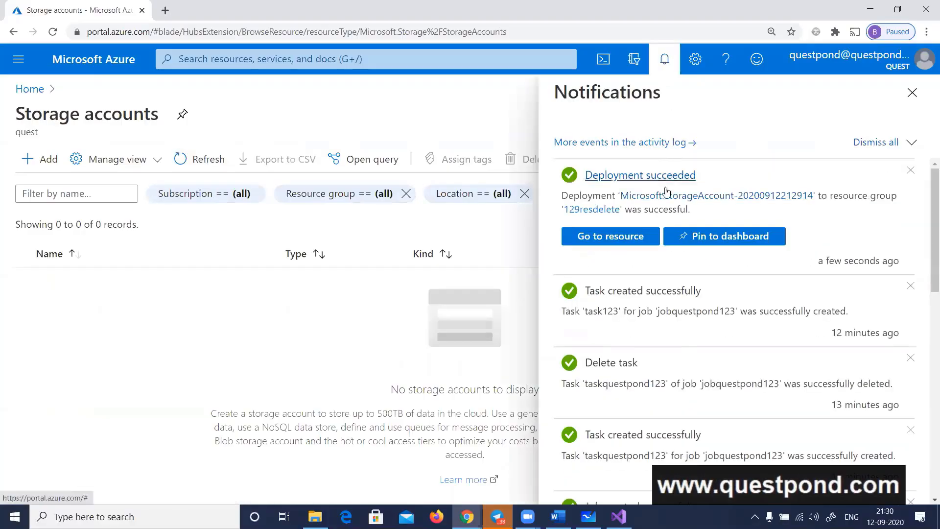
left_click(617, 240)
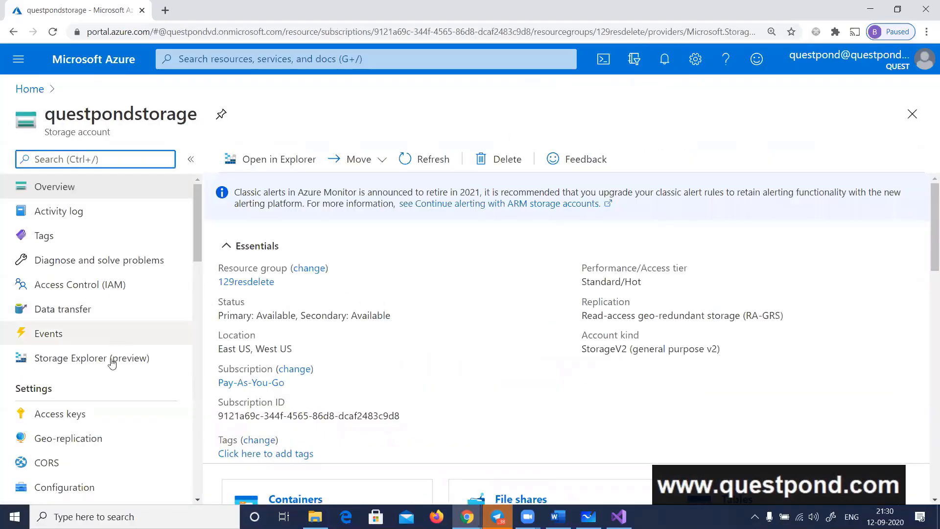
Copy the questpondstorage key1 access key, paste it as the StorageAccountKey value in Program.cs in Visual Studio, and save
left_click(60, 413)
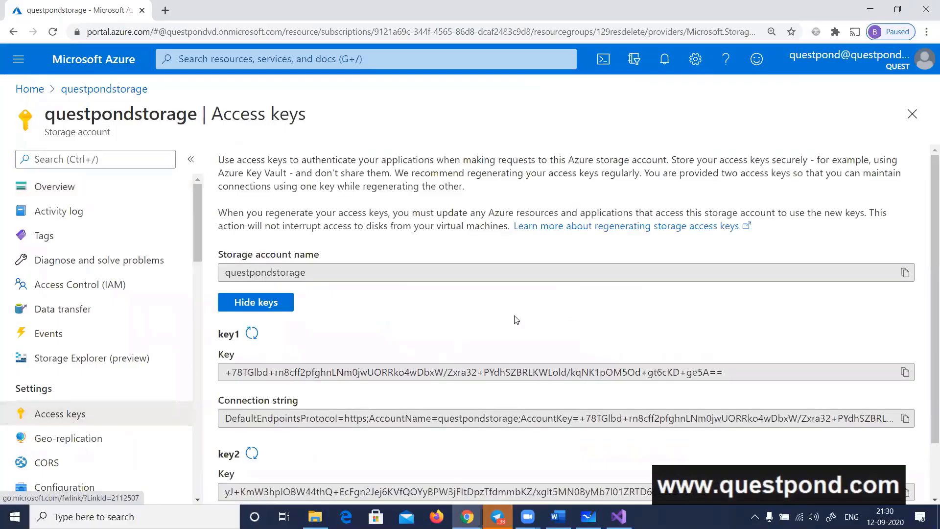
left_click(905, 373)
key("alt+Tab")
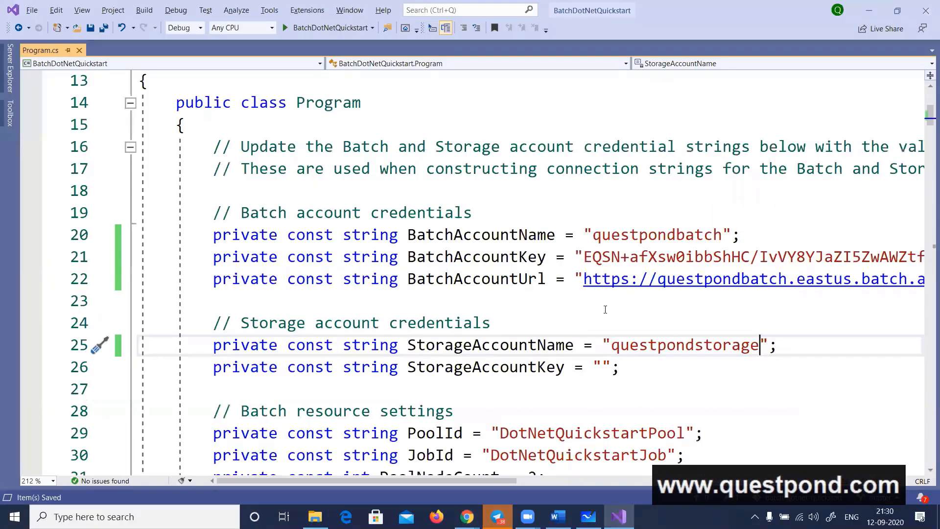
left_click(602, 368)
key("ctrl+v")
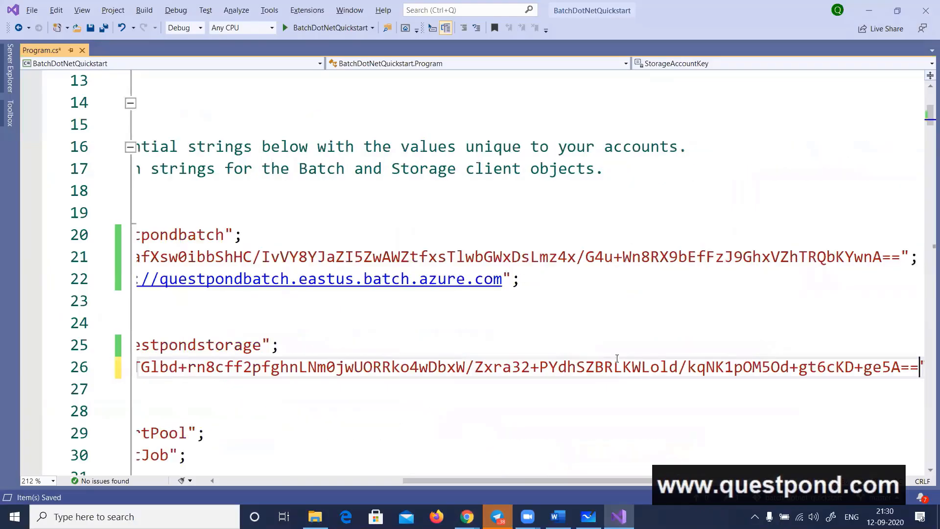
key("Home")
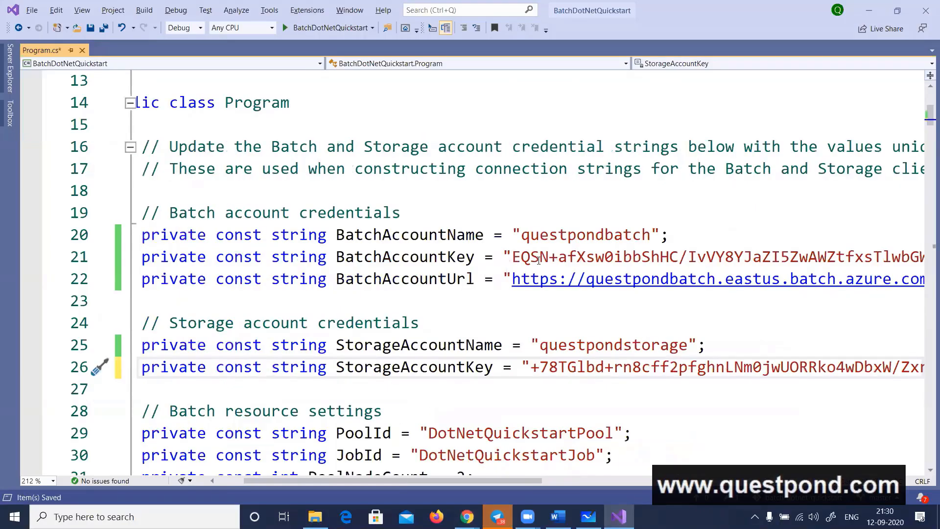
scroll(538, 260, "down", 2)
key("ctrl+s")
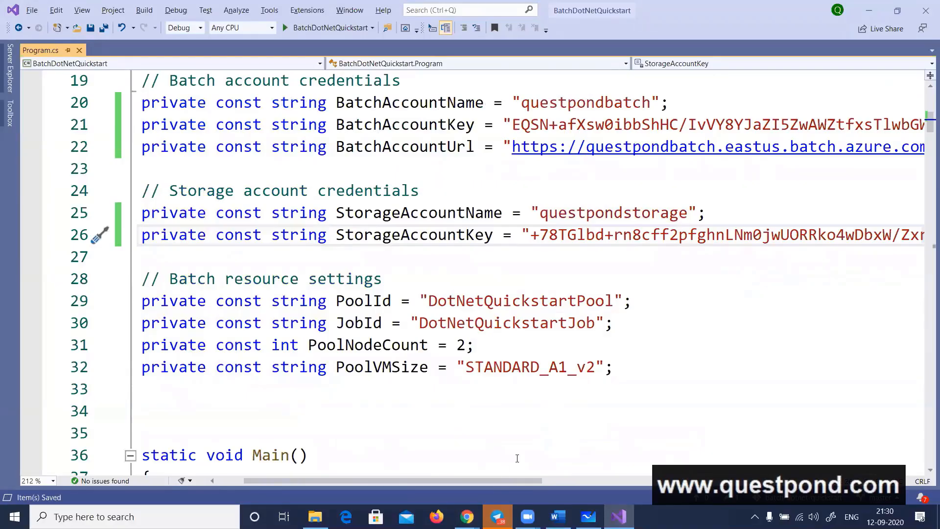
Examine the pool ID, job ID, node count and VM size constants under the Batch resource settings in Program.cs
left_click_drag(483, 480, 445, 477)
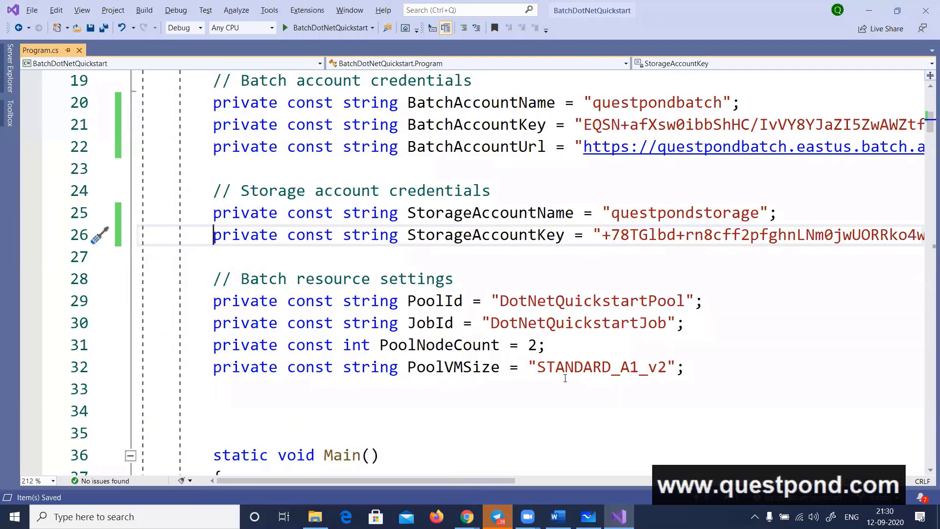
double_click(576, 301)
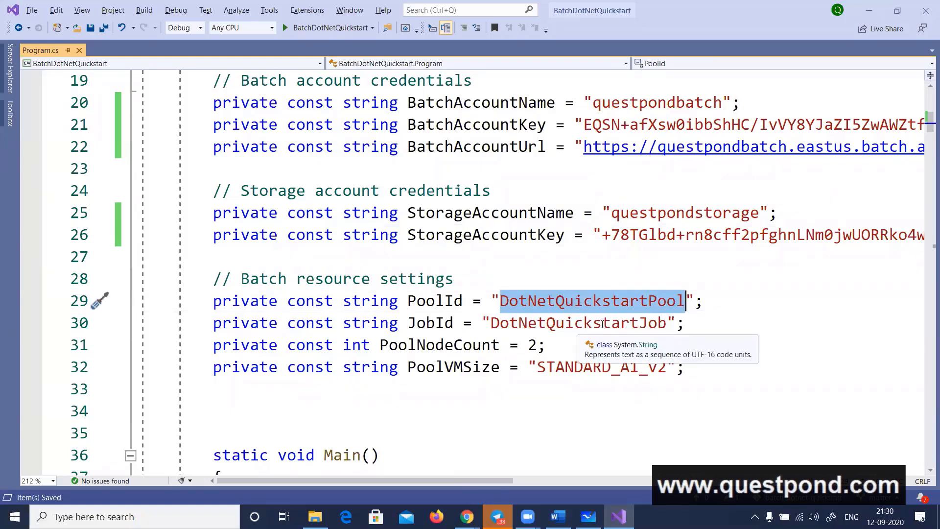
double_click(571, 323)
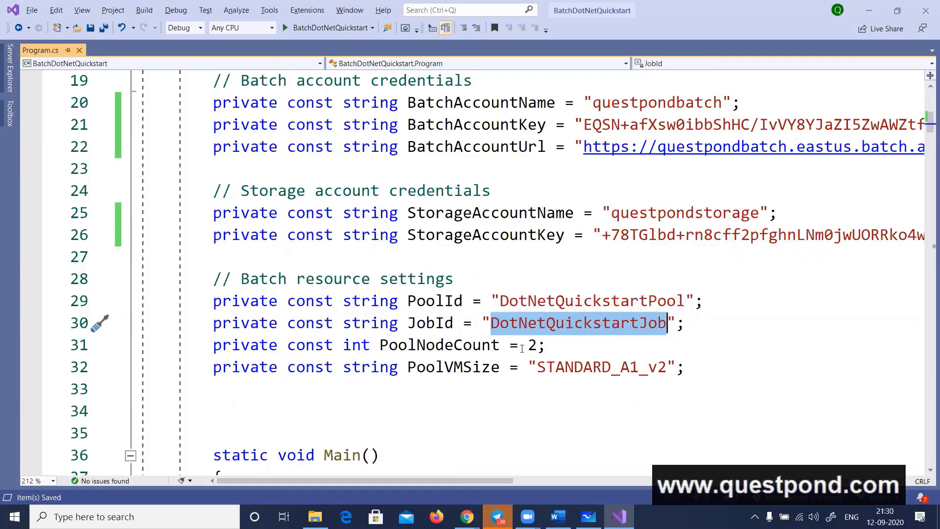
double_click(539, 346)
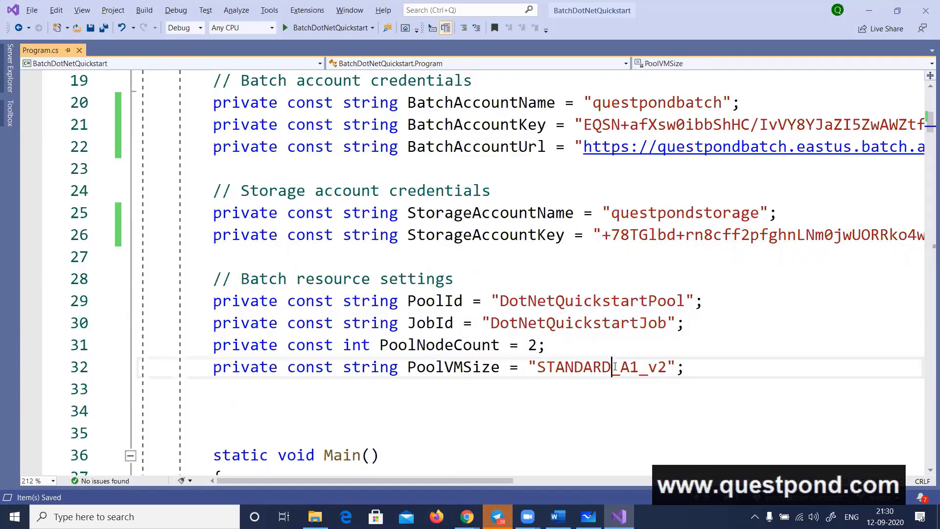
double_click(635, 363)
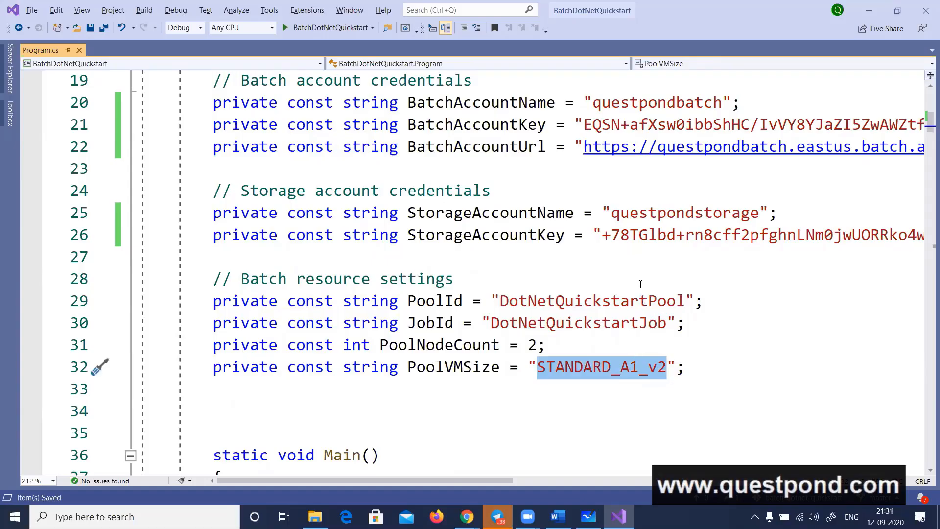
Examine the null-or-empty checks on the Batch and storage account credentials at the start of Main
scroll(640, 283, "down", 6)
scroll(640, 284, "down", 2)
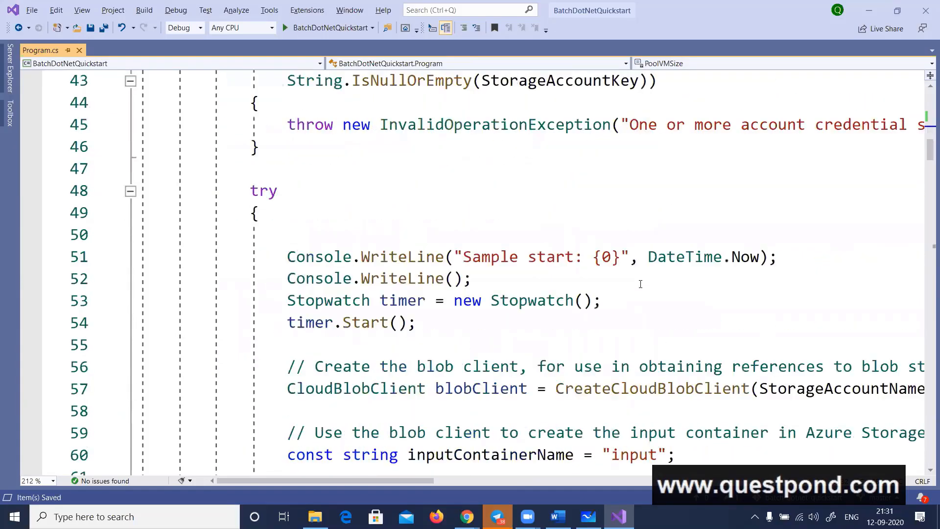
scroll(632, 282, "up", 3)
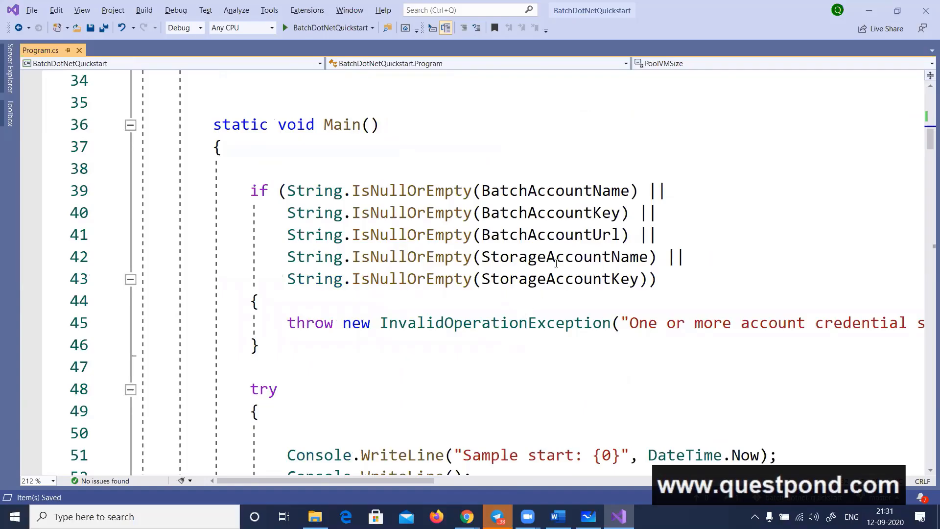
left_click(575, 196)
left_click(583, 215)
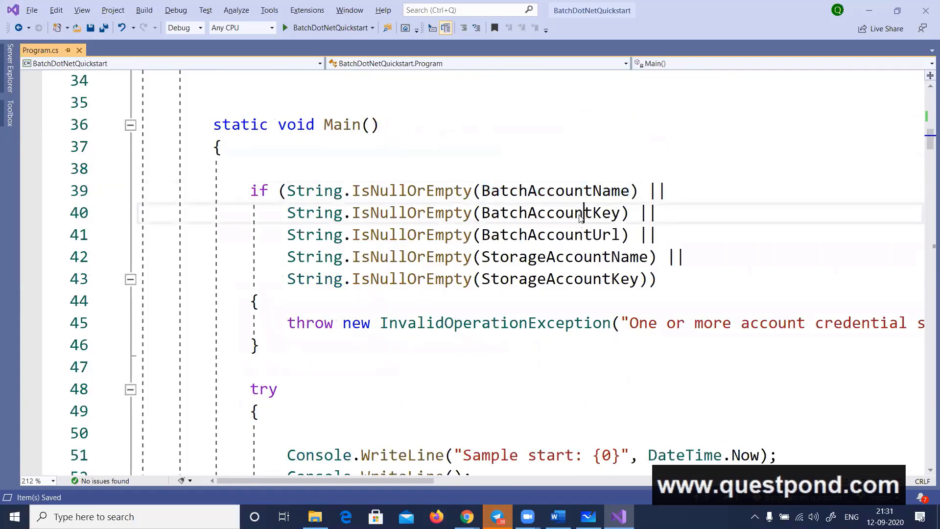
double_click(573, 235)
scroll(478, 311, "down", 1)
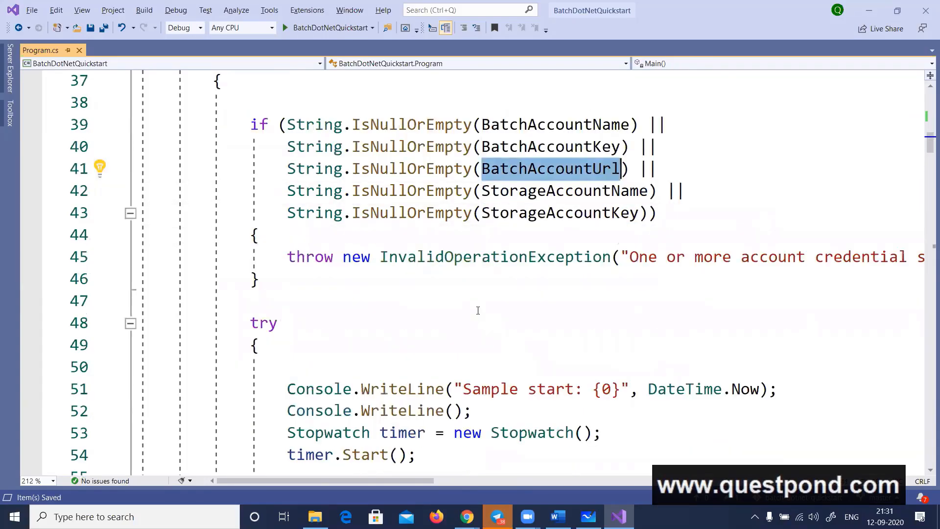
Review the blob client, the input container creation and the inputFilePaths list of task data files
scroll(478, 310, "down", 3)
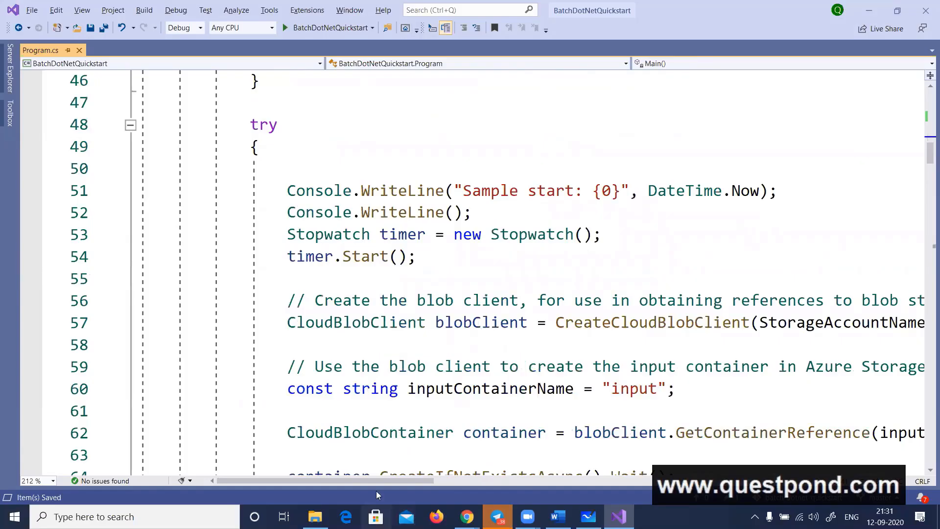
mouse_move(371, 480)
left_mouse_down()
mouse_move(382, 480)
mouse_move(359, 477)
left_mouse_up()
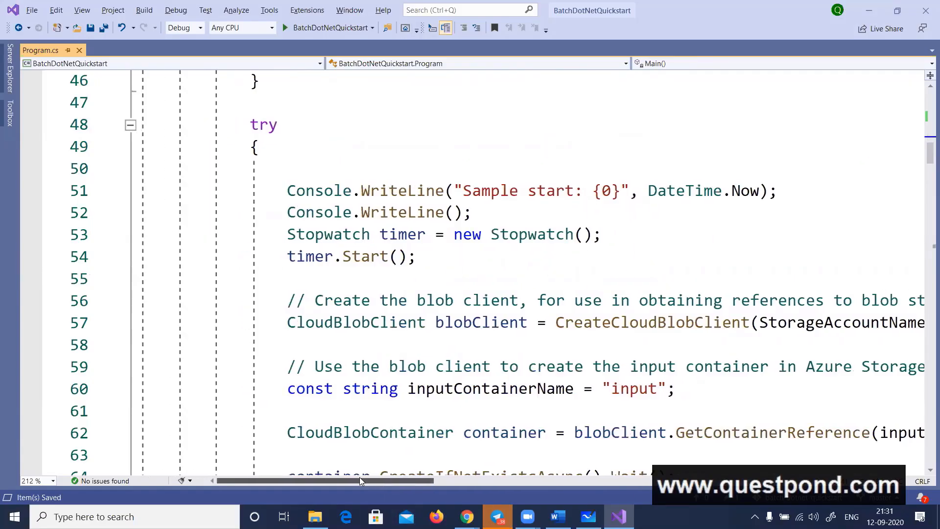
scroll(492, 276, "down", 3)
scroll(493, 277, "down", 1)
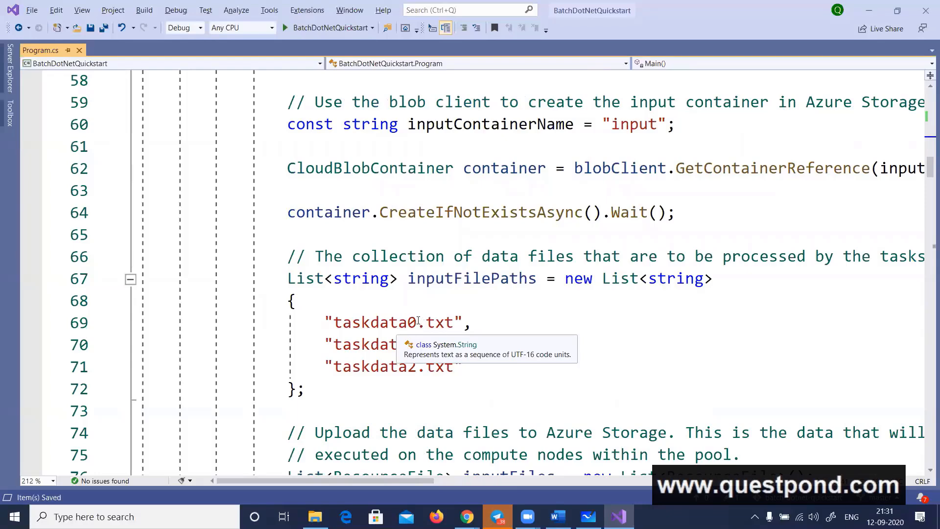
double_click(388, 323)
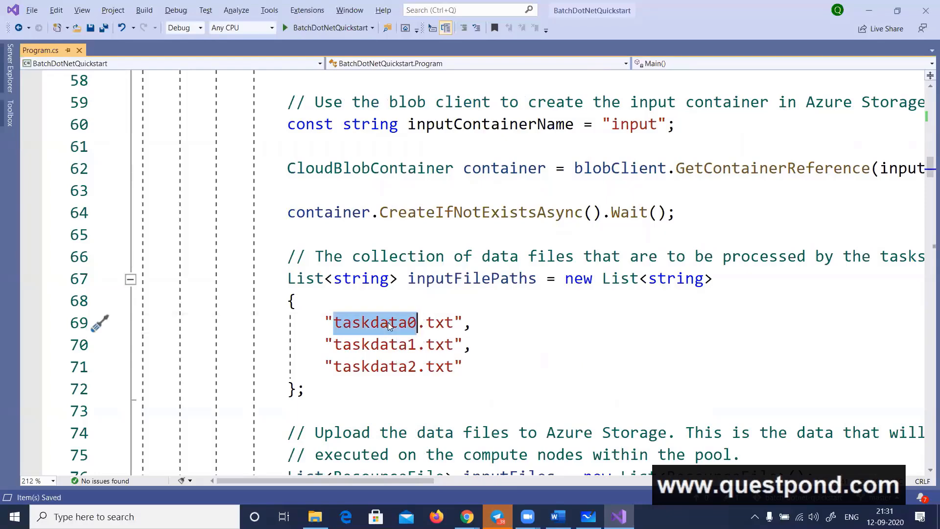
Review the code that creates the Batch pool, the job and the tasks, through to the taskCommandLine definition
scroll(562, 294, "down", 8)
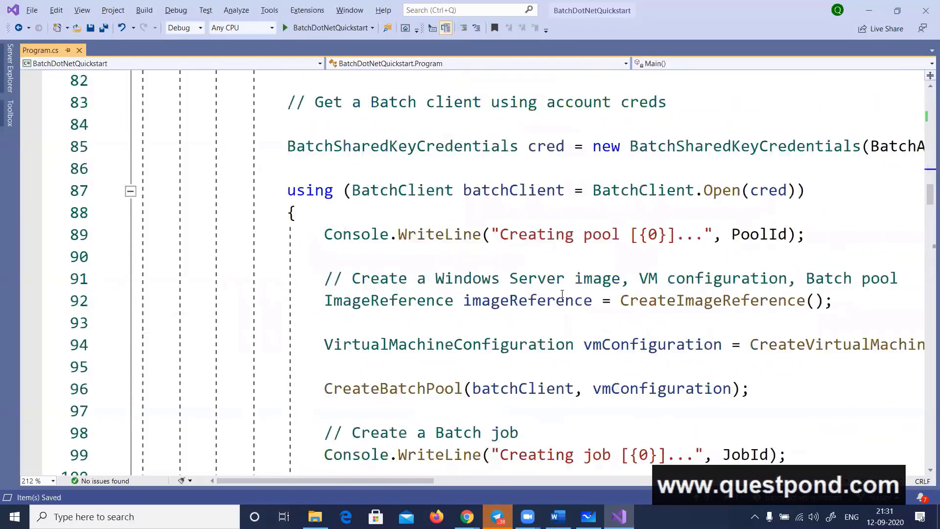
scroll(562, 294, "down", 7)
scroll(562, 293, "up", 4)
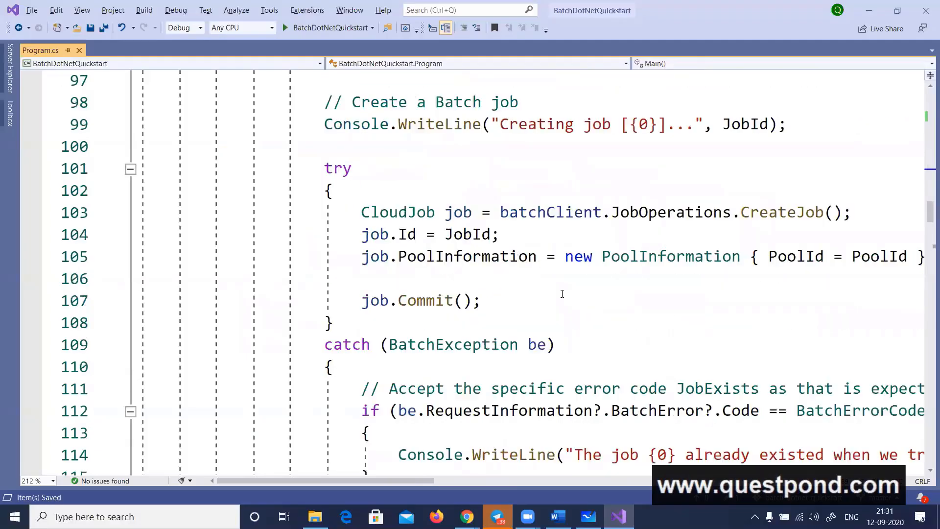
scroll(470, 365, "down", 7)
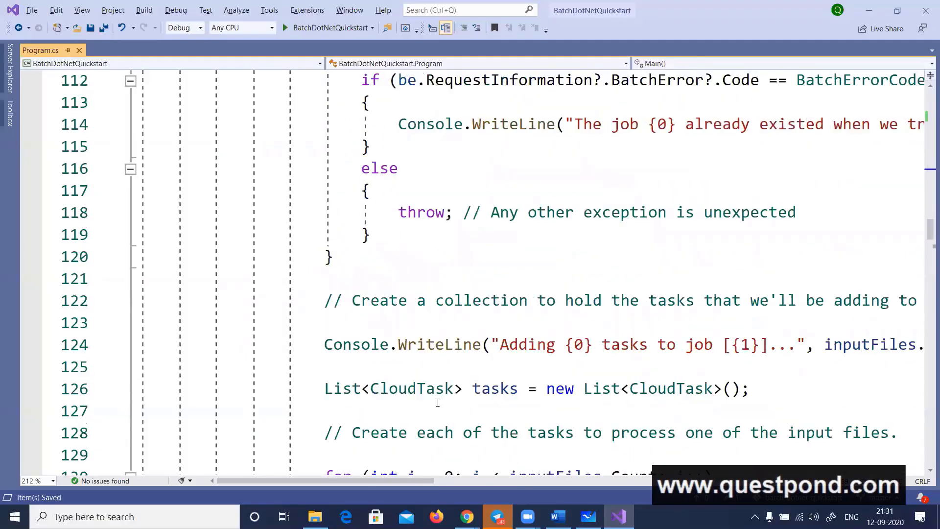
scroll(425, 414, "down", 2)
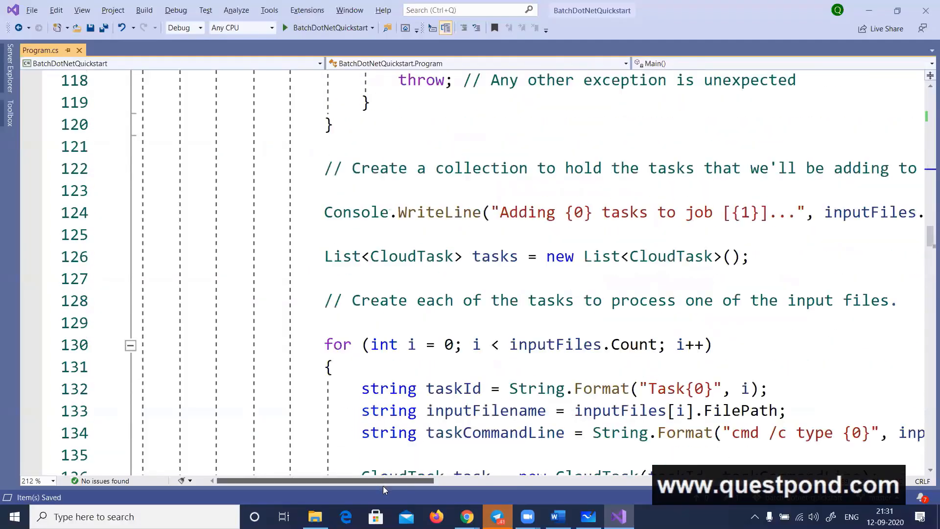
left_click_drag(388, 481, 490, 482)
scroll(504, 385, "down", 1)
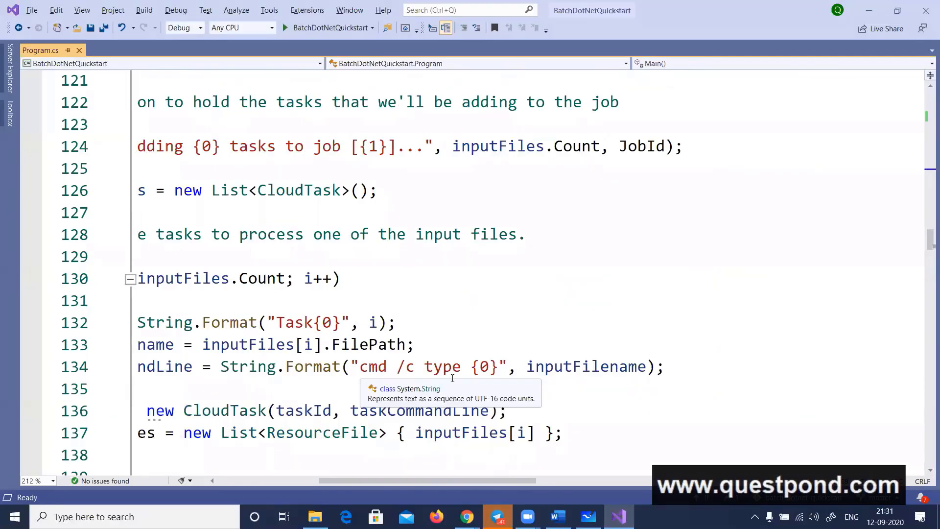
Switch to File Explorer, copy the BatchDotnetQuickstart folder's address, and open a Command Prompt window
left_click(315, 516)
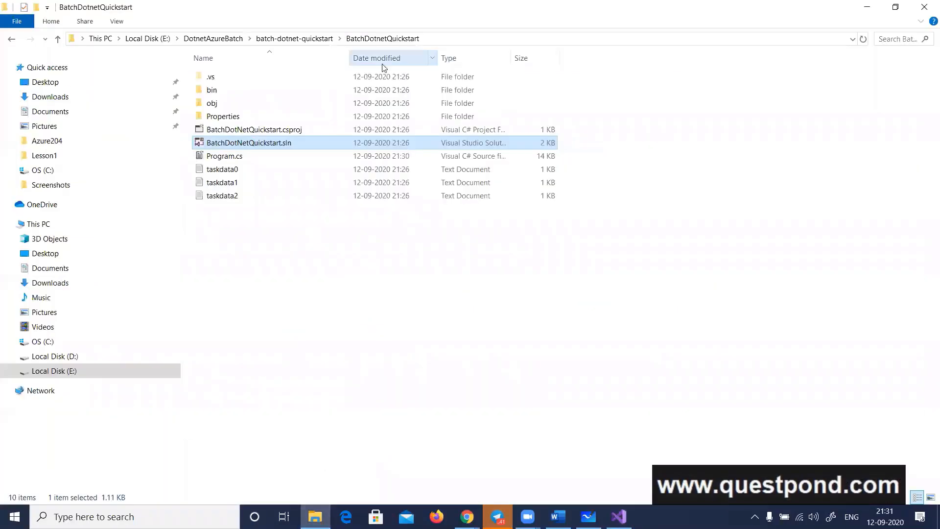
right_click(402, 43)
left_click(401, 295)
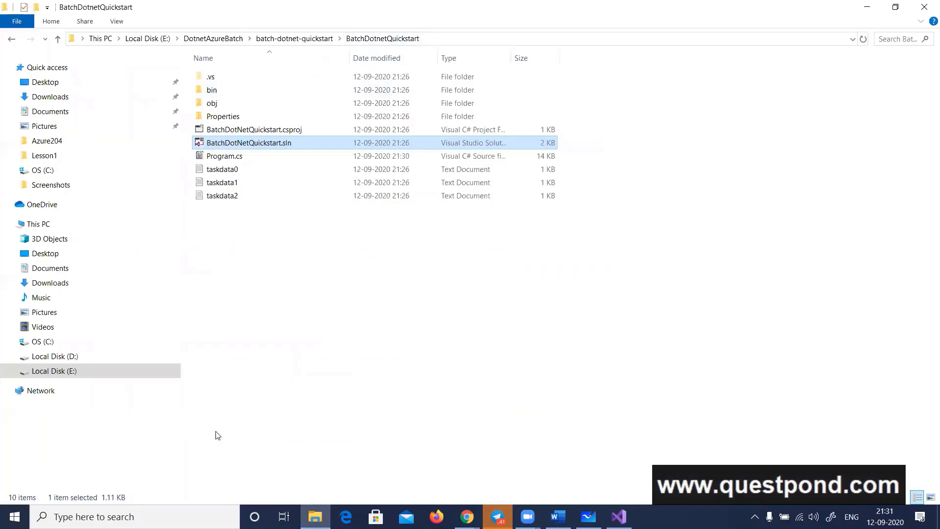
key("super+r")
type("cmd")
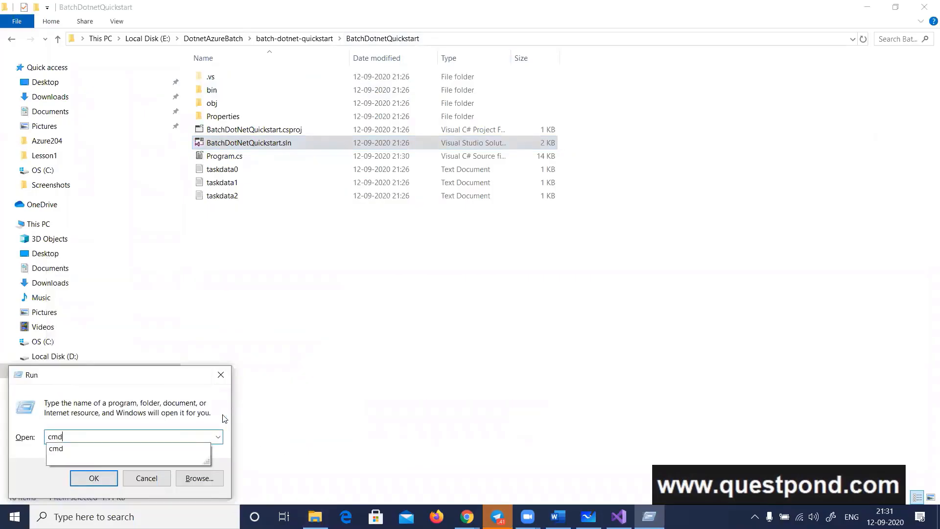
key("Return")
Change to E:\DotnetAzureBatch\batch-dotnet-quickstart\BatchDotnetQuickstart on the E: drive and clear the console
type("cd")
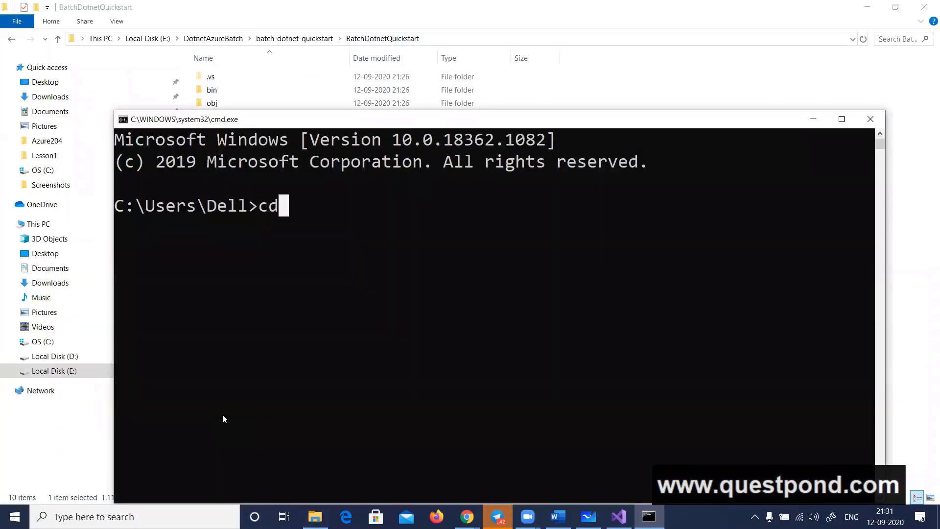
type("E:\\DotnetAzureBatch\\batch-dotnet-quickstart\\BatchDotnetQuickstart")
key("Return")
type("e:")
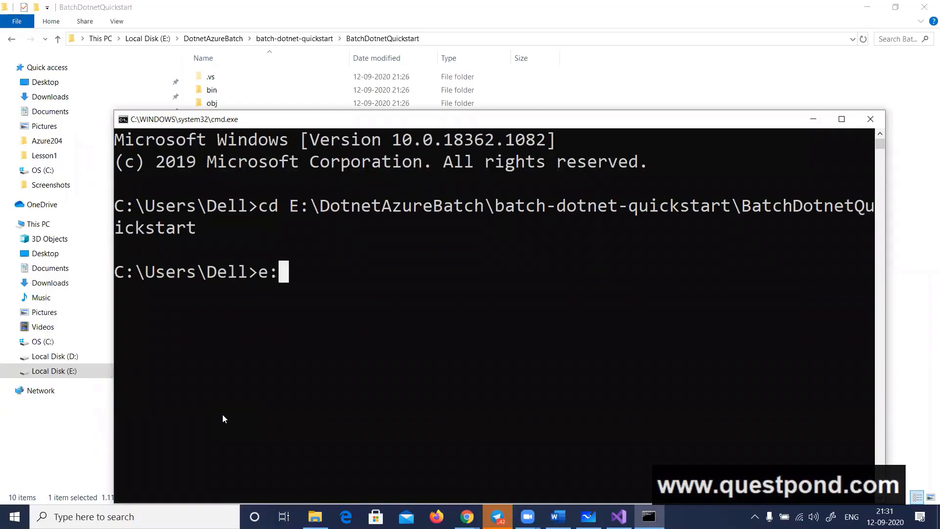
key("Return")
type("cls")
key("Return")
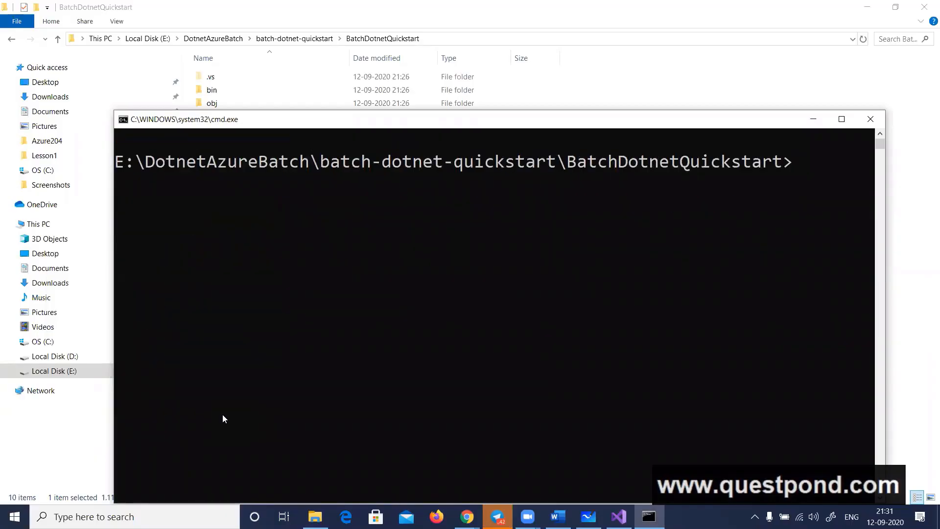
Switch to File Explorer, view the contents of taskdata0 and taskdata1 in Notepad, and close both files
key("alt+Tab")
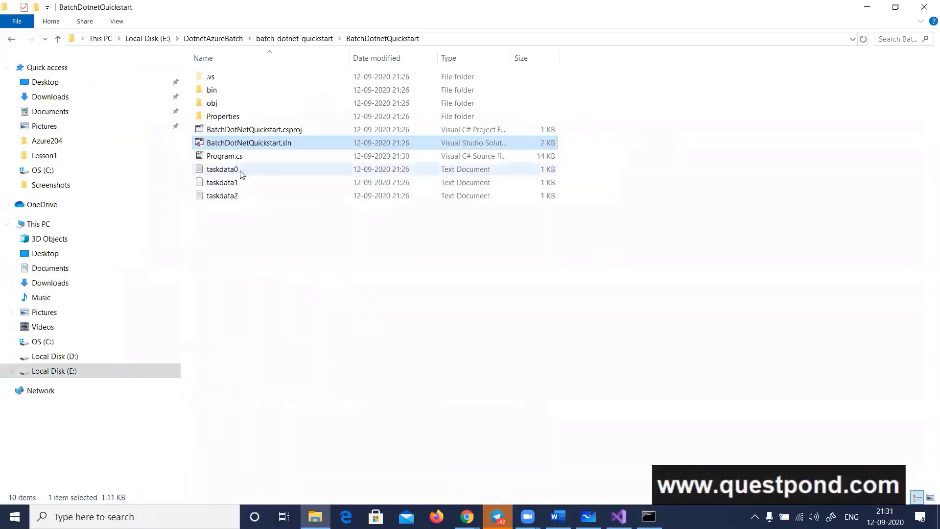
double_click(241, 172)
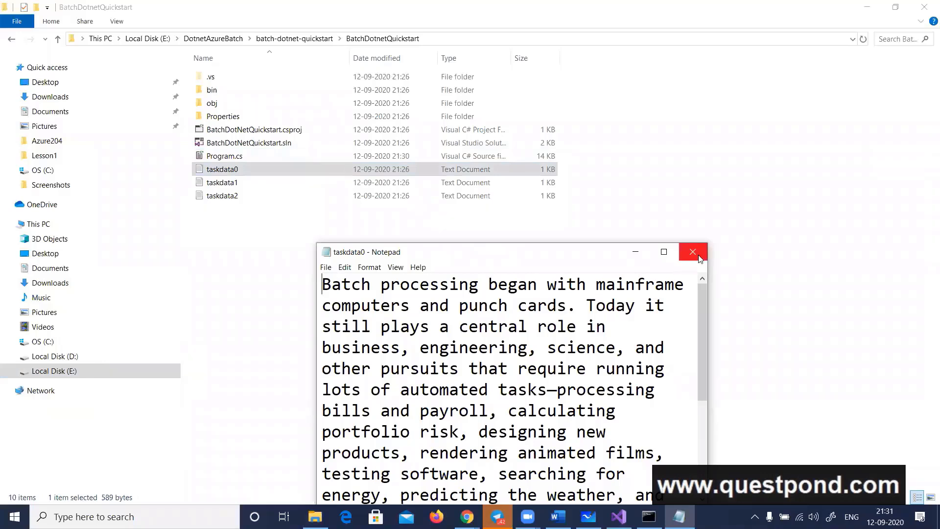
left_click(692, 251)
double_click(263, 183)
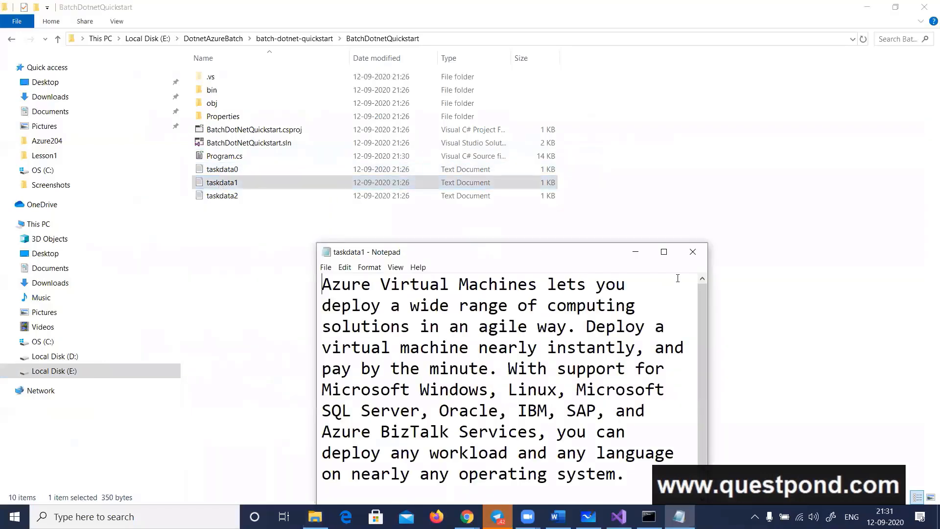
left_click(693, 252)
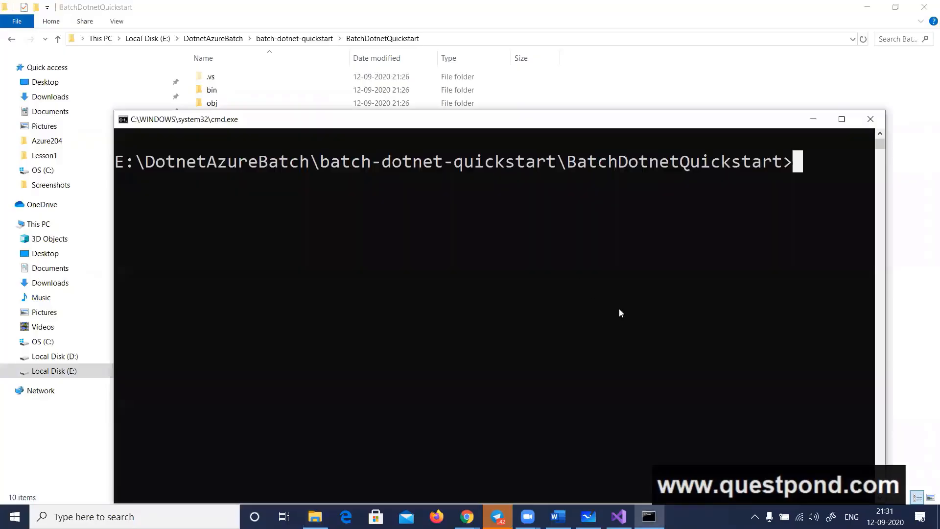
Switch to Visual Studio and select the "cmd /c type" part of the task command line for copying
key("alt+Tab")
key("alt+Tab")
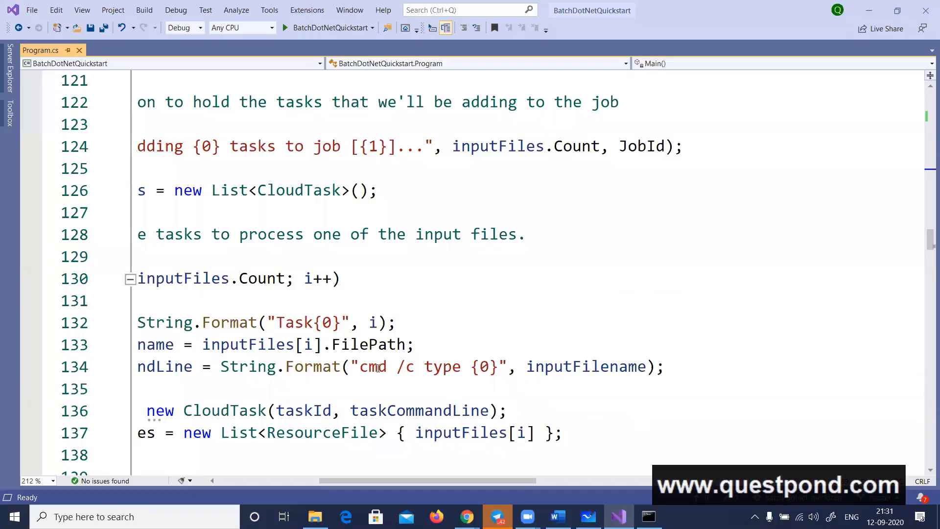
left_click_drag(359, 367, 462, 368)
key("ctrl+c")
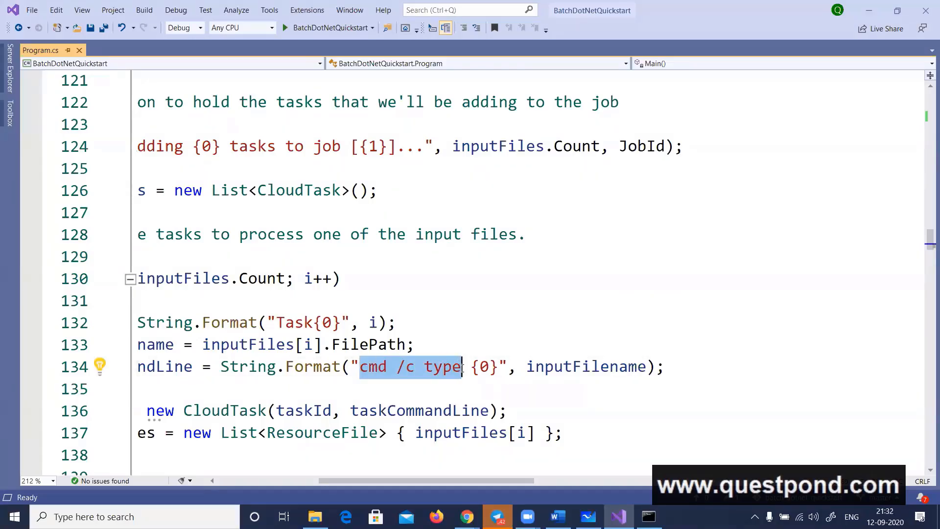
Switch to the Command Prompt and list the BatchDotnetQuickstart directory's contents with dir
key("alt+Tab")
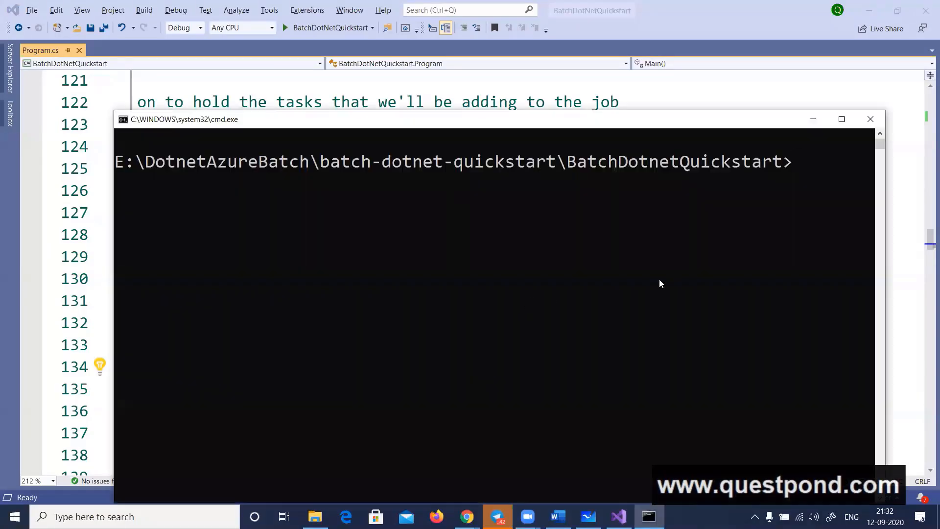
type("dir")
key("Return")
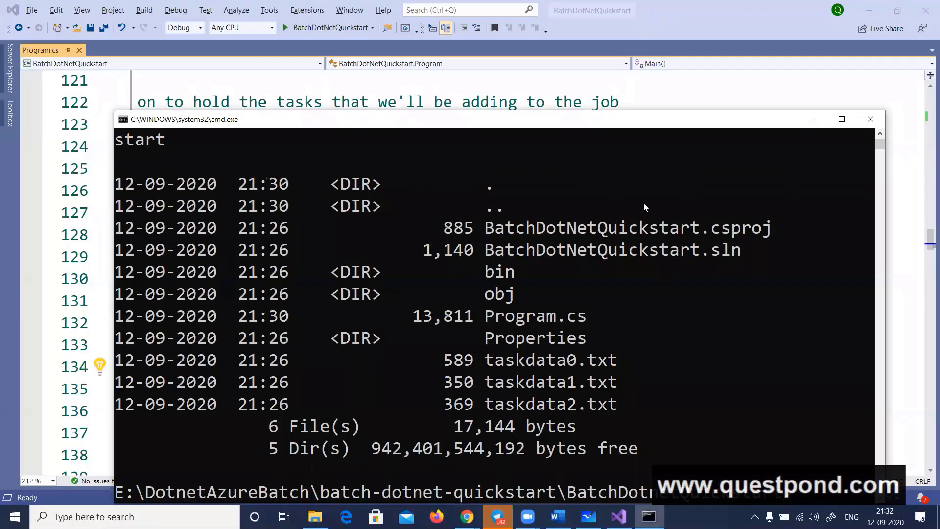
Run "cmd /c type taskdata0.txt" in the Command Prompt and widen its window to show the output
scroll(659, 231, "down", 2)
key("ctrl+v")
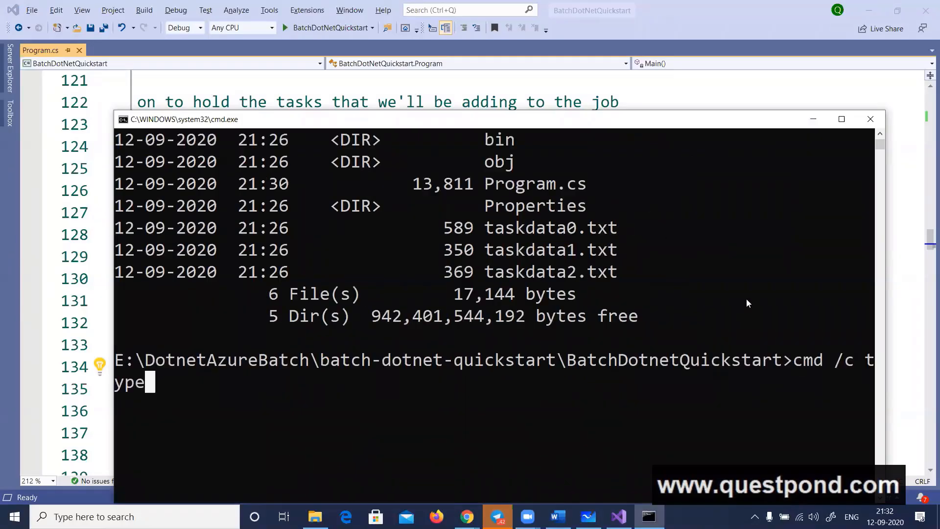
type("t")
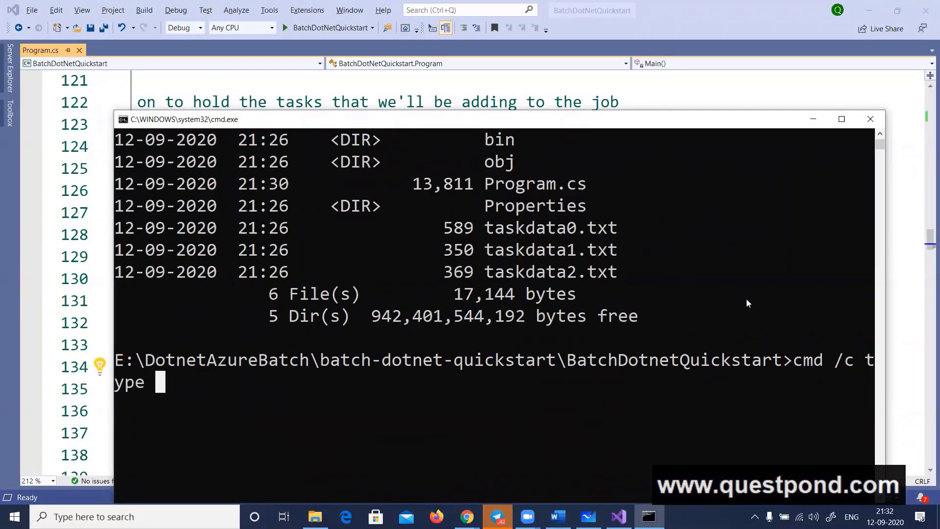
type("askdata")
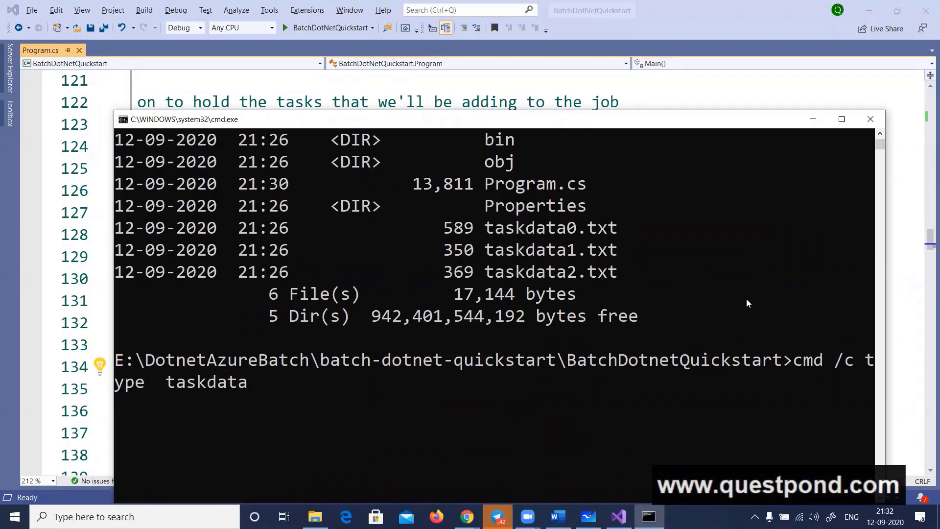
type("0.tt")
key("BackSpace")
type("zt")
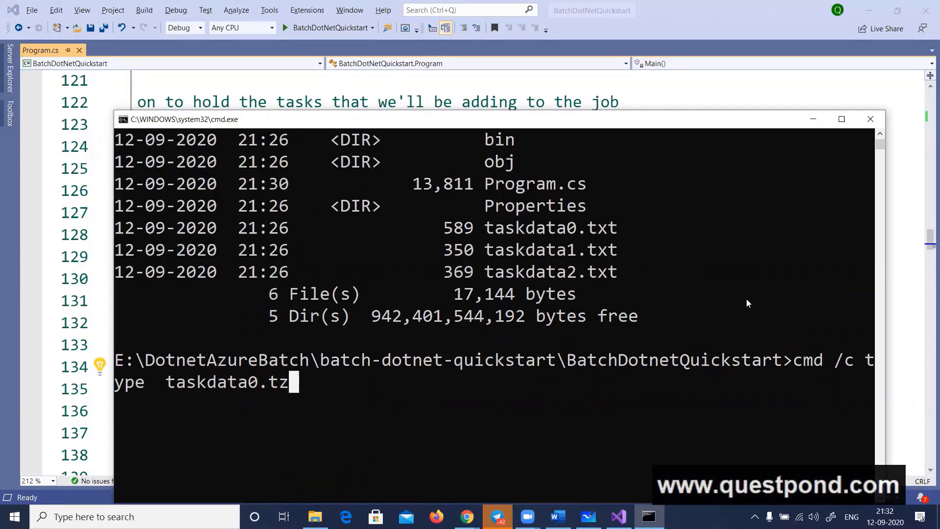
key("BackSpace")
key("BackSpace")
type("xt")
key("Return")
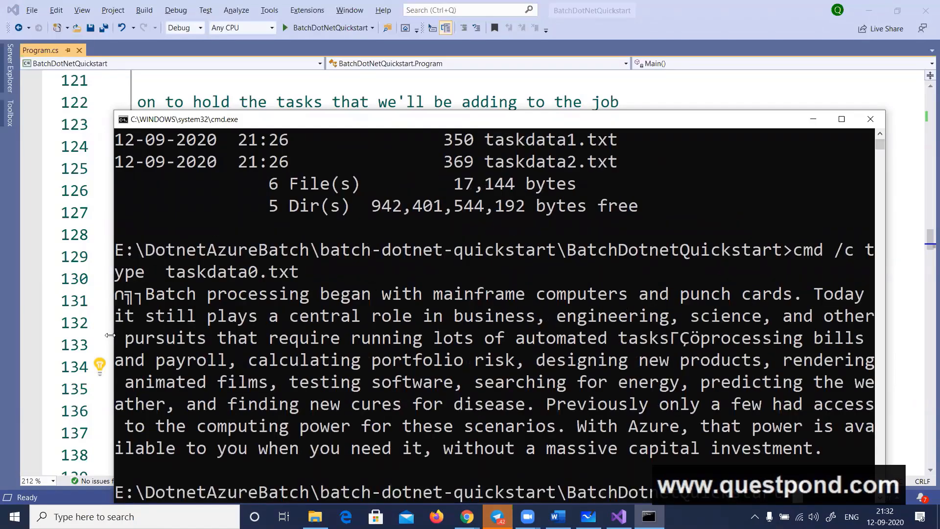
left_click_drag(114, 335, 9, 327)
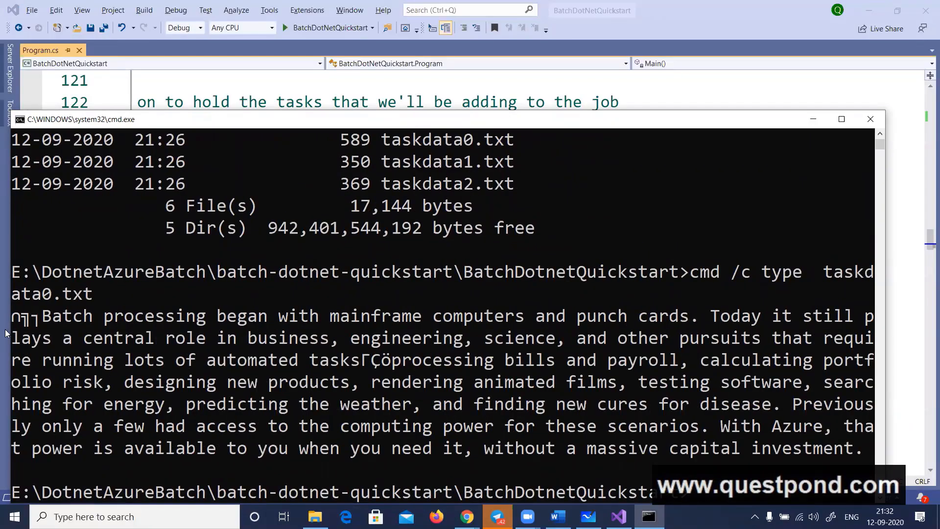
Switch to Visual Studio and replace the comment text above the blobClient declaration with "Get access to blob client"
left_click(9, 332)
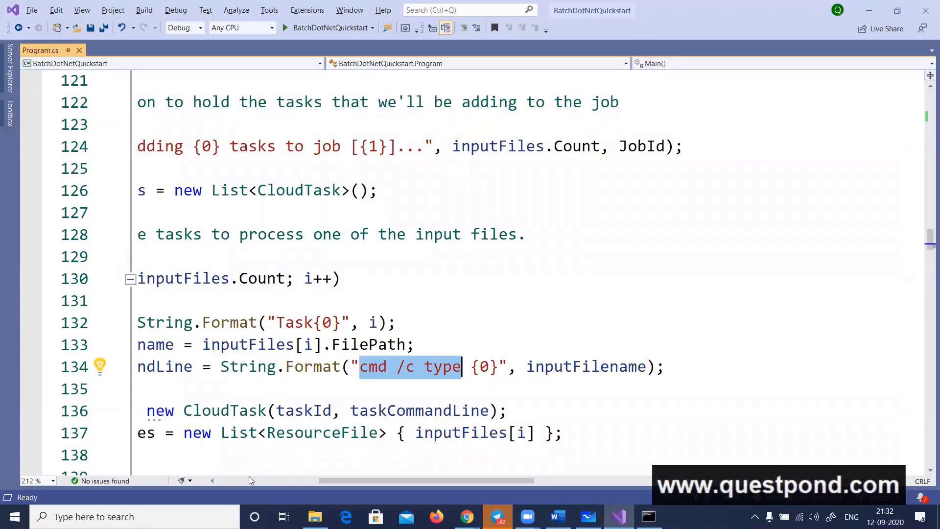
scroll(286, 400, "left", 5)
scroll(287, 400, "up", 3)
scroll(286, 401, "up", 10)
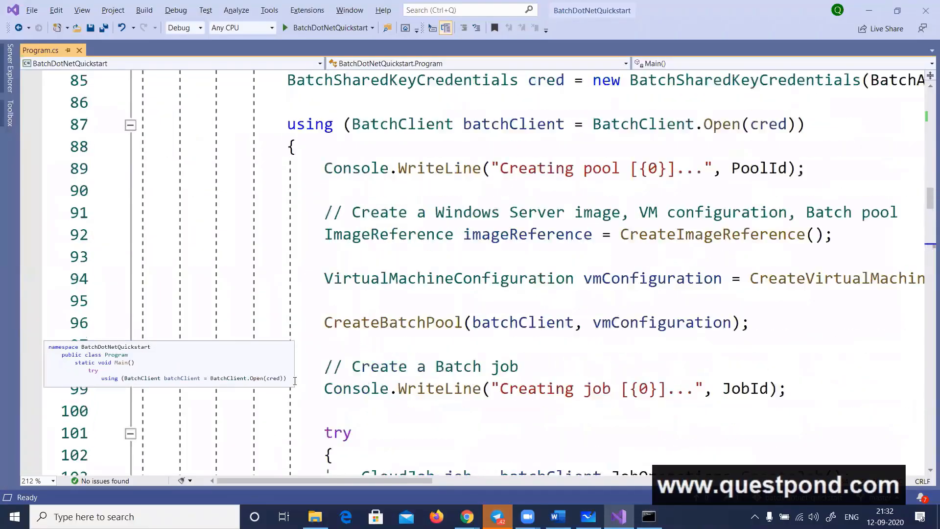
scroll(295, 381, "up", 8)
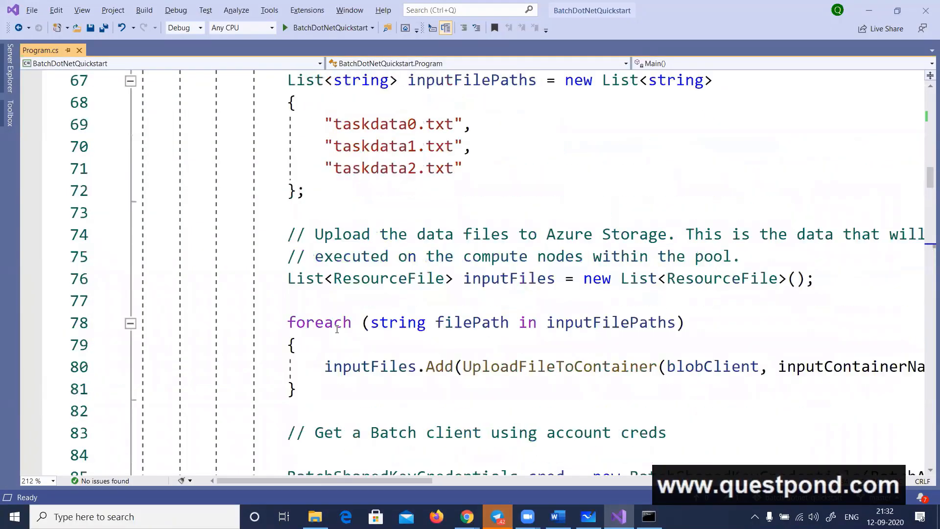
scroll(345, 301, "up", 2)
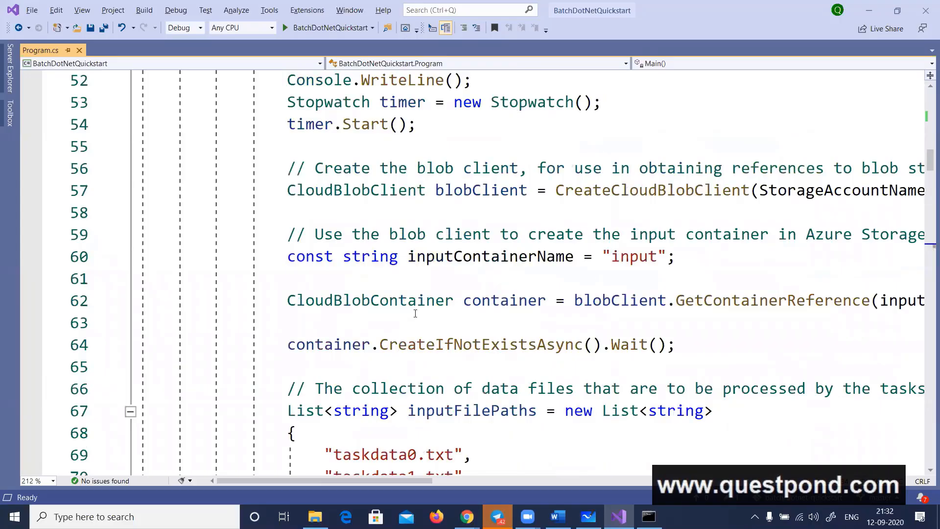
double_click(499, 169)
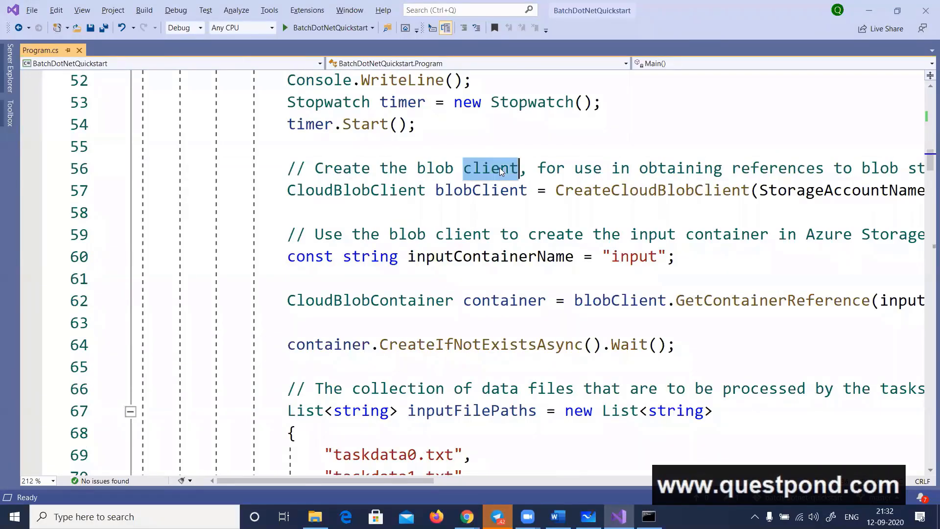
left_click_drag(421, 479, 377, 479)
left_click(320, 172)
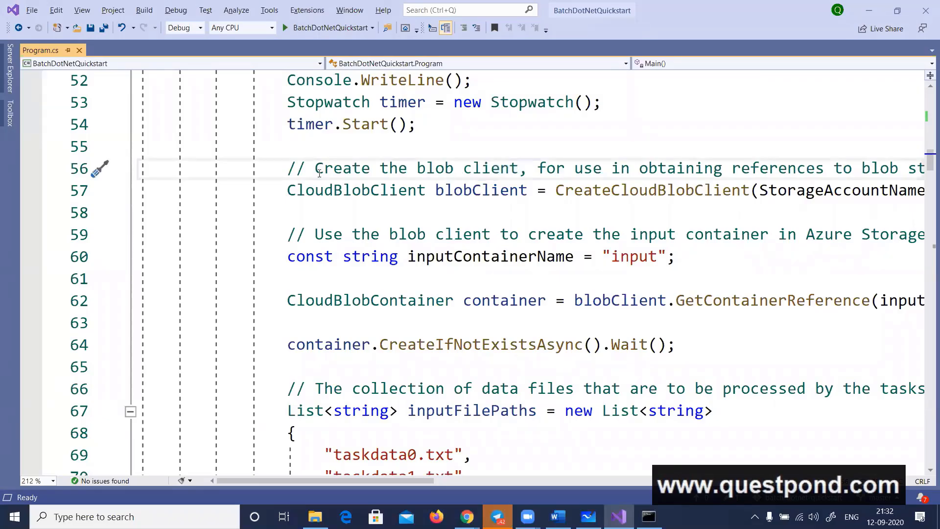
key("shift+End")
key("Delete")
type("G")
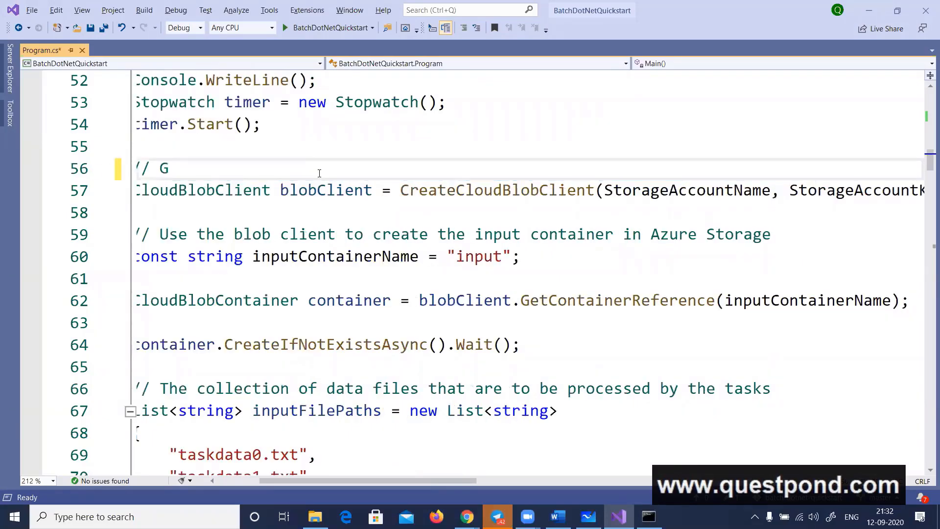
type("et access to")
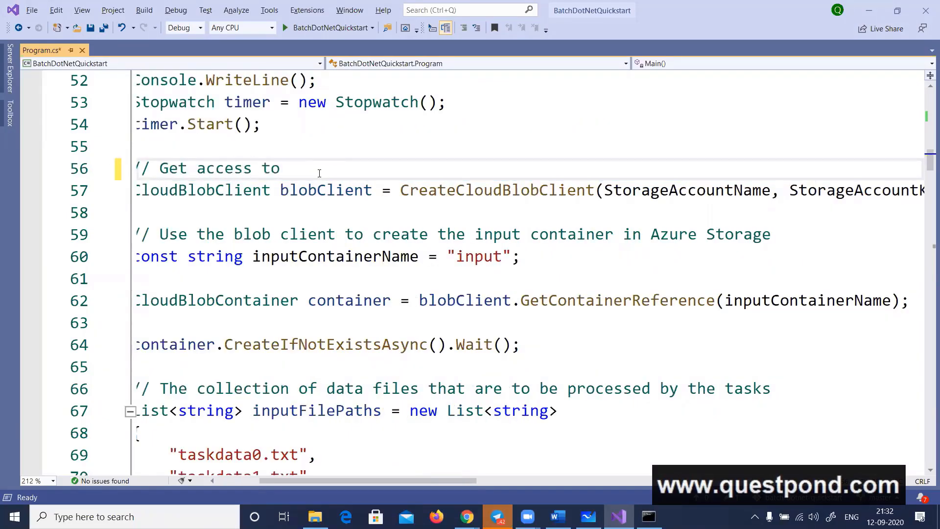
type(" blob client")
Replace the comment text above the inputContainerName constant with "create a blob input" and save Program.cs
key("Home")
key("Down")
key("Down")
key("Down")
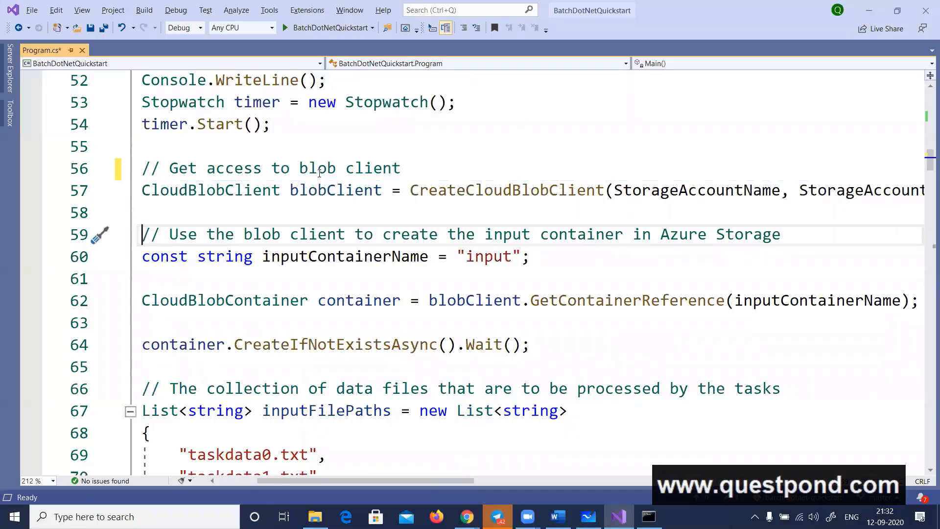
double_click(491, 264)
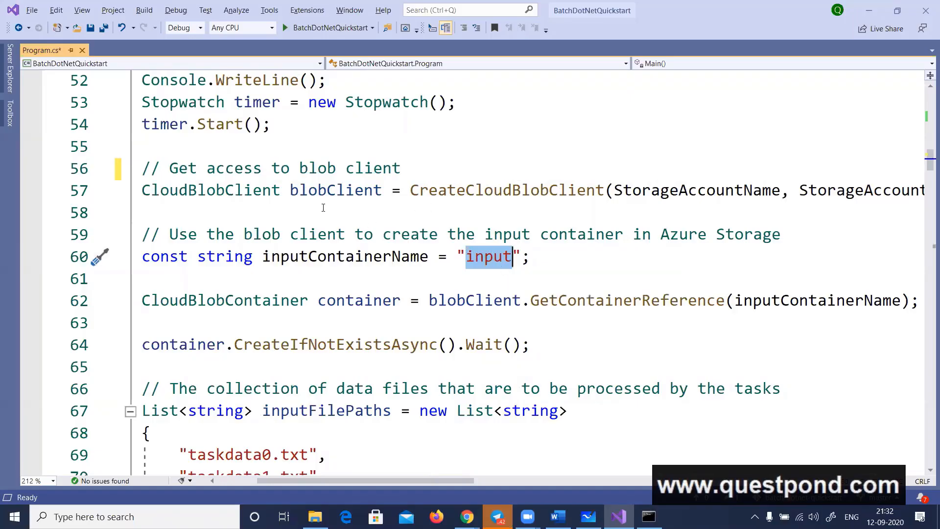
left_click_drag(172, 234, 783, 235)
type("create a ")
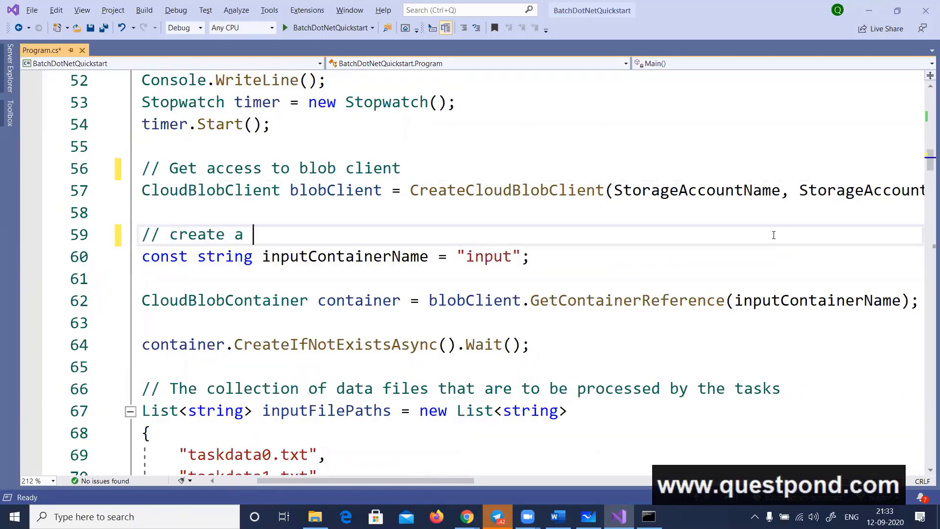
type("blob input")
key("ctrl+s")
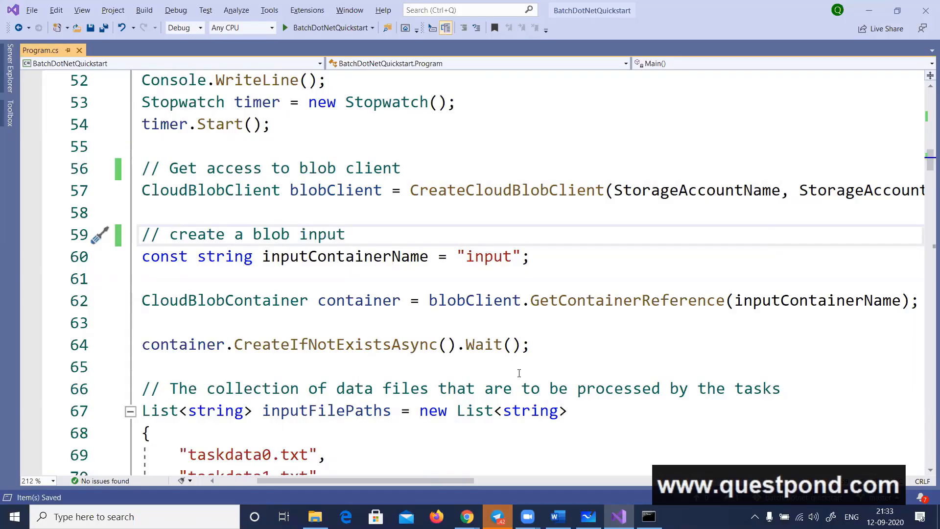
Examine the CreateIfNotExistsAsync call, the "input" container name, and the list of task data files in Program.cs
double_click(378, 352)
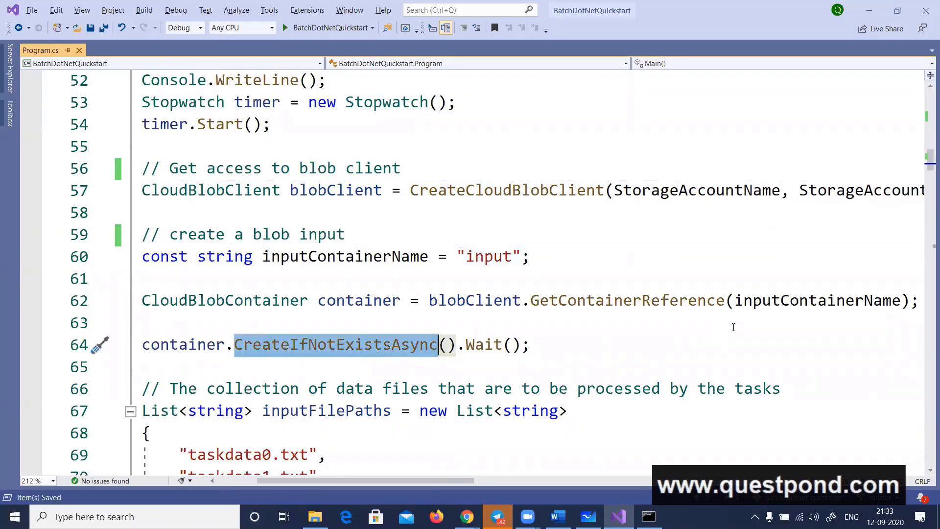
double_click(494, 264)
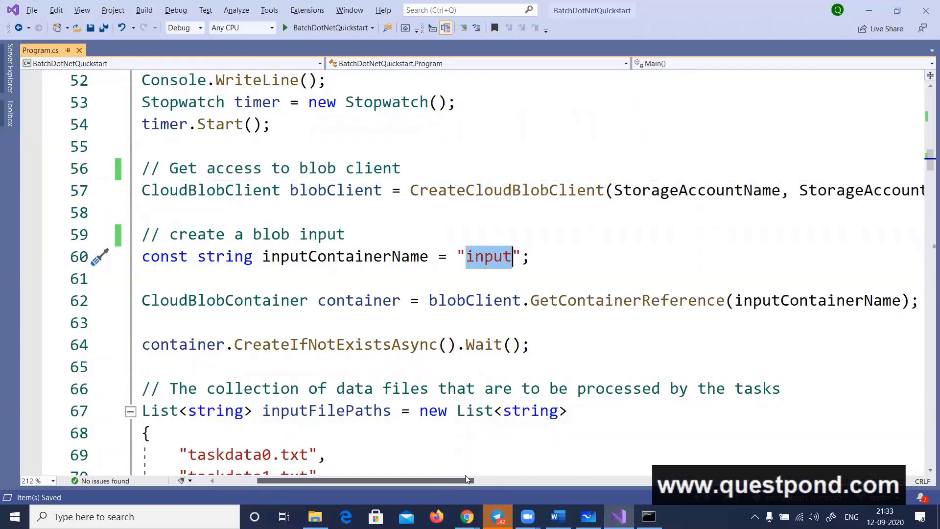
left_click_drag(424, 480, 383, 478)
scroll(566, 206, "down", 2)
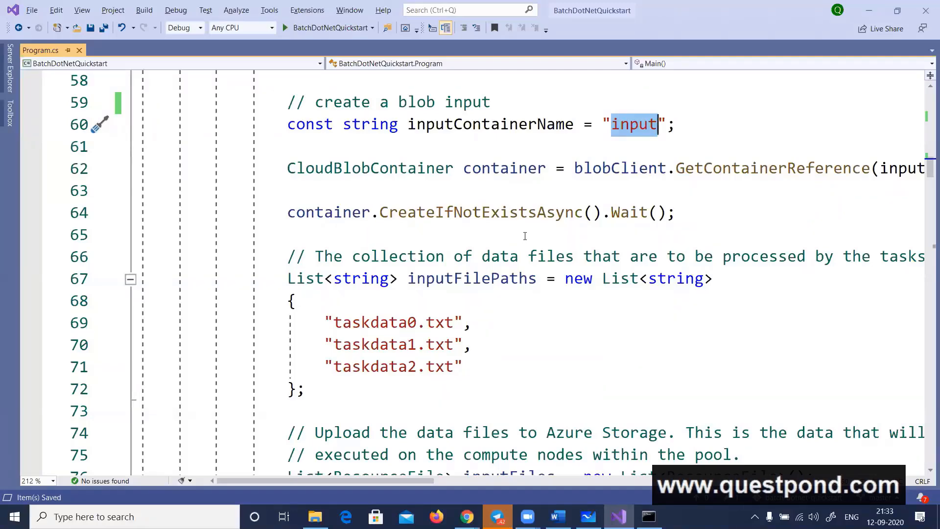
Review the inputFilePaths list in Program.cs and go to the definition of UploadFileToContainer
scroll(523, 238, "down", 3)
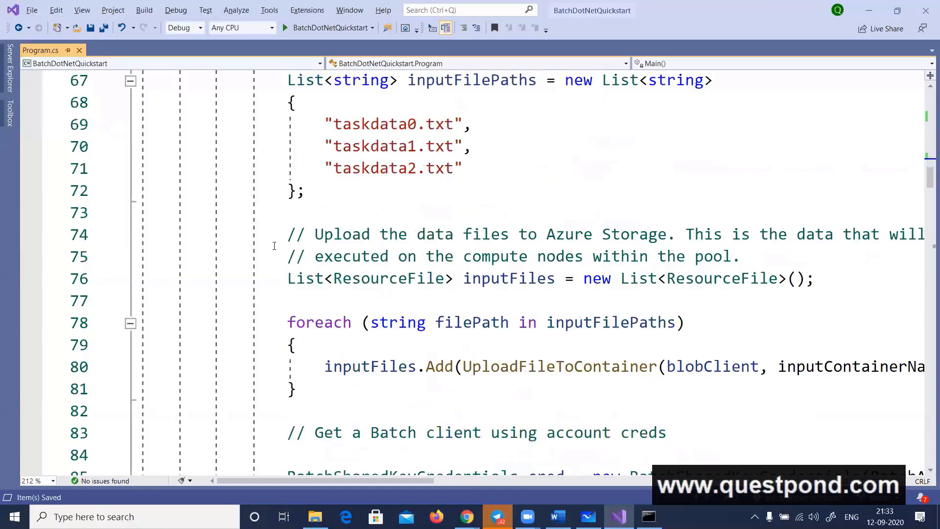
scroll(487, 254, "up", 1)
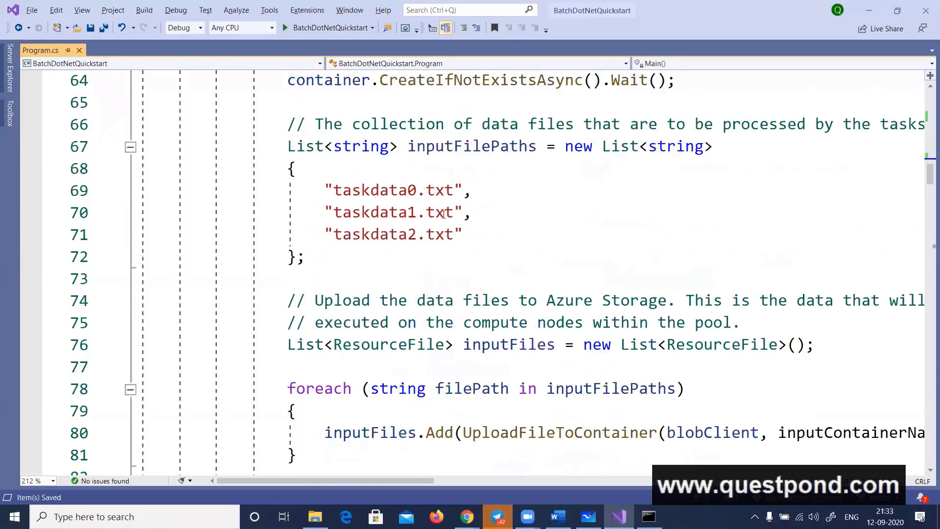
double_click(447, 147)
scroll(578, 371, "down", 1)
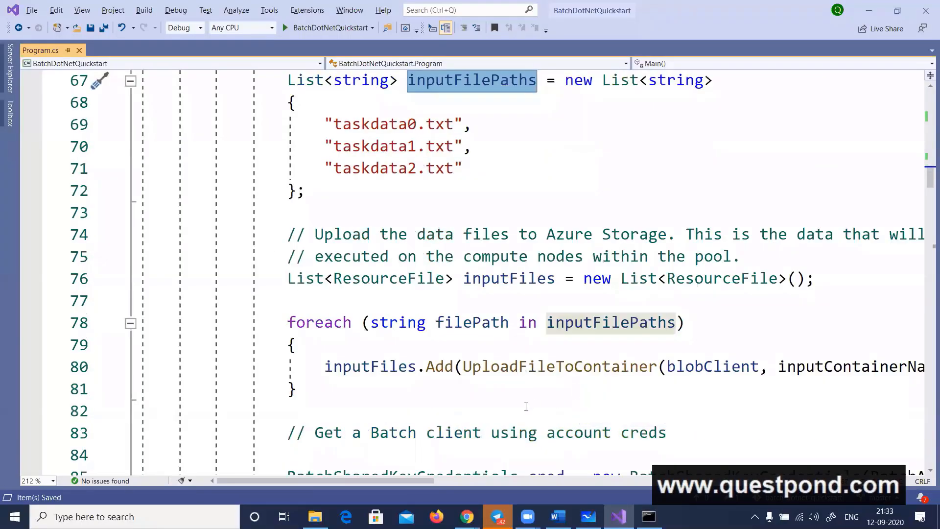
left_click(557, 368)
right_click(557, 372)
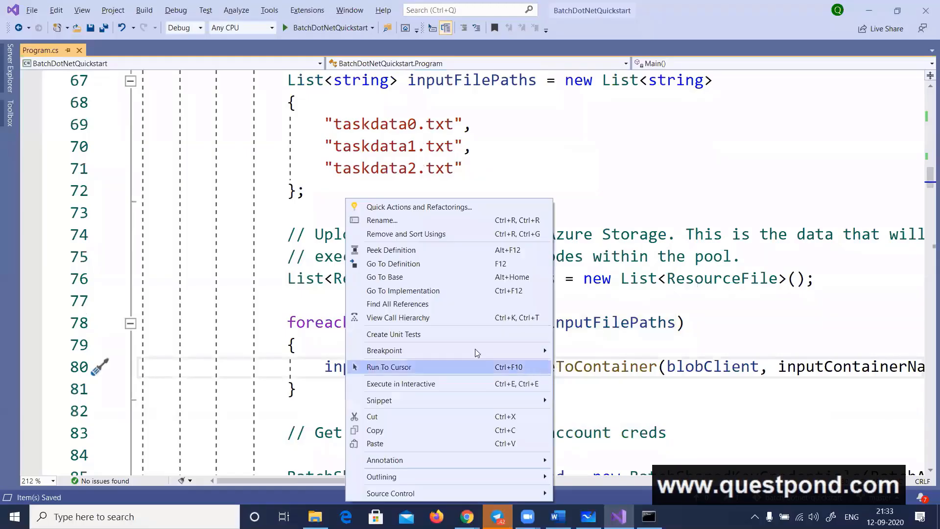
left_click(400, 263)
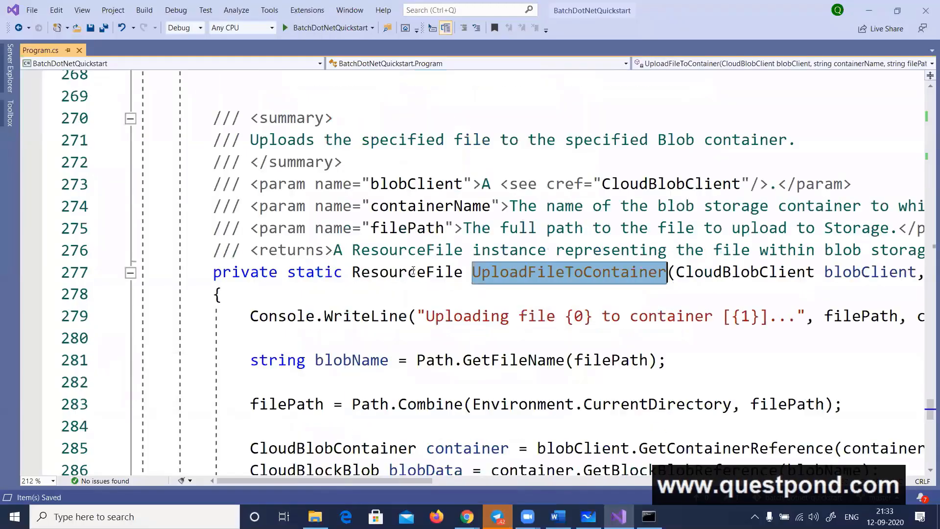
Examine how UploadFileToContainer uses blobClient, UploadFromFileAsync and filePath to upload each file to the blob container
scroll(478, 241, "down", 1)
scroll(533, 330, "down", 1)
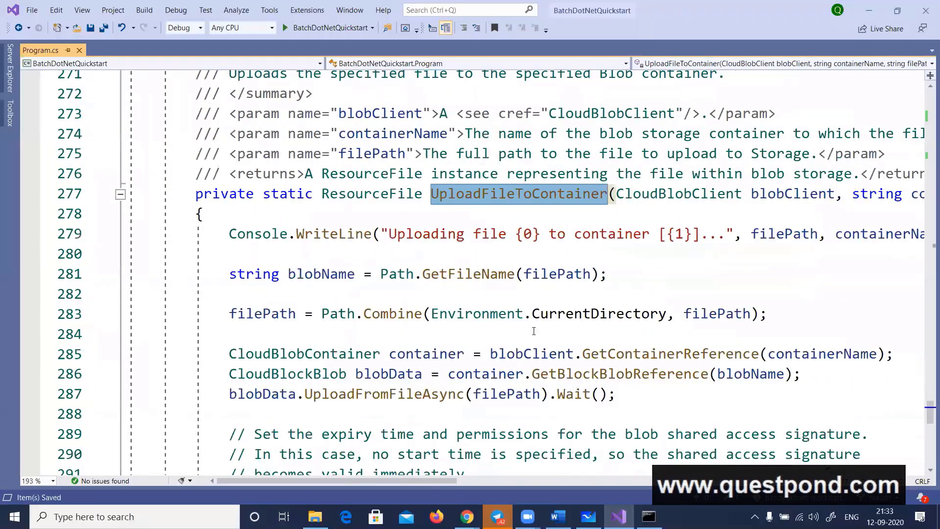
scroll(607, 305, "down", 1)
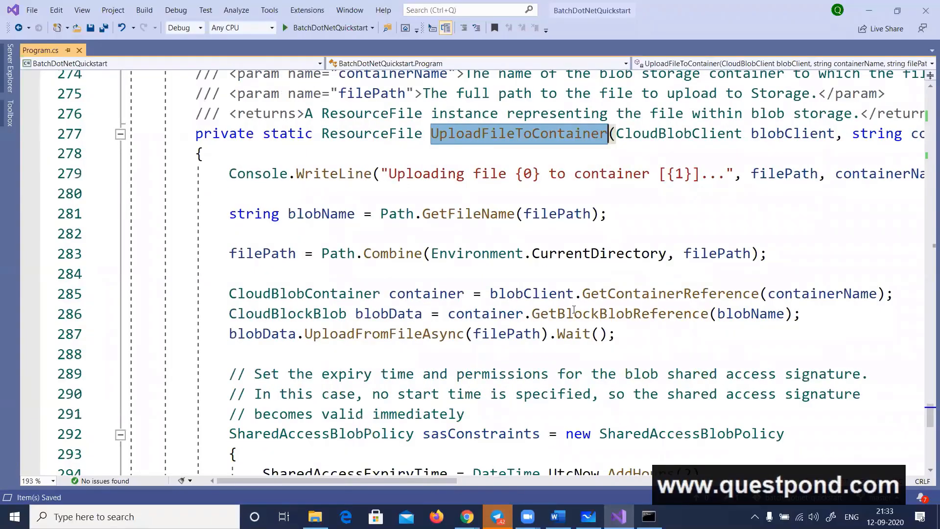
left_click(542, 292)
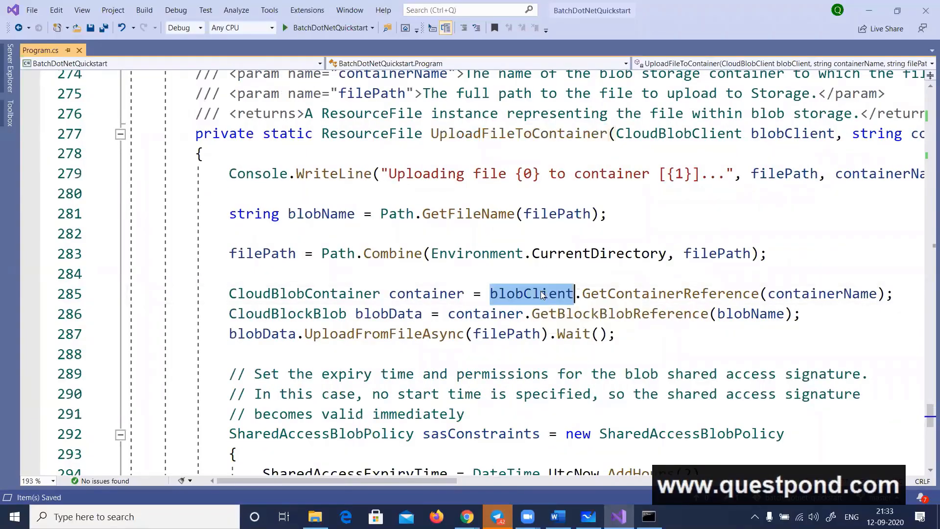
left_click(389, 335)
double_click(389, 335)
left_click_drag(472, 335, 540, 334)
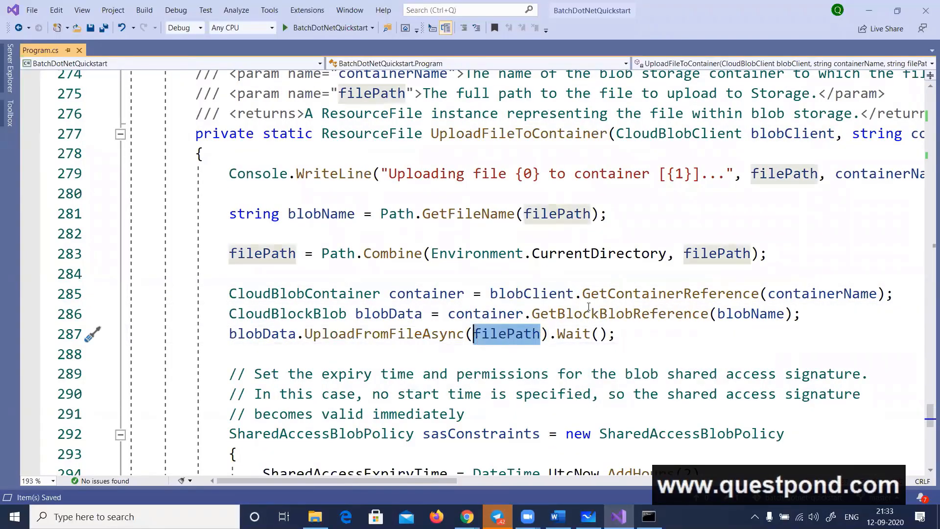
Examine the SharedAccessBlobPolicy expiry and Read permission, plus the code that constructs the blob's SAS URL
scroll(591, 302, "down", 1)
scroll(591, 302, "down", 1)
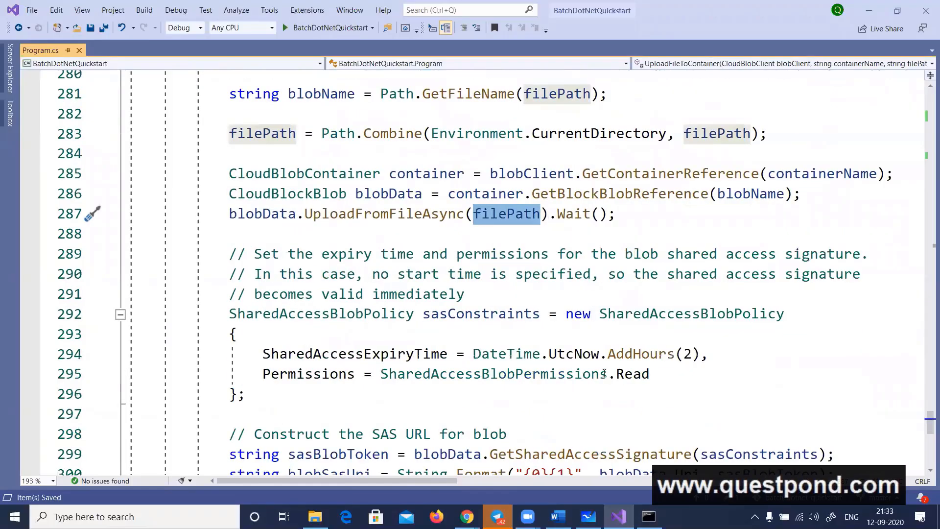
double_click(620, 375)
scroll(580, 389, "down", 1)
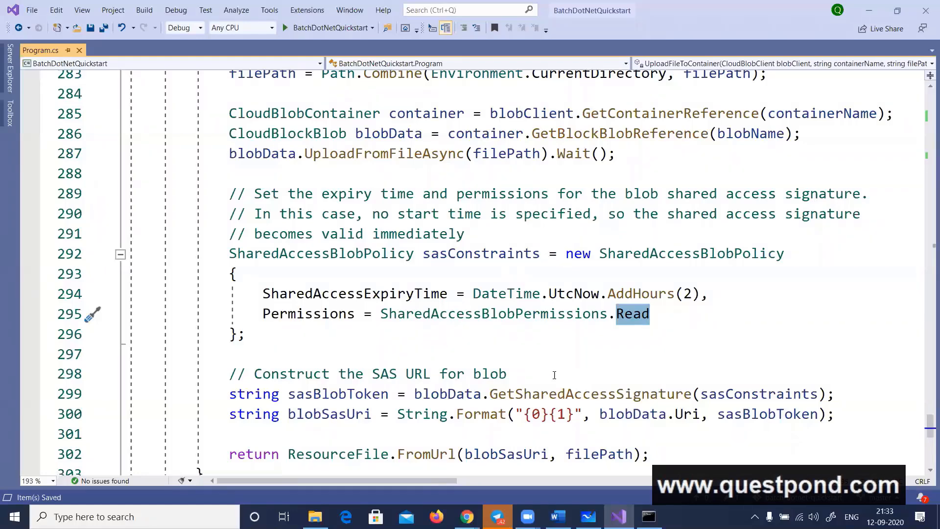
Switch to Microsoft Whiteboard to view the storage account in the Batch diagram, and return to Visual Studio
left_click(587, 516)
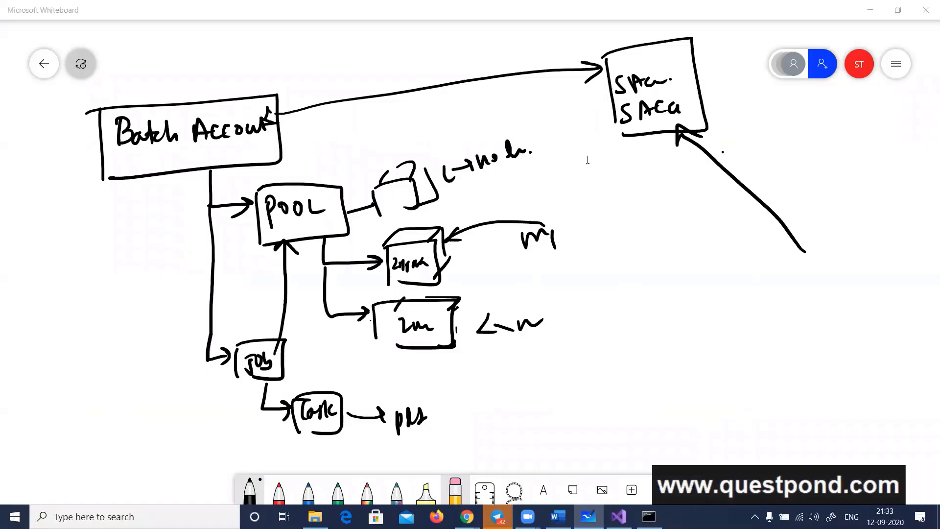
key("alt+Tab")
mouse_move(558, 306)
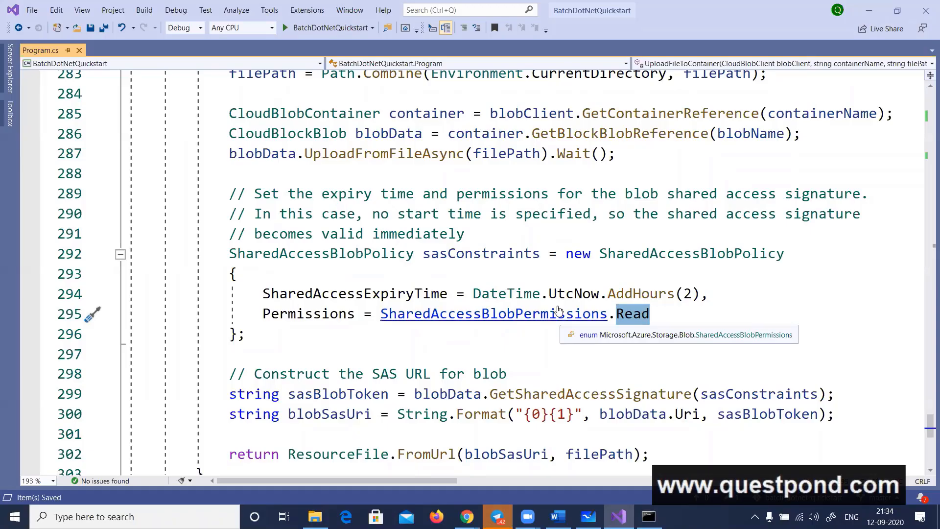
Navigate back to the UploadFileToContainer call in Main and examine the BatchSharedKeyCredentials declaration with its BatchAccountUrl argument
key("ctrl+minus")
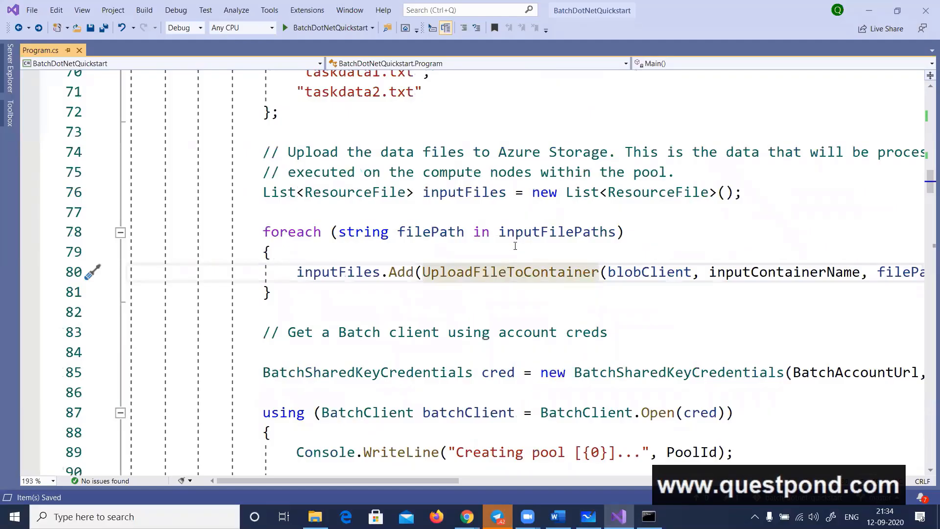
scroll(514, 246, "down", 1)
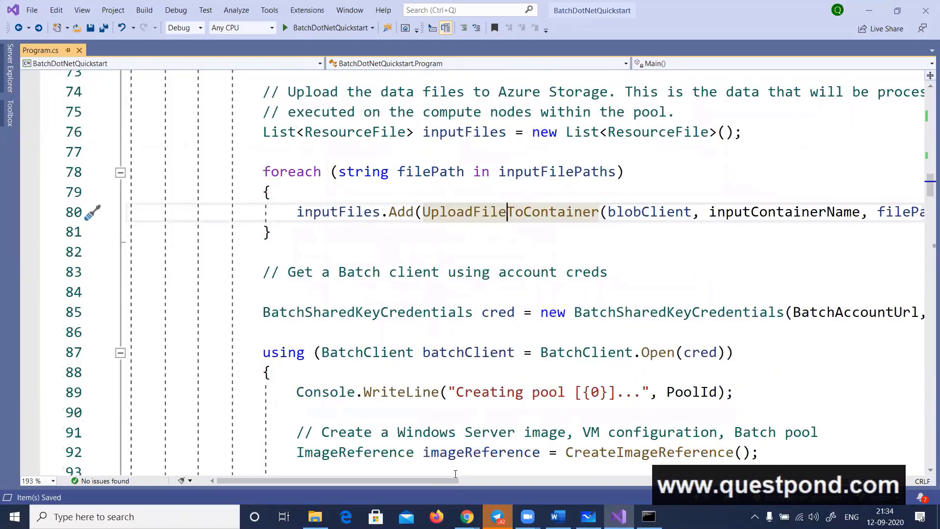
left_click_drag(444, 479, 498, 488)
double_click(628, 313)
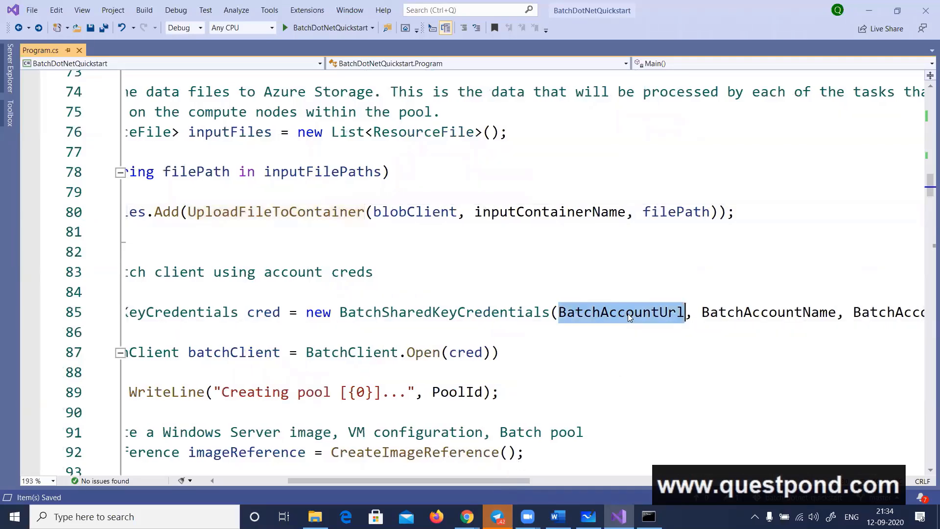
left_click_drag(447, 474, 375, 485)
double_click(409, 314)
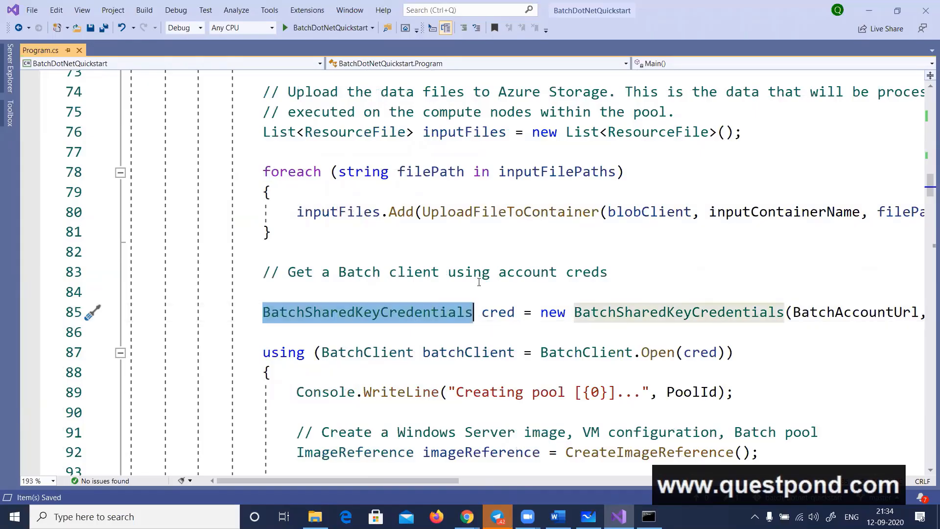
Check the Batch Account and pool diagram in Microsoft Whiteboard and switch back to Visual Studio
scroll(479, 289, "down", 1)
key("alt+Tab")
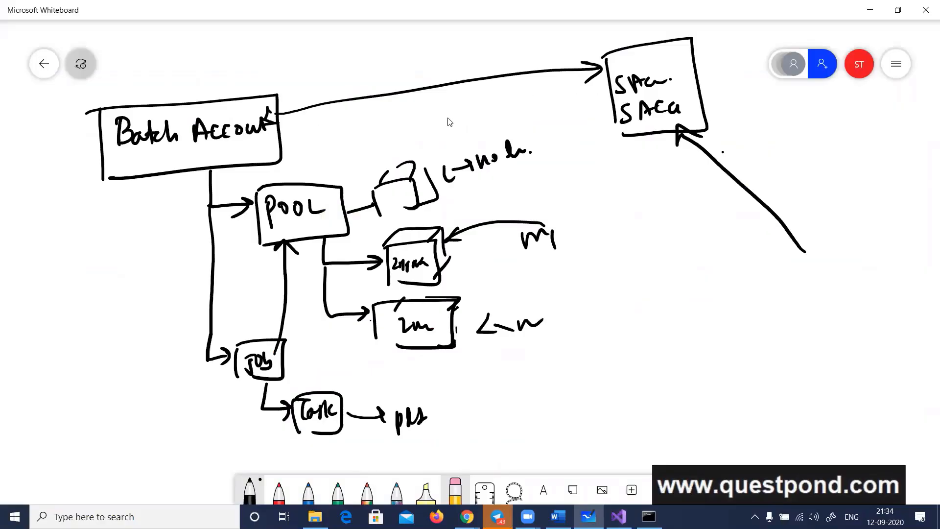
key("alt+Tab")
Examine how the cred object is passed to BatchClient.Open in the using statement
scroll(448, 218, "down", 1)
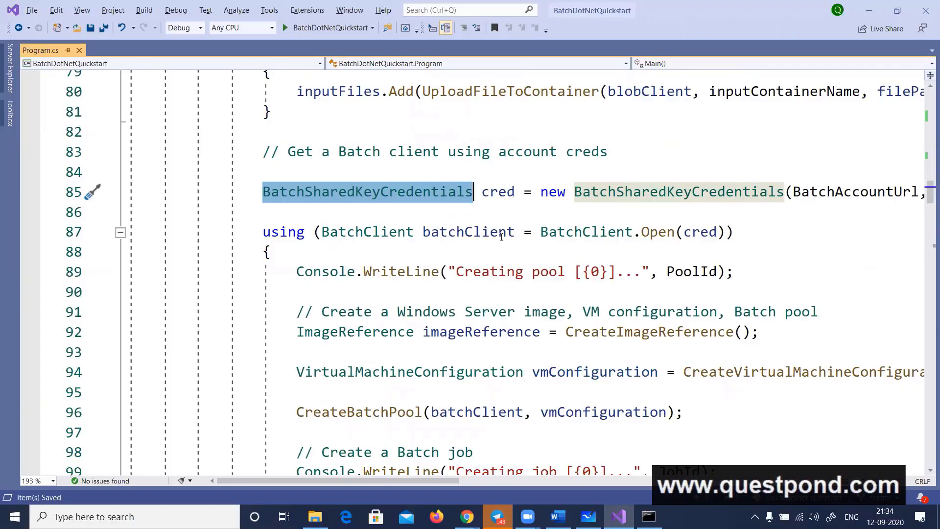
double_click(586, 233)
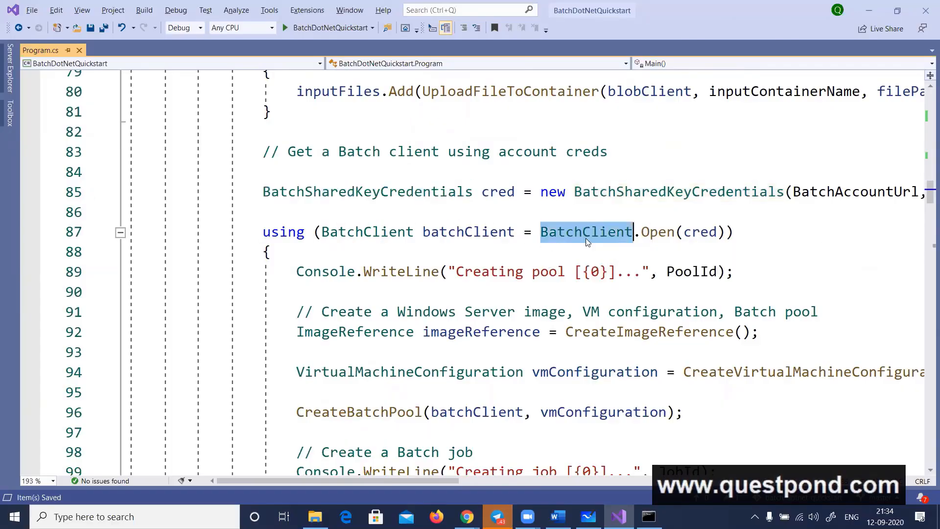
double_click(499, 192)
double_click(704, 233)
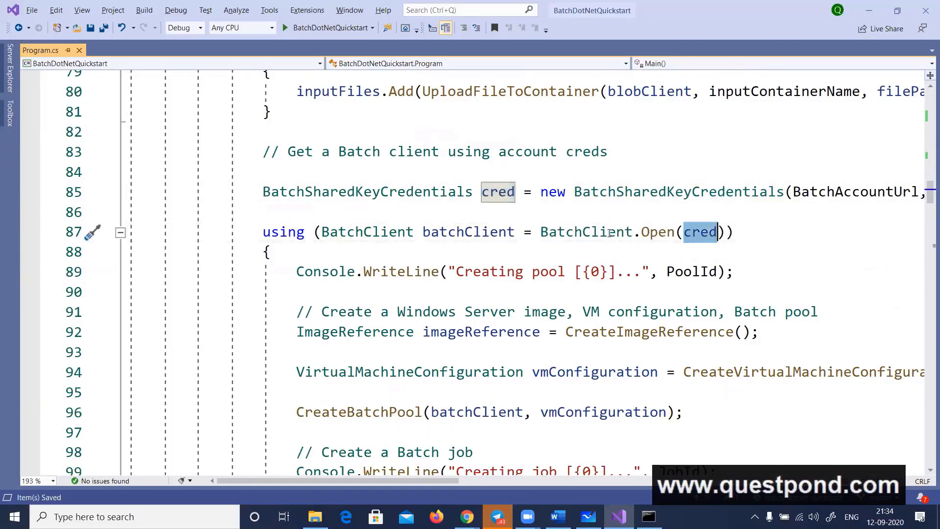
left_click(609, 233)
double_click(701, 234)
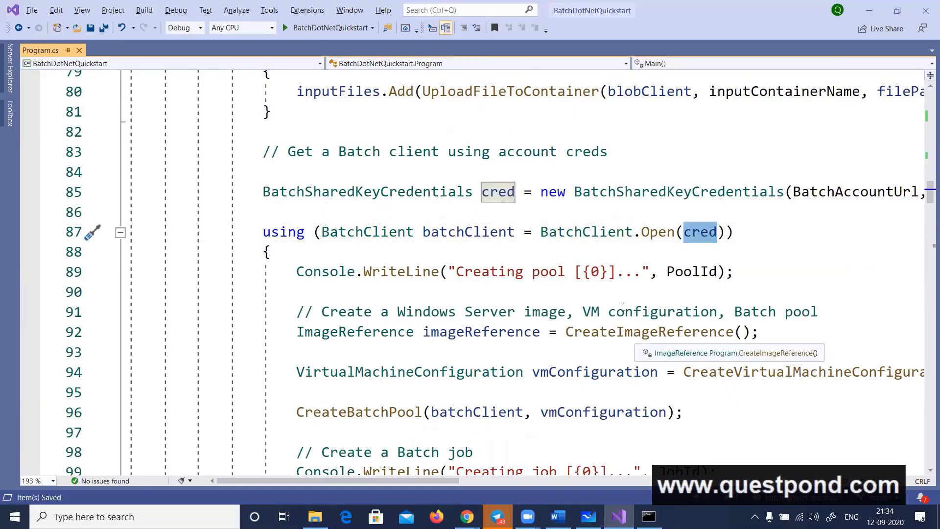
Go to the definition of CreateImageReference and examine its publisher, offer, sku and version values
left_click(605, 335)
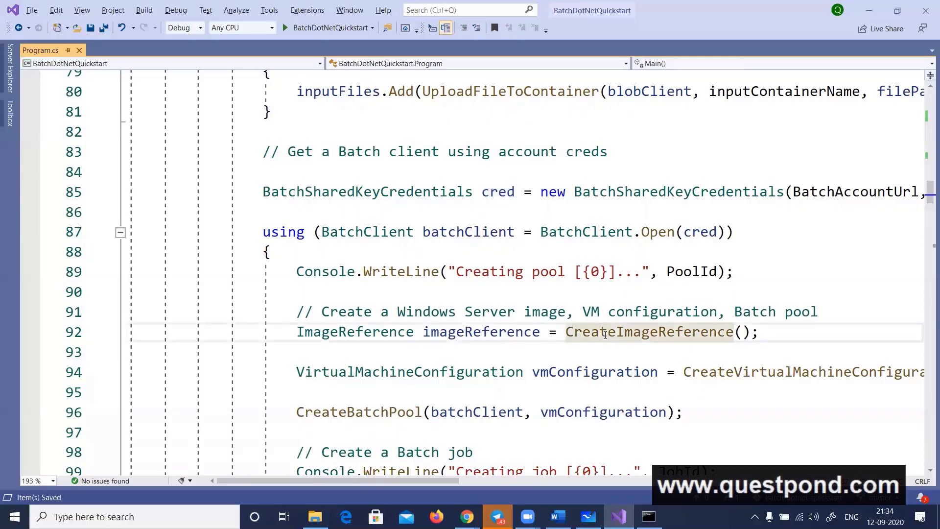
right_click(605, 334)
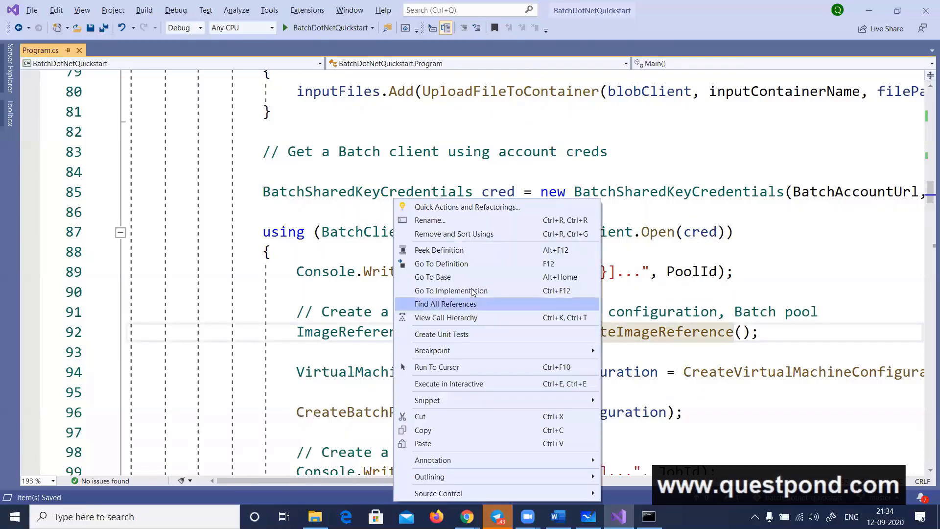
left_click(463, 265)
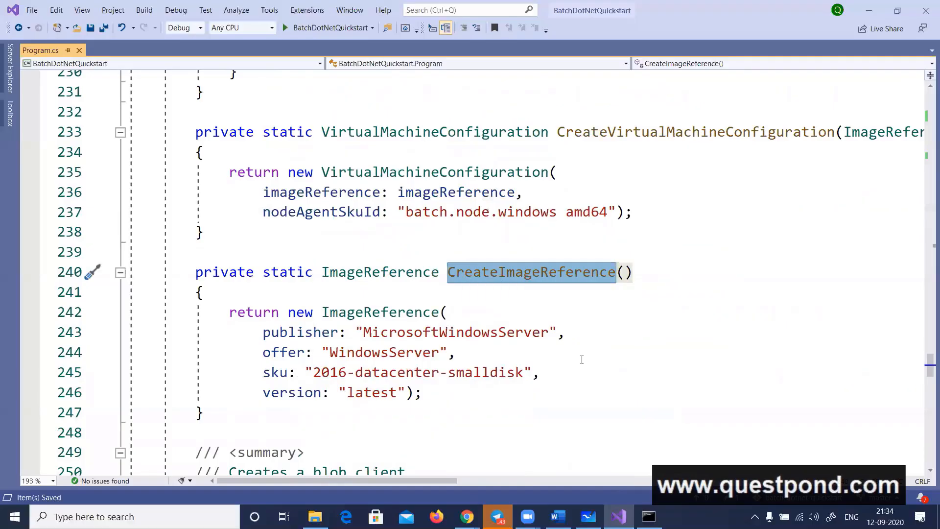
double_click(482, 332)
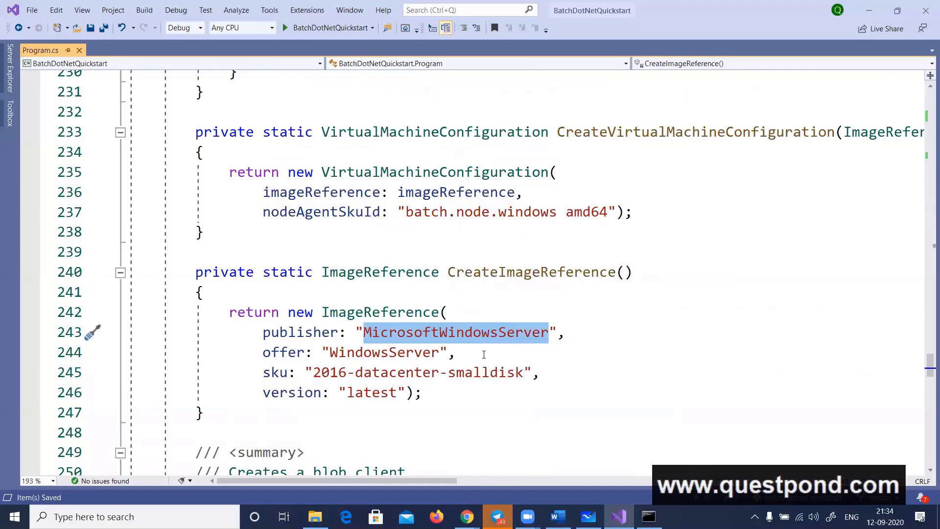
double_click(408, 354)
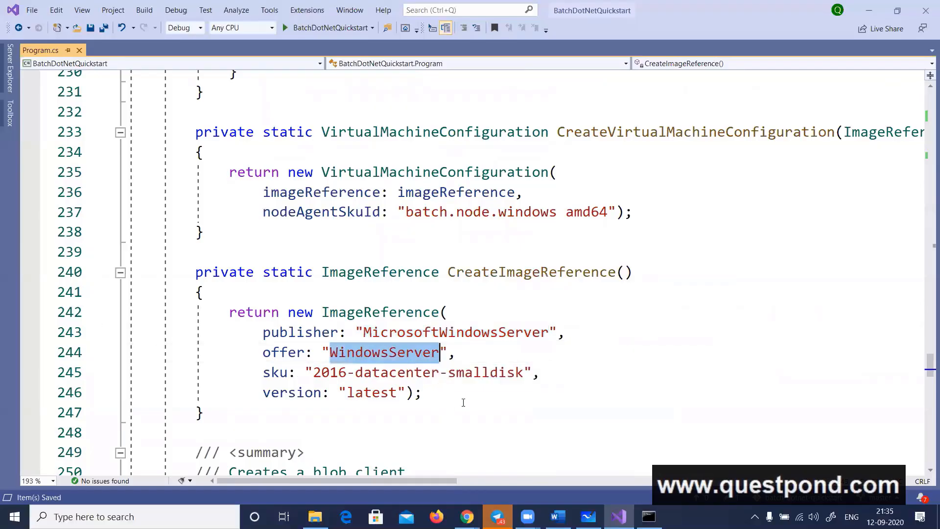
double_click(474, 372)
double_click(350, 392)
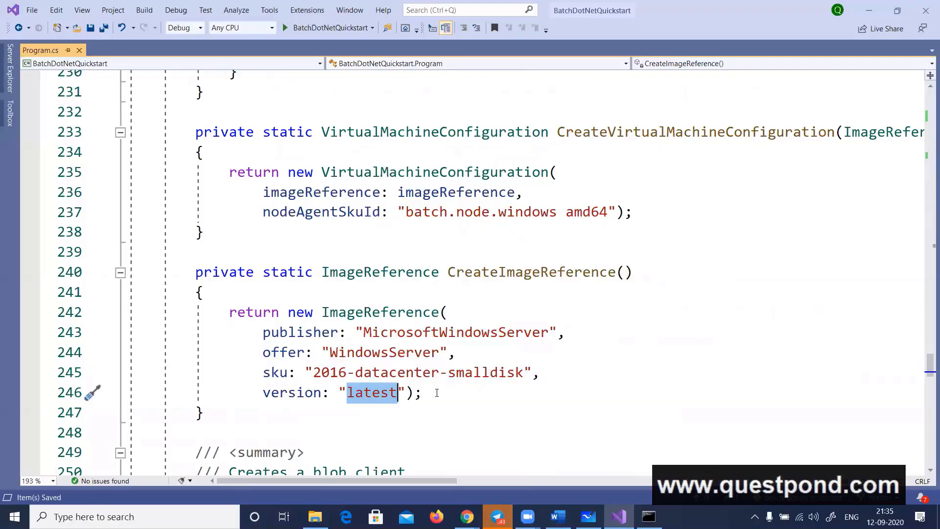
Return to Main, go to the definition of CreateVirtualMachineConfiguration, and examine its imageReference and nodeAgentSkuId arguments
key("ctrl+minus")
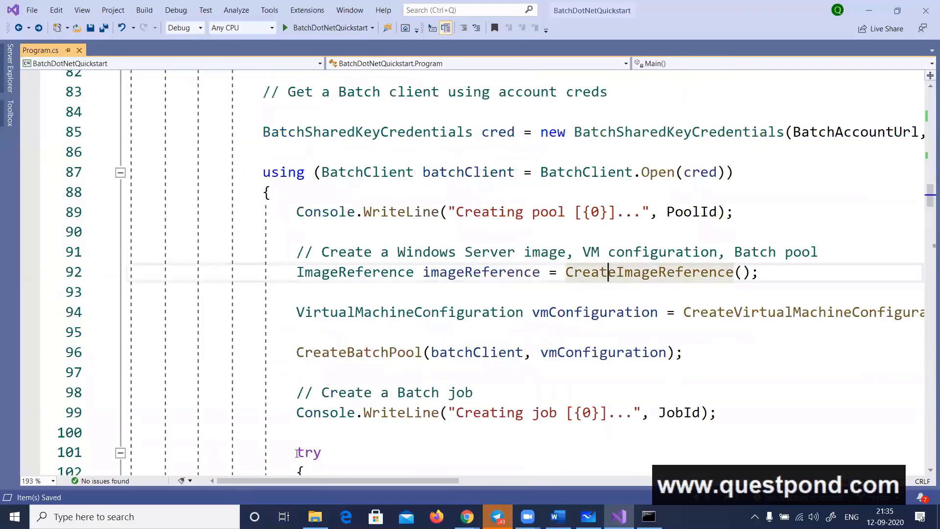
left_click_drag(256, 479, 324, 478)
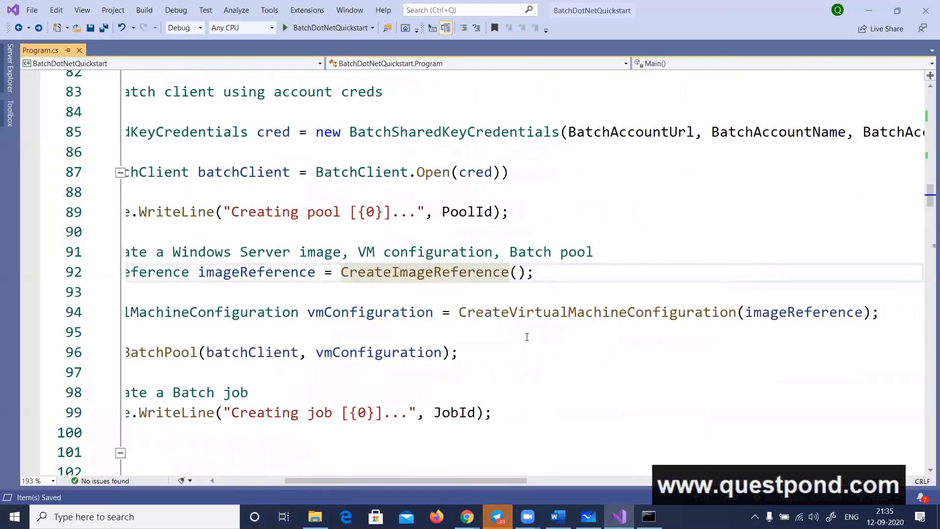
right_click(525, 316)
left_click(390, 267)
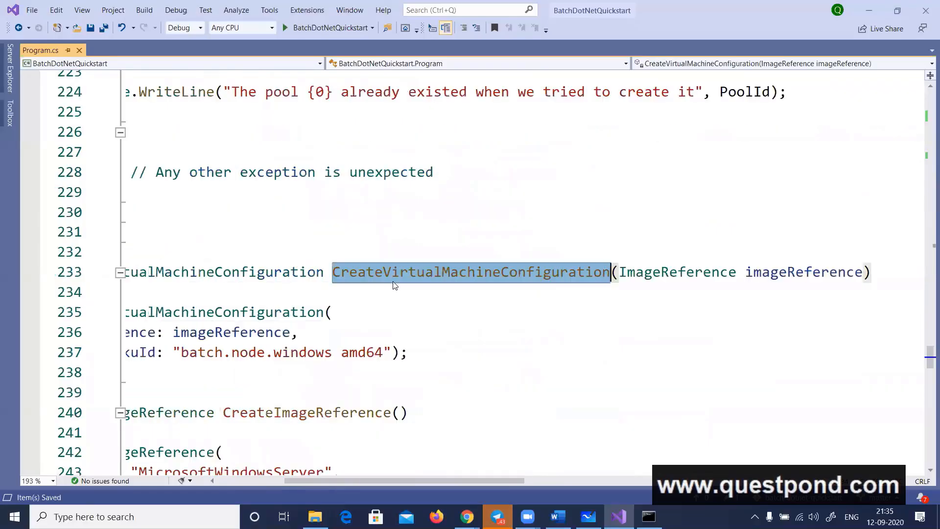
left_click_drag(453, 478, 386, 479)
scroll(534, 312, "down", 1)
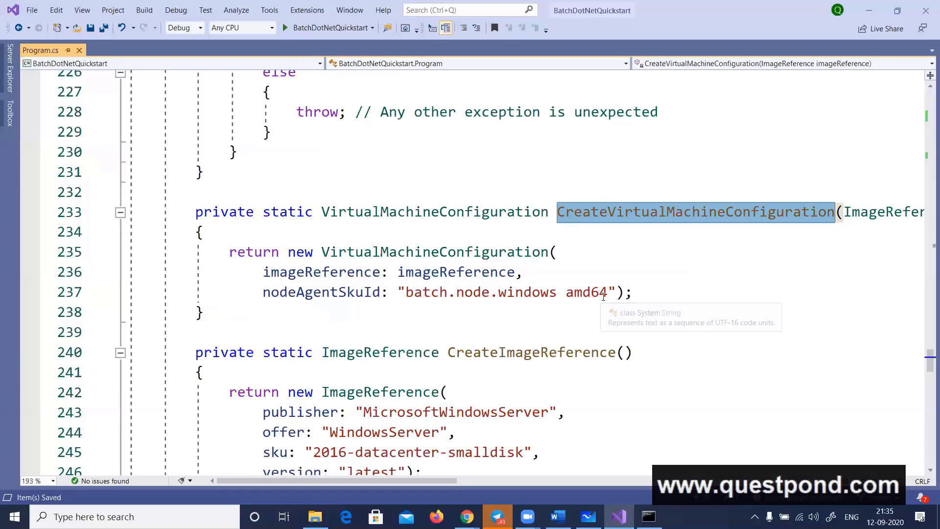
Return to the VM configuration call in Main and go to the definition of CreateBatchPool
key("ctrl+minus")
mouse_move(390, 314)
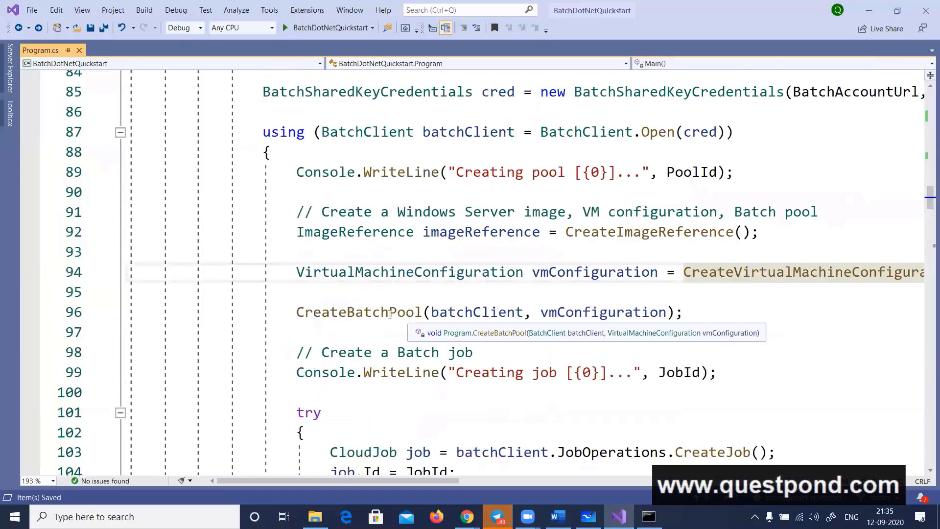
right_click(397, 313)
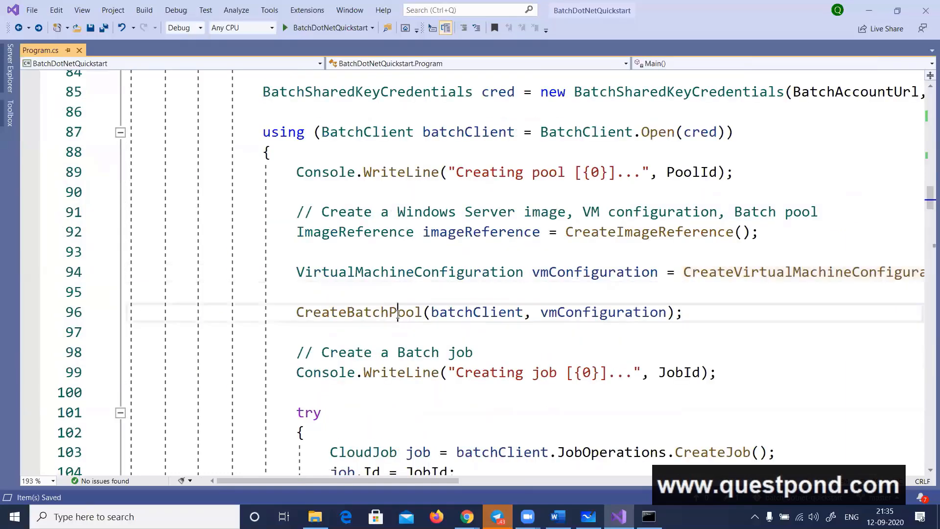
left_click(267, 264)
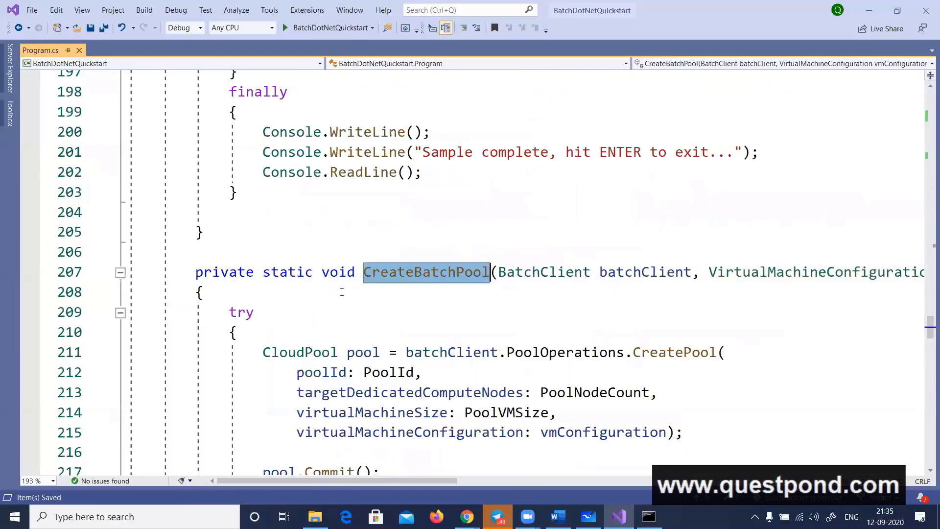
Examine the PoolId, PoolNodeCount and PoolVMSize arguments passed to CreatePool in the CreateBatchPool method
scroll(507, 278, "down", 2)
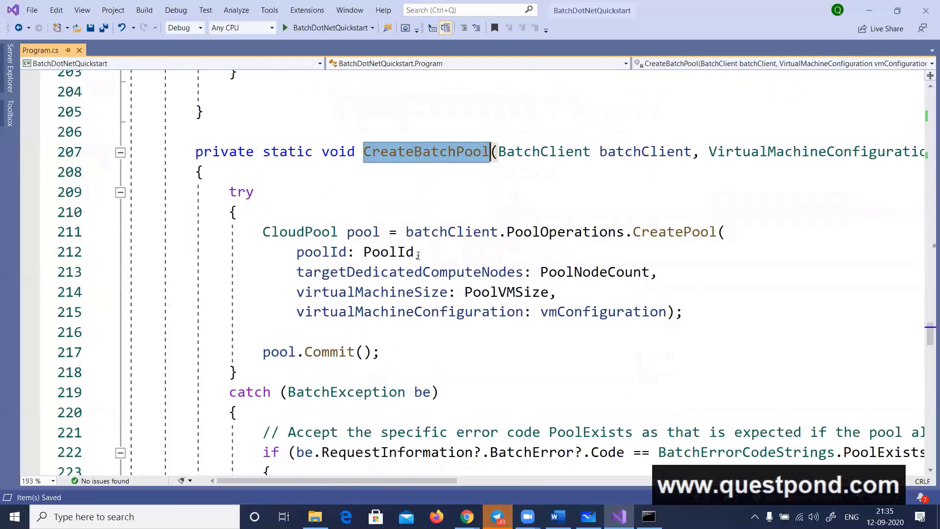
mouse_move(441, 274)
left_click(381, 254)
left_click(575, 273)
double_click(577, 274)
double_click(507, 293)
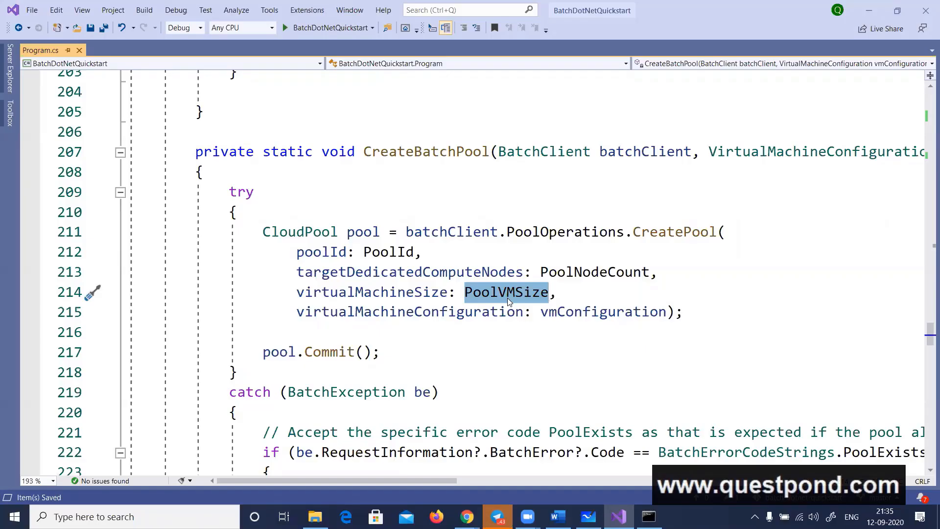
Return to Main, replace the comment above the imageReference line with "// Creating the batch pool and allocating server , node size", and save the file
key("ctrl+minus")
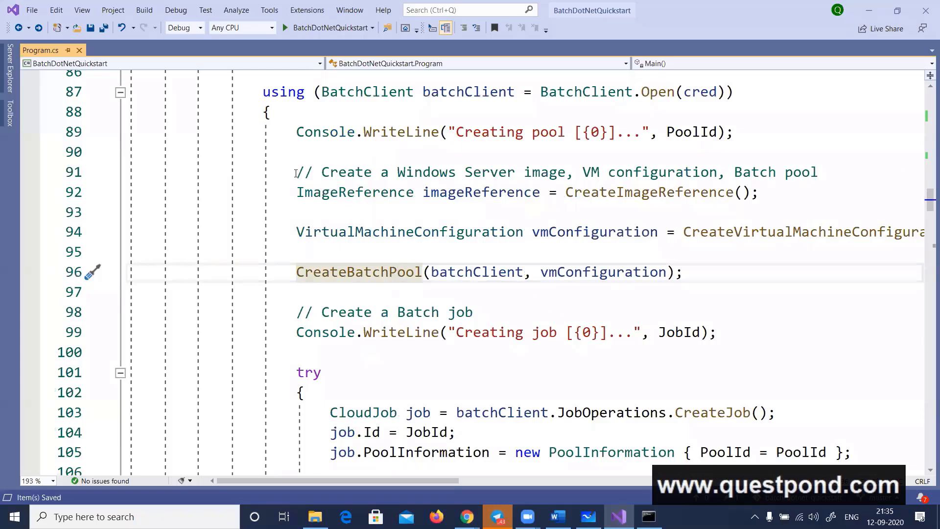
left_click_drag(296, 174, 820, 170)
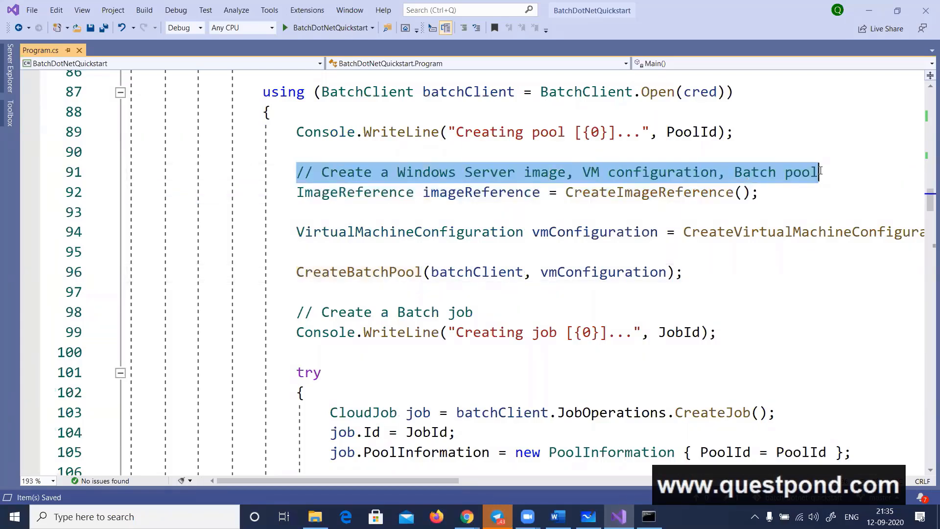
type("// Creating t")
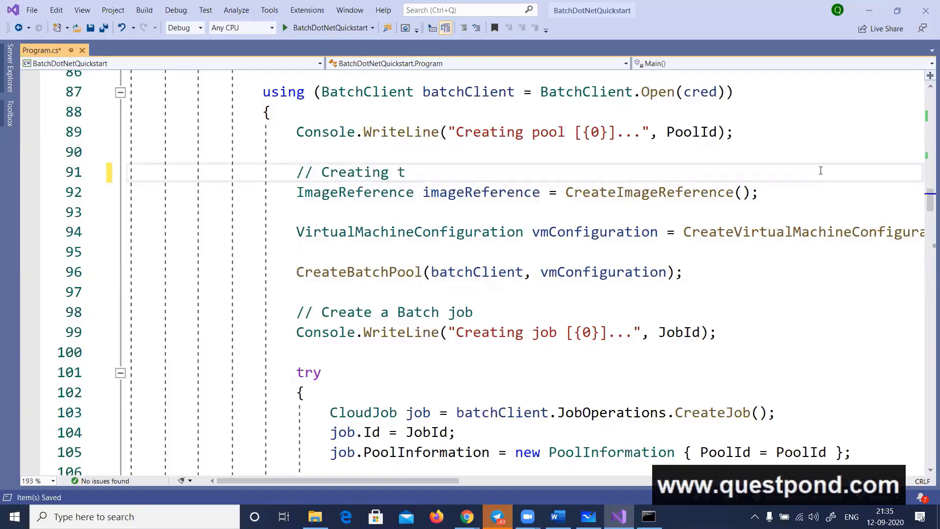
type("he ")
type("batch poo")
type("l and all")
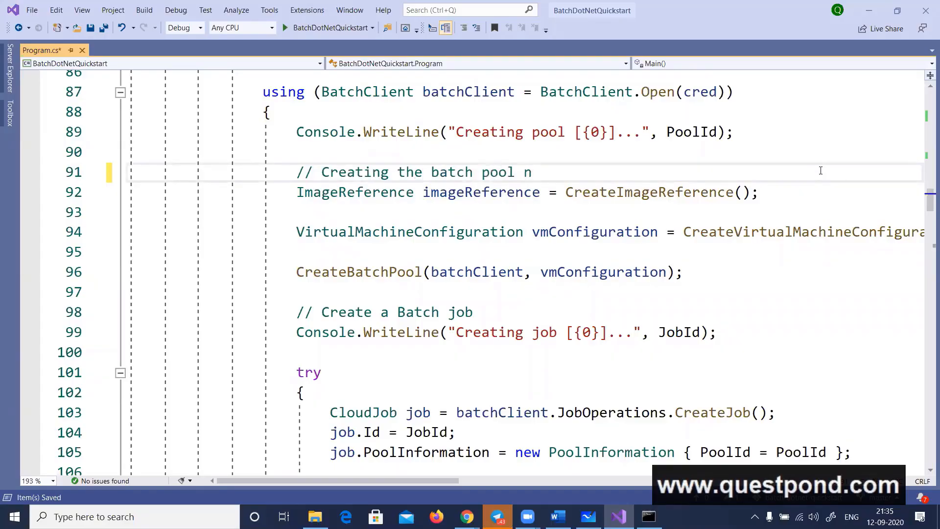
type("ocati")
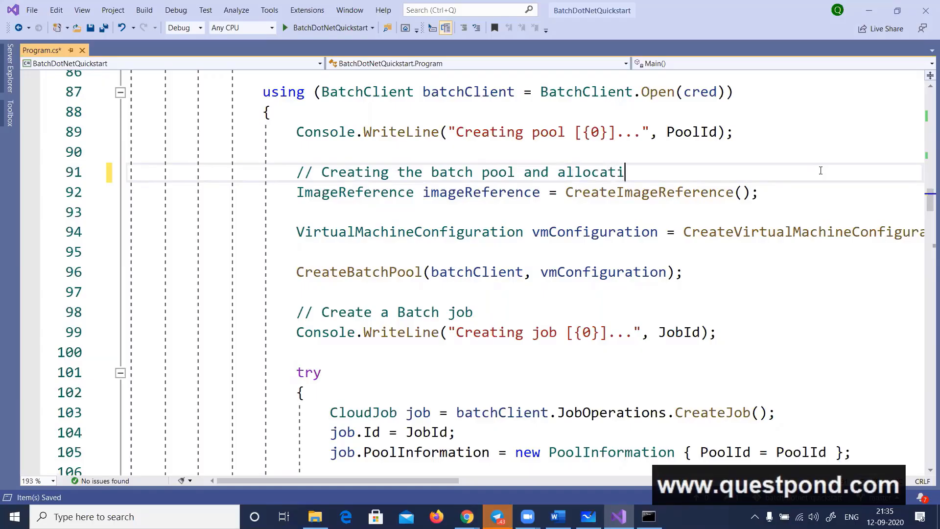
type("ng server ,")
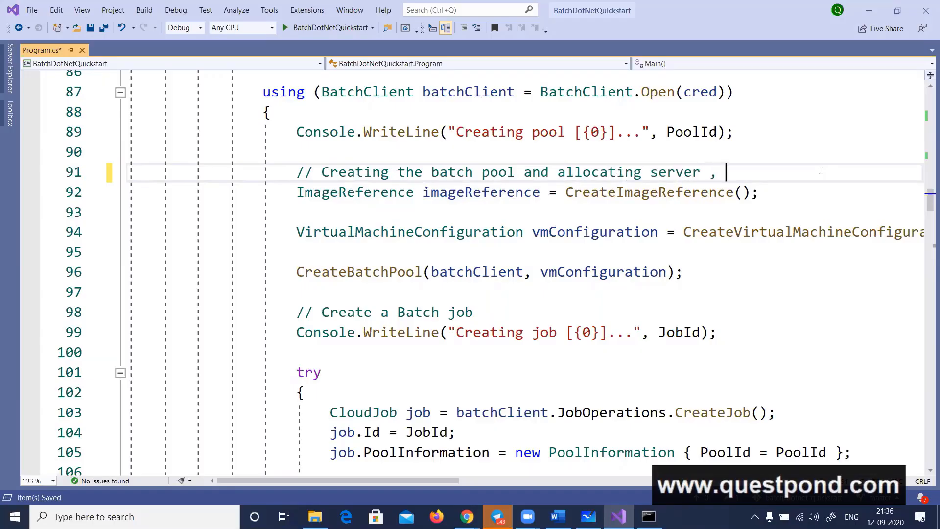
type(" node size")
key("ctrl+s")
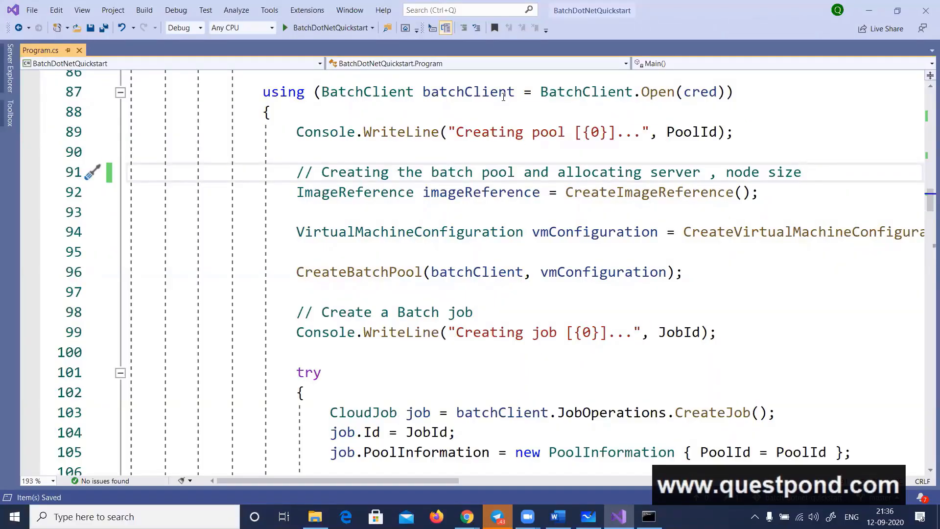
Go to the definition of JobId from the job creation block and examine its assigned string
scroll(518, 228, "down", 2)
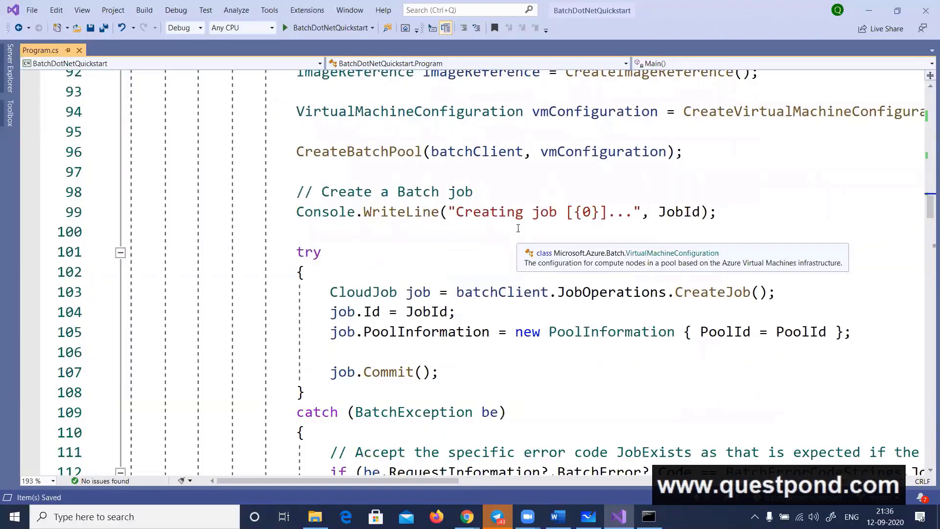
double_click(416, 312)
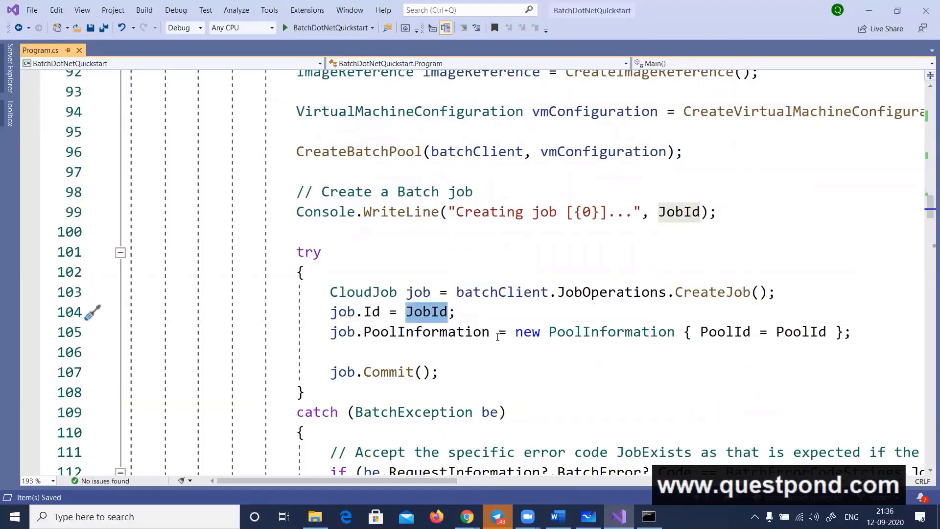
right_click(218, 312)
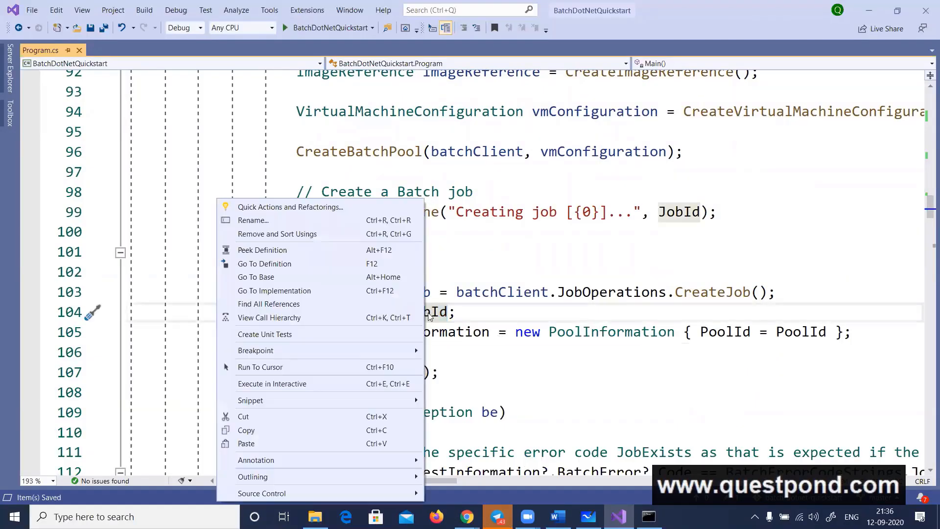
left_click(281, 263)
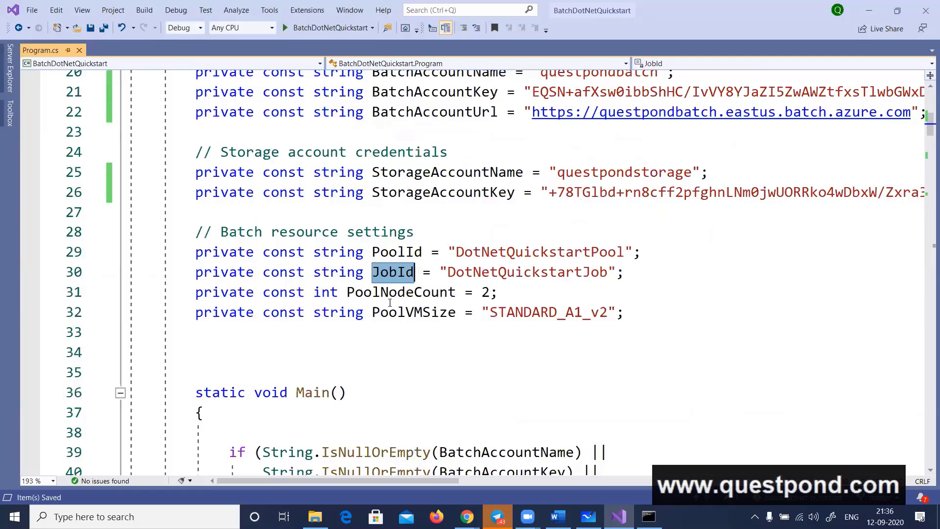
double_click(567, 274)
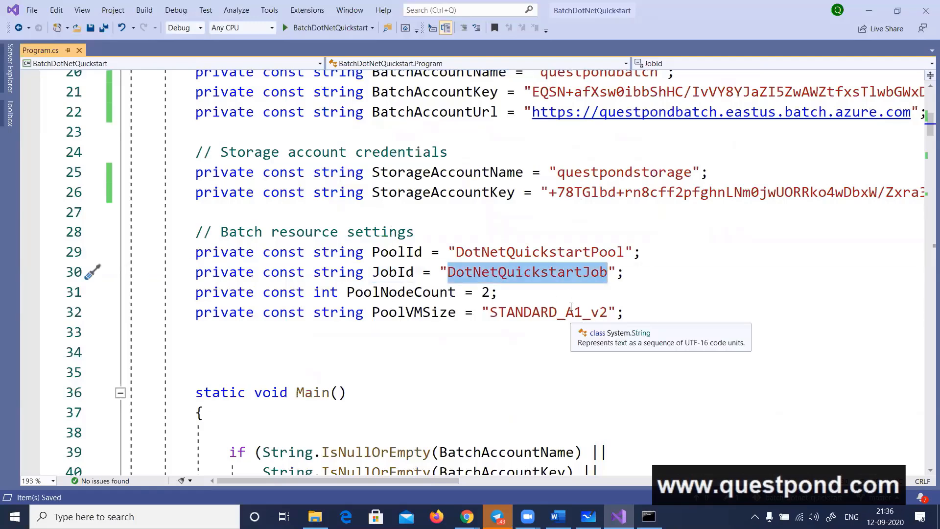
Return to the job creation block in Main and examine the JobId and PoolId assignments and the job.Commit call
key("ctrl+minus")
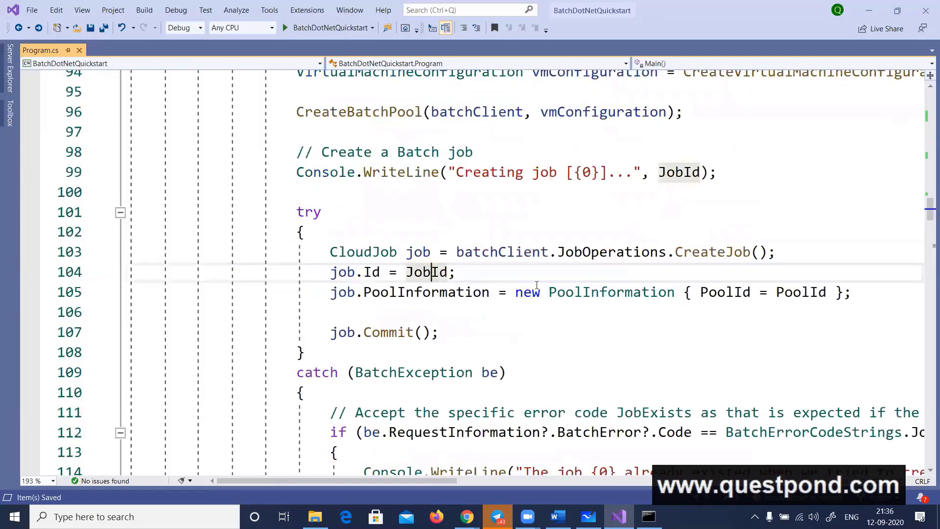
double_click(426, 272)
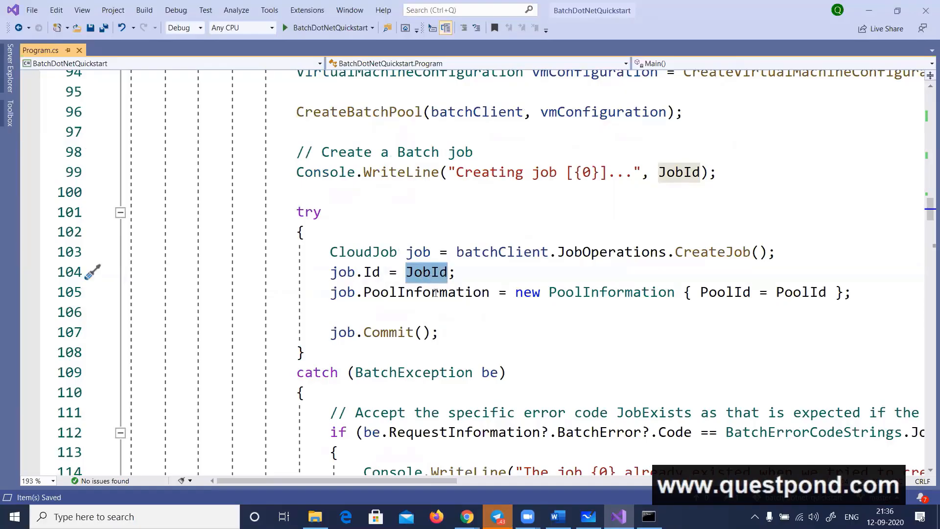
double_click(718, 294)
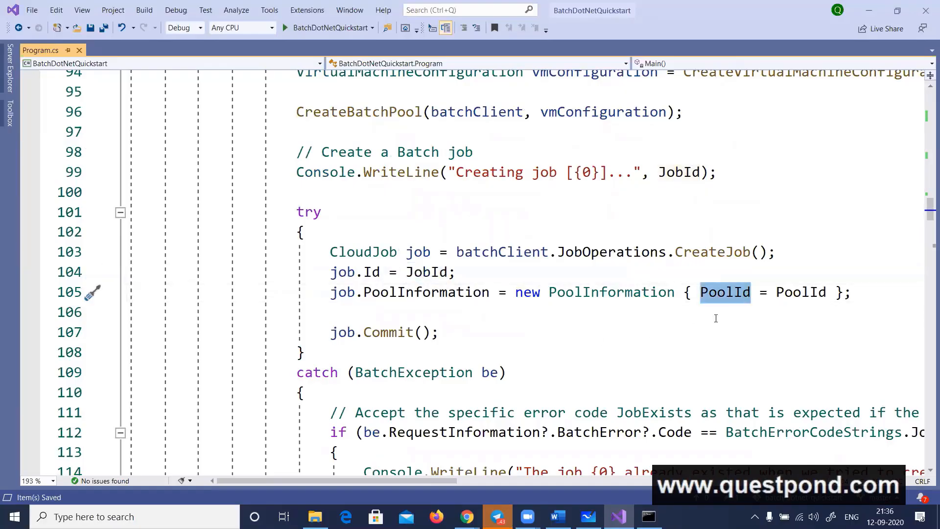
double_click(426, 272)
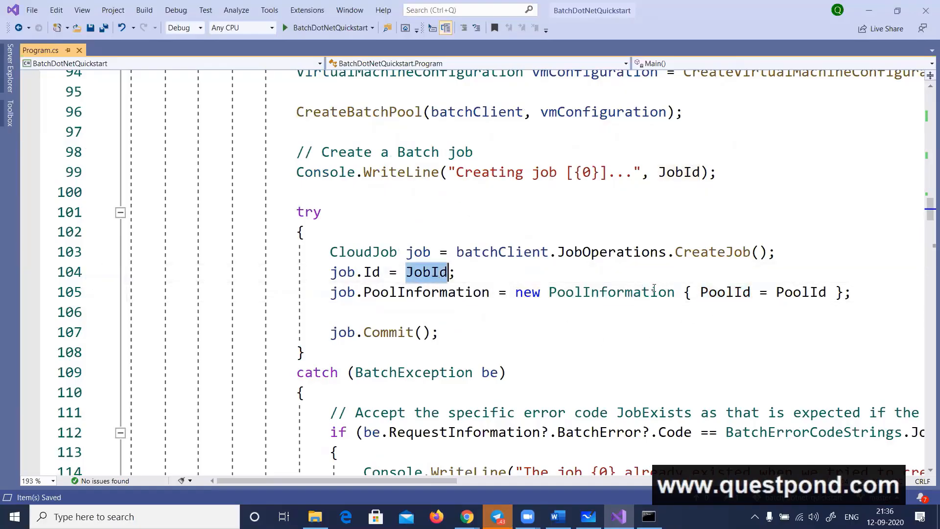
left_click(743, 291)
double_click(743, 291)
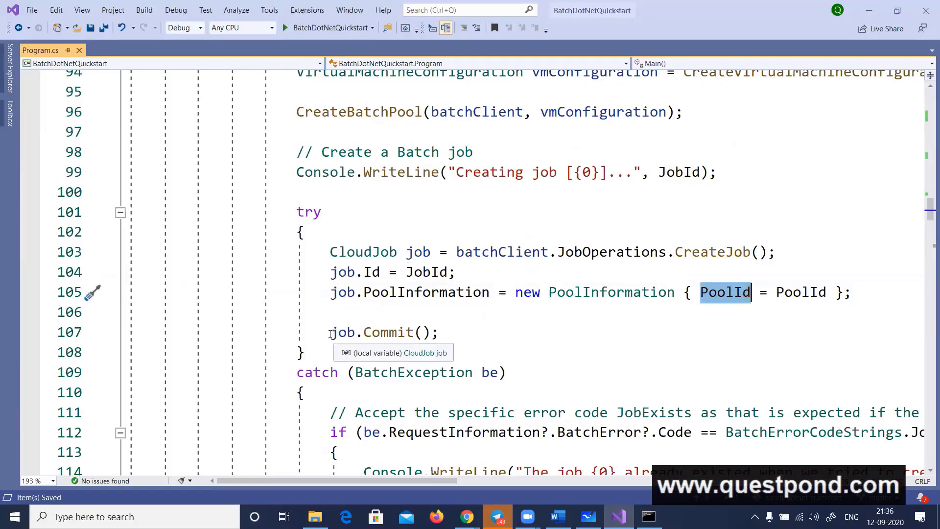
left_click_drag(331, 333, 496, 333)
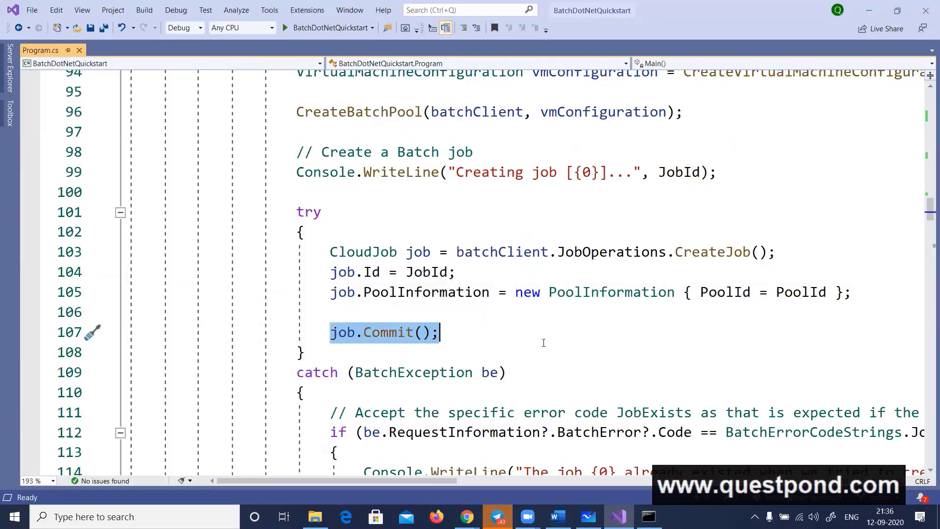
Find the CloudTask list code, check the job and task boxes in the Microsoft Whiteboard diagram, and return to Visual Studio
scroll(585, 249, "down", 6)
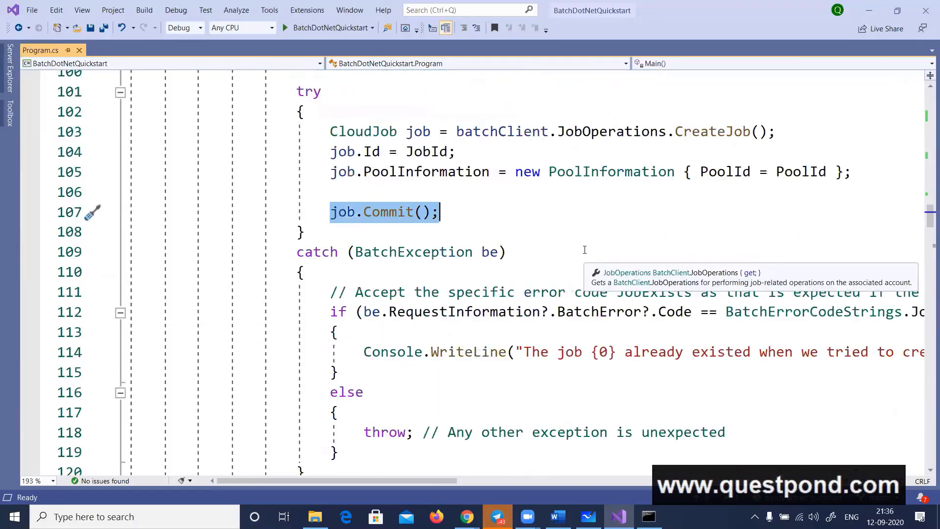
scroll(585, 249, "down", 2)
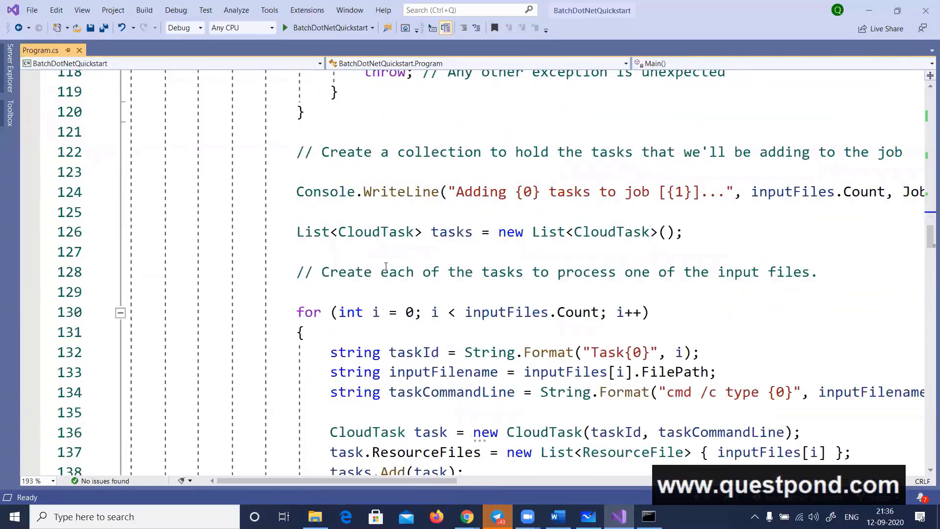
left_click(587, 516)
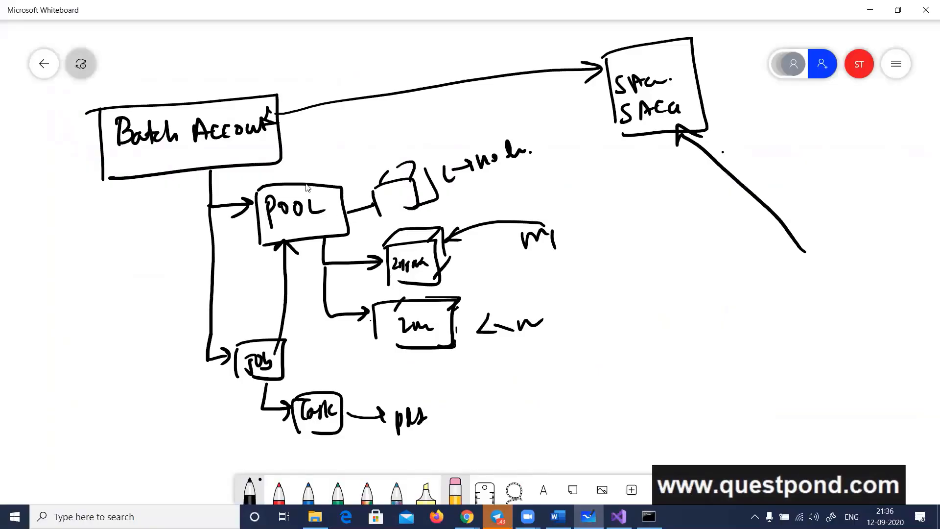
key("alt+Tab")
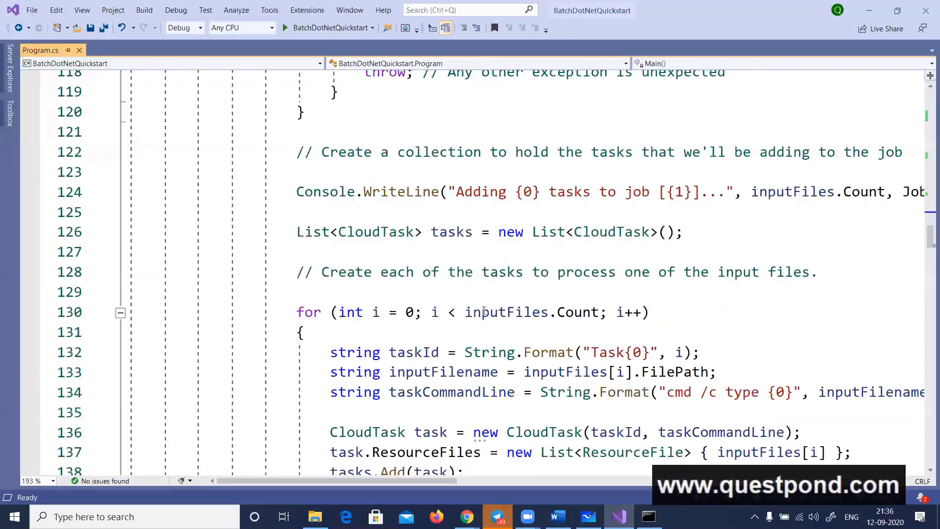
Examine how taskId is formatted from the loop index in the for loop over inputFiles
scroll(546, 258, "down", 1)
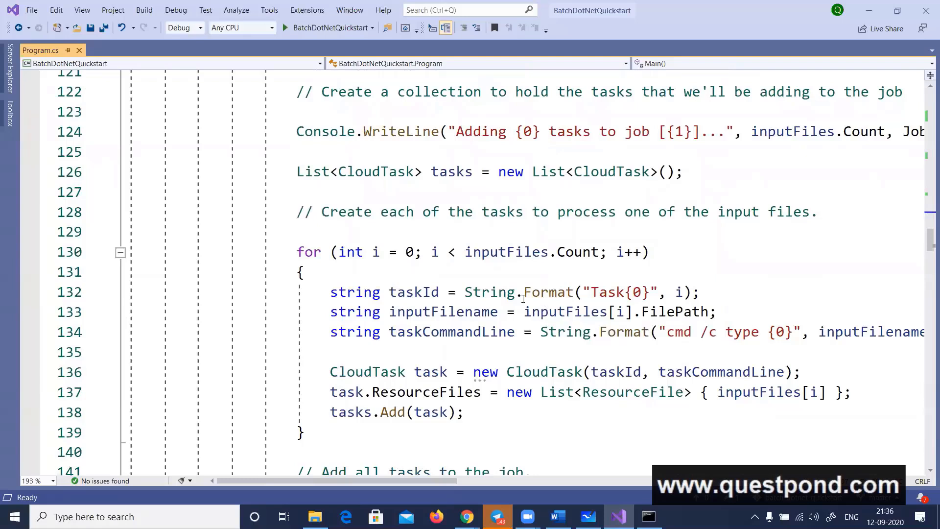
left_click_drag(590, 292, 674, 293)
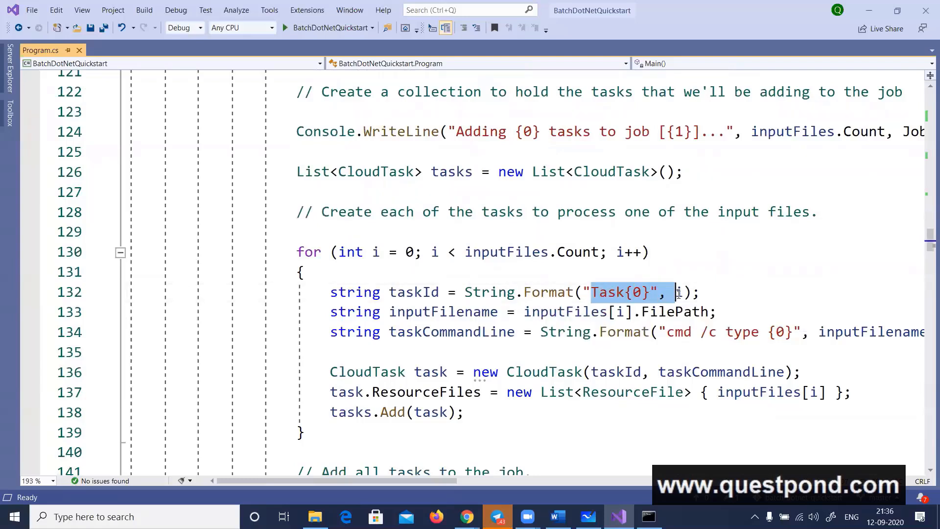
double_click(413, 291)
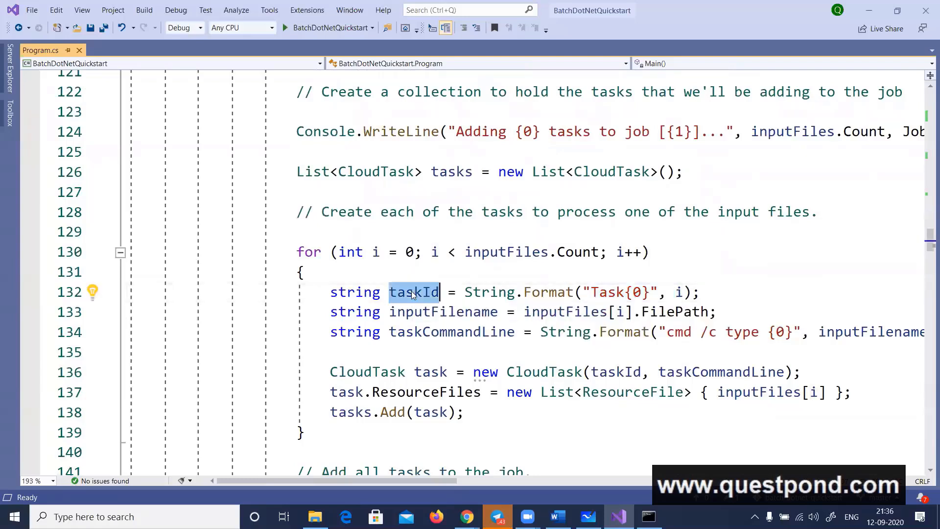
Examine the taskCommandLine assignment, including its "cmd /c type" command and inputFilename argument
double_click(466, 332)
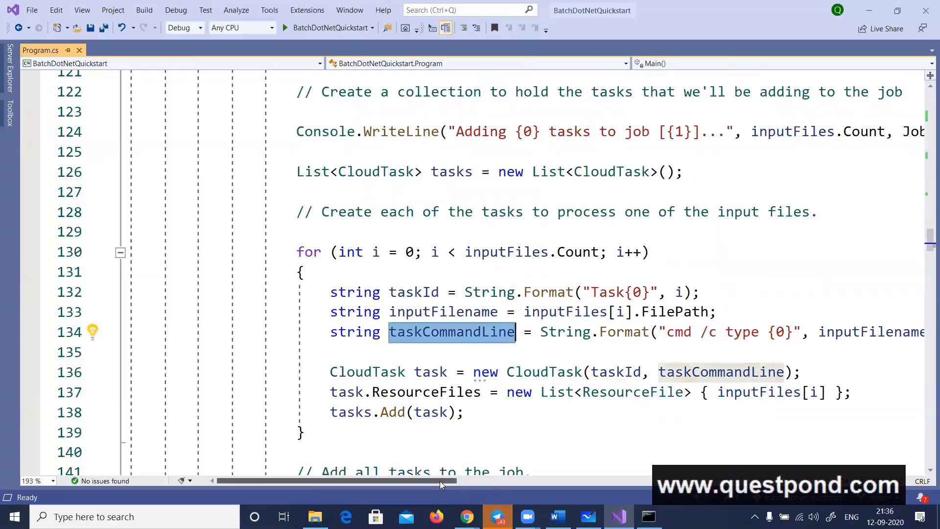
scroll(486, 478, "right", 1)
scroll(486, 477, "left", 3)
double_click(715, 332)
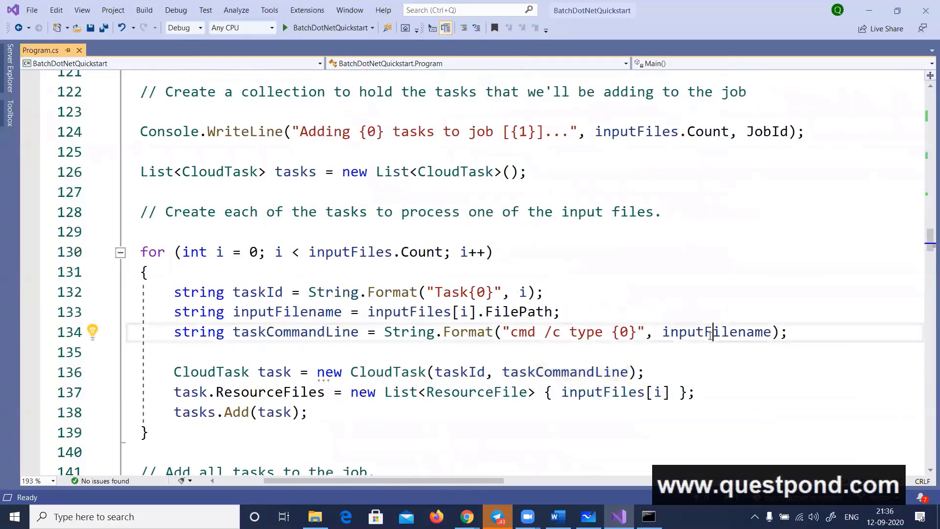
left_click_drag(511, 332, 606, 336)
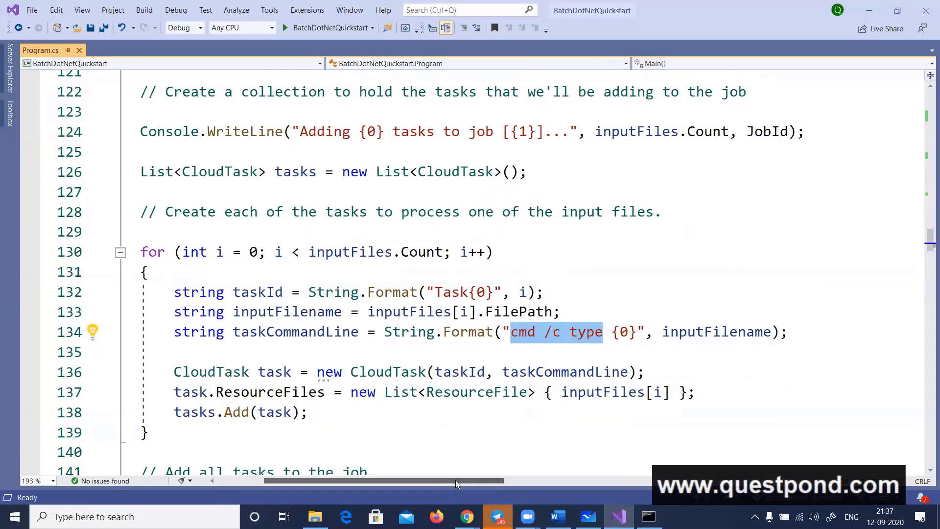
left_click_drag(455, 480, 436, 480)
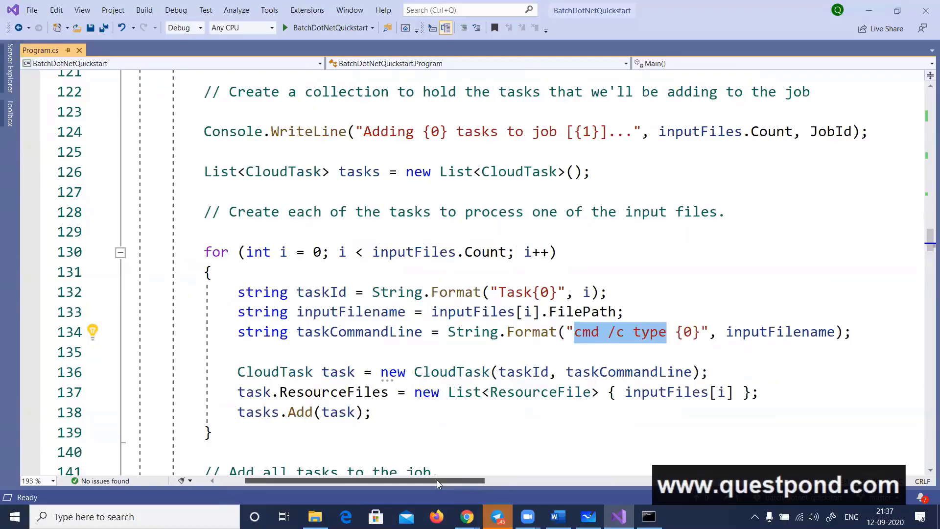
left_click(581, 333)
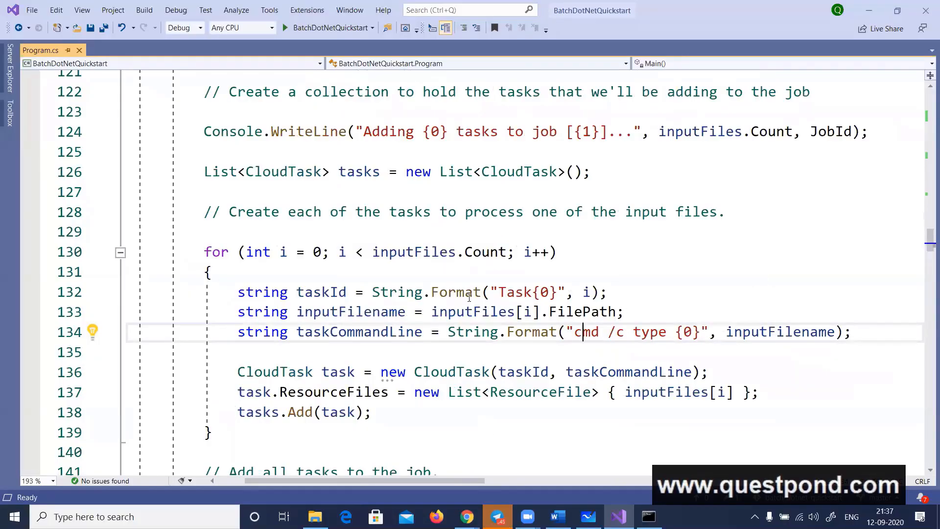
Examine how tasks.Add collects each task and how JobOperations.AddTask adds the collection to the job
scroll(468, 297, "down", 1)
left_click(269, 351)
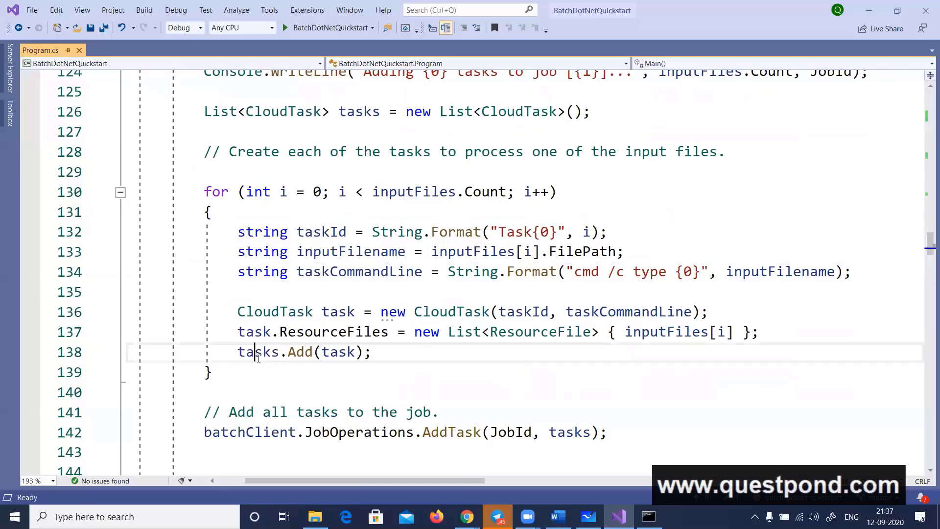
double_click(300, 353)
double_click(259, 352)
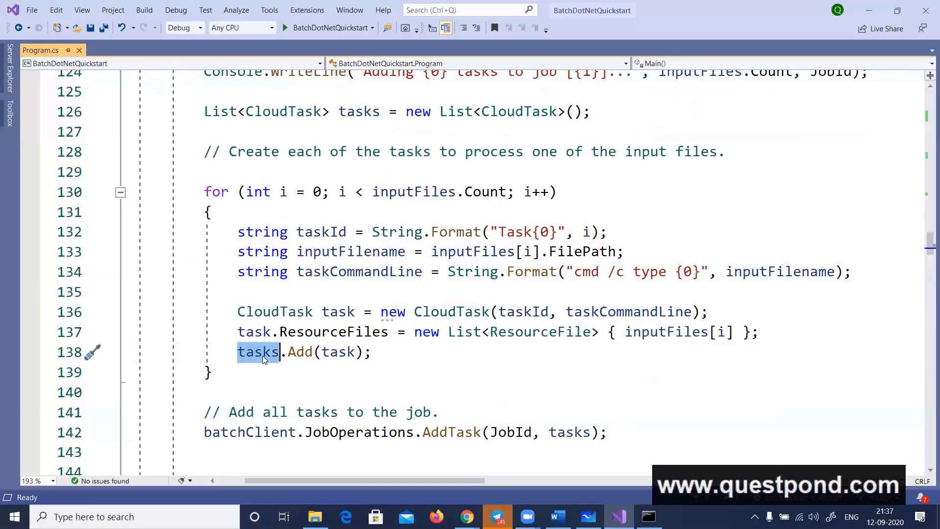
double_click(365, 432)
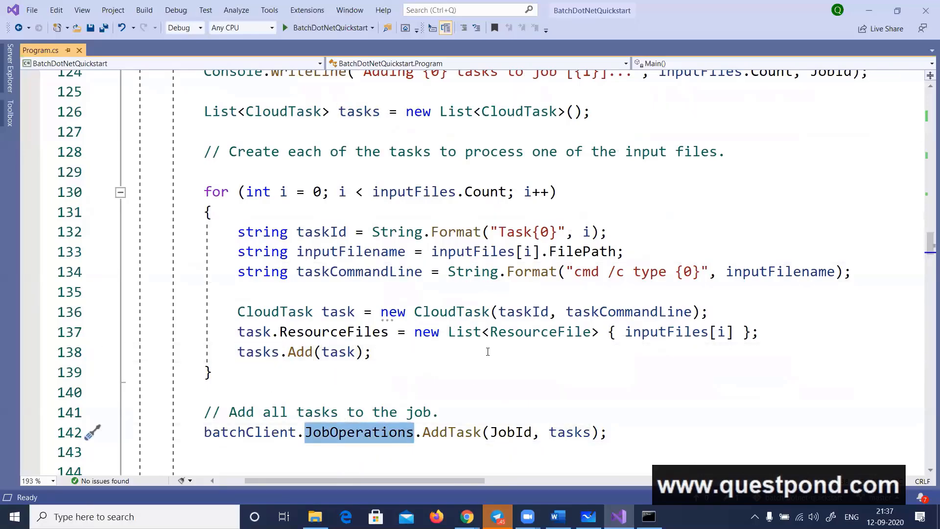
Examine the JobId and tasks arguments of the JobOperations.AddTask call that adds all tasks to the job
scroll(515, 388, "down", 1)
double_click(513, 374)
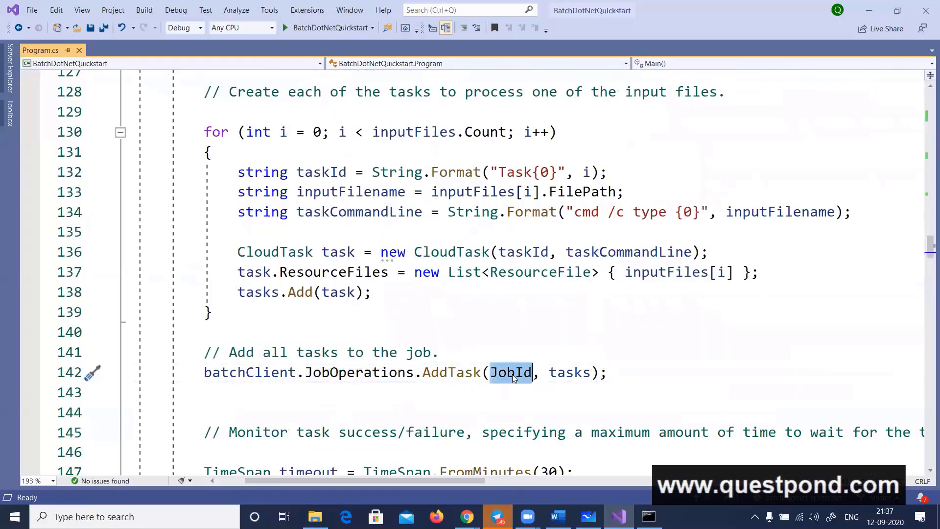
double_click(570, 372)
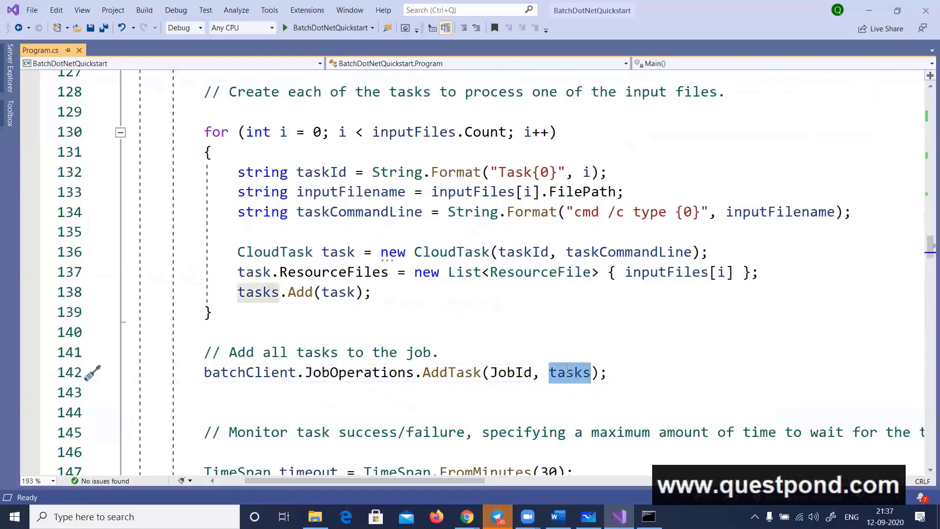
scroll(348, 357, "down", 1)
scroll(347, 357, "down", 1)
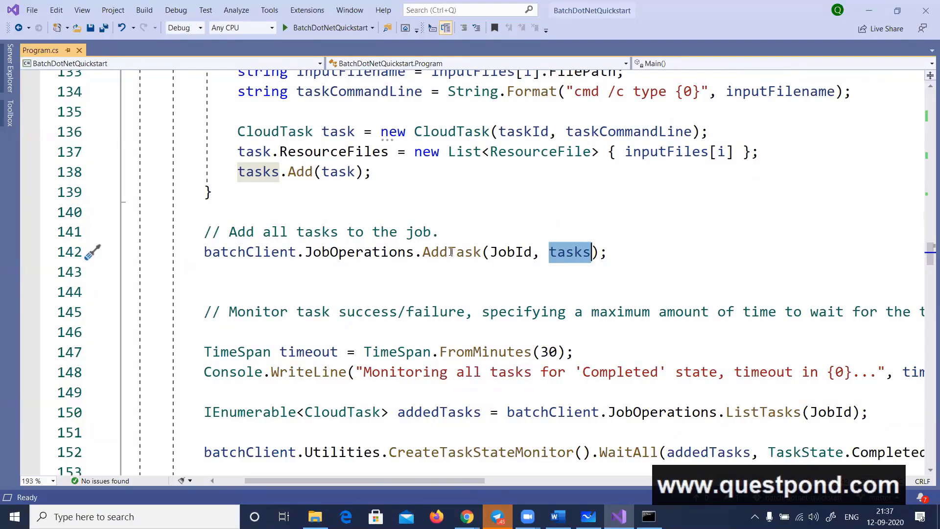
double_click(372, 252)
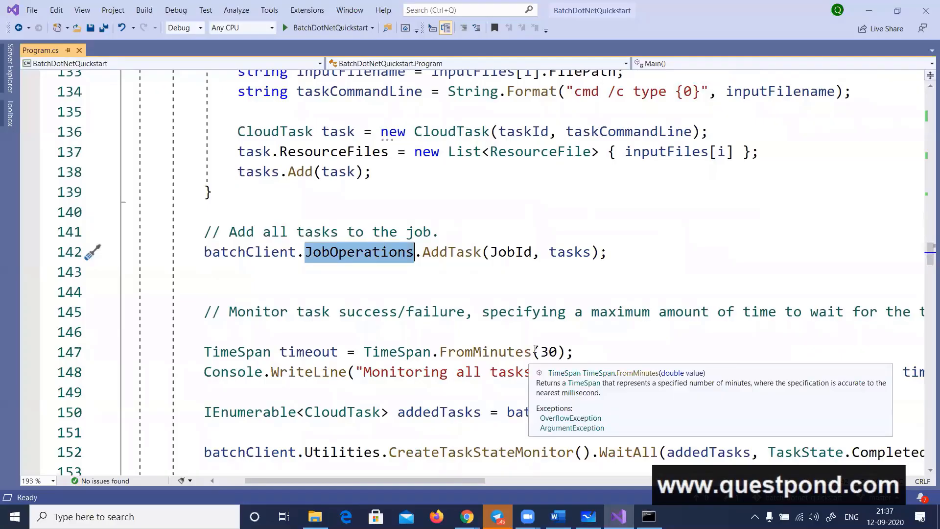
left_click_drag(203, 261, 633, 263)
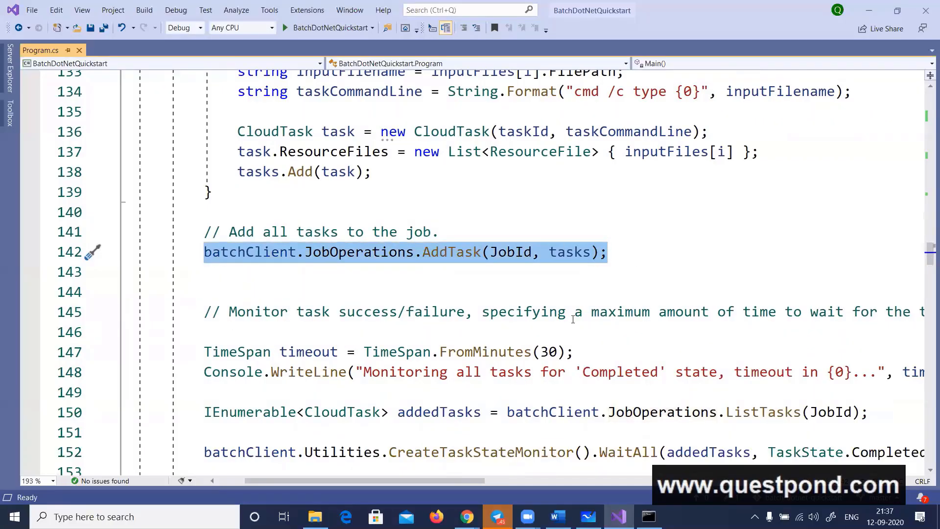
Examine how CreateTaskStateMonitor and WaitAll wait for addedTasks in the task monitoring code
scroll(572, 319, "down", 1)
scroll(425, 325, "down", 1)
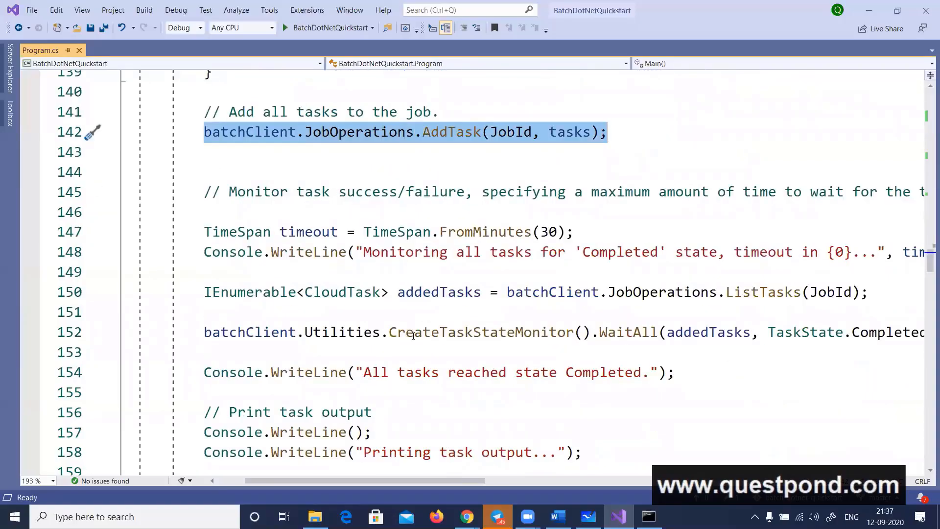
left_click(436, 335)
double_click(465, 334)
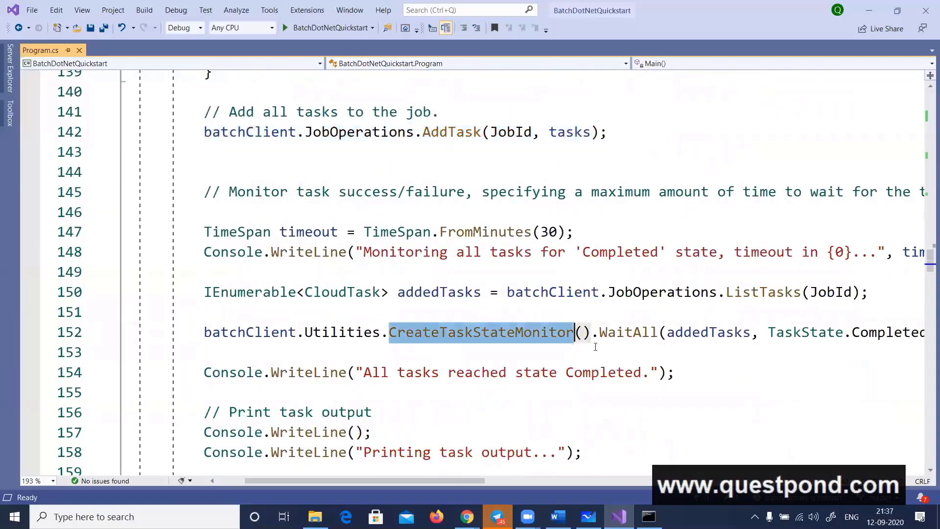
double_click(627, 335)
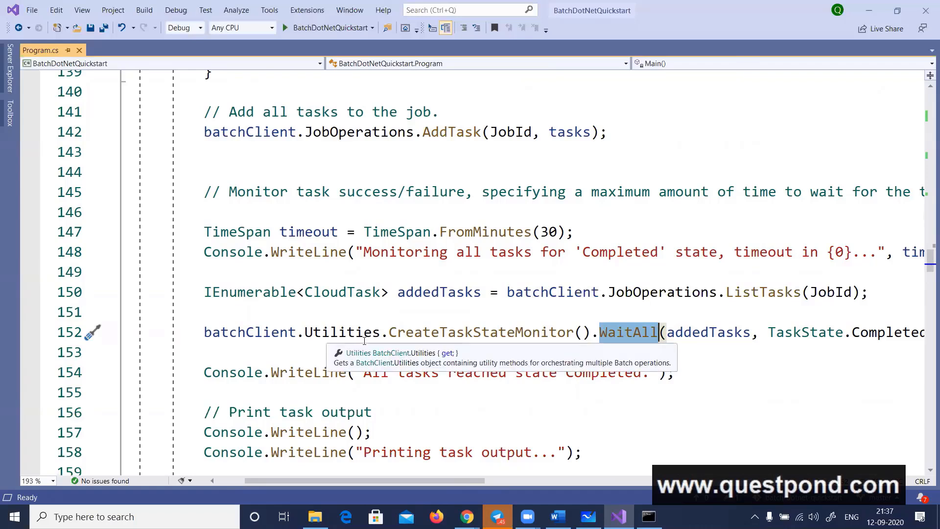
double_click(455, 337)
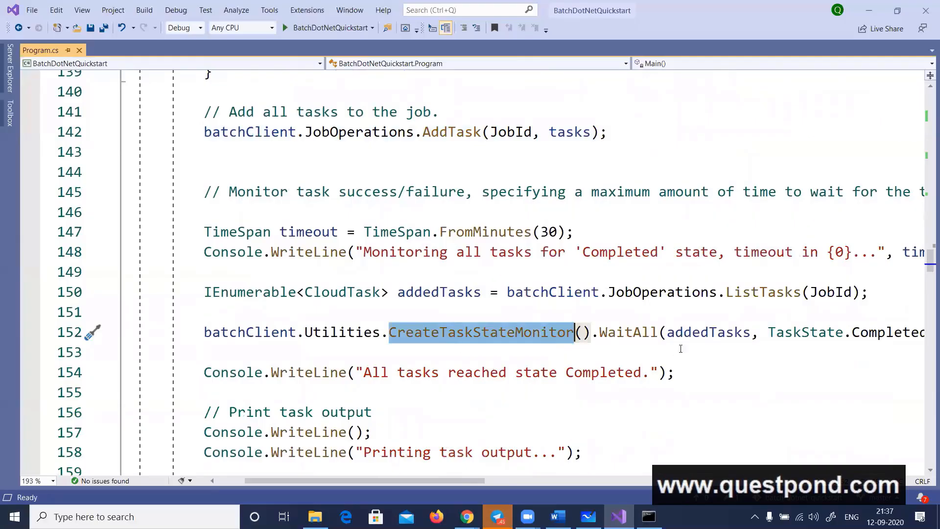
double_click(616, 333)
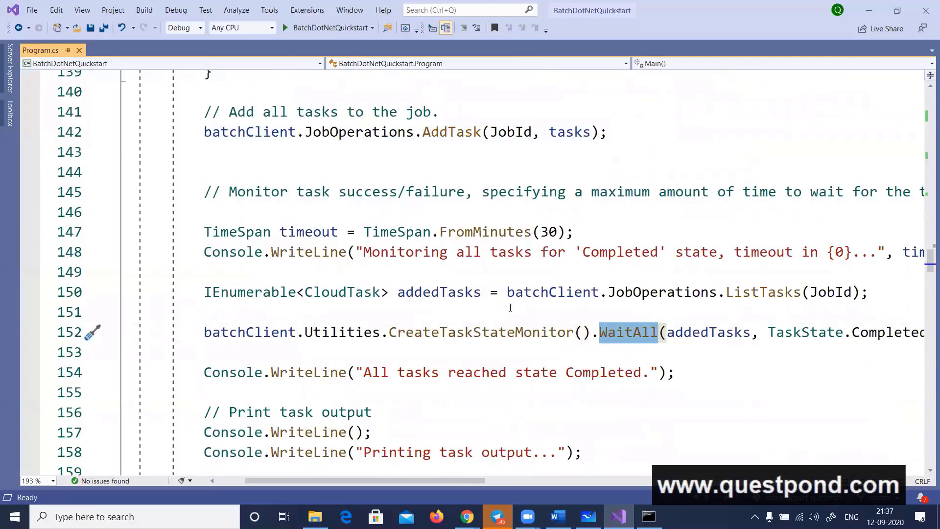
double_click(707, 335)
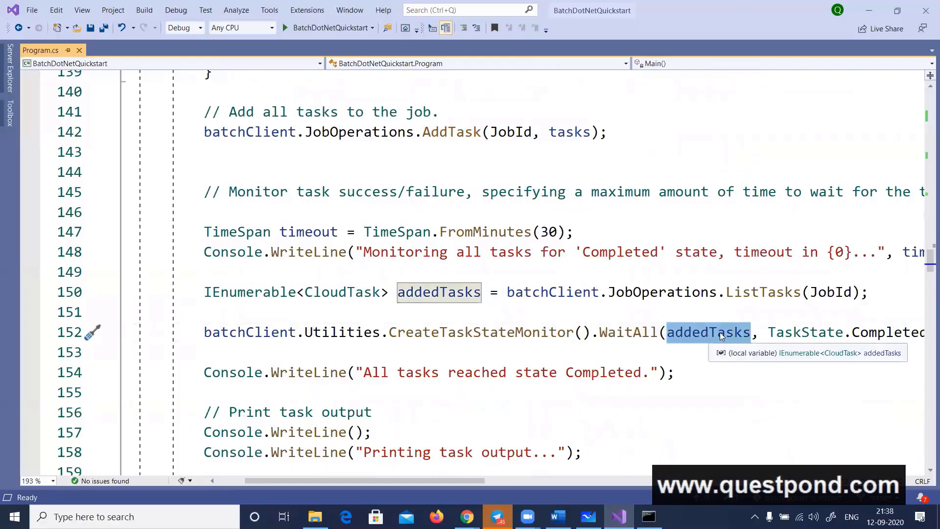
Examine the foreach loop over completedtasks and the StandardOutFileName constant used for printing task output
scroll(474, 253, "down", 2)
scroll(474, 253, "down", 2)
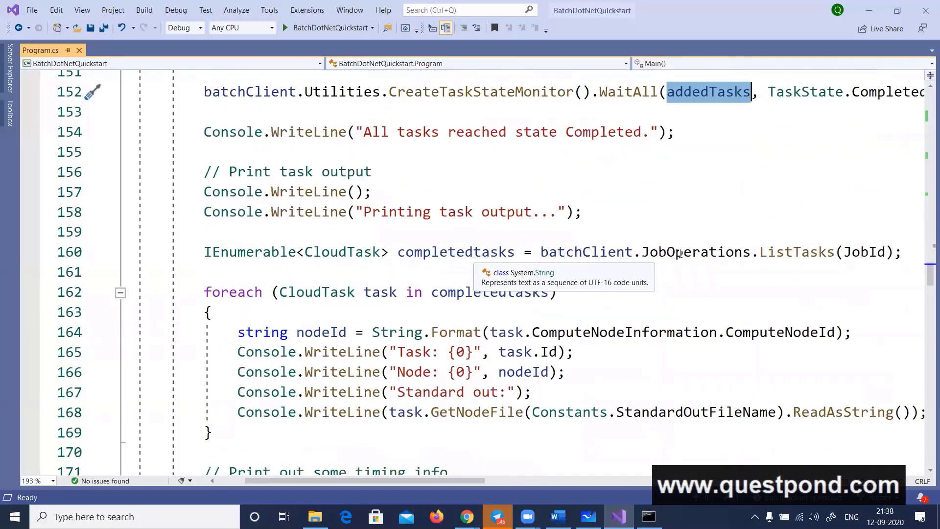
double_click(469, 292)
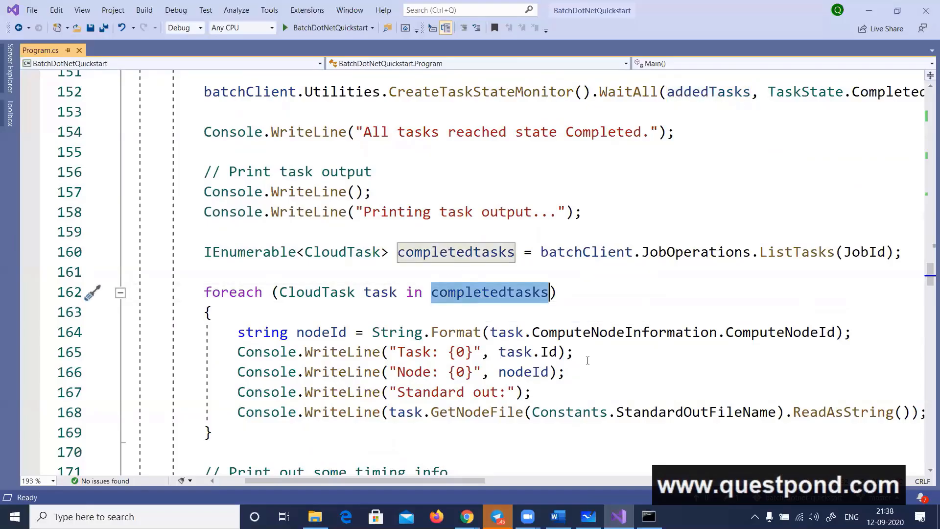
double_click(681, 412)
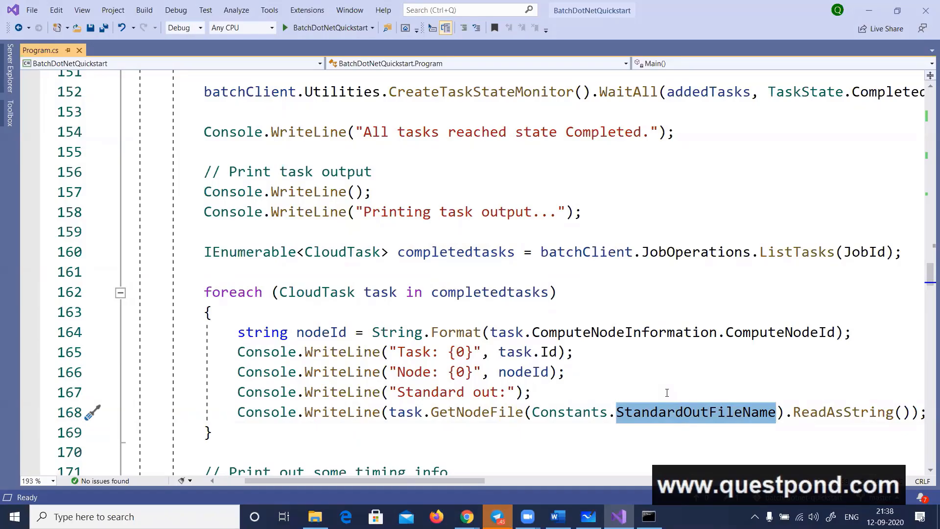
Glance over the cleanup code, then examine the GetNodeFile call that reads each task's standard output file
scroll(506, 312, "down", 5)
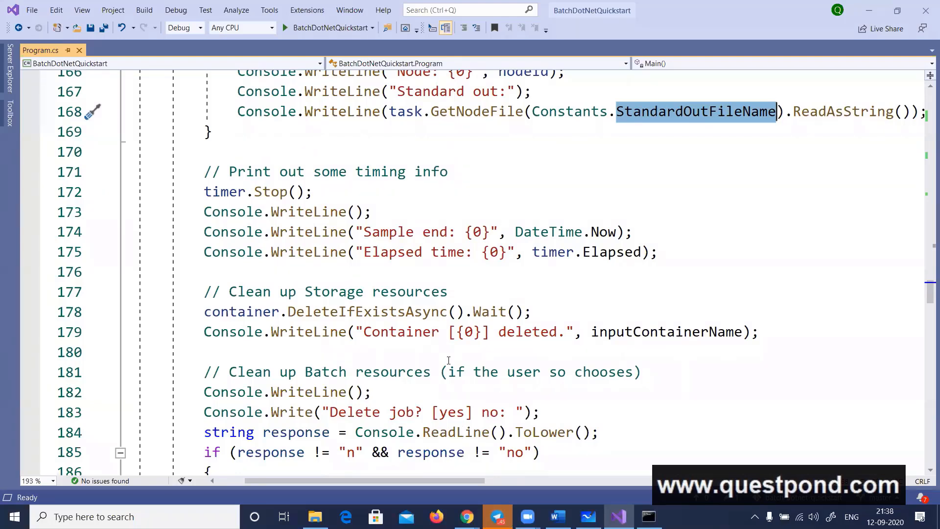
scroll(448, 360, "down", 3)
scroll(407, 393, "down", 2)
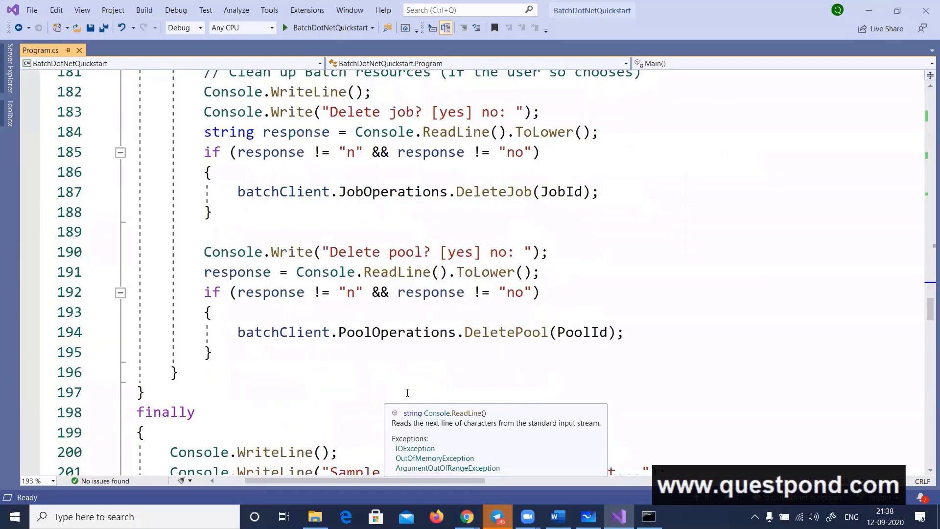
scroll(407, 392, "up", 10)
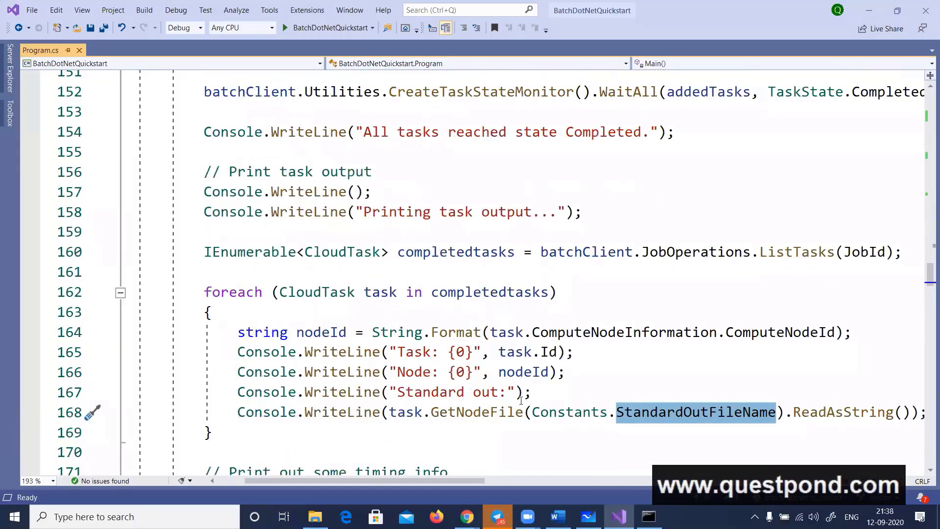
left_click(482, 412)
double_click(482, 413)
left_click(404, 412)
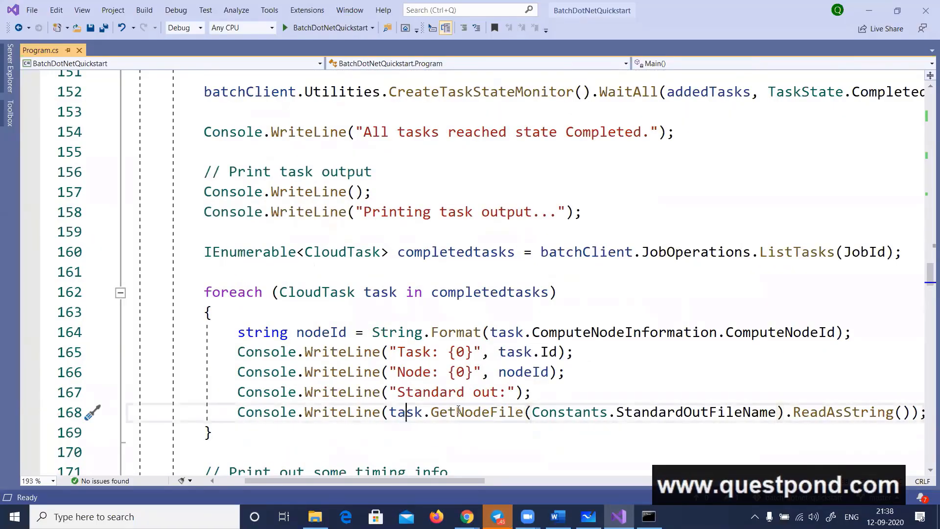
double_click(457, 409)
mouse_move(509, 407)
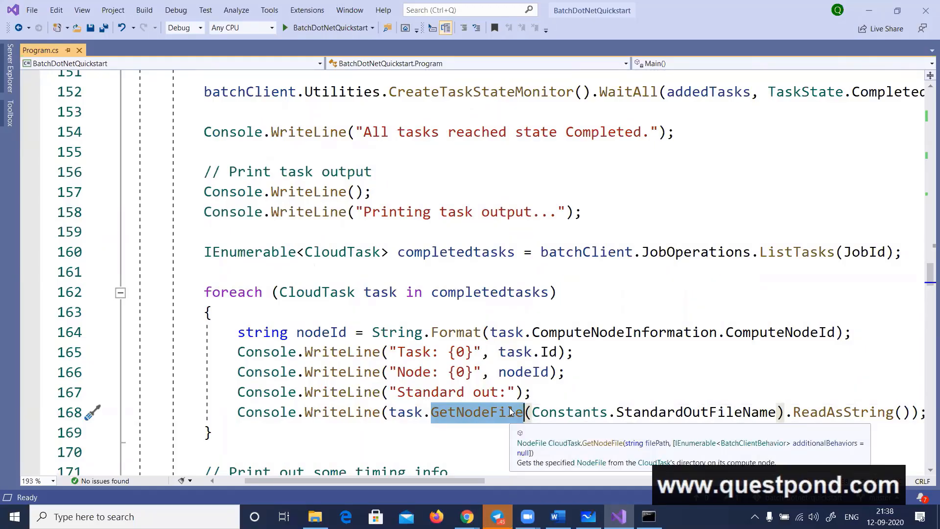
double_click(690, 411)
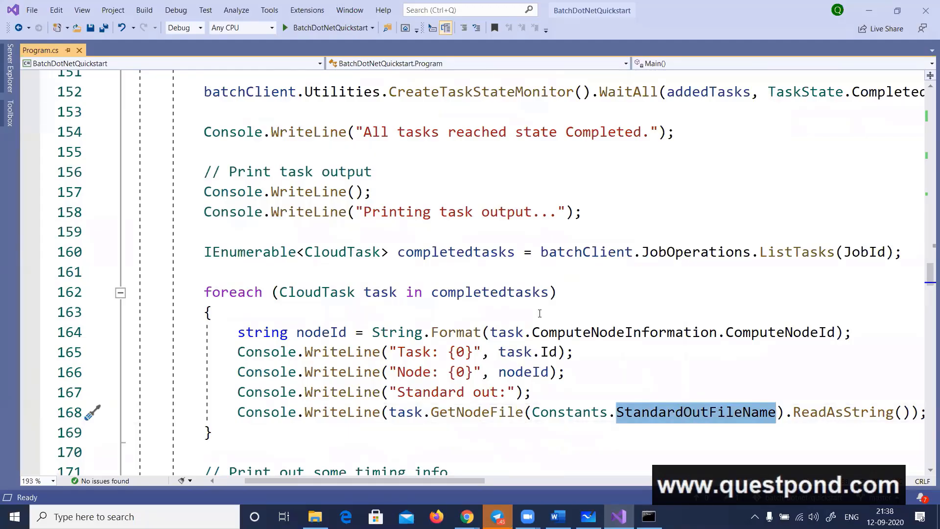
Set breakpoints on the container.DeleteIfExistsAsync line (178) and the "Delete job?" prompt line (183)
scroll(539, 313, "down", 3)
scroll(328, 360, "down", 2)
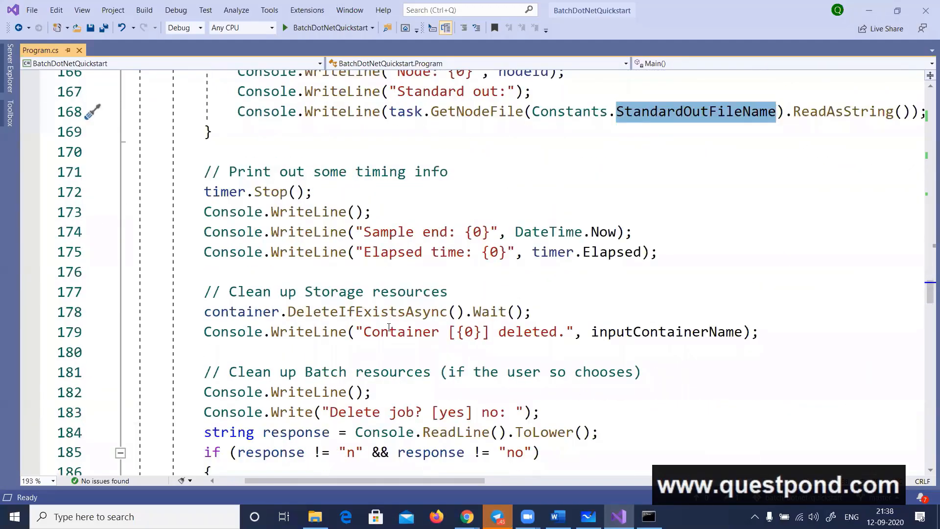
double_click(417, 313)
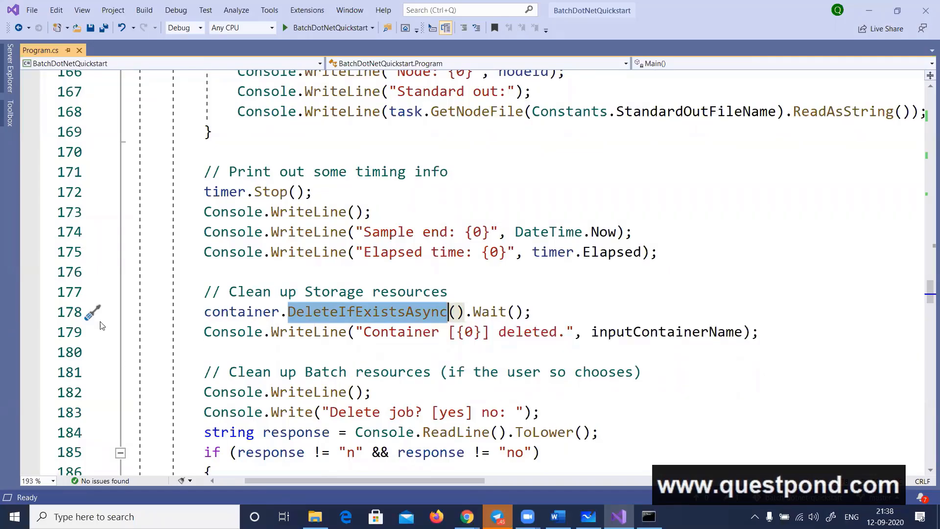
left_click(231, 313)
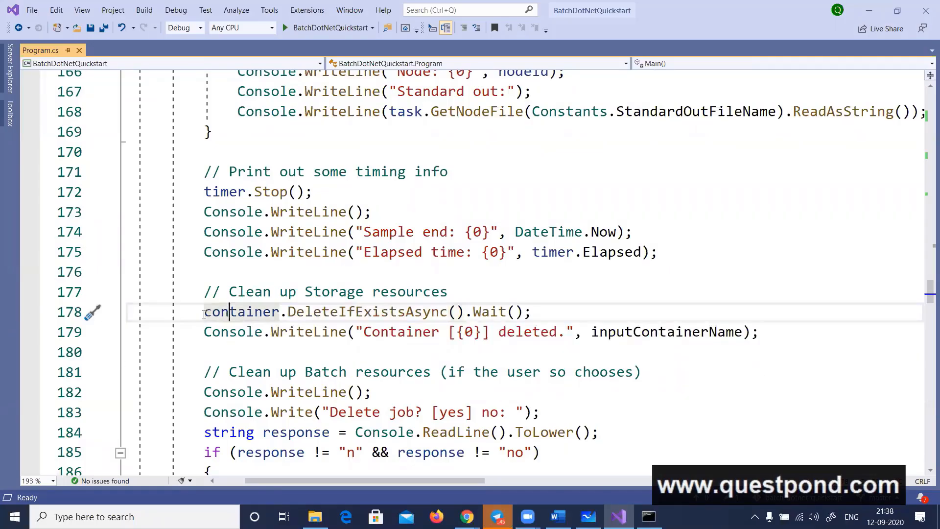
left_click(31, 309)
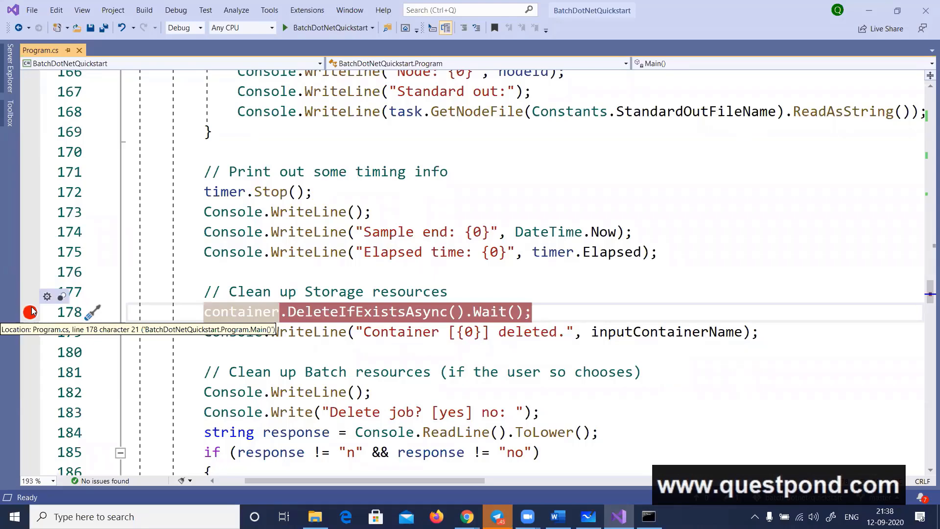
scroll(296, 266, "down", 2)
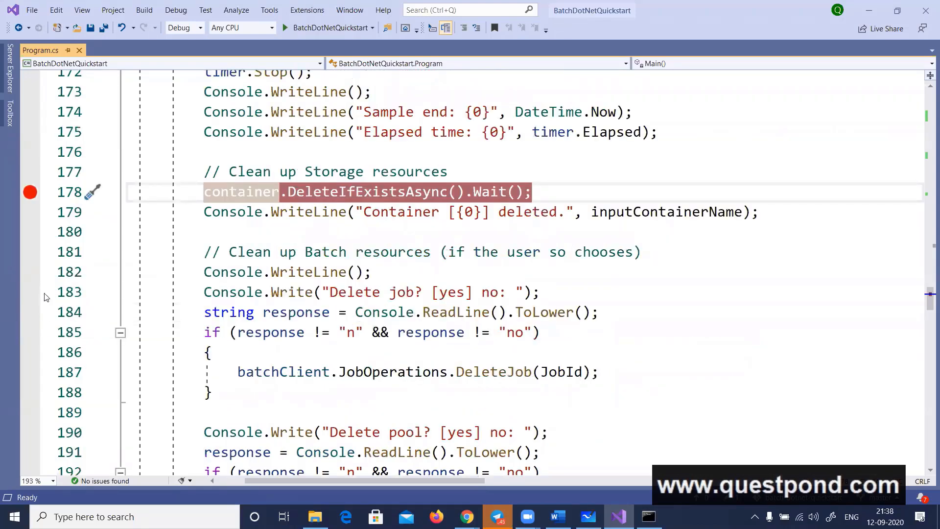
left_click(25, 293)
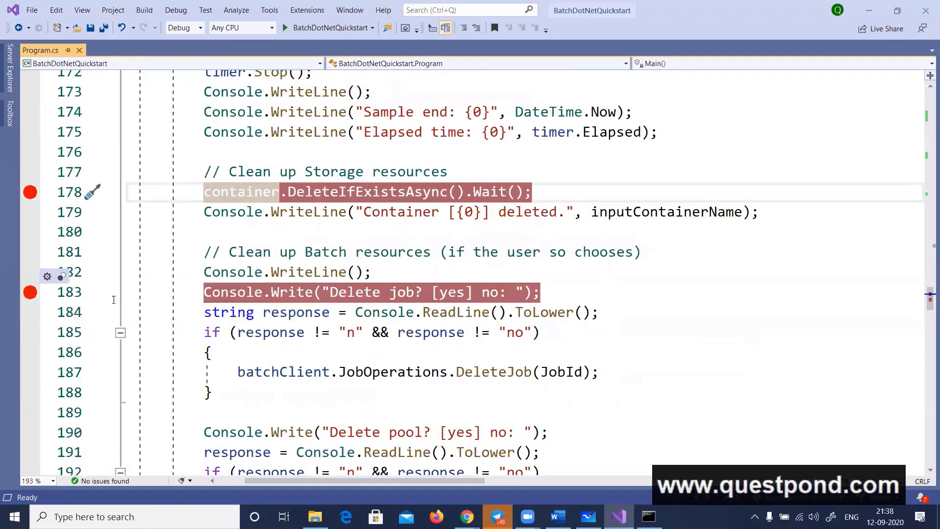
Review the pool deletion code and the finally block at the end of Main
scroll(24, 294, "down", 3)
scroll(166, 338, "down", 3)
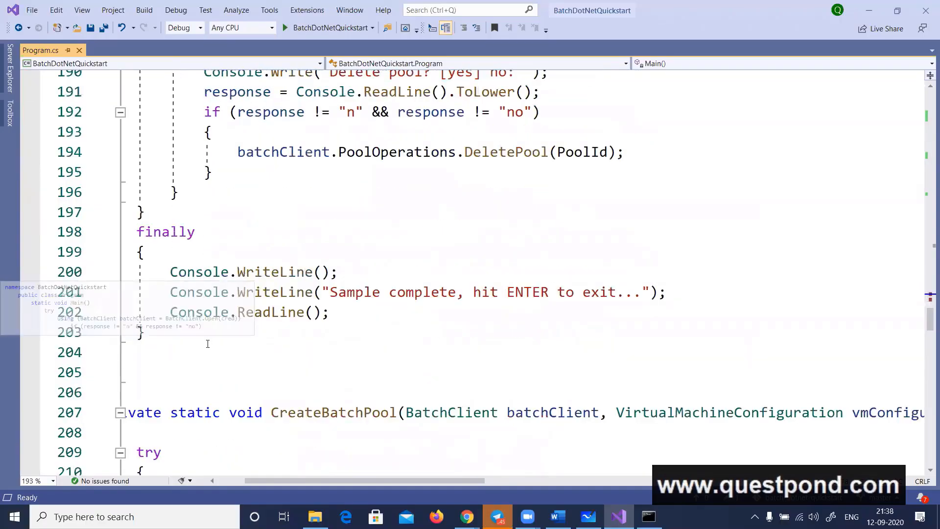
left_click_drag(257, 483, 229, 482)
scroll(319, 364, "up", 11)
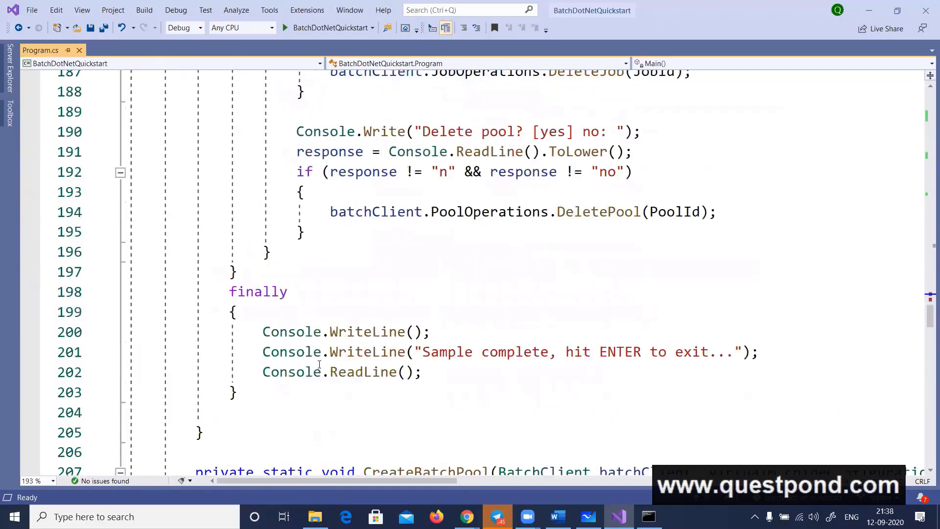
Review the task flow again, from the List<CloudTask> declaration to the batchClient.JobOperations.AddTask call
scroll(319, 364, "up", 14)
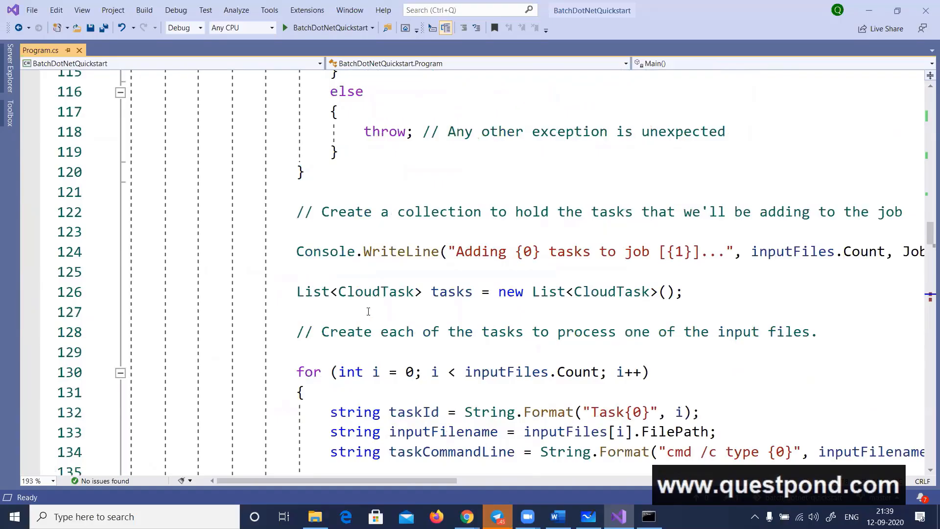
double_click(385, 293)
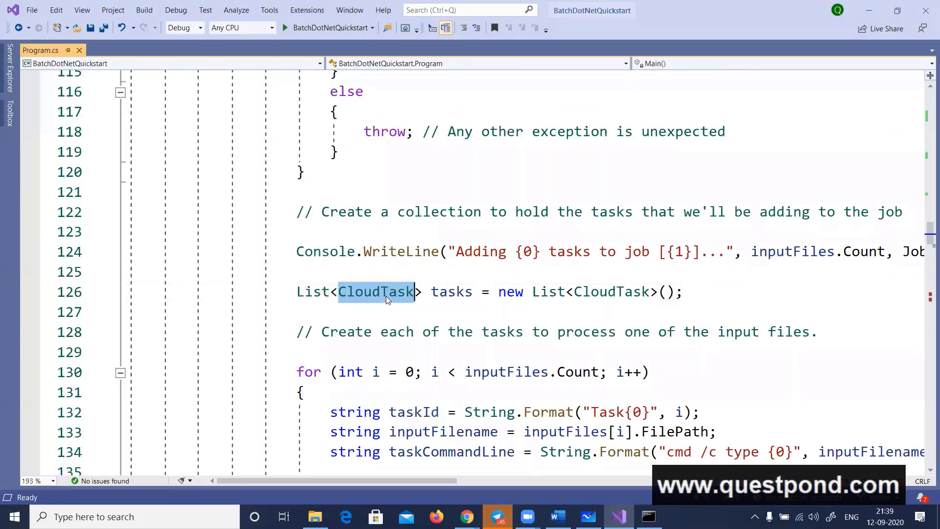
scroll(454, 269, "down", 3)
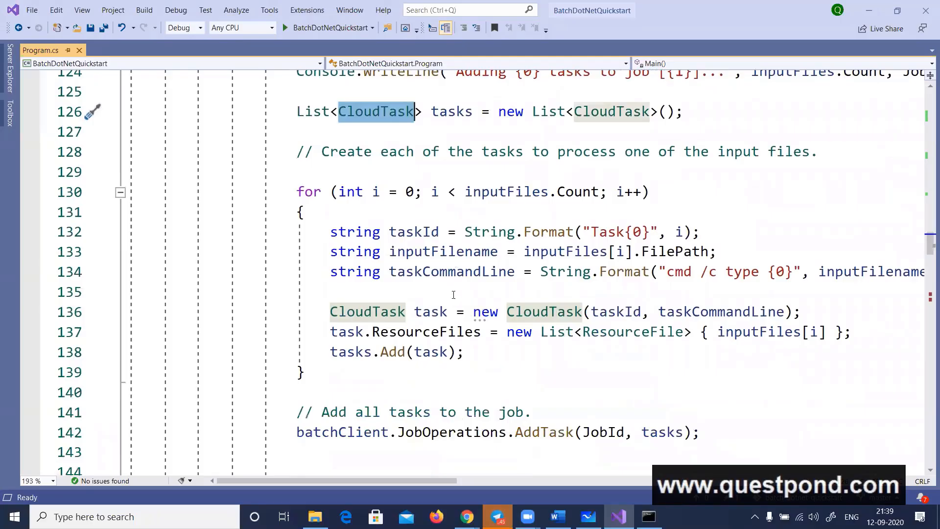
double_click(477, 430)
scroll(552, 345, "down", 1)
scroll(552, 345, "down", 2)
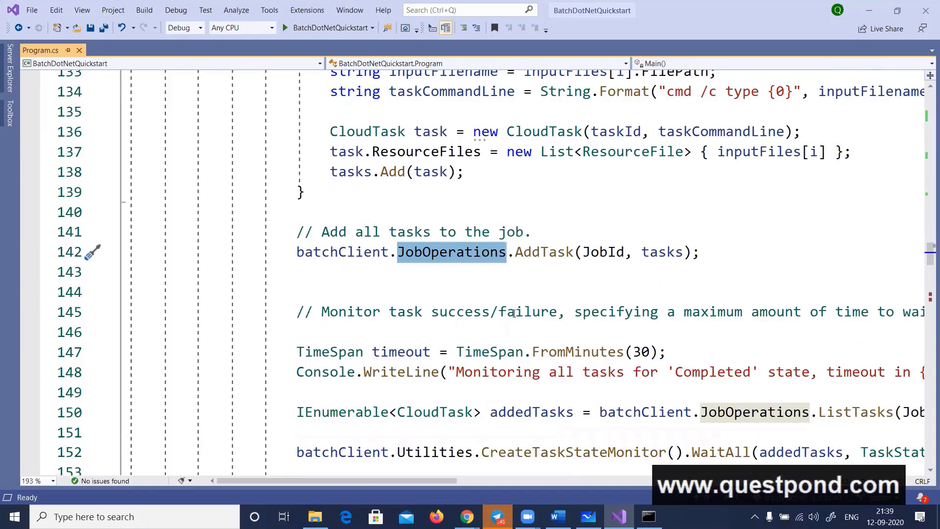
double_click(341, 258)
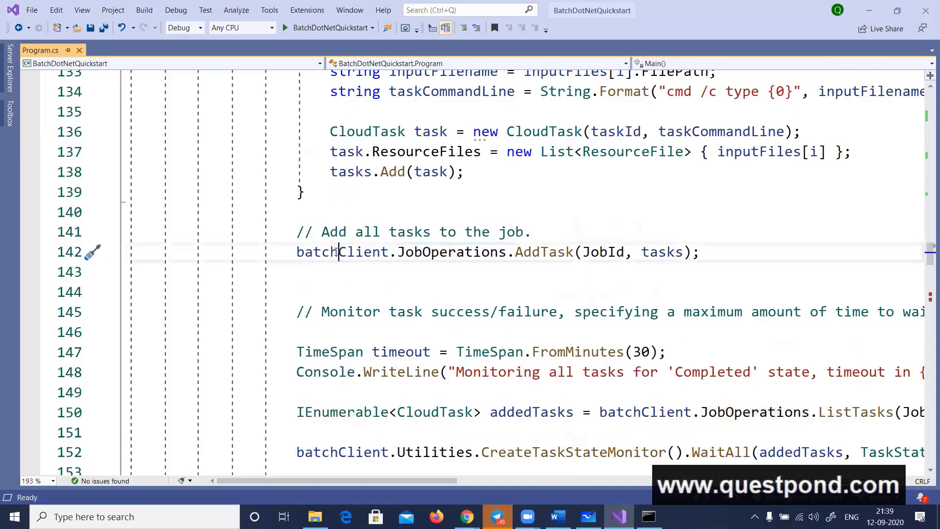
double_click(463, 258)
double_click(543, 251)
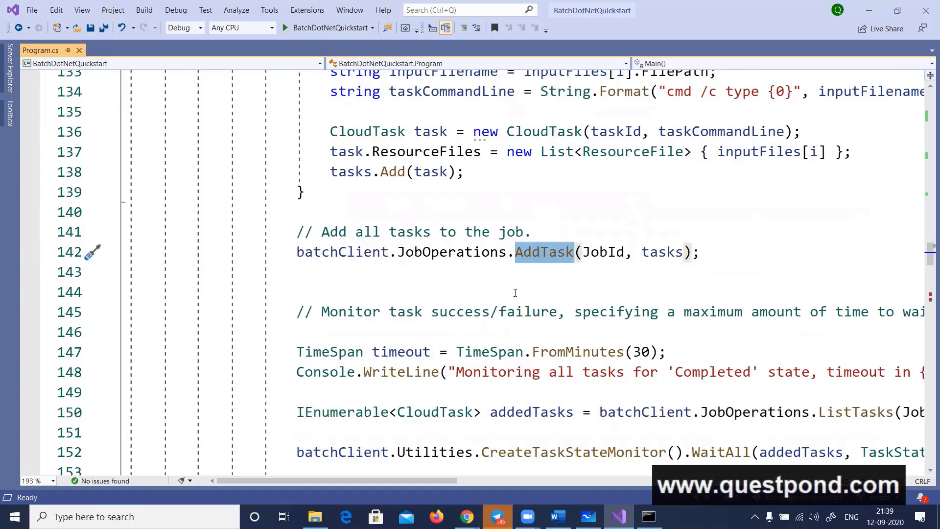
scroll(505, 299, "up", 2)
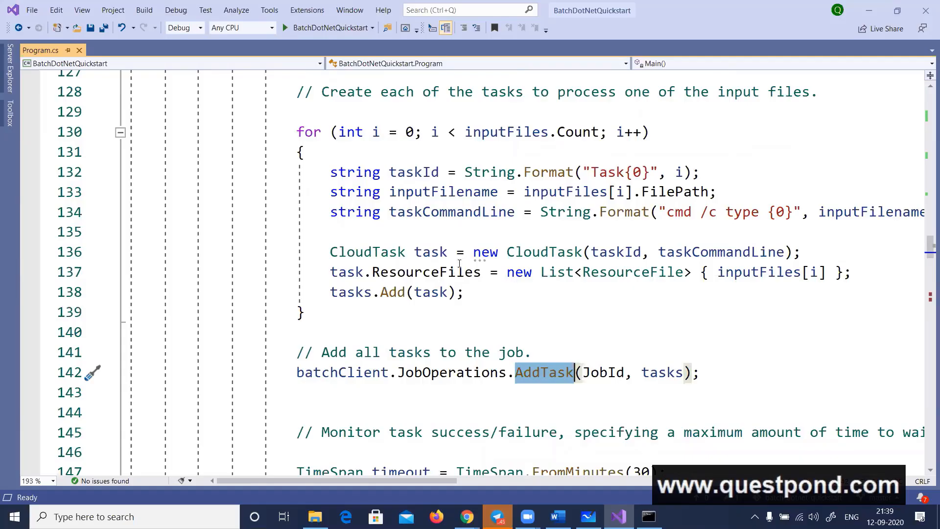
Set a breakpoint on the "Sample start" Console.WriteLine line (51) in Main and start debugging the project
scroll(439, 293, "up", 18)
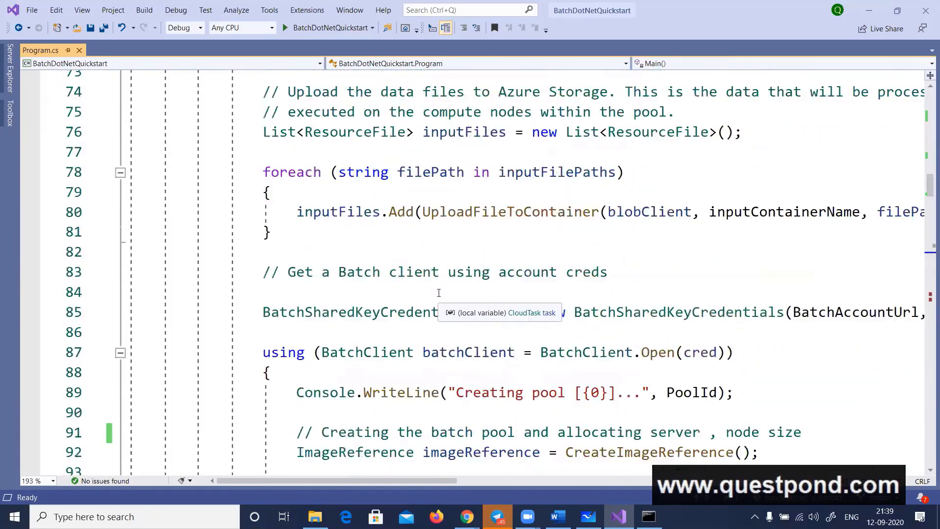
scroll(439, 293, "up", 10)
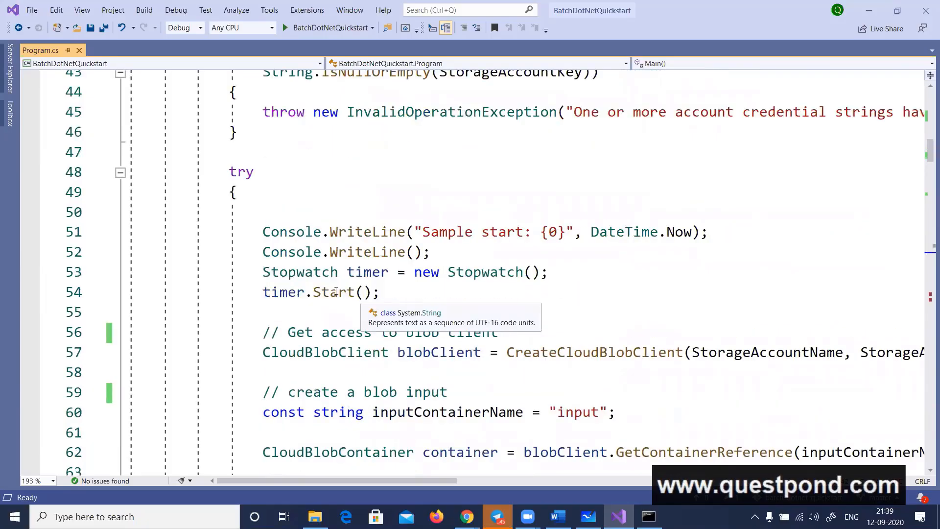
scroll(255, 291, "up", 6)
scroll(256, 291, "down", 6)
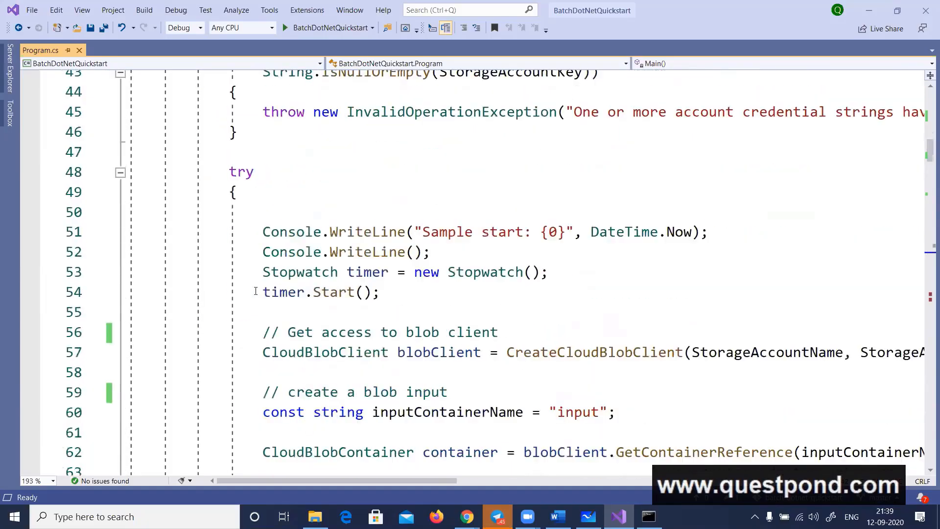
left_click(33, 230)
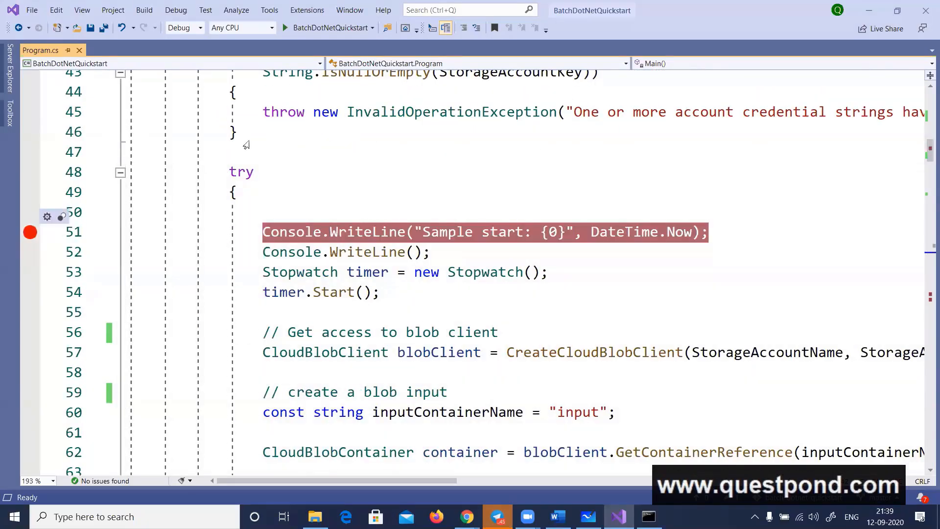
left_click(307, 28)
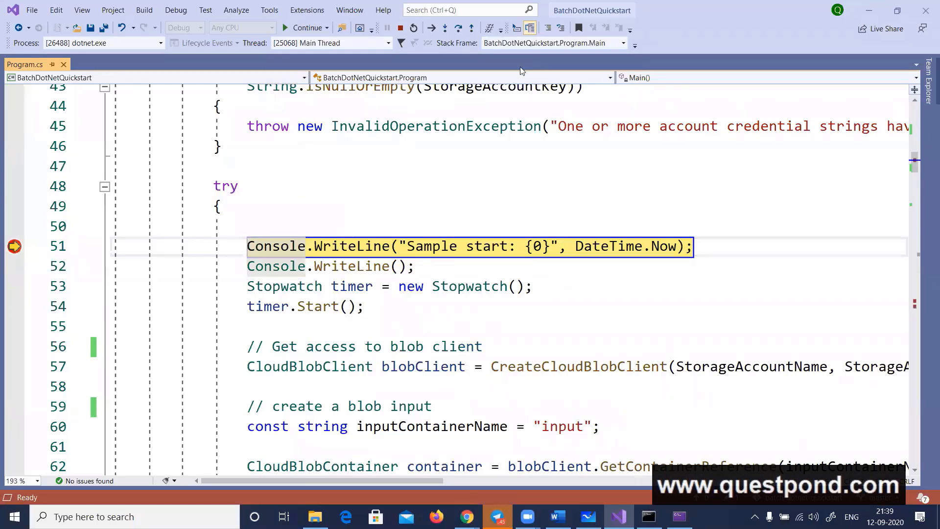
Step over the timer, blob client and input container creation code until execution reaches the inputFilePaths list on line 67
left_click(458, 29)
left_click(459, 29)
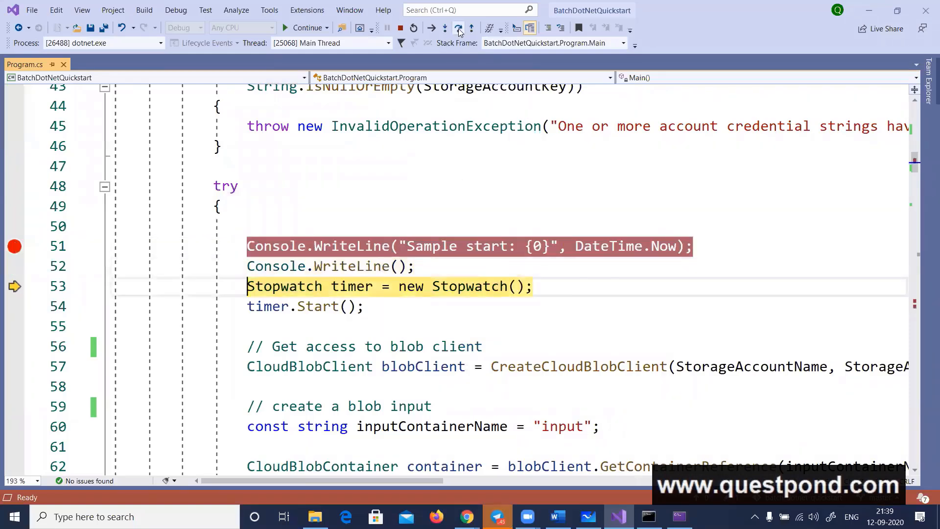
left_click(458, 28)
left_click(459, 28)
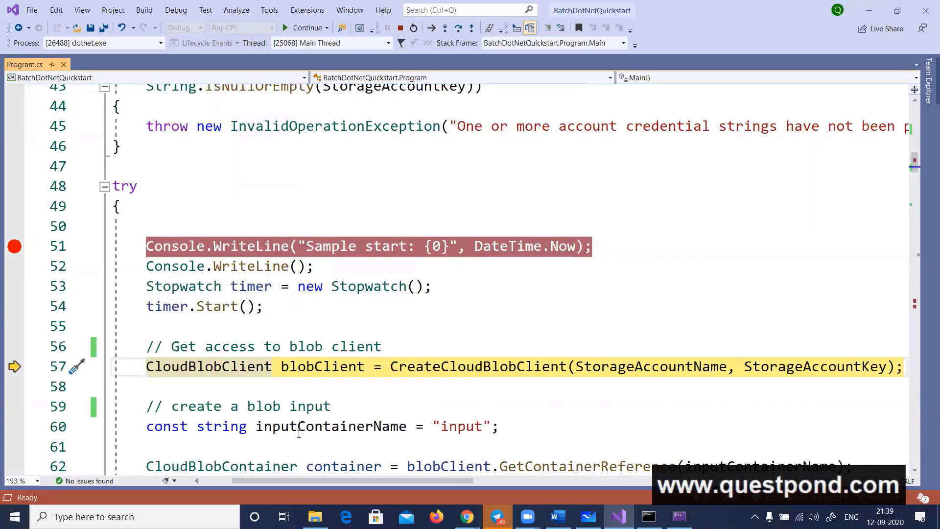
left_click_drag(350, 481, 318, 481)
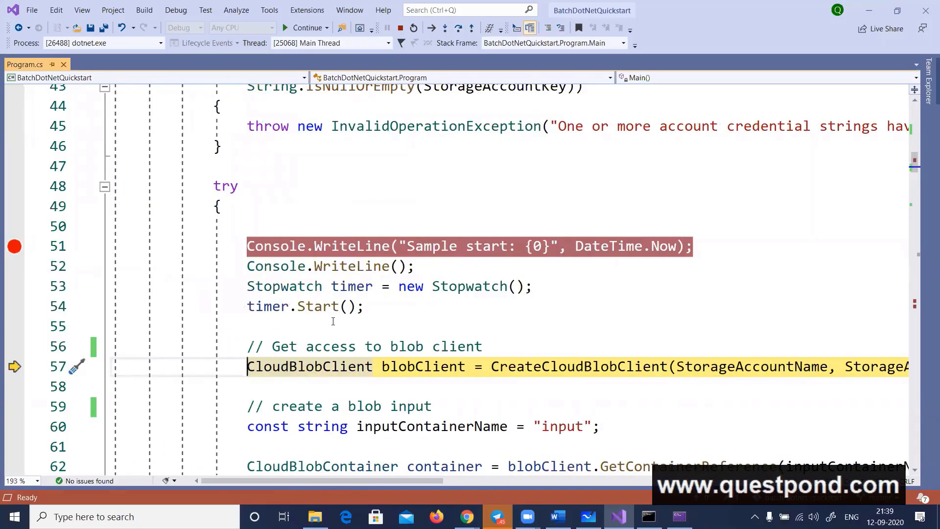
left_click(462, 32)
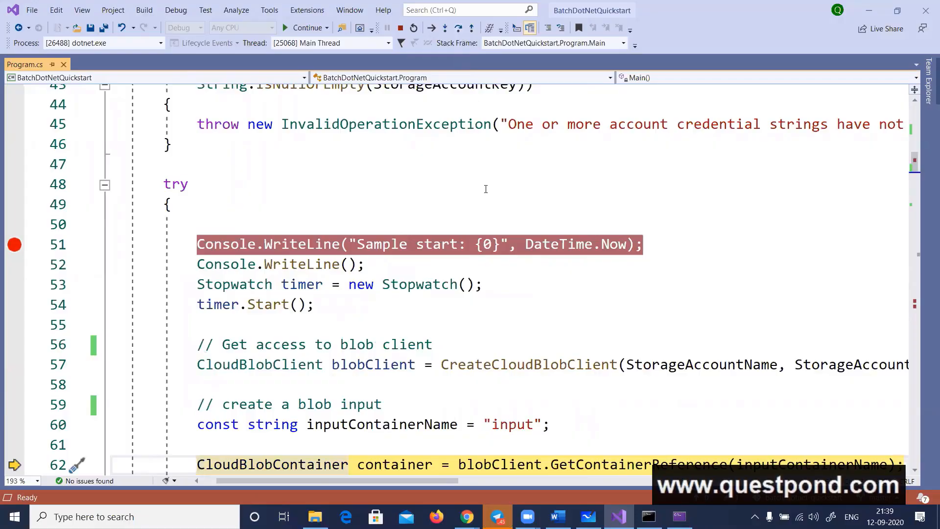
scroll(486, 189, "down", 2)
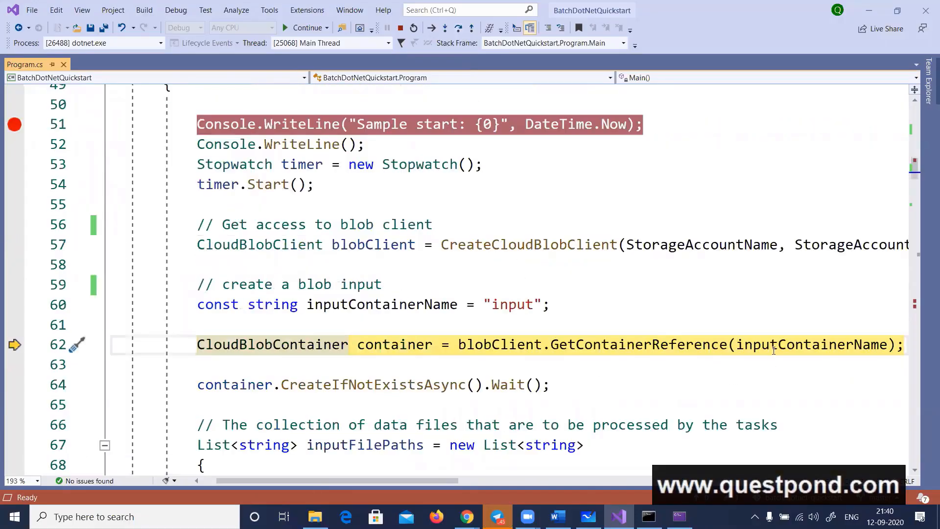
left_click(455, 30)
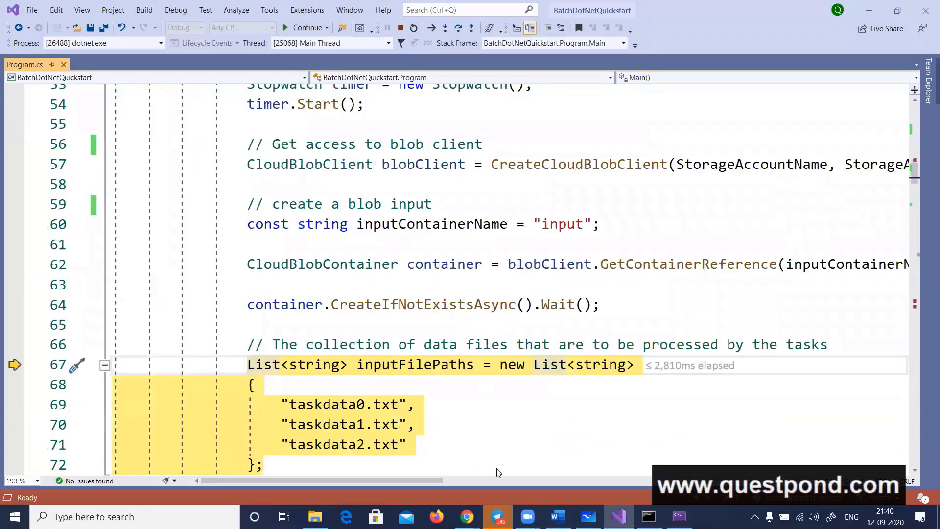
Switch to the Azure portal and view the input blob container in the questpondstorage account's Storage Explorer
mouse_move(466, 517)
left_click(422, 486)
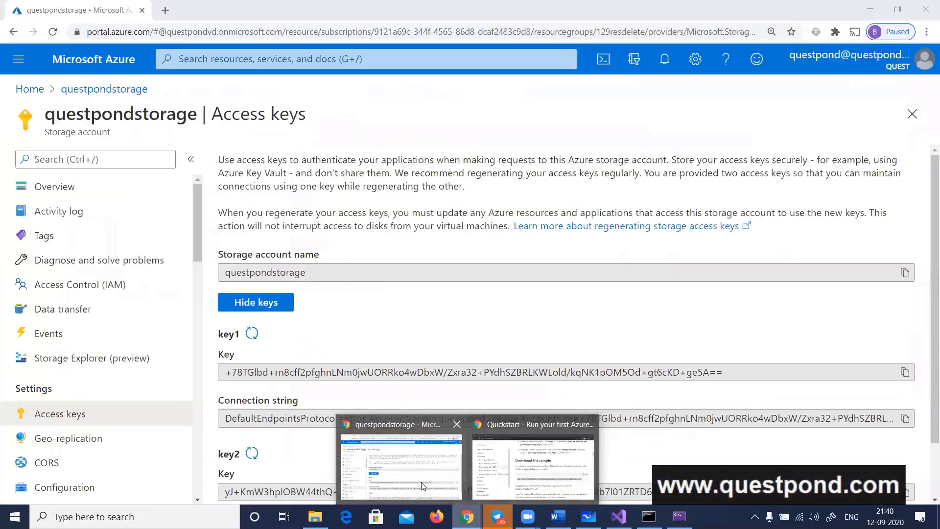
left_click(100, 91)
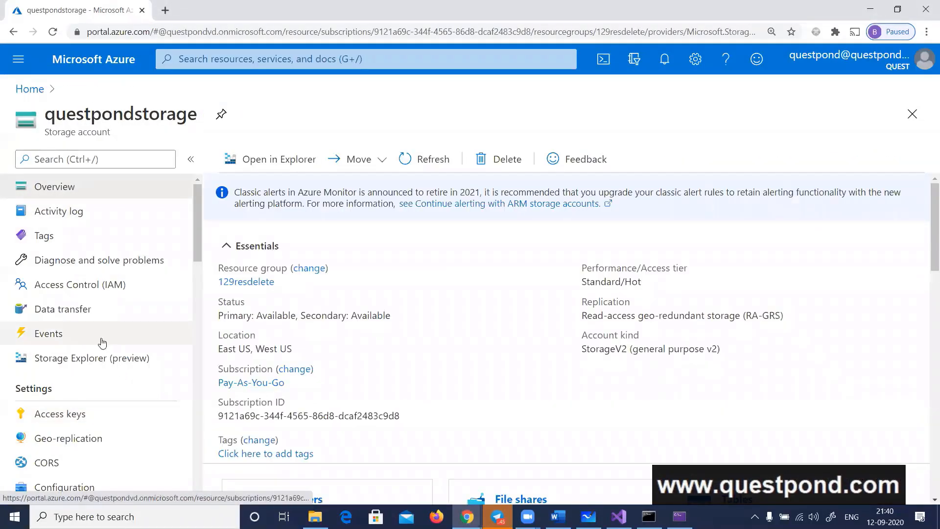
left_click(91, 362)
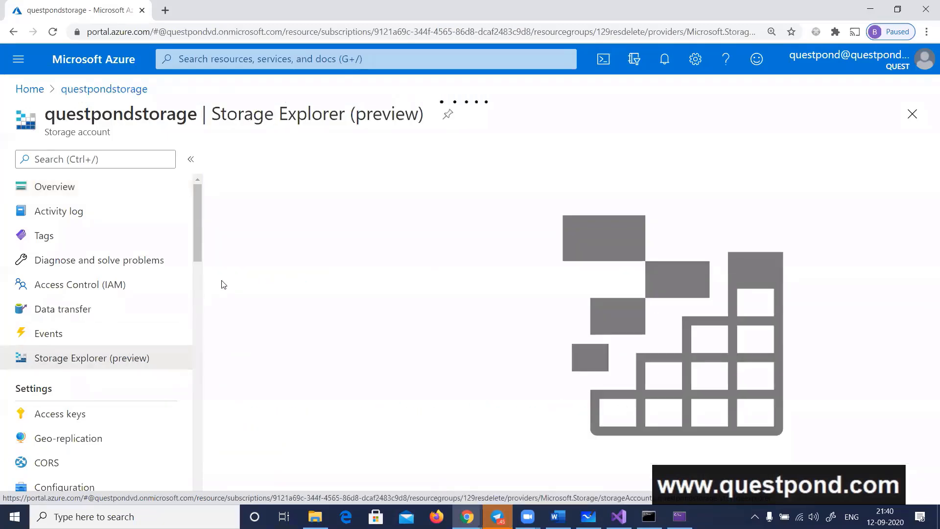
left_click(217, 184)
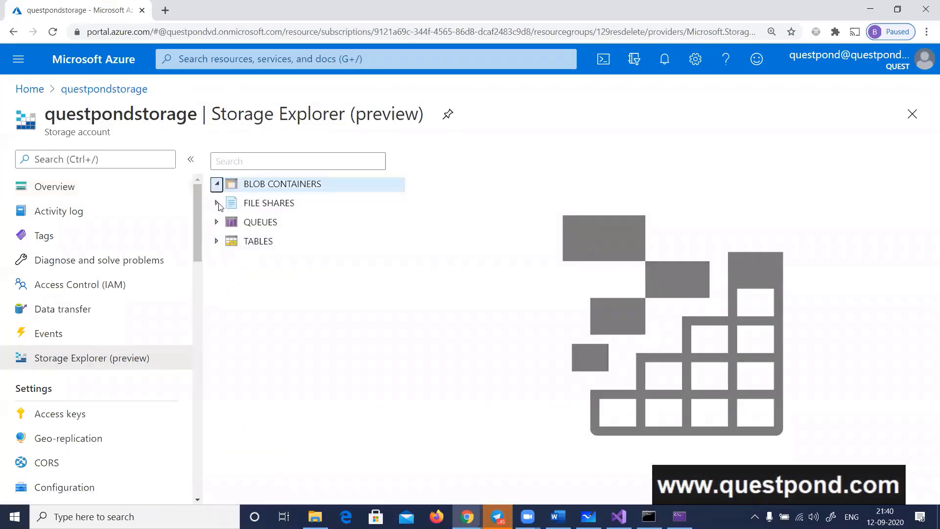
left_click(272, 203)
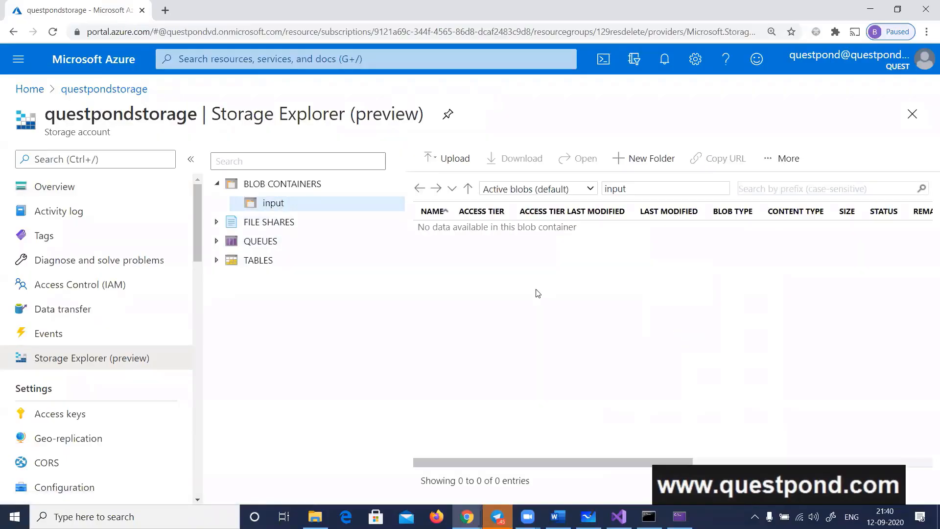
Return to Visual Studio and step over the inputFilePaths and inputFiles list declarations to the foreach loop on line 78
key("alt+Tab")
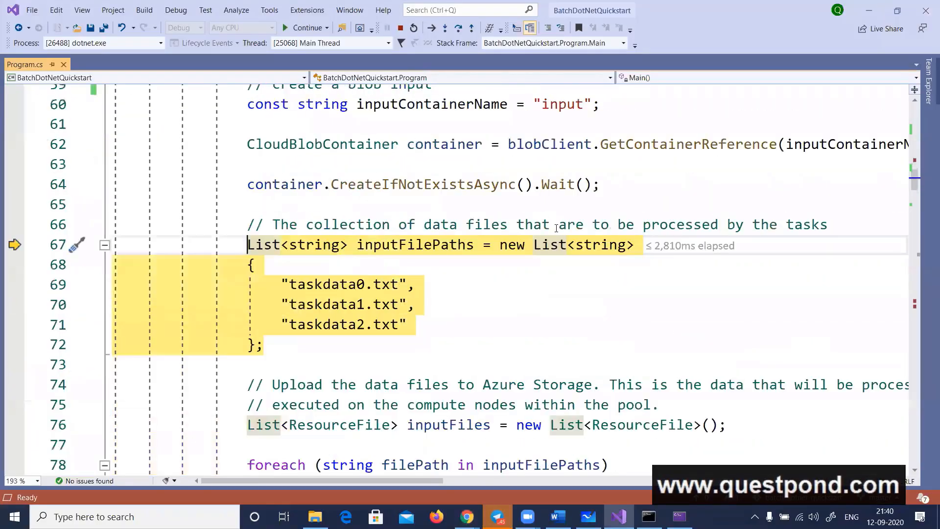
left_click(457, 28)
left_click(457, 28)
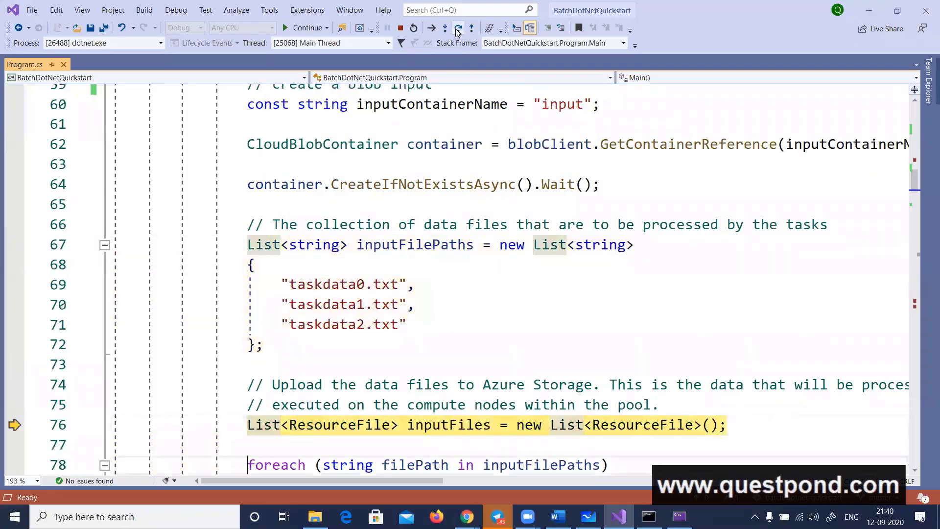
scroll(446, 108, "down", 2)
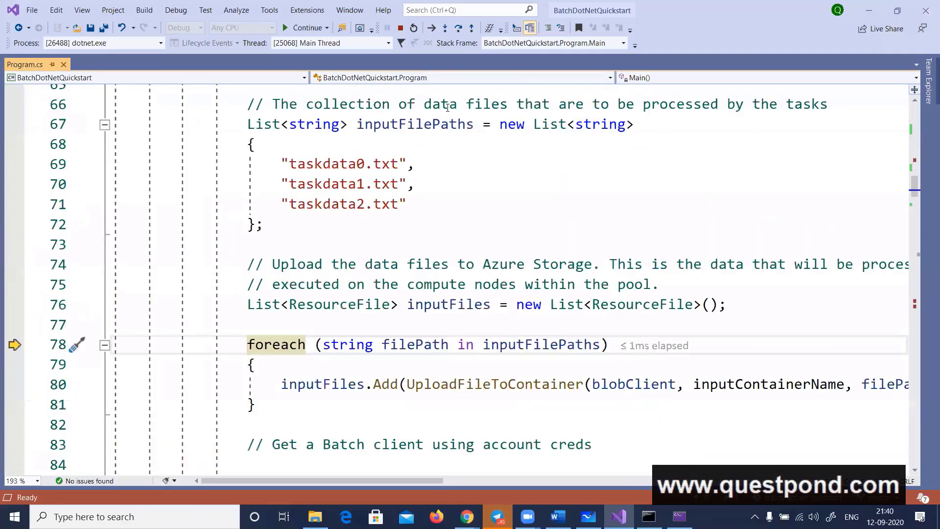
Step over every pass of the UploadFileToContainer loop and the BatchSharedKeyCredentials line until execution reaches BatchClient.Open on line 87
left_click(458, 28)
left_click(458, 28)
left_click(458, 27)
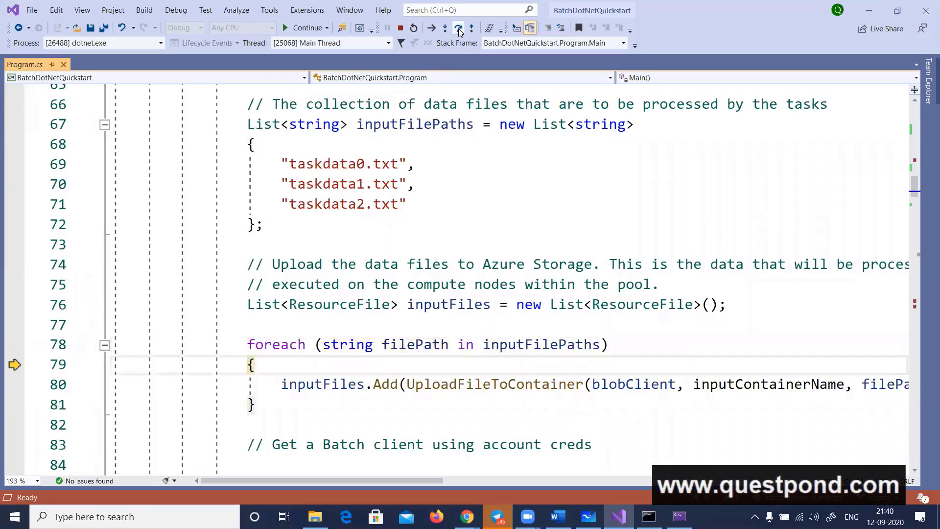
left_click(458, 28)
left_click(458, 27)
left_click(458, 28)
left_click(458, 28)
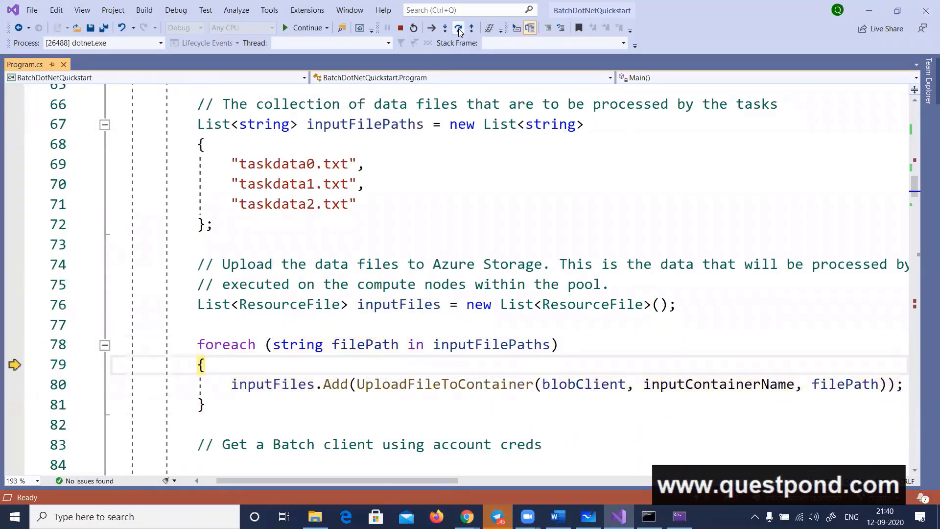
left_click(459, 28)
left_click(458, 28)
left_click(458, 28)
left_click(458, 27)
left_click(458, 28)
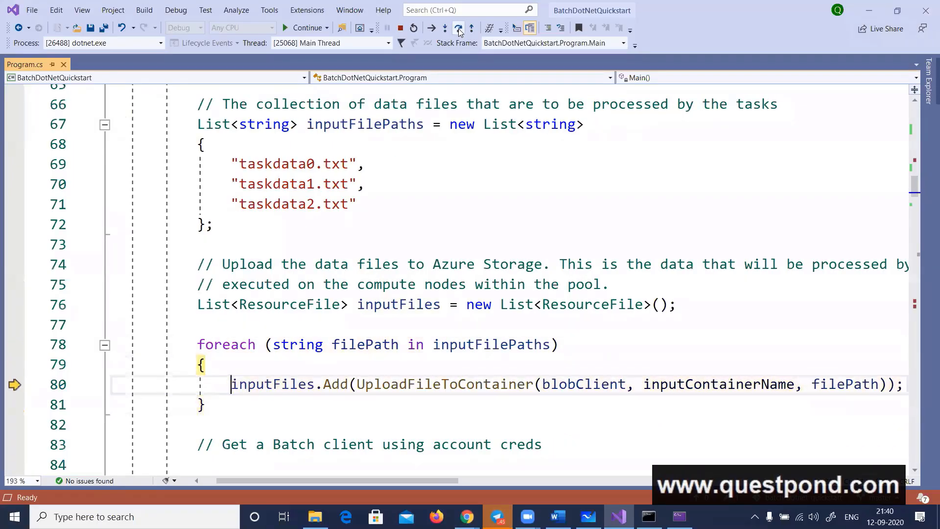
left_click(459, 28)
left_click(458, 28)
left_click(458, 28)
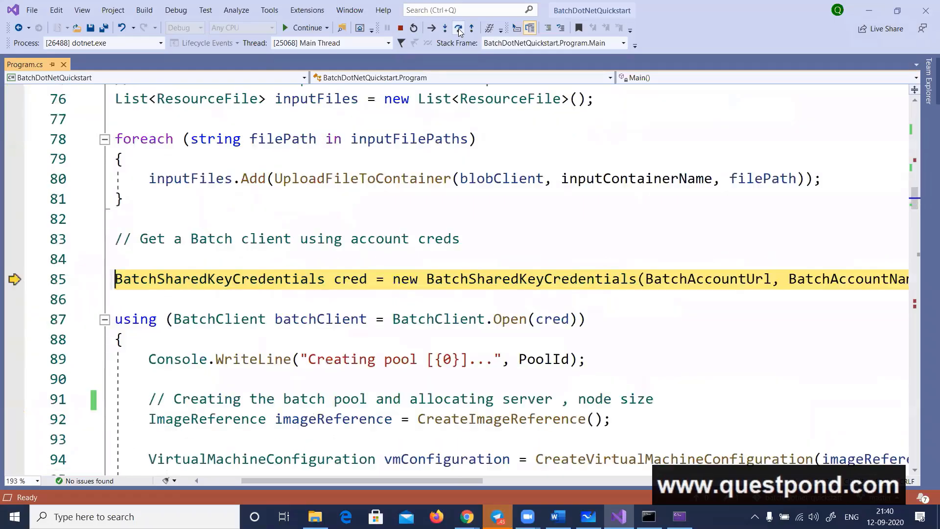
left_click(458, 27)
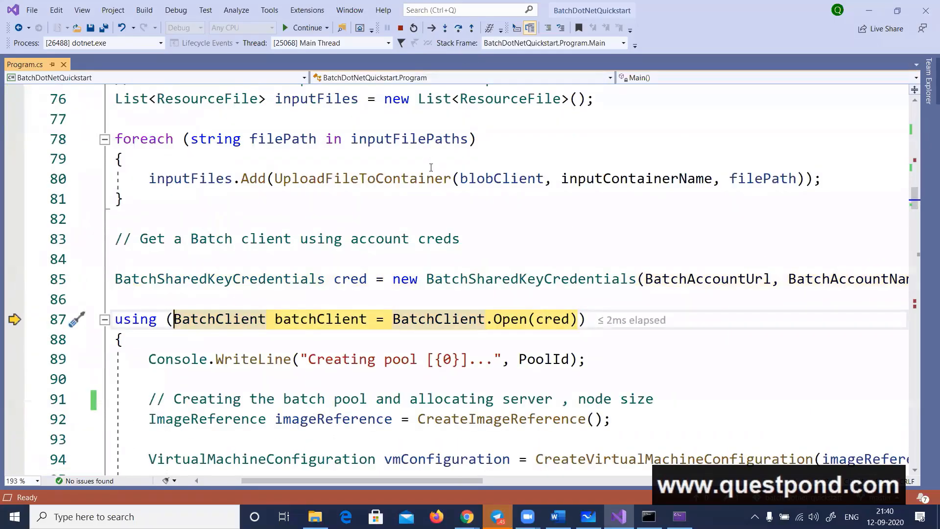
Switch to the Azure portal and reload the input blob container to check for the uploaded task data files
key("alt+Tab")
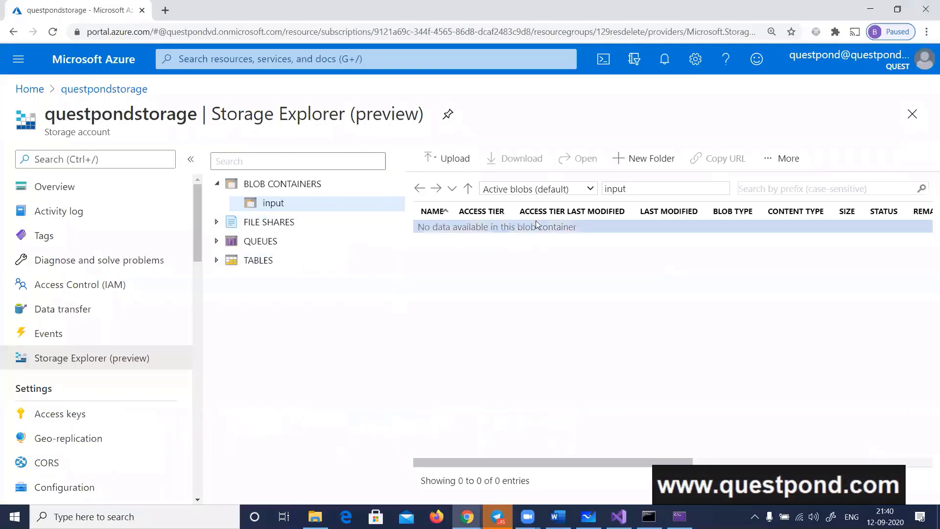
left_click(276, 223)
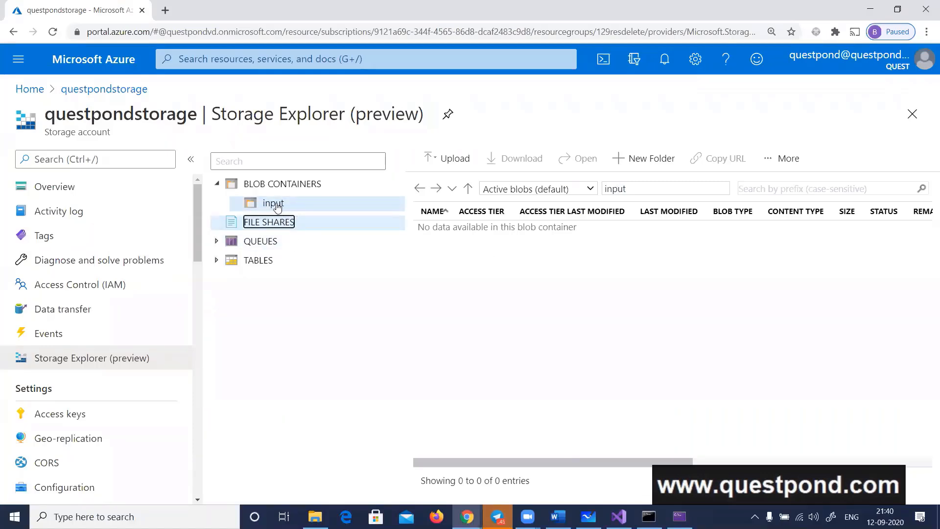
left_click(276, 207)
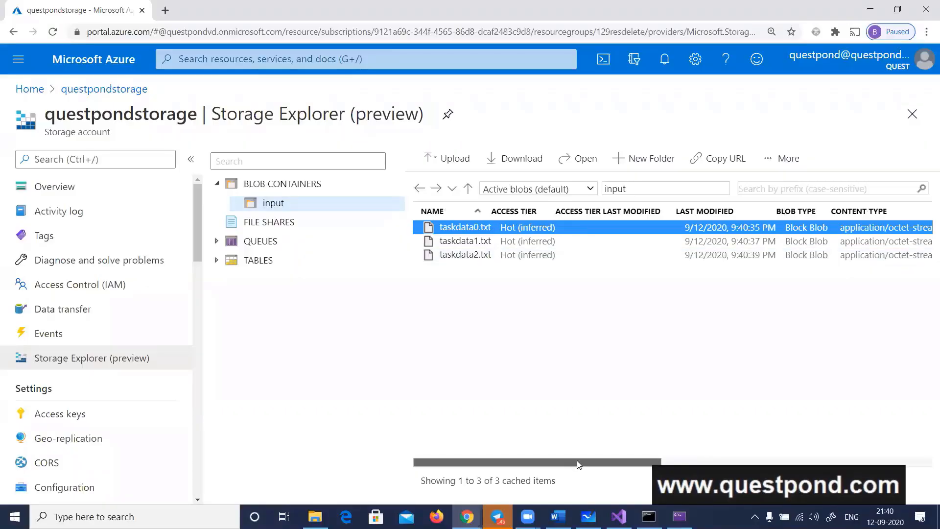
left_click_drag(577, 460, 480, 477)
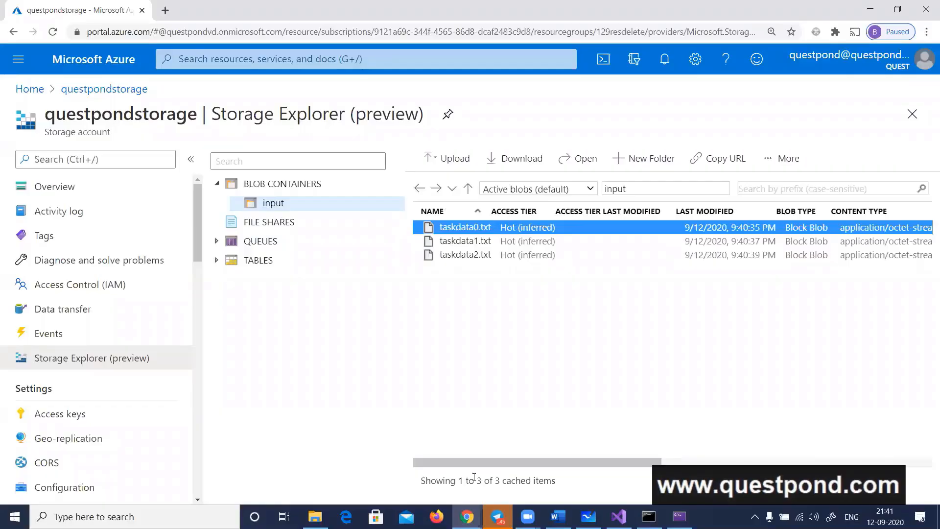
Return to Visual Studio and review the pool creation code, highlighting imageReference and the CreateBatchPool call
key("alt+Tab")
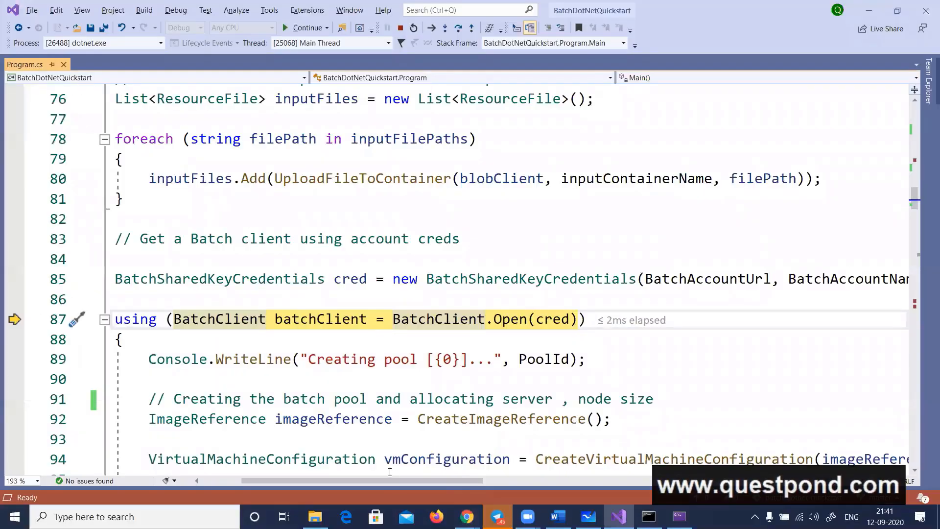
scroll(421, 352, "down", 1)
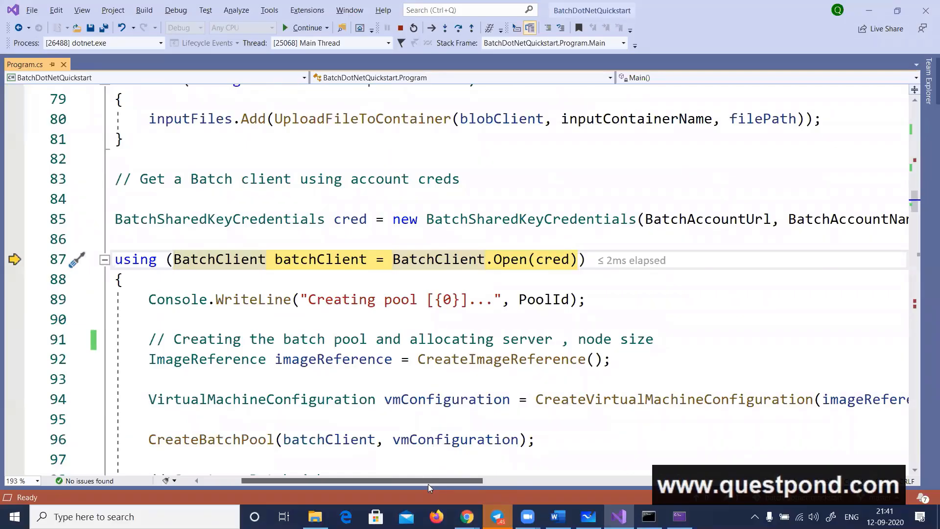
left_click_drag(395, 481, 355, 482)
scroll(515, 361, "down", 1)
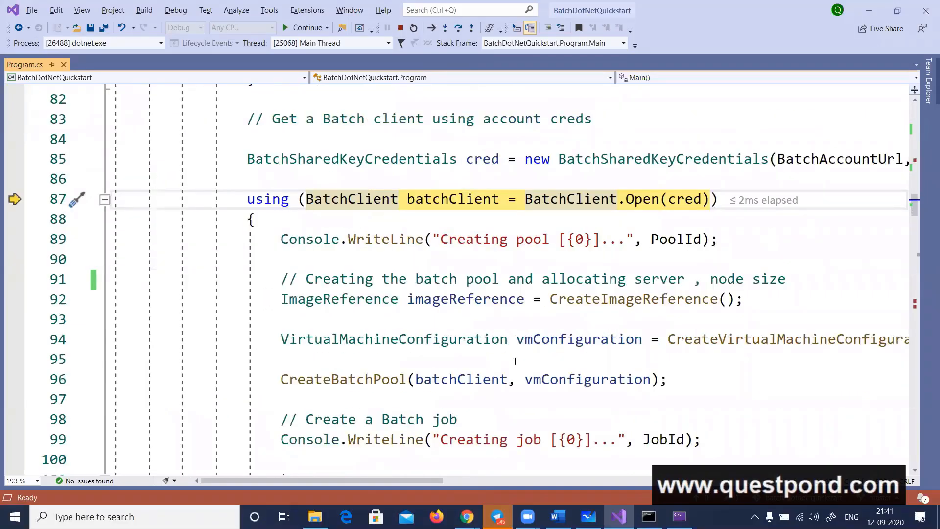
double_click(443, 299)
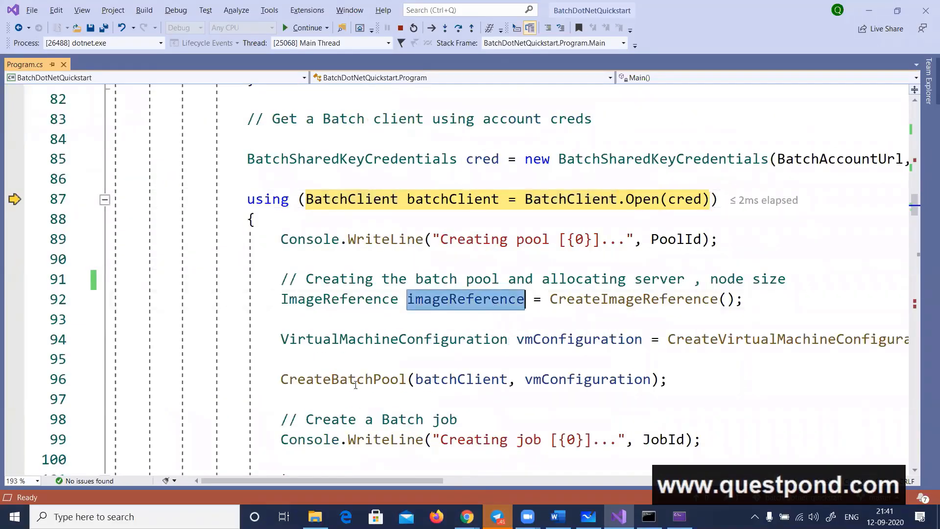
double_click(353, 381)
scroll(364, 372, "down", 1)
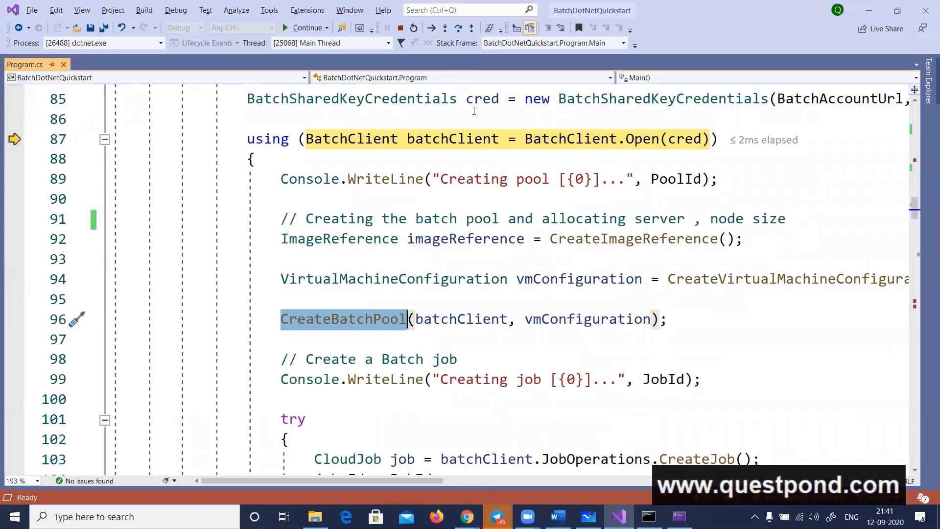
Step over BatchClient.Open, the image reference, the VM configuration and CreateBatchPool until execution reaches the job message on line 99
left_click(459, 29)
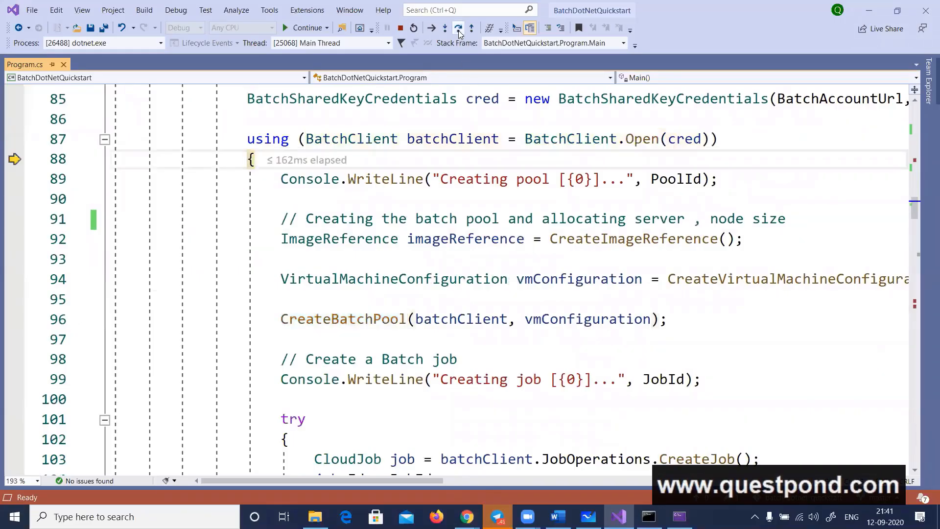
left_click(459, 29)
left_click(459, 29)
left_click(458, 29)
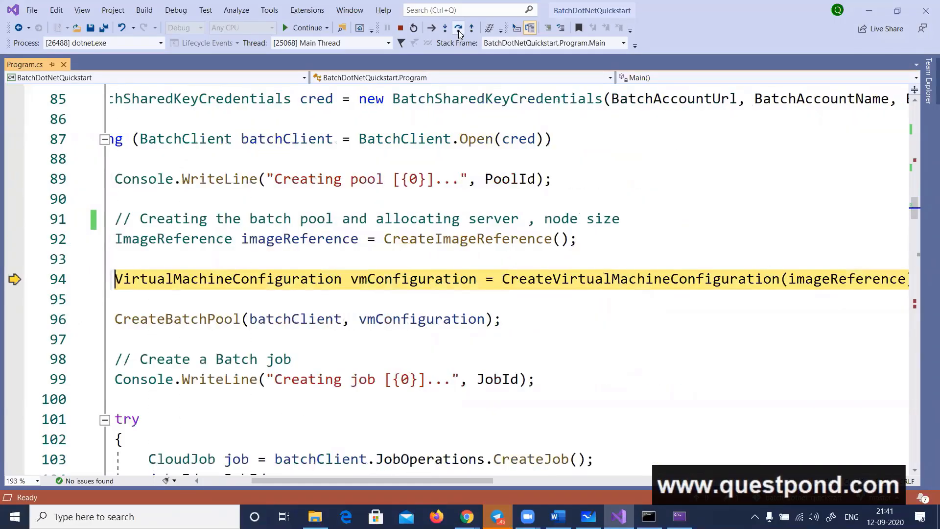
left_click(459, 29)
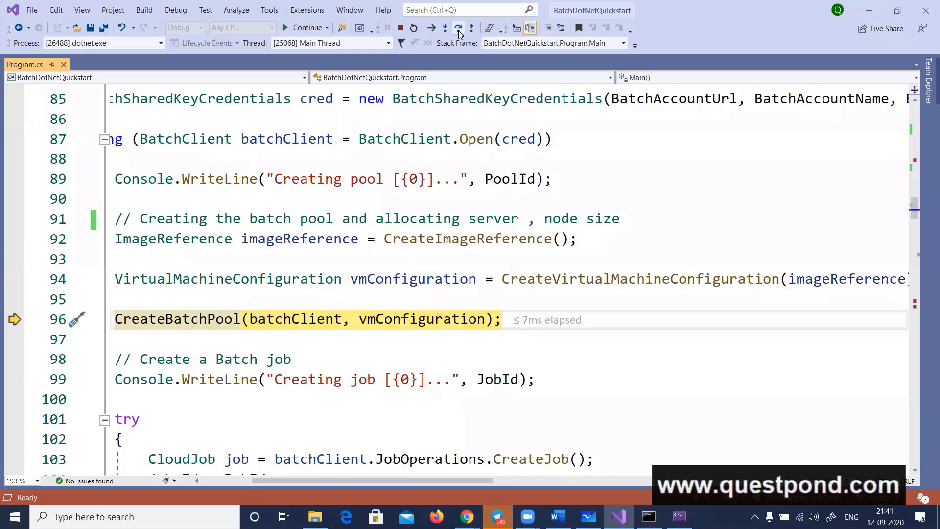
left_click(459, 29)
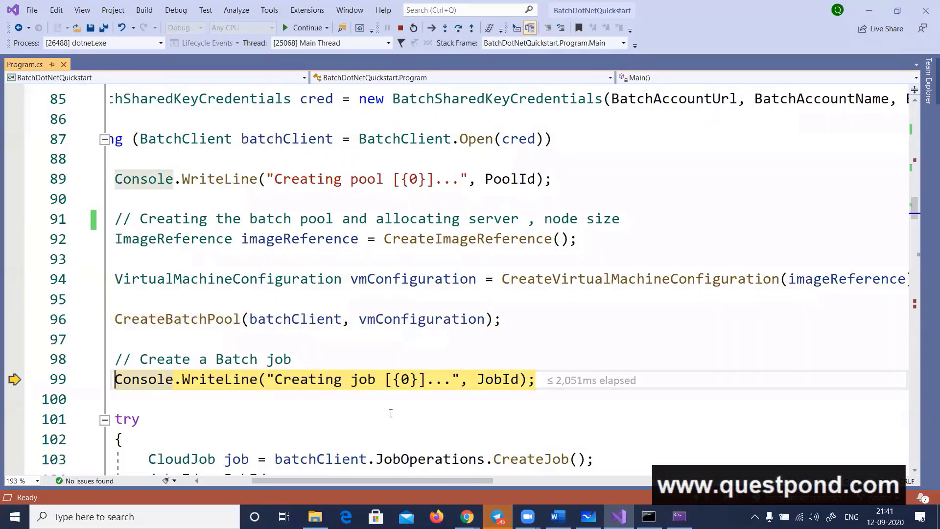
left_click_drag(430, 480, 381, 481)
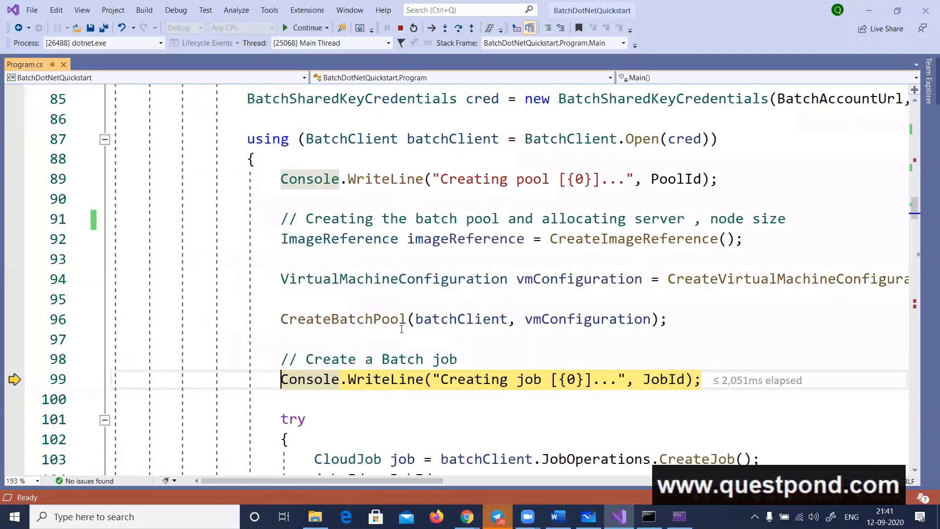
Switch to the Azure portal and open the Pools list of the questpondbatch Batch account to check for the new pool
key("alt+Tab")
key("alt+Tab")
key("alt+Tab")
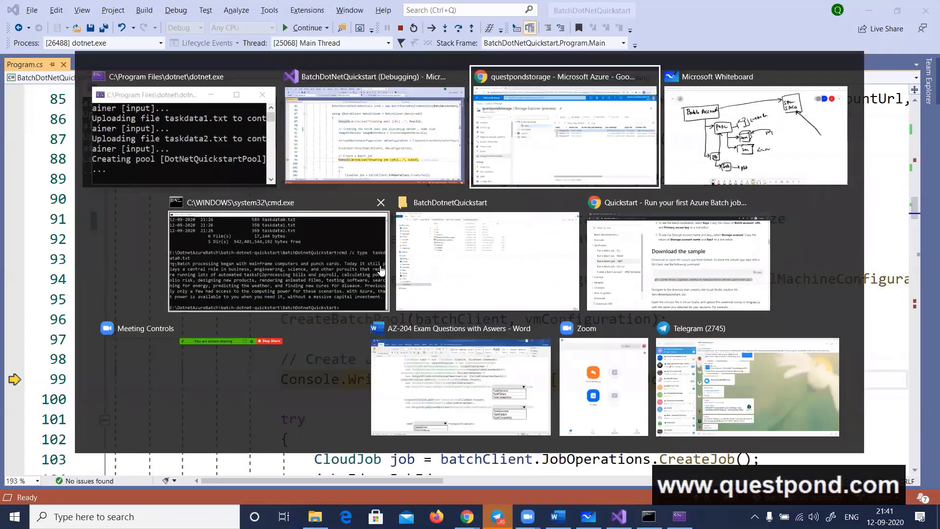
left_click(96, 90)
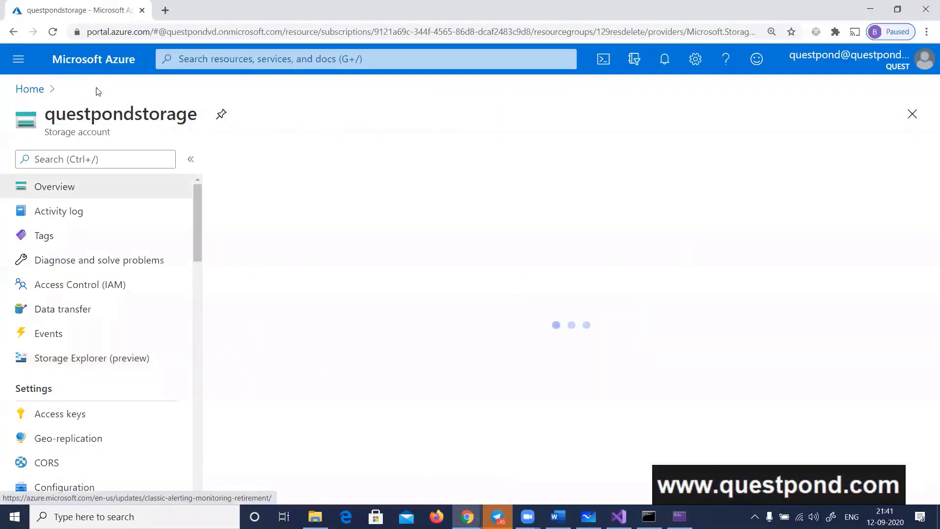
left_click(30, 90)
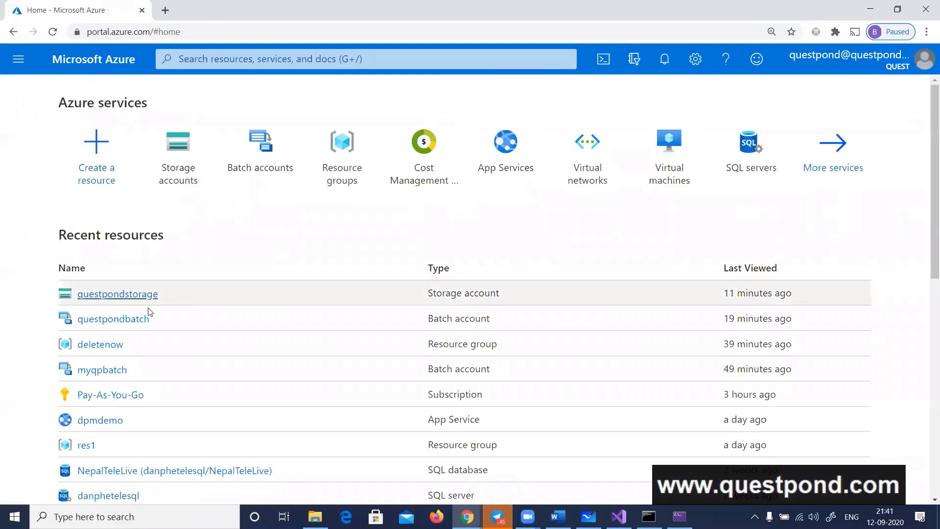
left_click(126, 319)
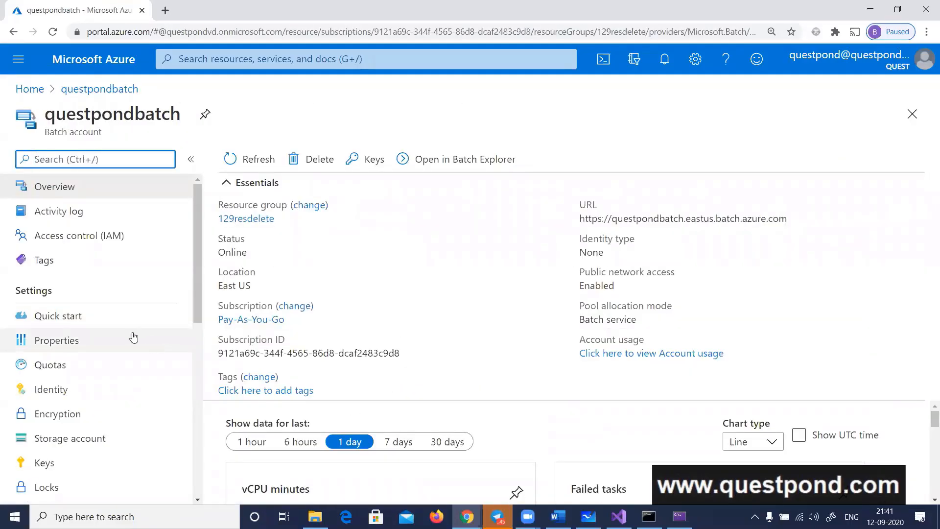
scroll(132, 337, "down", 3)
left_click(67, 414)
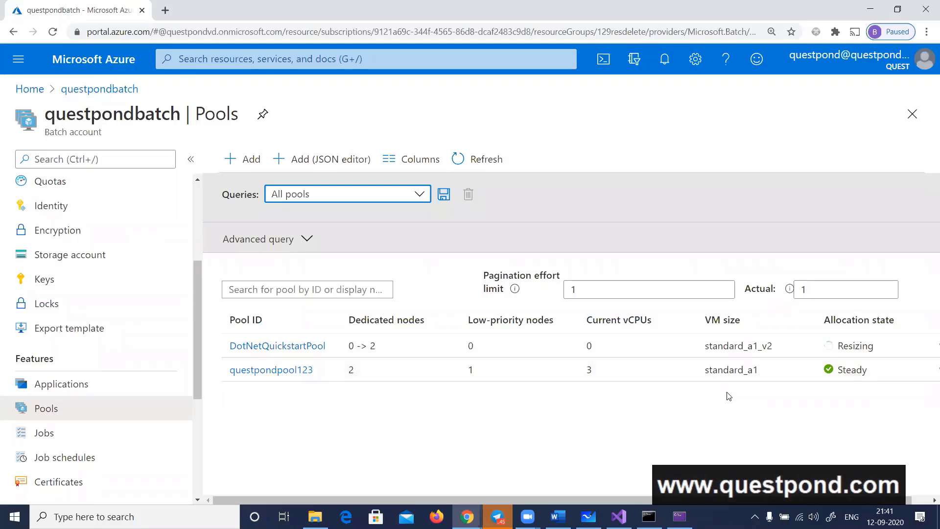
Return to Visual Studio, step over the job message to the CreateJob call on line 103, and inspect the JobId value
key("alt+Tab")
key("Tab")
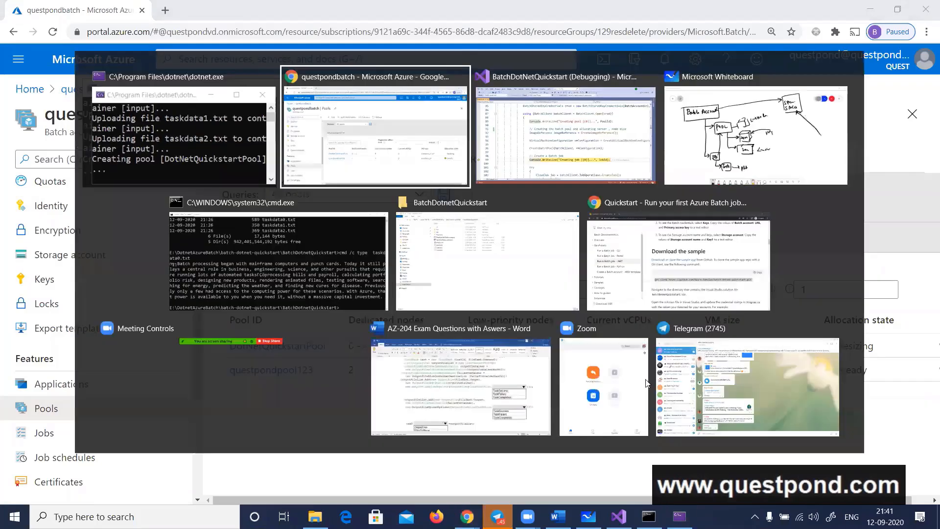
scroll(622, 246, "down", 2)
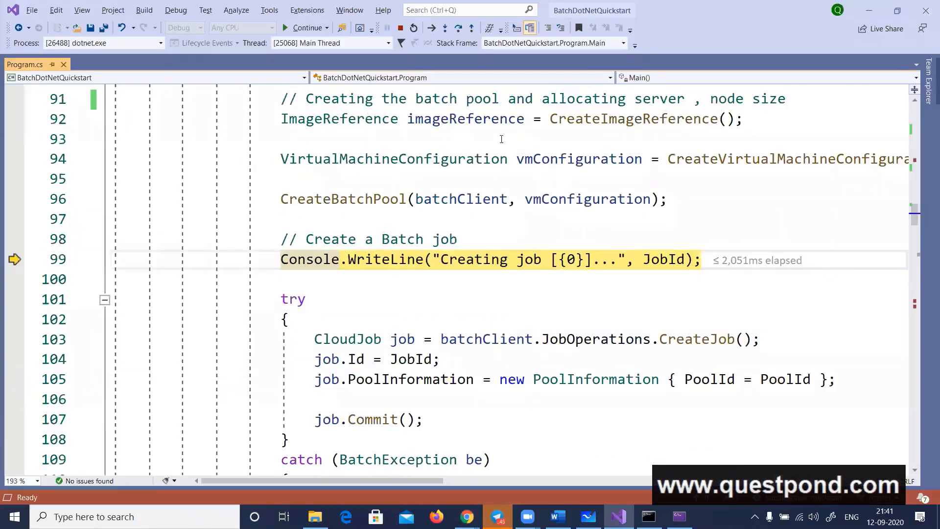
left_click(457, 31)
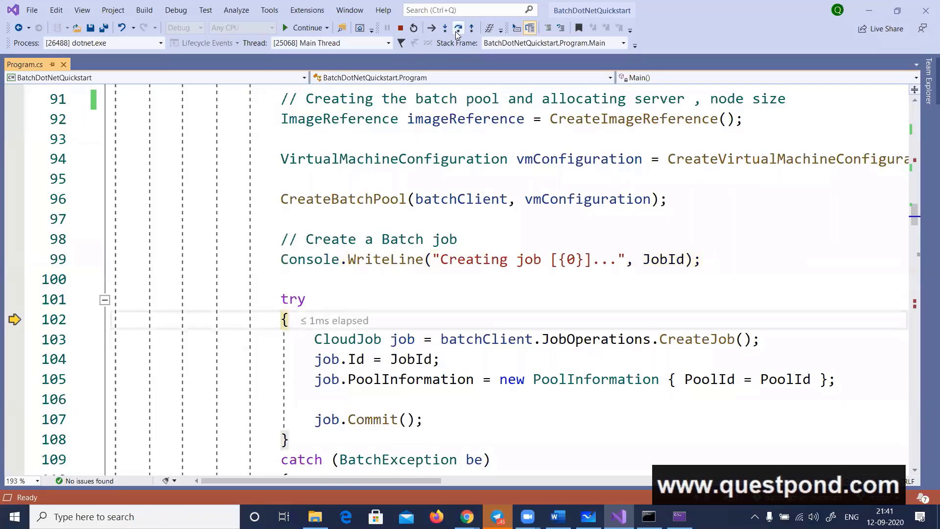
left_click(457, 30)
mouse_move(557, 165)
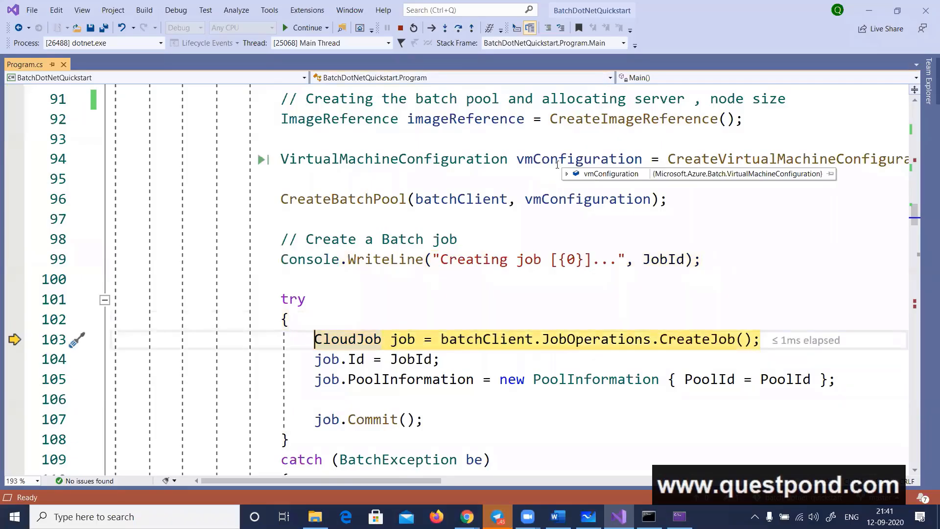
mouse_move(412, 360)
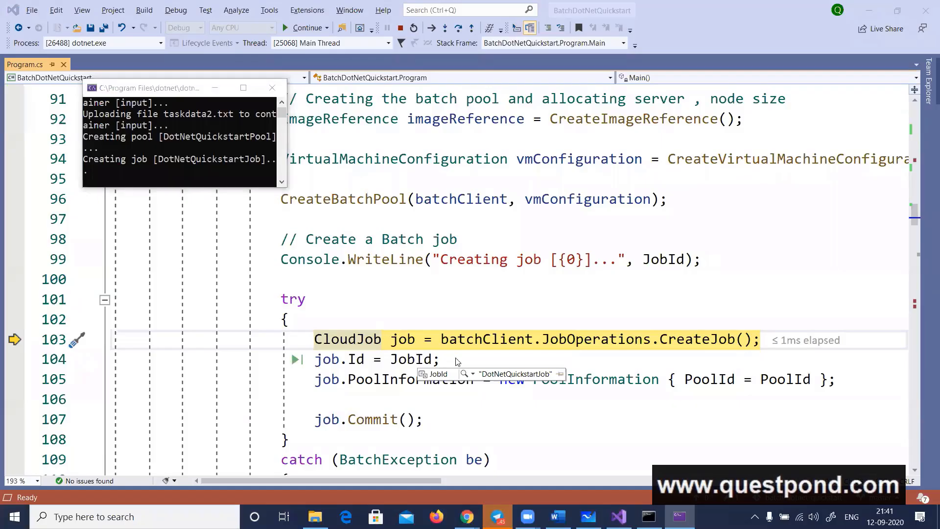
Switch to the Azure portal, refresh the pool list, and check the DotNetQuickstartPool overview before returning to the list
key("alt+Tab")
key("Tab")
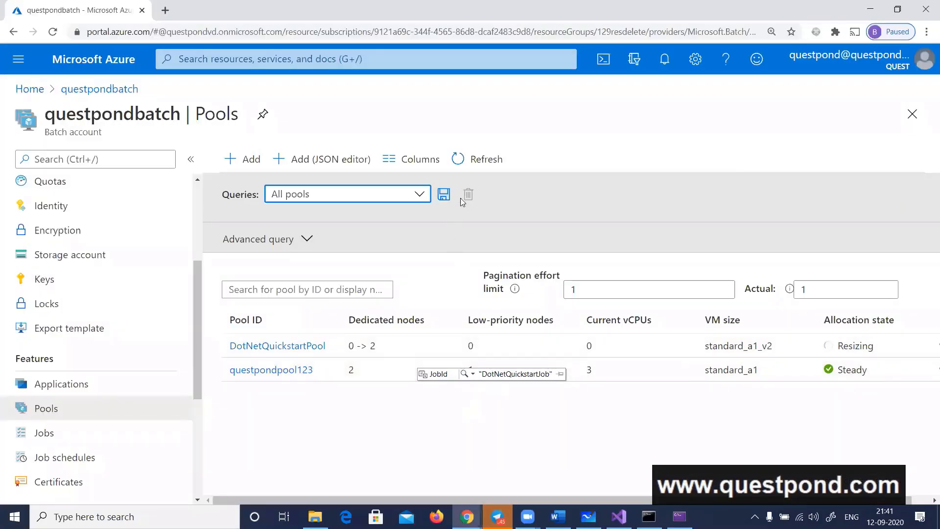
left_click(484, 161)
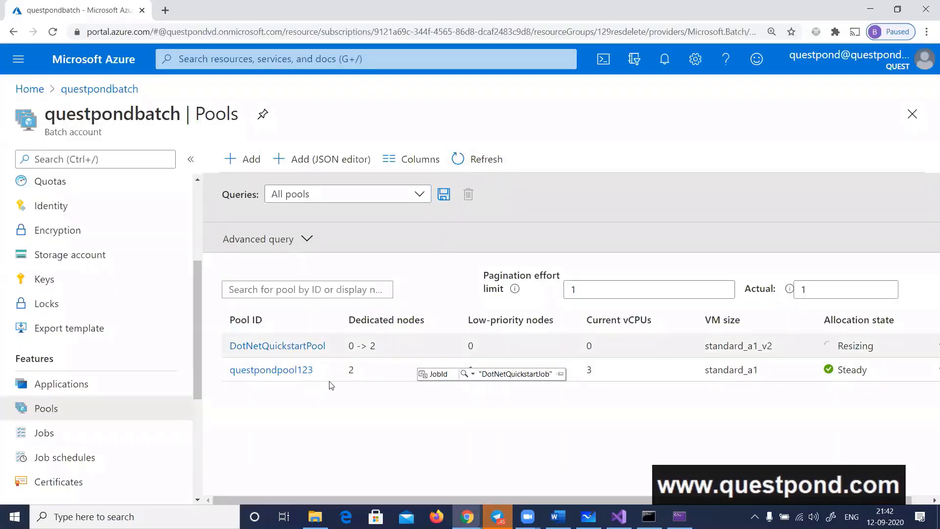
left_click(271, 346)
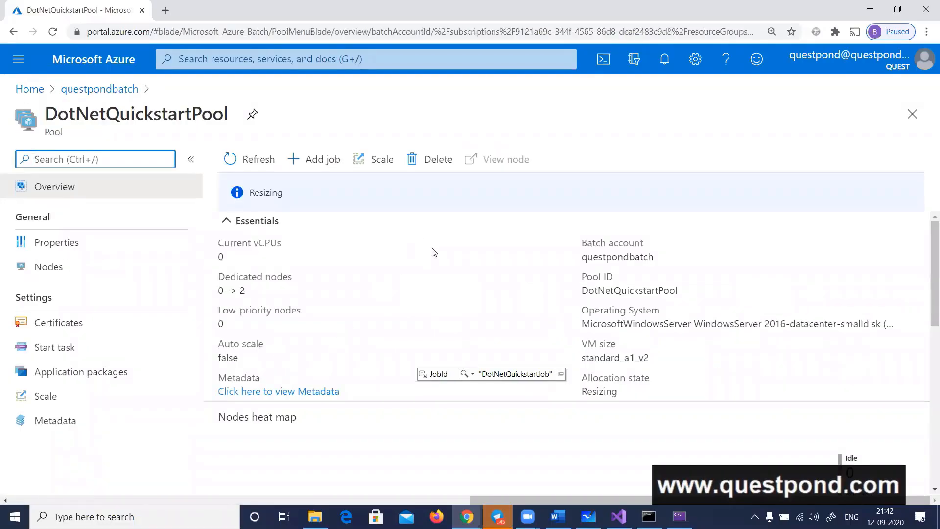
left_click(100, 92)
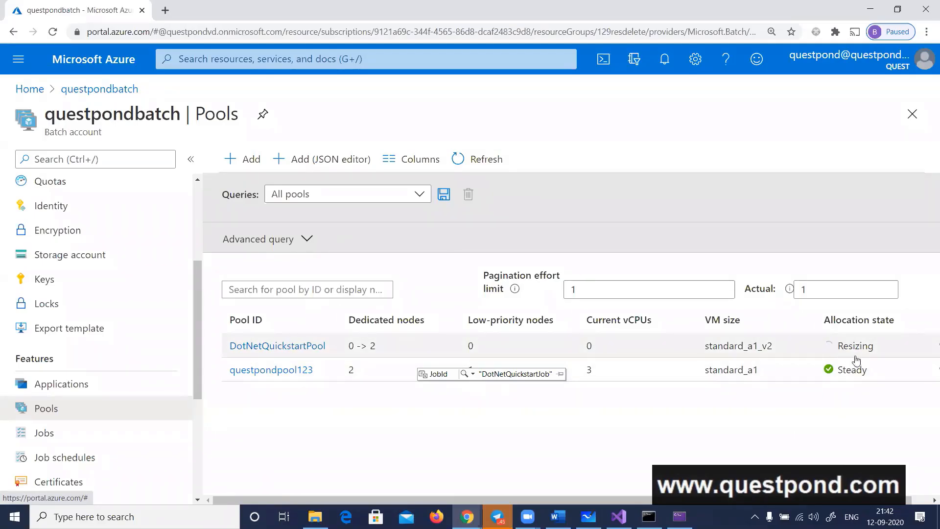
Open the Nodes page of DotNetQuickstartPool and refresh it to check for allocated nodes
left_click(259, 349)
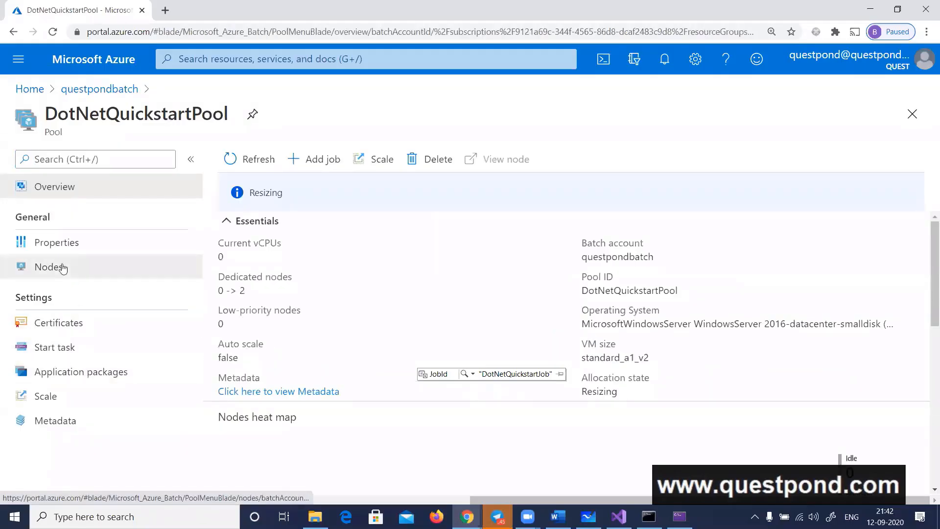
left_click(63, 267)
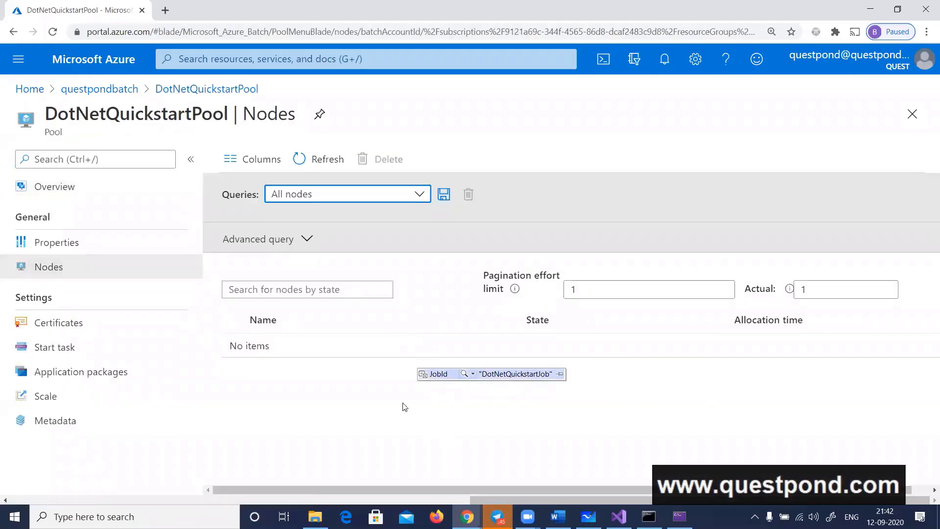
left_click(325, 165)
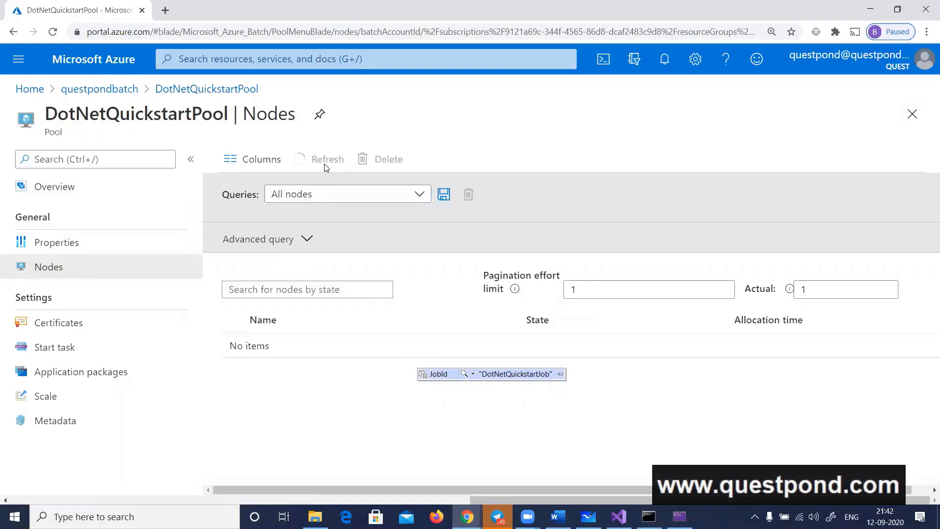
left_click(325, 167)
Return to Visual Studio and review the code from the job creation block to the CloudTask list and task loop
key("alt+Tab")
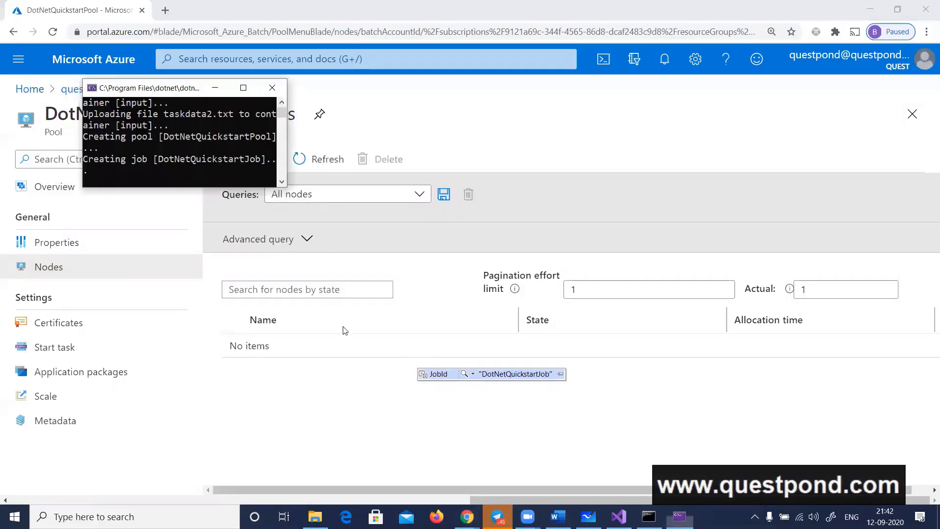
key("alt+Tab")
key("alt+Tab")
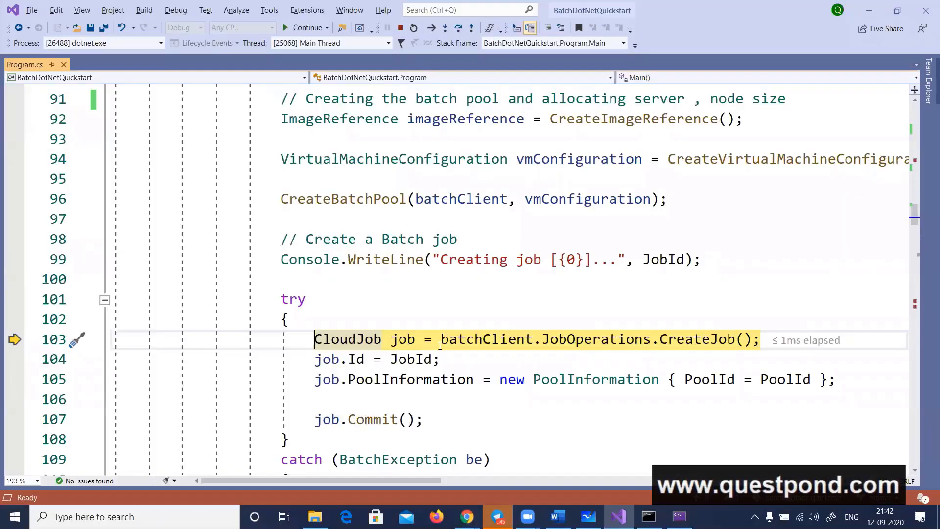
scroll(504, 308, "down", 7)
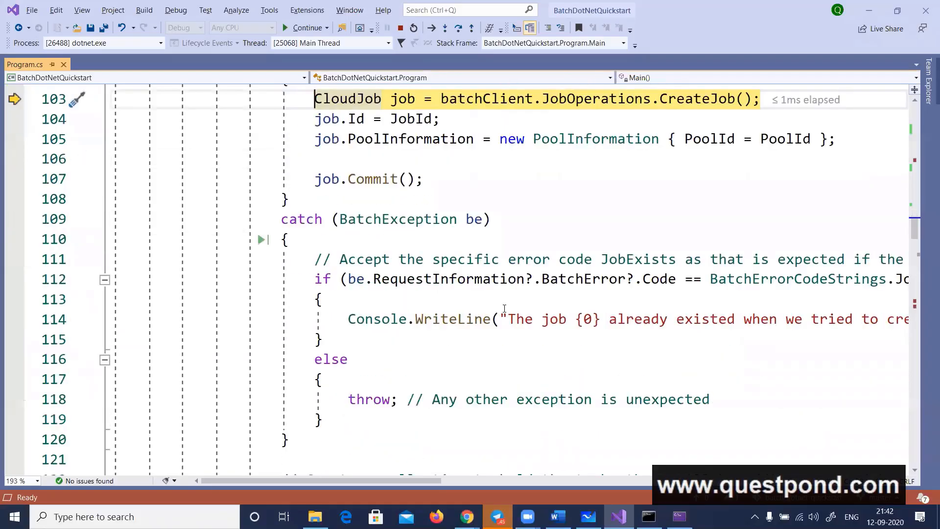
scroll(504, 309, "down", 1)
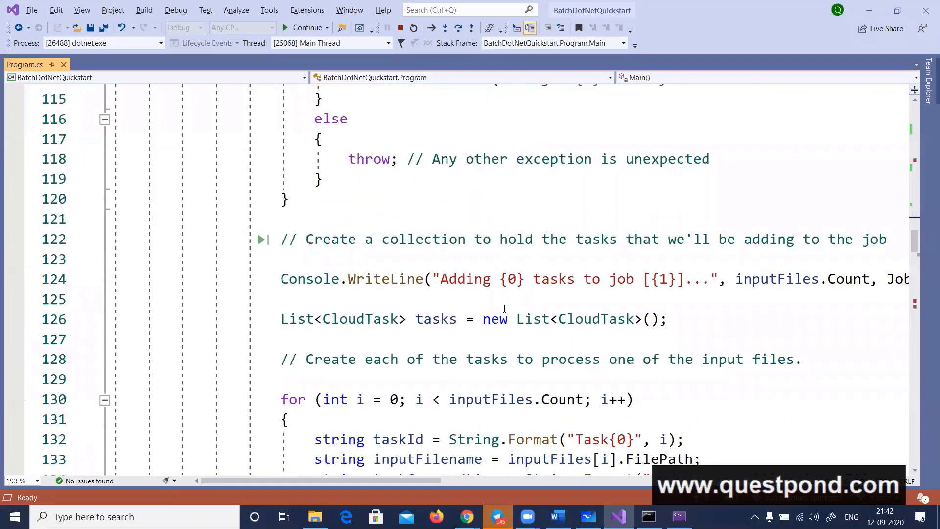
Switch to the Azure portal and refresh the DotNetQuickstartPool node list to check the nodes' state
key("alt+Tab")
key("alt+Tab")
key("alt+Tab")
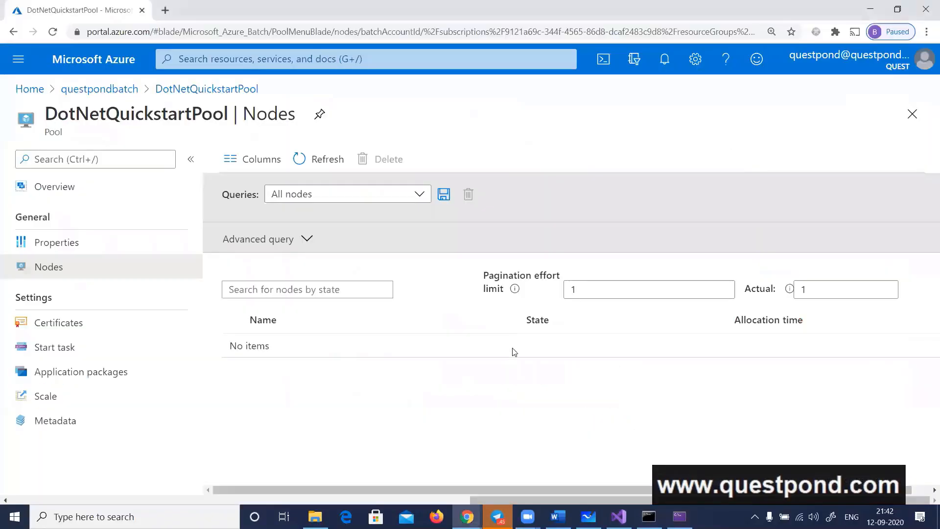
left_click(327, 161)
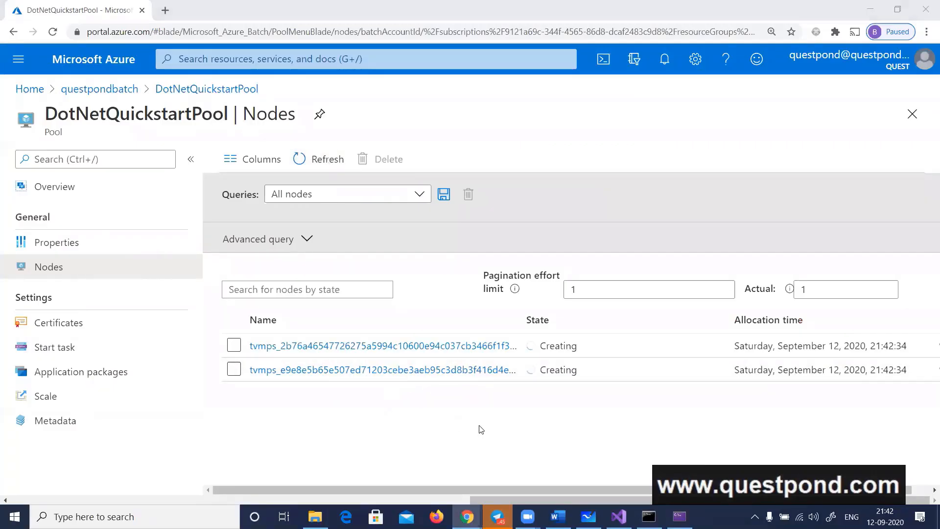
Return to Visual Studio and step over the job creation and job.Commit lines until execution reaches the task message on line 124
key("alt+Tab")
key("alt+Tab")
key("alt+Tab")
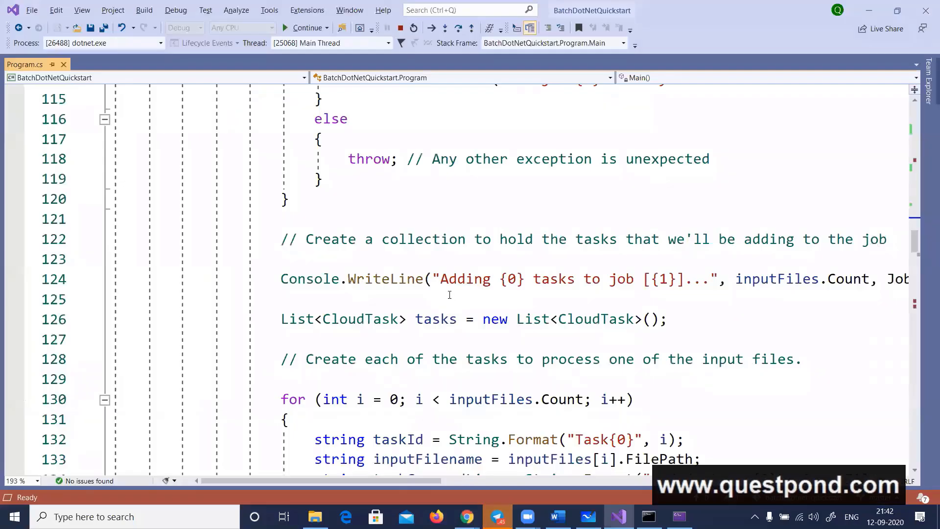
scroll(449, 295, "up", 5)
scroll(449, 294, "up", 1)
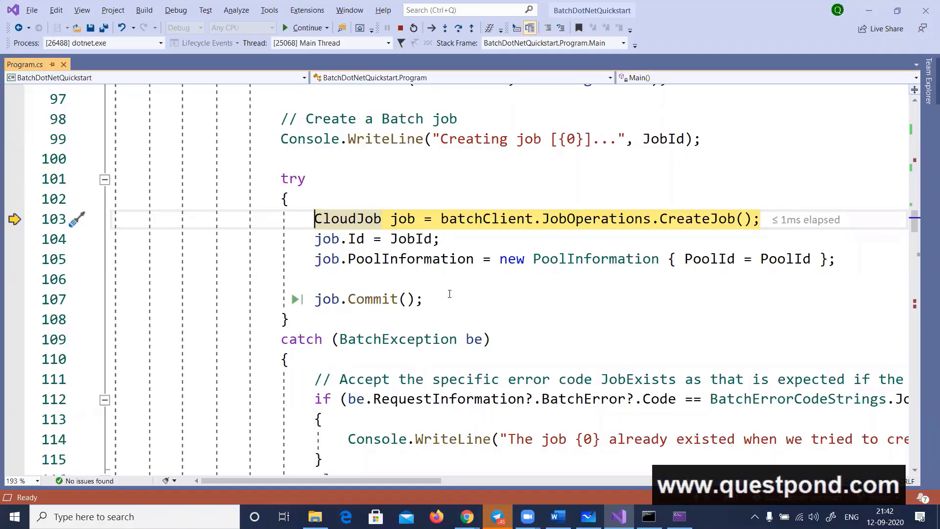
left_click(462, 33)
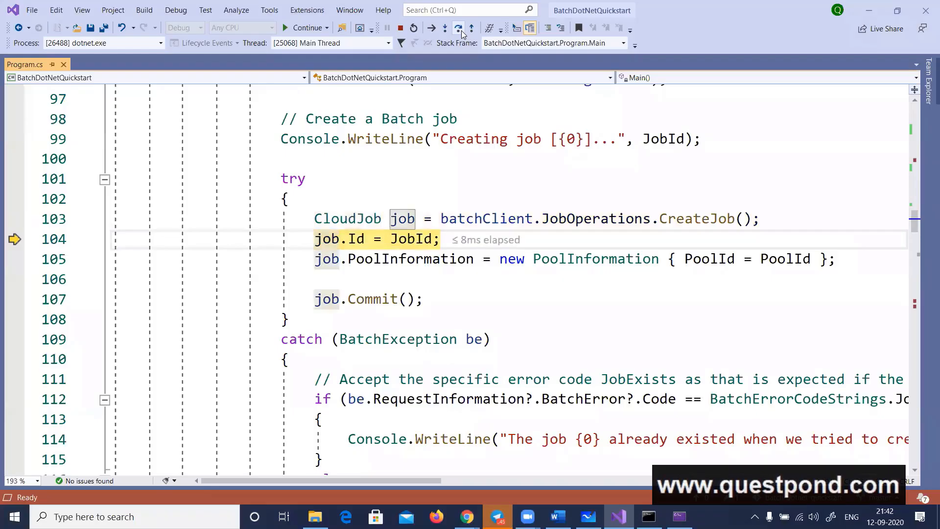
left_click(462, 33)
left_click(461, 32)
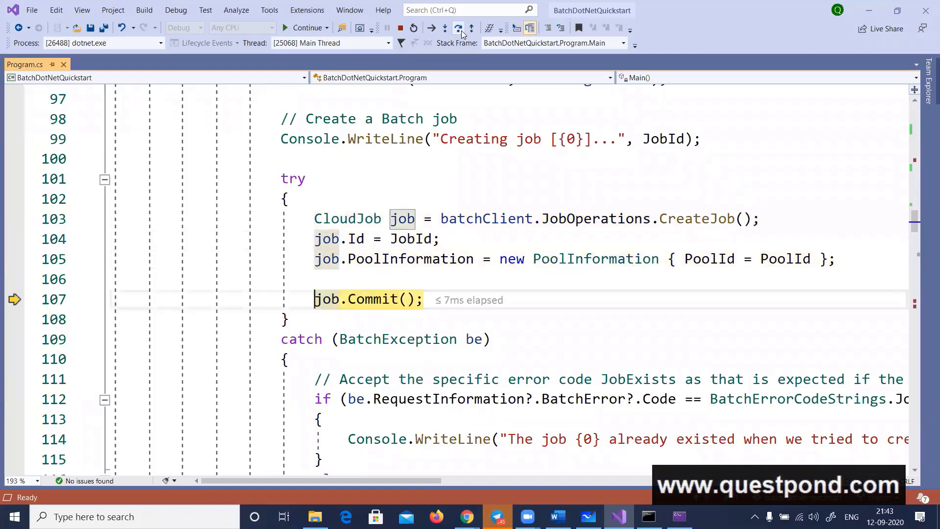
left_click(461, 32)
left_click(461, 33)
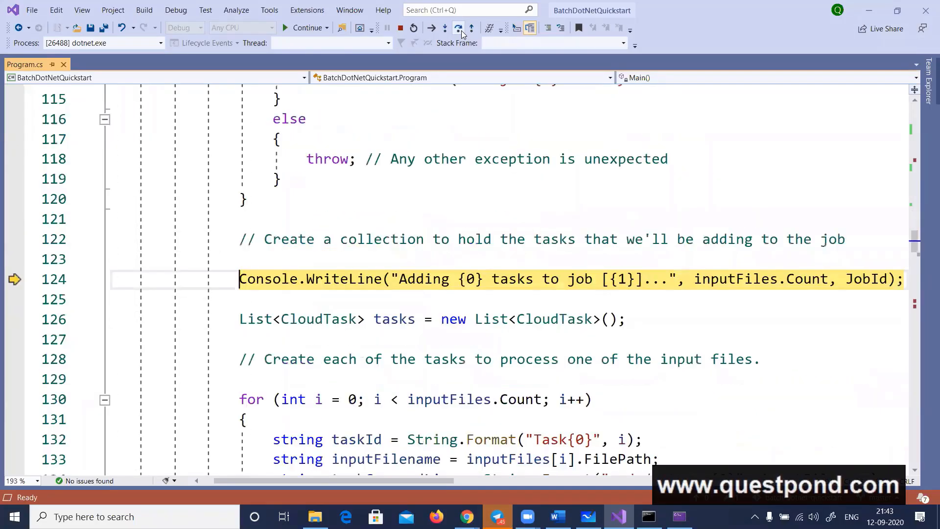
Step over the task message and CloudTask list declaration and enter the task creation for loop at line 131
left_click(461, 33)
left_click(462, 33)
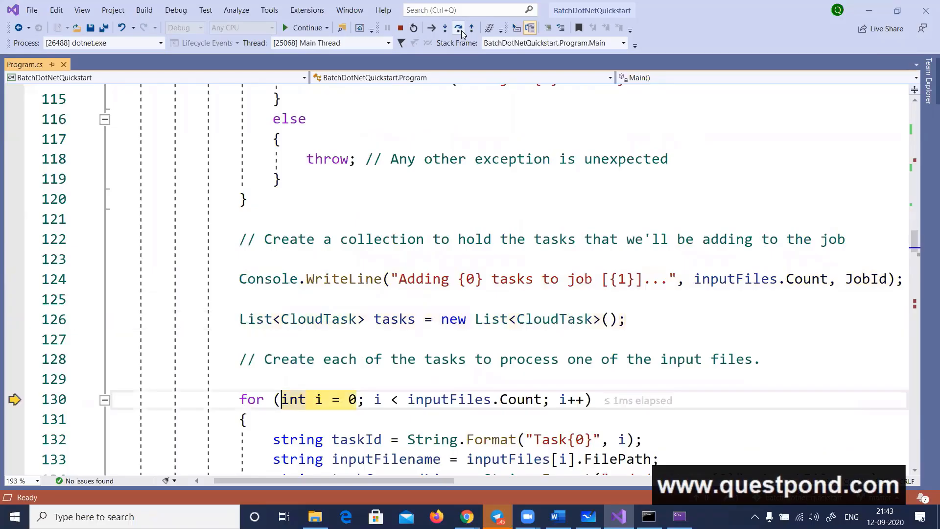
left_click(462, 33)
left_click(458, 27)
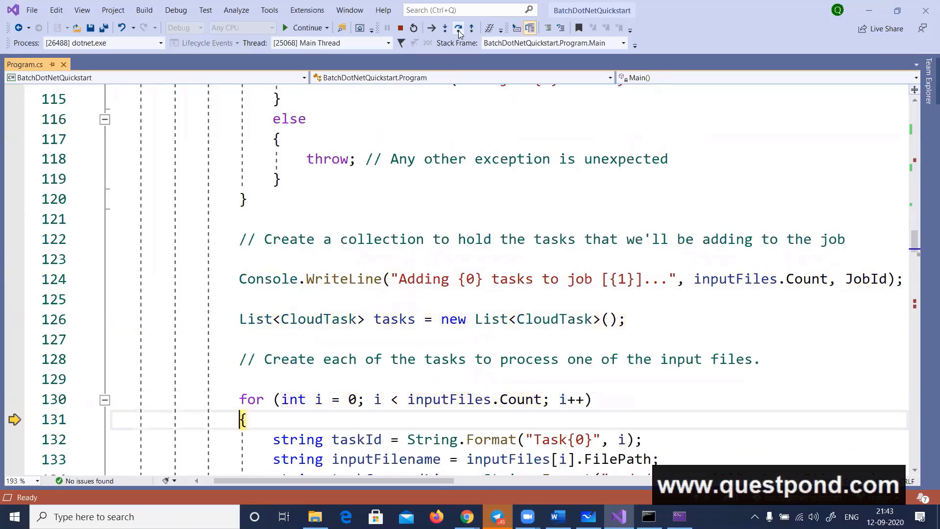
Step over the first iteration of the task creation loop, from the Task{0} ID through adding the CloudTask to the list
left_click(458, 28)
left_click(458, 28)
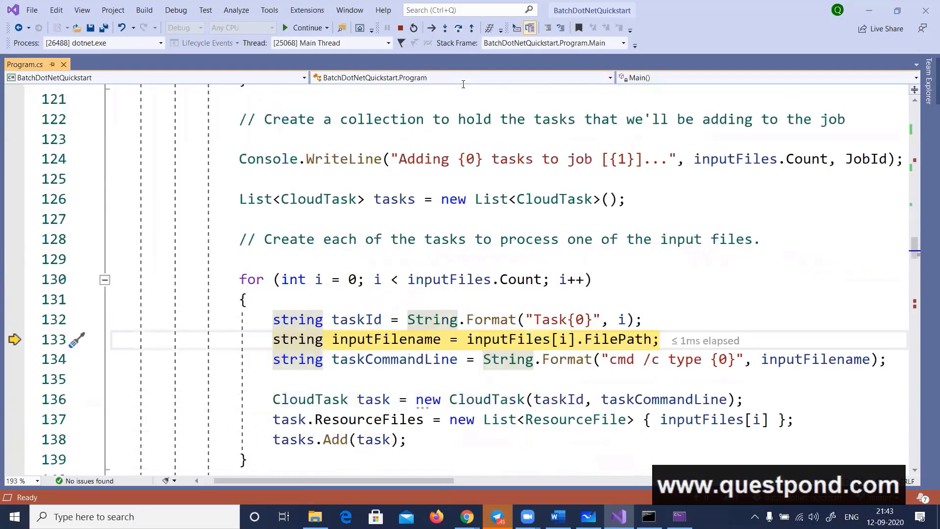
left_click(458, 28)
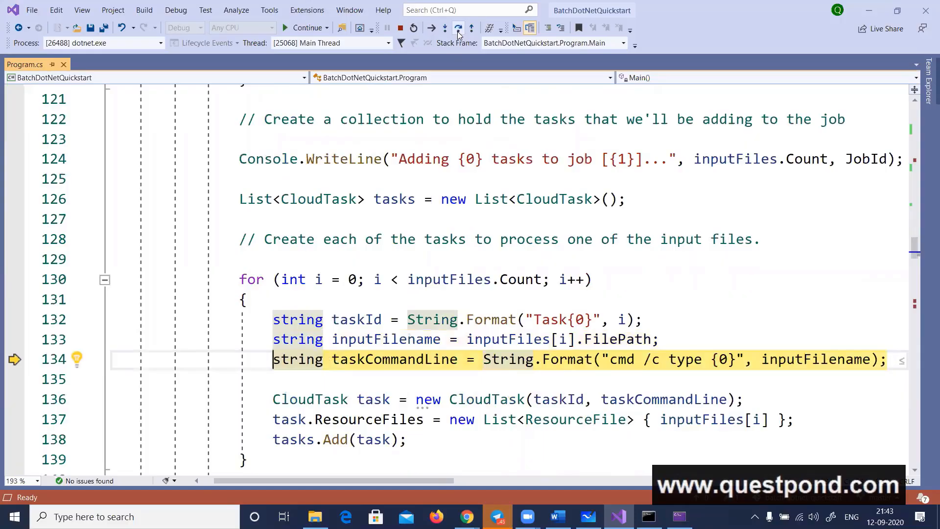
left_click(458, 29)
left_click(458, 29)
left_click(458, 29)
Step over the remaining iterations of the task creation loop until execution reaches the AddTask call on line 142
left_click(458, 29)
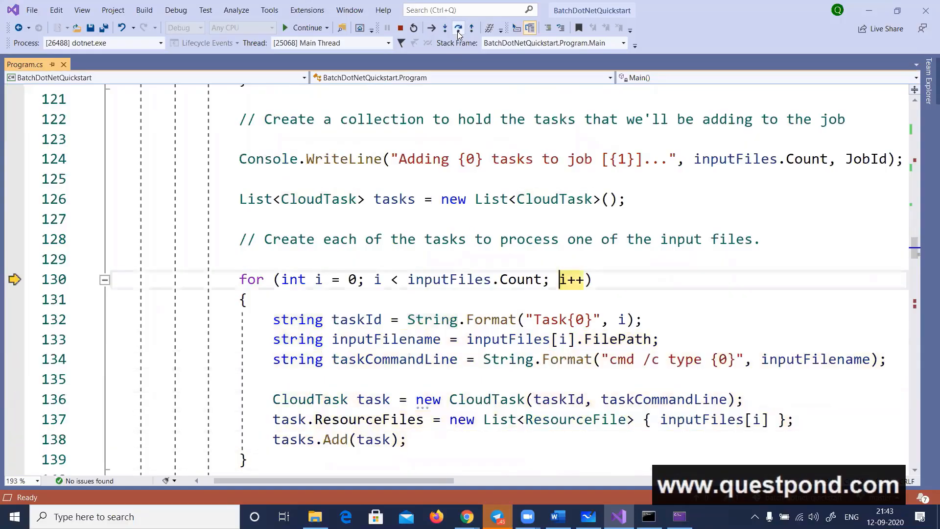
left_click(458, 30)
left_click(458, 30)
left_click(458, 29)
left_click(458, 29)
left_click(458, 29)
left_click(458, 30)
left_click(458, 30)
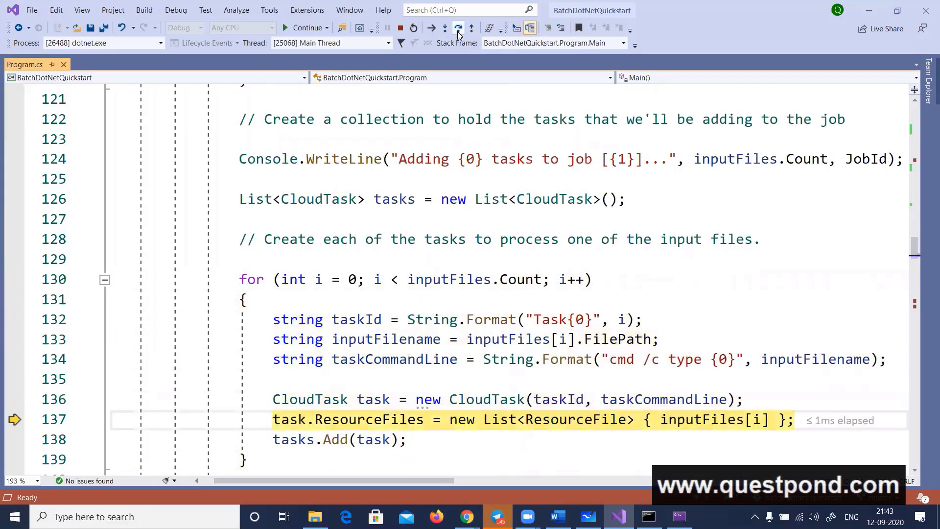
left_click(458, 29)
left_click(458, 29)
left_click(459, 30)
left_click(458, 30)
left_click(458, 29)
left_click(458, 29)
left_click(458, 30)
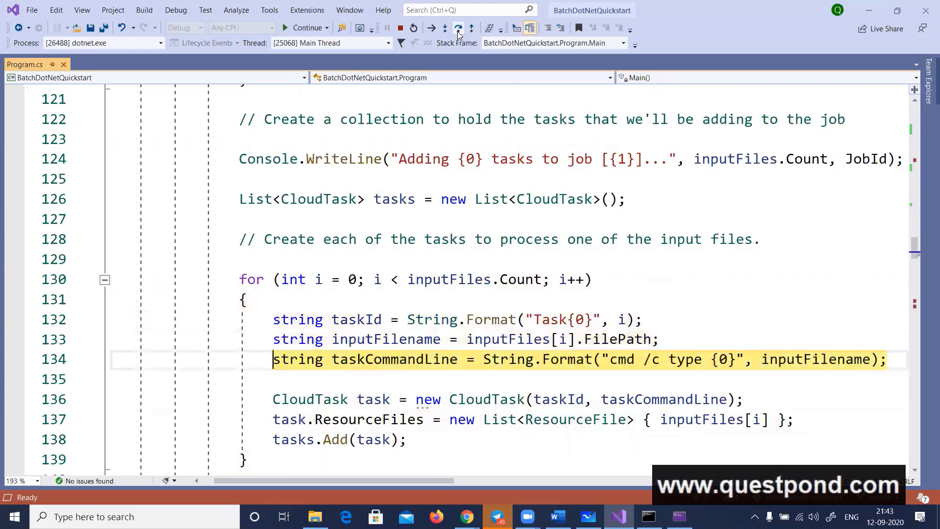
left_click(458, 29)
left_click(458, 29)
left_click(458, 29)
left_click(458, 30)
left_click(458, 30)
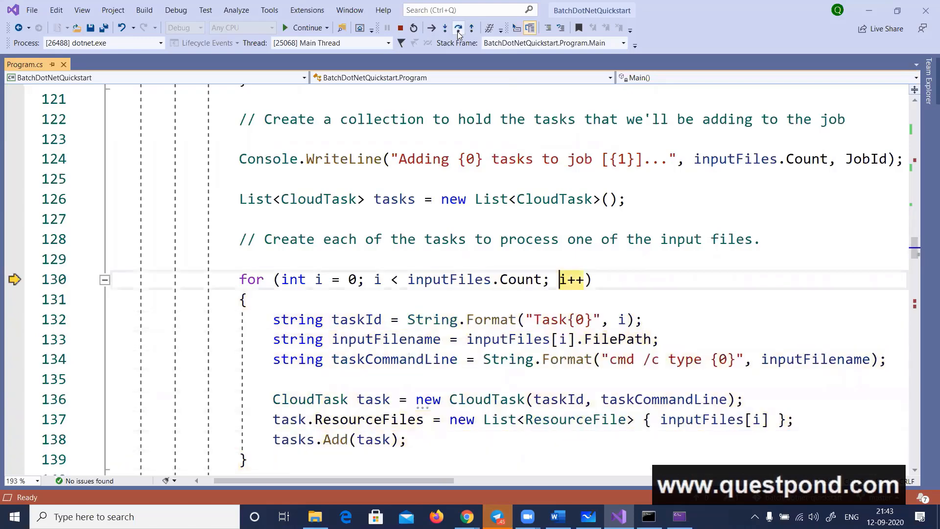
left_click(458, 29)
Step over the AddTask call, the timeout declaration and the monitoring message until execution reaches ListTasks on line 150
left_click(458, 29)
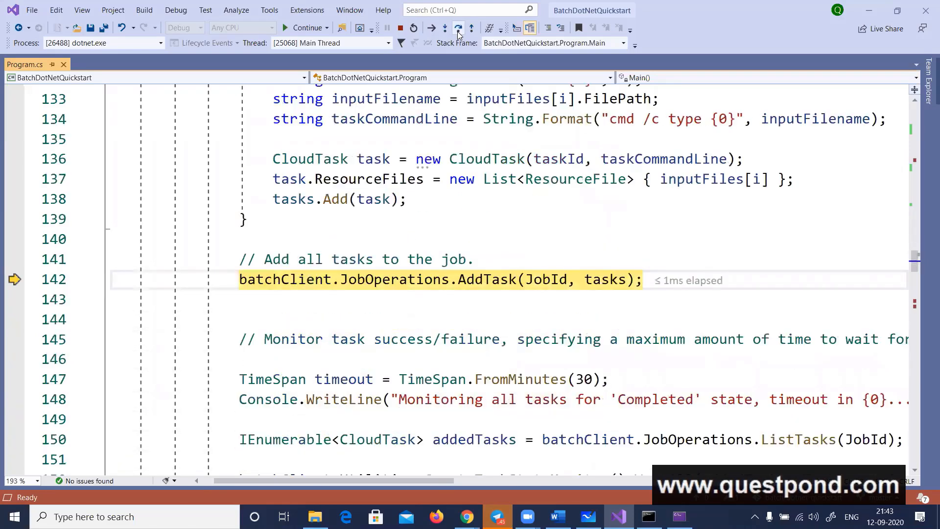
left_click(458, 29)
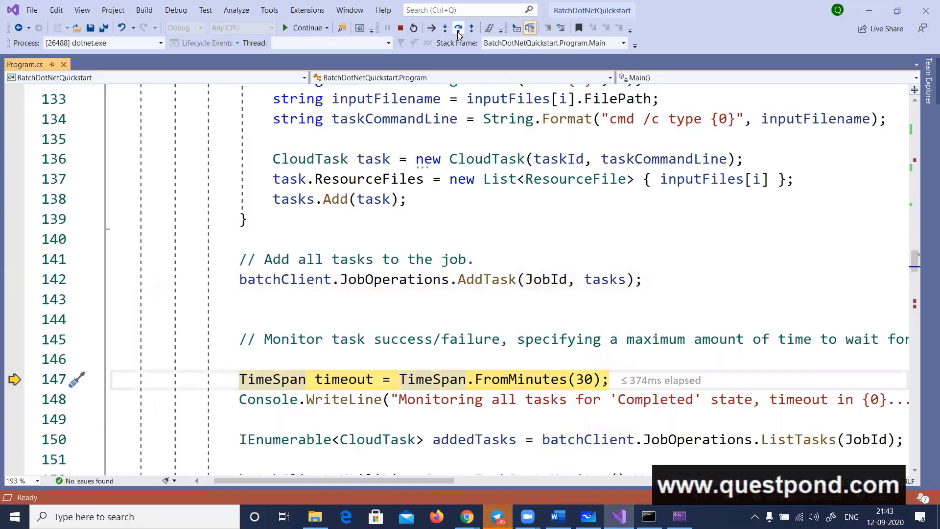
left_click(458, 30)
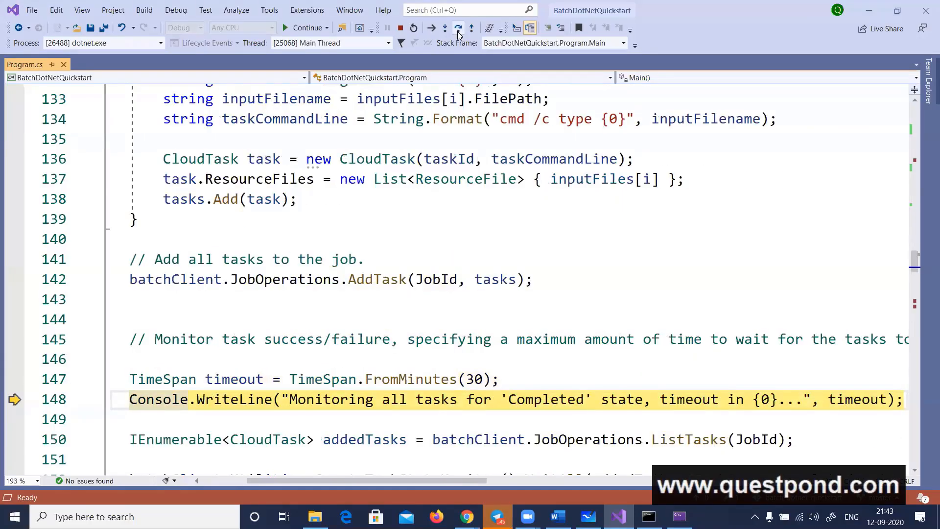
left_click(458, 29)
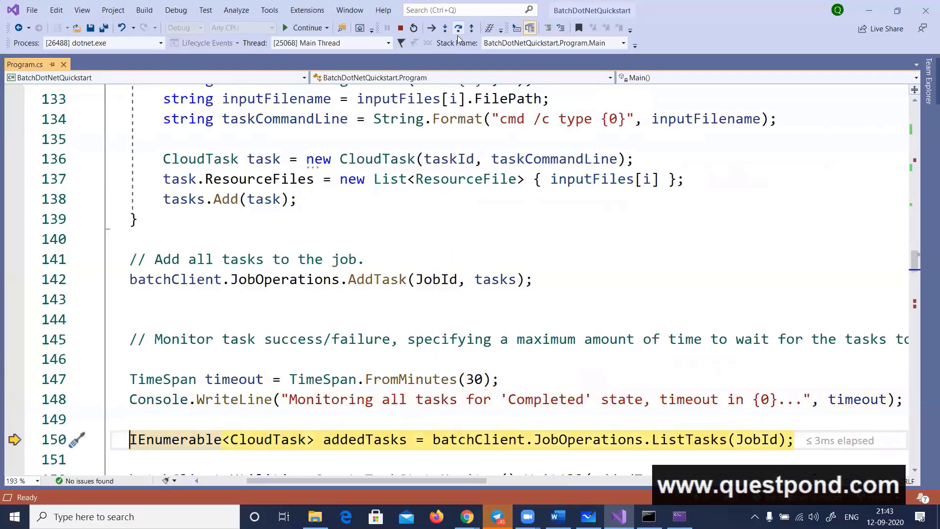
scroll(470, 155, "down", 2)
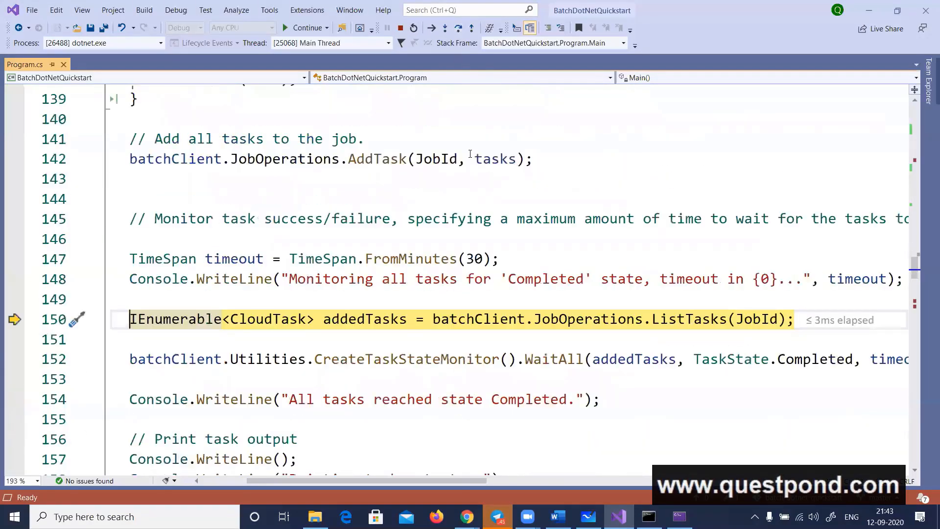
Step over the ListTasks call and the WaitAll task state monitor on line 152 to wait for the tasks to complete
left_click(458, 29)
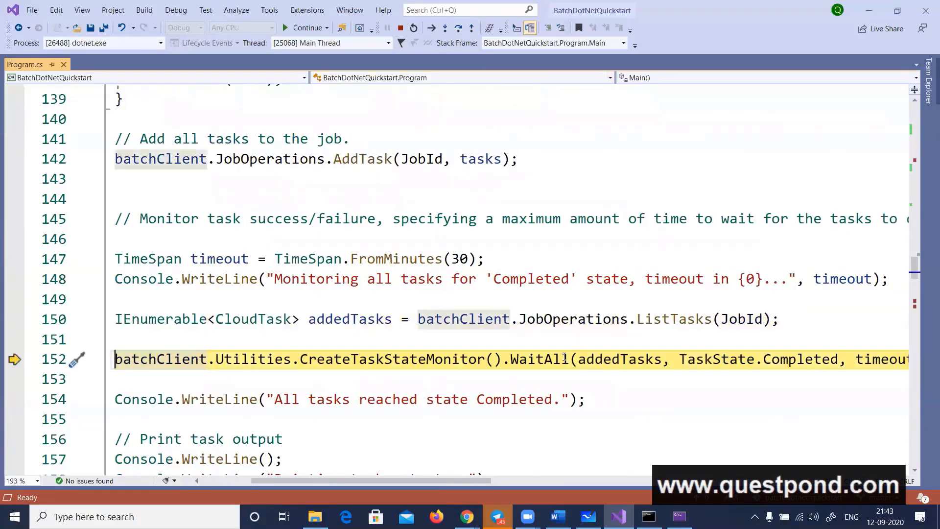
mouse_move(607, 361)
left_click(458, 28)
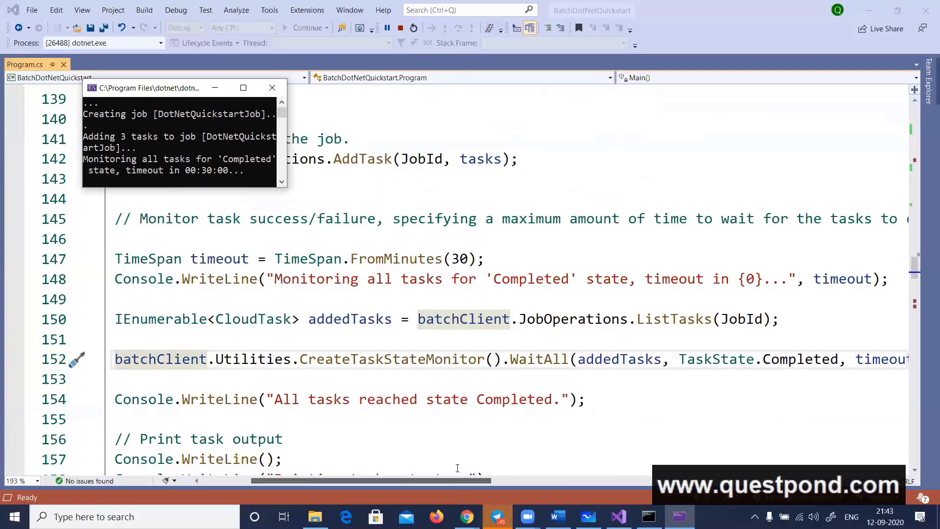
Switch to the Azure portal and refresh the DotNetQuickstartPool node list to check the nodes' state again
left_click(467, 516)
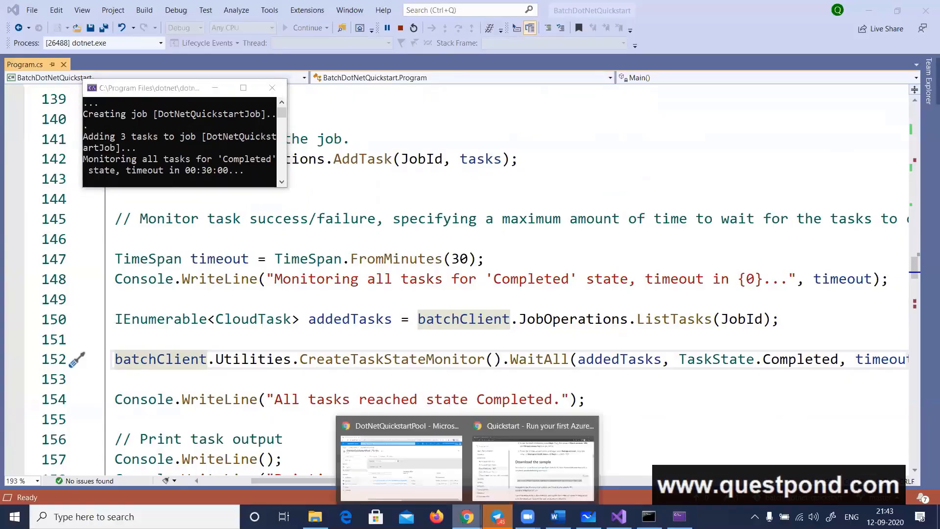
left_click(426, 484)
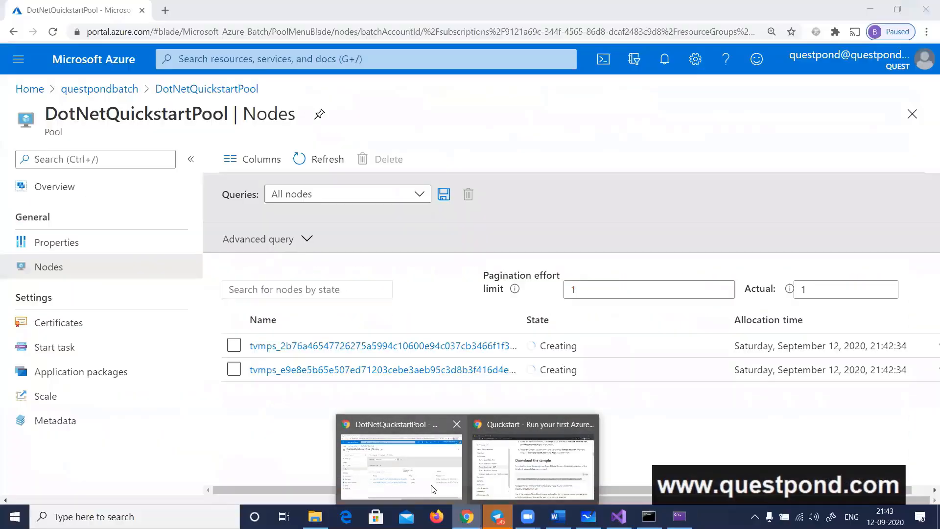
left_click(326, 160)
left_click(326, 161)
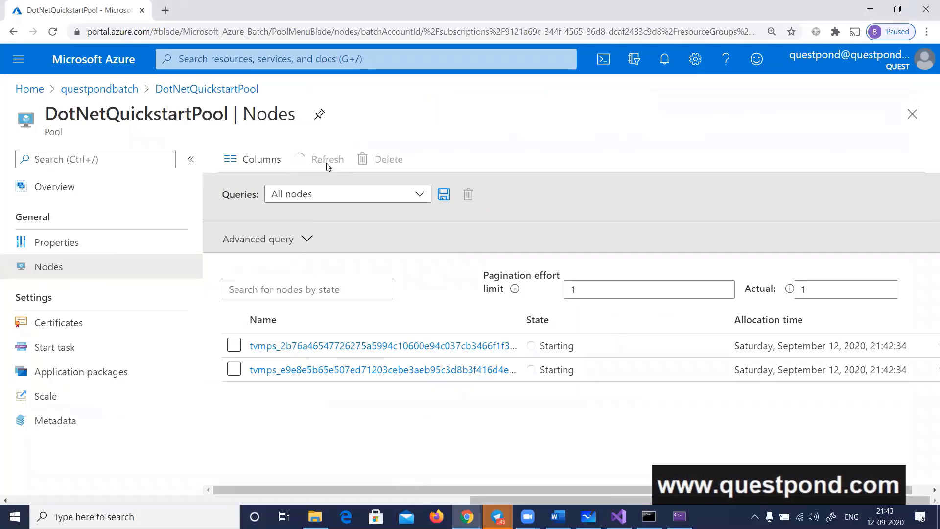
left_click(326, 160)
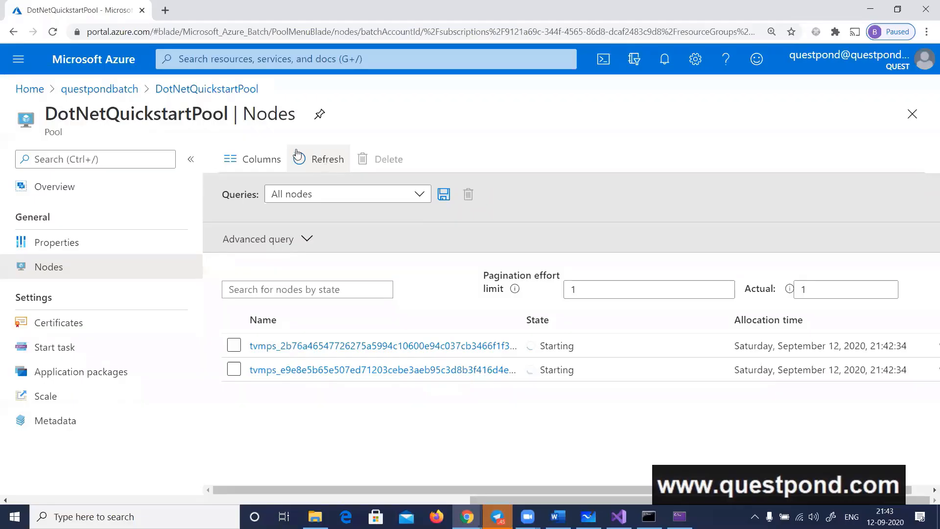
Go to the jobs of the questpondbatch account and open the DotNetQuickstartJob task list
left_click(126, 90)
scroll(131, 361, "down", 3)
scroll(131, 365, "up", 1)
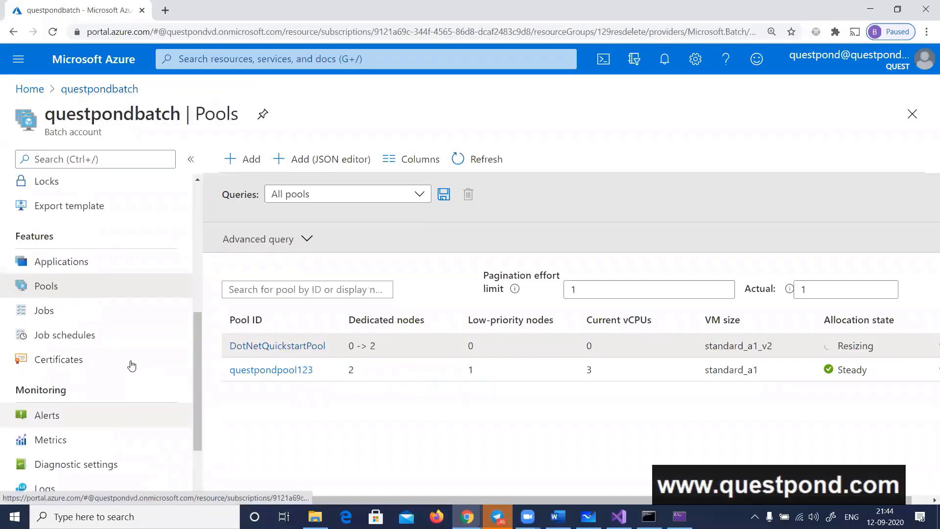
scroll(130, 366, "down", 2)
scroll(129, 367, "up", 4)
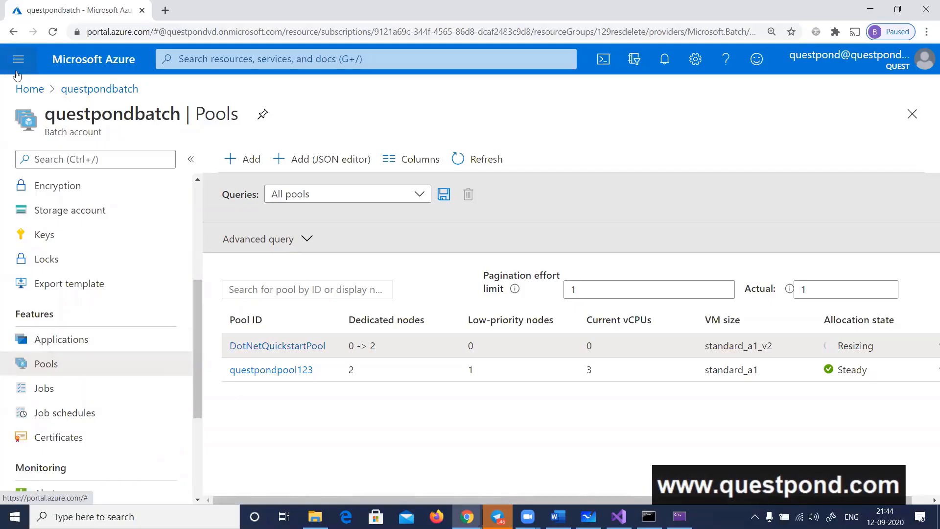
left_click(45, 392)
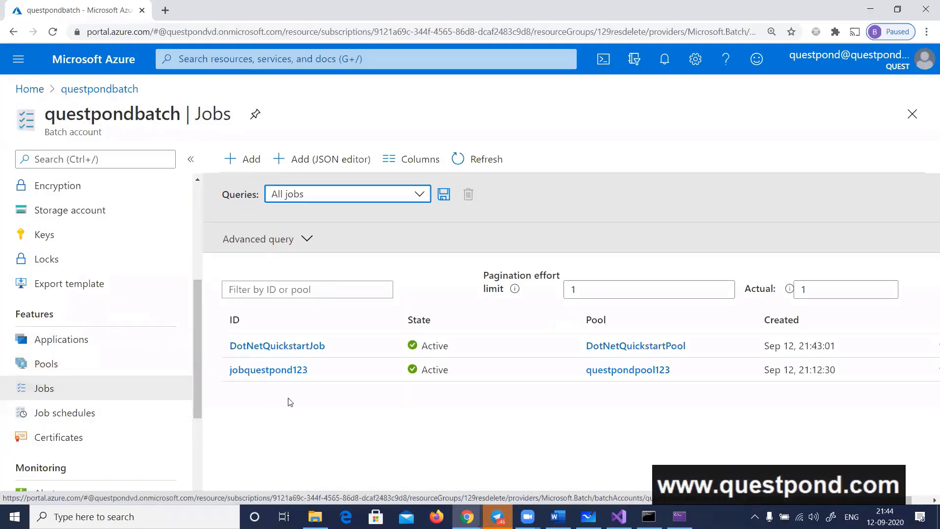
left_click(285, 348)
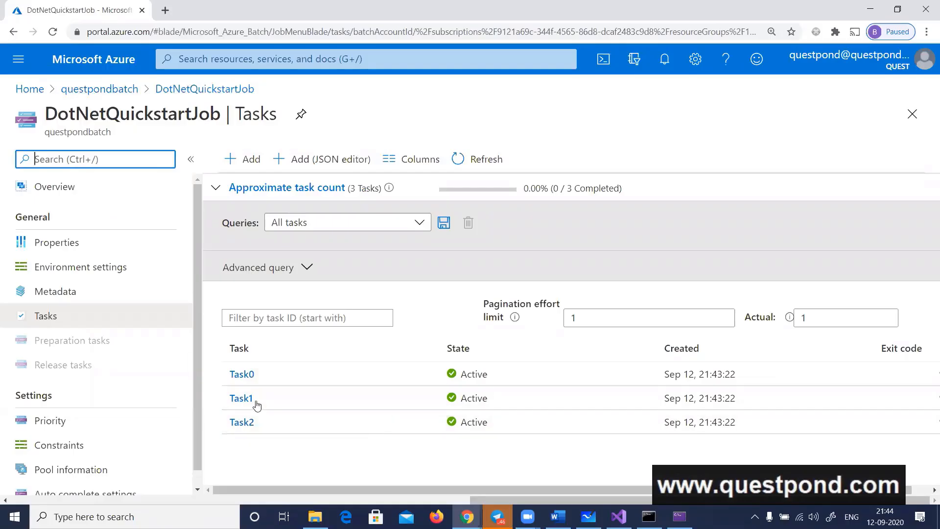
Open Task0's overview to check its state, then return to the questpondbatch jobs list
scroll(127, 401, "down", 1)
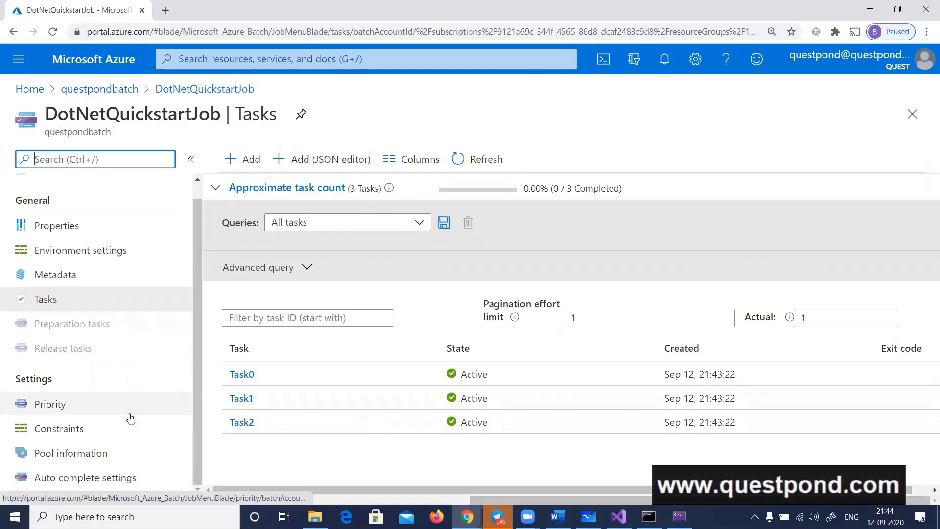
left_click(241, 374)
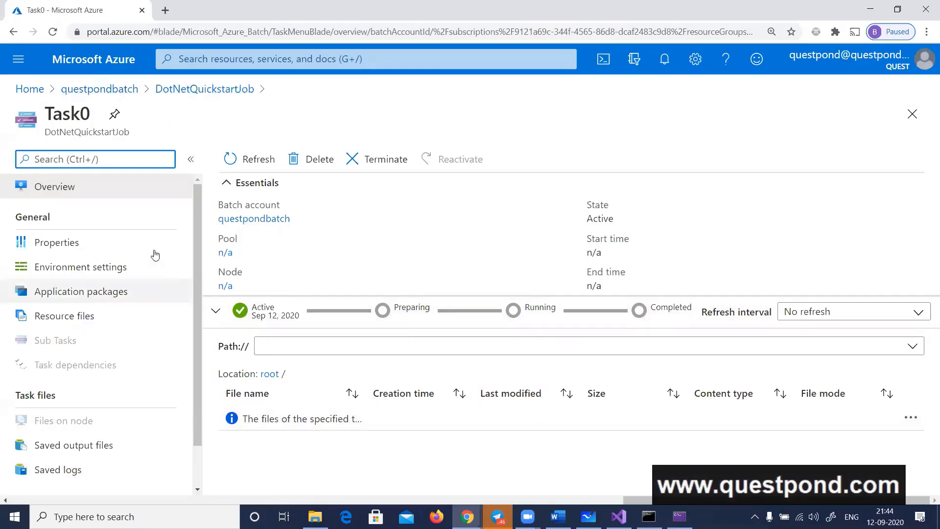
left_click(100, 89)
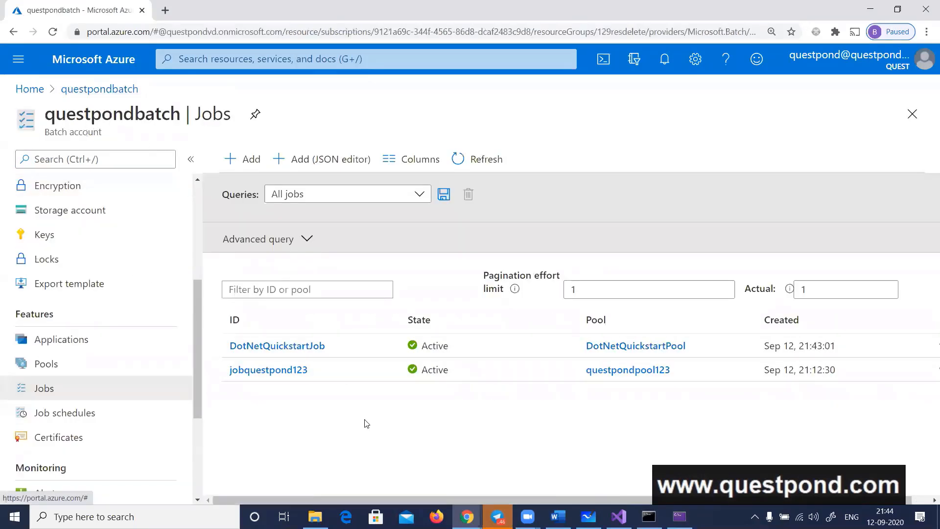
Switch back to Visual Studio, close the command prompt used for the taskdata0.txt test and return to the Program.cs code
left_click(618, 516)
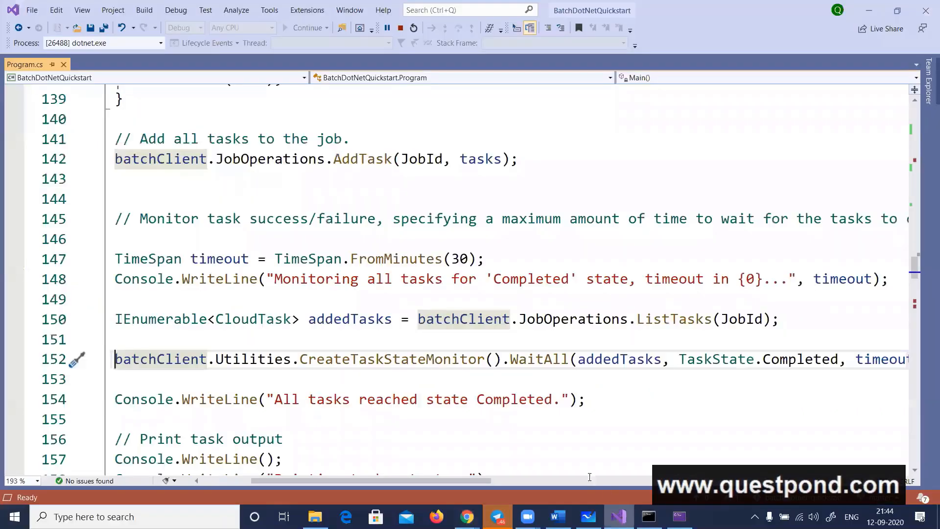
left_click(648, 516)
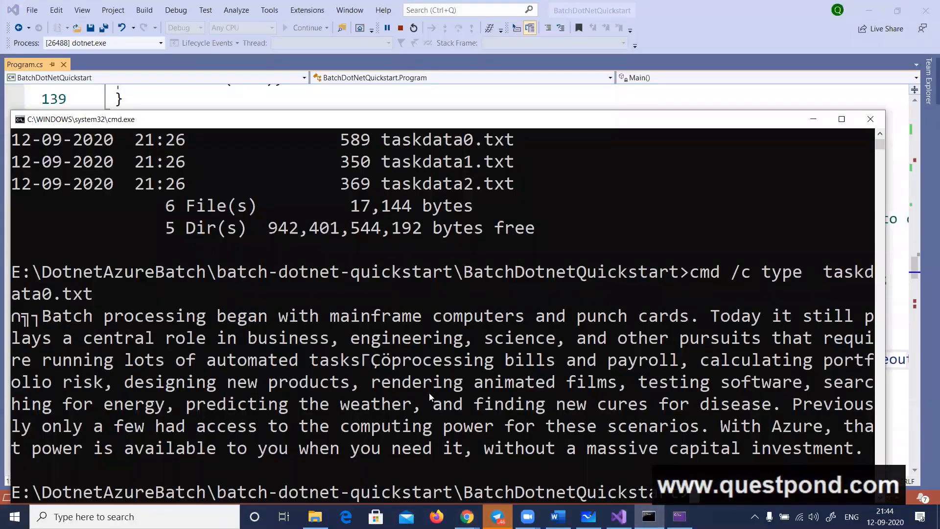
left_click(870, 119)
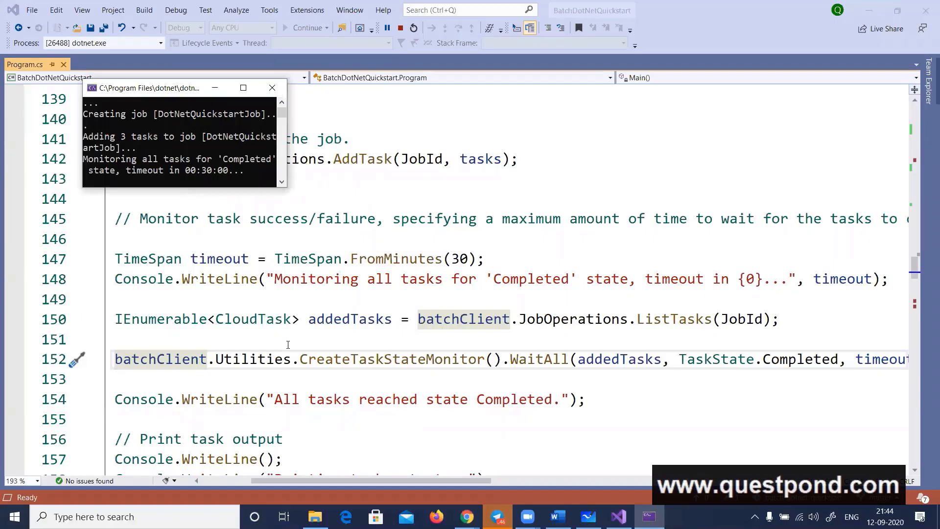
left_click(305, 308)
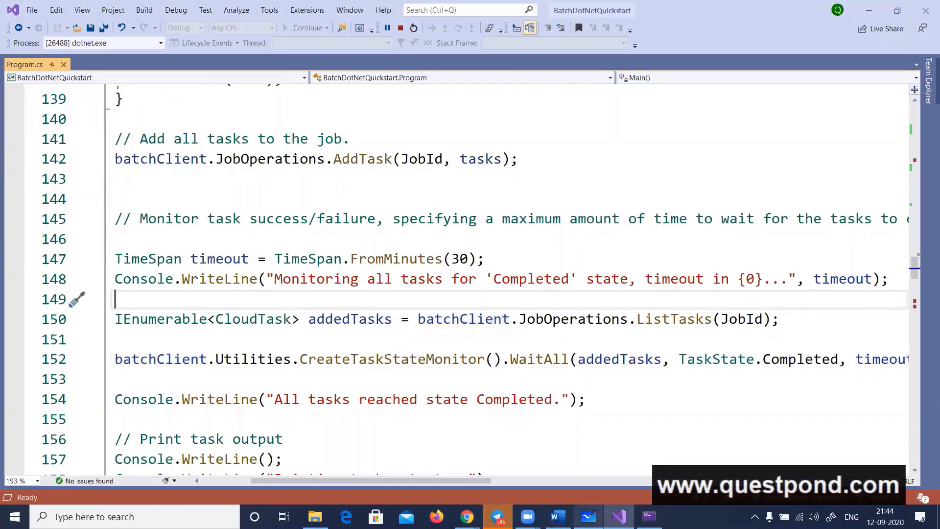
Open Notepad, paste the question "Cmd you are running in your local machine?" and write the answer "It will run on that node pool"
key("alt+Tab")
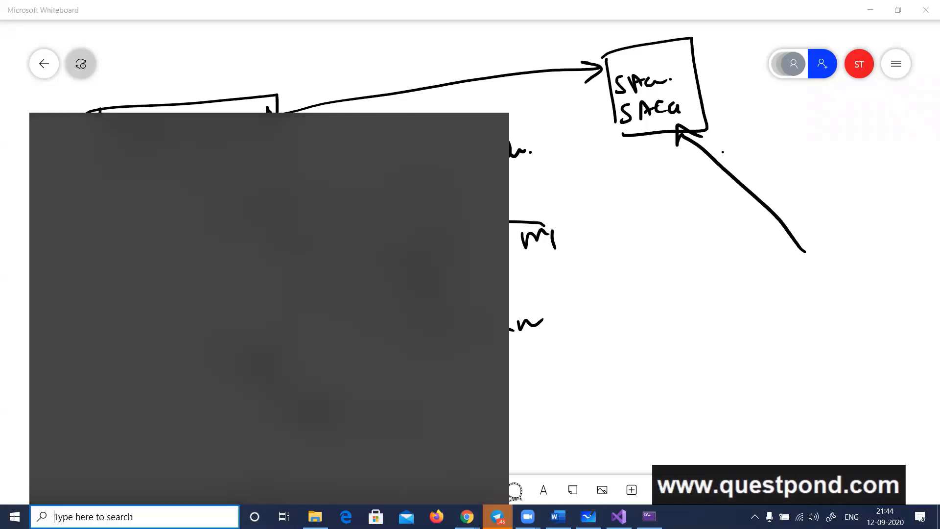
type("note")
key("Return")
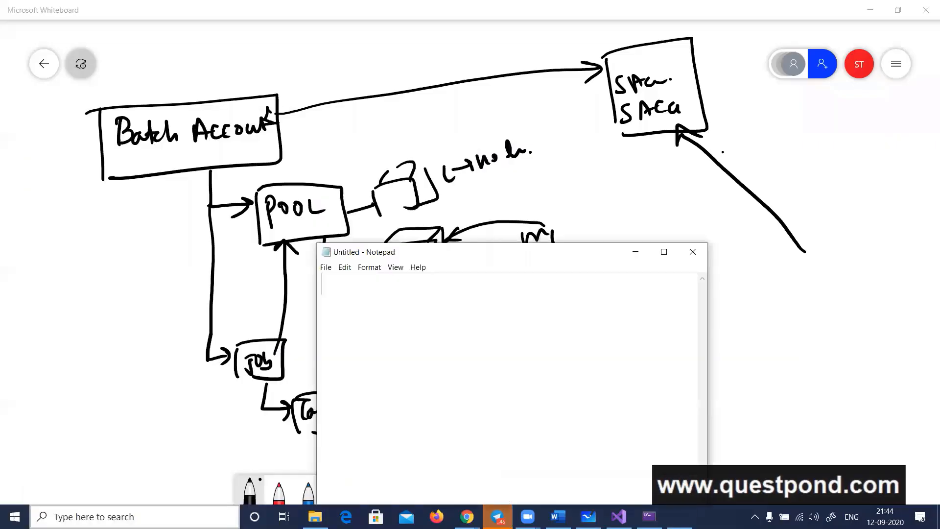
type("Cmd you are running in your local machine?")
type("I")
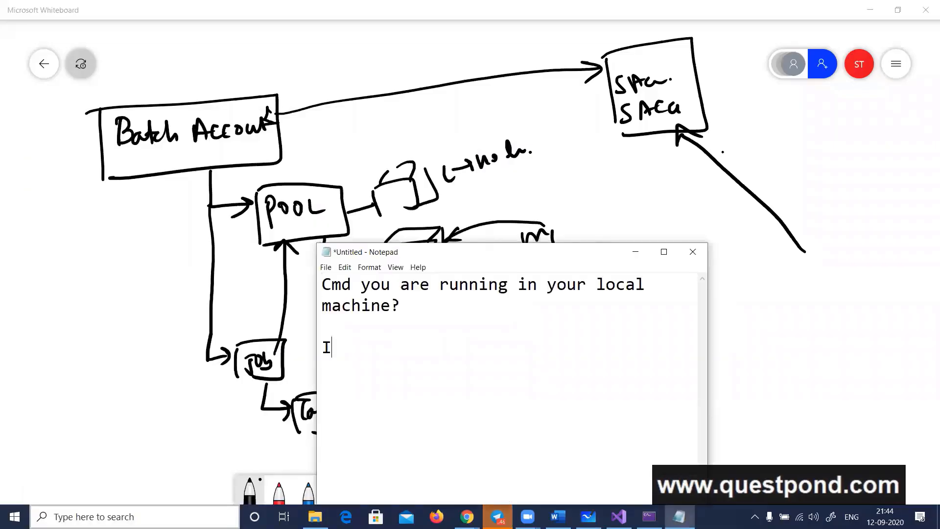
type("t will run on that")
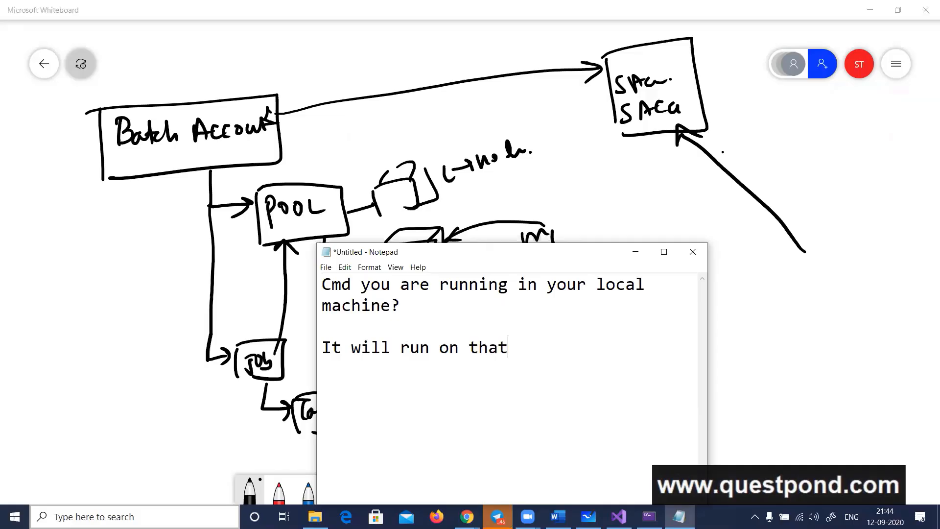
type(" node pool")
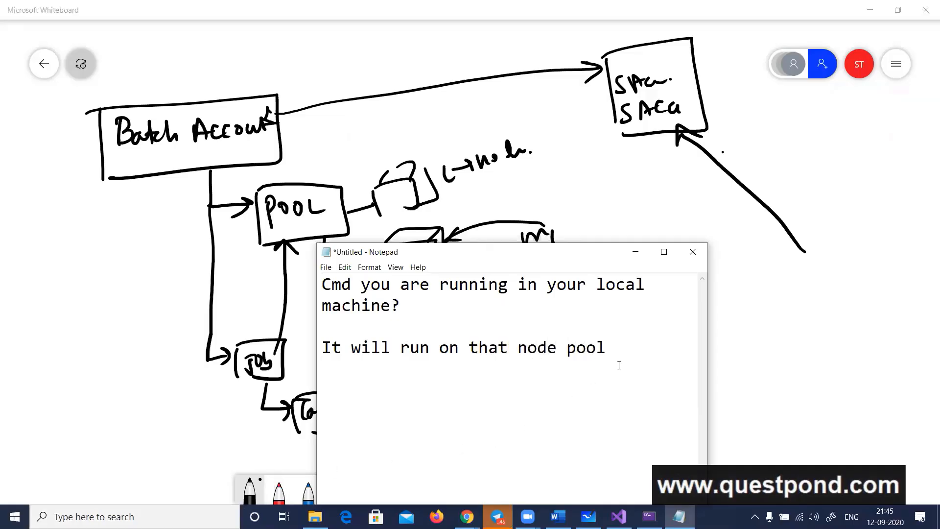
Paste the question "what type of tasks it can execute and in which scenario we can used batch service ?" below the answer
left_click(682, 336)
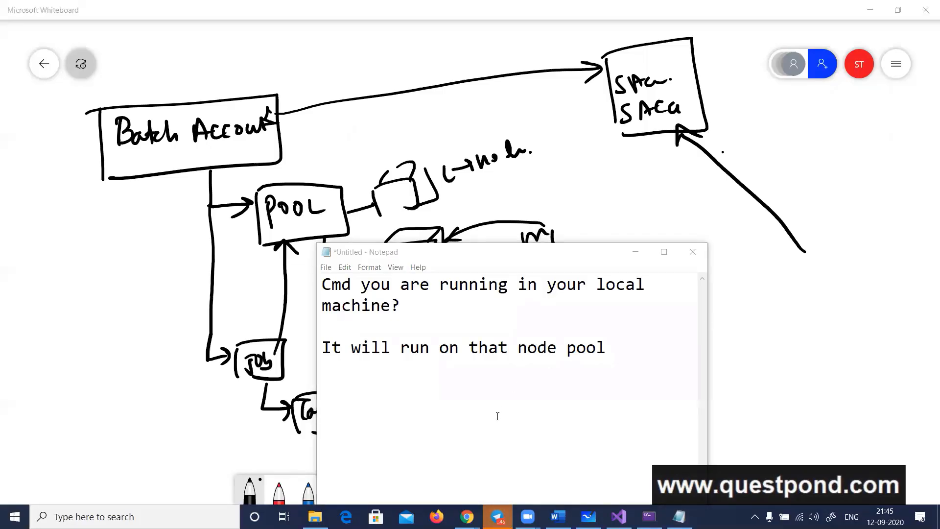
left_click(496, 385)
type("what type of tasks it can execute and in which scenario we can used batch service ?")
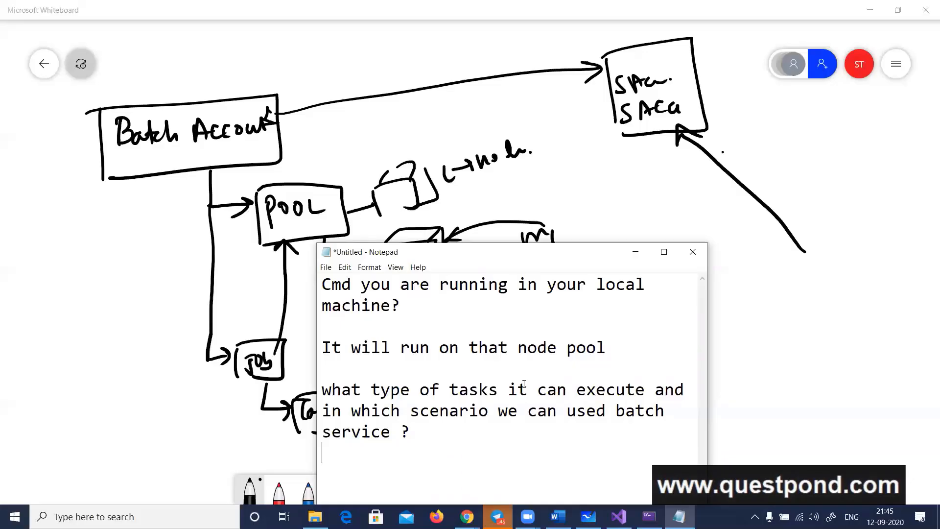
Leave the Notepad notes, check Program.cs in Visual Studio and return to the Batch account diagram in Microsoft Whiteboard
left_click(115, 318)
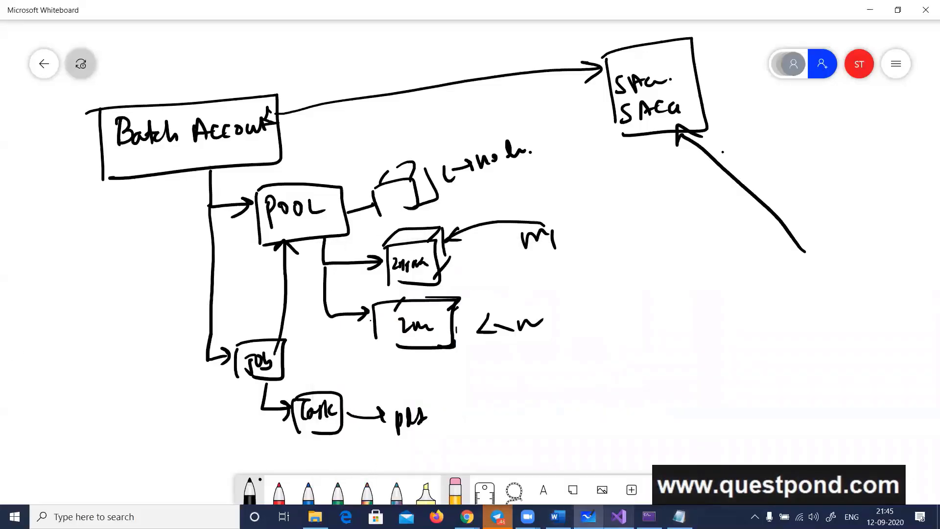
left_click(618, 516)
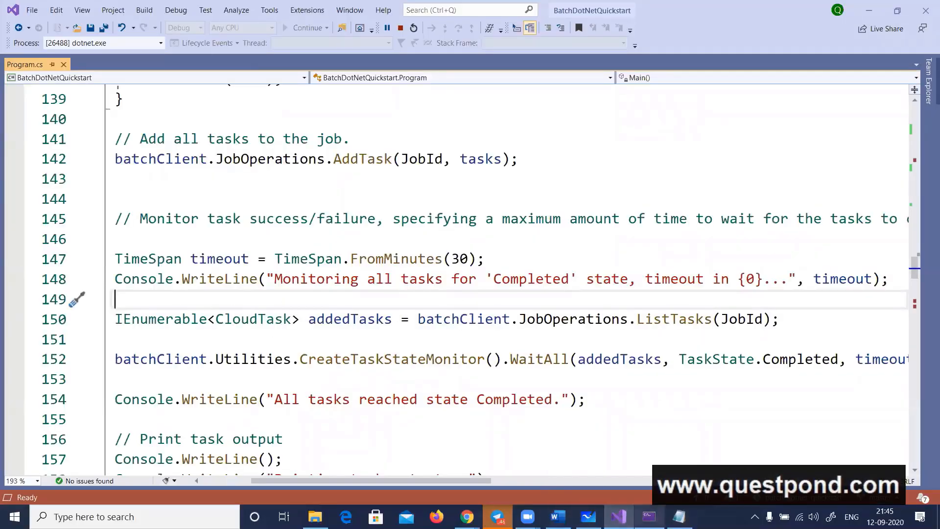
left_click(588, 516)
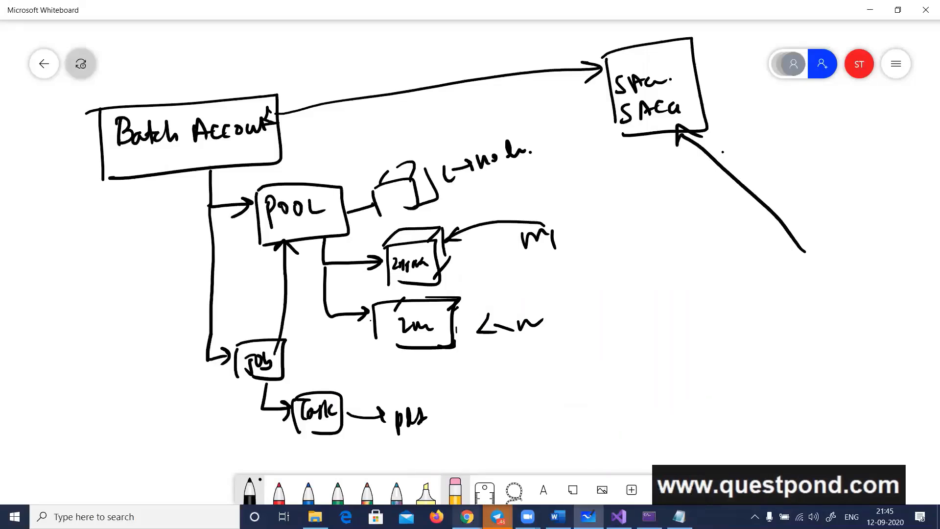
Switch to the Azure portal, open the node list of DotNetQuickstartPool in questpondbatch and refresh it to check the node states
left_click(467, 516)
left_click(429, 486)
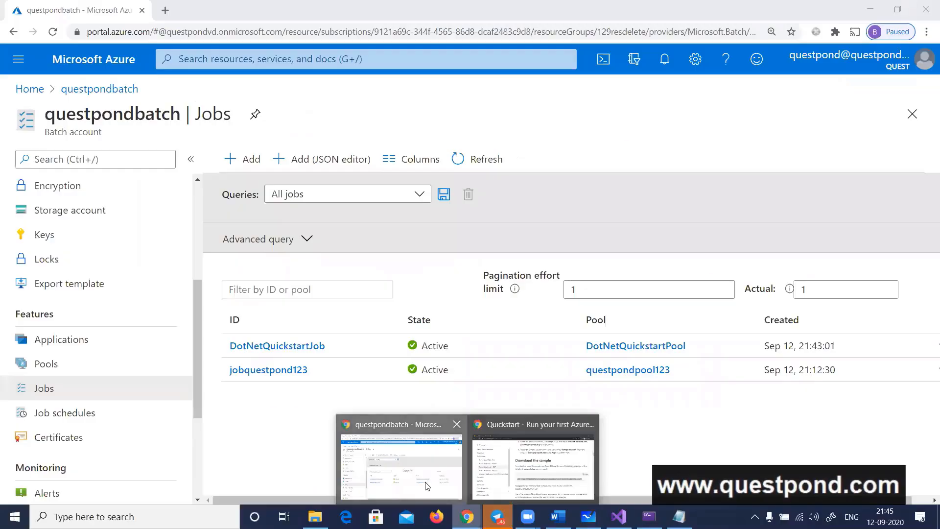
left_click(66, 371)
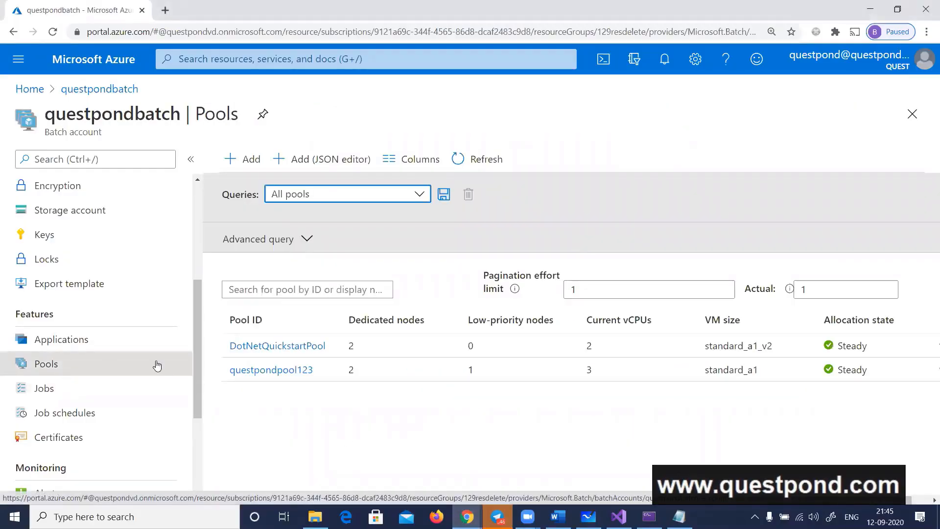
left_click(268, 346)
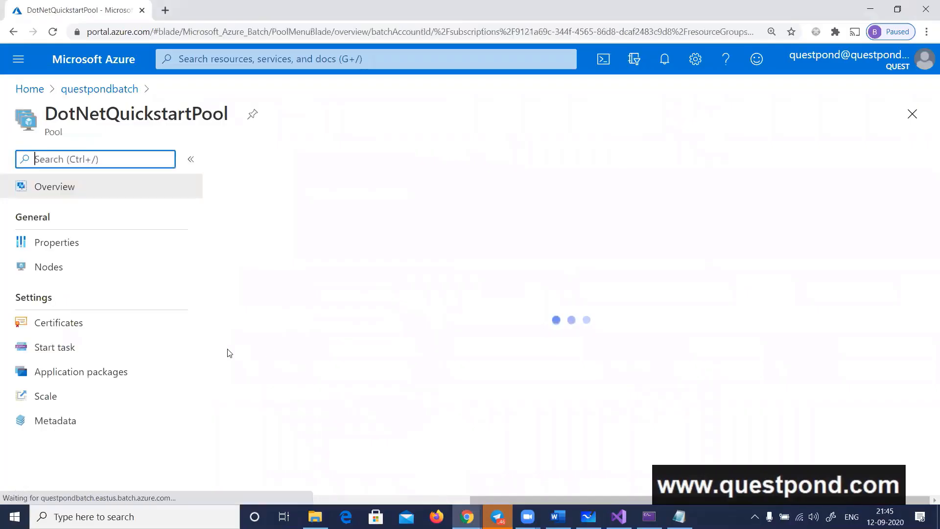
left_click(59, 274)
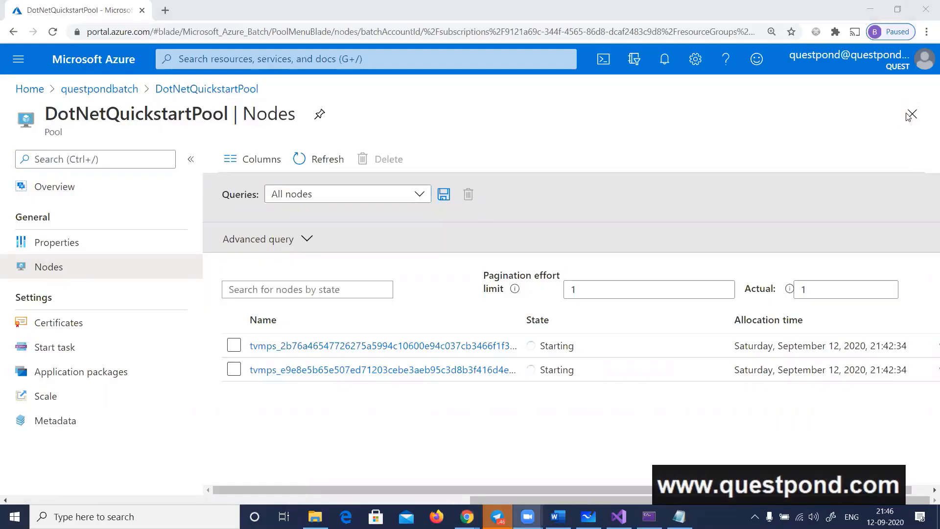
left_click(326, 163)
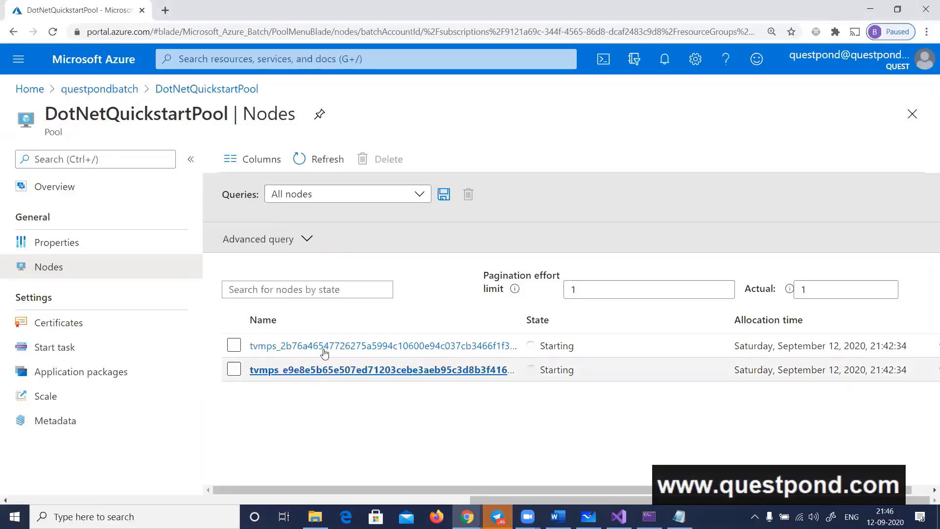
left_click(312, 171)
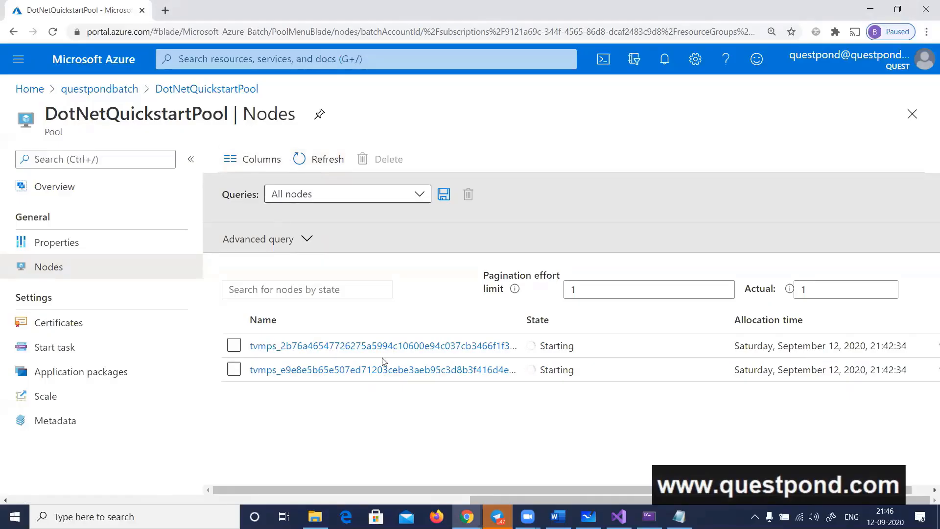
Switch to the AZ-204 exam questions document in Word and find Question number 27, the Azure Batch Process question
mouse_move(558, 516)
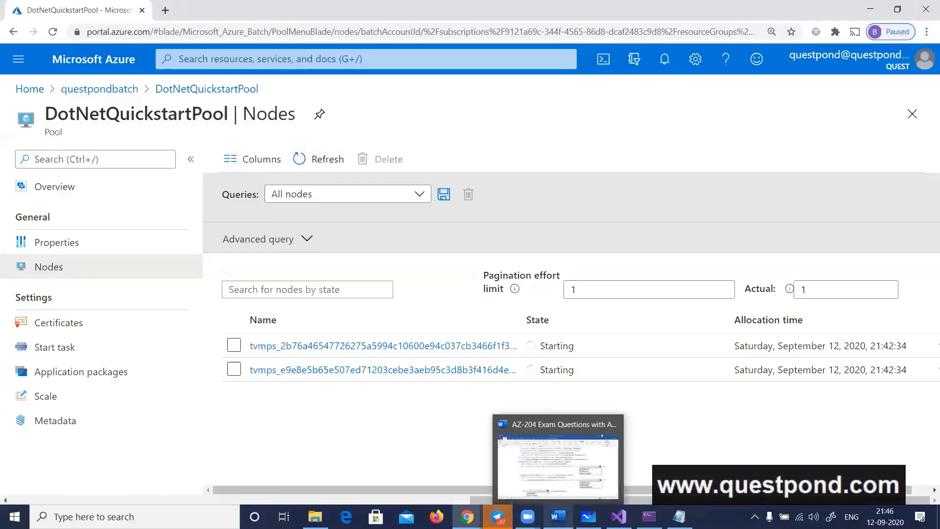
left_click(545, 492)
scroll(456, 383, "up", 15)
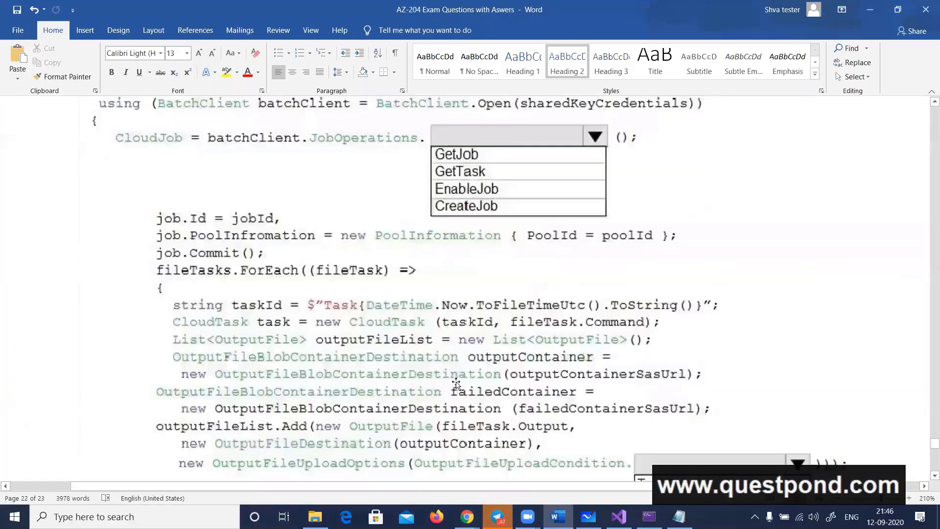
scroll(458, 397, "up", 15)
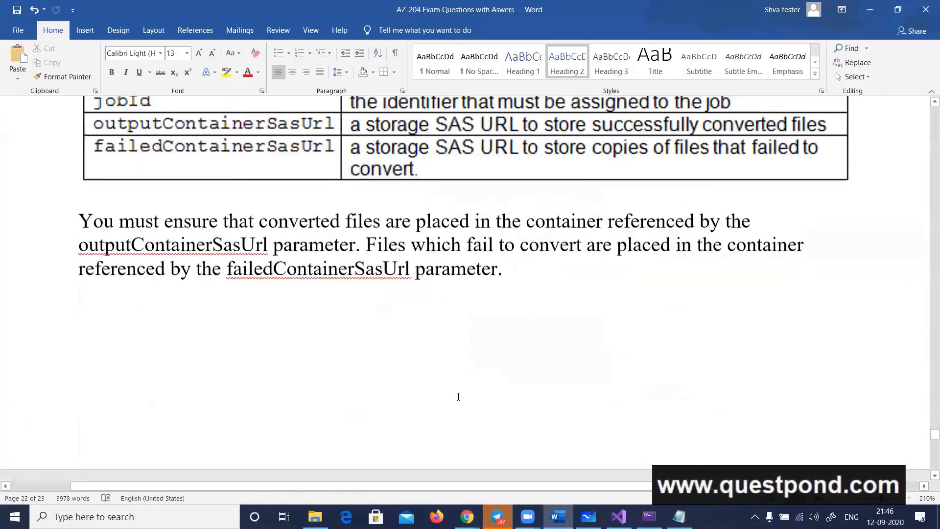
scroll(457, 396, "down", 1)
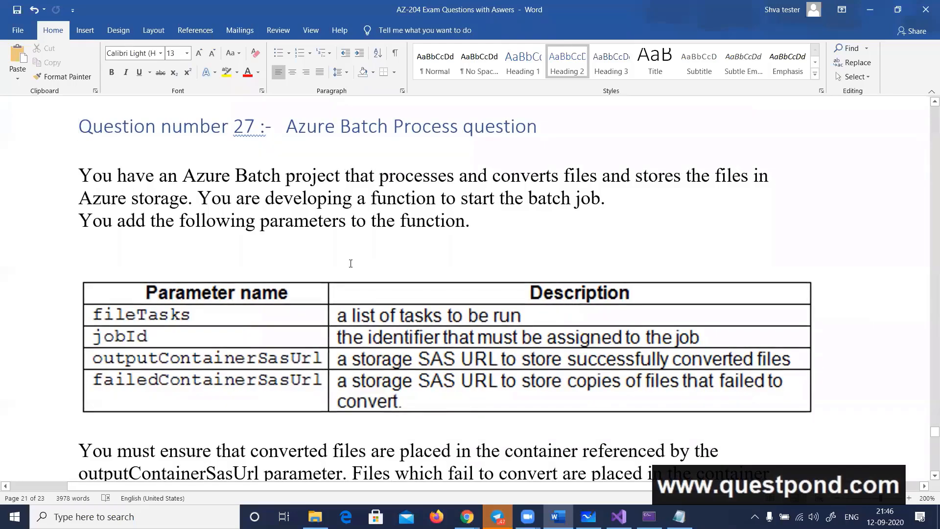
Read Question 27's scenario, marking the words on converting files and storing them in Azure storage, and continue to the function parameters table
double_click(365, 176)
double_click(580, 176)
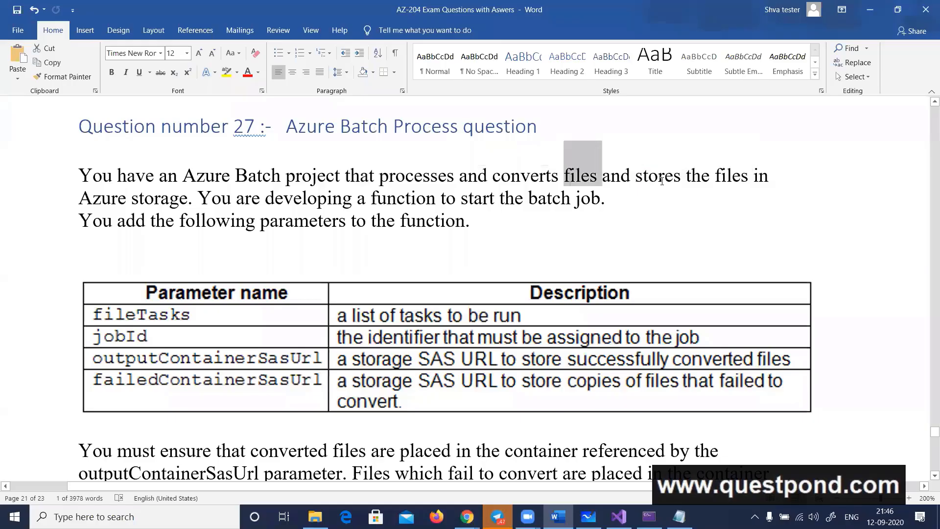
double_click(660, 177)
double_click(156, 207)
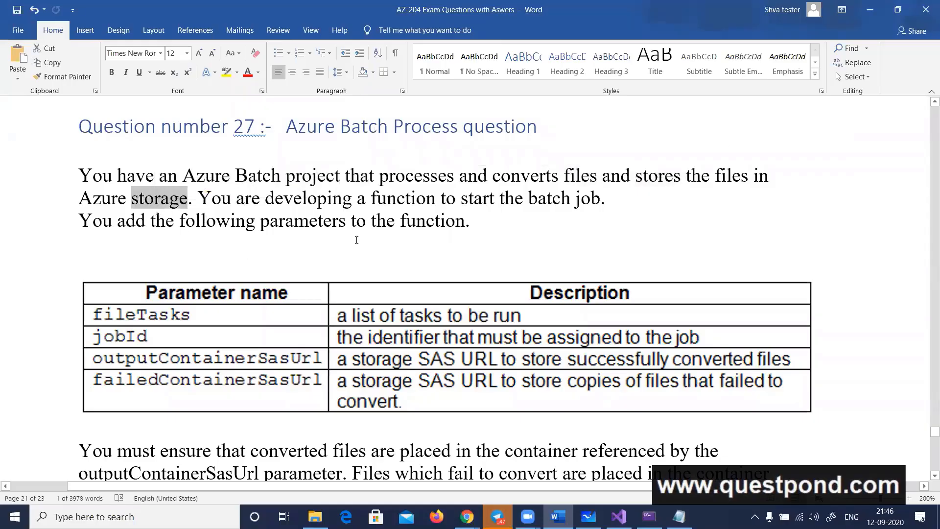
left_click(356, 222)
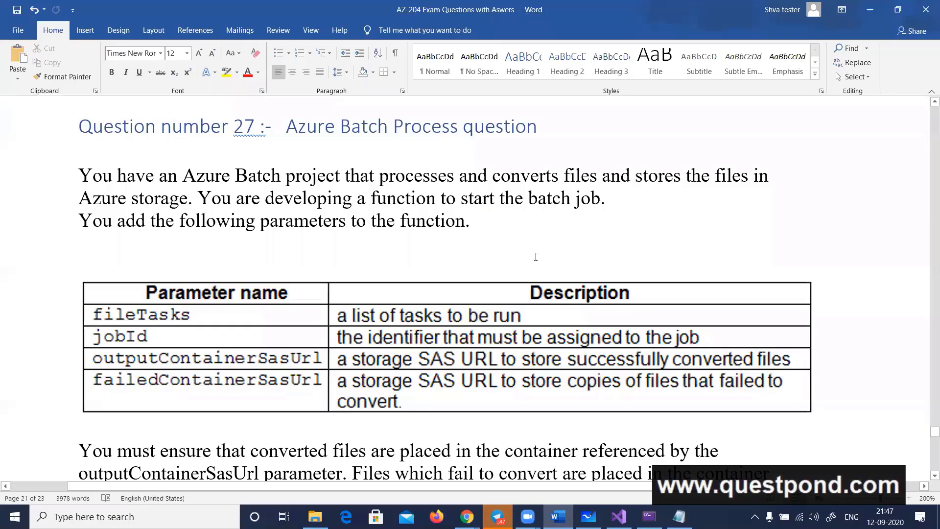
scroll(534, 225, "down", 1)
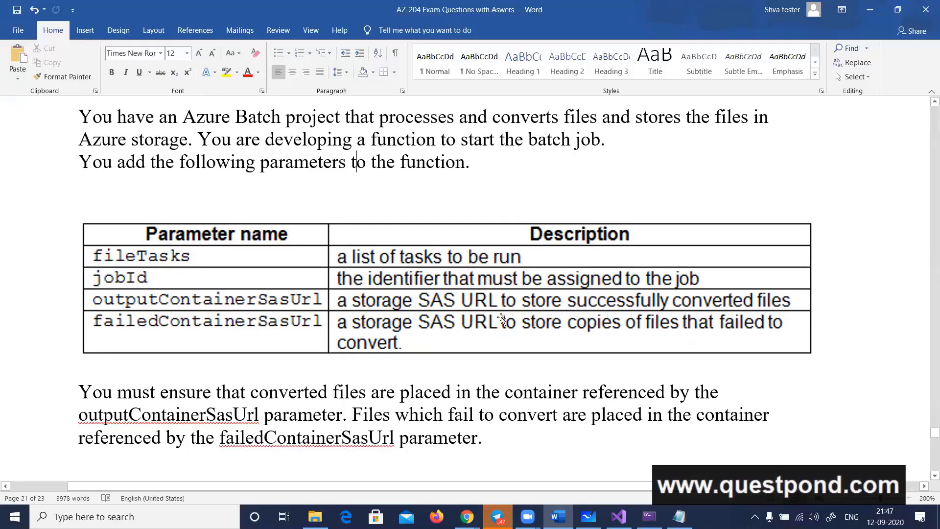
Read Question 27's requirement paragraph, marking the words on converted files being placed, files which fail, and failedContainerSasUrl
scroll(341, 370, "down", 1)
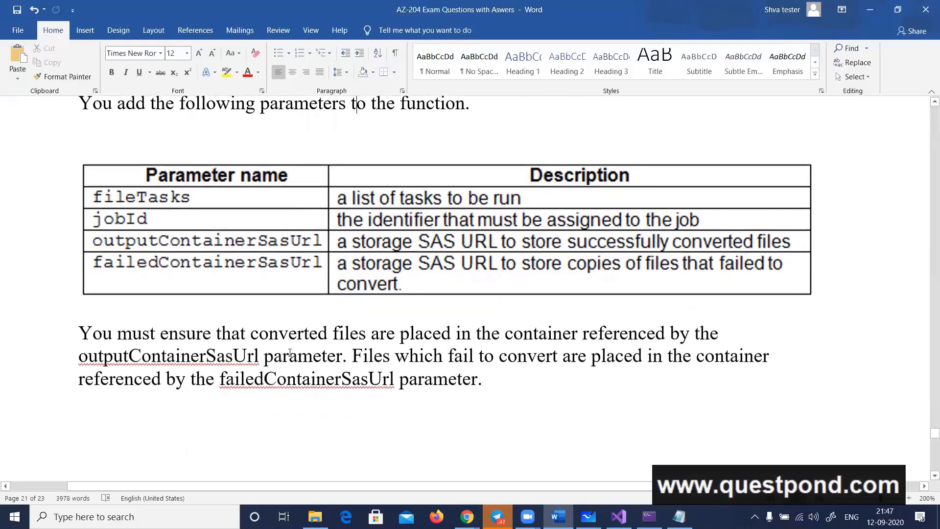
double_click(308, 338)
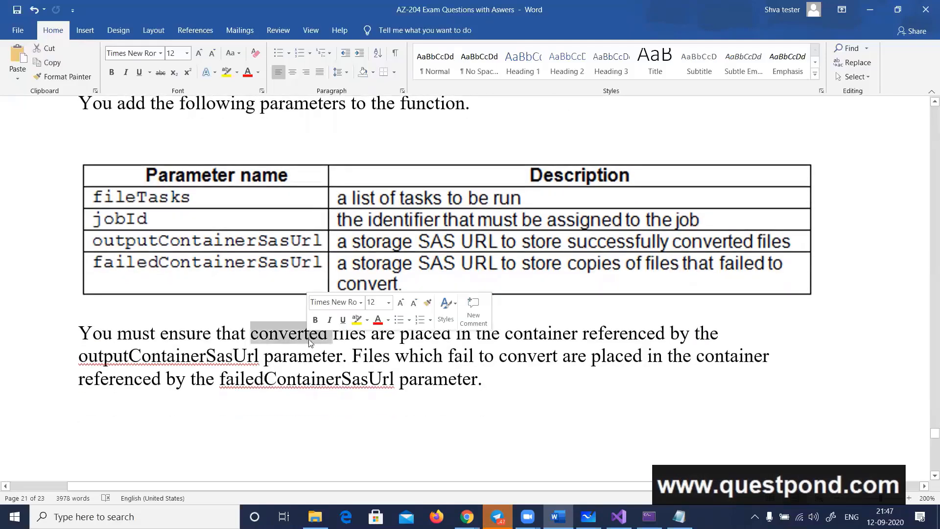
double_click(428, 333)
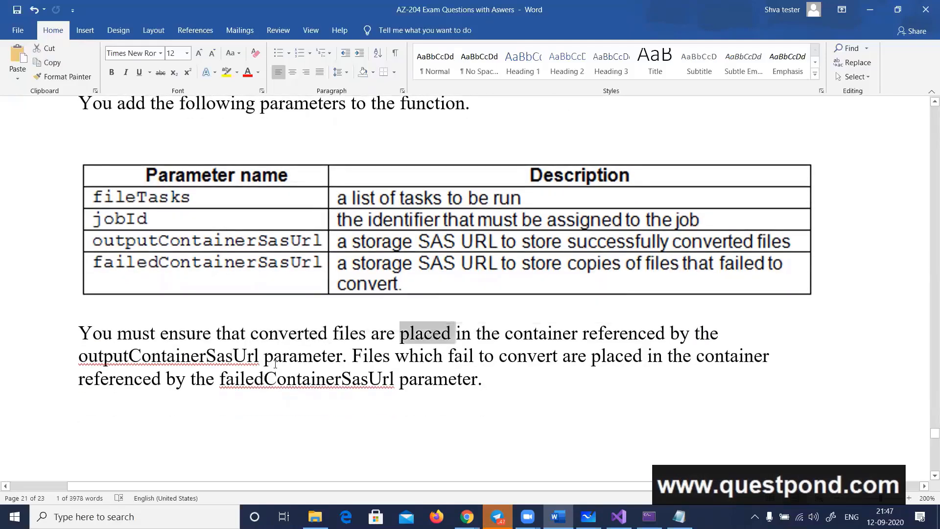
double_click(406, 356)
double_click(346, 380)
Bring the Answer Area code with the JobOperations options into view and capture it as a snip in Snip & Sketch
scroll(348, 380, "down", 10)
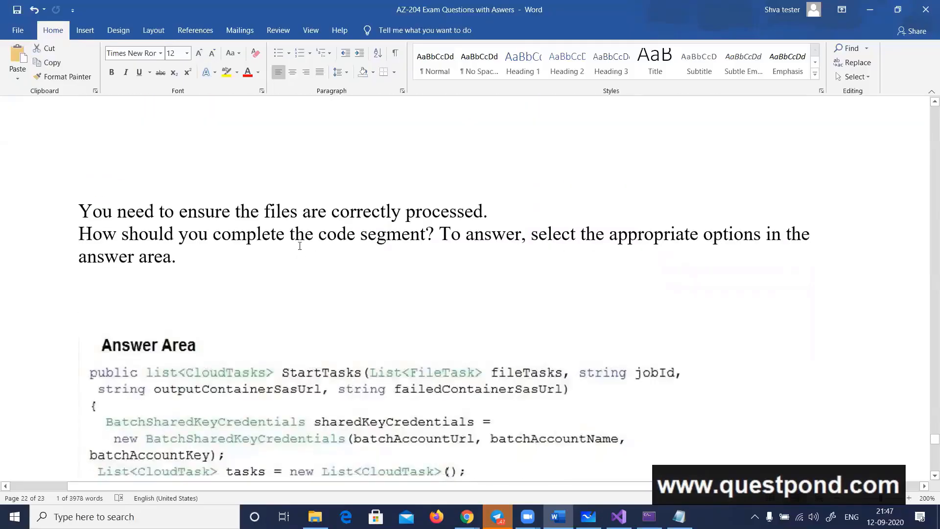
scroll(656, 298, "down", 4)
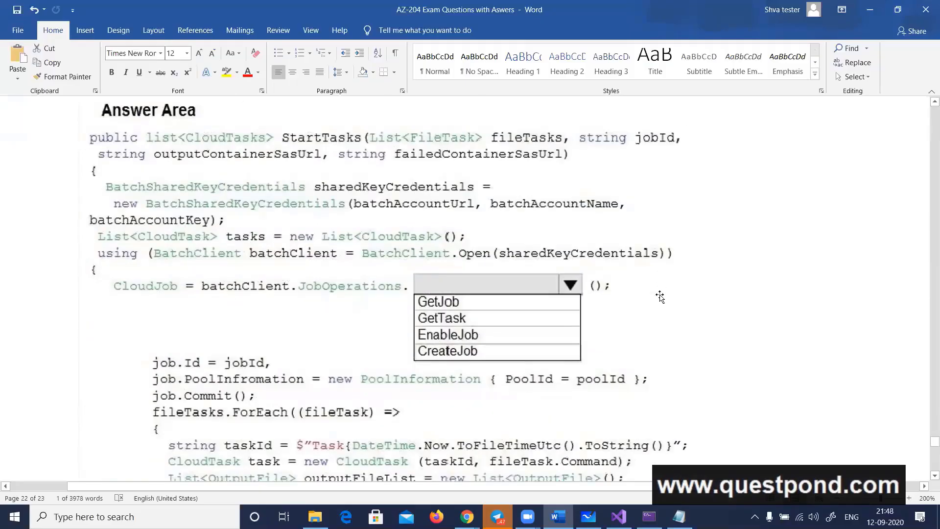
scroll(662, 300, "down", 2)
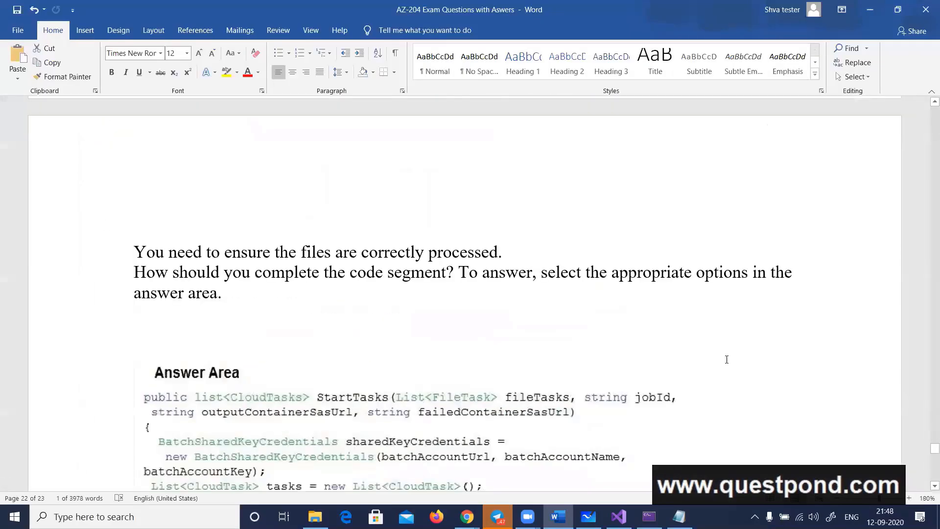
scroll(726, 359, "down", 5)
scroll(725, 361, "up", 1)
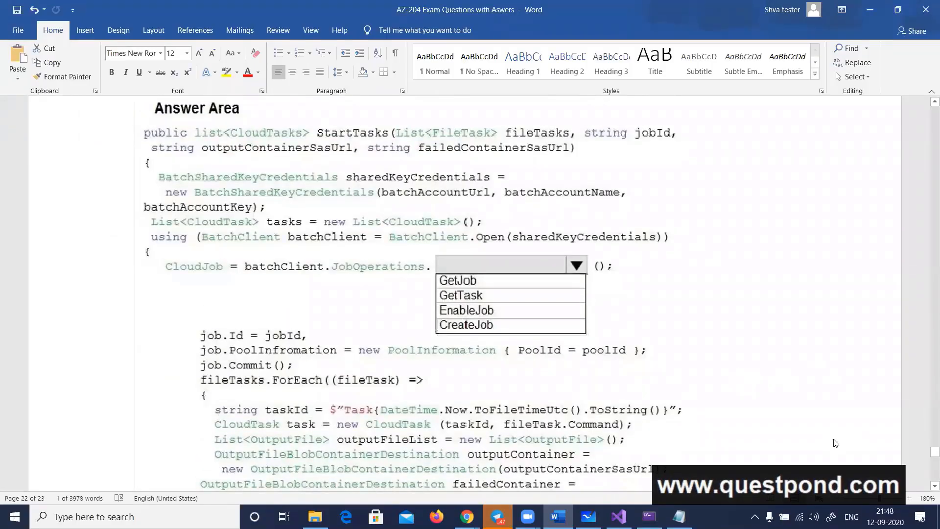
left_click(831, 517)
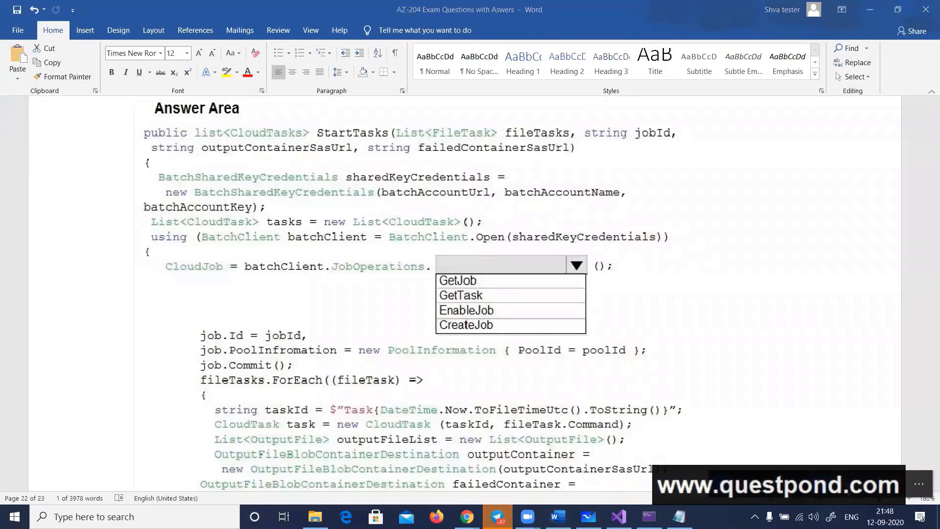
left_click(851, 488)
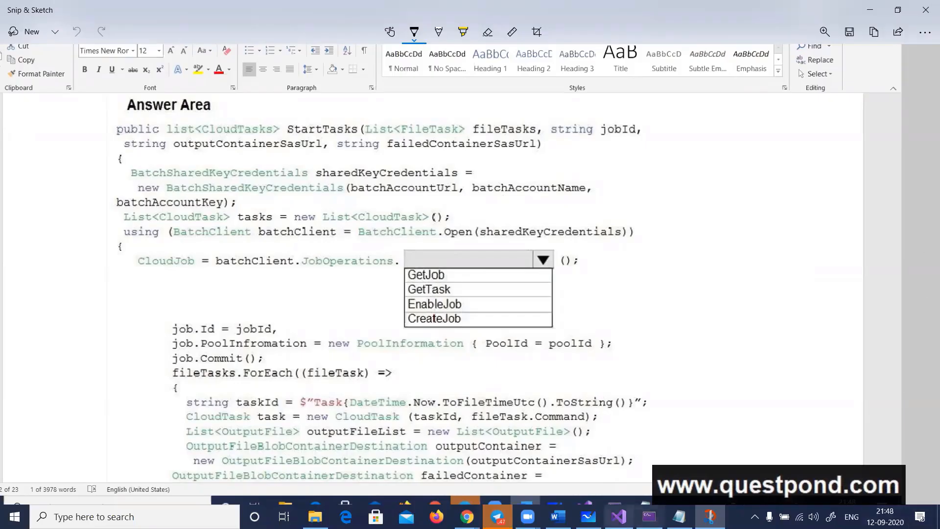
Switch to Visual Studio and find the BatchSharedKeyCredentials call in Program.cs, marking it and checking its account arguments
left_click(618, 516)
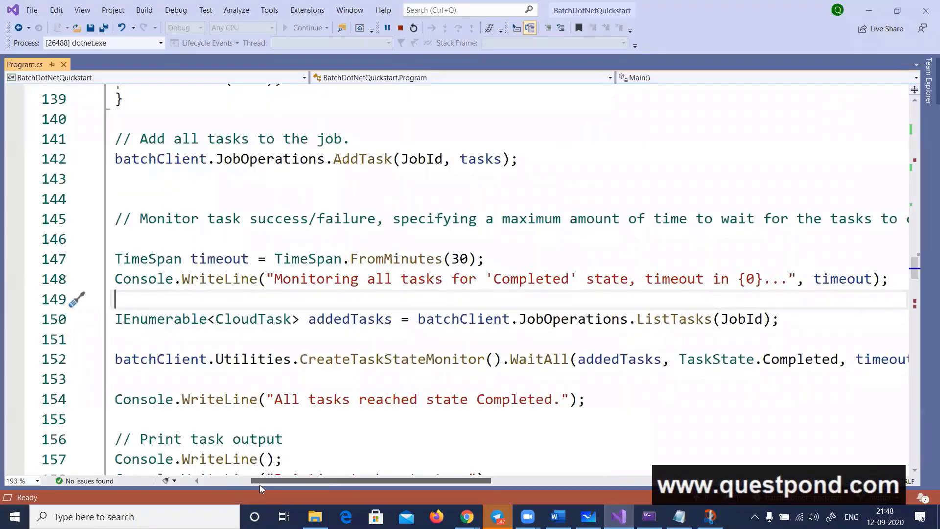
left_click_drag(260, 485, 210, 484)
scroll(296, 420, "up", 9)
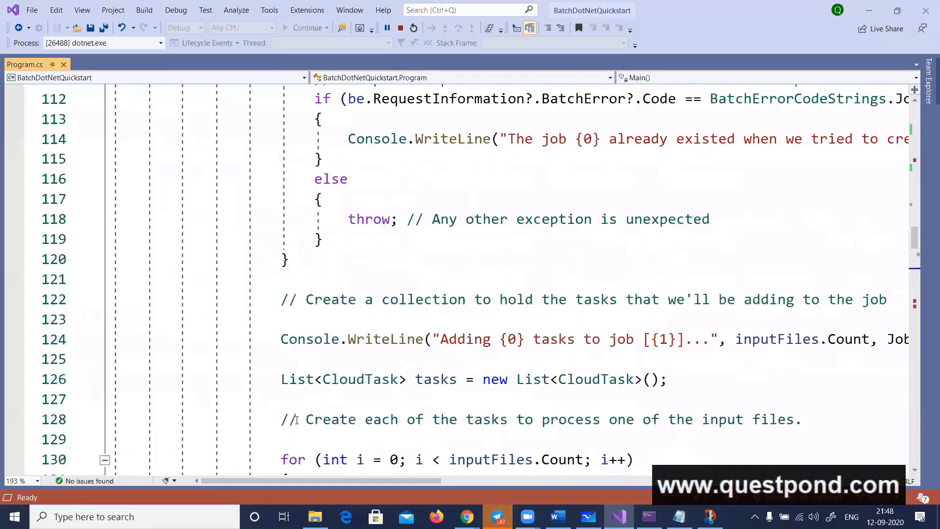
scroll(296, 420, "up", 16)
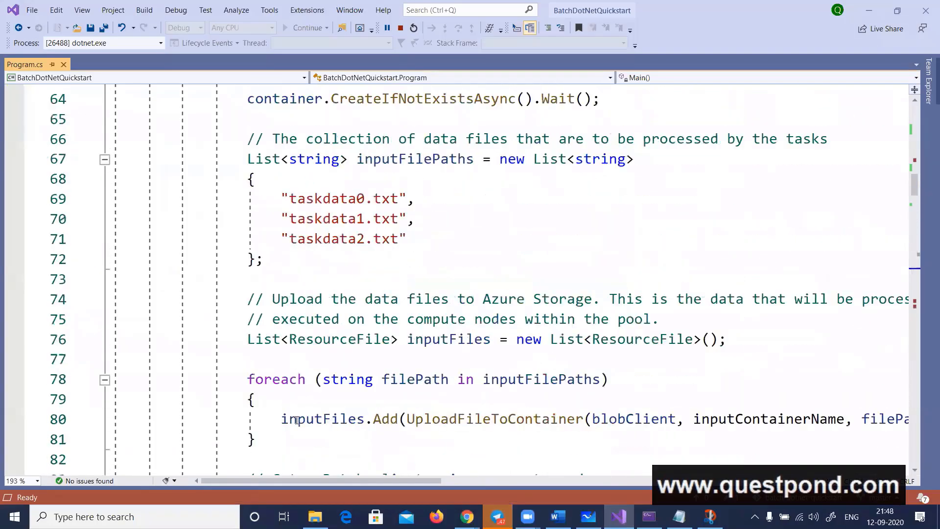
scroll(297, 420, "up", 6)
scroll(296, 416, "down", 8)
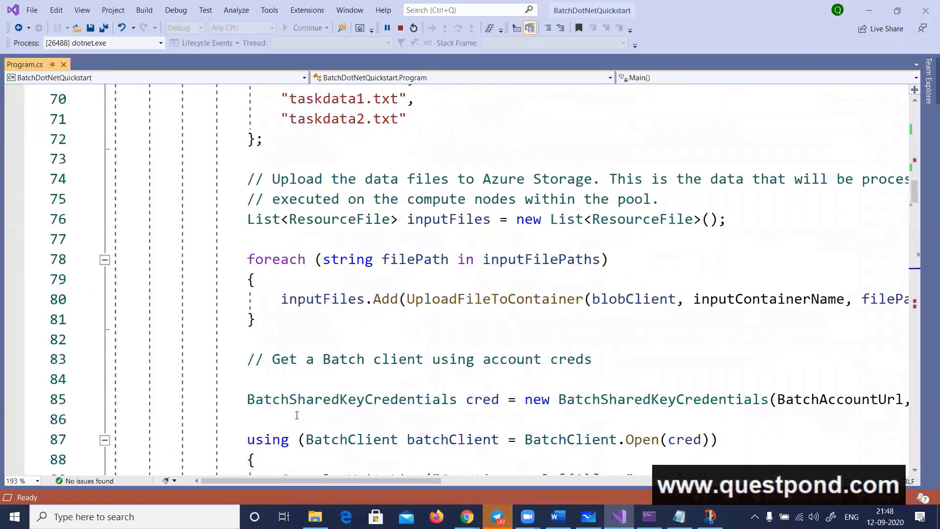
scroll(296, 415, "down", 3)
double_click(668, 219)
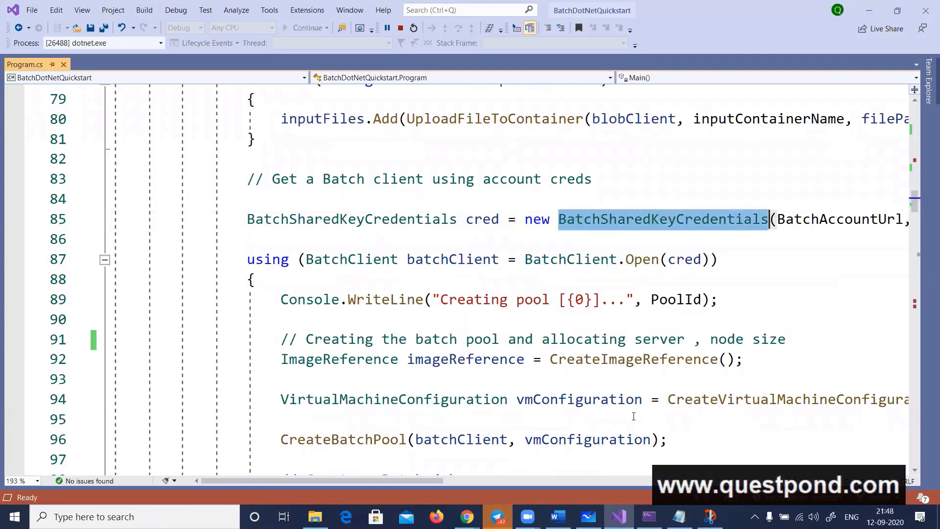
scroll(727, 195, "right", 2)
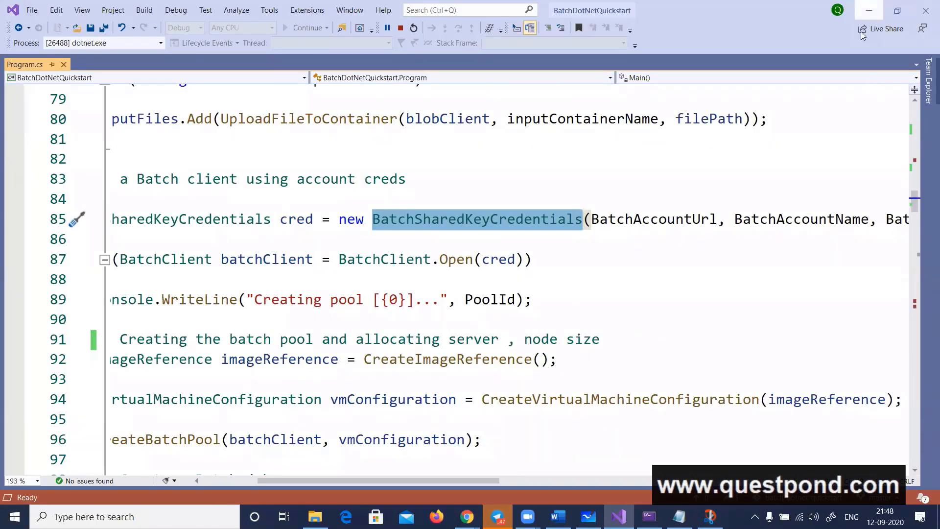
Return to the snip and handwrite an arrow with the note "connect Batch Acc" beside the BatchSharedKeyCredentials code
key("alt+Tab")
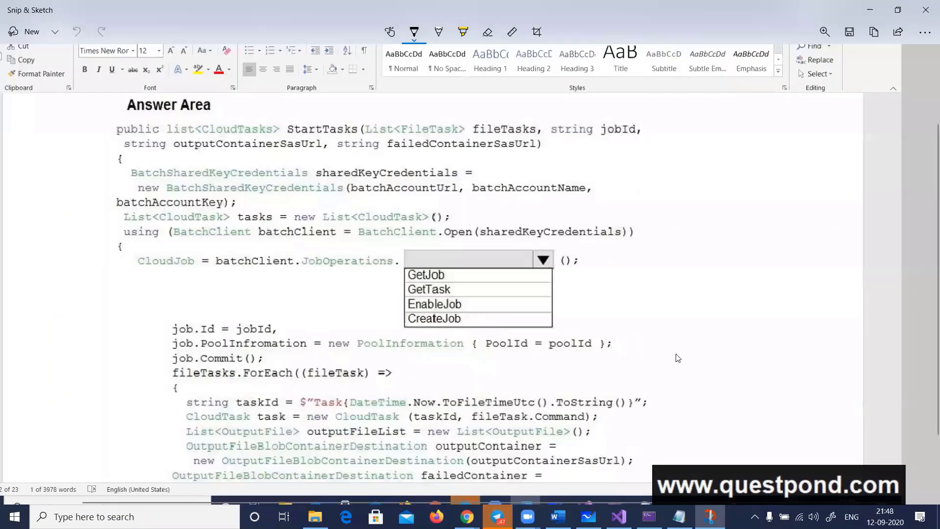
left_click_drag(500, 170, 528, 163)
mouse_move(517, 159)
left_mouse_down()
mouse_move(528, 163)
mouse_move(520, 170)
left_mouse_up()
left_click_drag(545, 161, 548, 172)
left_click_drag(549, 164, 550, 163)
left_click_drag(556, 161, 590, 159)
mouse_move(593, 144)
left_mouse_down()
mouse_move(595, 161)
mouse_move(602, 150)
mouse_move(619, 161)
left_mouse_up()
mouse_move(618, 144)
left_mouse_down()
mouse_move(622, 159)
mouse_move(631, 157)
left_mouse_up()
mouse_move(638, 141)
left_mouse_down()
mouse_move(642, 155)
mouse_move(647, 146)
left_mouse_up()
mouse_move(651, 148)
left_mouse_down()
mouse_move(683, 137)
mouse_move(689, 148)
left_mouse_up()
left_click_drag(694, 138, 704, 143)
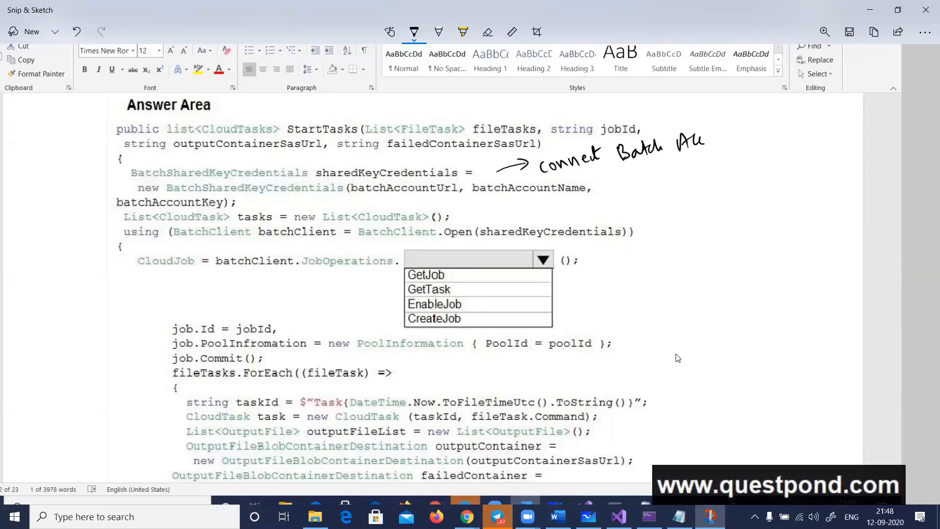
Underline CloudTask, BatchClient.Open and the CreateJob and GetJob options on the snip
left_click_drag(185, 225, 242, 219)
left_click_drag(383, 241, 504, 236)
left_click_drag(423, 326, 450, 324)
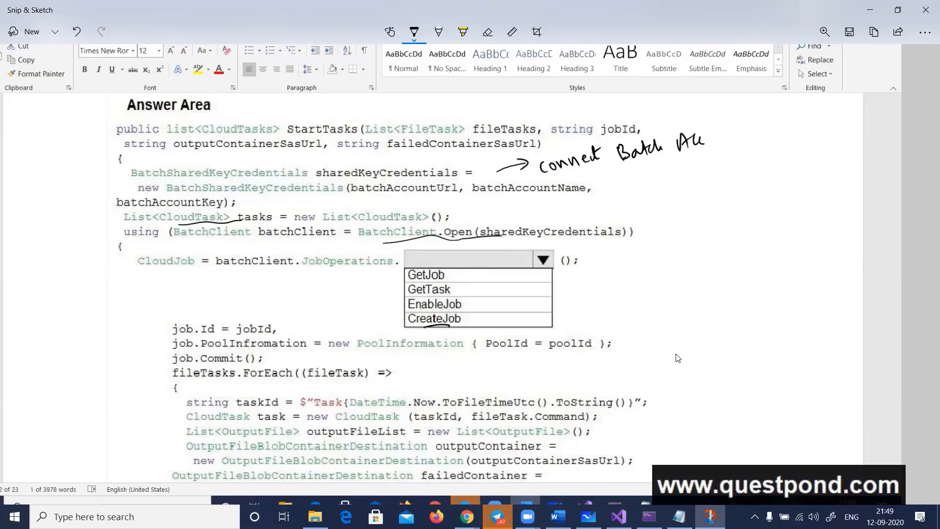
left_click_drag(420, 280, 439, 280)
Switch to the Word question document and review the jobId parameter in the table against the Answer Area code
key("alt+Tab")
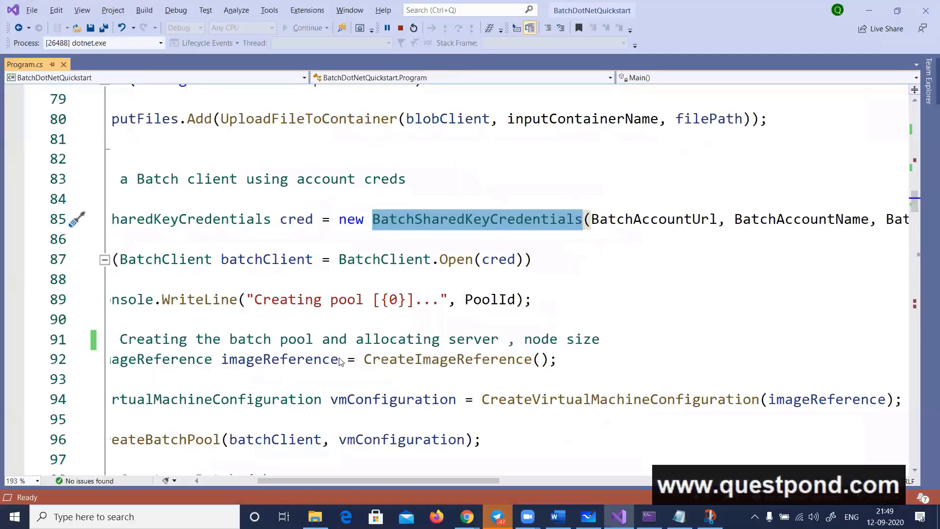
key("alt+Tab")
key("alt+Tab")
scroll(330, 362, "up", 10)
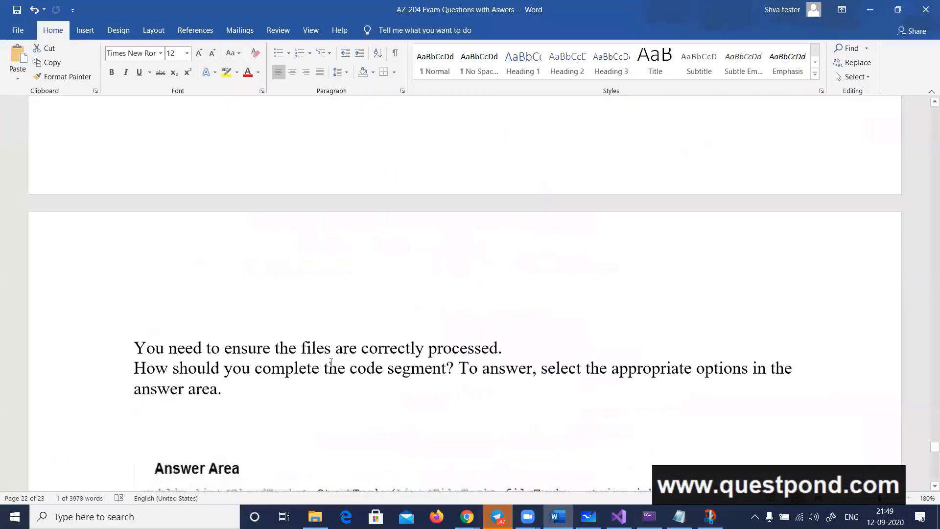
scroll(330, 362, "up", 5)
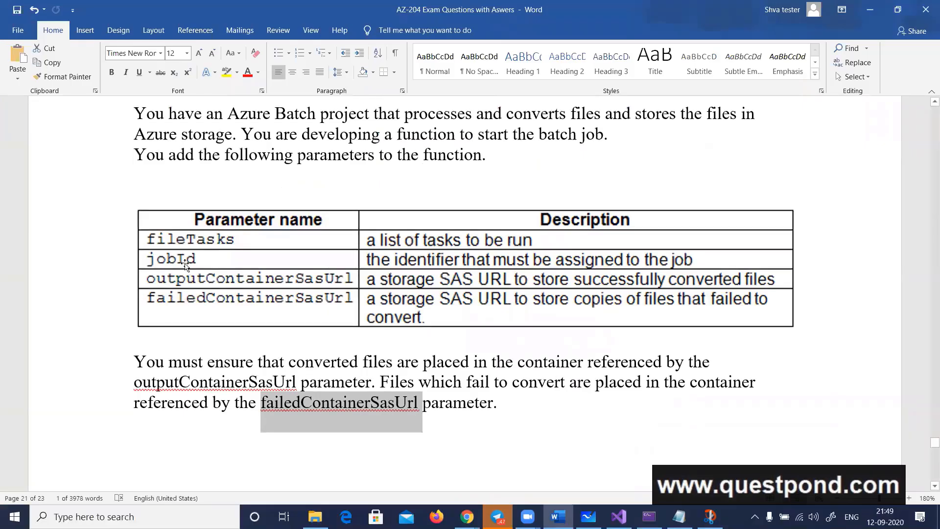
scroll(505, 307, "down", 8)
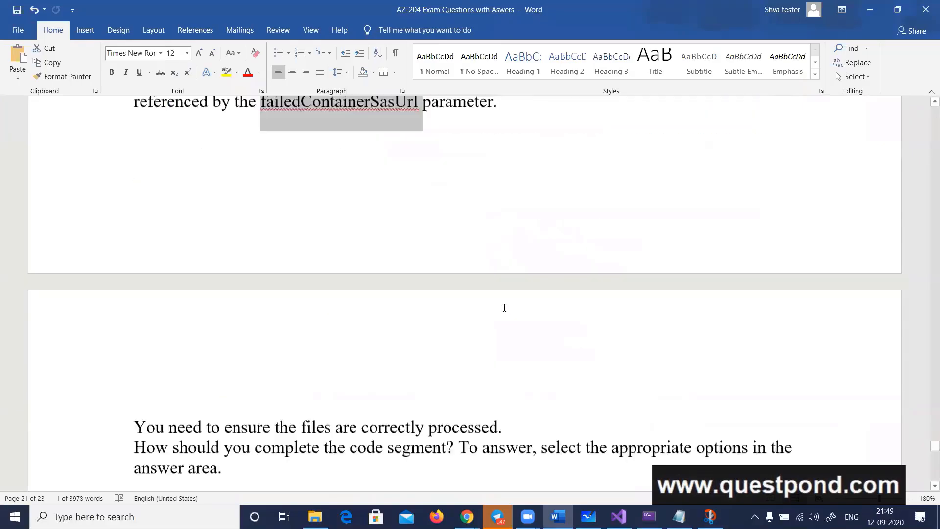
scroll(504, 307, "down", 6)
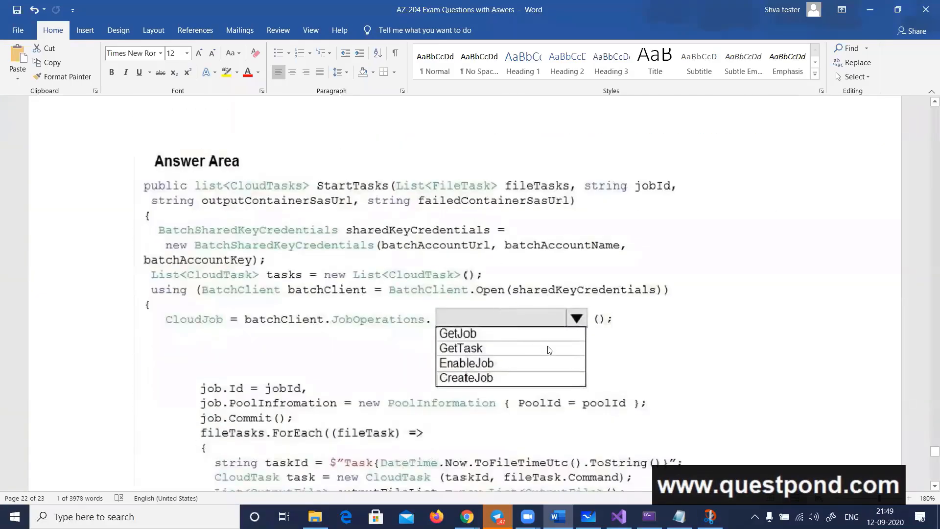
Back on the snip, circle the jobId parameter and mark CreateJob as the answer with a loop and a tick
key("alt+Tab")
key("alt+Tab")
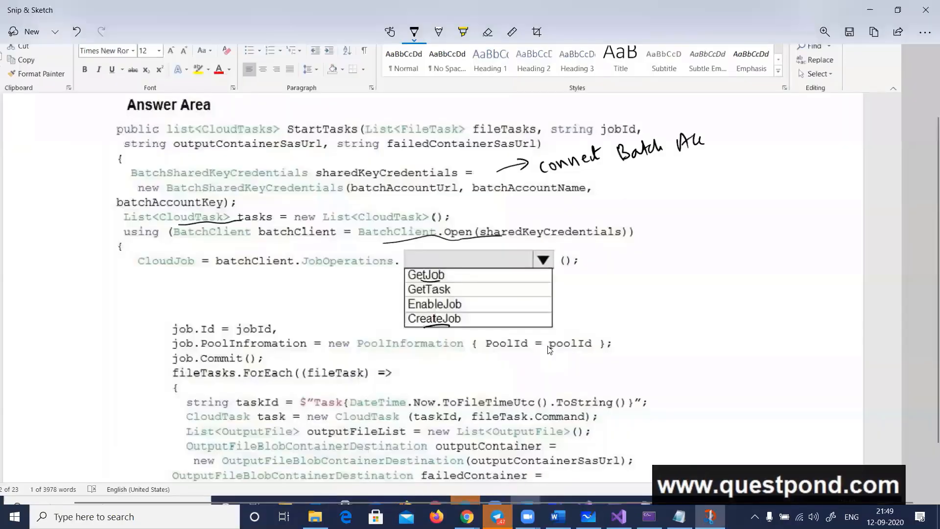
mouse_move(598, 137)
left_mouse_down()
mouse_move(631, 112)
mouse_move(607, 145)
left_mouse_up()
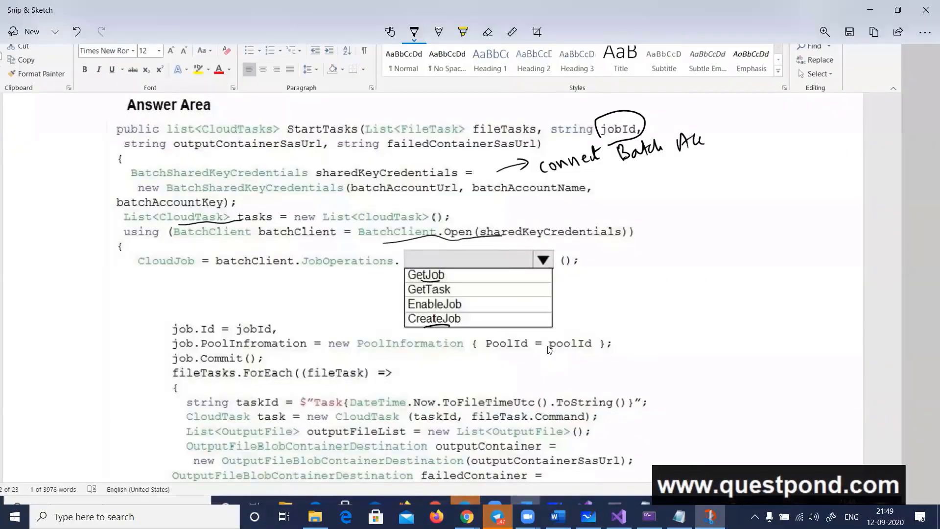
mouse_move(467, 314)
left_mouse_down()
mouse_move(430, 339)
mouse_move(446, 317)
left_mouse_up()
left_click_drag(463, 323, 480, 320)
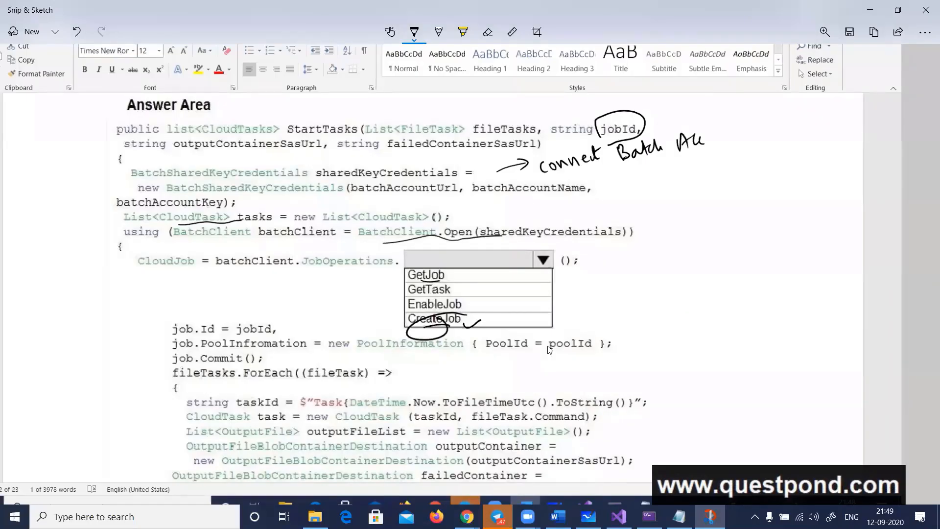
Switch to Visual Studio and locate the JobOperations.CreateJob call in Program.cs, marking the method name
key("alt+Tab")
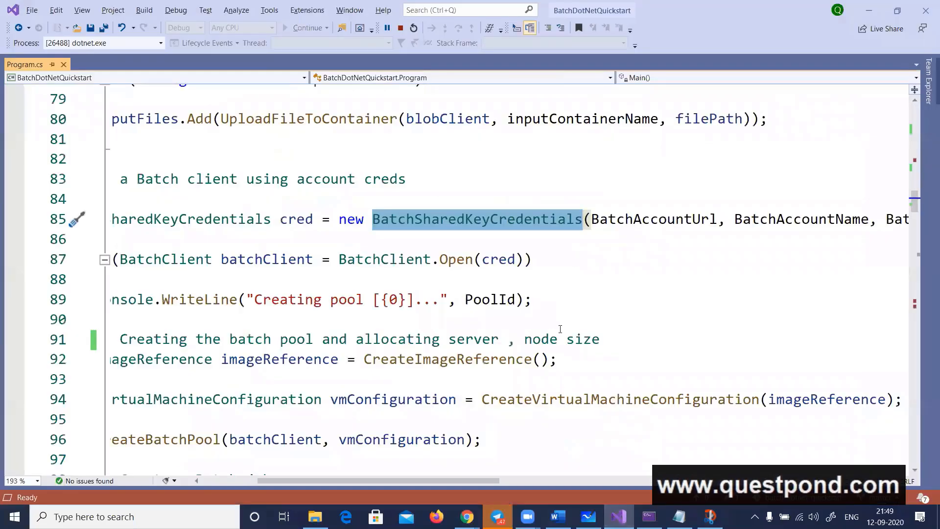
left_click(560, 324)
left_click_drag(476, 481, 418, 480)
scroll(557, 376, "up", 6)
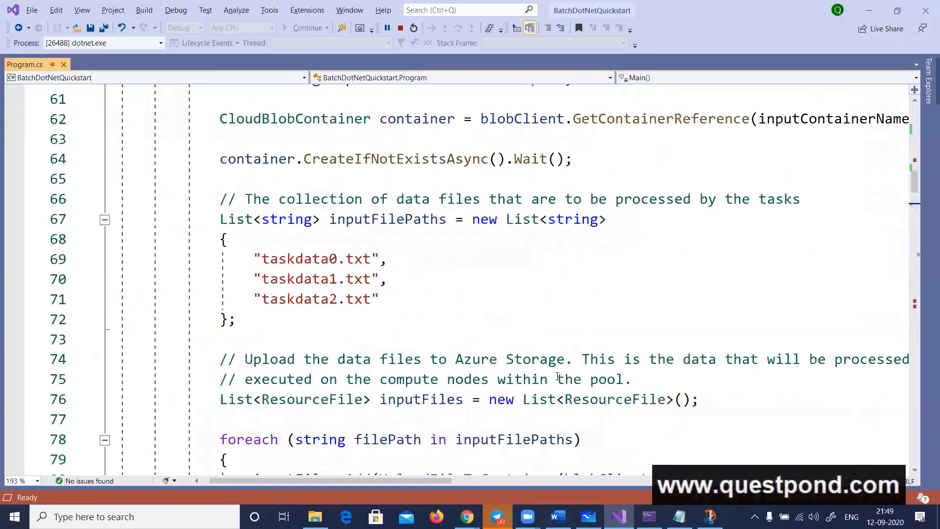
scroll(557, 376, "up", 4)
scroll(557, 375, "down", 15)
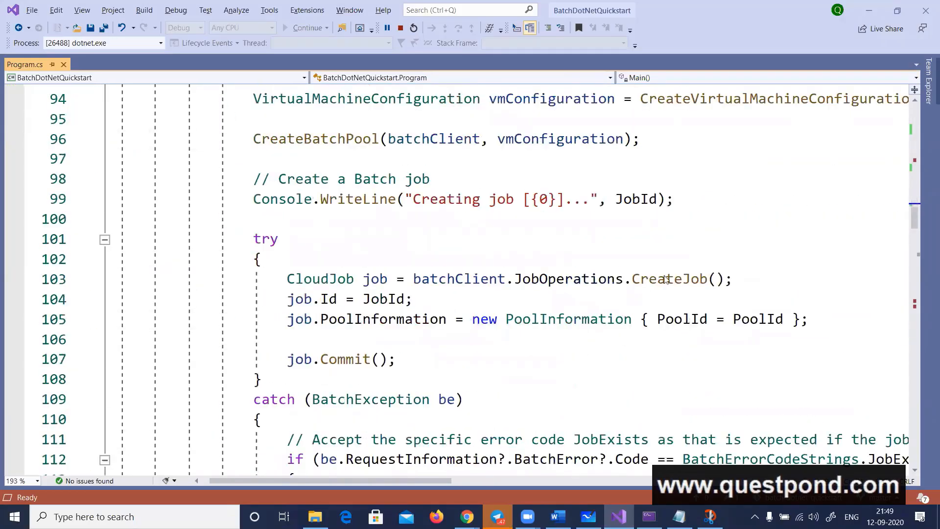
double_click(664, 279)
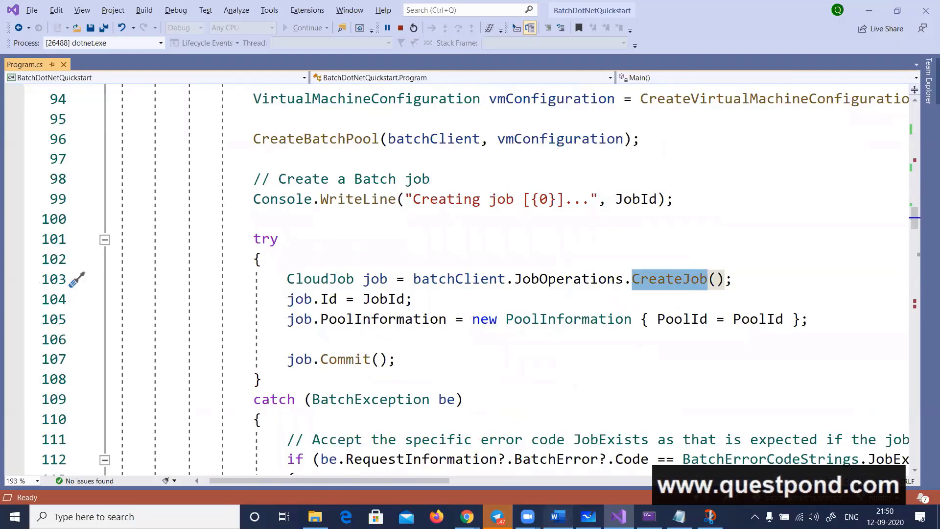
Go to the remaining Answer Area code in Word, with the upload condition and task options, and capture it as a new snip
left_click(557, 516)
scroll(604, 299, "down", 10)
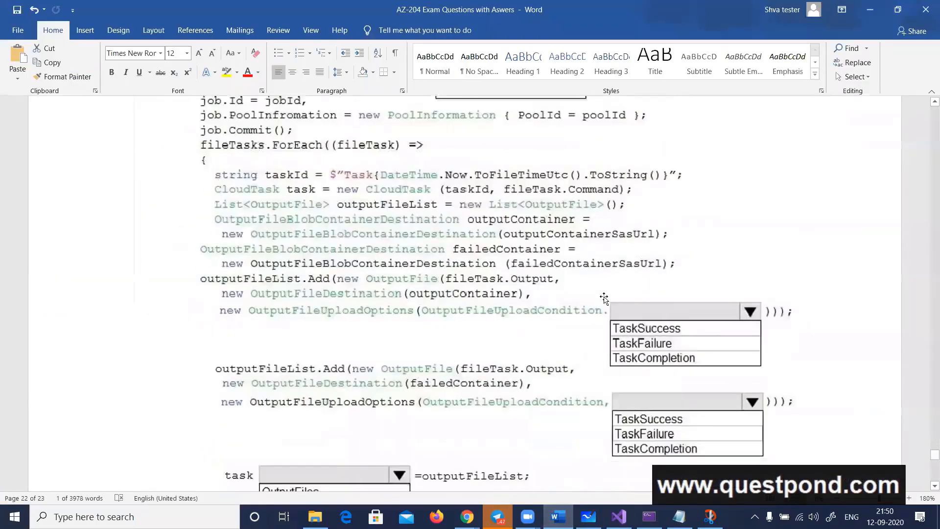
scroll(629, 406, "up", 10)
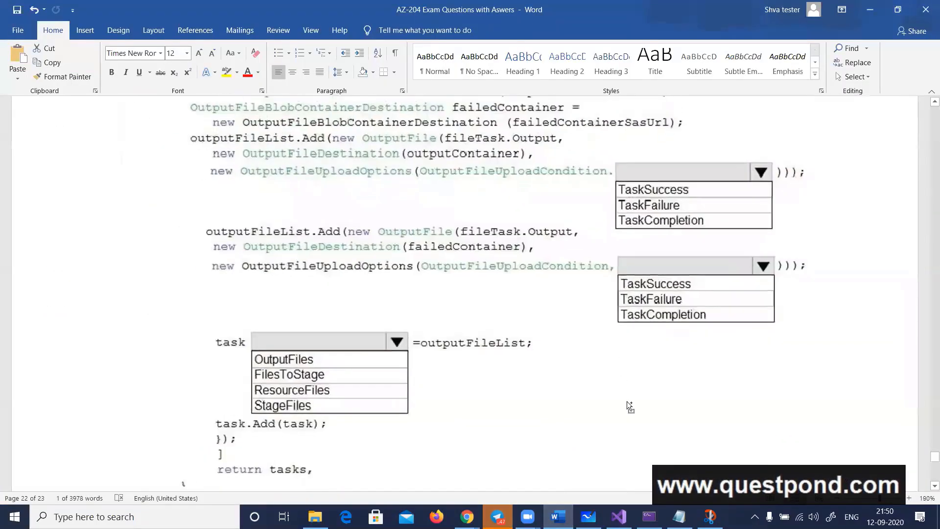
scroll(631, 368, "down", 15)
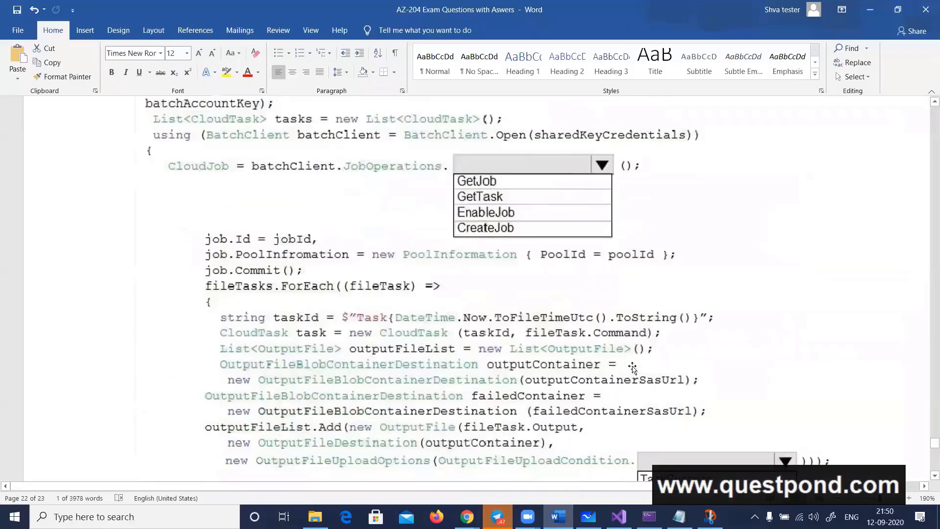
scroll(632, 368, "down", 2)
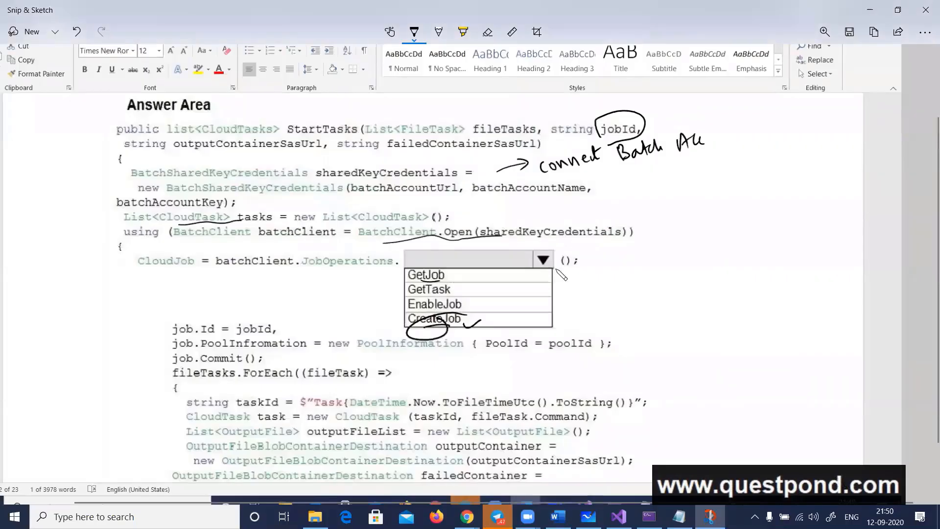
left_click(299, 31)
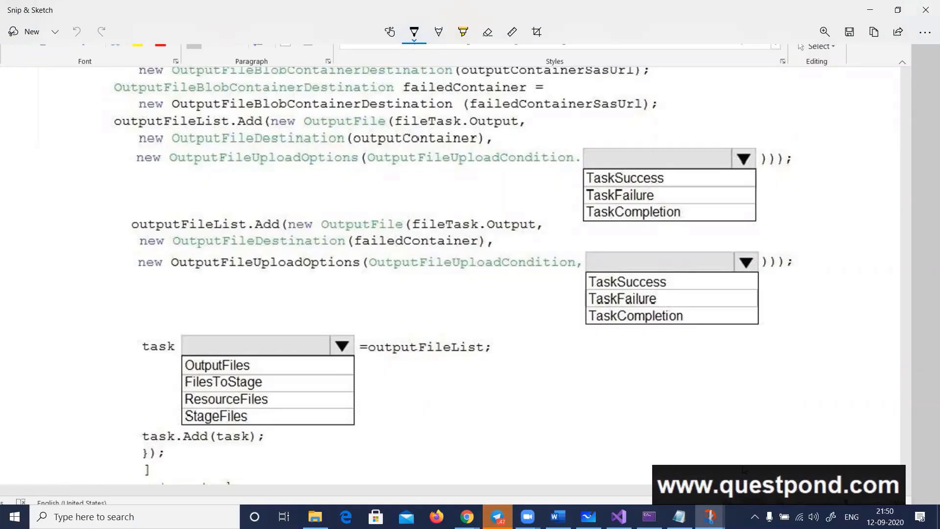
Switch to the Word document and review the task creation and output container code above the upload condition options
key("alt+Tab")
key("alt+Tab")
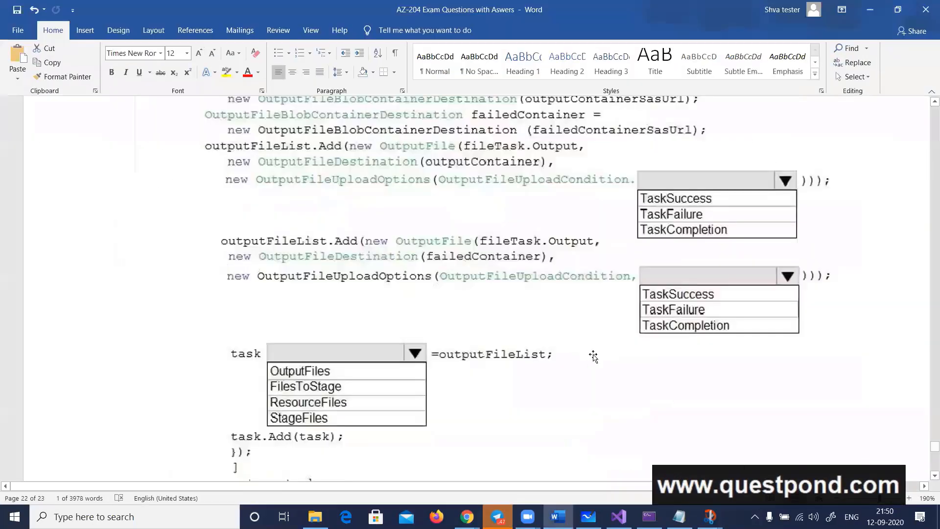
scroll(593, 358, "up", 3)
scroll(598, 367, "up", 1)
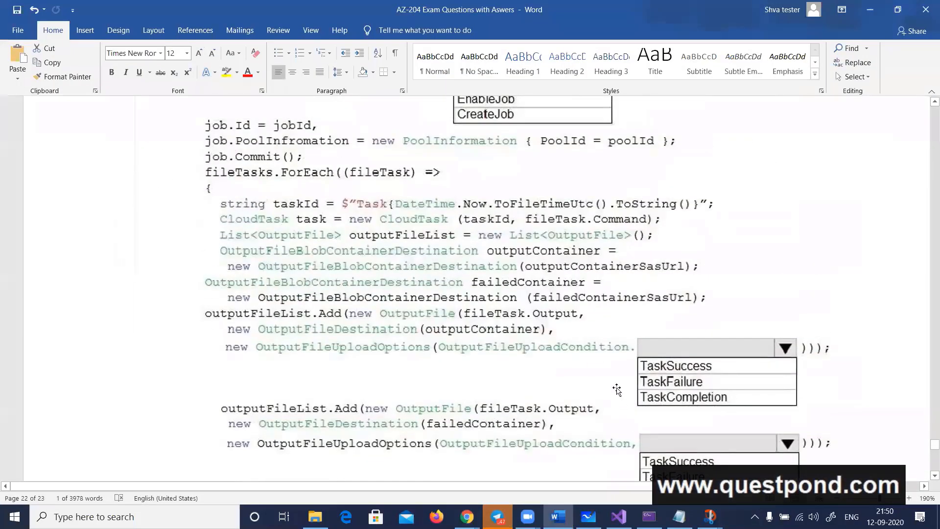
scroll(618, 375, "down", 3)
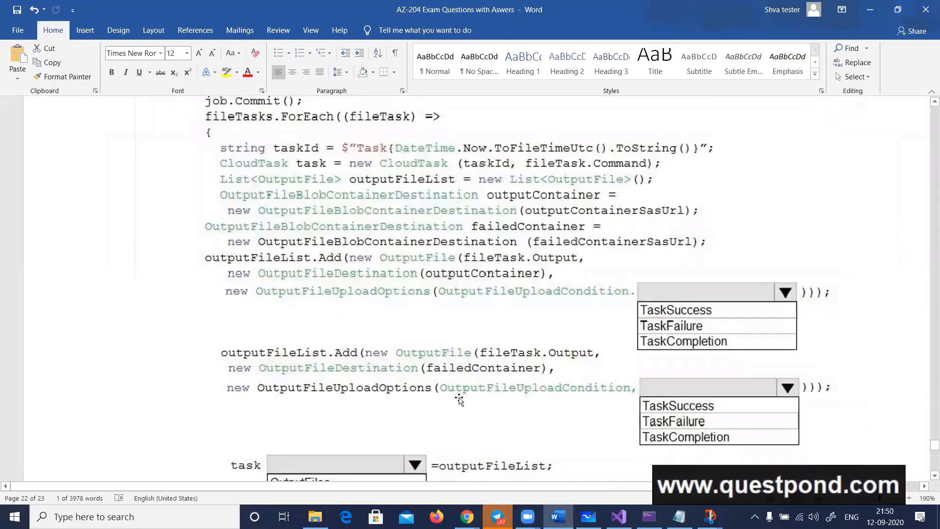
Back on the snip, underline OutputFileDestination, outputContainer and OutputFileUploadCondition in the first outputFileList.Add call
key("alt+Tab")
key("alt+Tab")
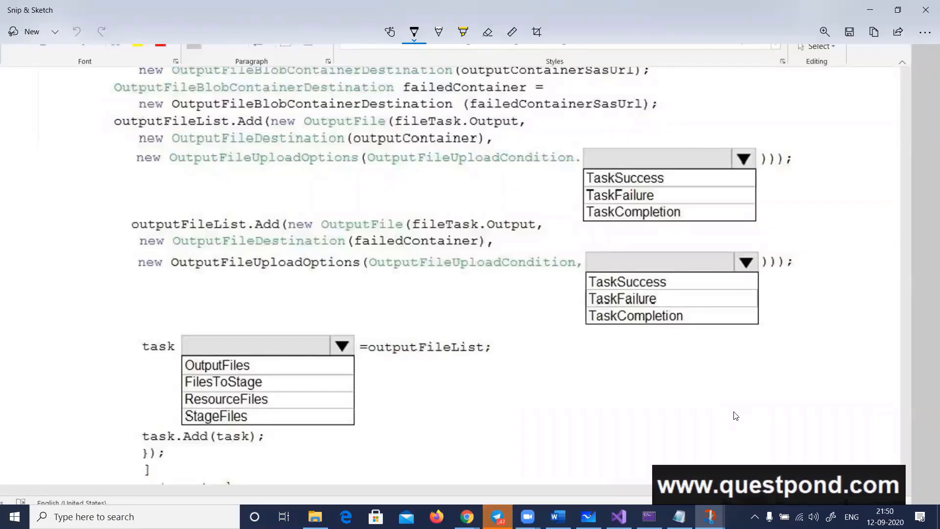
left_click_drag(193, 146, 255, 147)
left_click_drag(406, 128, 442, 131)
left_click_drag(398, 171, 526, 172)
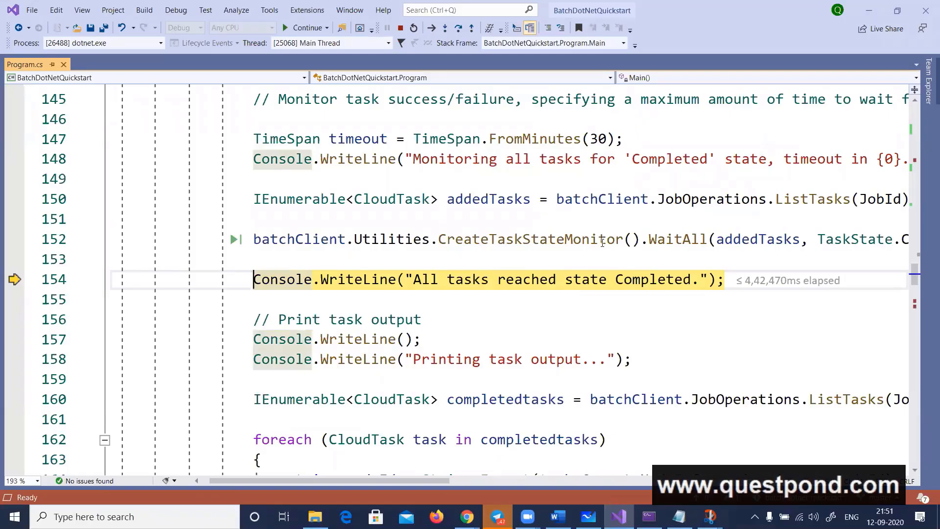
In the Visual Studio debugging session, step over the statements from line 154 to the foreach loop over completedtasks
left_click(457, 28)
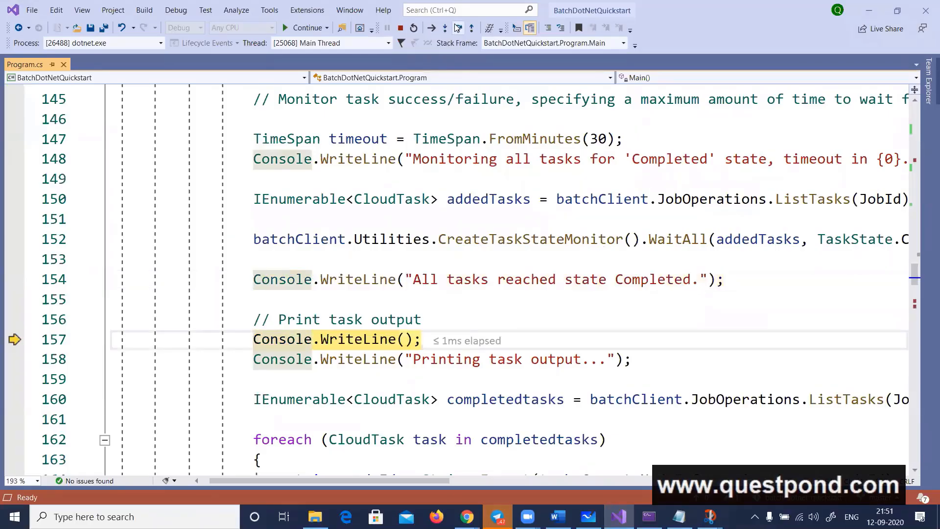
left_click(458, 28)
left_click(457, 27)
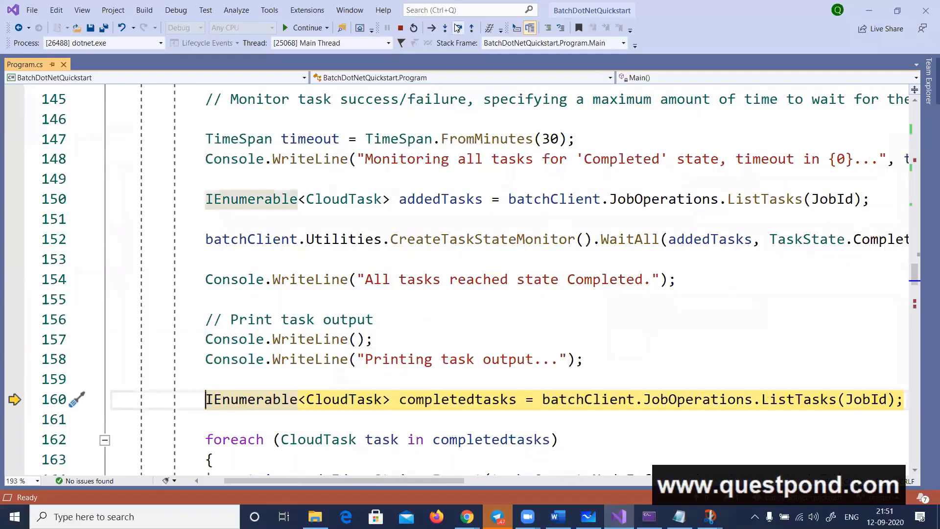
left_click(458, 28)
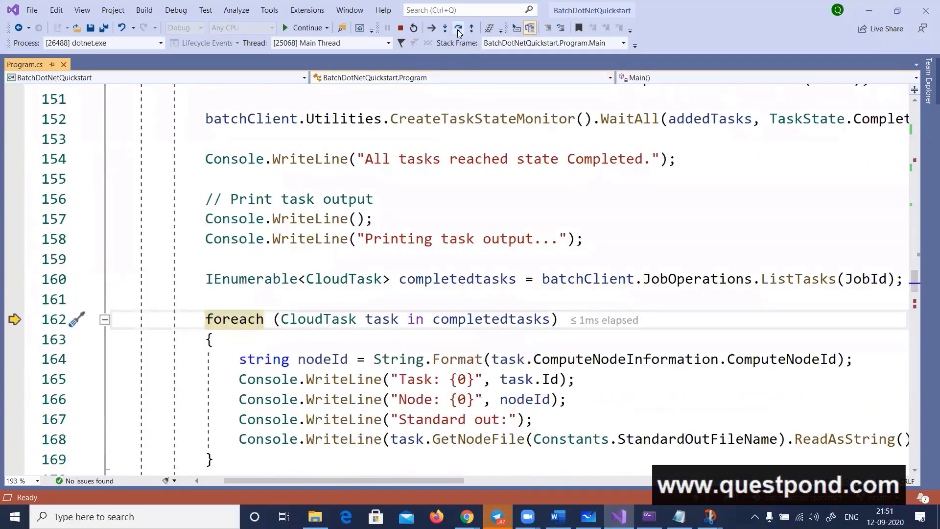
Step through the foreach body up to the GetNodeFile output call on line 168, and stop debugging
left_click(458, 29)
left_click(458, 29)
left_click(459, 30)
left_click(458, 30)
left_click(458, 30)
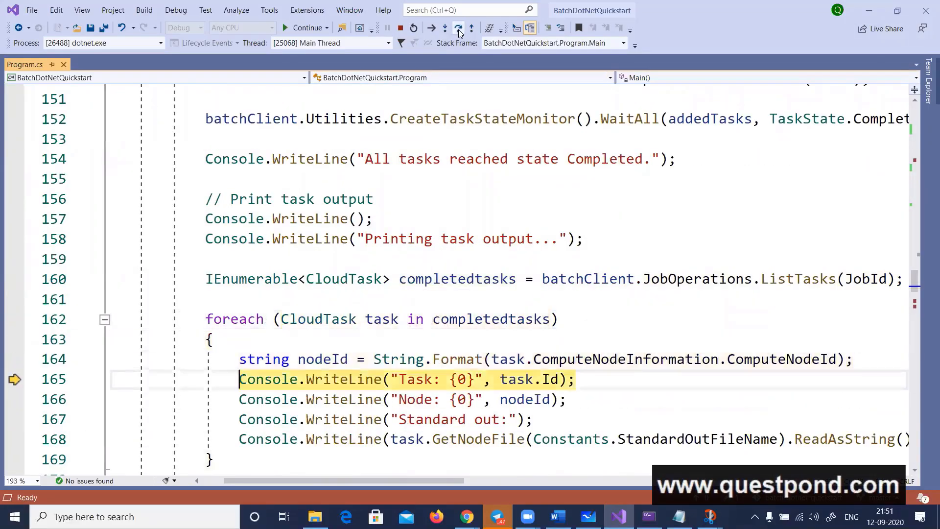
left_click(458, 29)
left_click(459, 29)
left_click(459, 29)
left_click(458, 29)
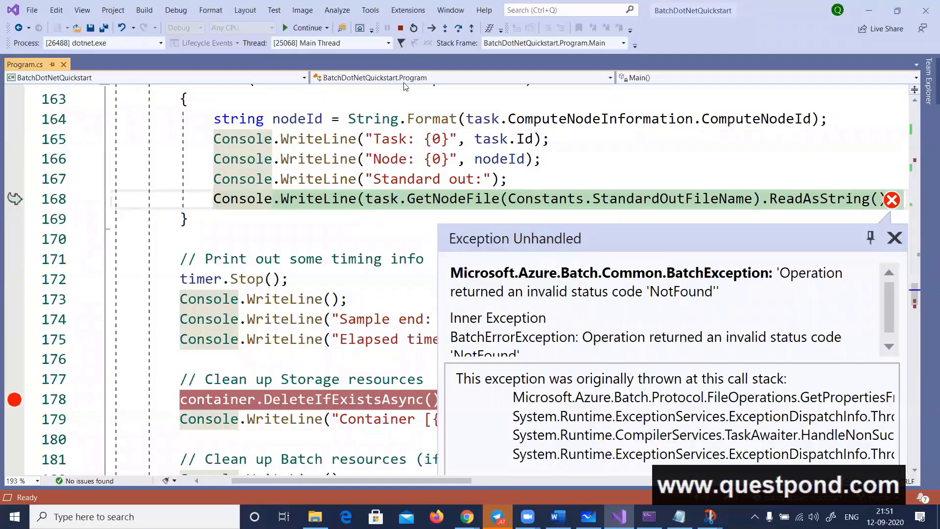
left_click(400, 28)
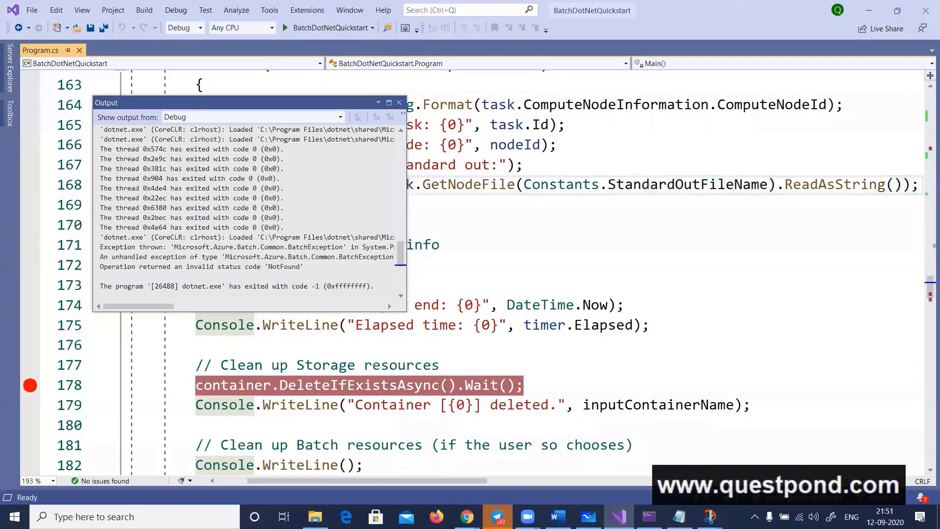
Switch to the Azure portal and open the task list of DotNetQuickstartJob in the questpondbatch account's jobs
mouse_move(467, 517)
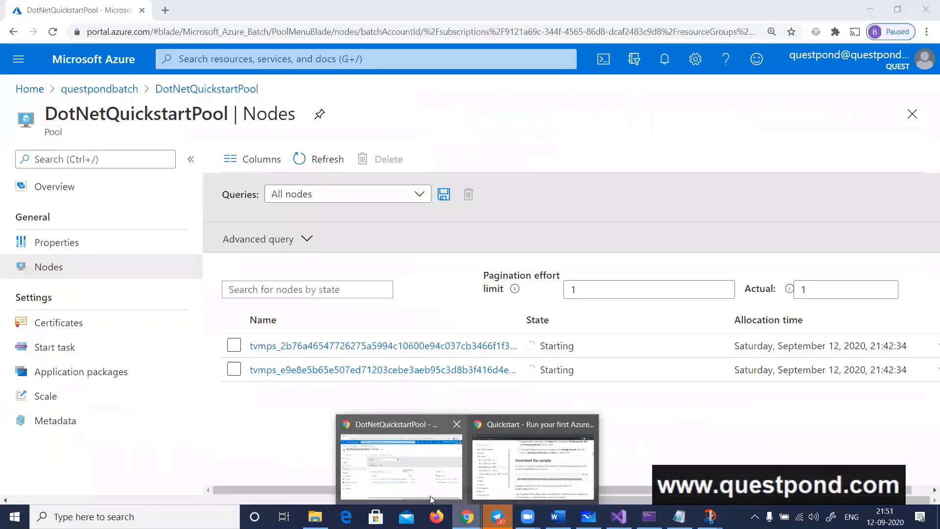
left_click(422, 489)
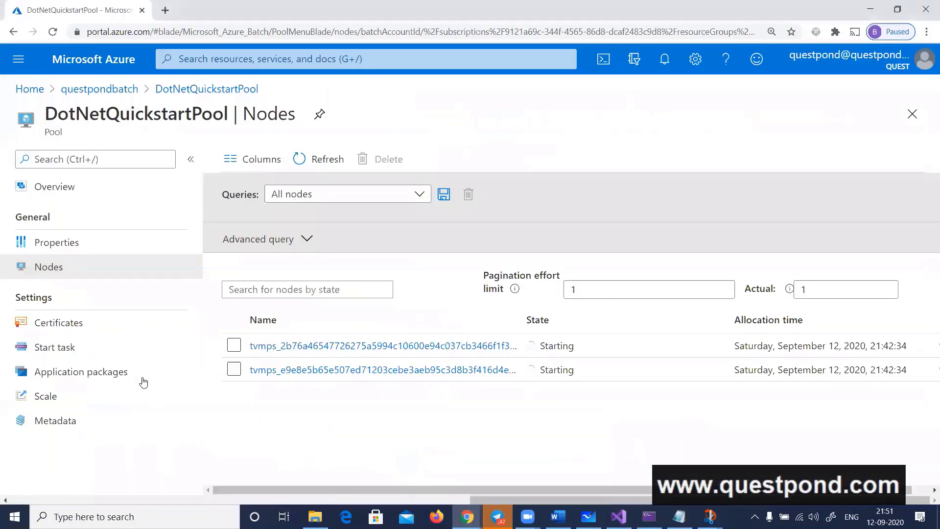
left_click(175, 93)
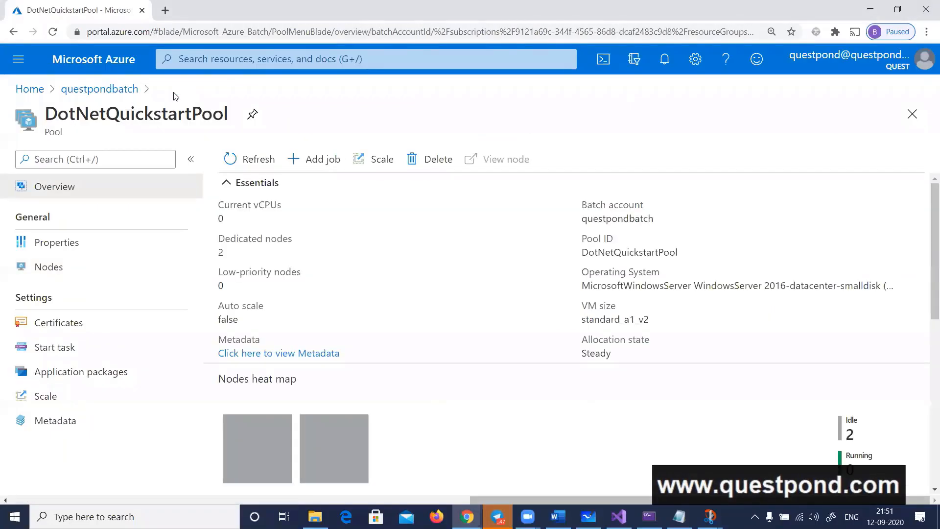
left_click(78, 90)
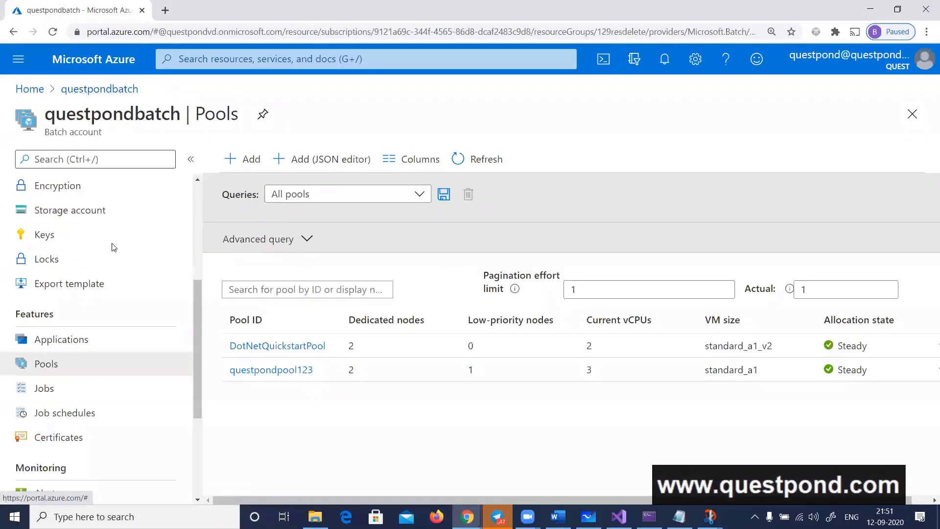
left_click(65, 390)
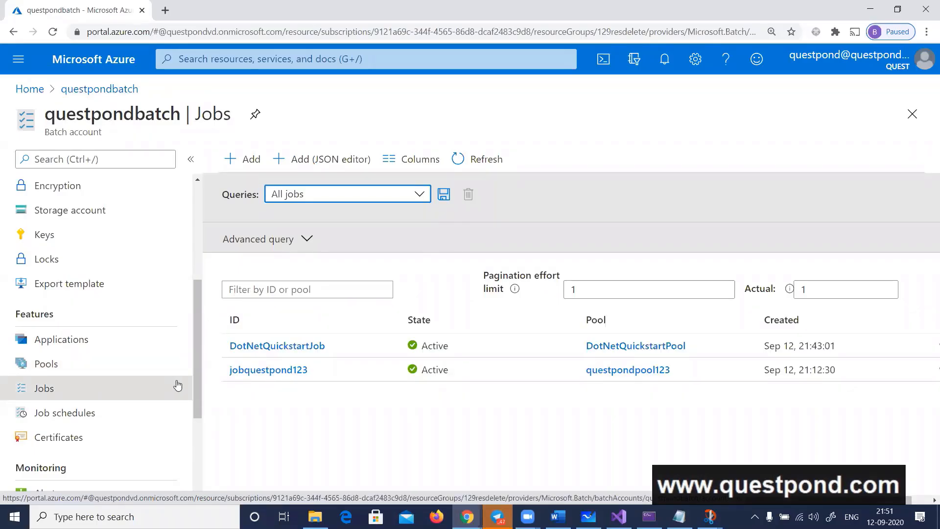
left_click(269, 347)
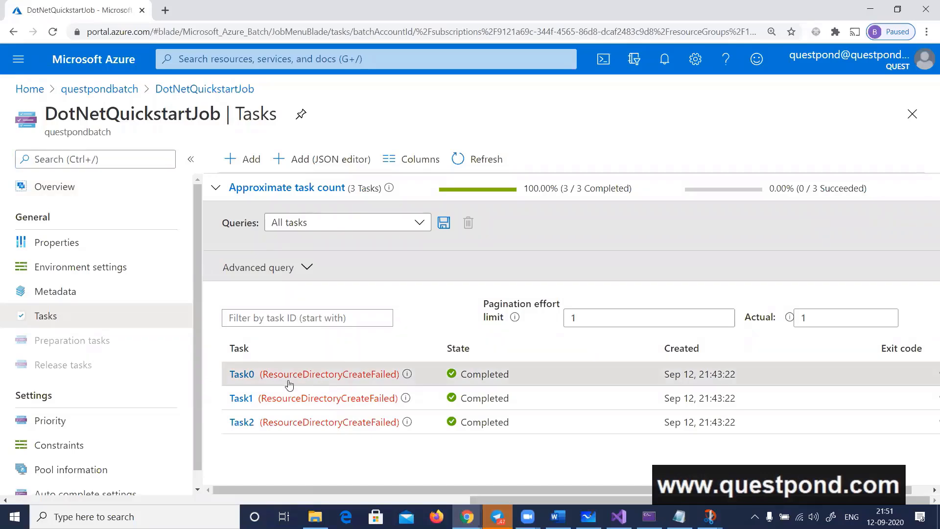
Open Task0, expand its Completed stage details and view the task failure information
left_click(241, 374)
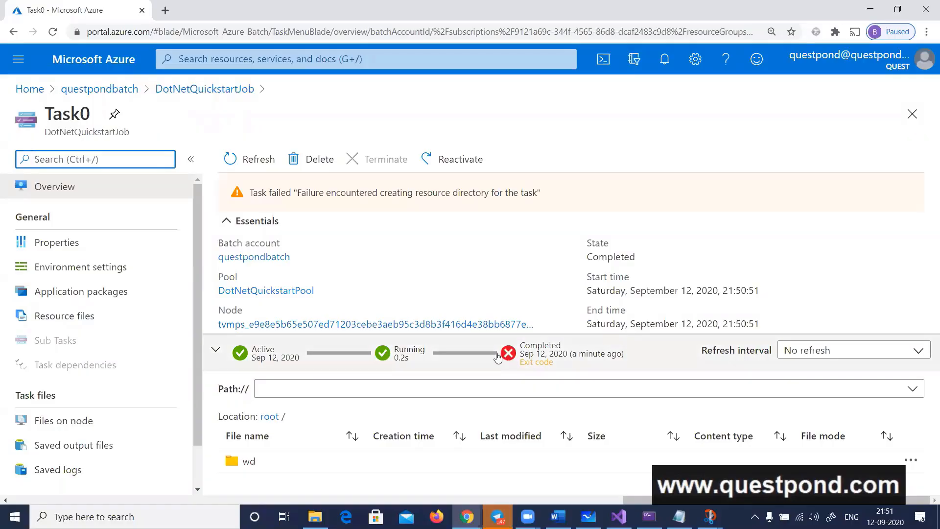
left_click(514, 357)
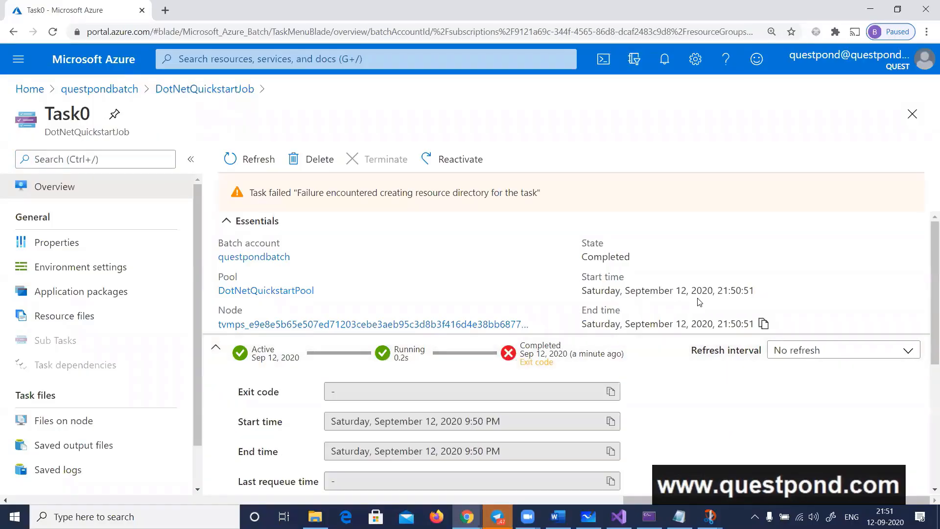
scroll(700, 302, "down", 5)
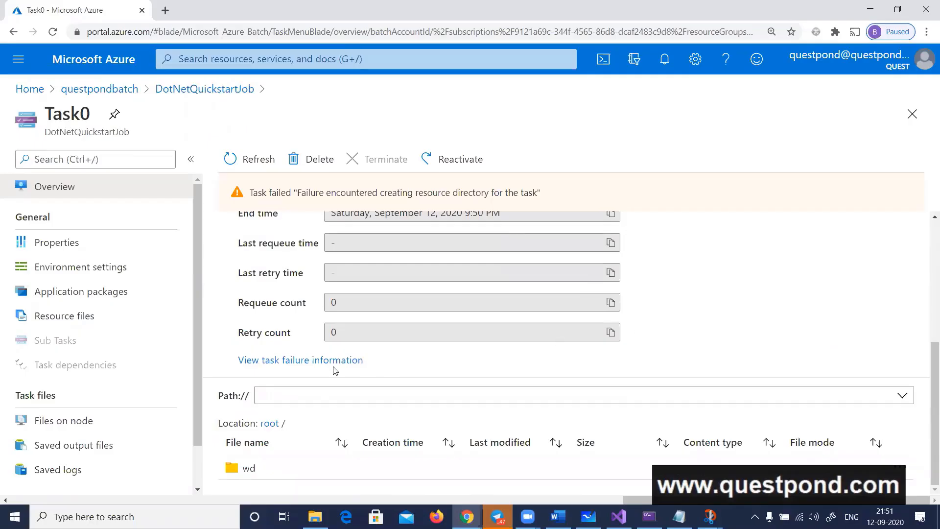
left_click(313, 363)
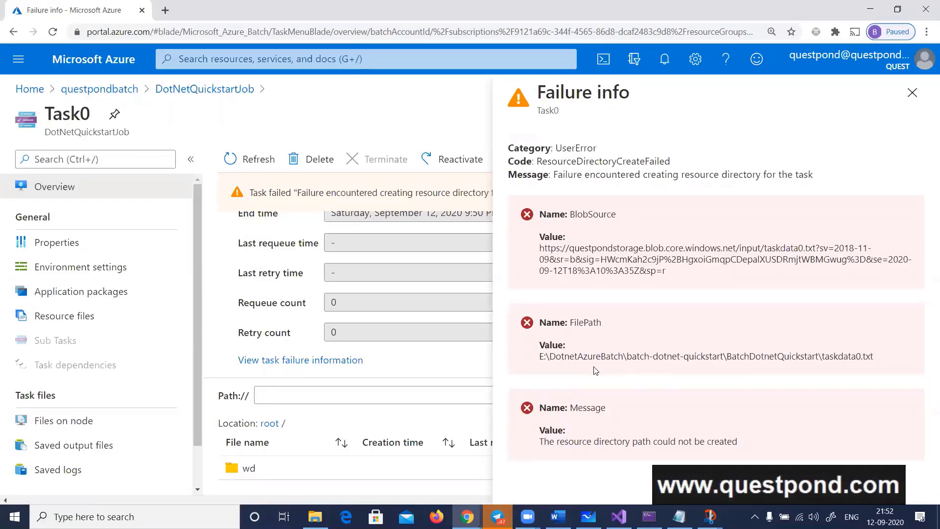
Examine the FilePath value in the failure info, highlighting the local folder part before taskdata0.txt
left_click_drag(540, 358, 820, 355)
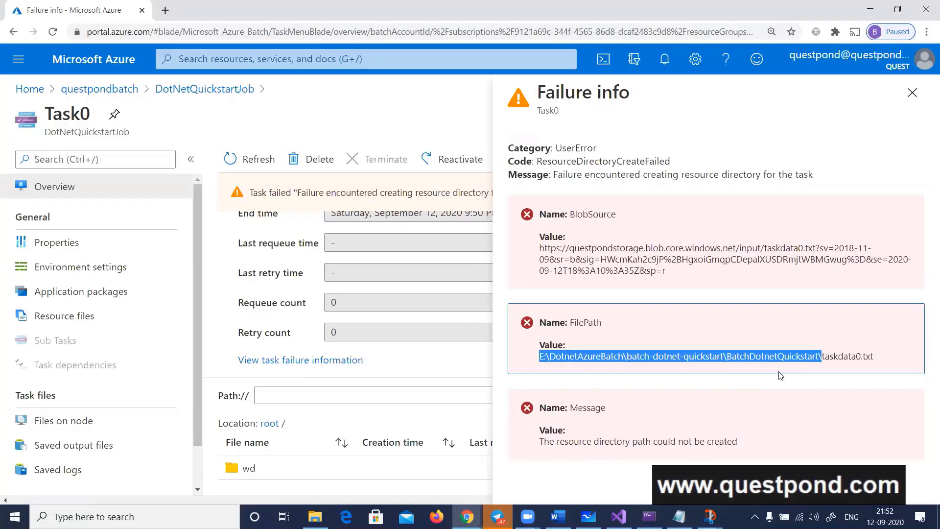
left_click(725, 375)
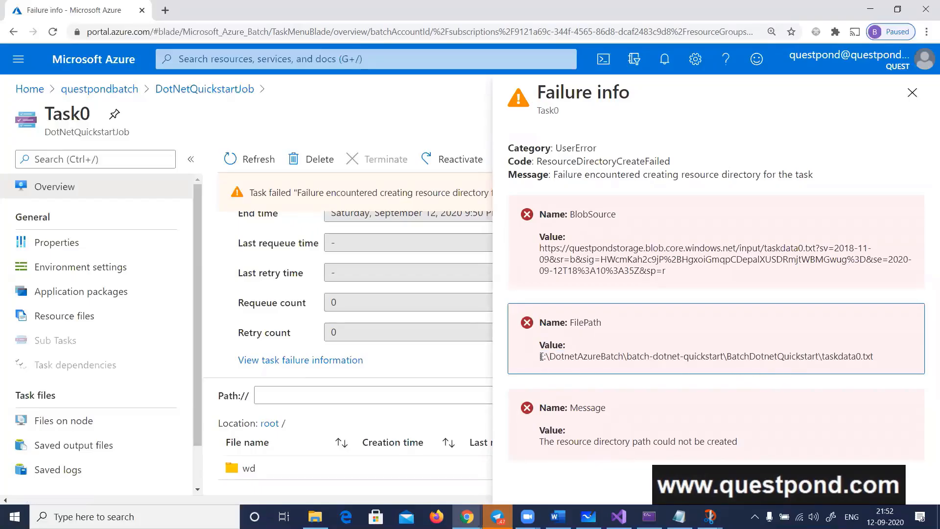
left_click_drag(539, 356, 846, 367)
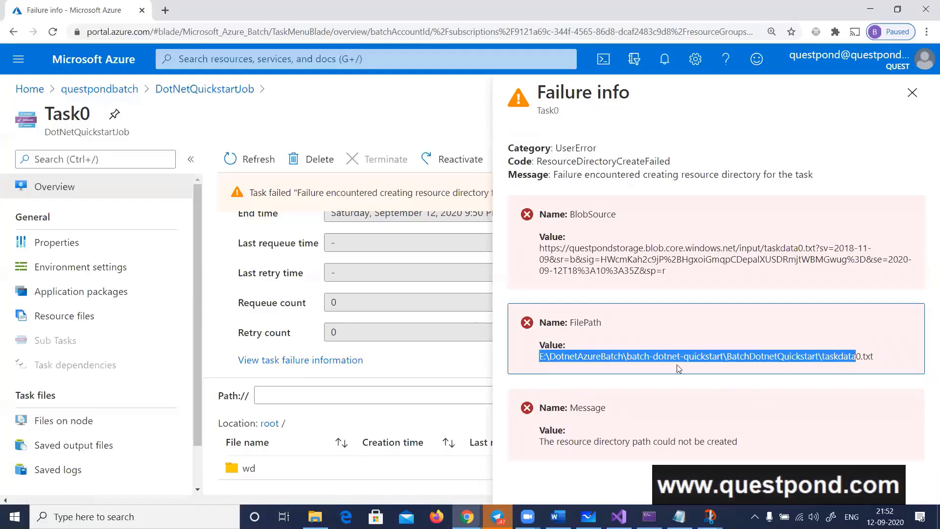
left_click(642, 352)
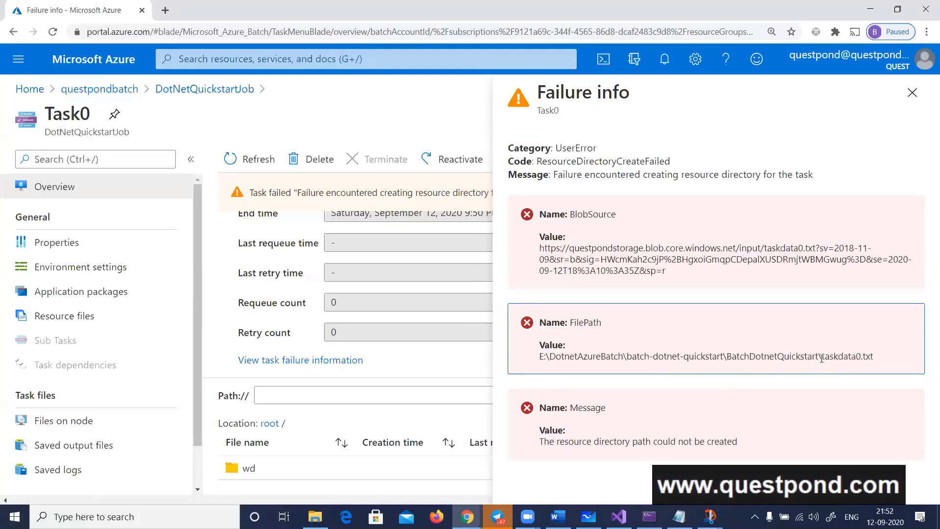
left_click_drag(822, 358, 539, 356)
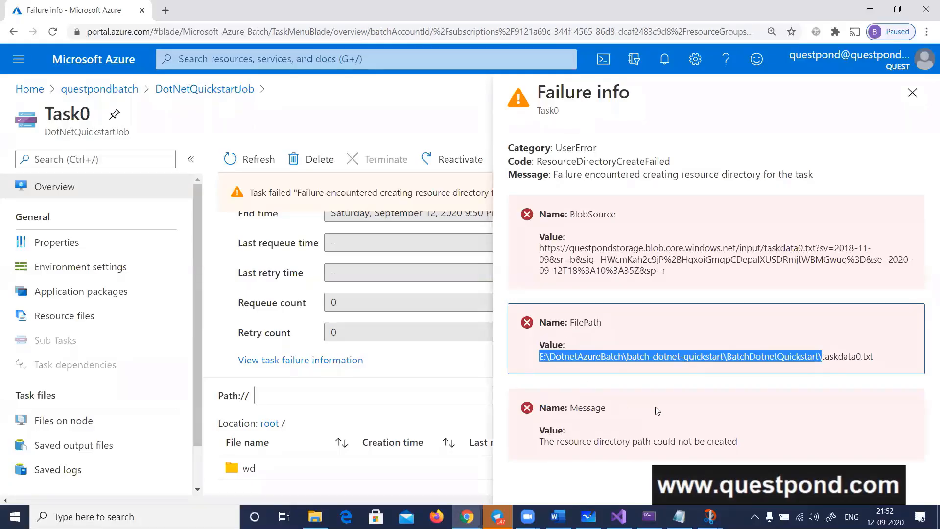
Switch to Visual Studio and locate inputFilename in the taskCommandLine statement of the task creation loop in Program.cs
left_click(619, 516)
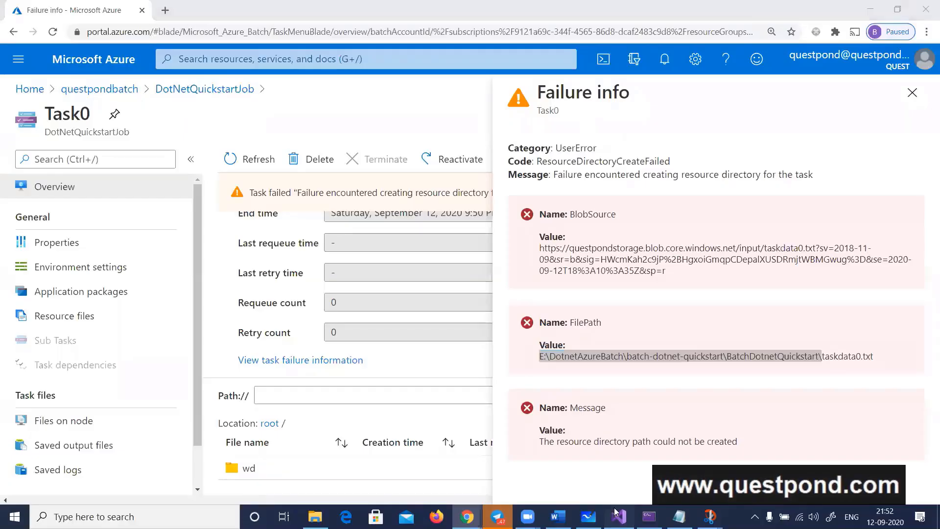
key("Escape")
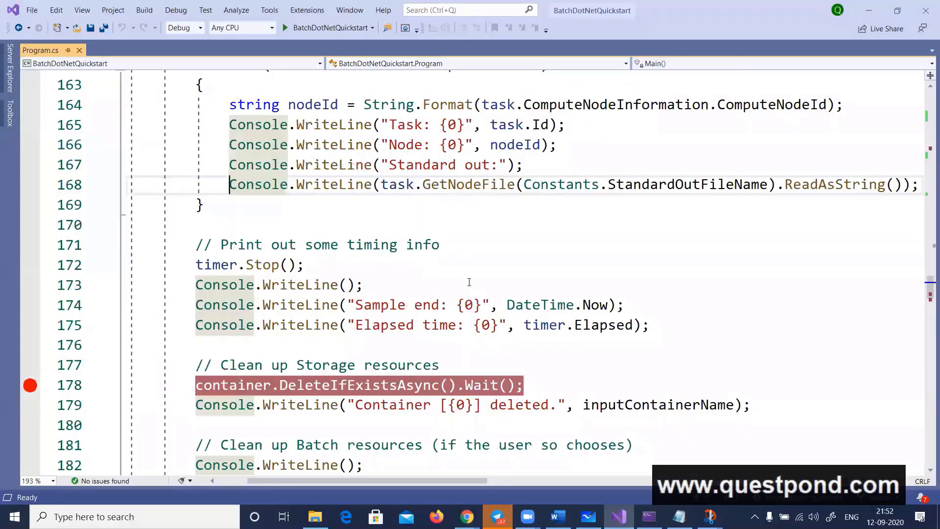
scroll(538, 337, "up", 4)
scroll(568, 343, "down", 1)
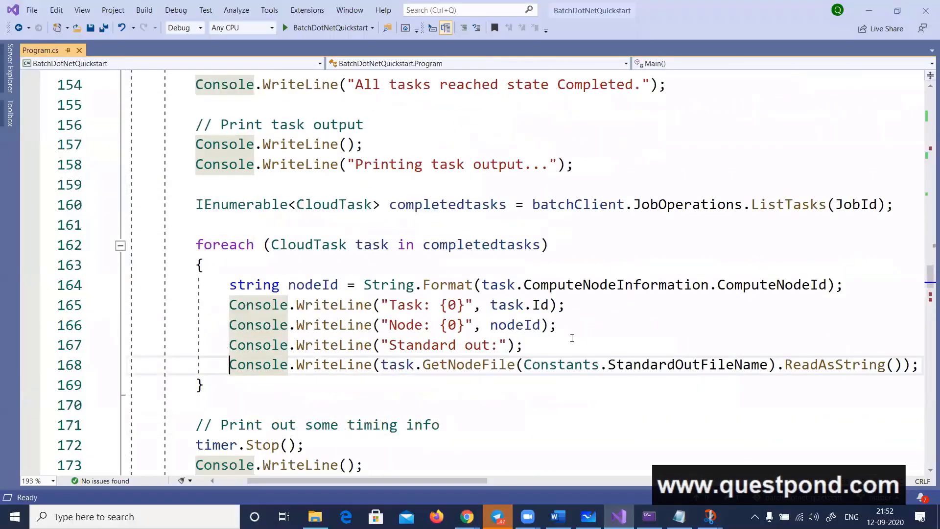
scroll(572, 338, "up", 1)
scroll(572, 338, "up", 5)
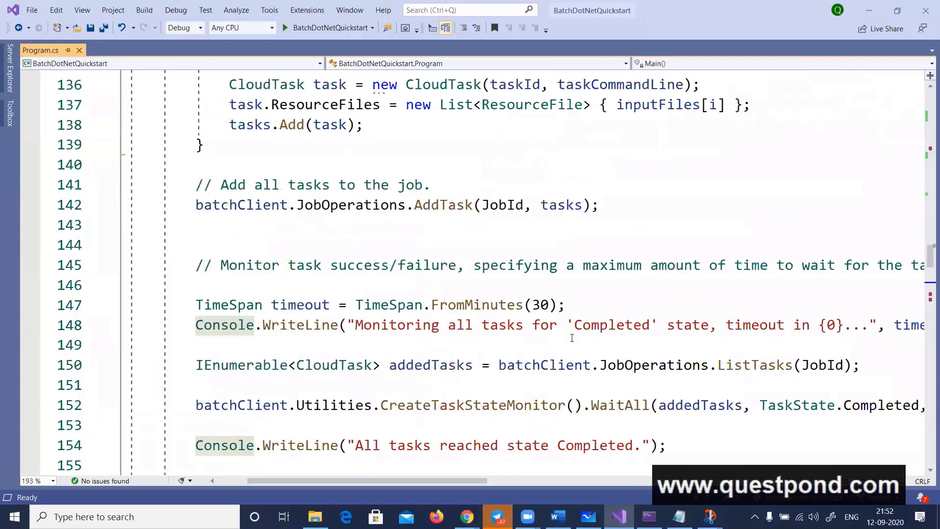
scroll(572, 338, "up", 2)
mouse_move(750, 165)
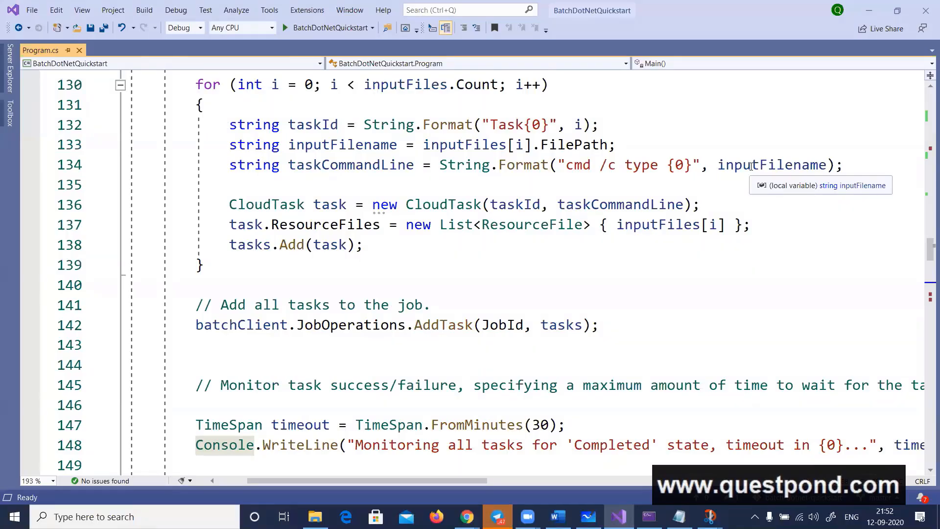
Compare the FilePath value in Task0's failure info in the portal with the inputFilename code in Program.cs
key("alt+Tab")
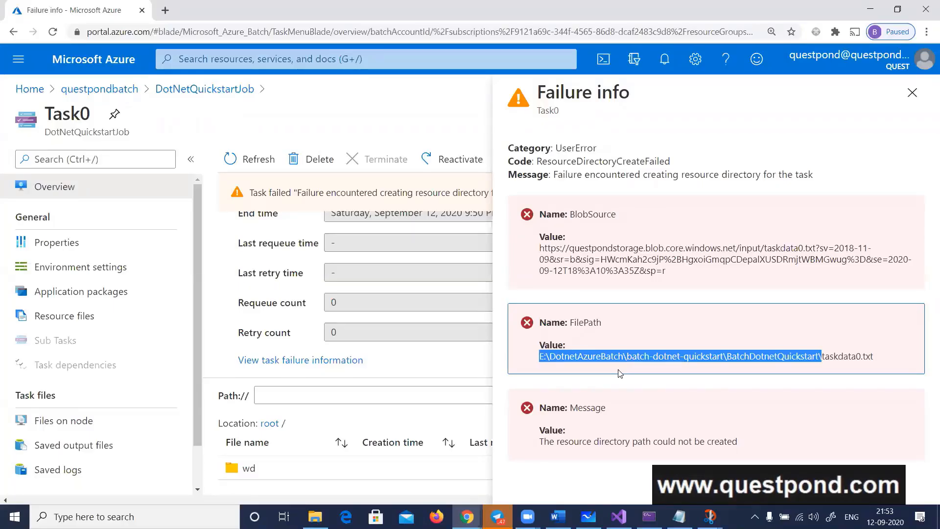
key("alt+Tab")
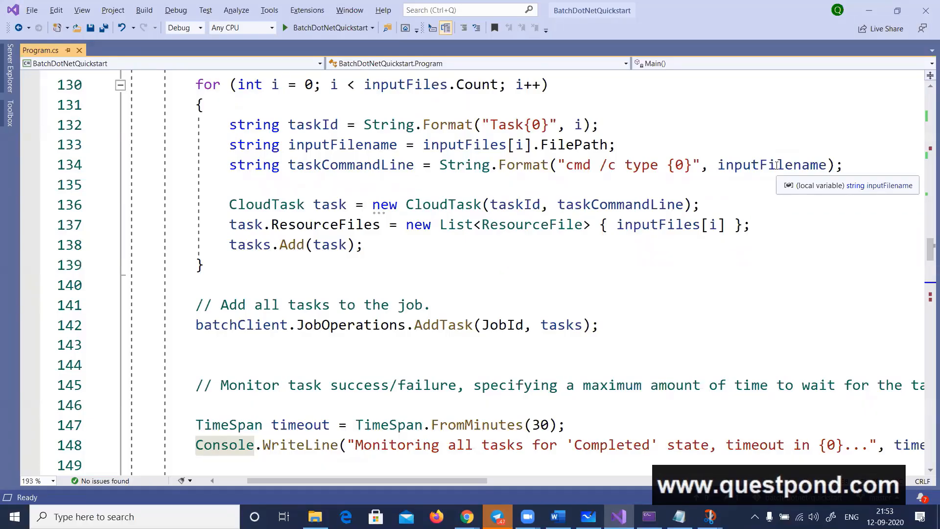
key("alt+Tab")
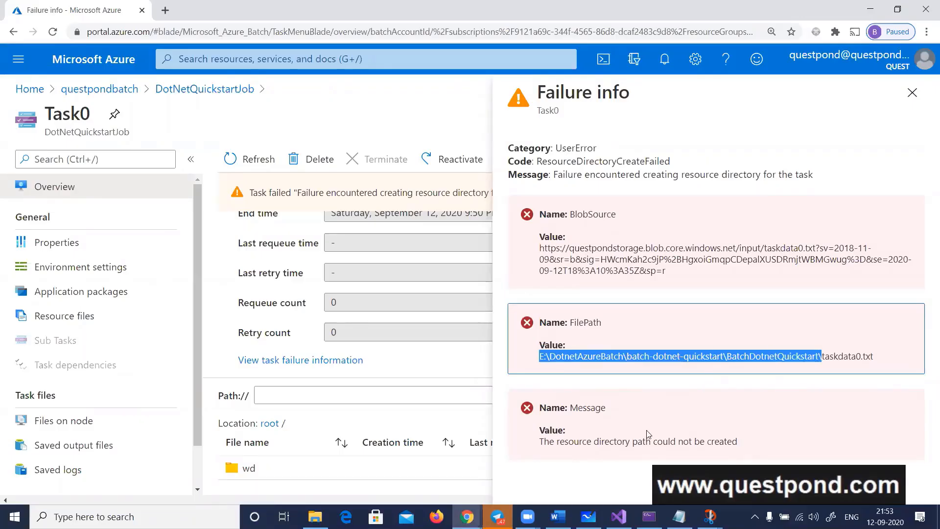
Look over the Batch Account diagram in Microsoft Whiteboard and switch to the exam question document in Word
left_click(588, 516)
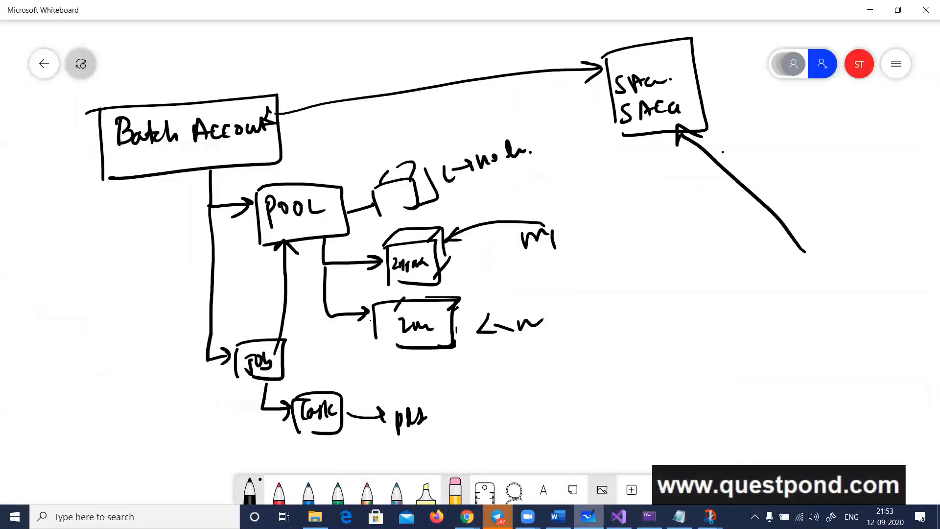
left_click(558, 517)
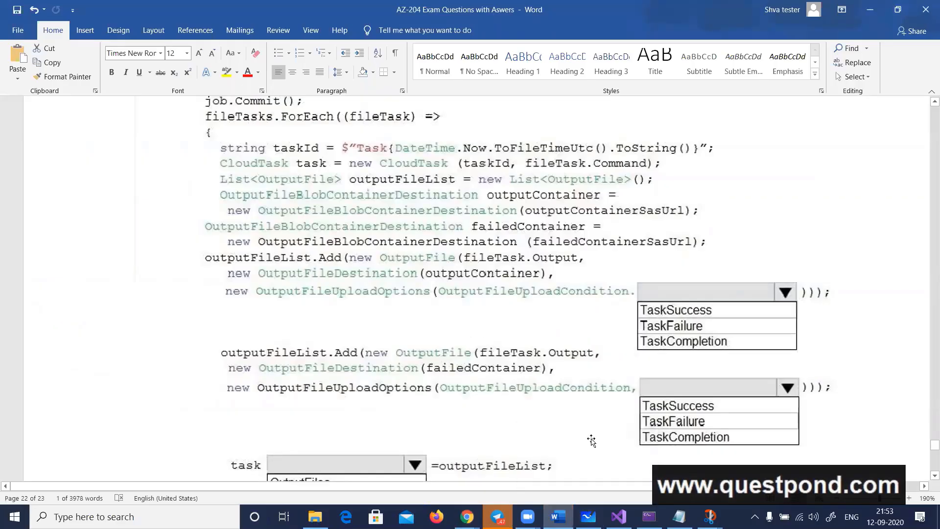
left_click(587, 516)
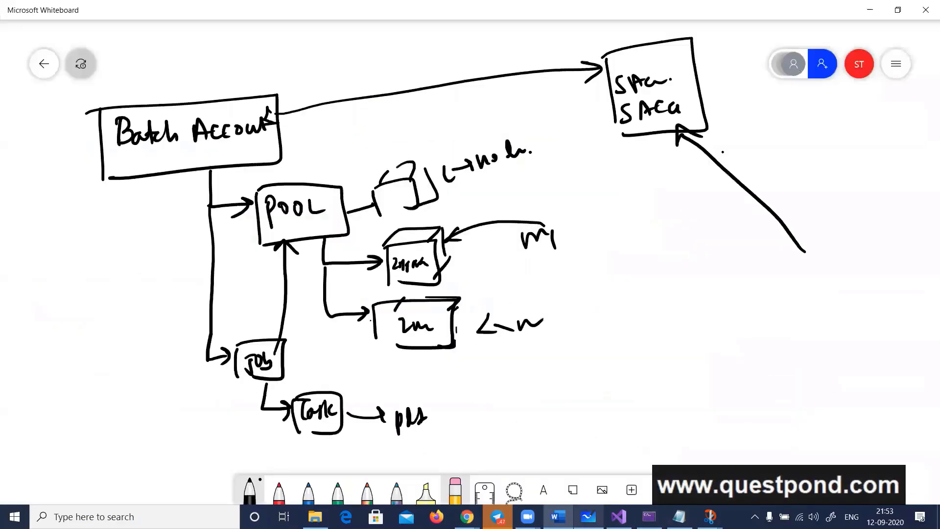
left_click(558, 517)
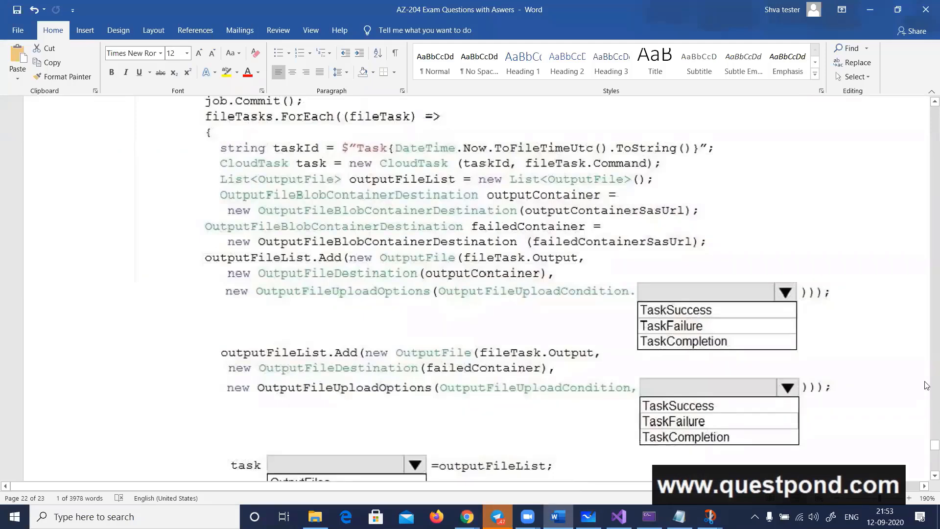
Take a full-screen snip of the question's code and return to the earlier annotated snip in Snip & Sketch
left_click(269, 307)
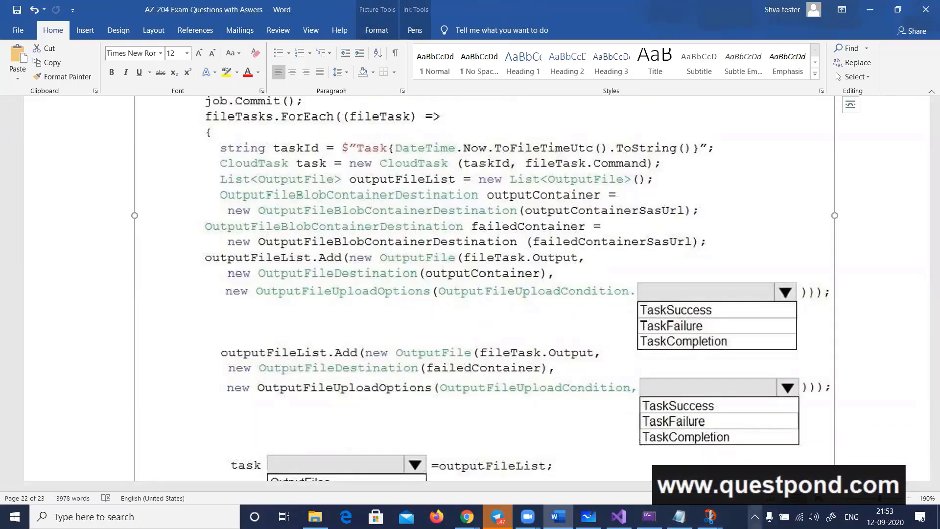
left_click(754, 516)
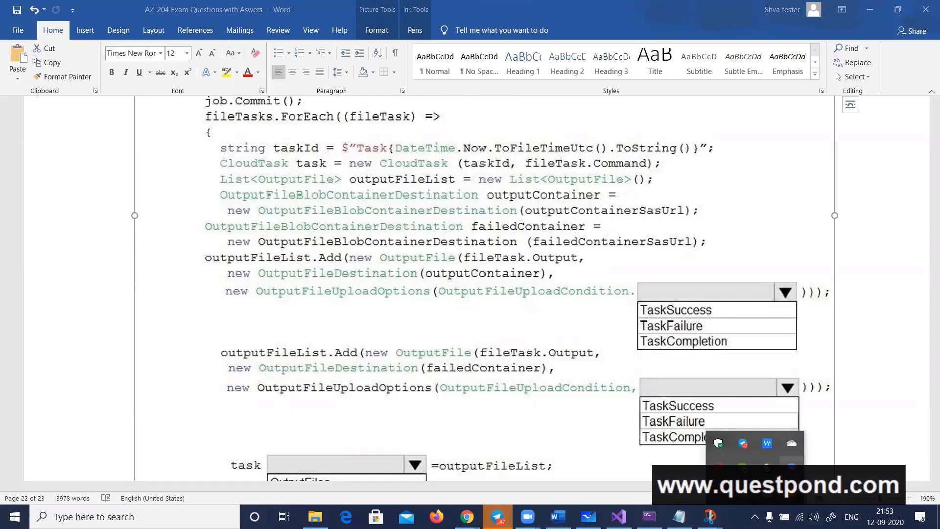
left_click(830, 516)
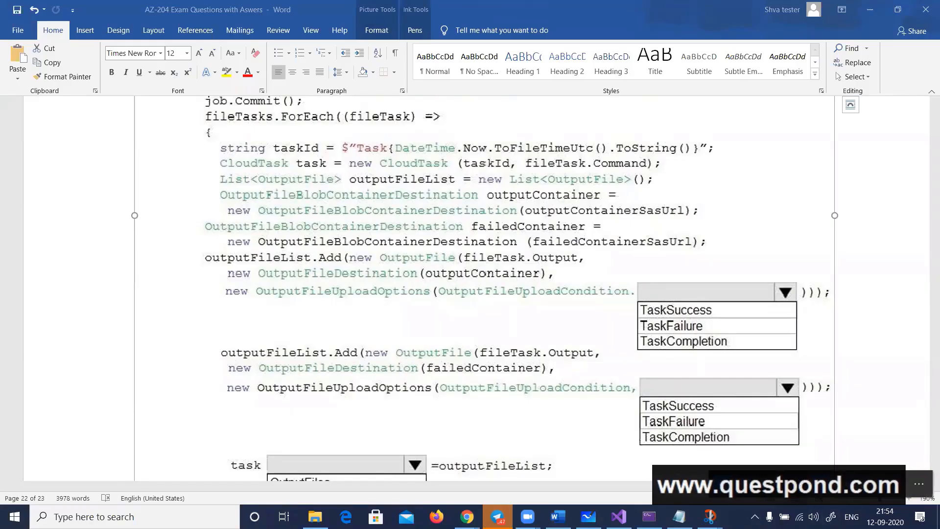
left_click(851, 484)
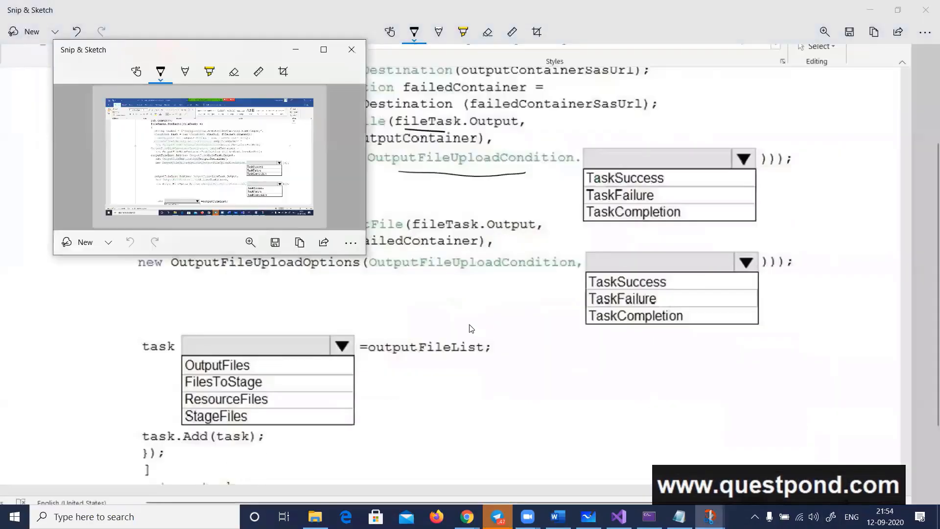
left_click(470, 327)
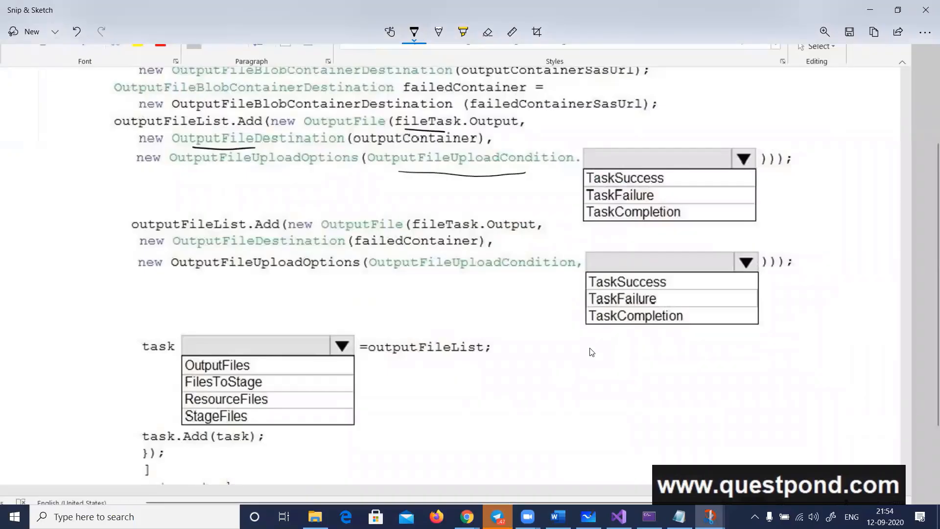
On the snip, underline and tick TaskSuccess for outputContainer and TaskFailure for failedContainer, box outputFileList and circle OutputFiles
left_click_drag(602, 185, 637, 186)
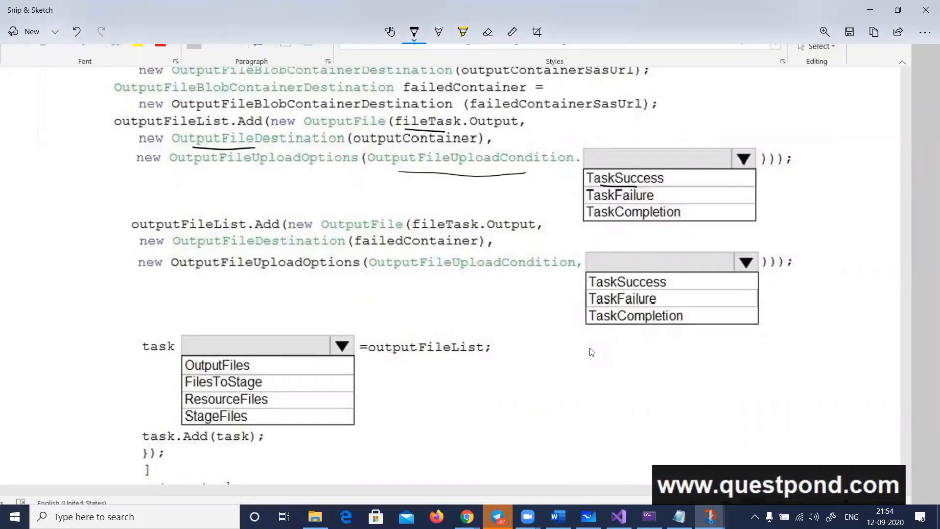
left_click_drag(603, 305, 625, 306)
mouse_move(369, 370)
left_mouse_down()
mouse_move(386, 332)
mouse_move(500, 334)
mouse_move(405, 368)
left_mouse_up()
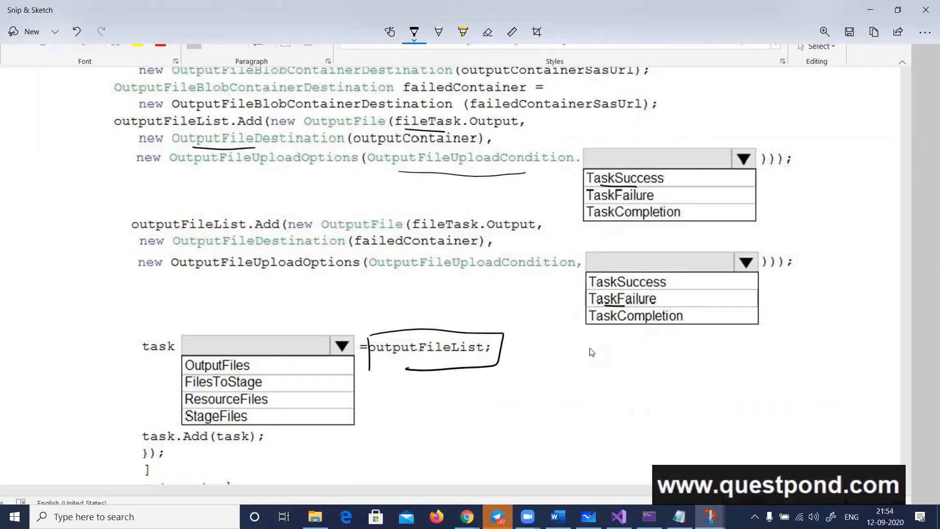
mouse_move(219, 351)
left_mouse_down()
mouse_move(191, 373)
mouse_move(256, 371)
mouse_move(208, 353)
left_mouse_up()
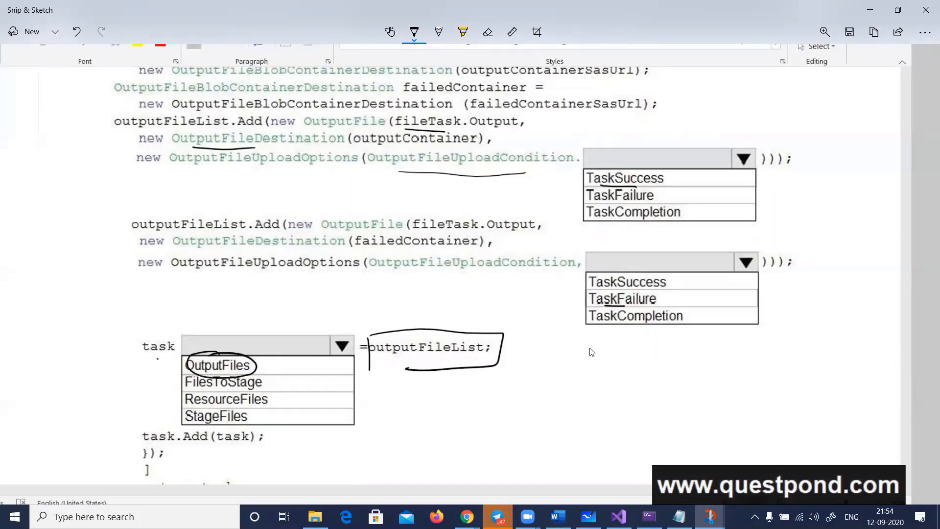
left_click_drag(570, 175, 583, 173)
left_click_drag(567, 297, 584, 294)
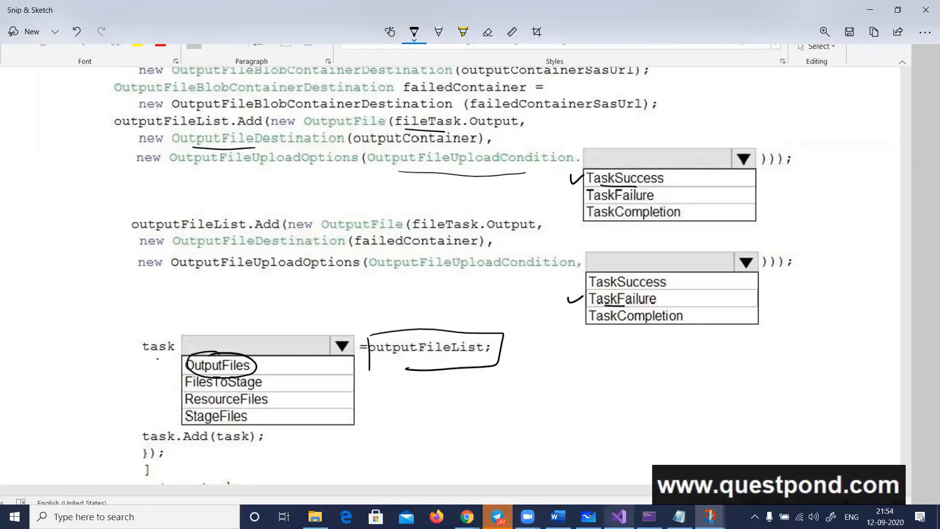
In Visual Studio, enter task.OutputFiles on a new line below the GetNodeFile statement in Program.cs and delete the expression again
left_click(619, 516)
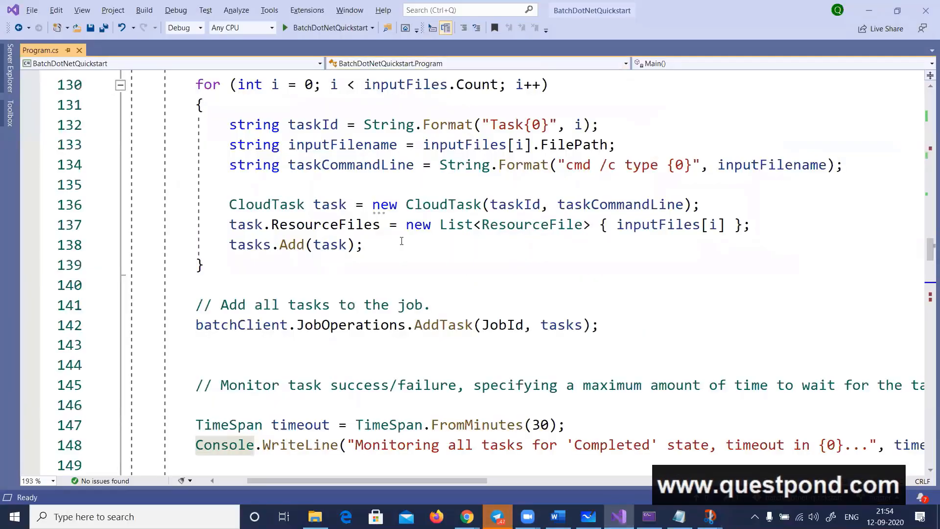
scroll(402, 241, "down", 4)
scroll(402, 243, "down", 3)
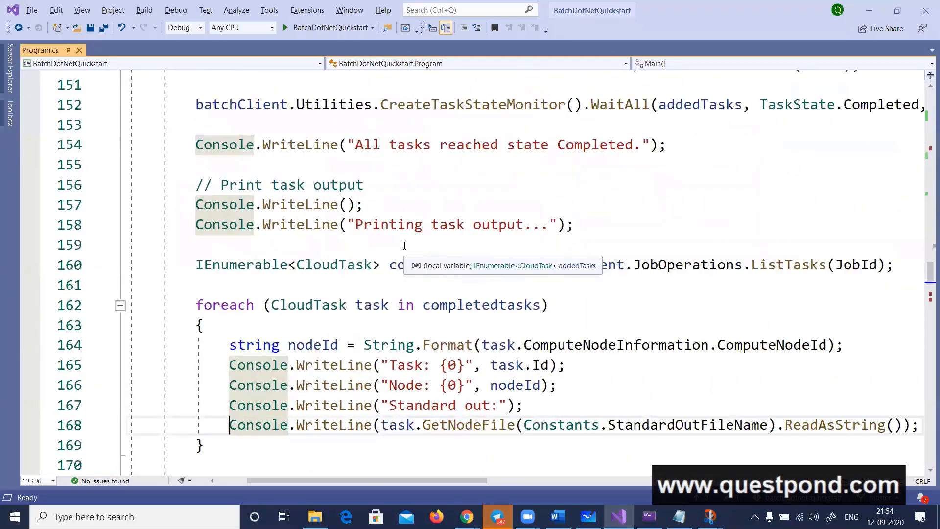
scroll(405, 245, "down", 1)
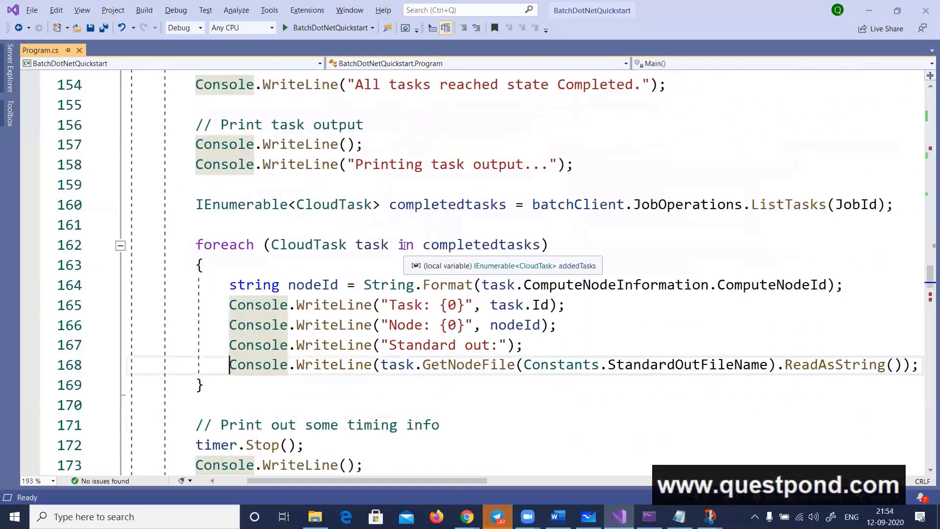
left_click(399, 366)
key("End")
key("Return")
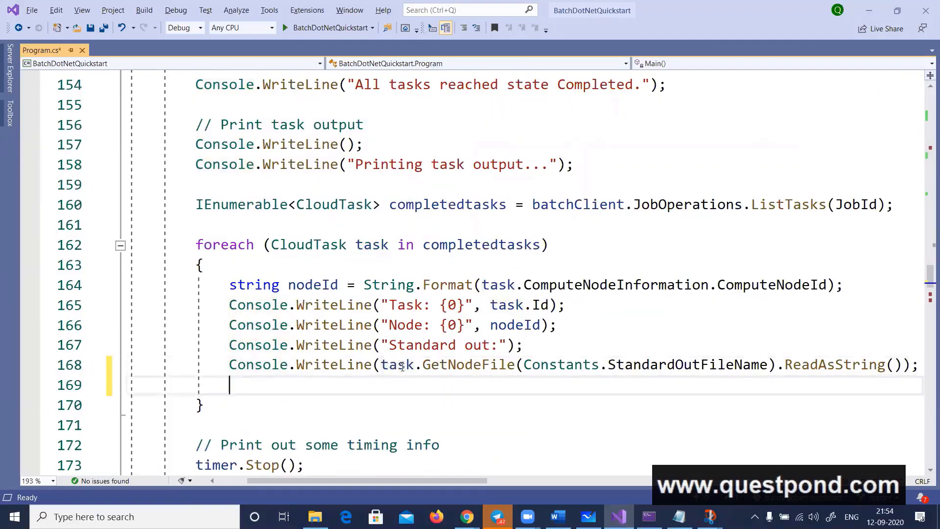
type("task.ou")
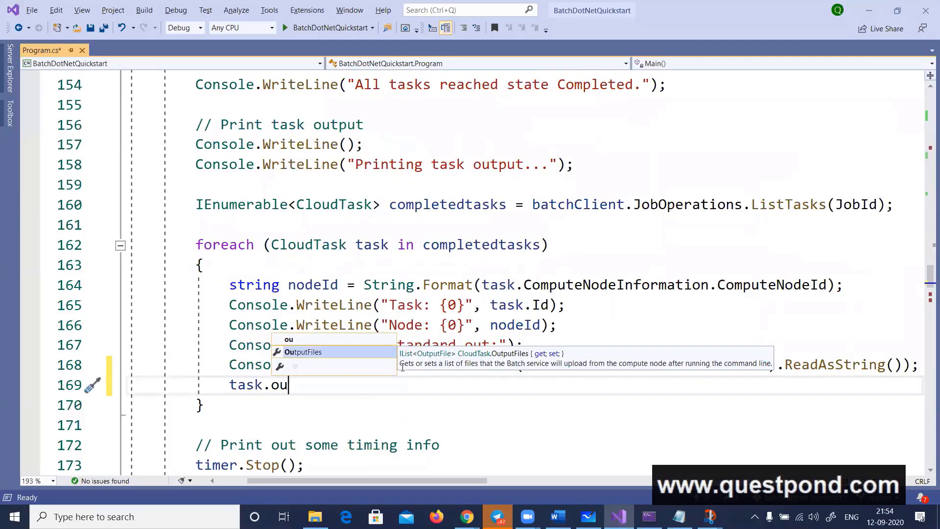
key("Tab")
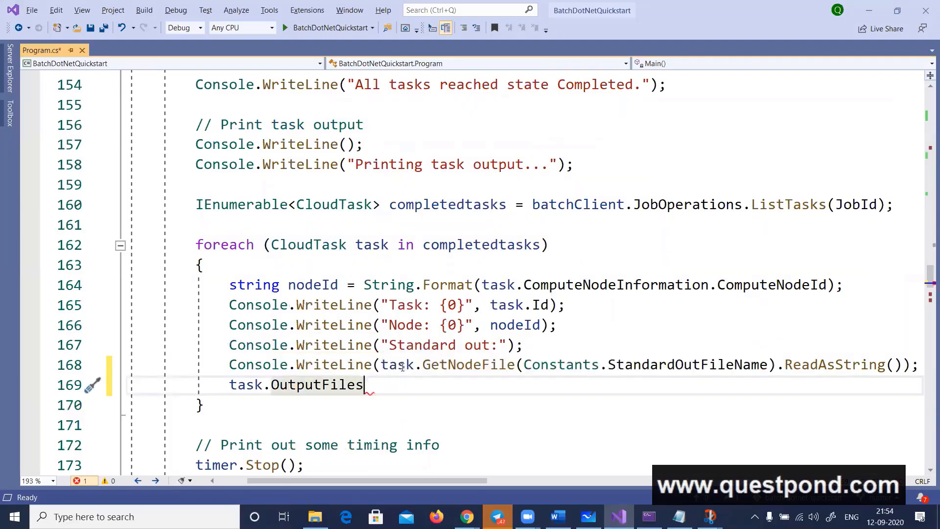
key("shift+Home")
key("BackSpace")
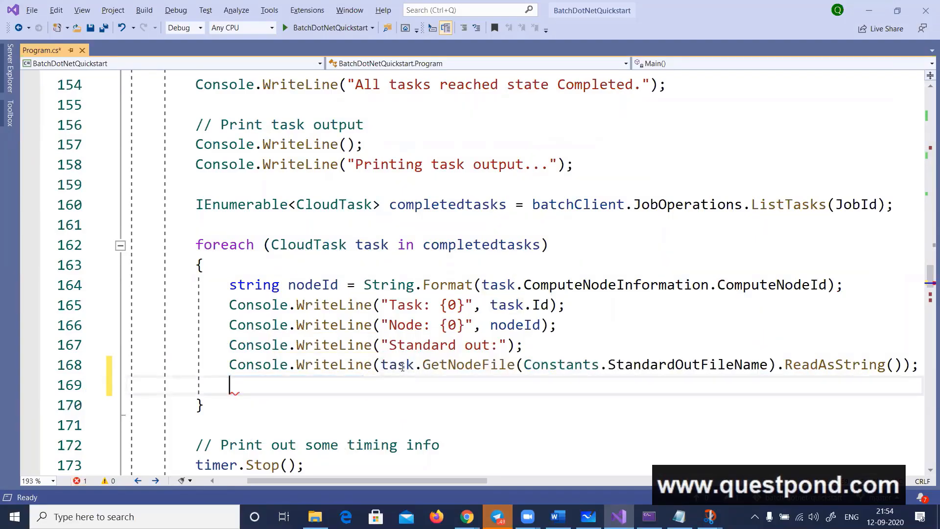
Switch to Word and check the Box 1 and Box 2 answers against the question's code, highlighting CreateJob
key("alt+Tab")
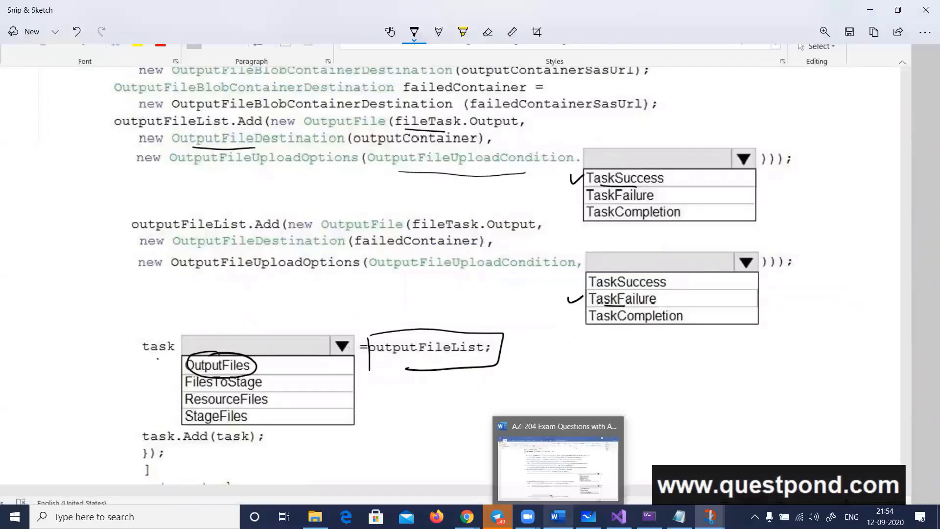
left_click(558, 516)
scroll(496, 272, "down", 1)
scroll(496, 271, "down", 10)
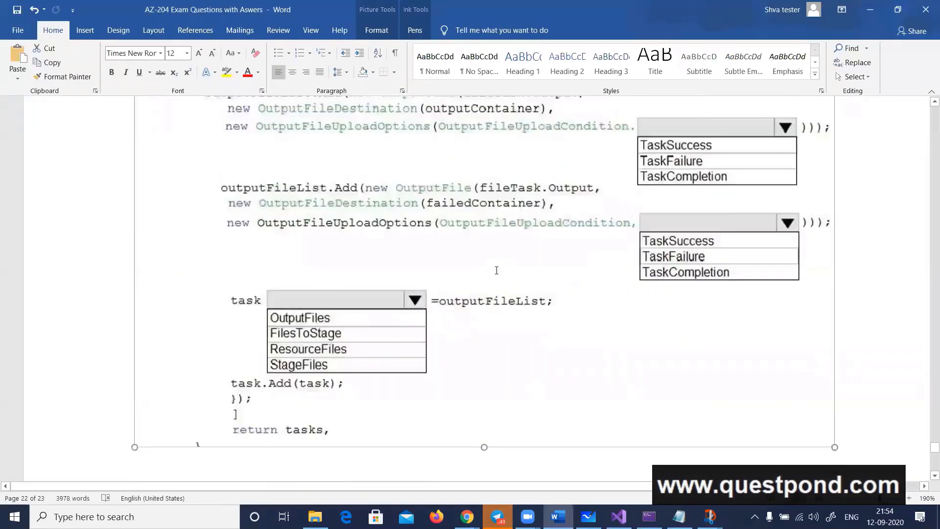
double_click(220, 188)
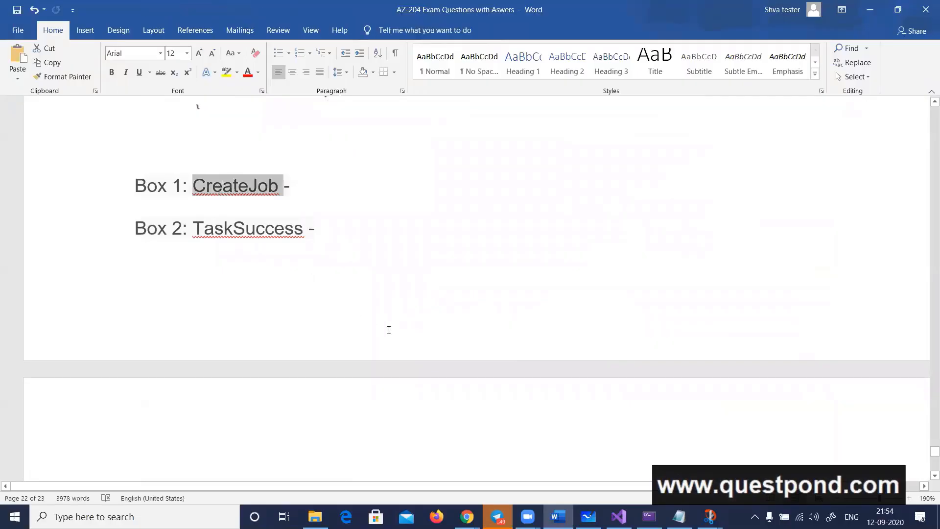
scroll(419, 336, "up", 7)
scroll(436, 346, "up", 3)
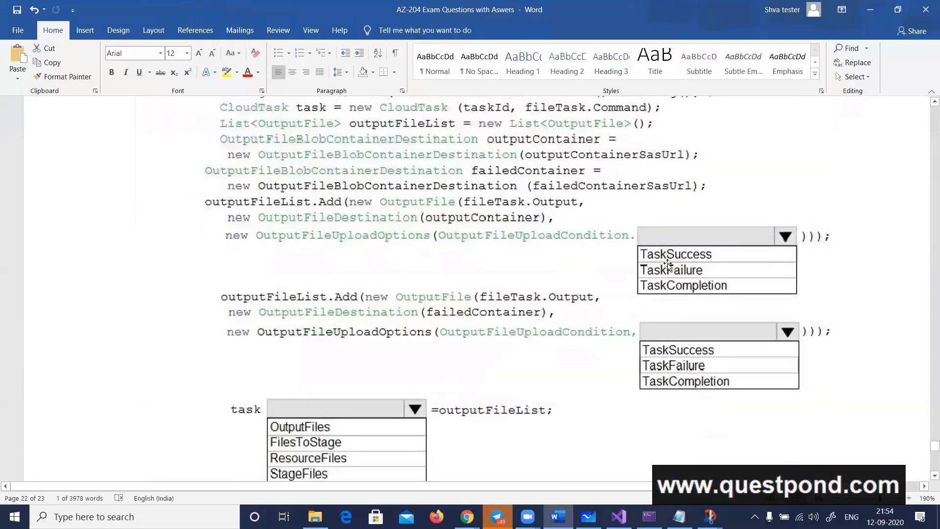
Check the Box 3 and Box 4 answers below the question, highlighting TaskFailure and OutputFiles
scroll(702, 367, "down", 2)
scroll(674, 367, "down", 10)
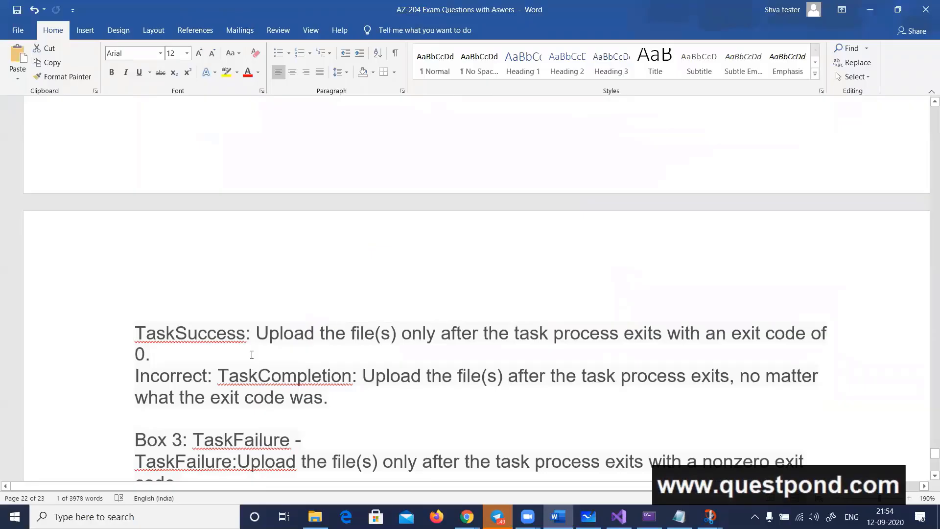
double_click(241, 439)
scroll(252, 305, "down", 5)
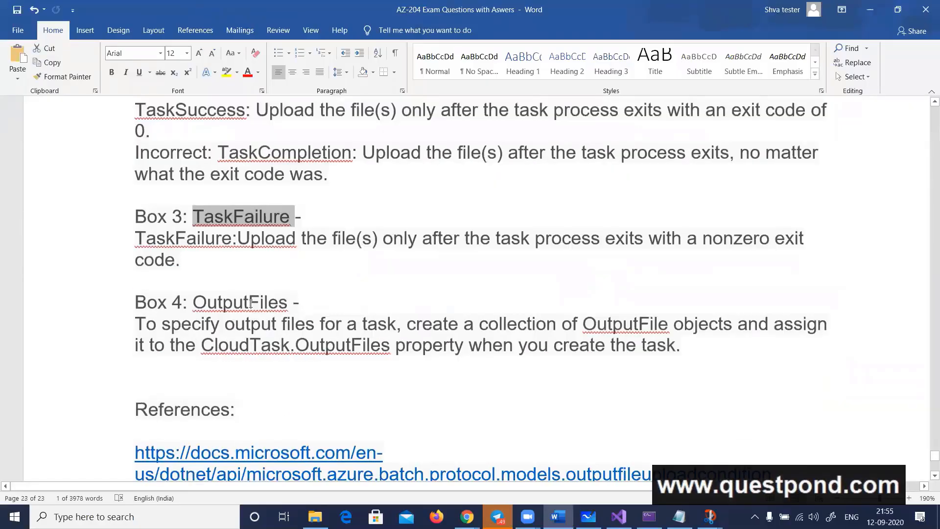
double_click(252, 305)
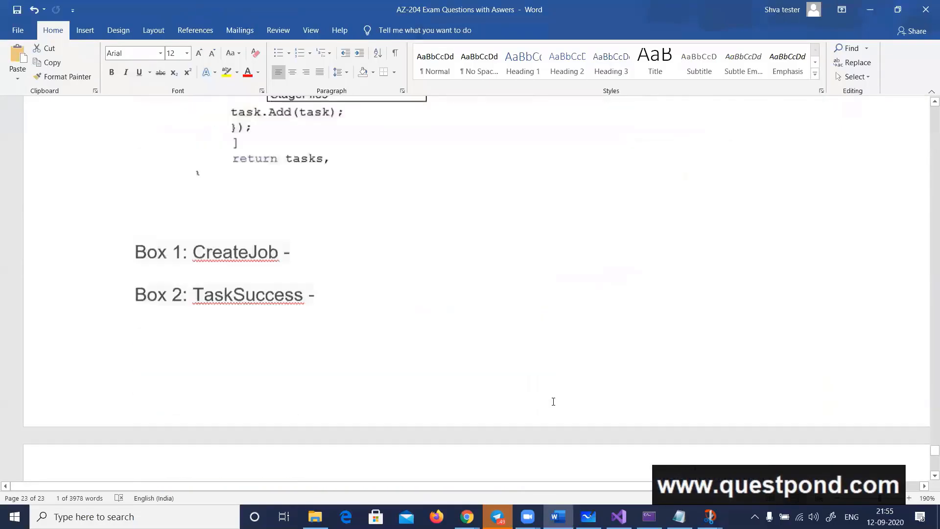
Review the Answer Area code and its dropdown options against the SAS URL parameter descriptions in the question
scroll(553, 401, "up", 12)
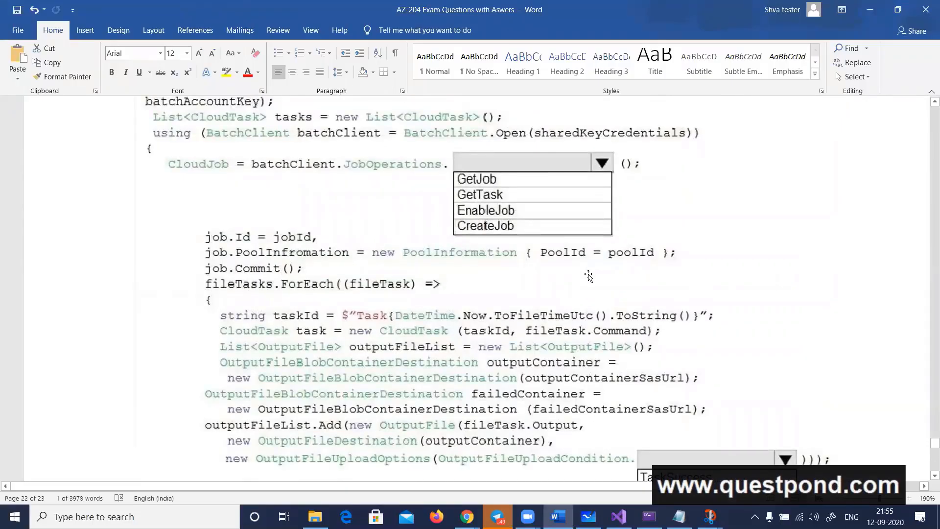
scroll(578, 348, "up", 4)
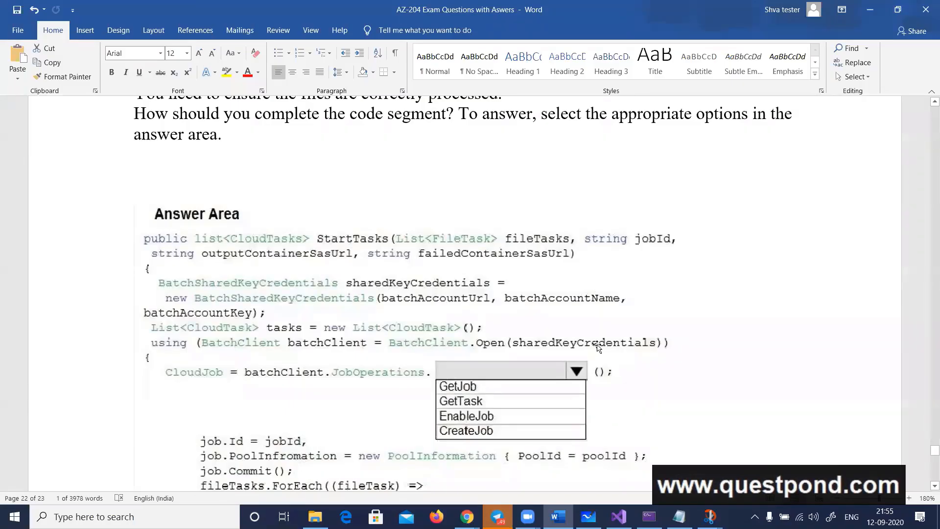
scroll(577, 352, "down", 2)
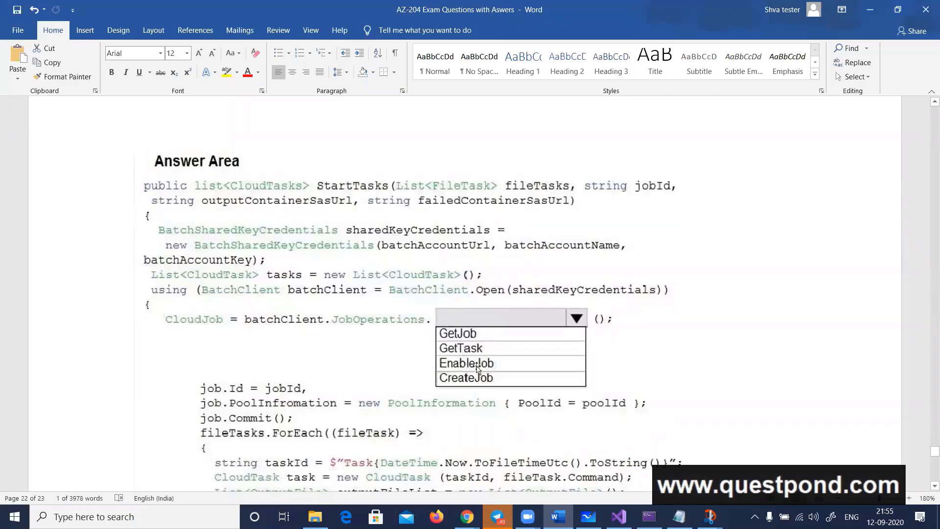
scroll(549, 323, "down", 5)
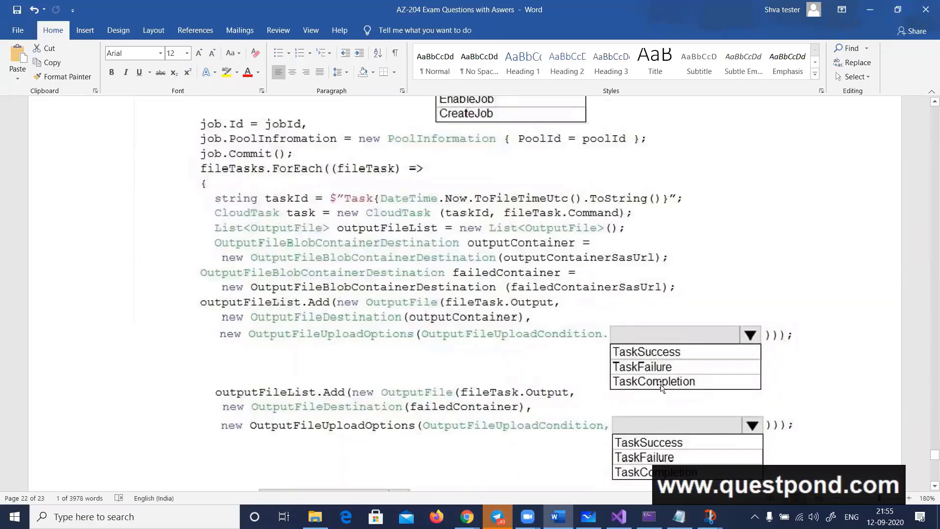
scroll(580, 373, "up", 8)
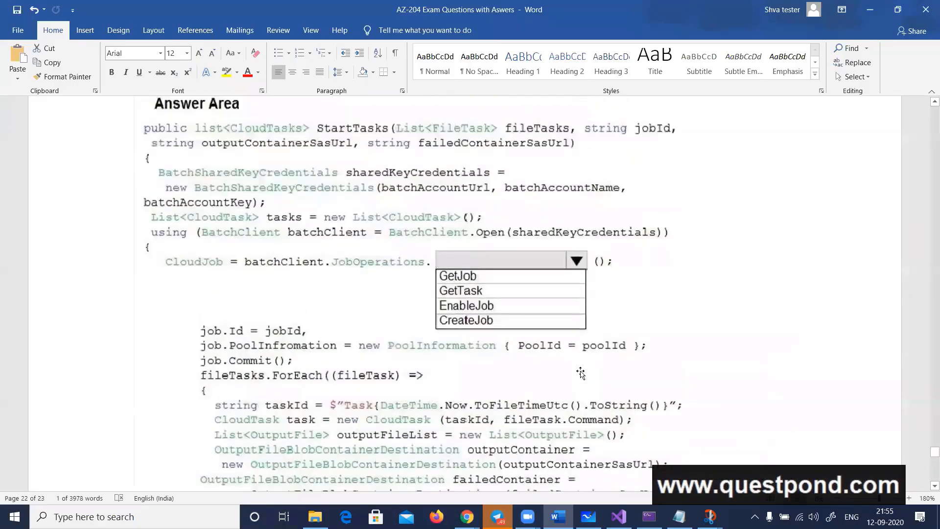
scroll(580, 373, "up", 6)
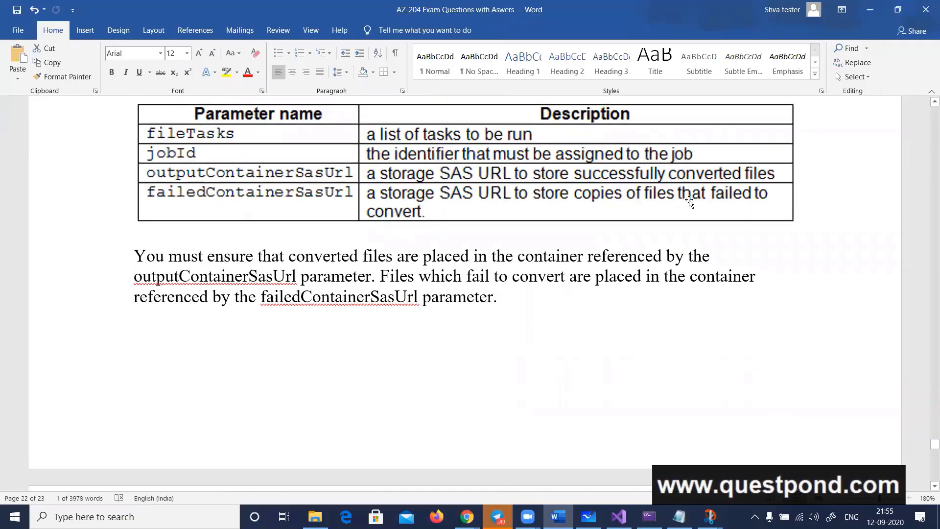
scroll(577, 391, "down", 11)
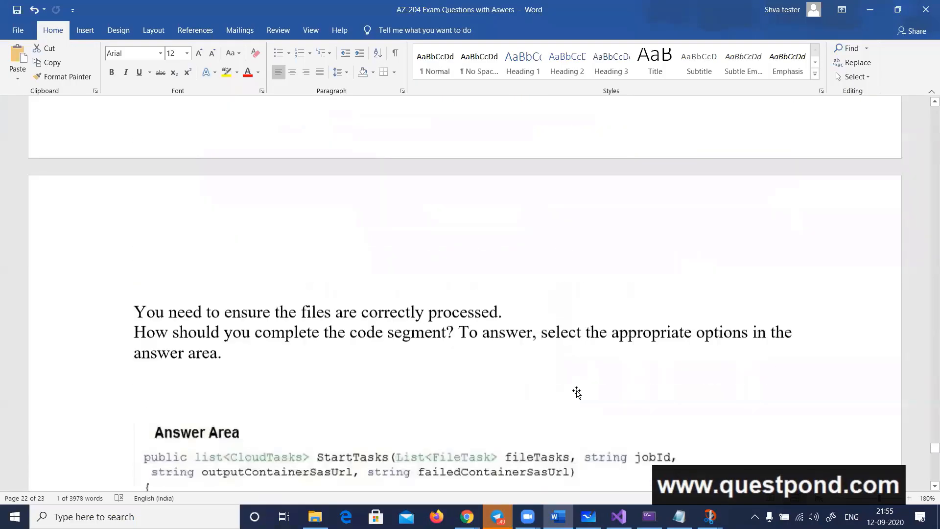
scroll(577, 396, "down", 3)
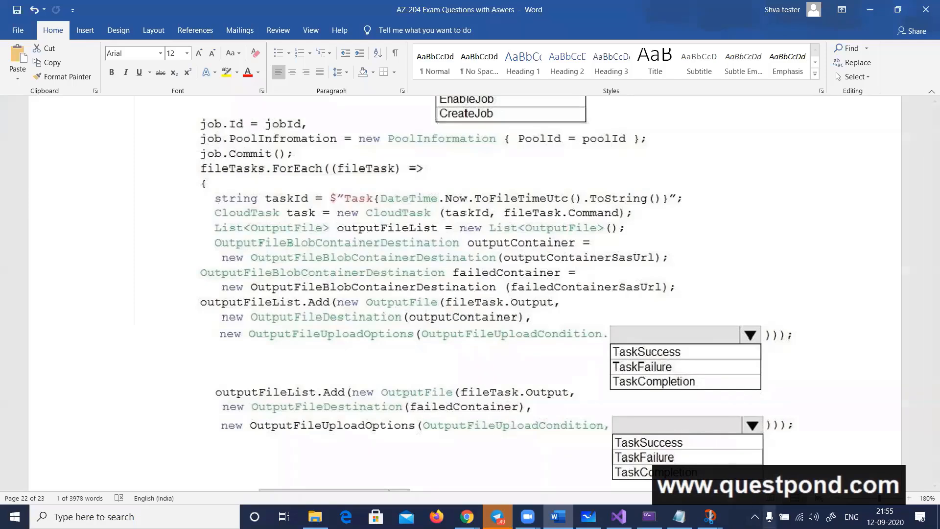
Capture the answer code in Snip & Sketch, underline the failed container and both SAS URL arguments, and draw a curved double arrow beside them
left_click(851, 483)
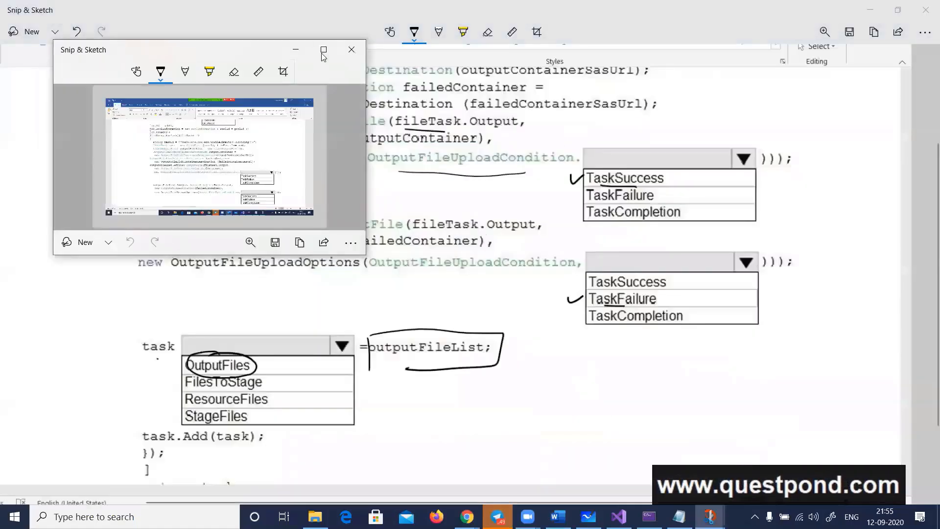
left_click(323, 51)
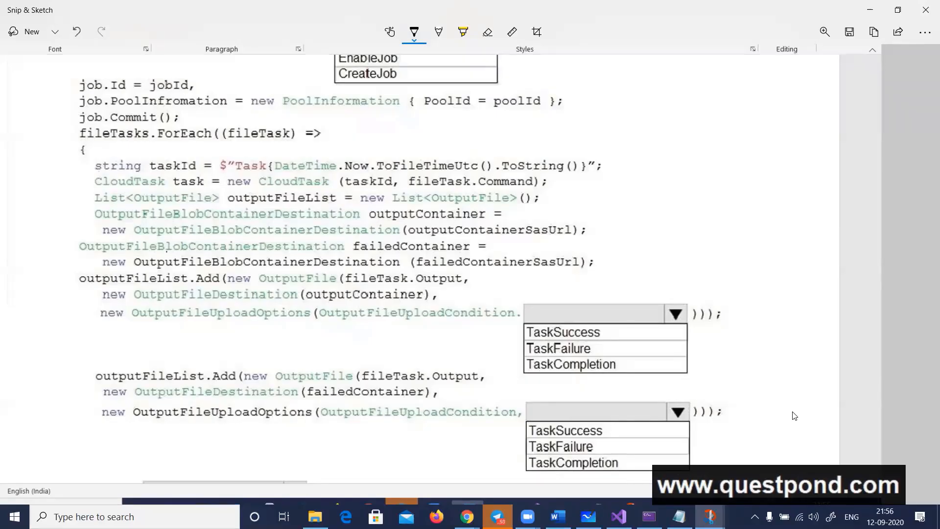
left_click_drag(166, 251, 263, 257)
left_click_drag(435, 272, 561, 279)
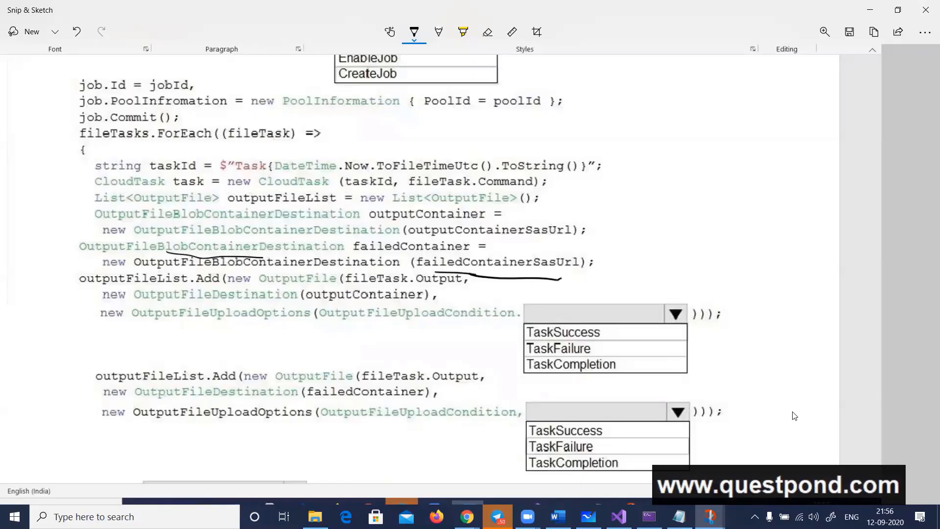
left_click_drag(457, 235, 551, 242)
mouse_move(617, 224)
left_mouse_down()
mouse_move(605, 252)
mouse_move(635, 259)
mouse_move(605, 226)
mouse_move(607, 237)
left_mouse_up()
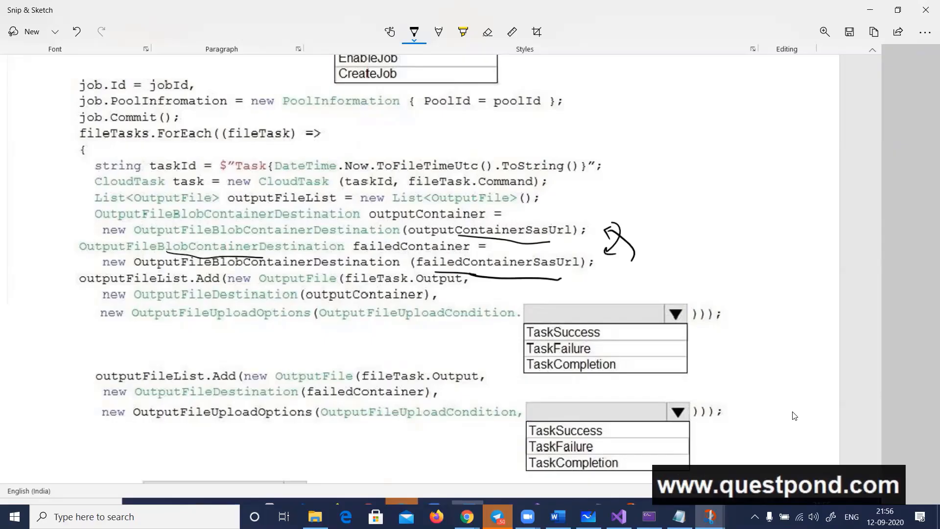
Tick TaskFailure in the first options list and TaskSuccess in the second, and draw arrows from outputContainer and failedContainer to their OutputFileDestination calls
left_click_drag(600, 347, 618, 345)
left_click_drag(610, 433, 621, 431)
left_click_drag(447, 237, 541, 246)
mouse_move(388, 213)
left_mouse_down()
mouse_move(324, 297)
mouse_move(334, 292)
left_mouse_up()
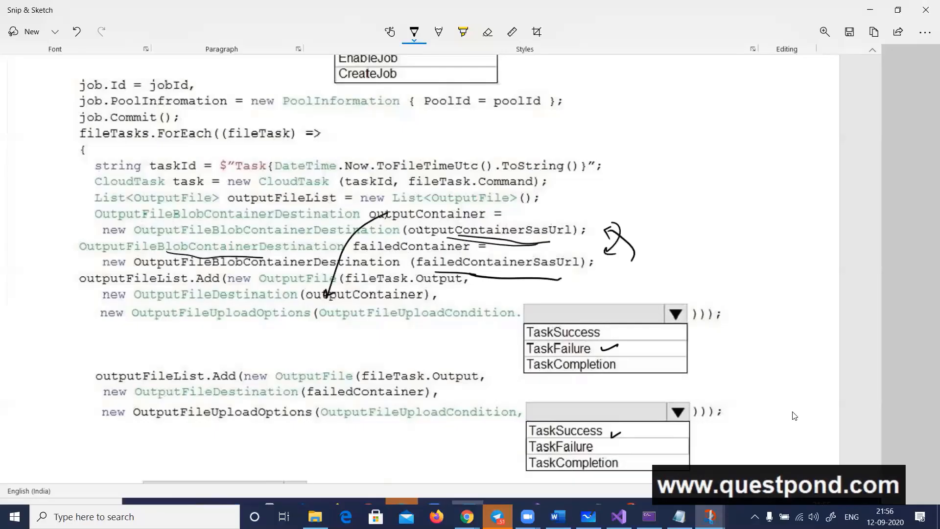
mouse_move(398, 245)
left_mouse_down()
mouse_move(402, 291)
mouse_move(359, 387)
mouse_move(373, 386)
left_mouse_up()
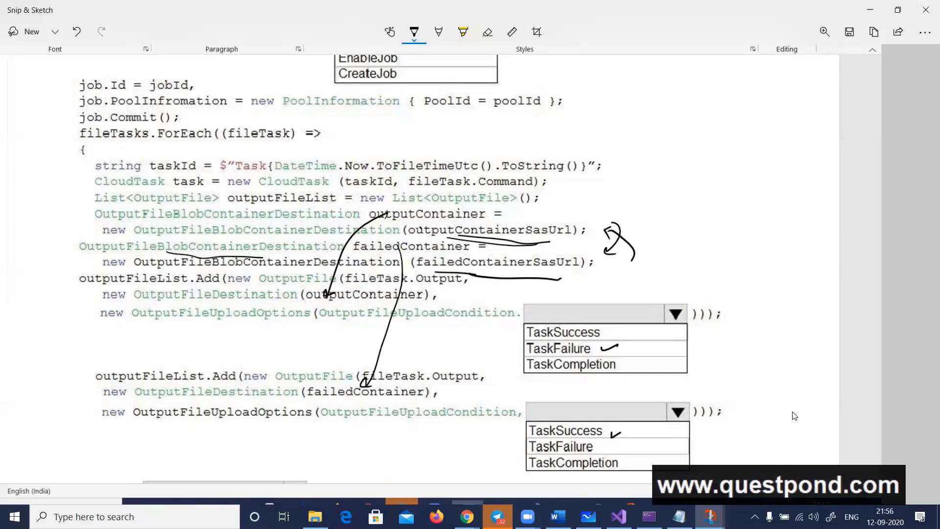
left_click_drag(532, 371, 578, 377)
Look back at the parameter descriptions in Word, and switch to Microsoft Whiteboard to clear the old Batch account diagram
left_click(558, 516)
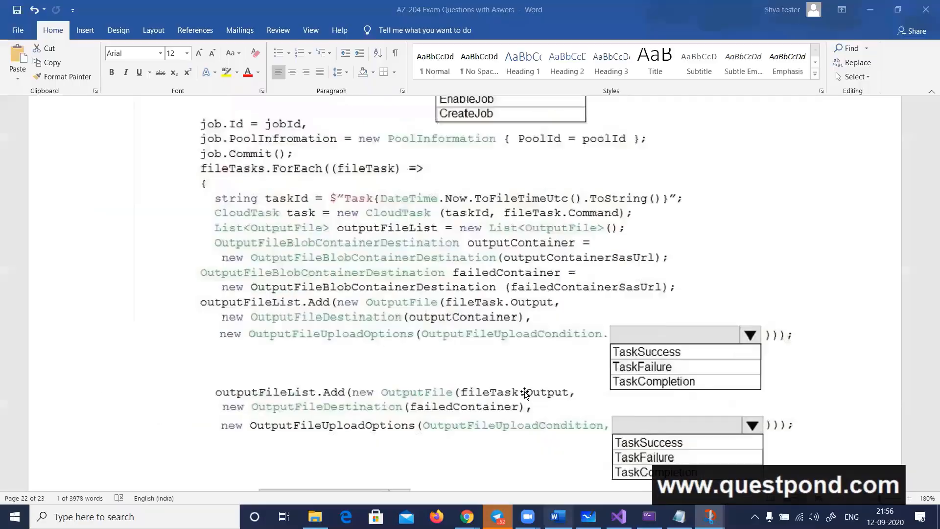
scroll(525, 391, "up", 15)
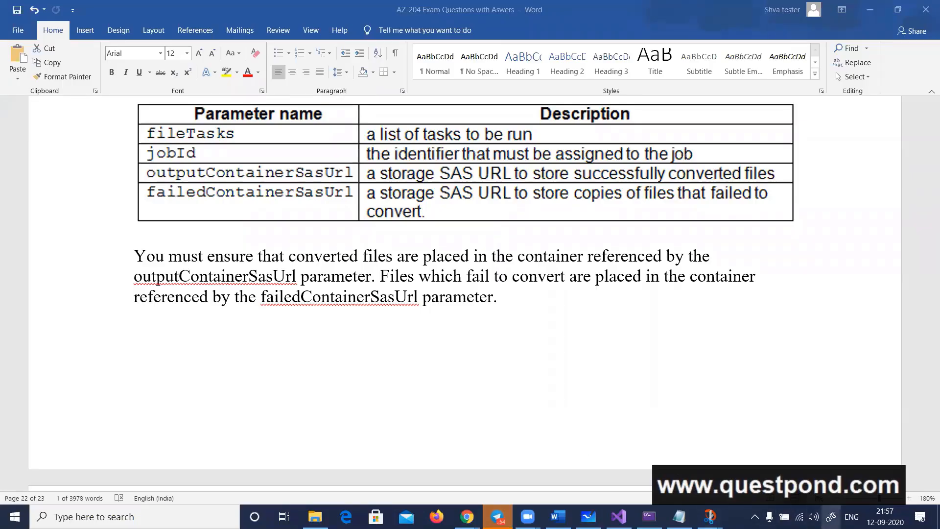
key("alt+Tab")
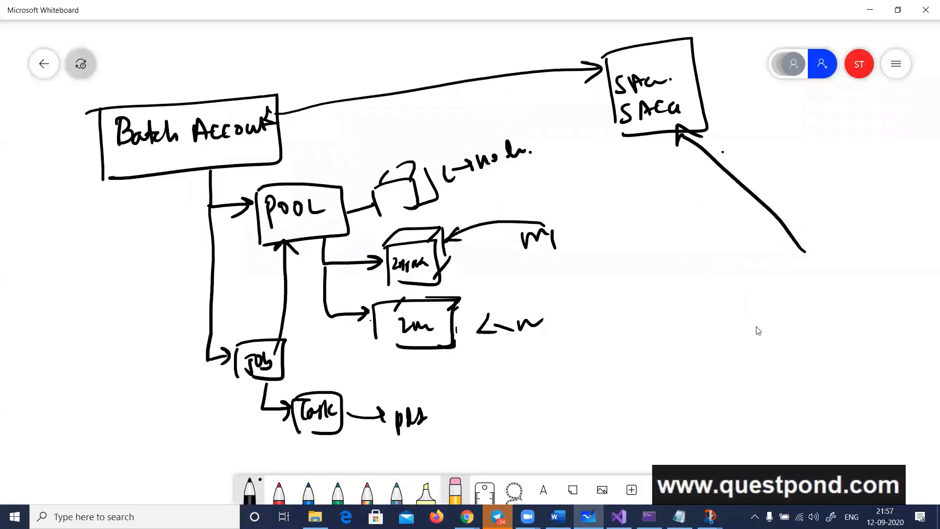
left_click(895, 63)
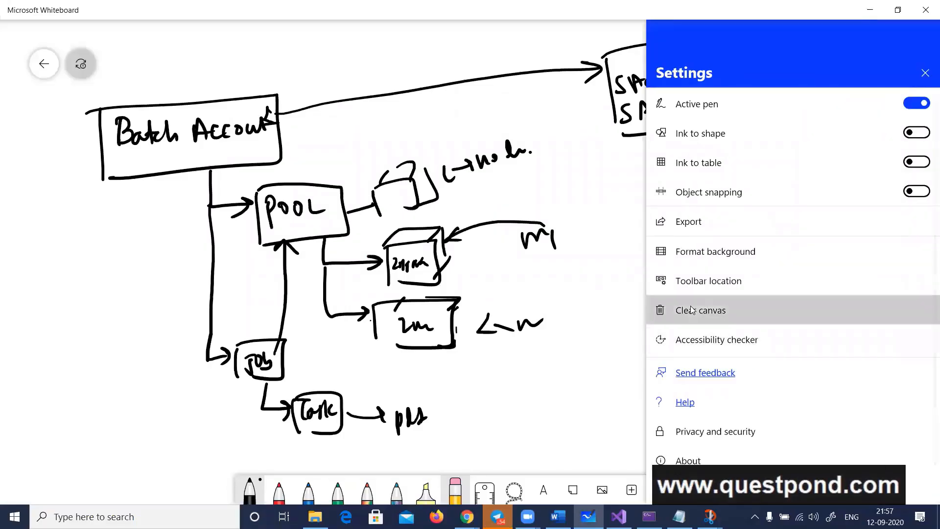
left_click(691, 310)
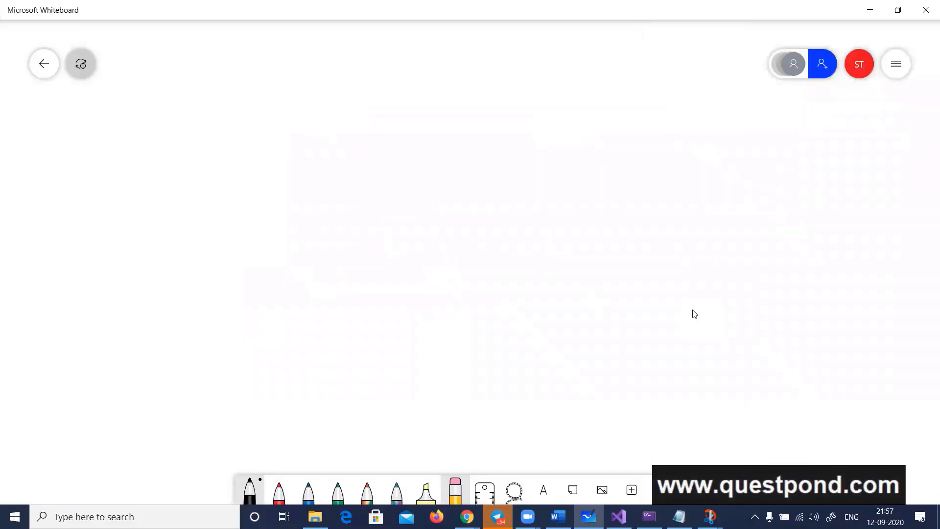
Handwrite "Batch Acc" on the empty canvas and draw a box around it
left_click_drag(113, 130, 119, 154)
mouse_move(140, 143)
left_mouse_down()
mouse_move(131, 144)
mouse_move(146, 147)
left_mouse_up()
mouse_move(148, 133)
left_mouse_down()
mouse_move(150, 155)
mouse_move(161, 149)
left_mouse_up()
mouse_move(164, 135)
left_mouse_down()
mouse_move(176, 151)
mouse_move(198, 147)
left_mouse_up()
left_click_drag(225, 139, 193, 142)
left_click_drag(102, 127, 102, 191)
mouse_move(100, 126)
left_mouse_down()
mouse_move(177, 118)
mouse_move(127, 189)
left_mouse_up()
Draw an arrow from the Batch Acc box to a boxed "POOL", and branch the pool to nodes n1 and n2
mouse_move(203, 186)
left_mouse_down()
mouse_move(245, 227)
mouse_move(230, 236)
left_mouse_up()
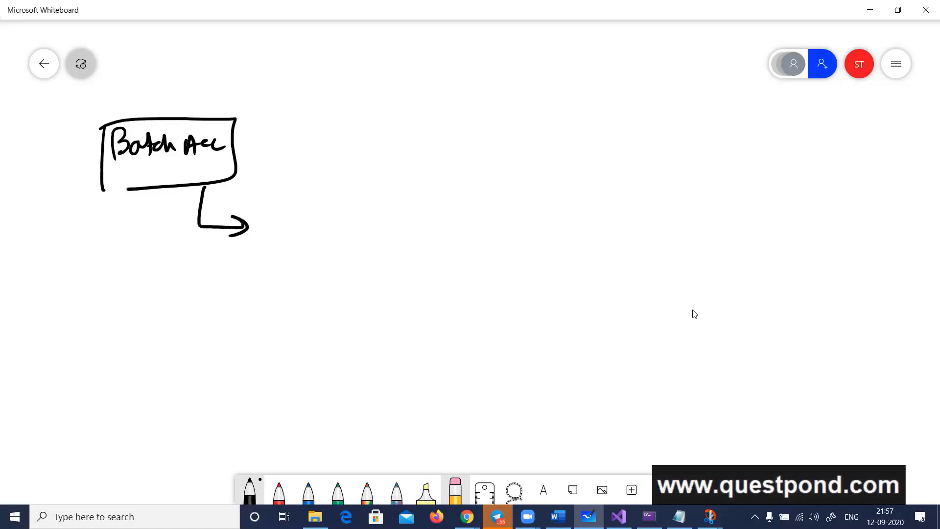
mouse_move(260, 217)
left_mouse_down()
mouse_move(260, 242)
mouse_move(259, 229)
mouse_move(274, 222)
mouse_move(316, 231)
mouse_move(250, 261)
left_mouse_up()
mouse_move(250, 212)
left_mouse_down()
mouse_move(276, 209)
mouse_move(319, 255)
left_mouse_up()
mouse_move(256, 261)
left_mouse_down()
mouse_move(318, 254)
mouse_move(303, 285)
mouse_move(353, 279)
left_mouse_up()
mouse_move(340, 277)
left_mouse_down()
mouse_move(340, 291)
mouse_move(376, 290)
left_mouse_up()
mouse_move(382, 280)
left_mouse_down()
mouse_move(390, 272)
mouse_move(392, 289)
left_mouse_up()
left_click_drag(383, 290, 401, 289)
mouse_move(303, 293)
left_mouse_down()
mouse_move(307, 345)
mouse_move(352, 347)
left_mouse_up()
left_click_drag(341, 336, 341, 349)
mouse_move(360, 339)
left_mouse_down()
mouse_move(361, 349)
mouse_move(389, 348)
left_mouse_up()
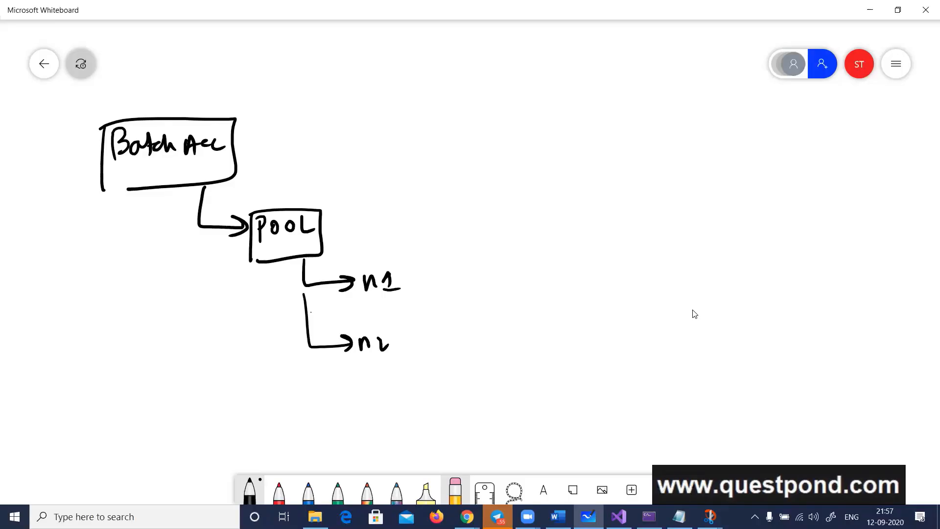
Enclose the n1 and n2 nodes in outlines and add a labelled arrow leading out of n1
mouse_move(360, 266)
left_mouse_down()
mouse_move(361, 297)
mouse_move(416, 279)
mouse_move(369, 299)
left_mouse_up()
mouse_move(397, 266)
left_mouse_down()
mouse_move(434, 246)
mouse_move(423, 259)
mouse_move(454, 247)
left_mouse_up()
left_click_drag(458, 245, 466, 251)
left_click_drag(352, 326, 350, 362)
left_click_drag(356, 334, 391, 362)
left_click(413, 343)
Branch the Batch Acc box to "Job" with a "Task" beneath it, and draw an arrow from Job to the POOL box
mouse_move(195, 216)
left_mouse_down()
mouse_move(196, 345)
mouse_move(220, 343)
mouse_move(210, 353)
left_mouse_up()
mouse_move(196, 369)
left_mouse_down()
mouse_move(200, 391)
mouse_move(187, 382)
left_mouse_up()
left_click_drag(185, 372, 207, 370)
left_click_drag(209, 379, 216, 387)
mouse_move(217, 375)
left_mouse_down()
mouse_move(264, 415)
mouse_move(256, 425)
mouse_move(282, 409)
mouse_move(279, 430)
left_mouse_up()
left_click_drag(291, 419, 315, 425)
left_click_drag(313, 411, 329, 423)
mouse_move(227, 370)
left_mouse_down()
mouse_move(257, 301)
mouse_move(288, 263)
mouse_move(283, 281)
left_mouse_up()
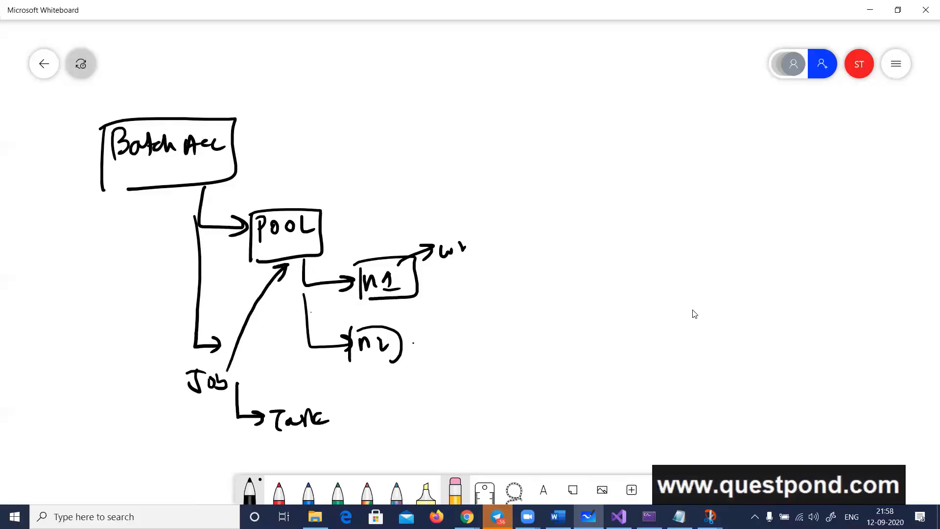
Draw an arrow from Batch Acc to a box labelled "AS", add an incoming arrow to that box, and write a short label beside node n2
mouse_move(229, 127)
left_mouse_down()
mouse_move(346, 101)
mouse_move(420, 100)
left_mouse_up()
mouse_move(400, 91)
left_mouse_down()
mouse_move(420, 100)
mouse_move(394, 112)
left_mouse_up()
left_click_drag(429, 82, 432, 143)
mouse_move(434, 76)
left_mouse_down()
mouse_move(477, 72)
mouse_move(554, 142)
mouse_move(439, 140)
left_mouse_up()
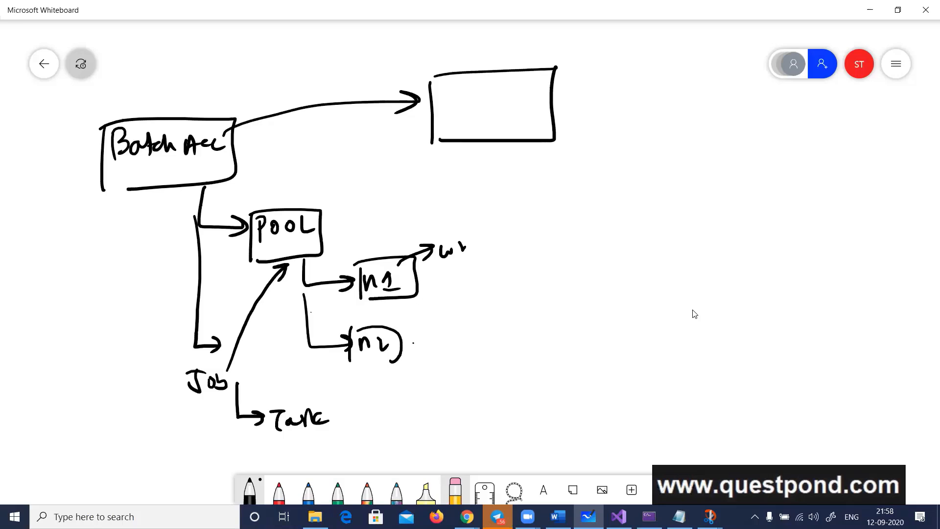
mouse_move(451, 89)
left_mouse_down()
mouse_move(445, 114)
mouse_move(460, 110)
left_mouse_up()
left_click_drag(445, 104, 465, 109)
left_click_drag(599, 234, 529, 137)
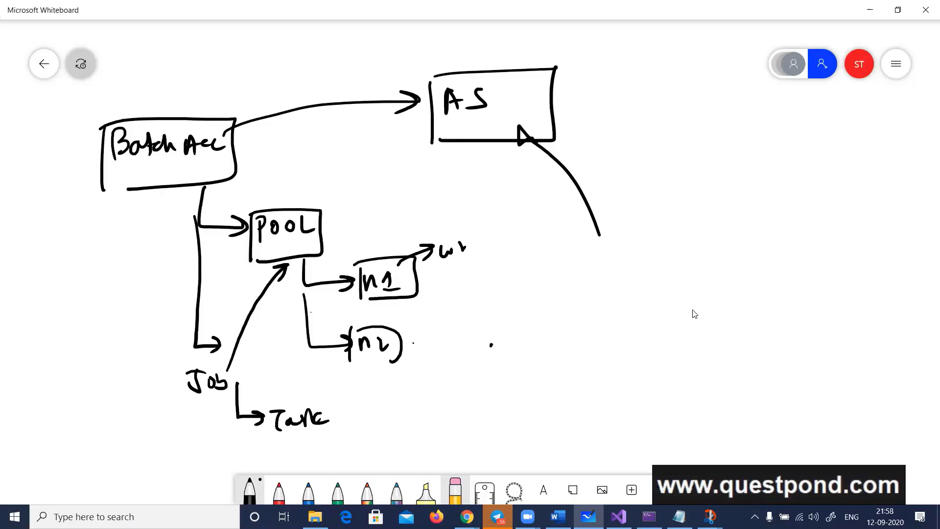
mouse_move(489, 358)
left_mouse_down()
mouse_move(507, 338)
mouse_move(525, 344)
left_mouse_up()
Replace the Notepad text with "sir but in az-204 syllabus azure batch topic is not mentioned..." and switch back to the Word document
key("alt+Tab")
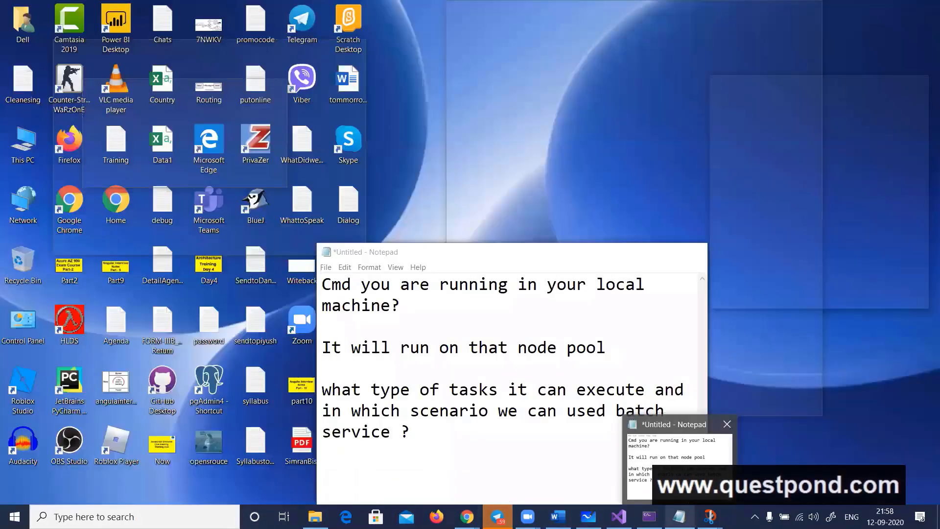
left_click(681, 460)
key("ctrl+a")
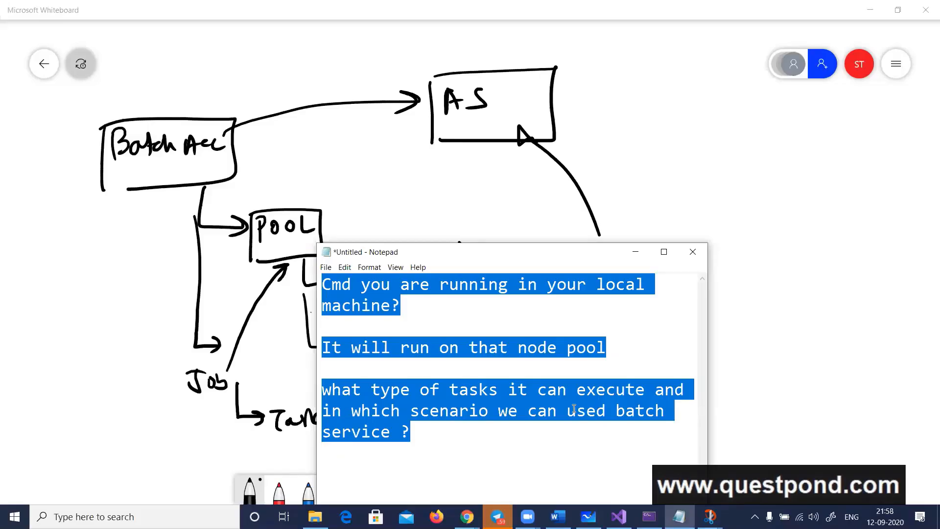
type("sir but in az-204 syllabus azure batch topic is not mentioned...")
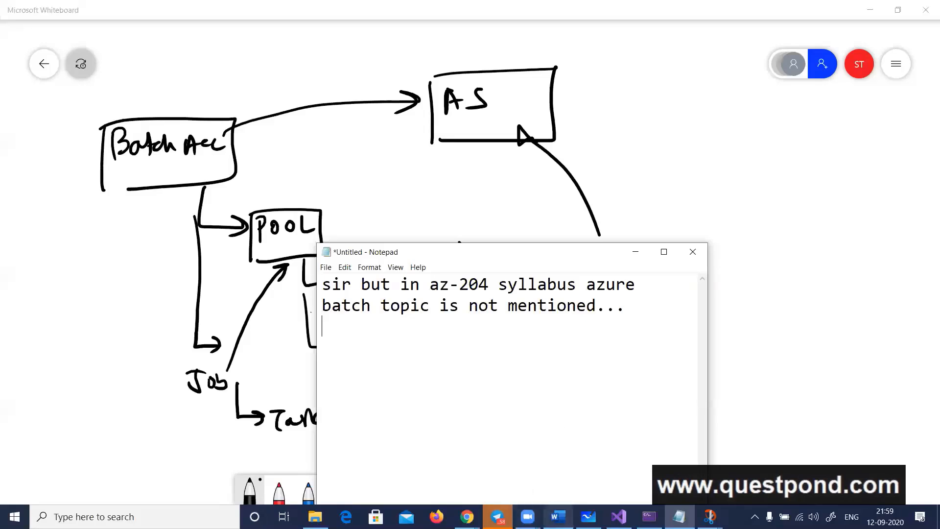
left_click(558, 517)
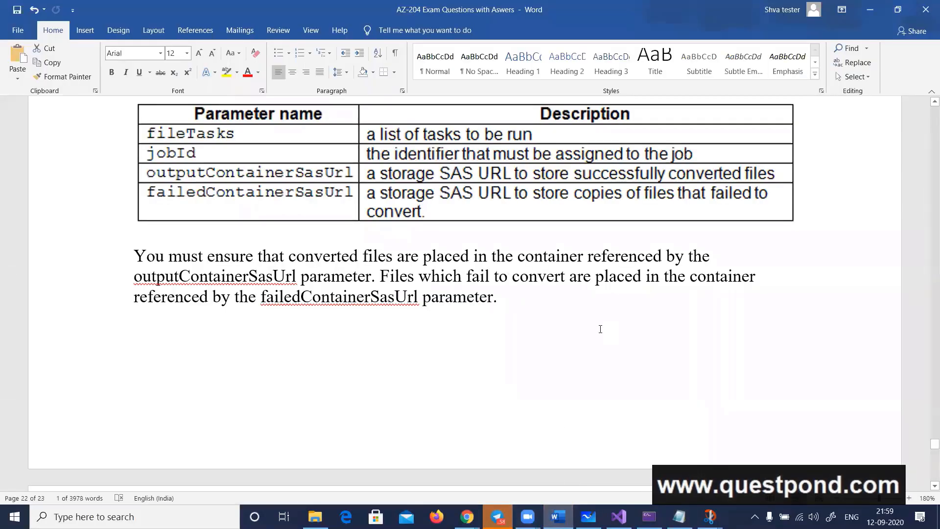